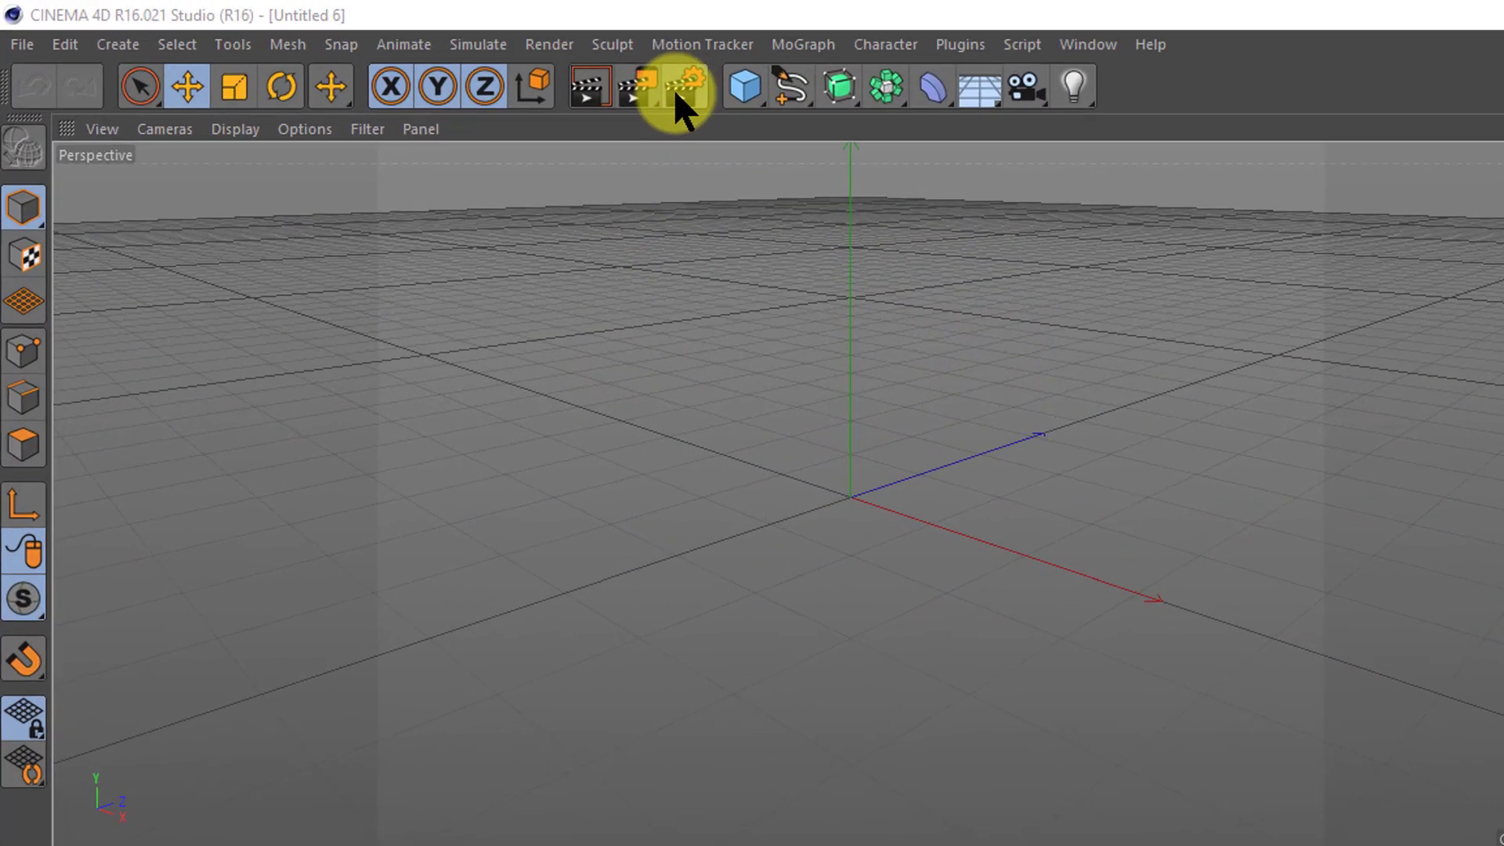
Step: Set the render output size to 2000 pixels wide by 1500 pixels high
left_click(409, 53)
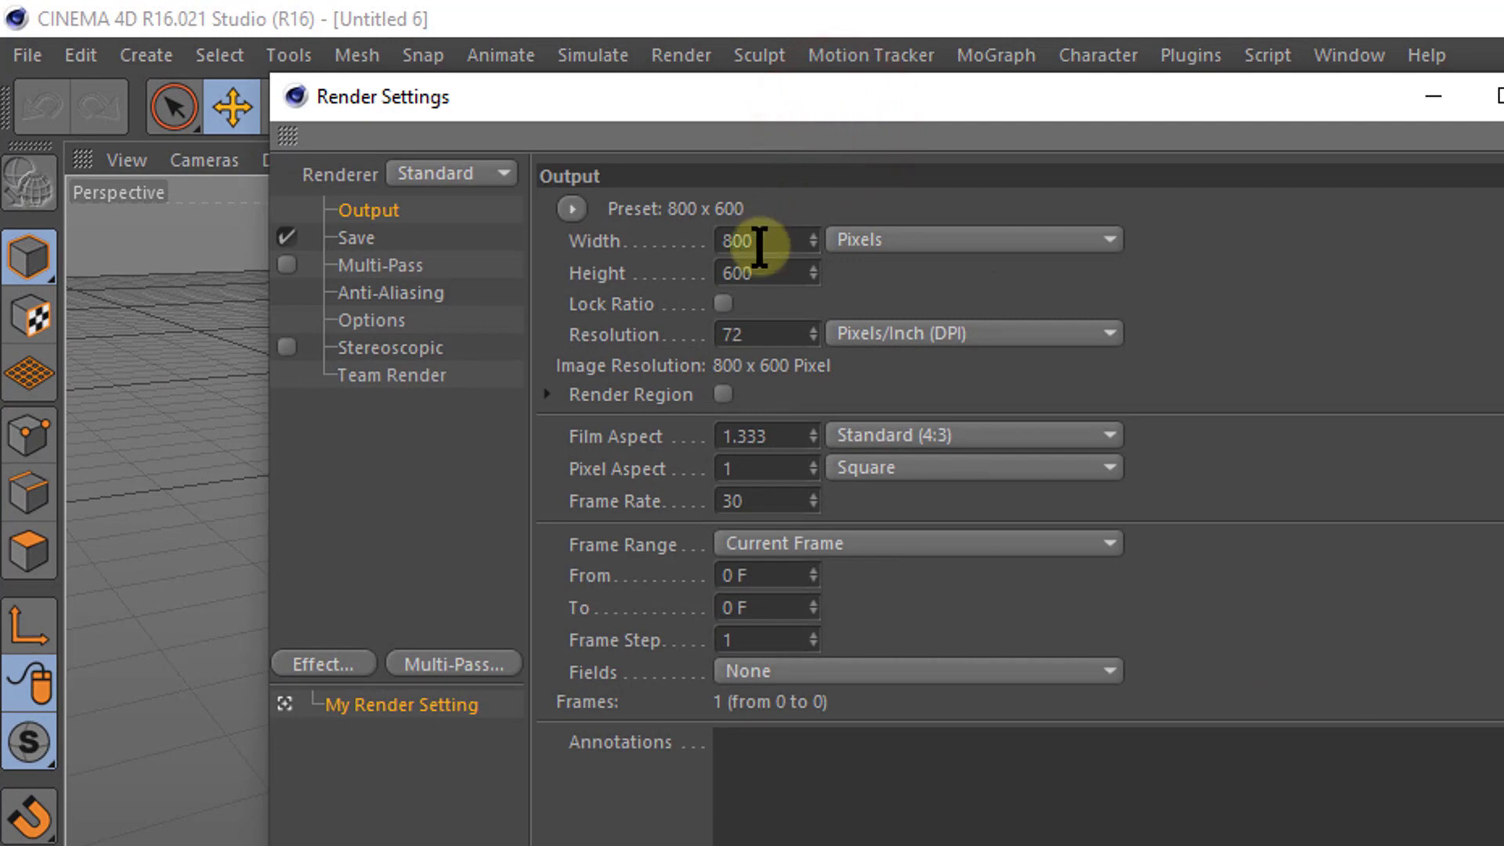
double_click(758, 241)
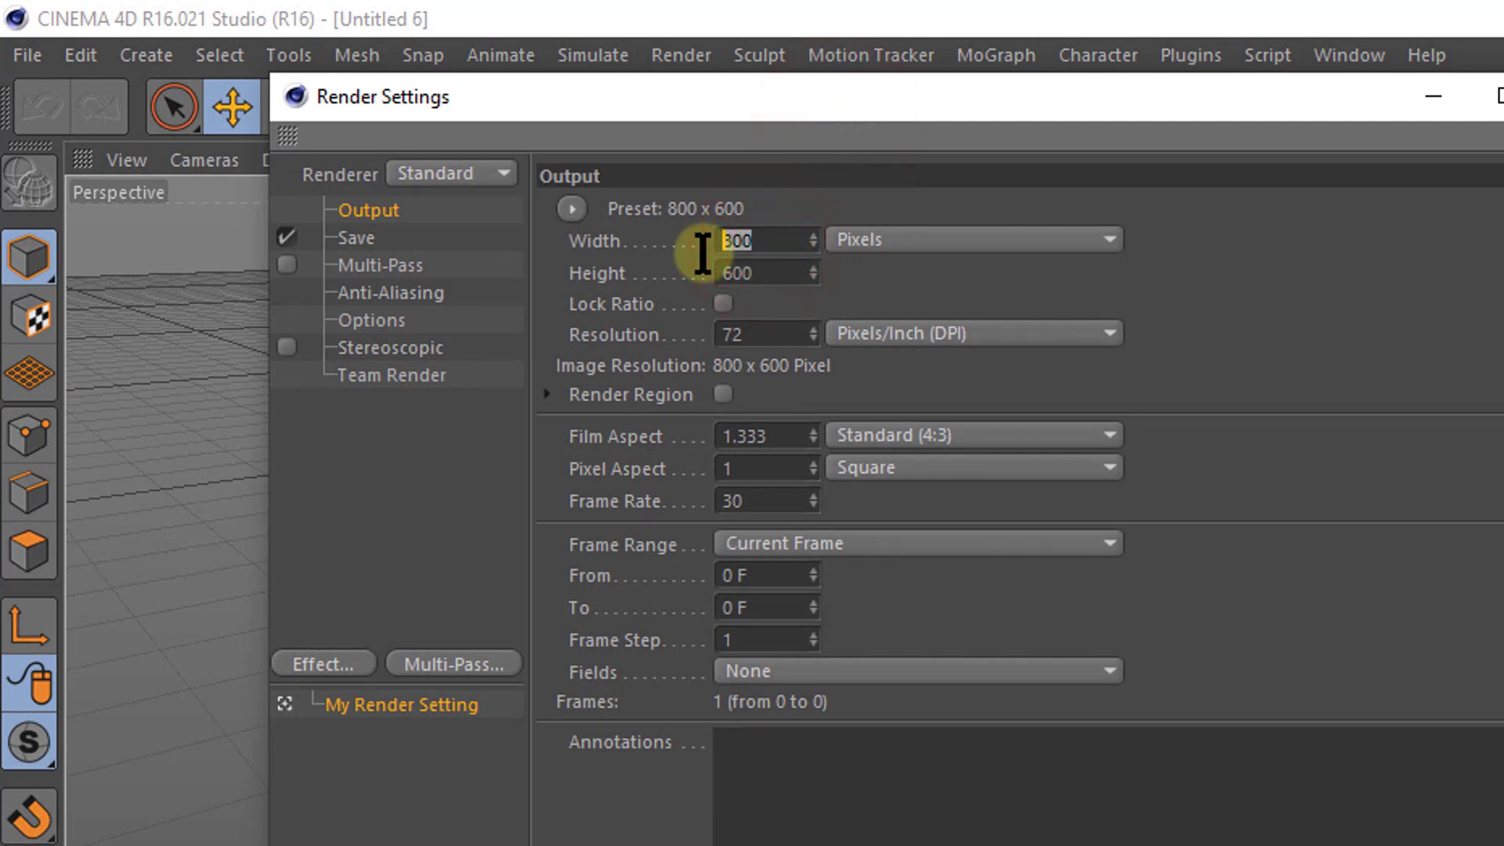
type("2")
type("0")
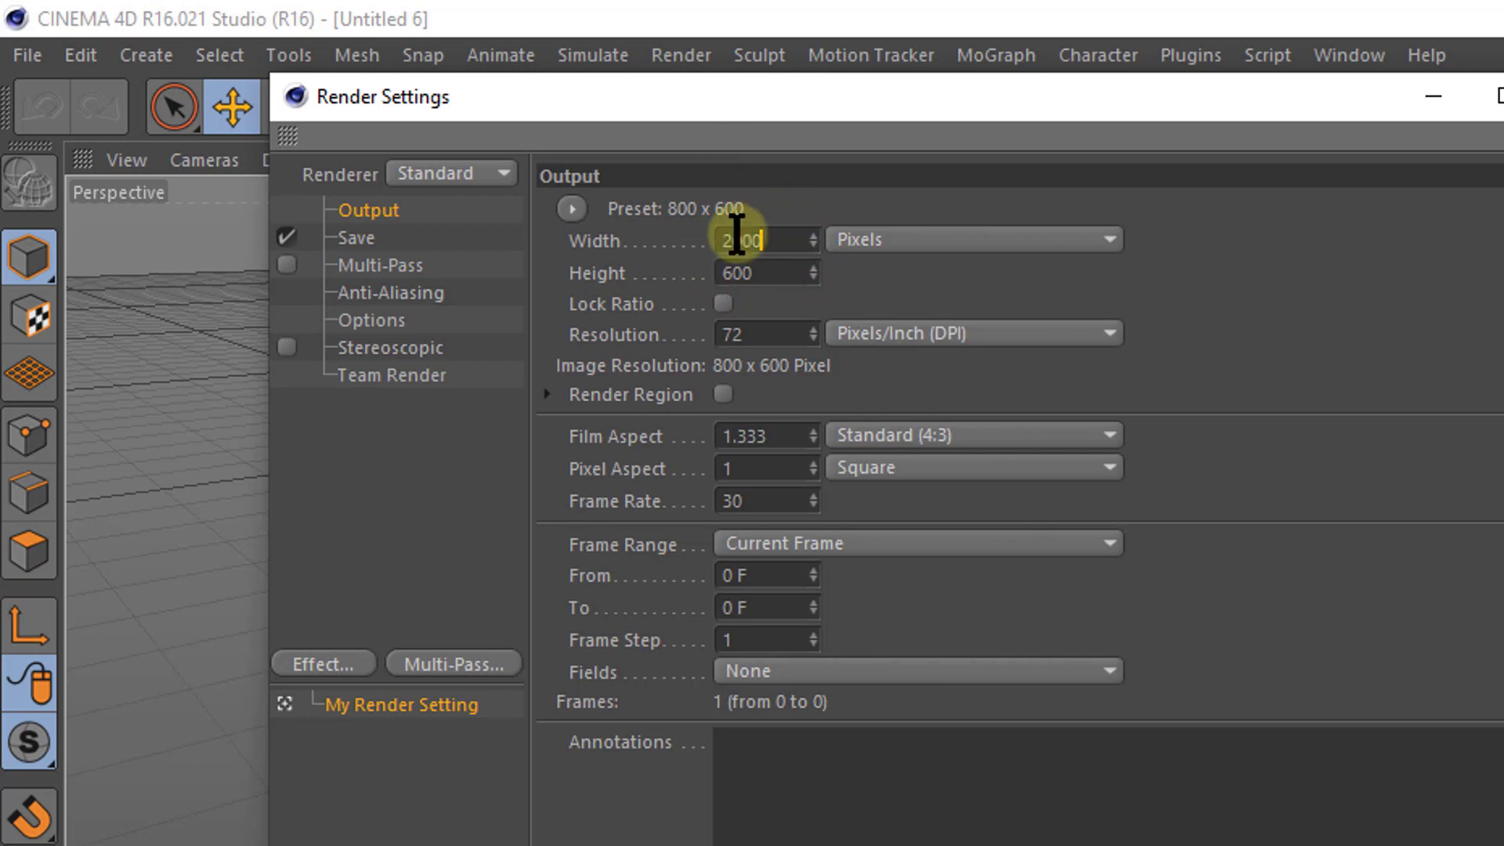
double_click(772, 272)
type("1000")
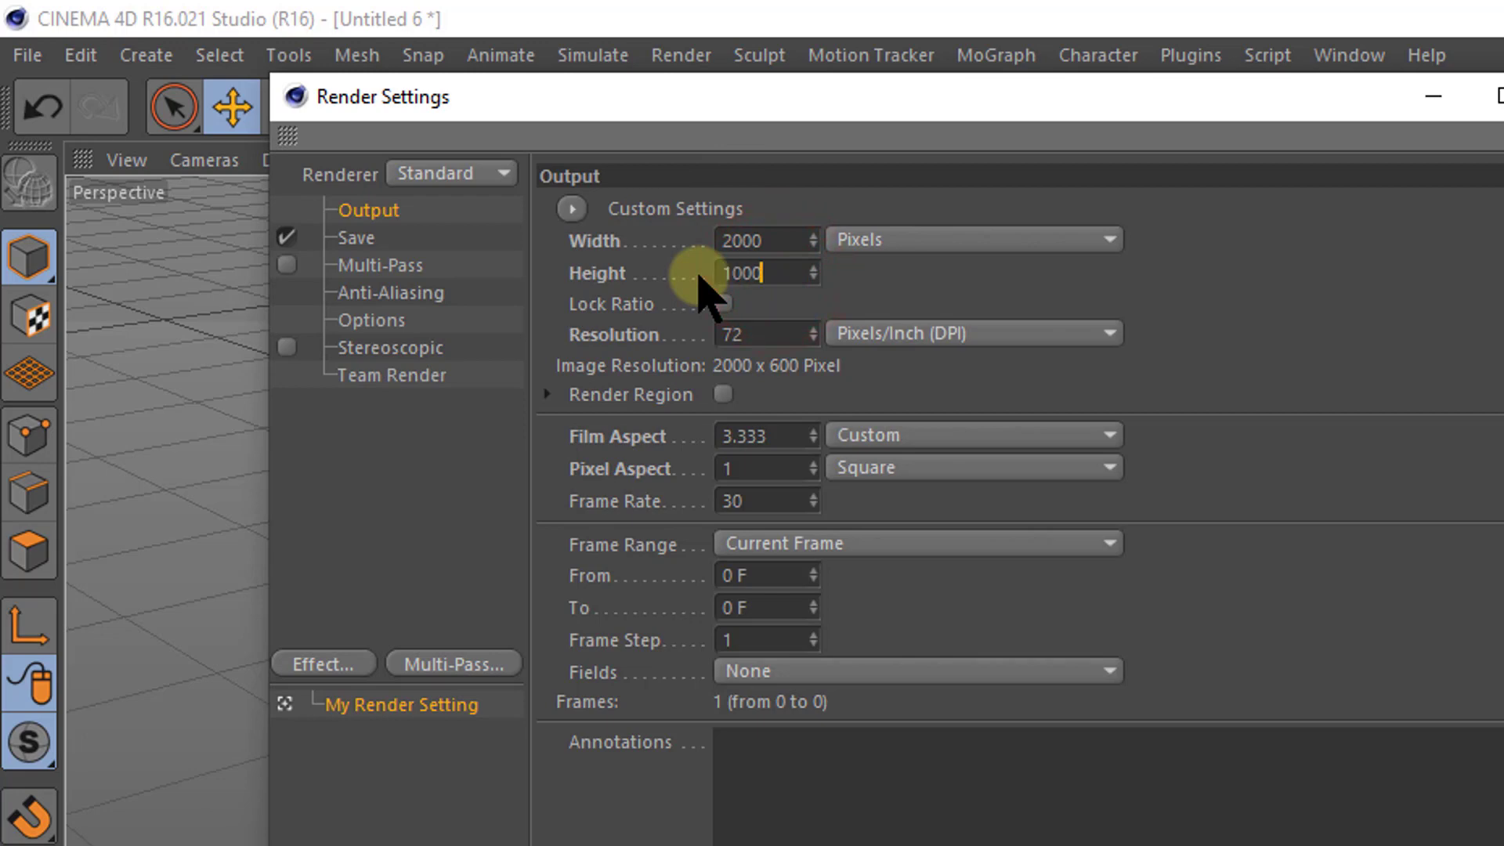
key("BackSpace")
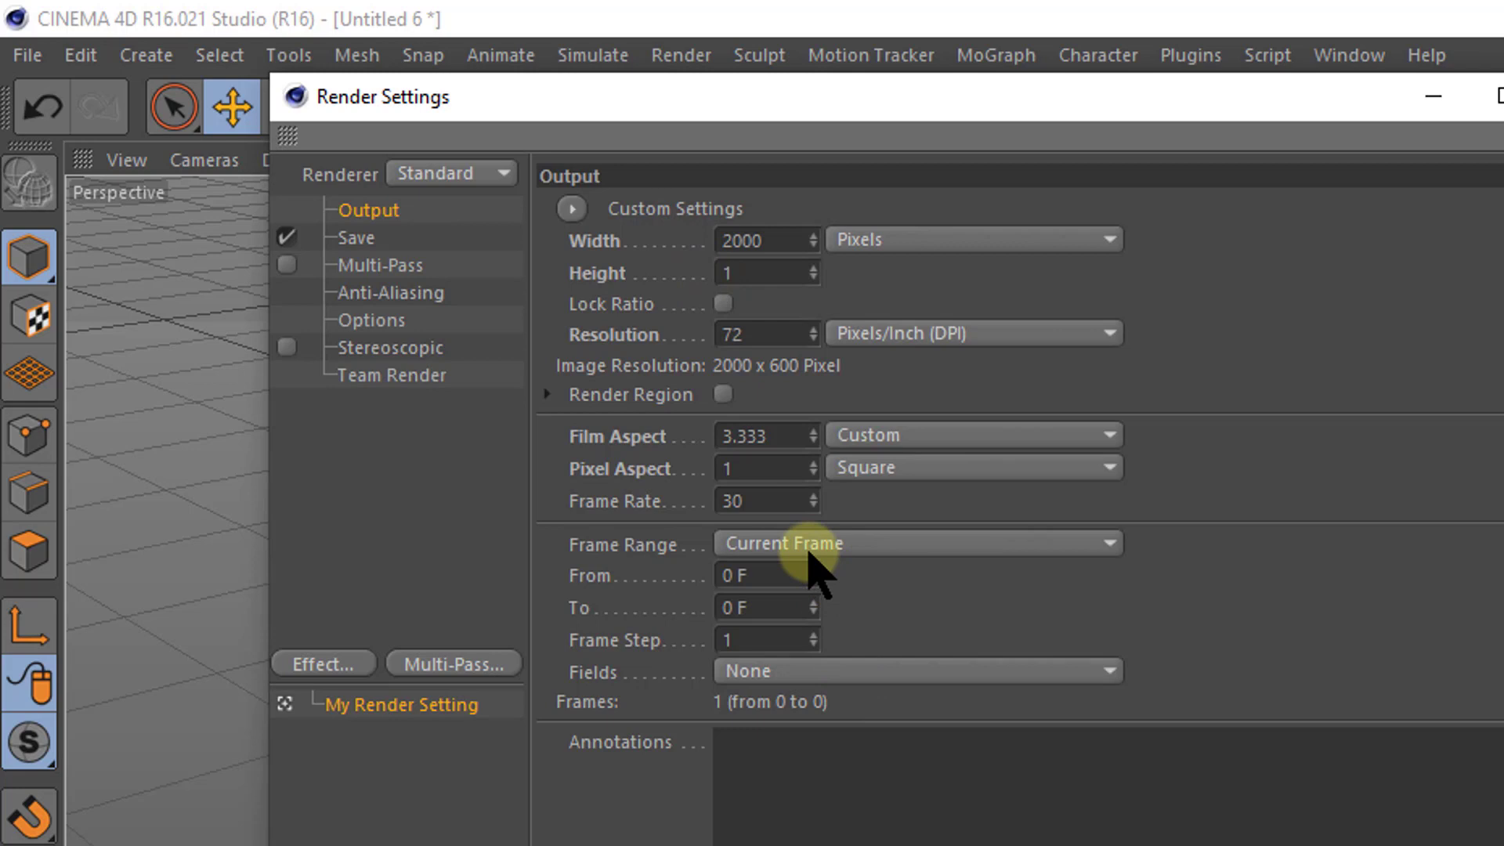
type("500")
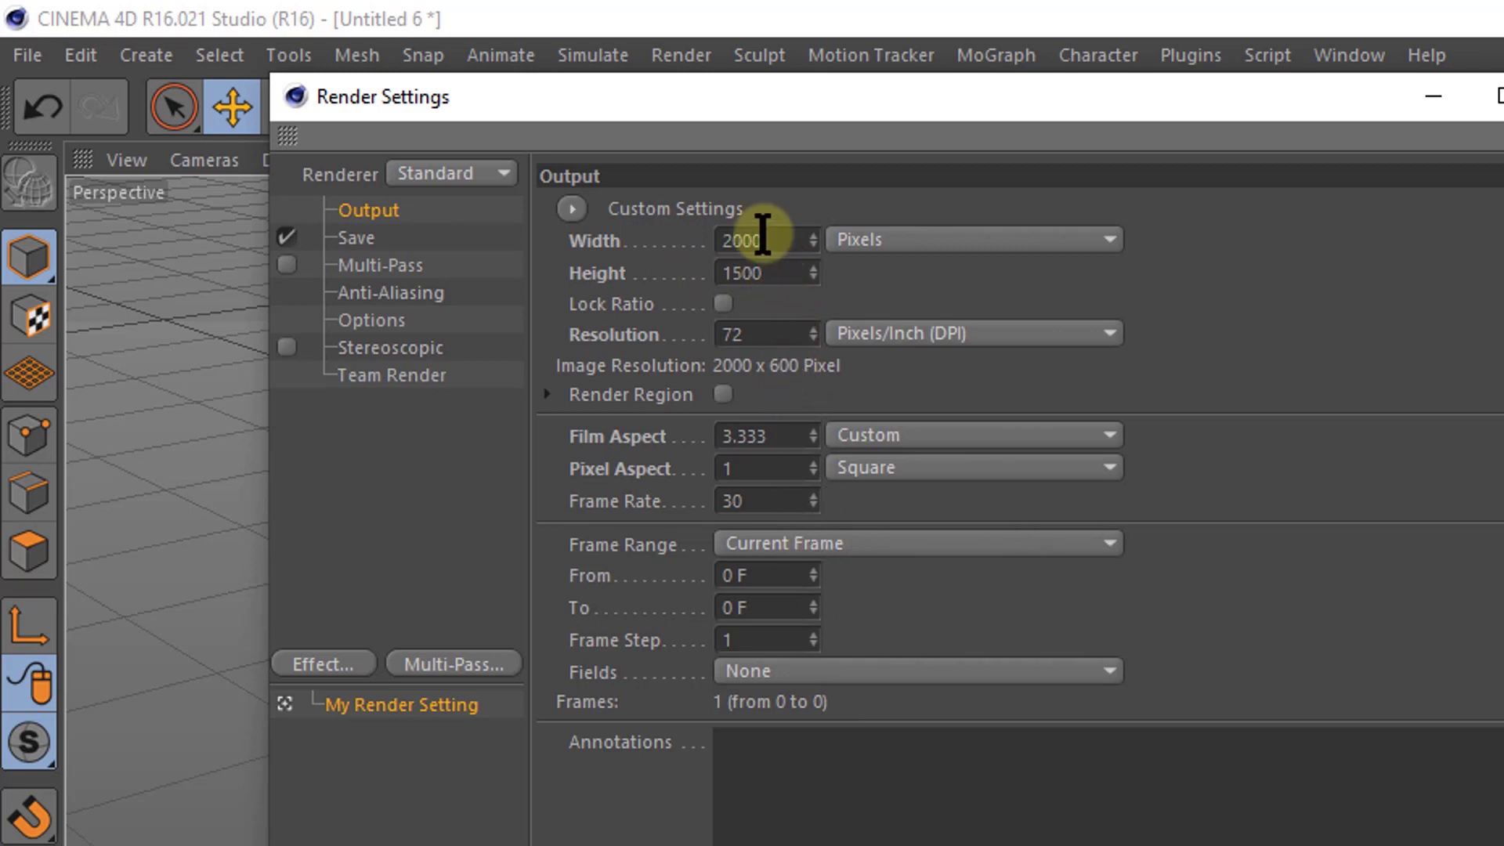
Step: Enable Multi-Pass with Separate Lights set to All and Shadow Correction turned on
left_click(384, 265)
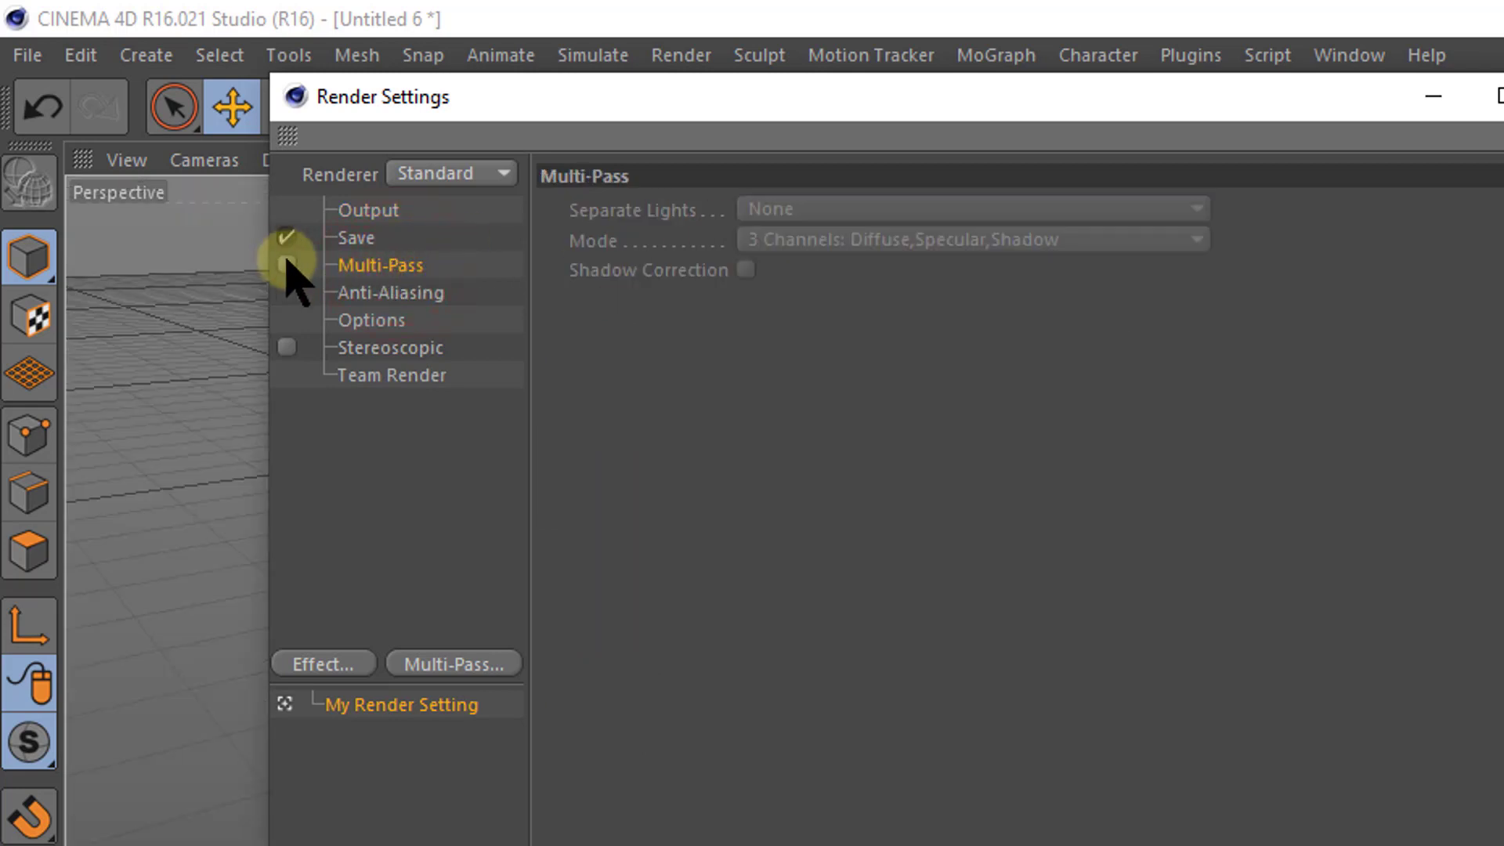
left_click(287, 264)
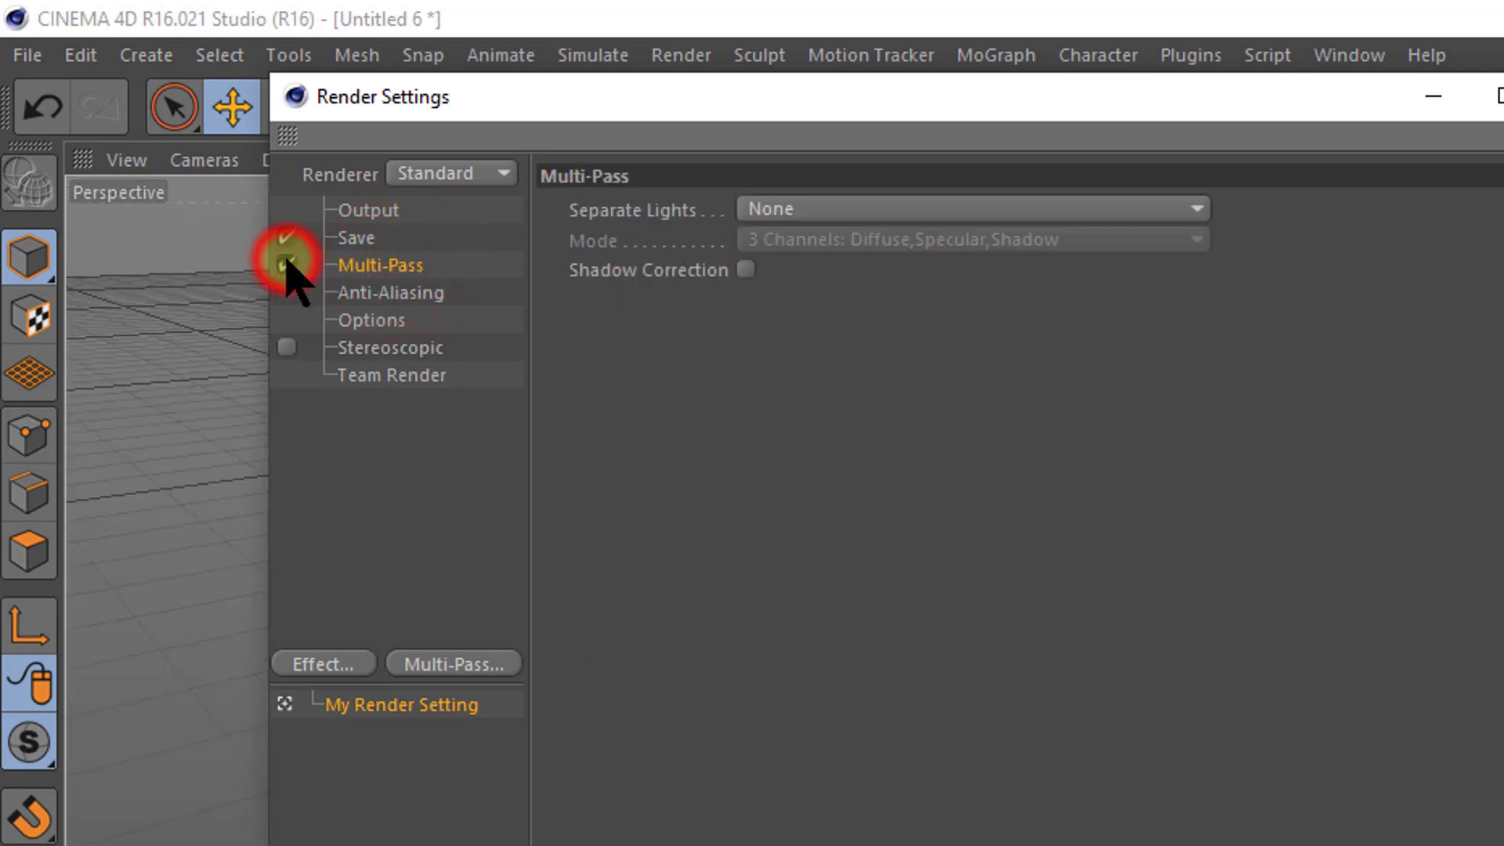
left_click(1183, 210)
left_click(791, 274)
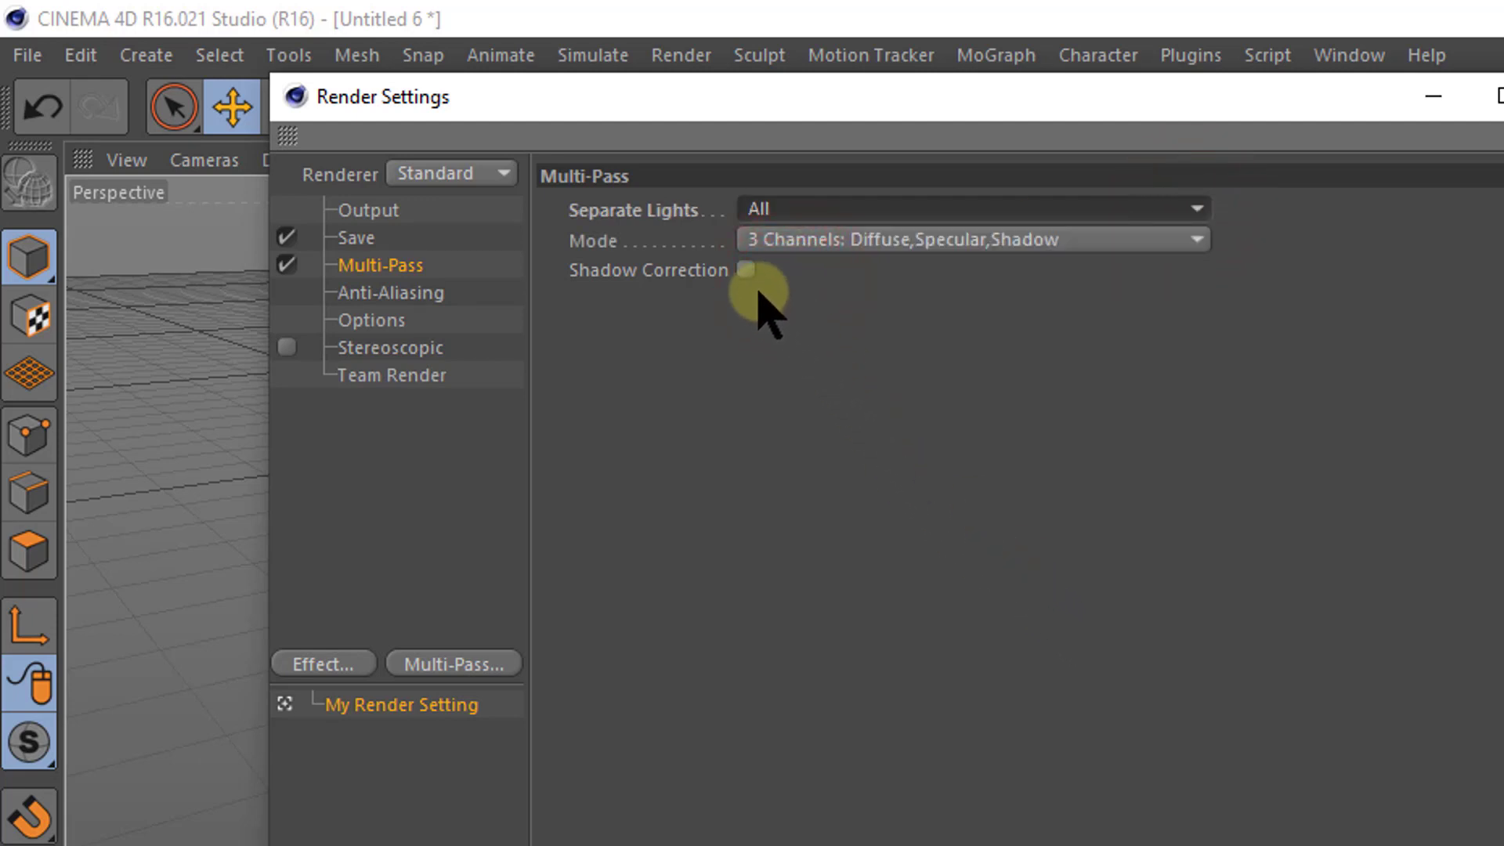
left_click(745, 269)
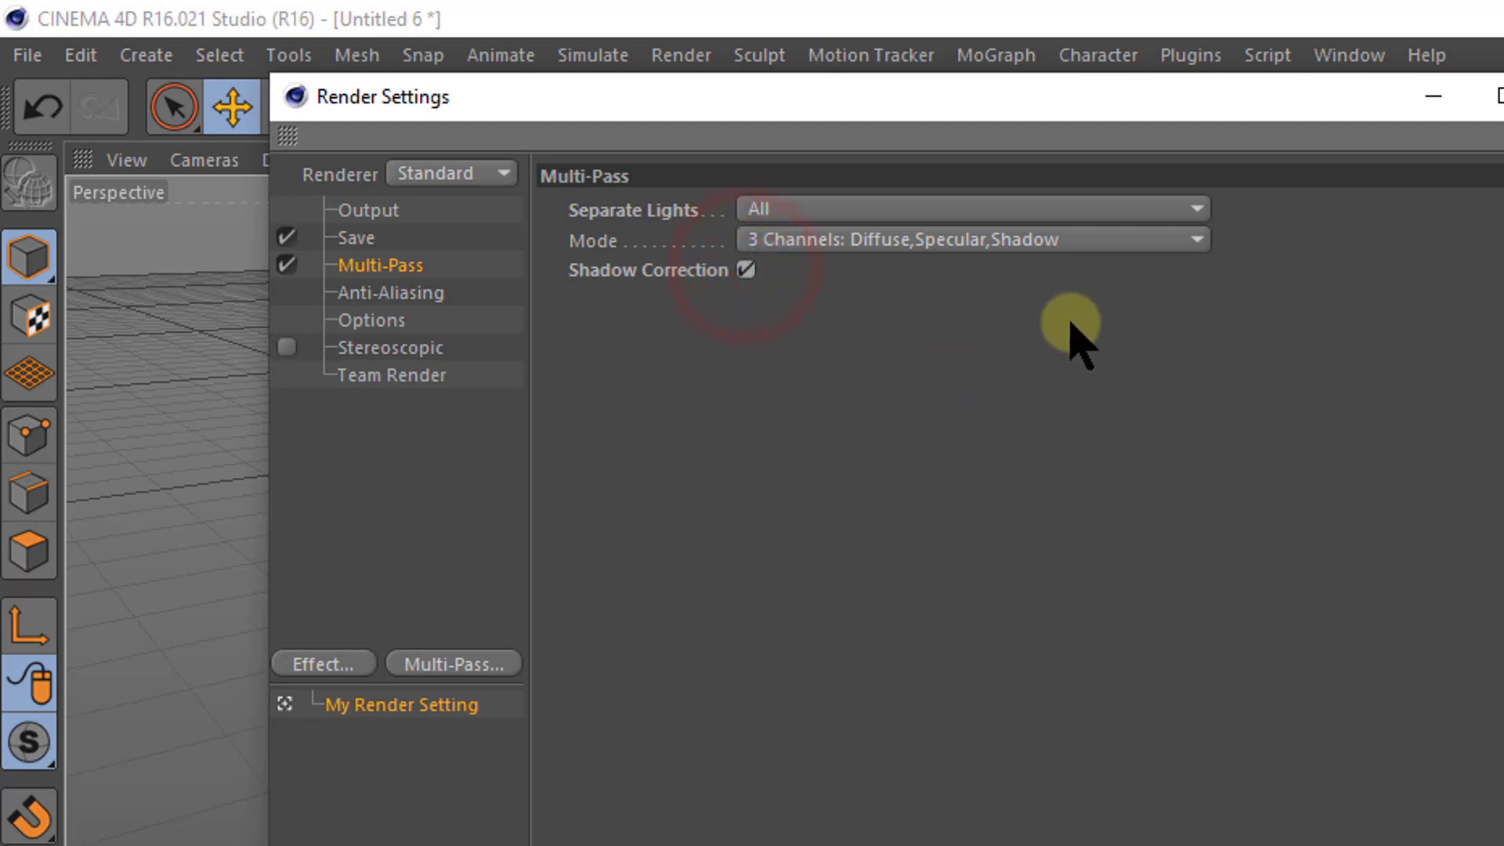
left_click(1175, 239)
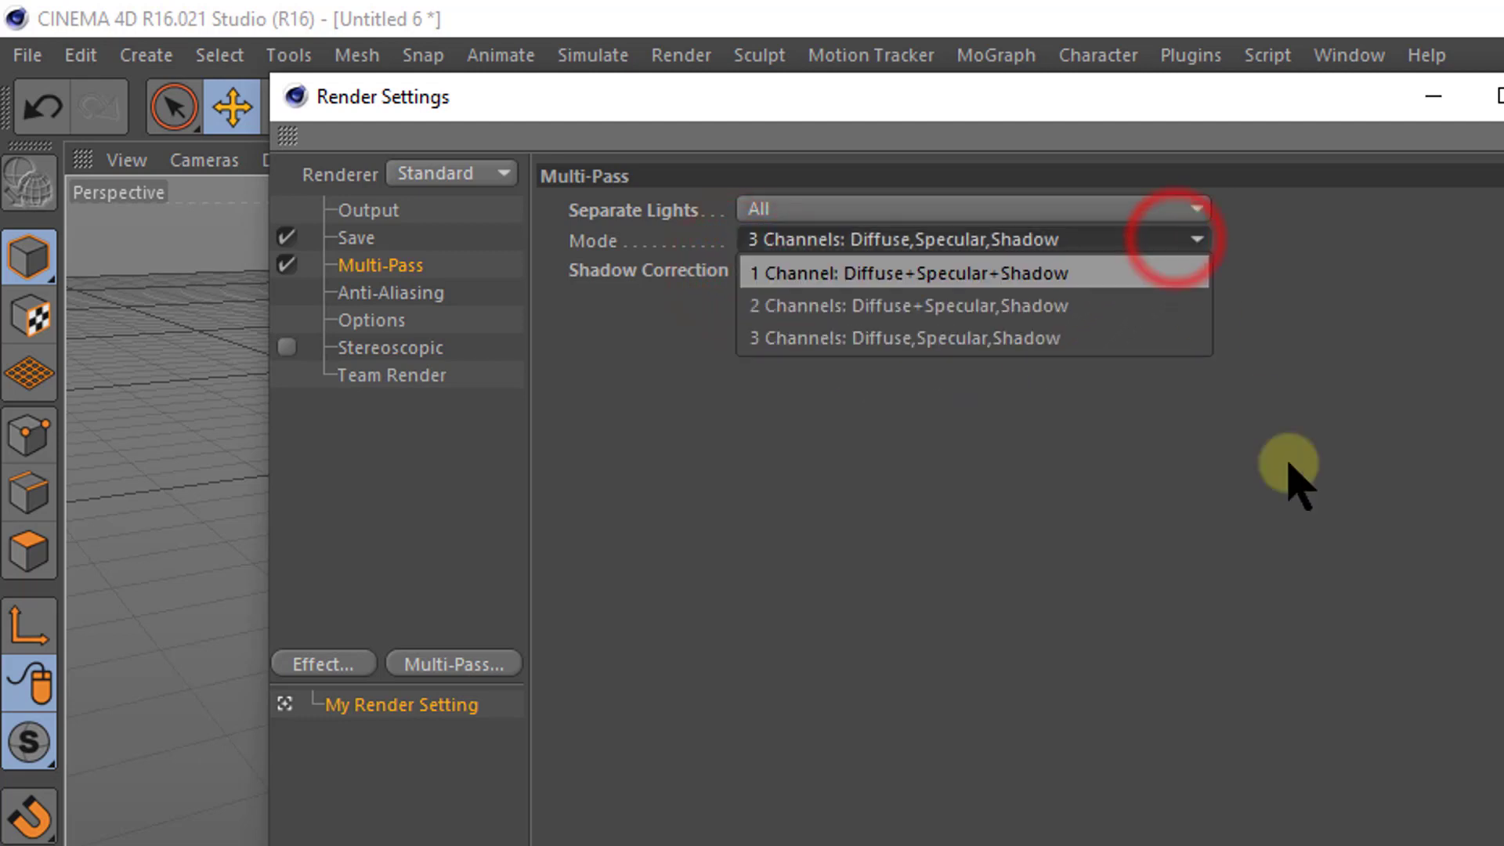
left_click(1296, 499)
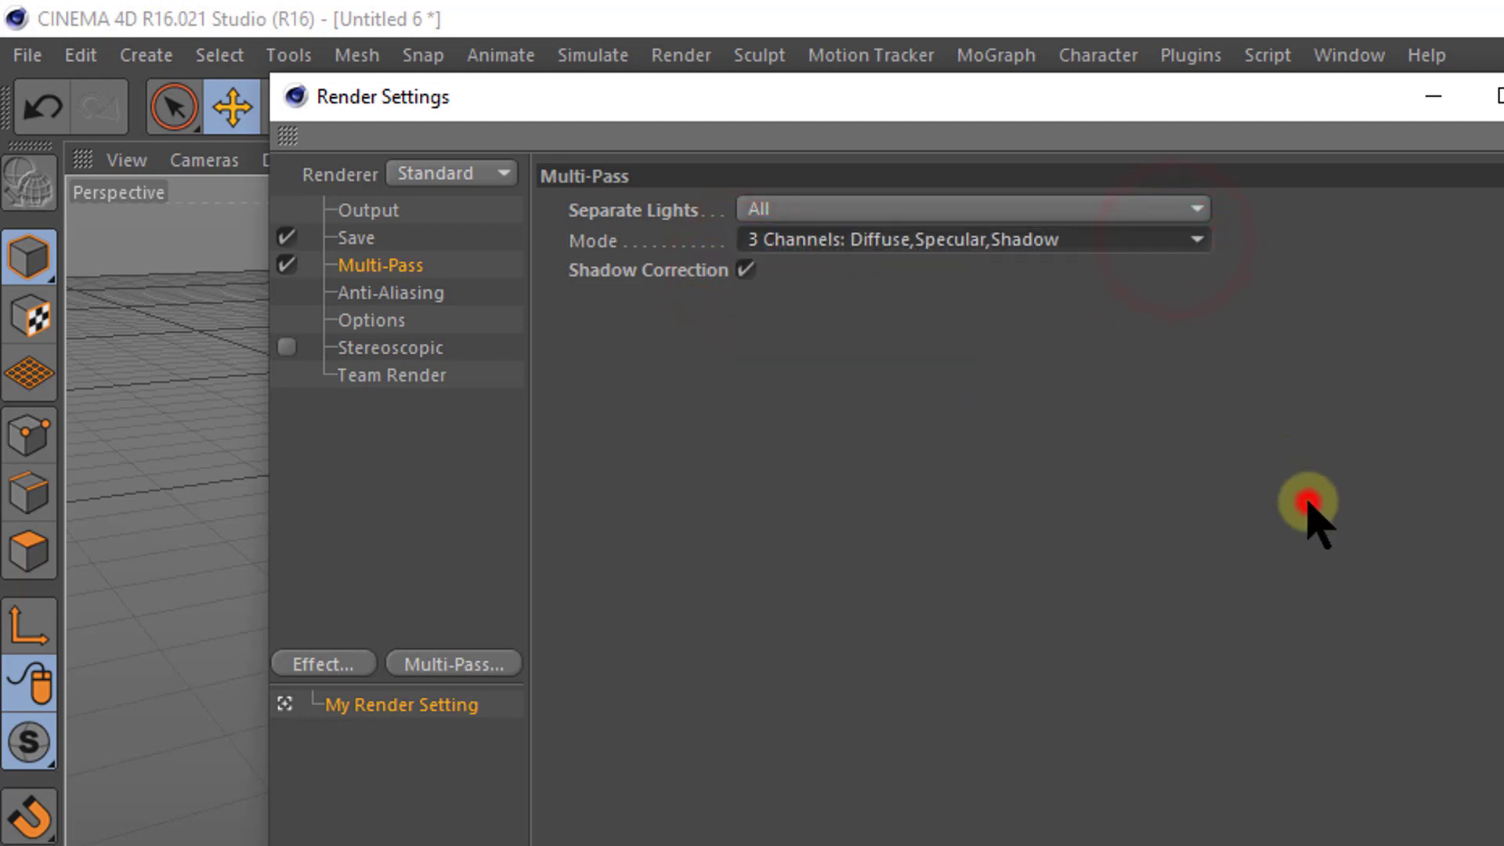
Step: Set the anti-aliasing quality to Best
left_click(392, 296)
left_click(977, 208)
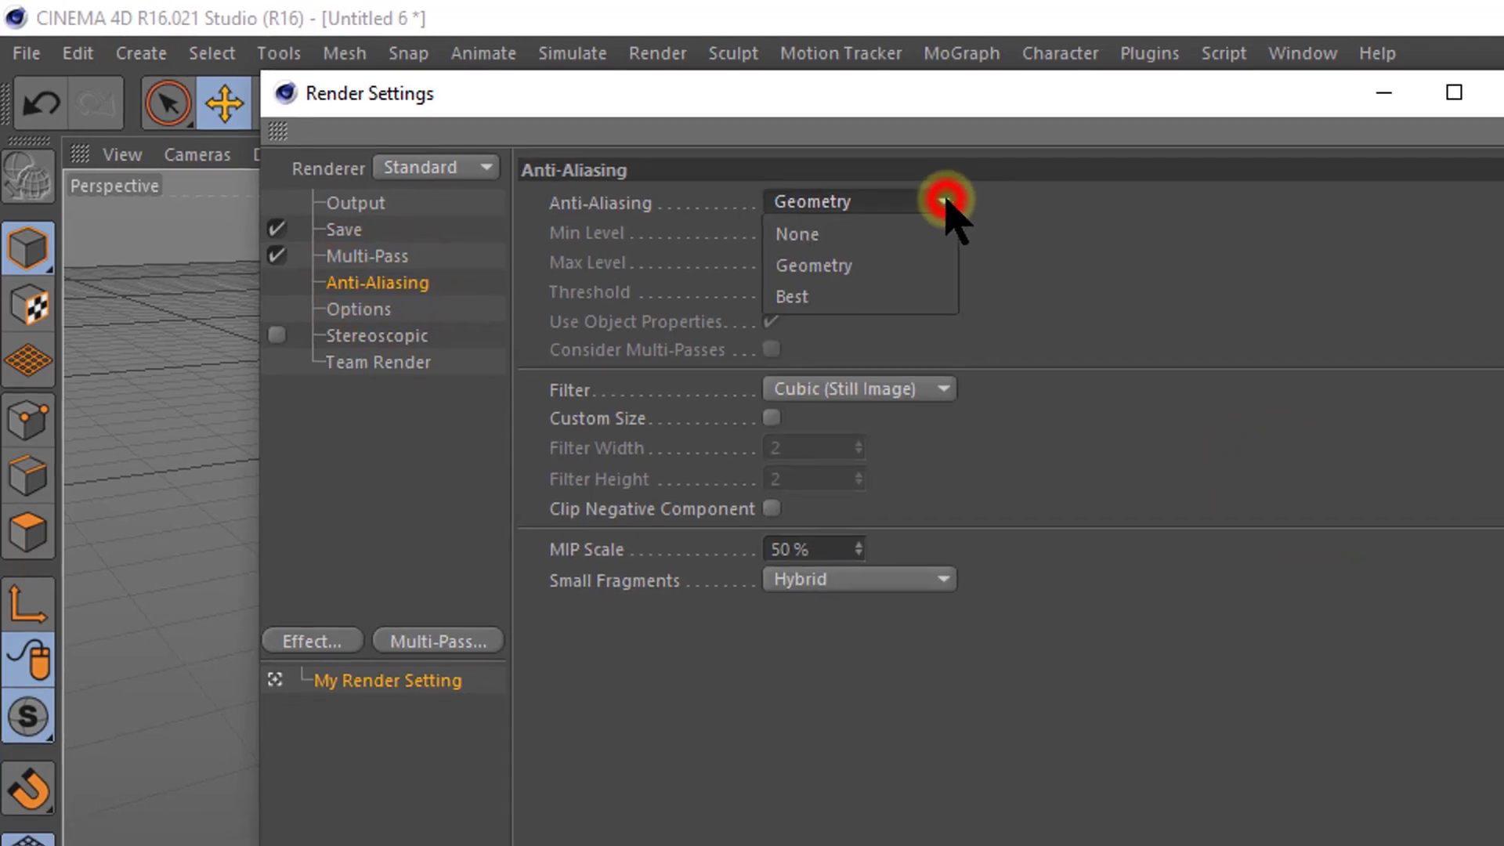
left_click(733, 264)
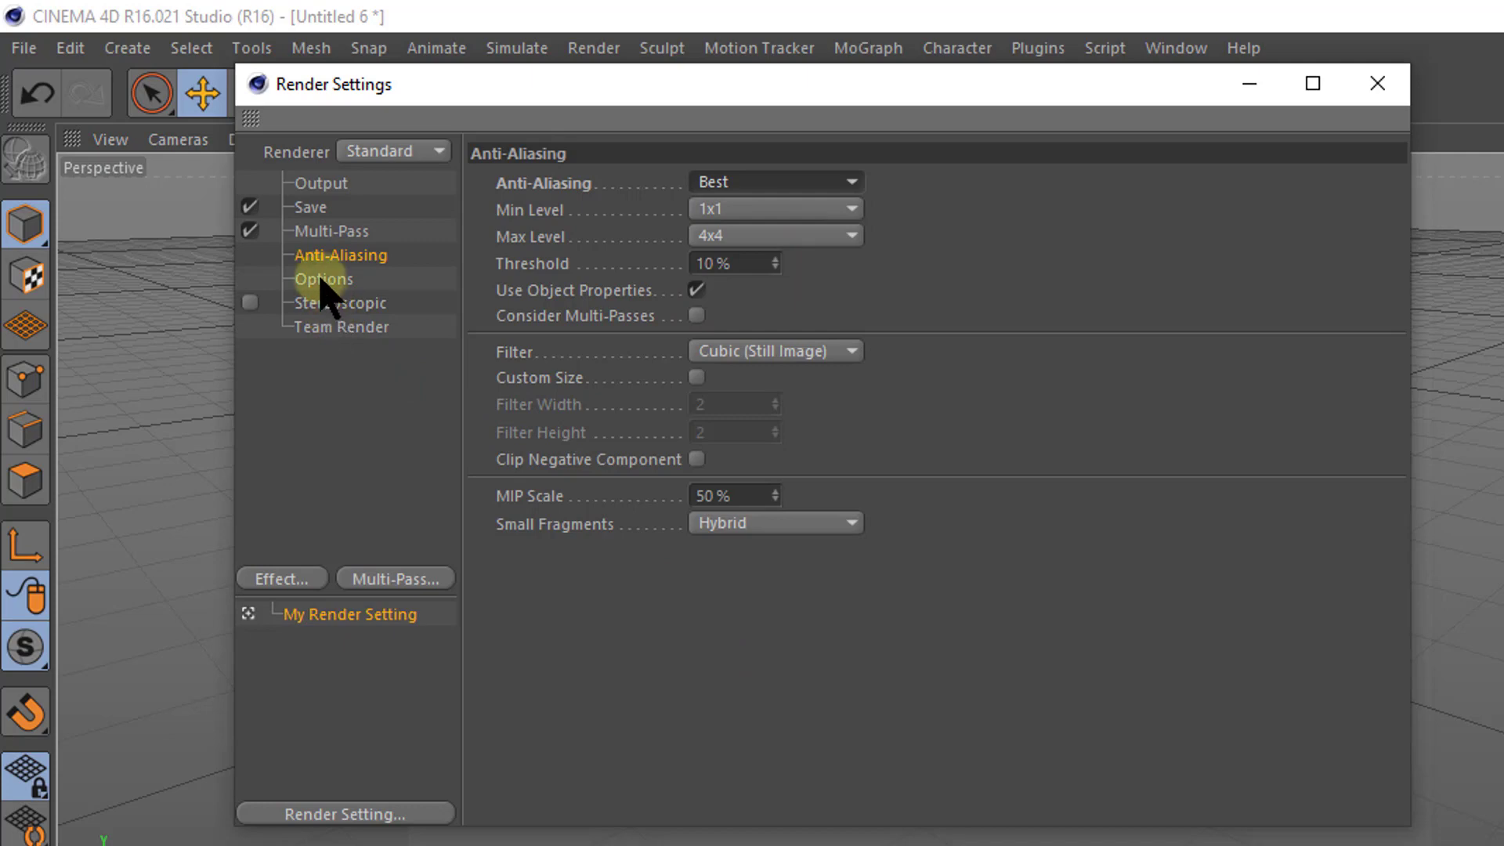
Step: Change the render height to 1000 pixels for a 2000 × 1000 output, then close Render Settings
left_click(294, 404)
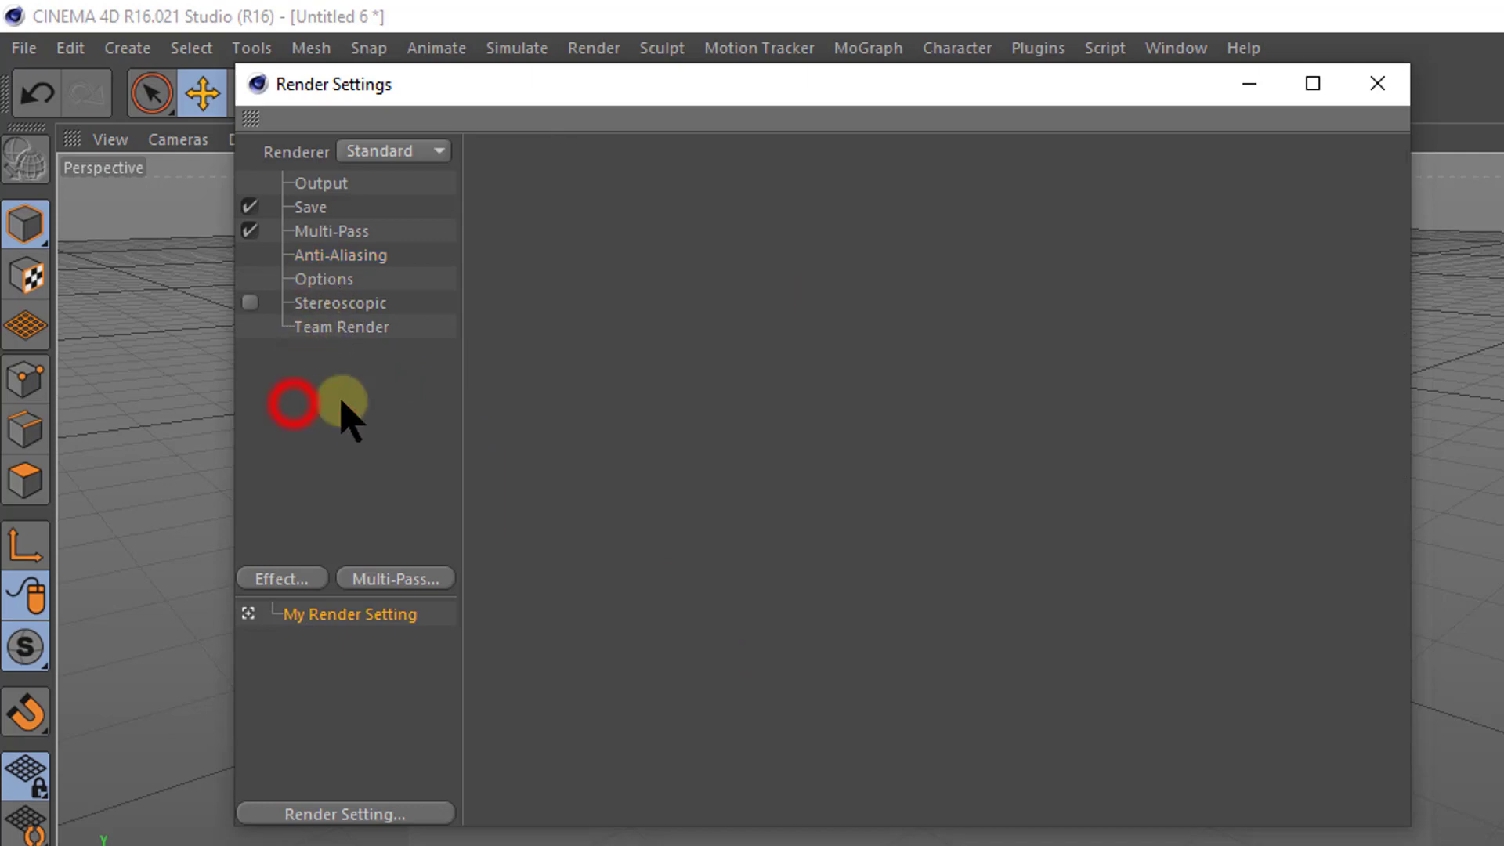
left_click(1378, 82)
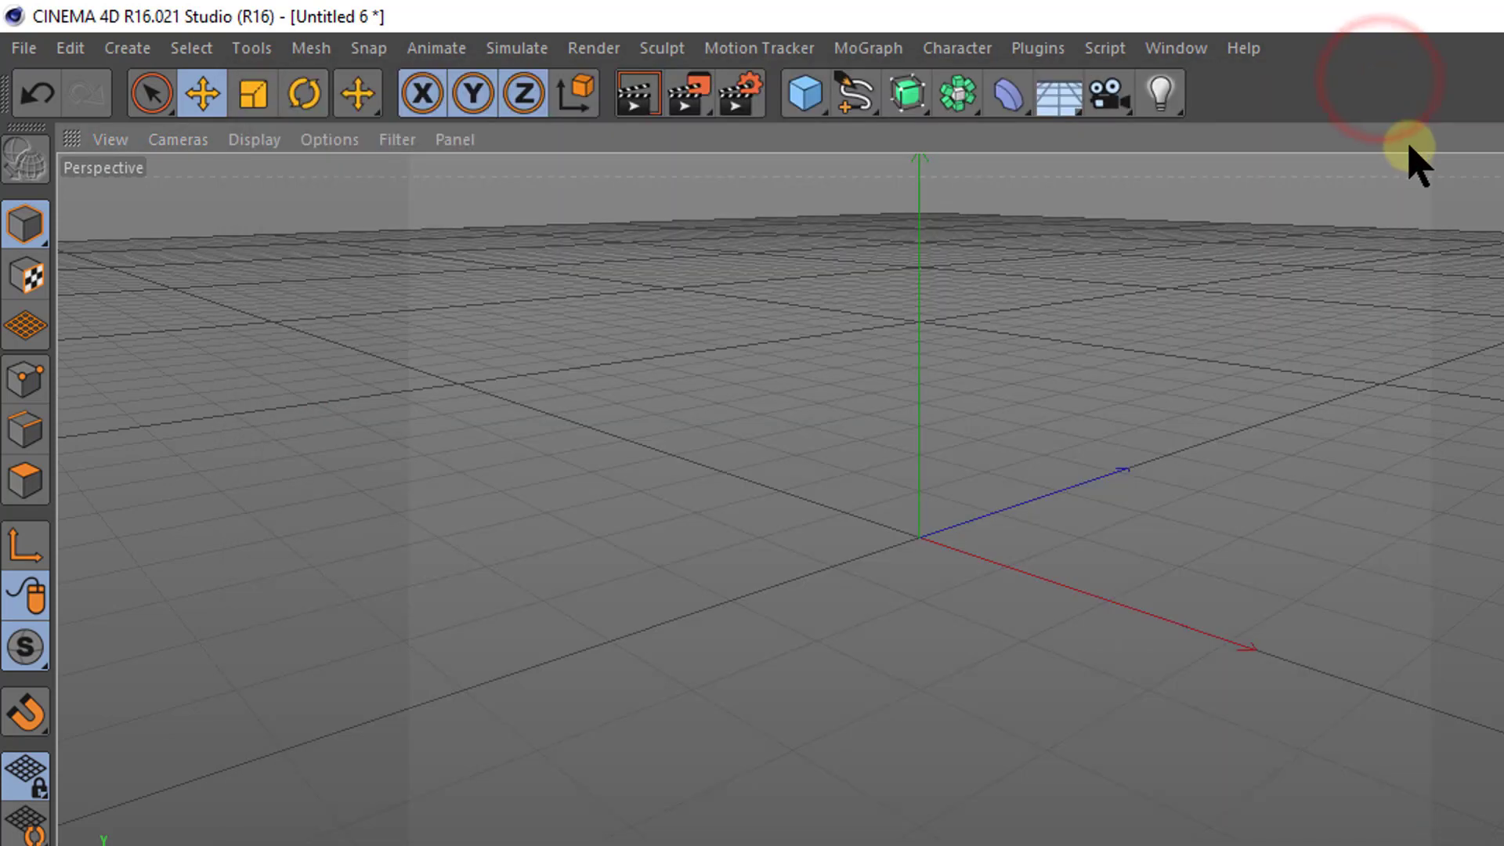
scroll(1010, 344, "up", 1)
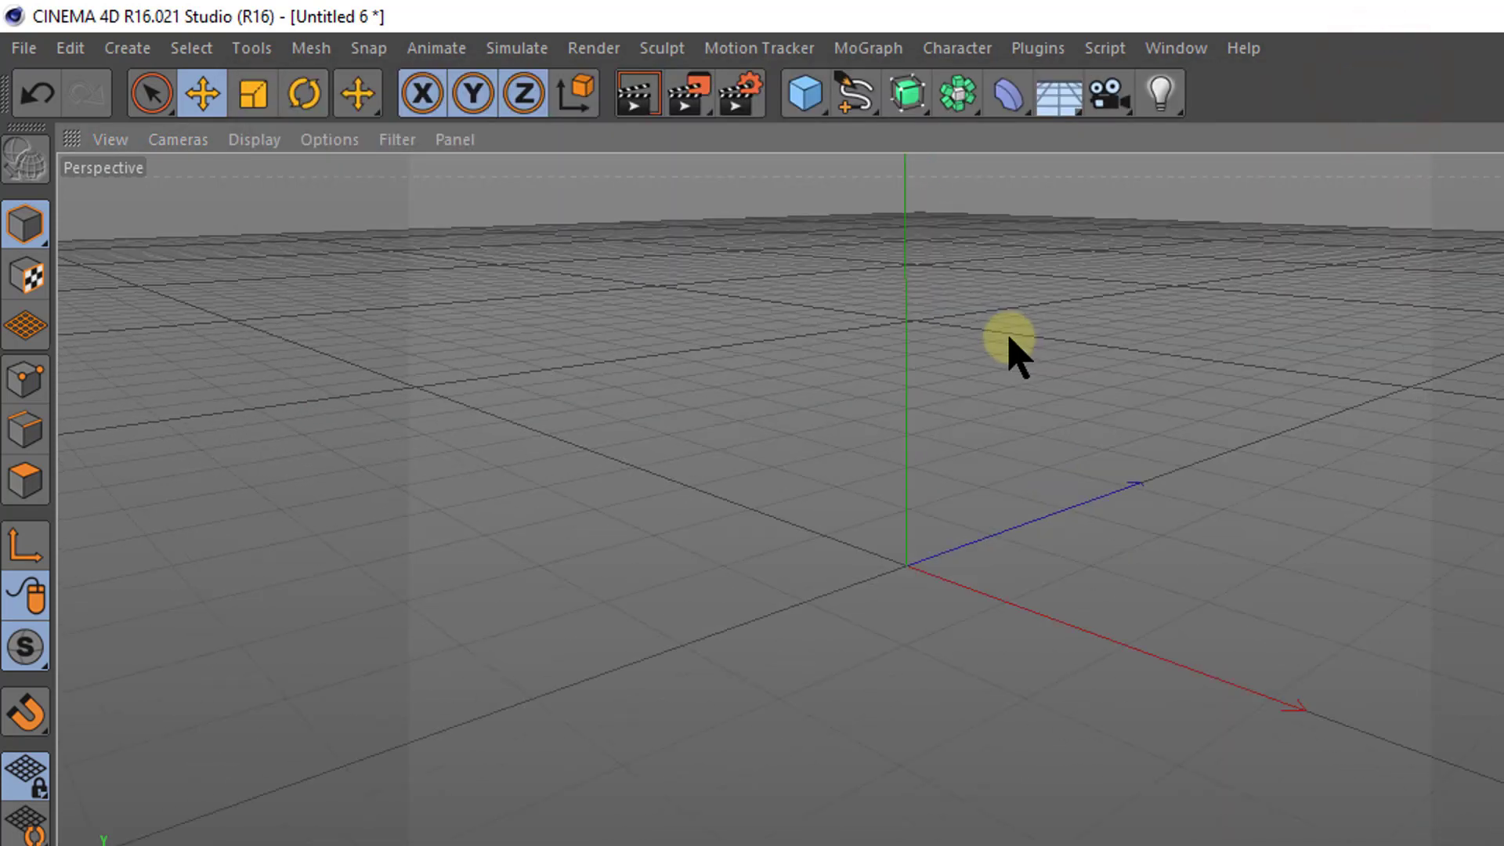
left_click(740, 93)
left_click(665, 236)
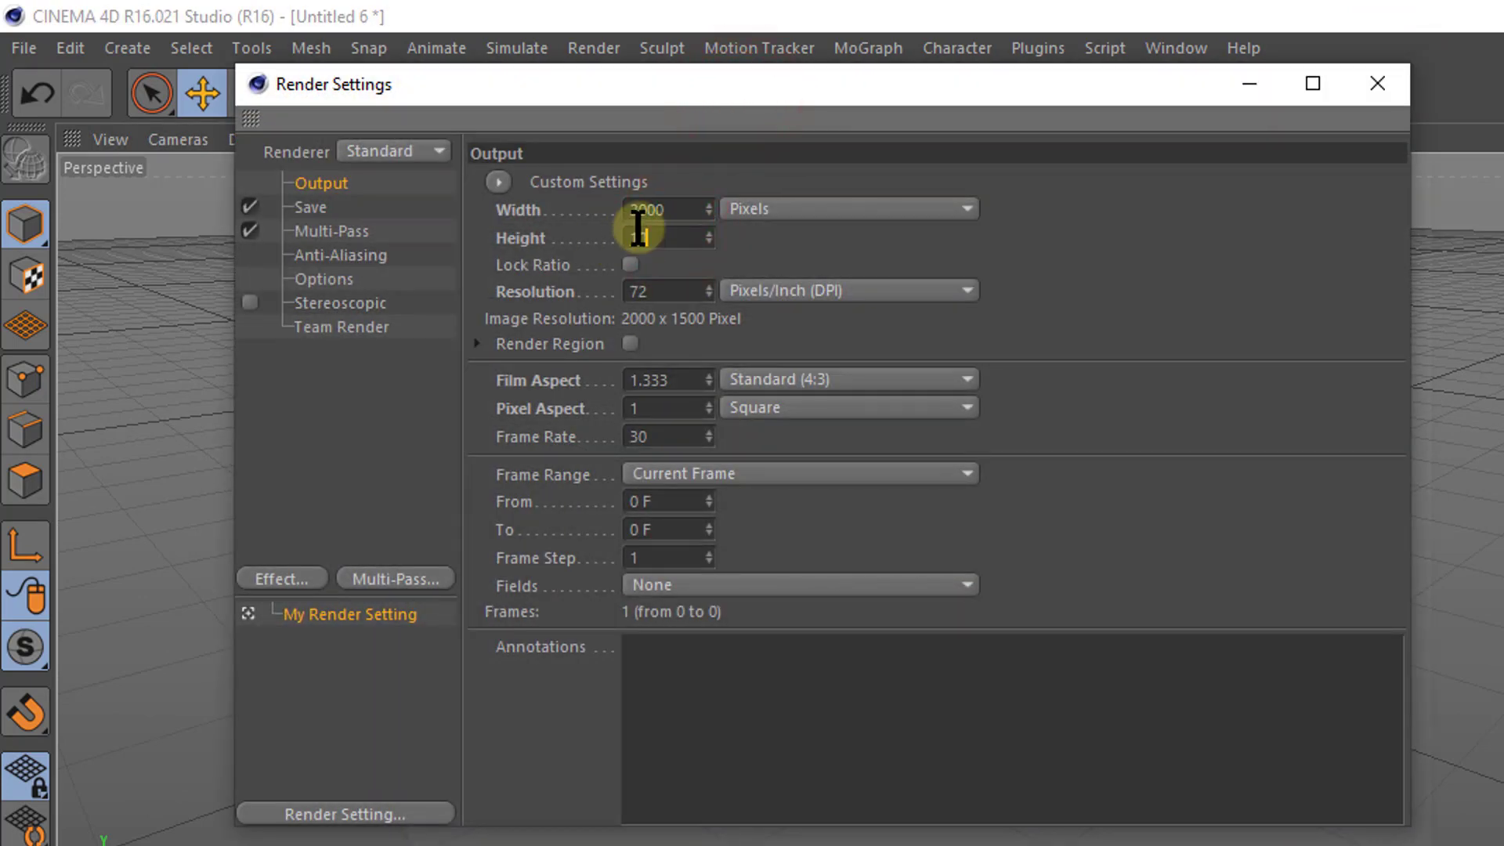
type("1000")
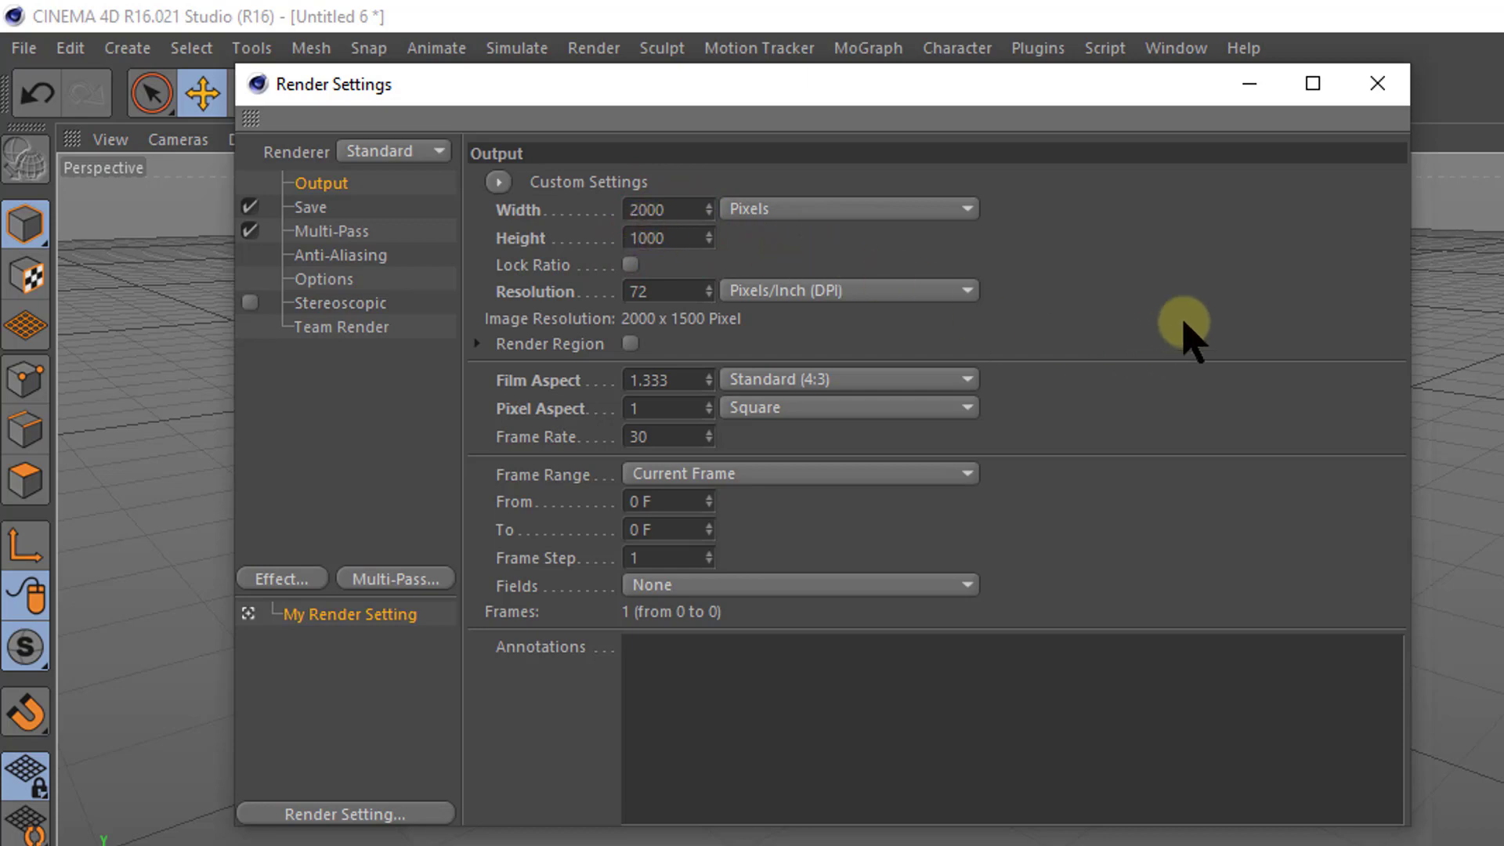
left_click(1187, 306)
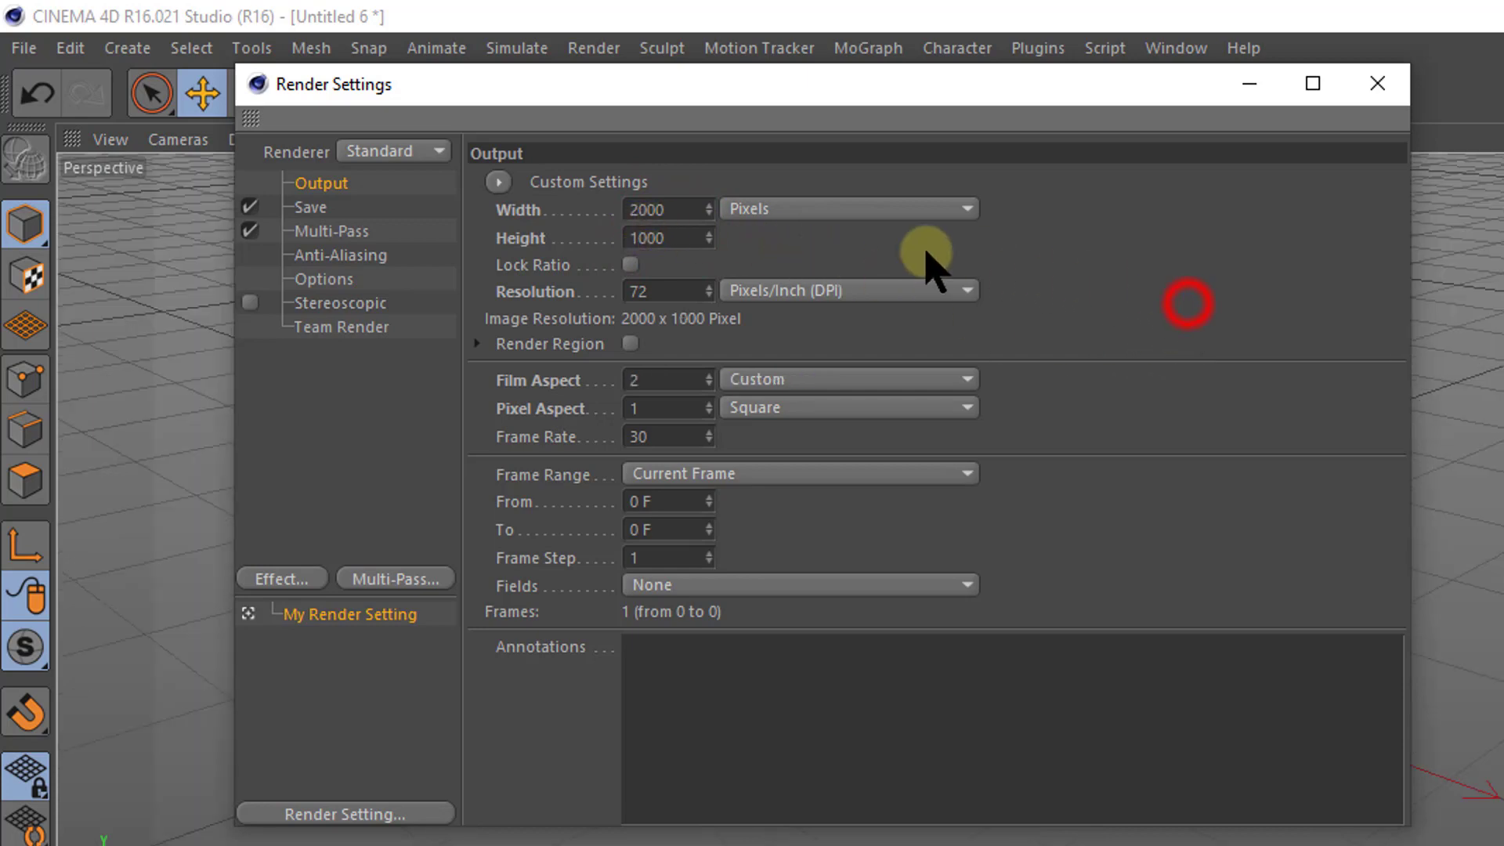
left_click(1377, 83)
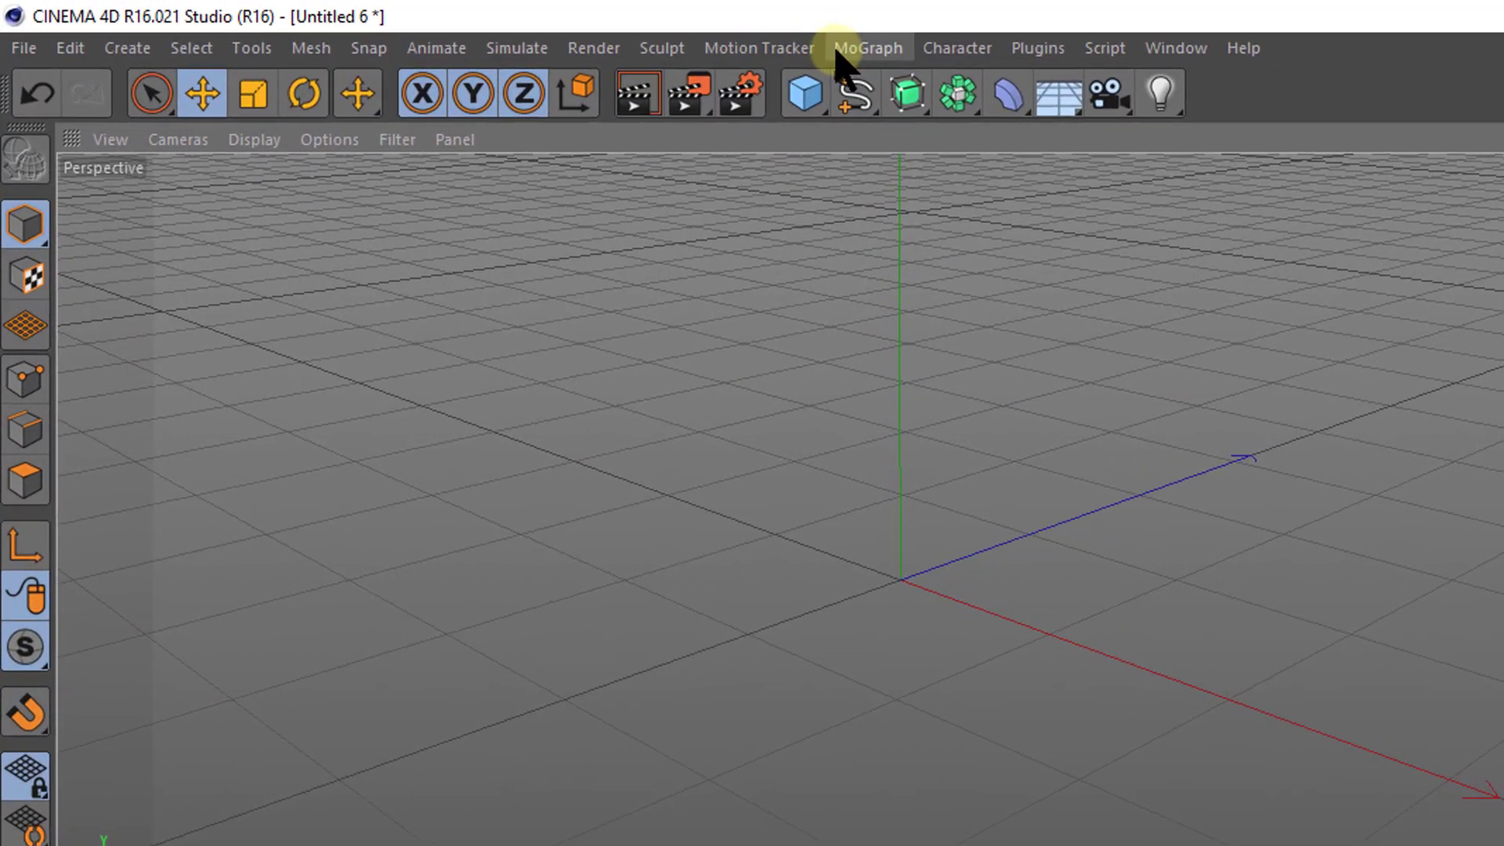
Step: Add a MoText object reading 'Text', aligned Middle, in bold (Negrito) Segoe UI
left_click(865, 50)
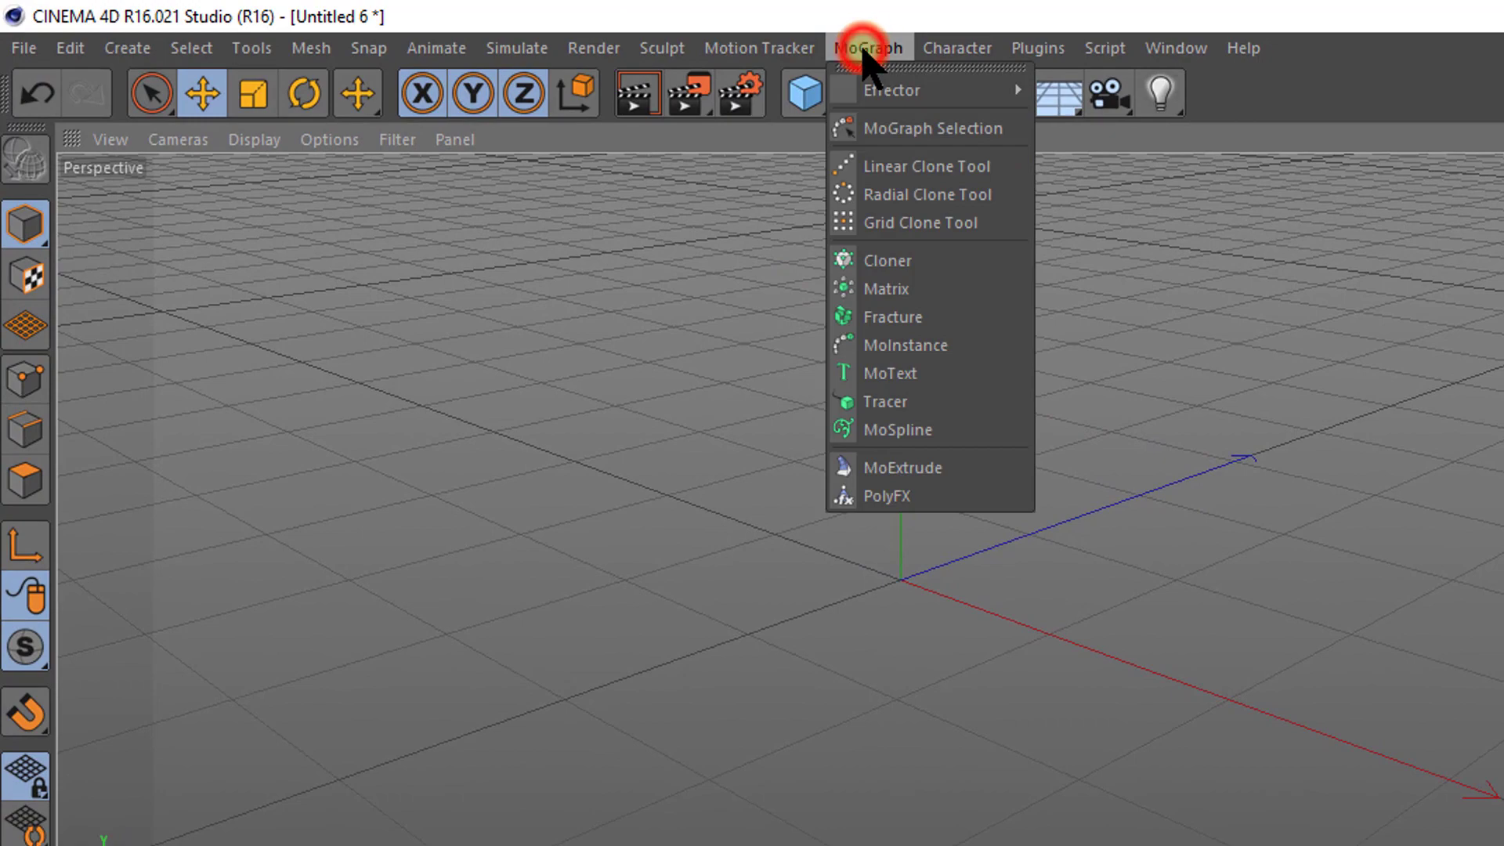
left_click(898, 372)
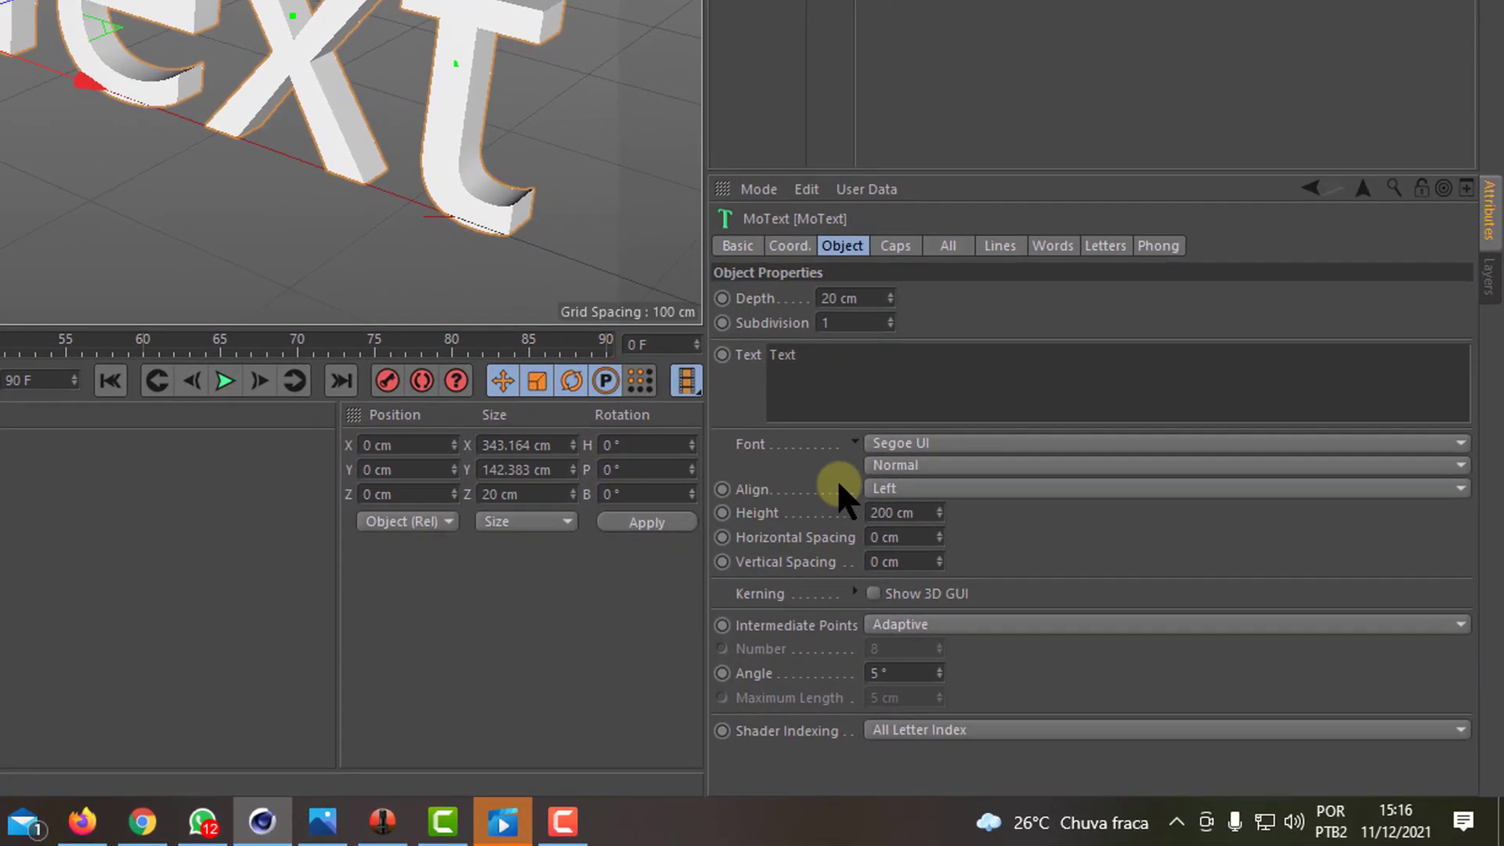
left_click(1455, 486)
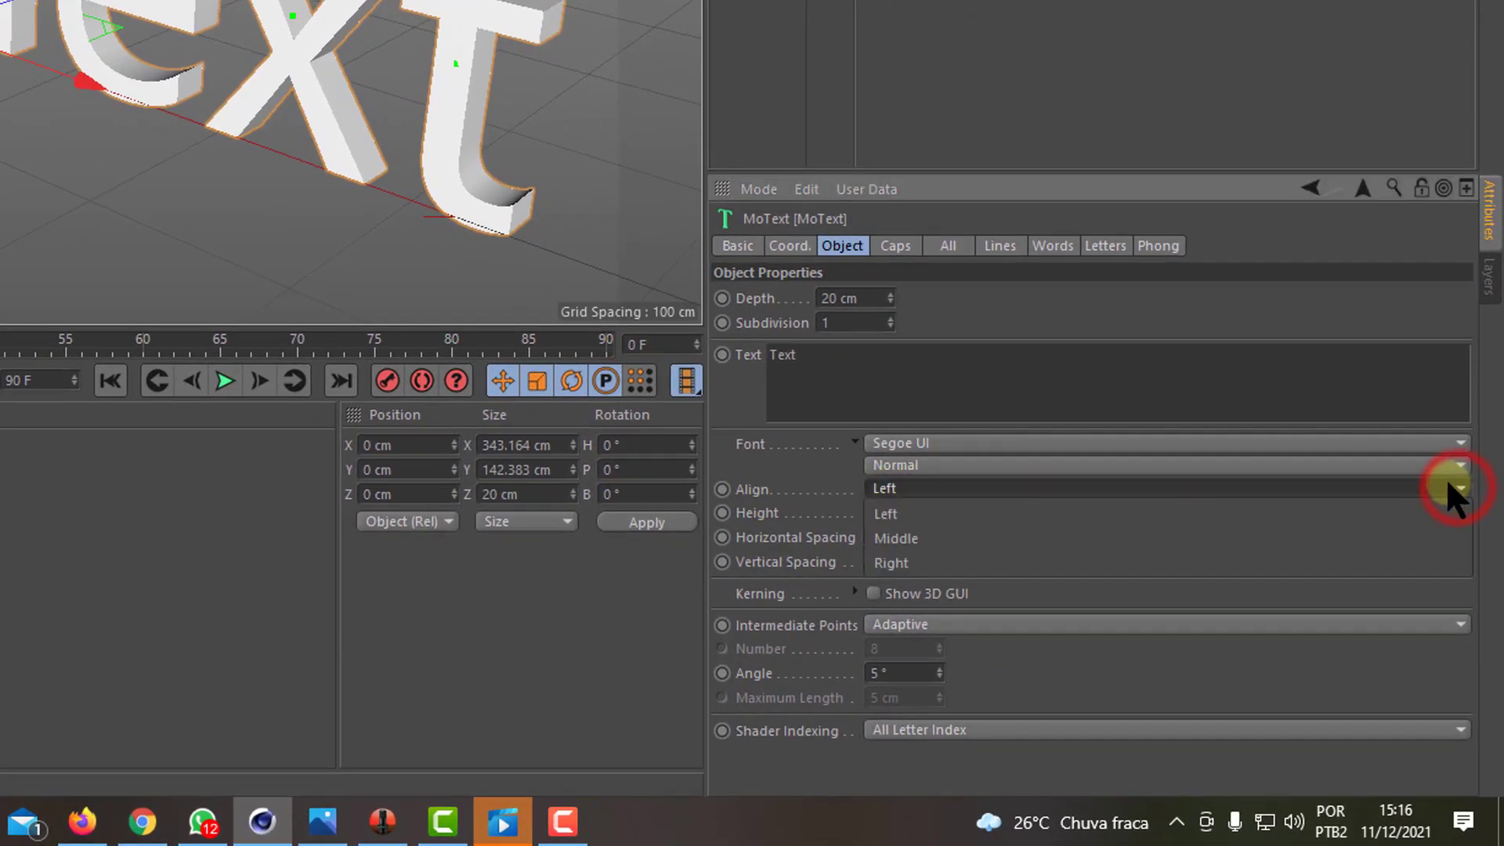
left_click(899, 537)
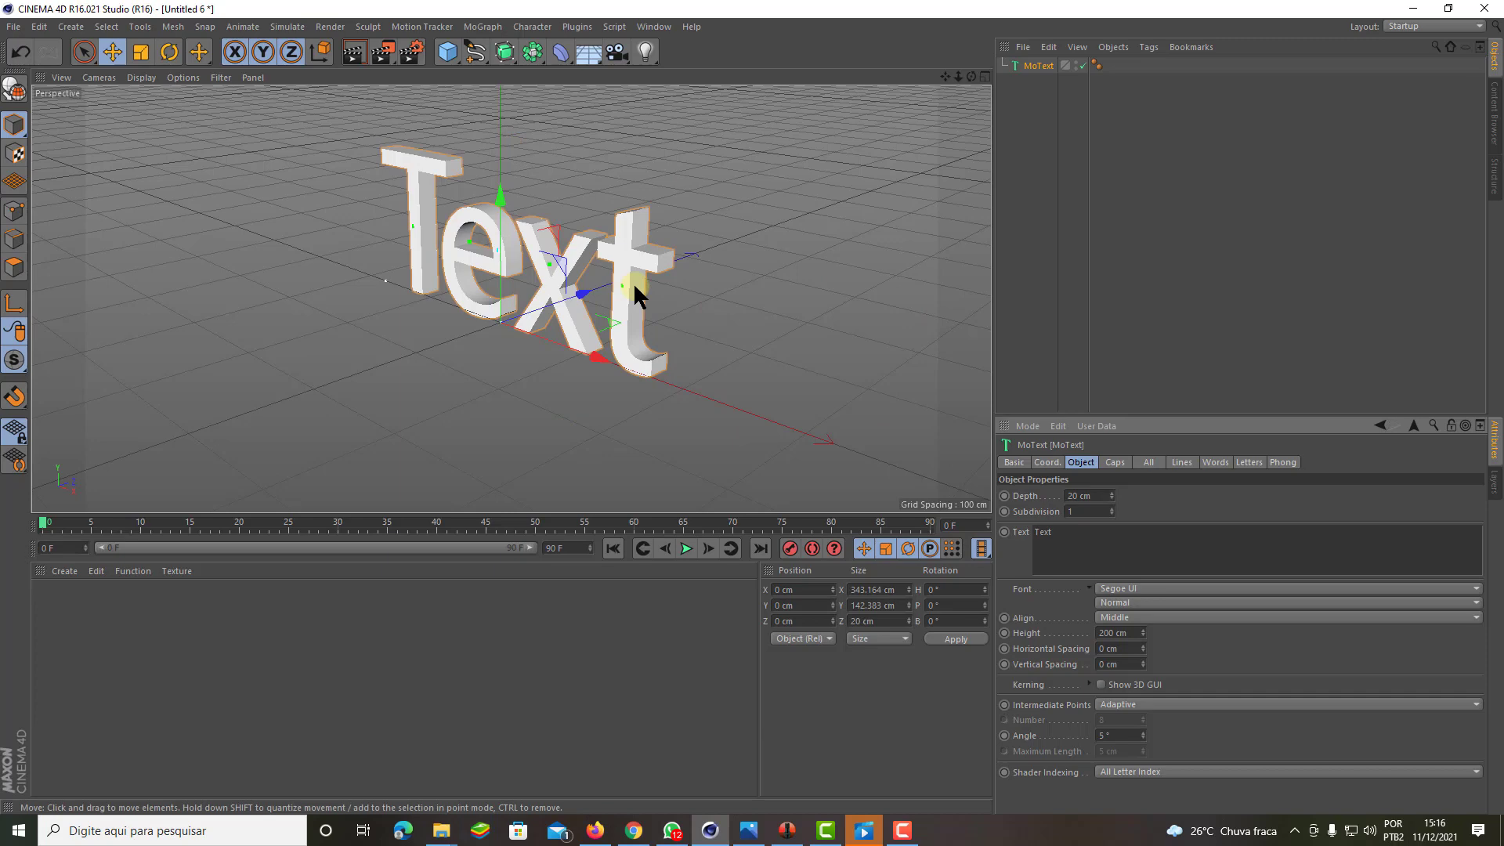
scroll(637, 263, "up", 3)
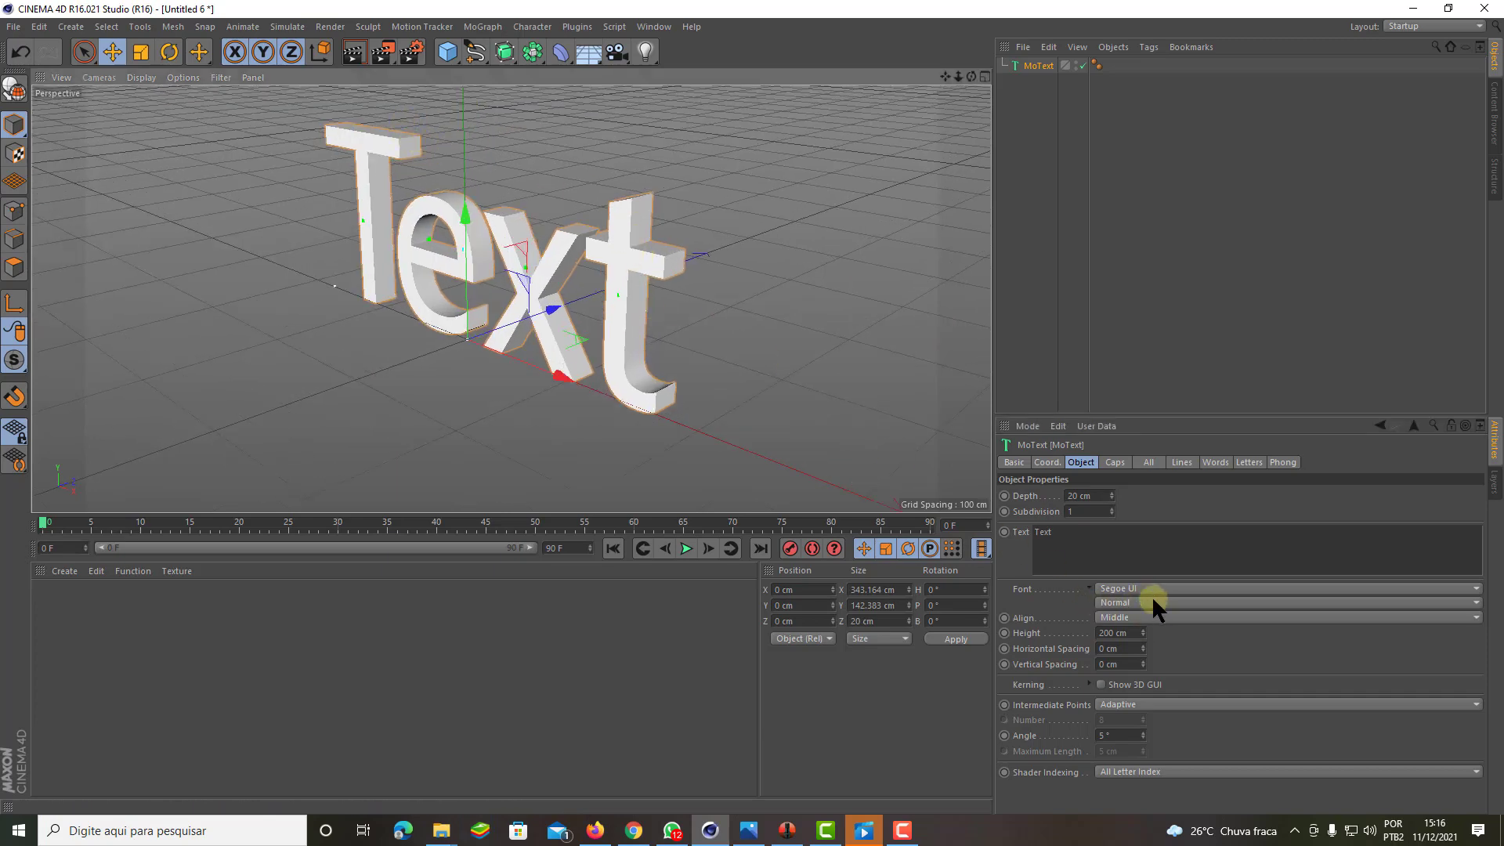
left_click(1474, 602)
left_click(1167, 640)
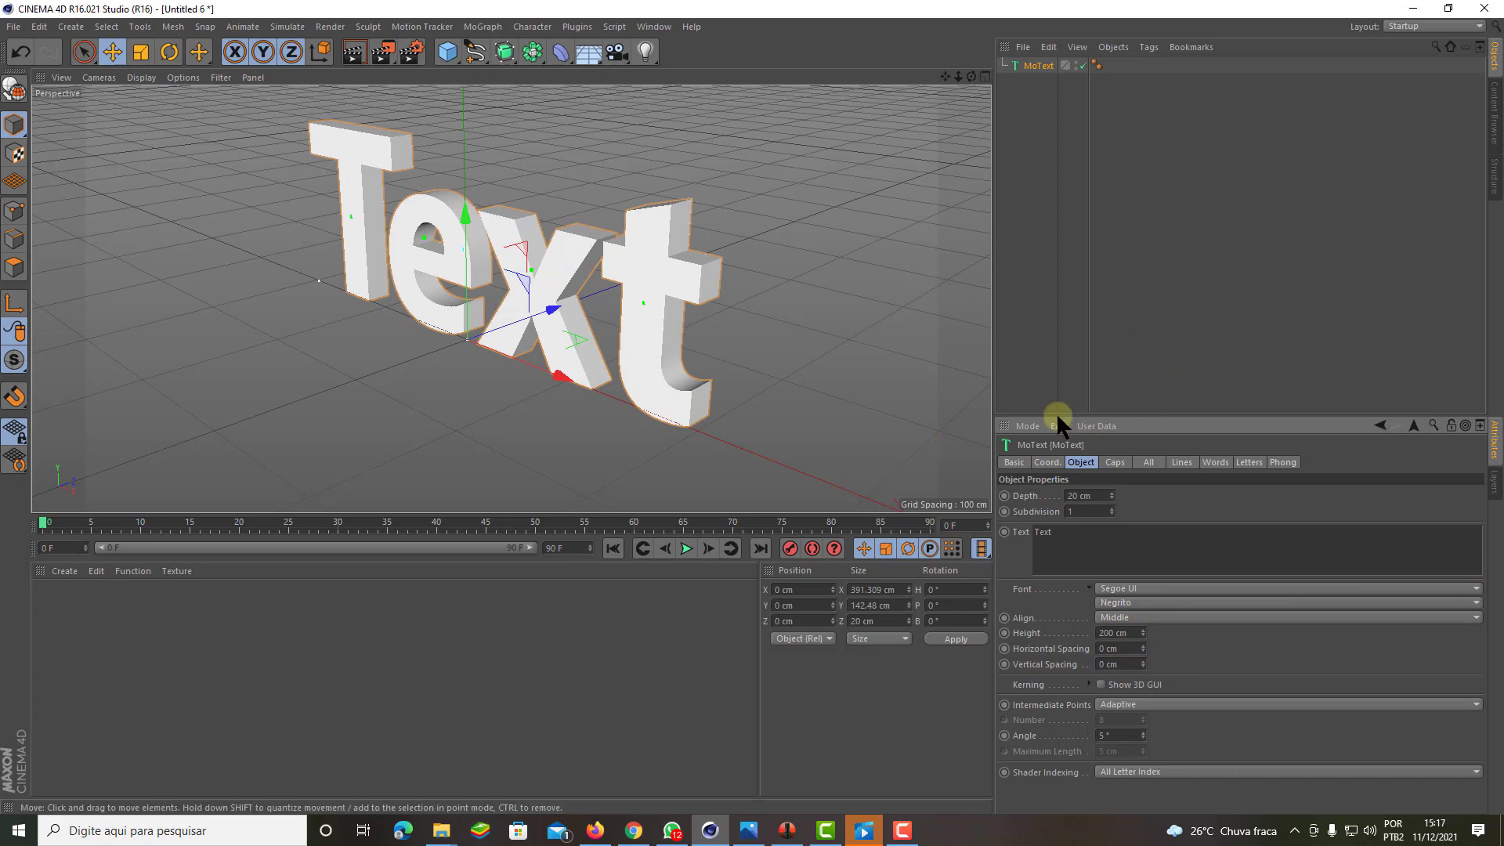
Step: Give the MoText front a Fillet Cap with 6 steps and 5 cm radius
left_click(1115, 460)
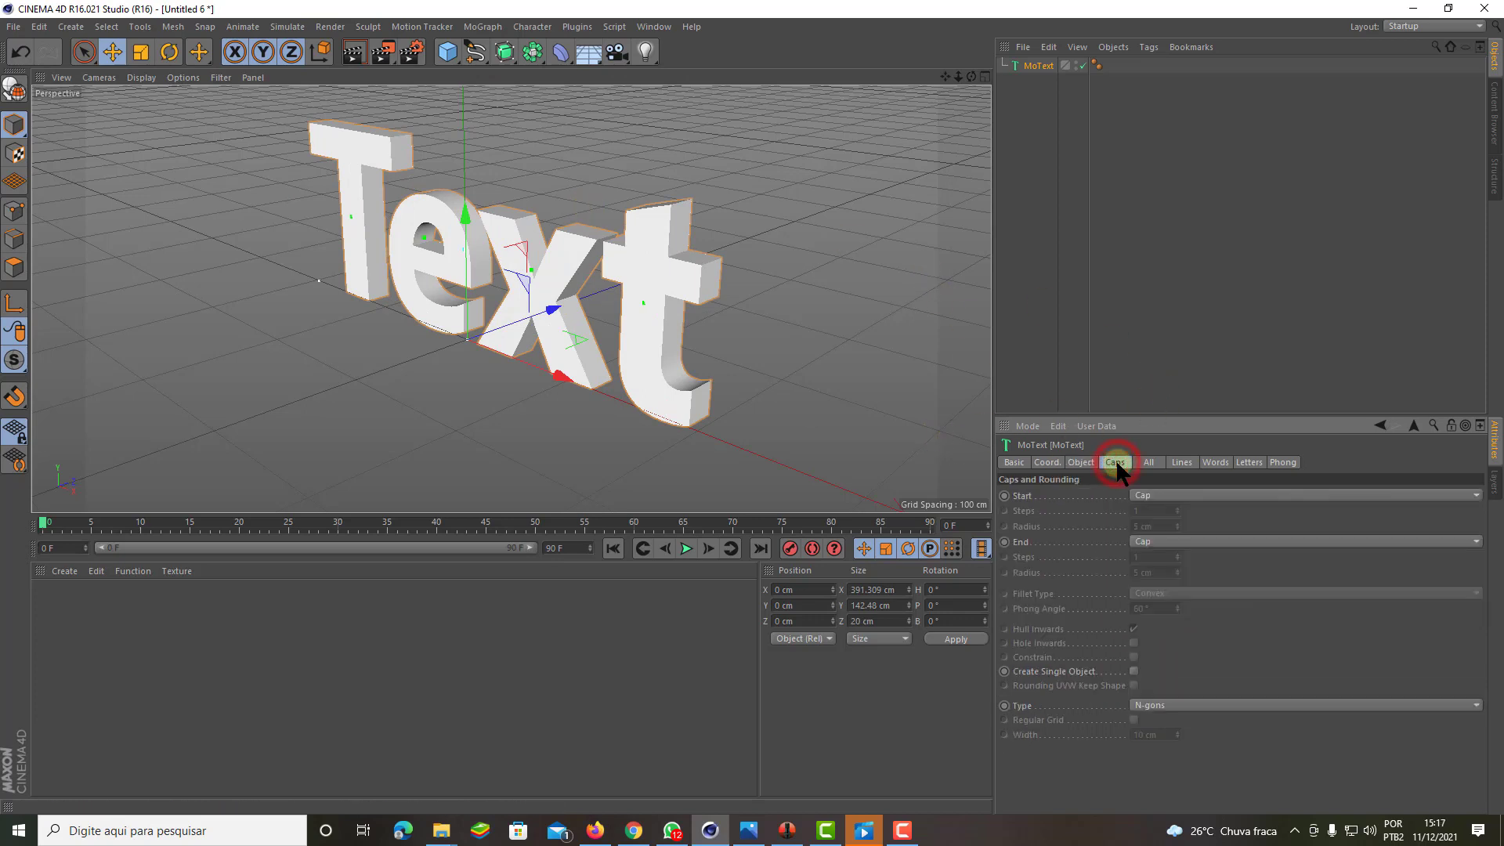
left_click(1463, 494)
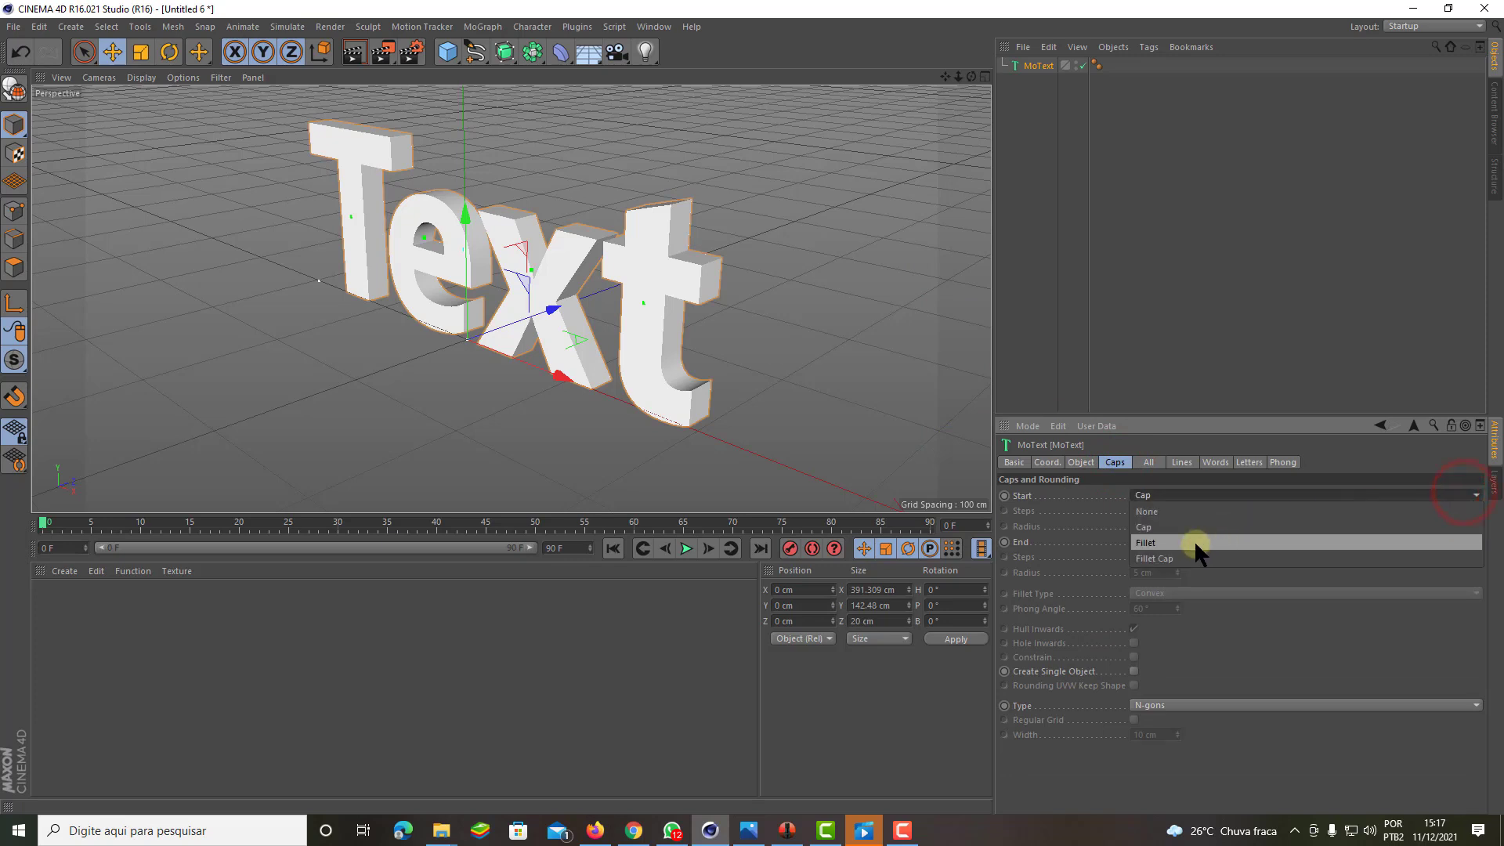
left_click(1177, 551)
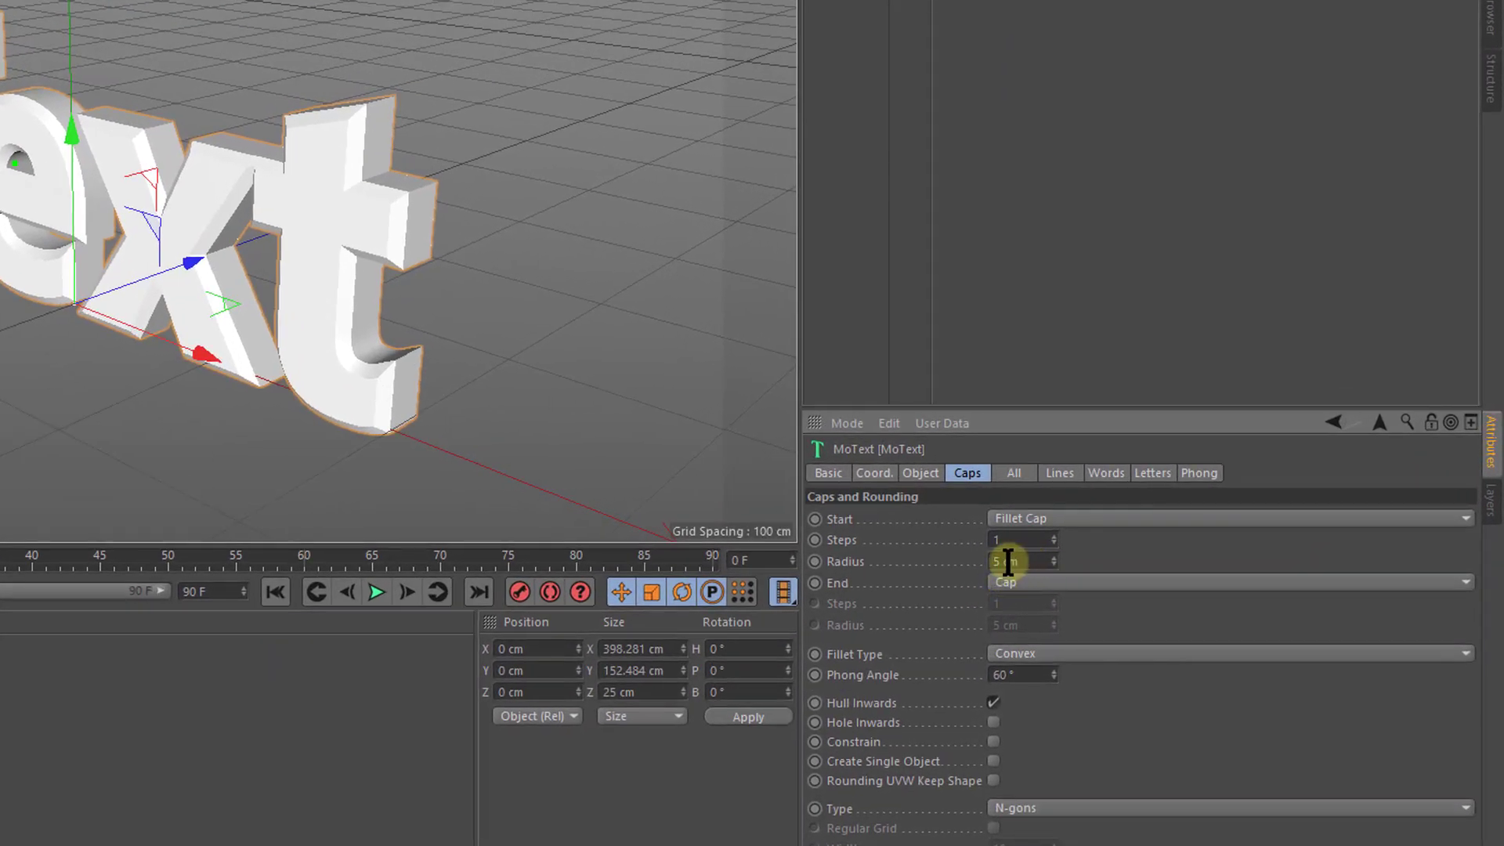
left_click(1052, 536)
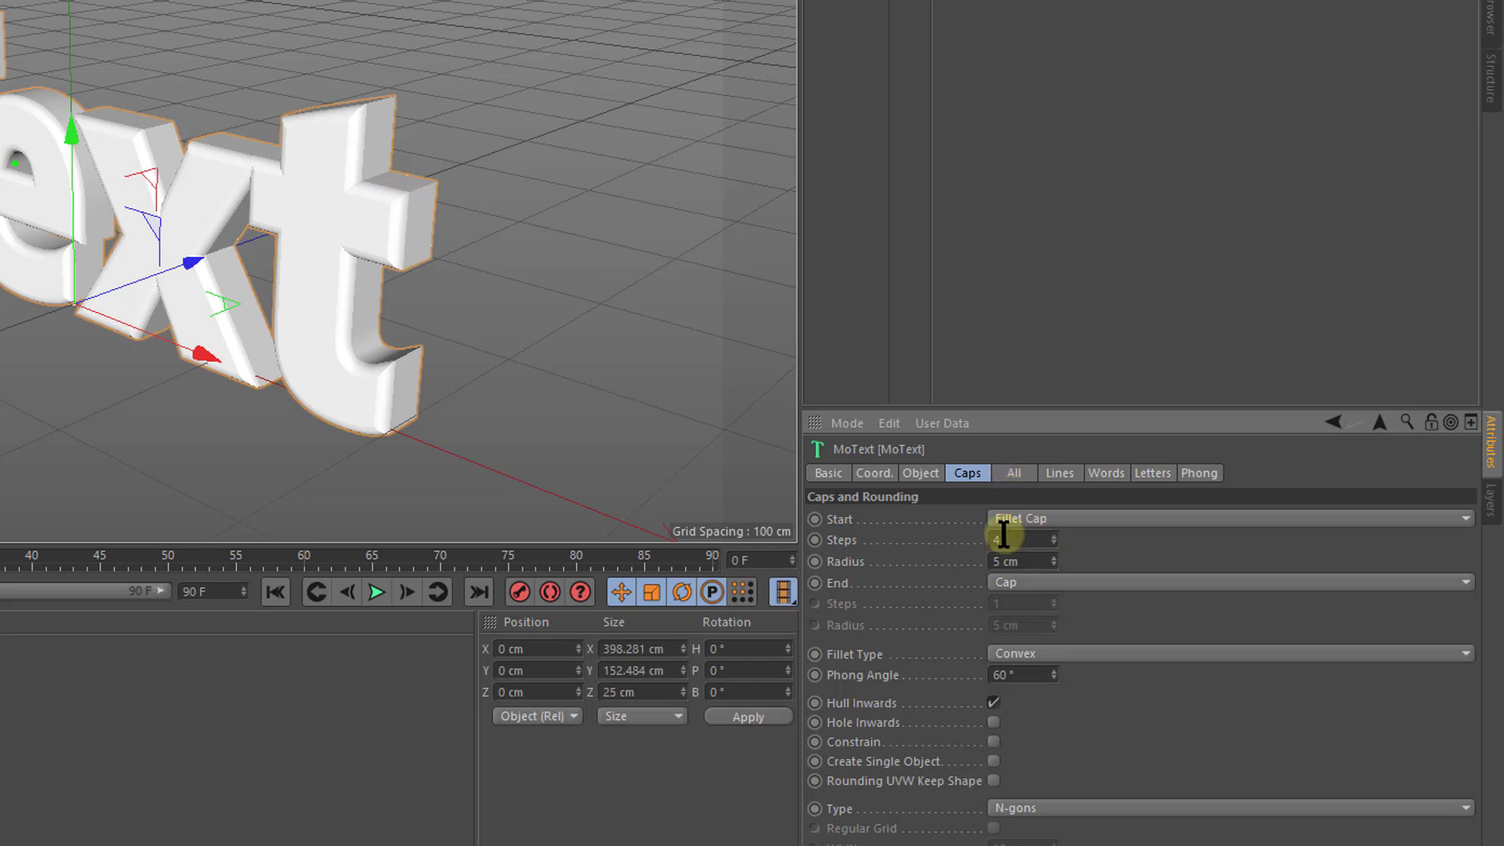
left_click(1054, 535)
Step: Make the back end a Fillet Cap with 6 steps, matching the front rounding
left_click(1461, 583)
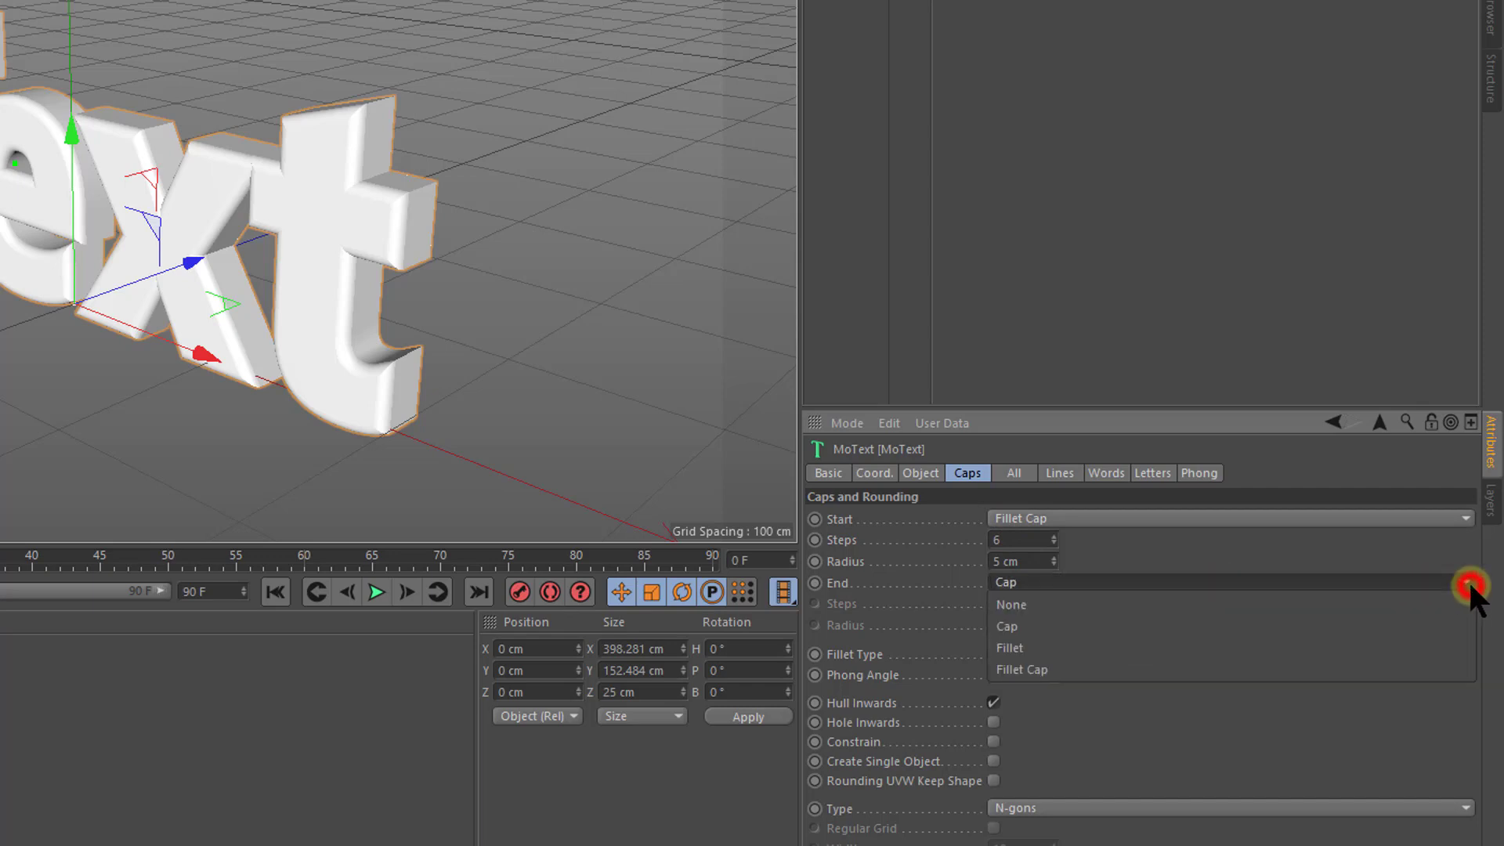
left_click(1077, 664)
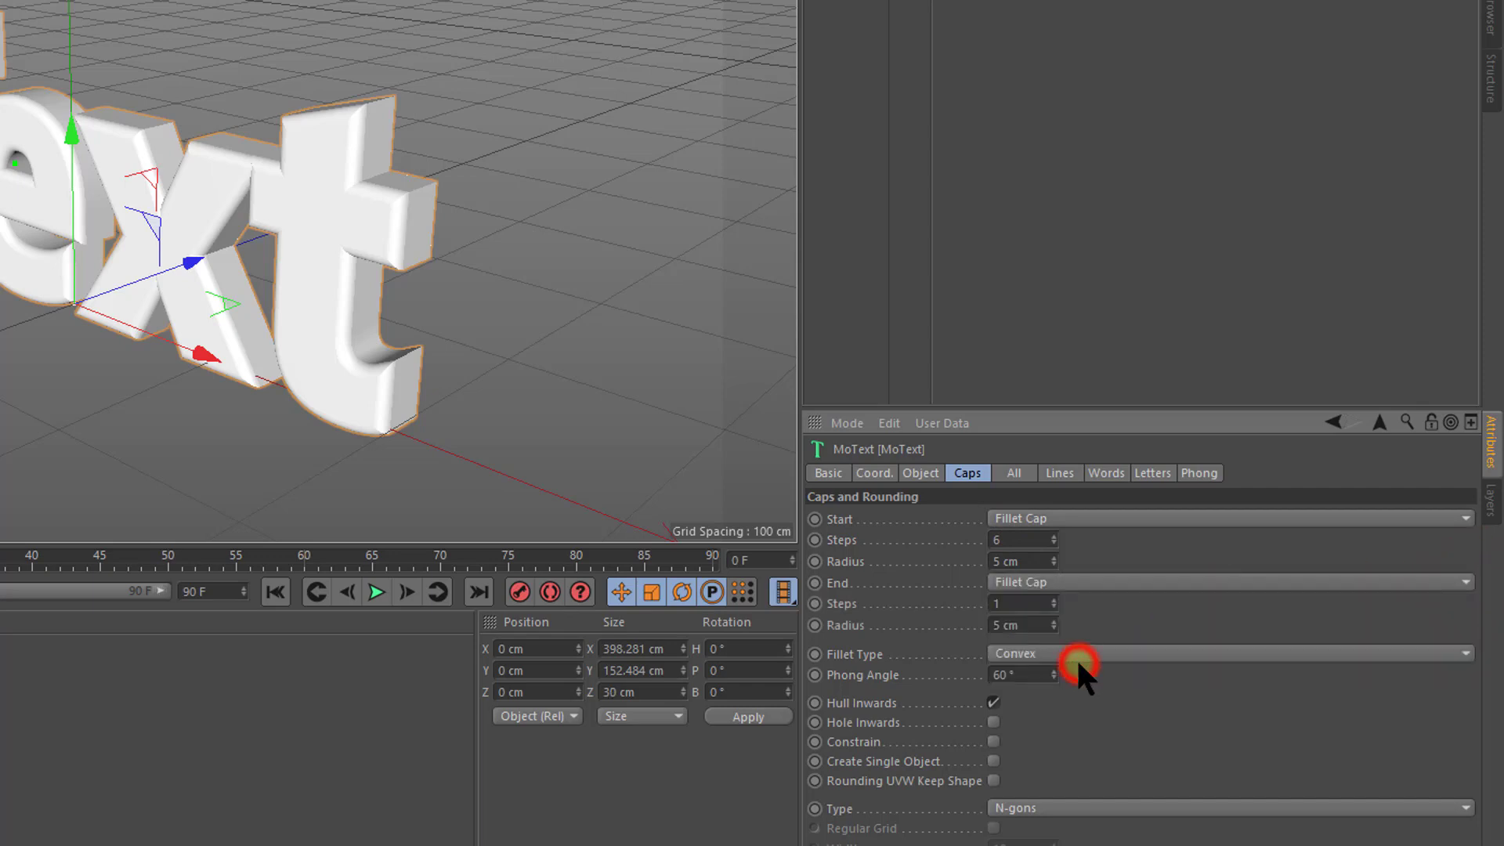
left_click(1013, 603)
type("6")
left_click(1026, 624)
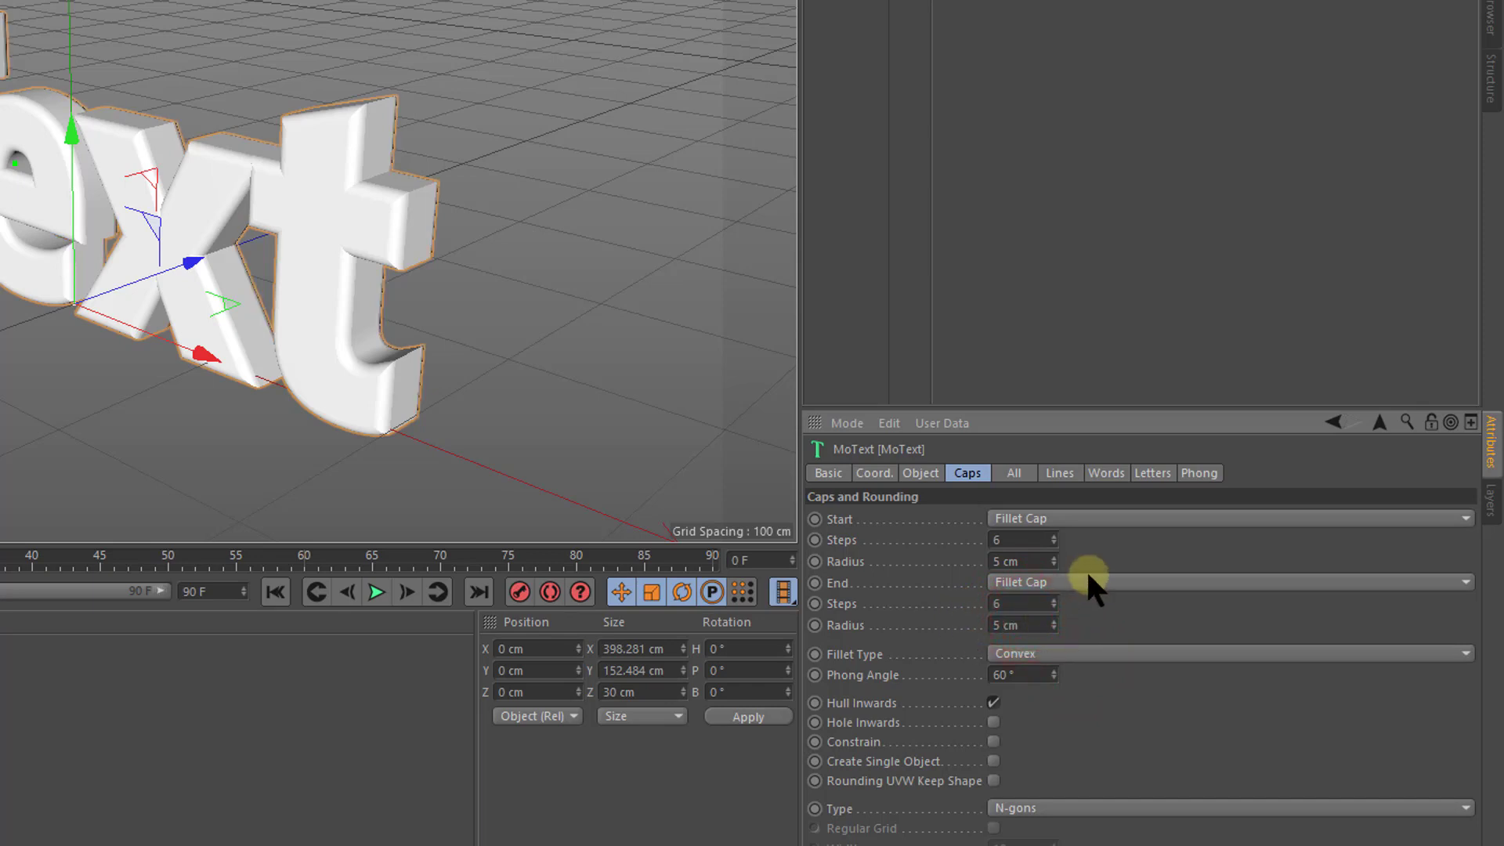
left_click(1032, 540)
left_click(1028, 561)
left_click(373, 214)
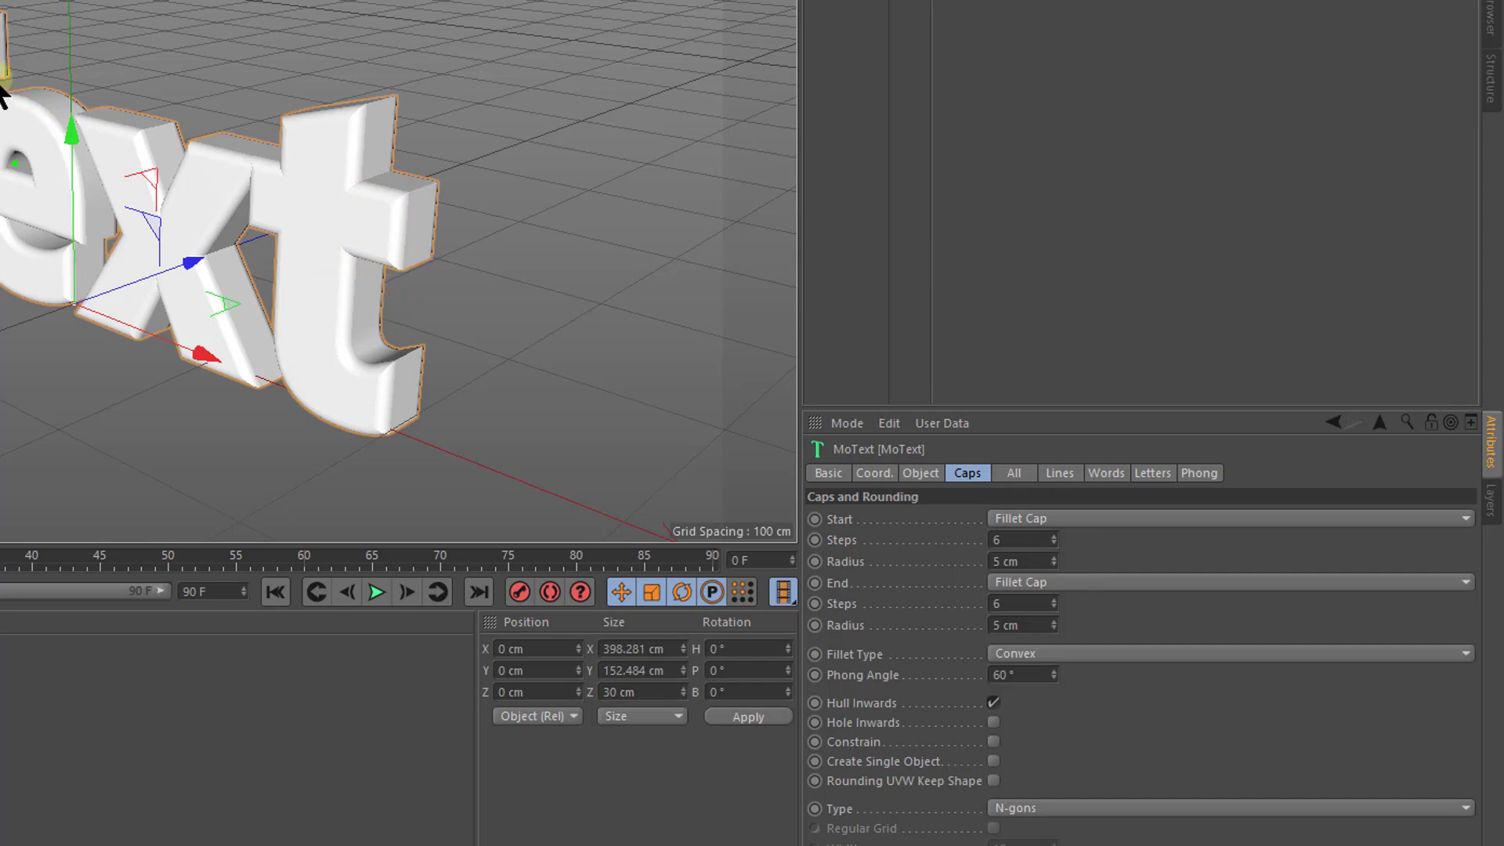
Step: Change the MoText wording from 'Text' to 'TEXTO'
left_click(910, 475)
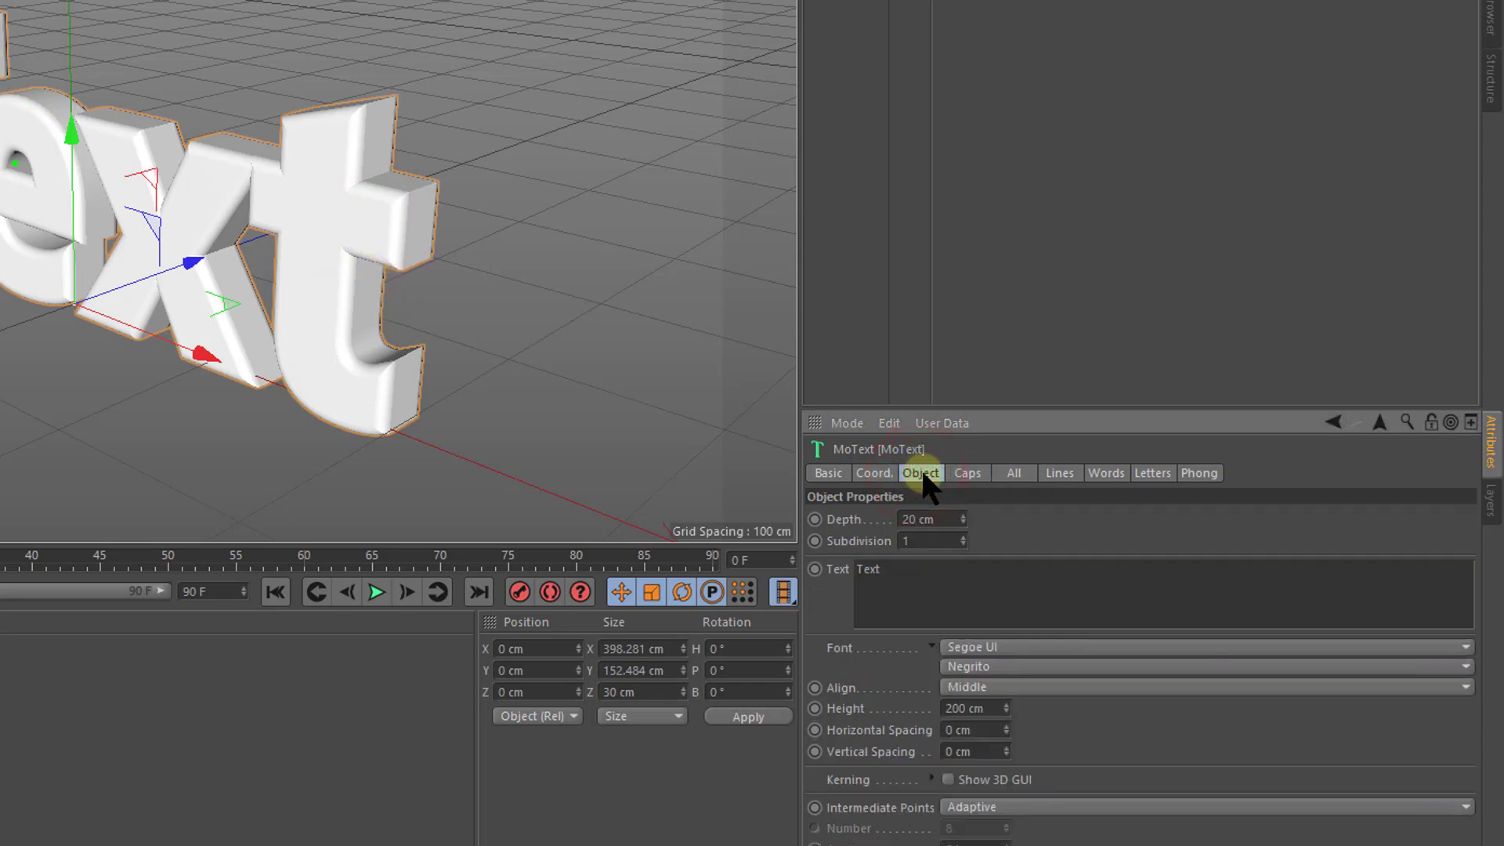
left_click_drag(887, 571, 850, 572)
type("TO")
left_click(1008, 530)
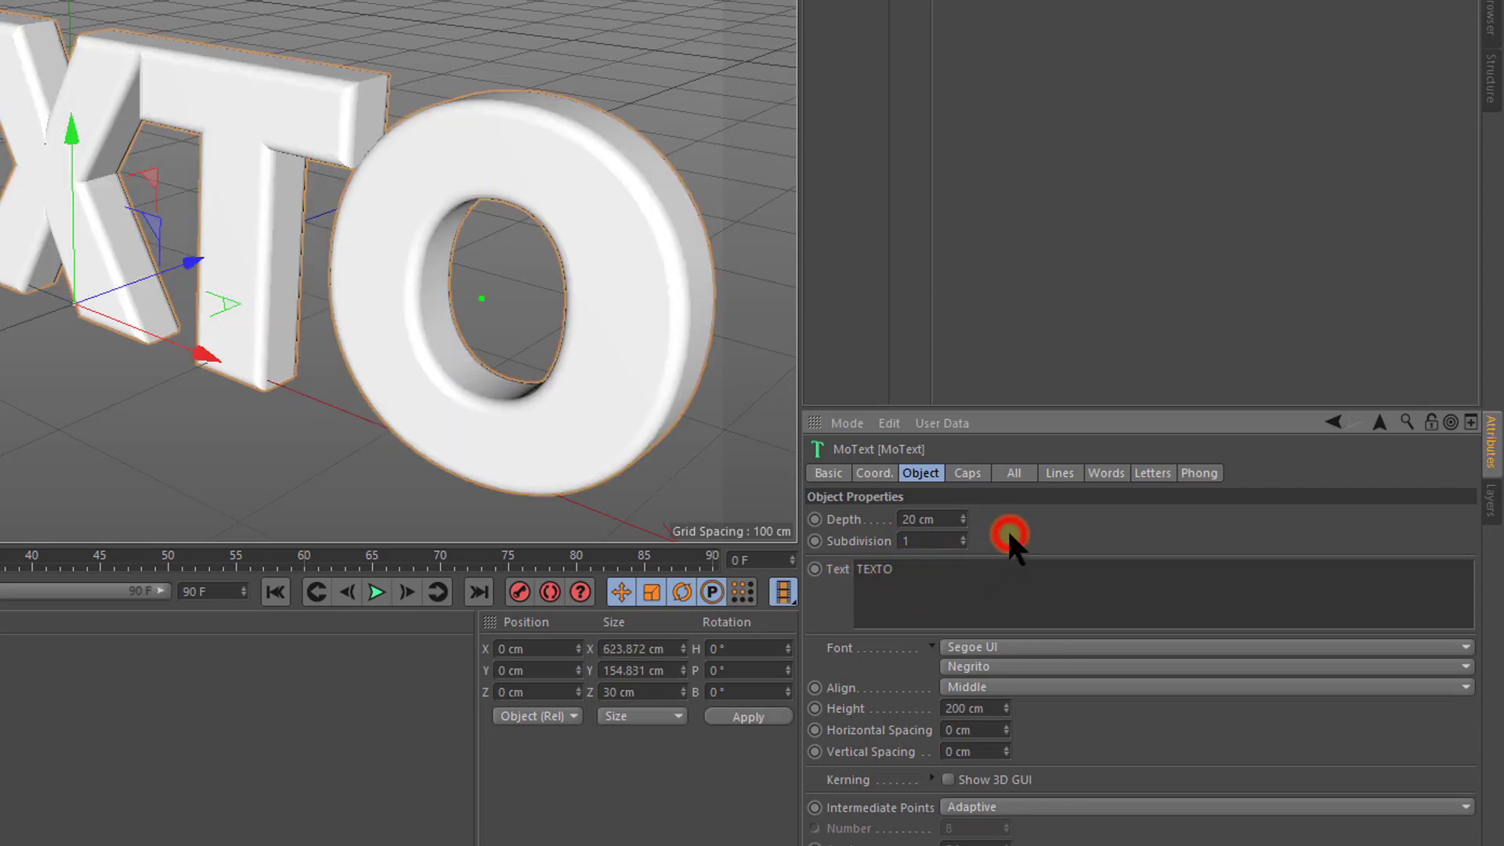
scroll(421, 210, "up", 2)
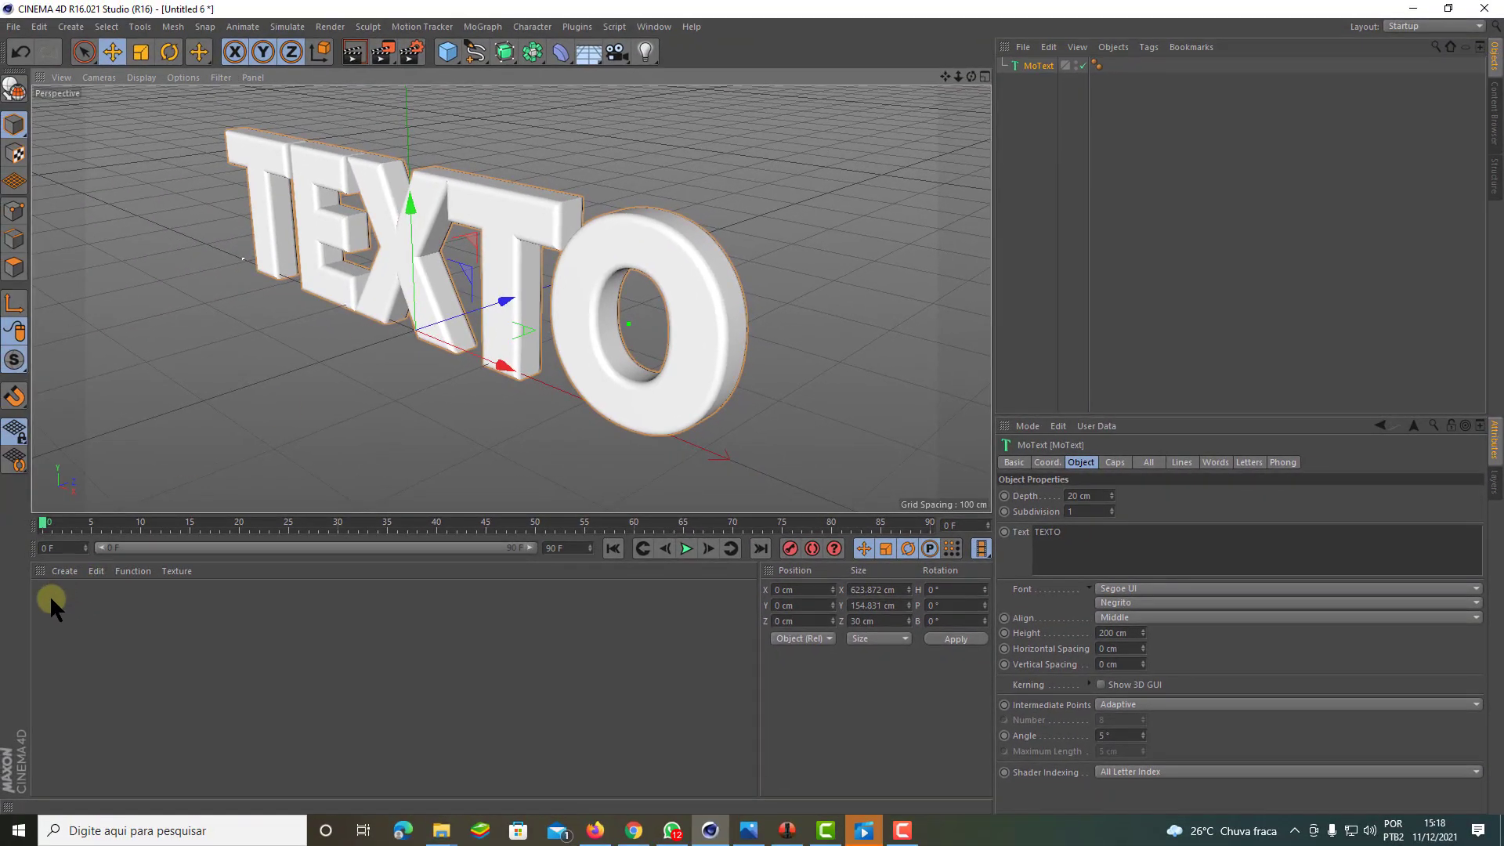
Step: Create a new material Mat with Luminance on and Color and Reflectance off
double_click(51, 607)
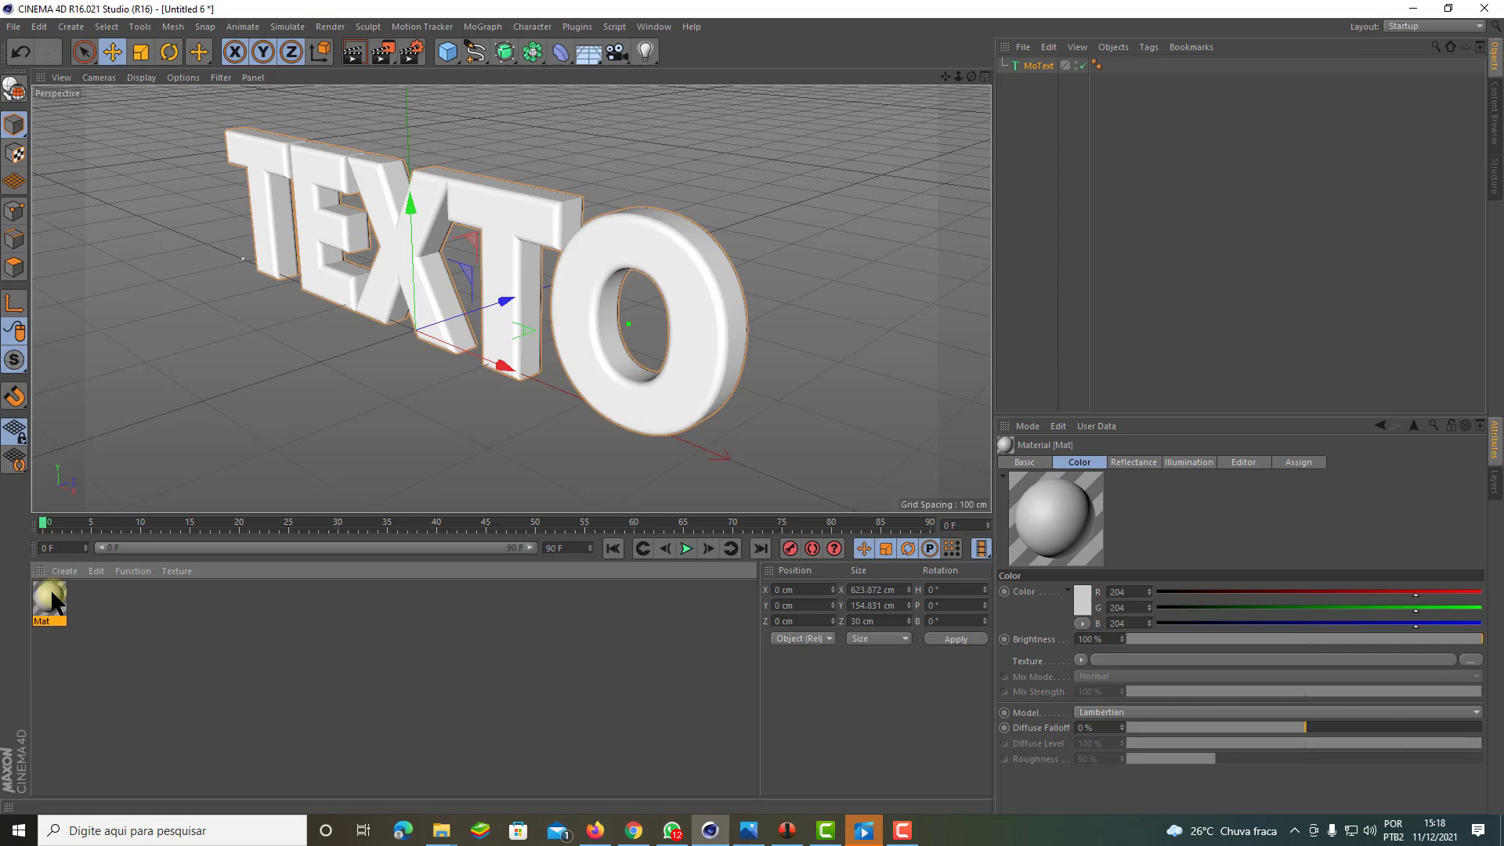
double_click(51, 594)
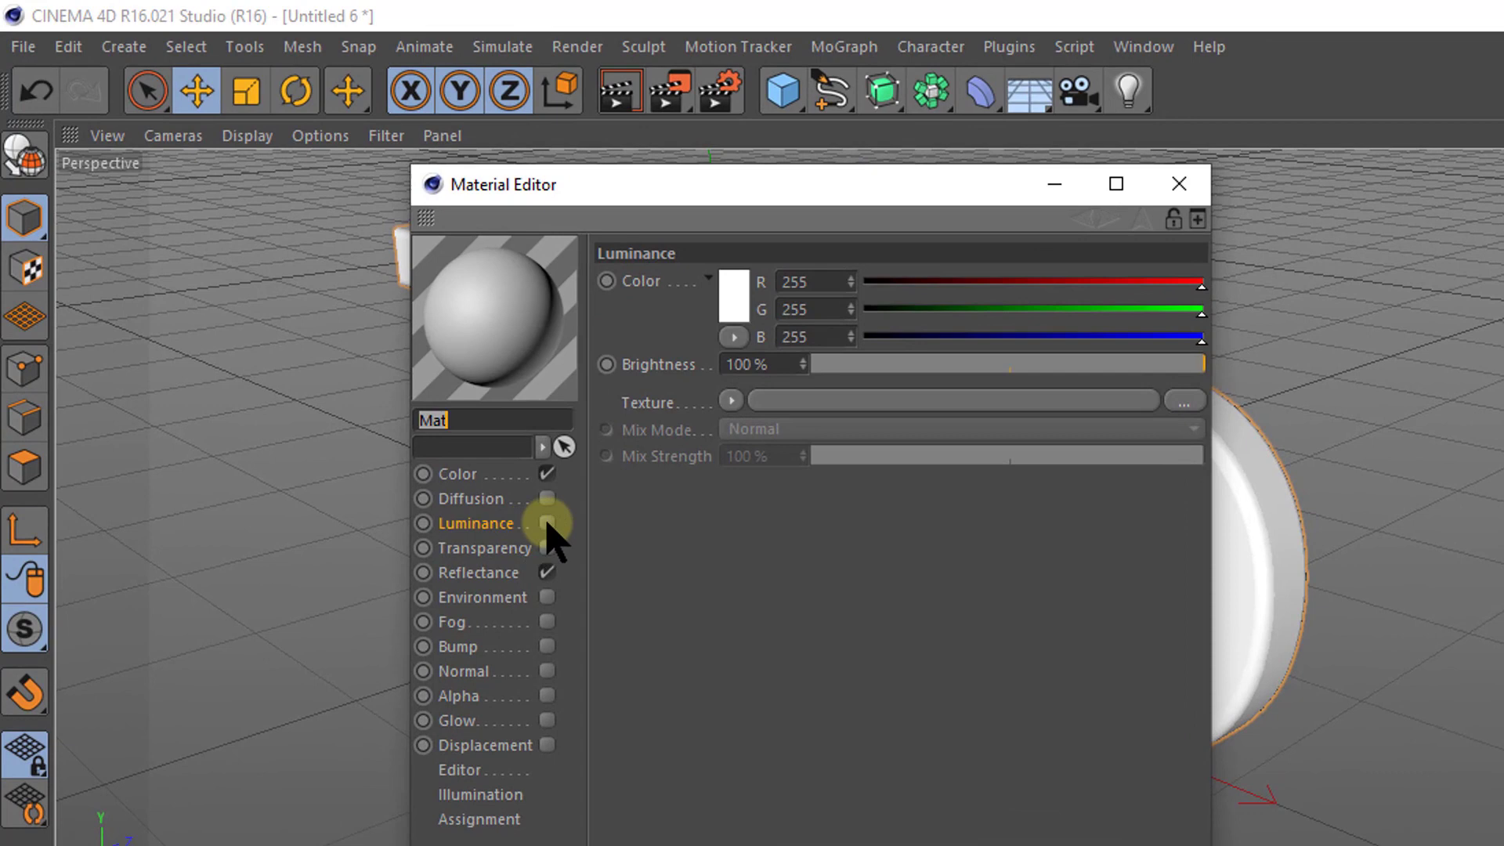
left_click(313, 299)
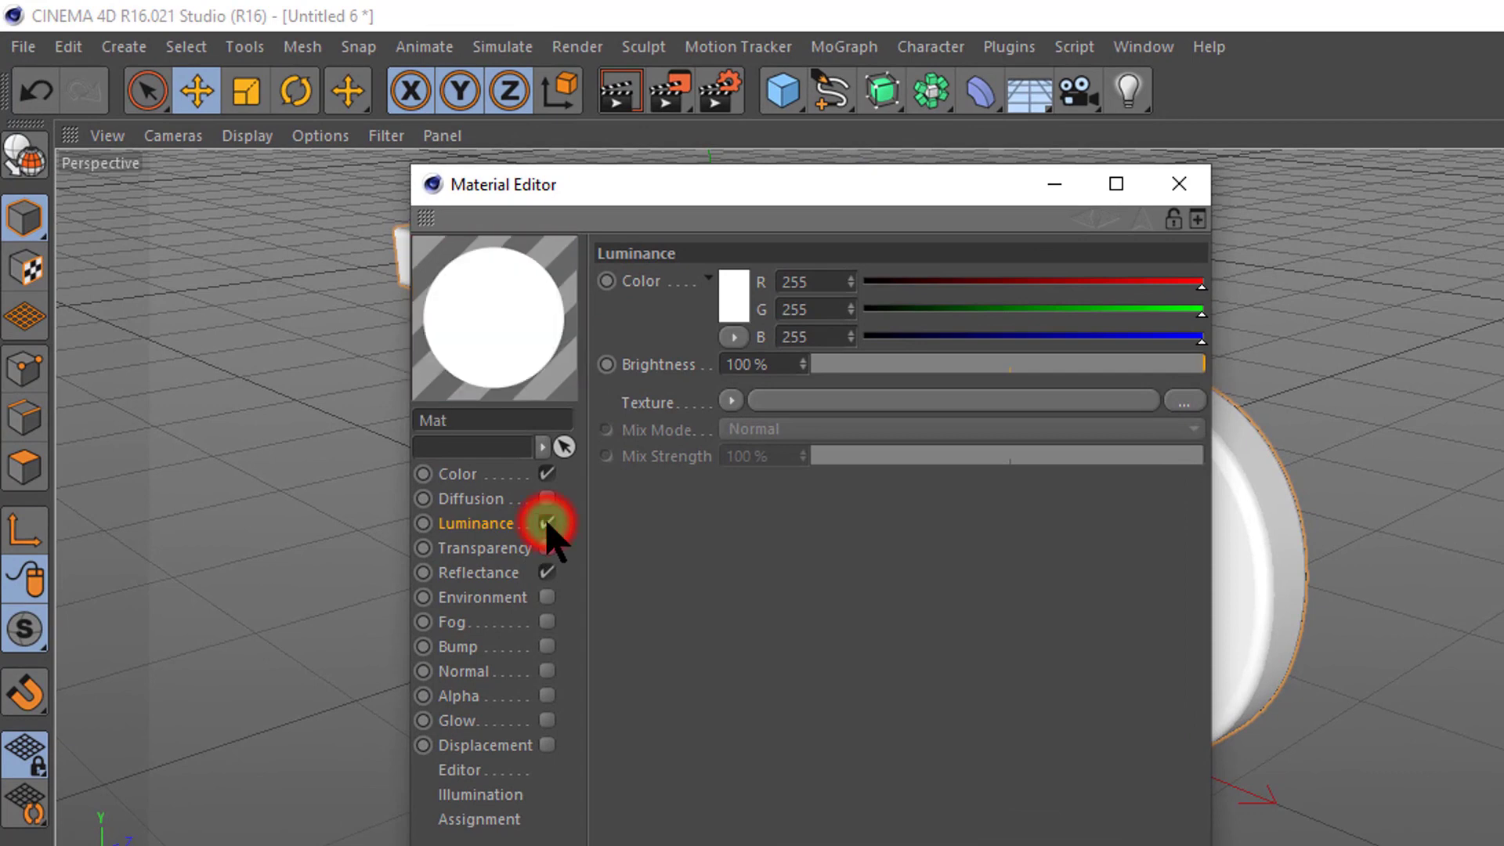
left_click(546, 474)
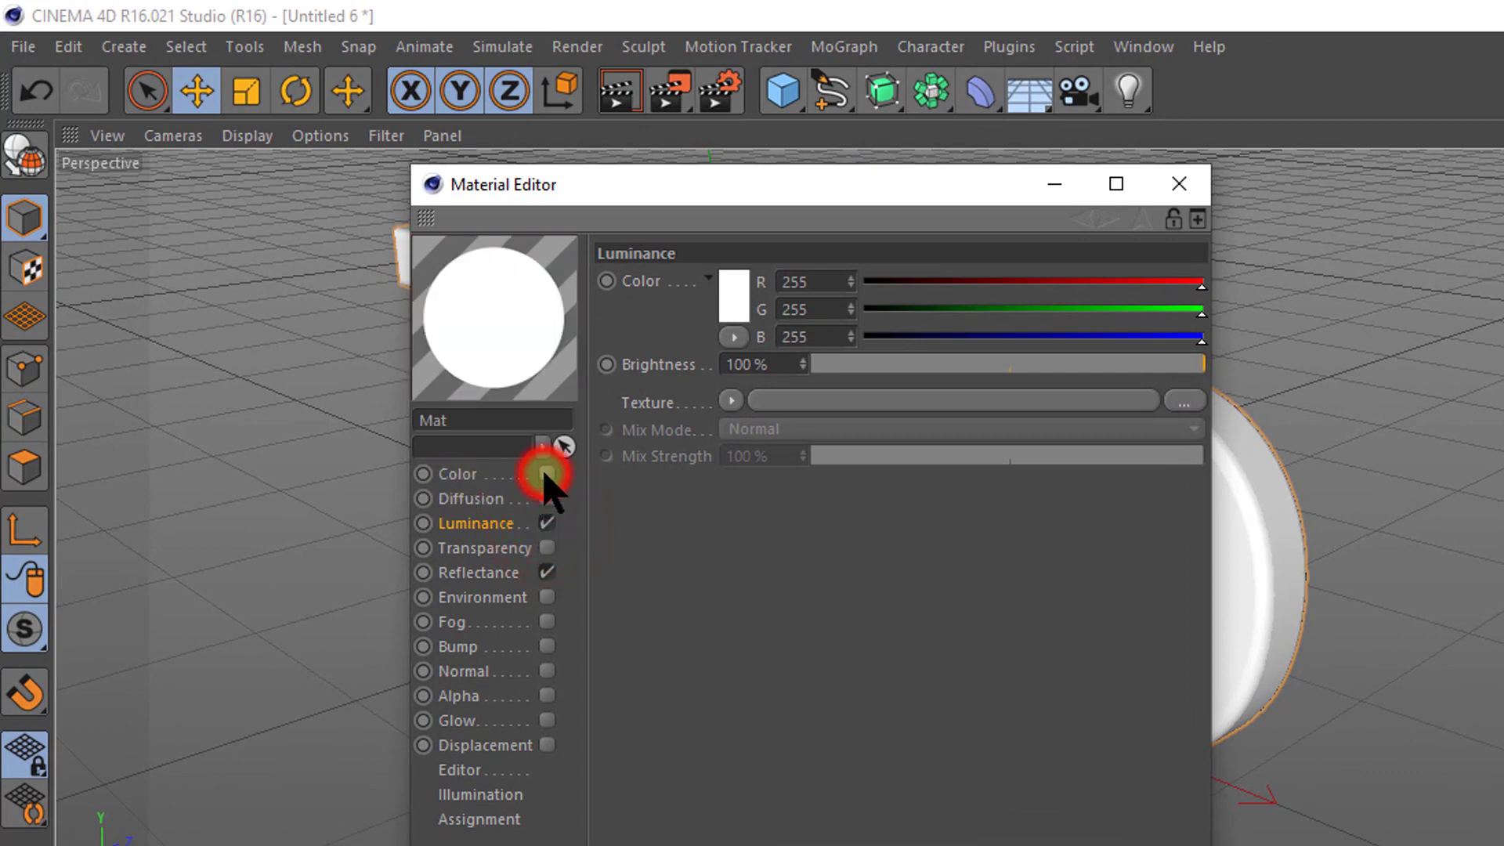
left_click(546, 572)
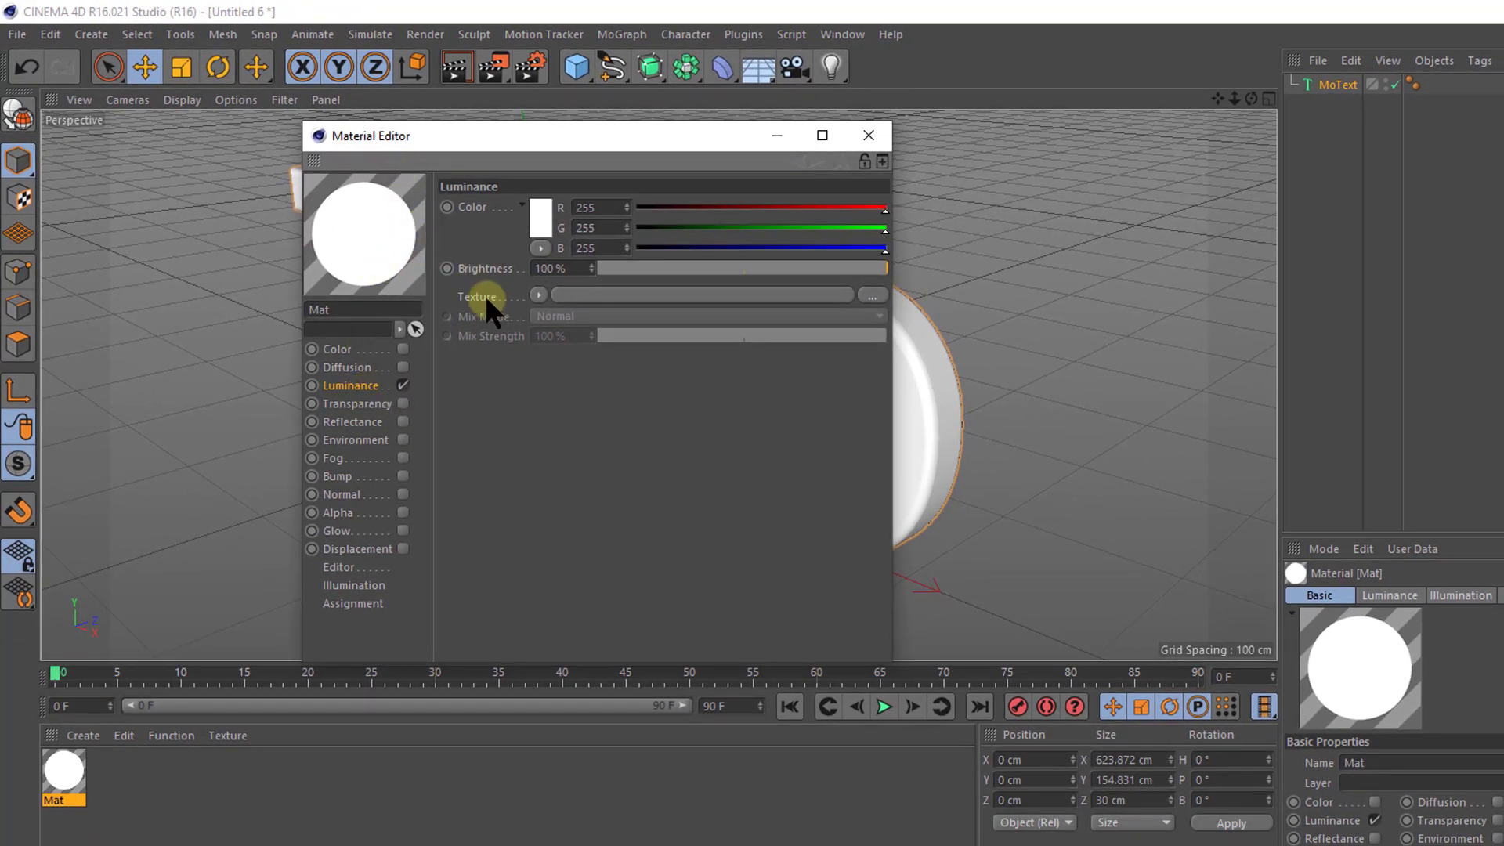
Step: Load san_giuseppe_bridge_4k.hdr as the Mat material's Luminance texture
left_click(876, 295)
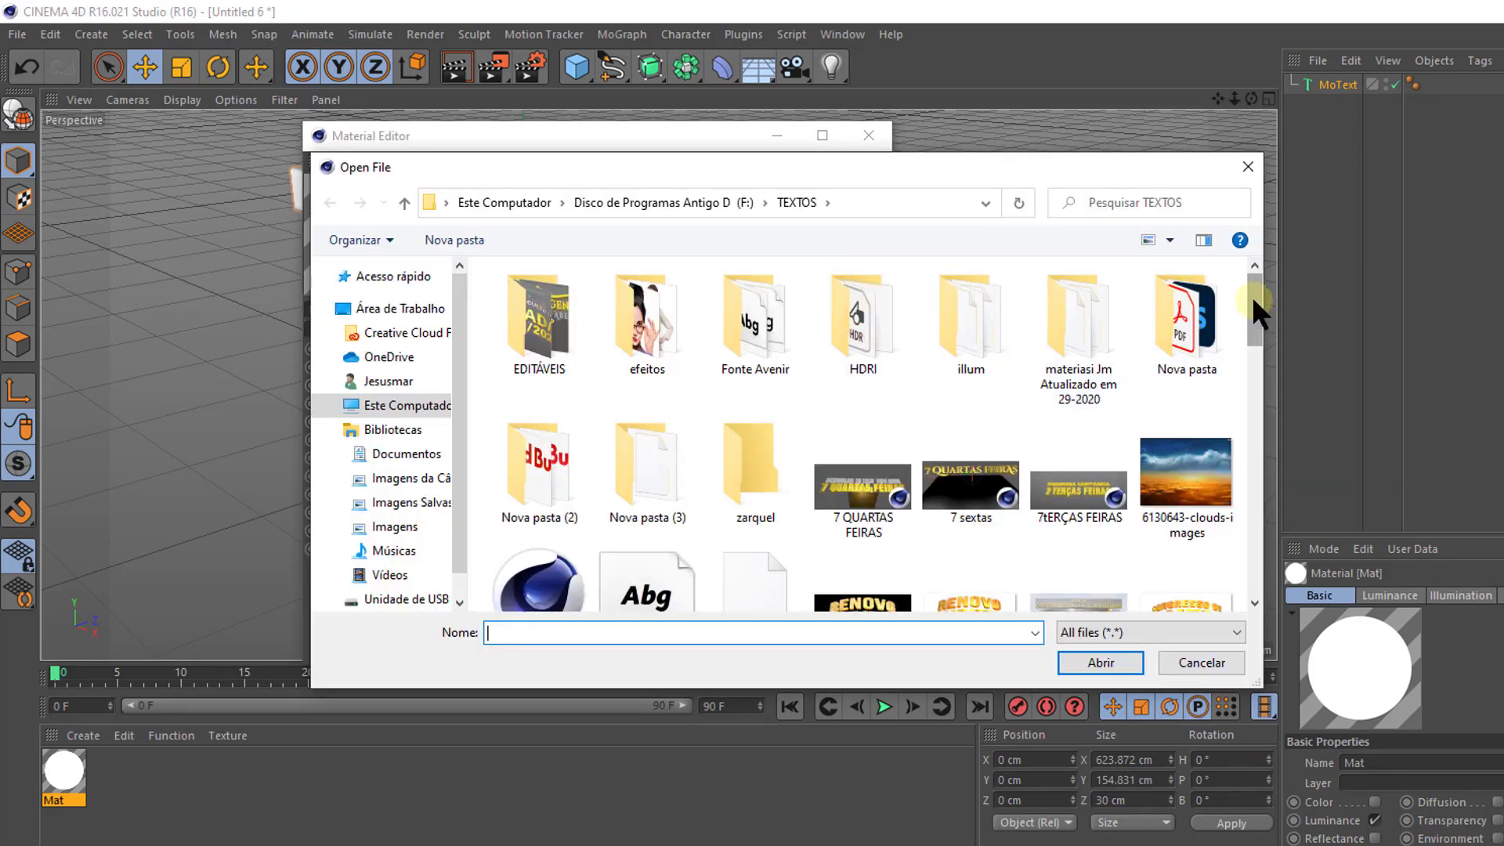
mouse_move(1251, 286)
left_mouse_down()
mouse_move(1263, 392)
mouse_move(1245, 517)
left_mouse_up()
left_click(556, 429)
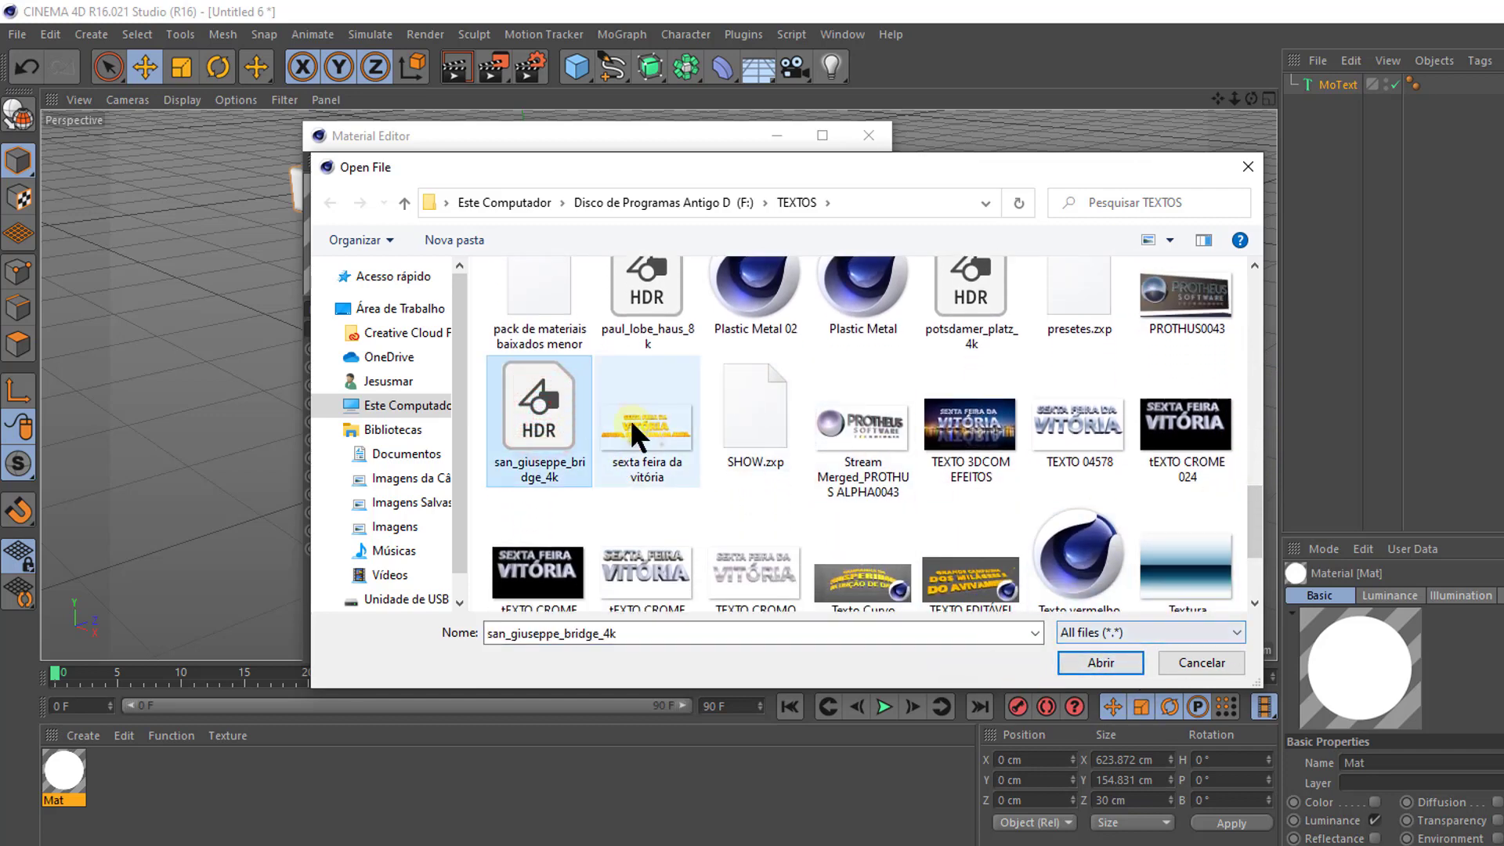
left_click(1090, 664)
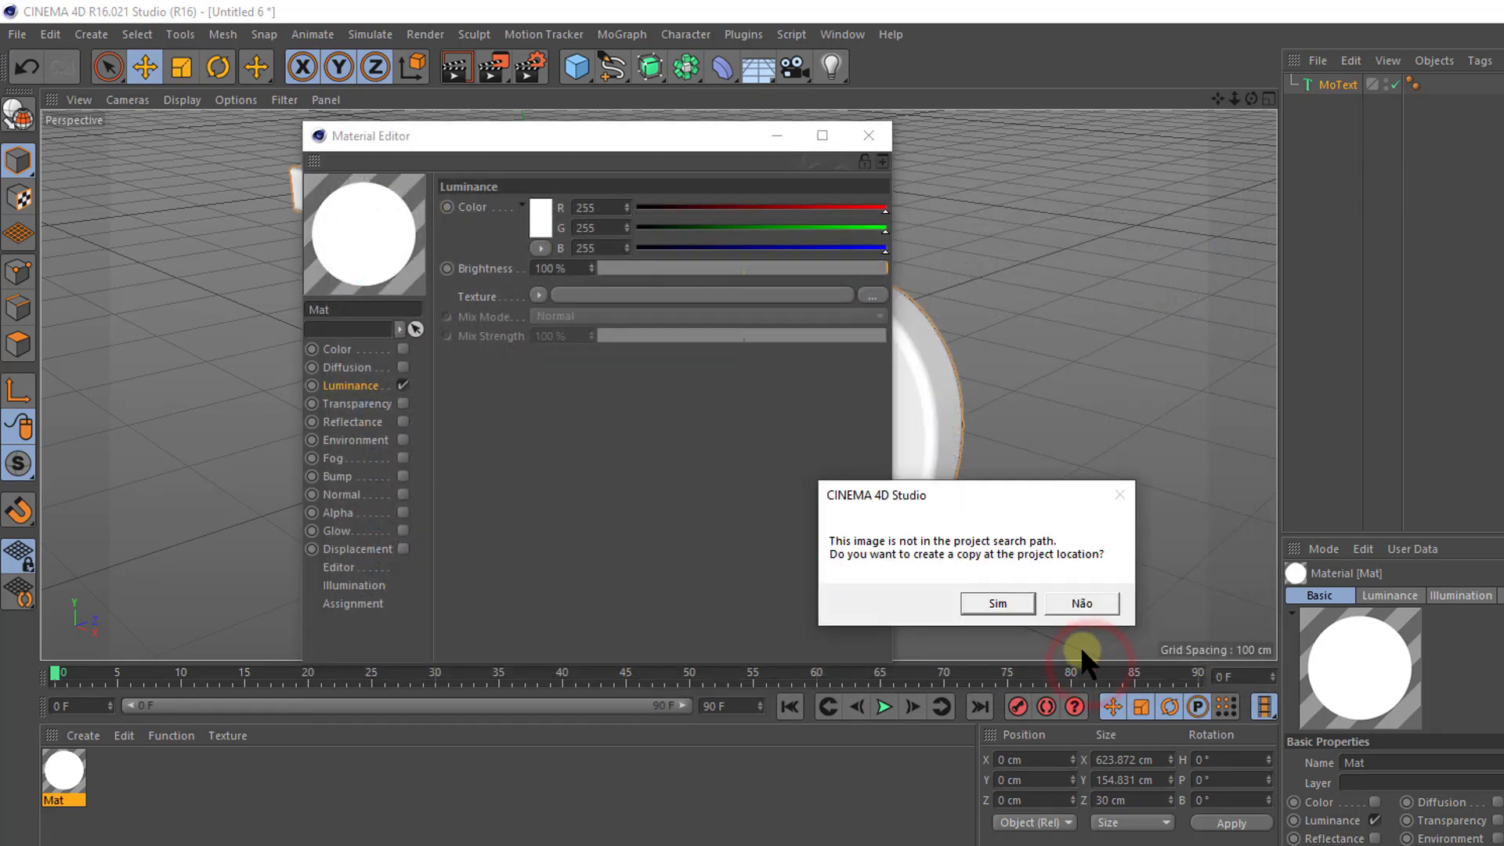
left_click(1079, 601)
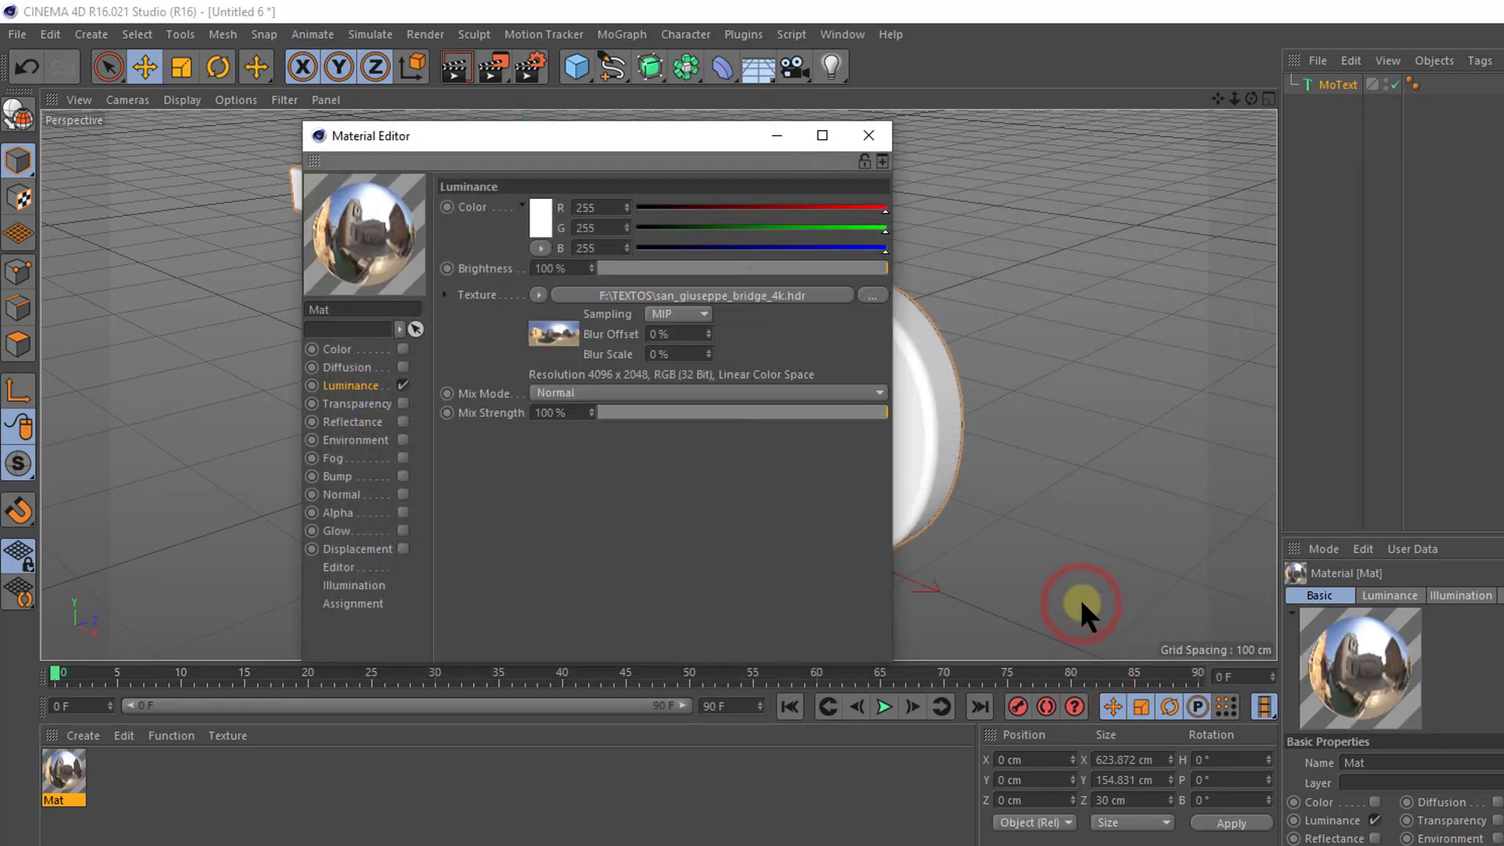
left_click(76, 771)
Step: Add a Sky object and apply the Mat material to it as the HDR backdrop
left_click(867, 137)
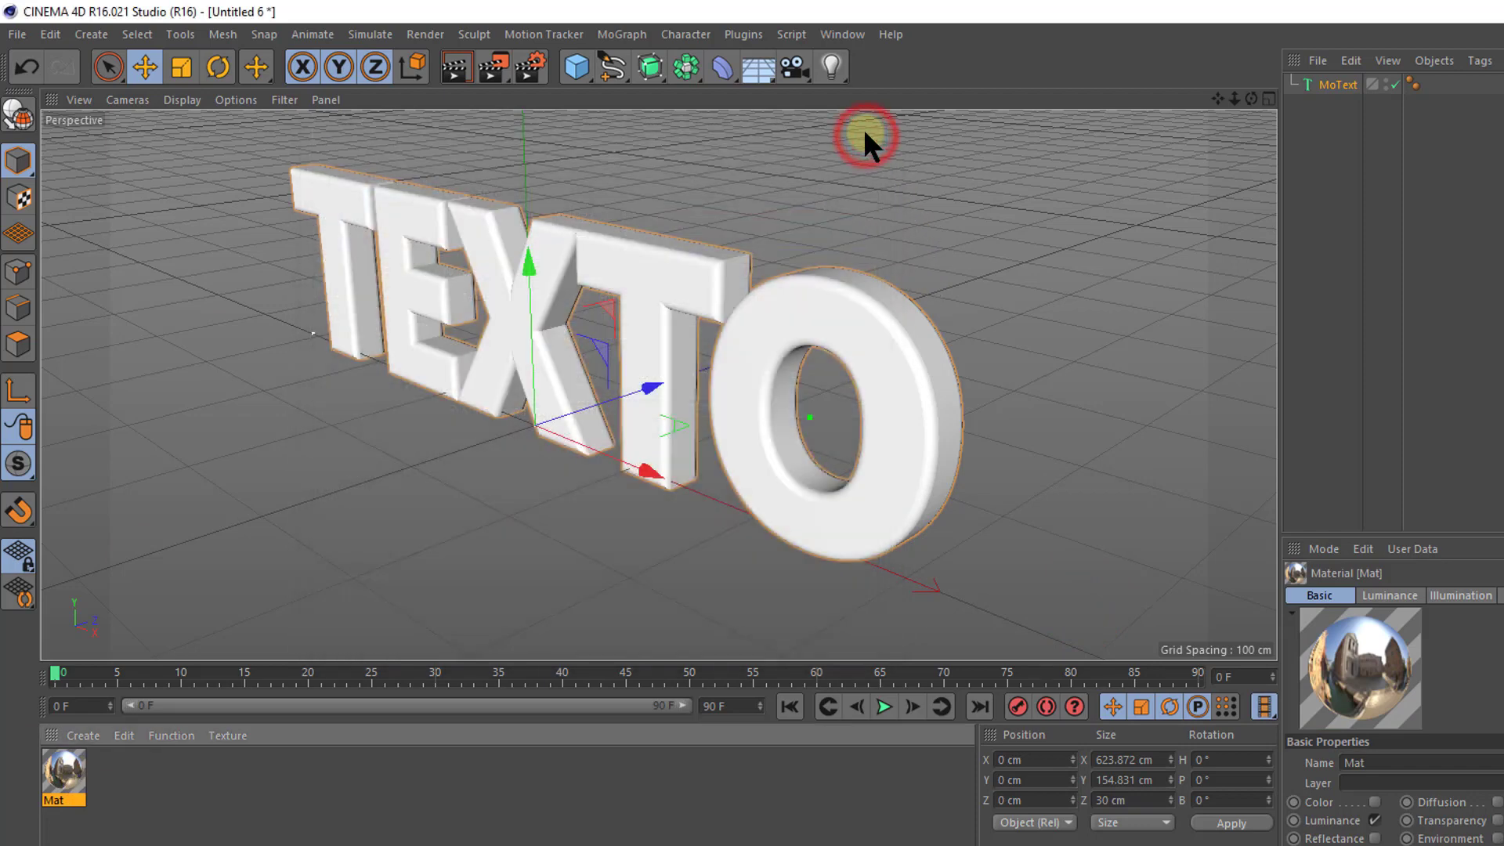
left_click(772, 74)
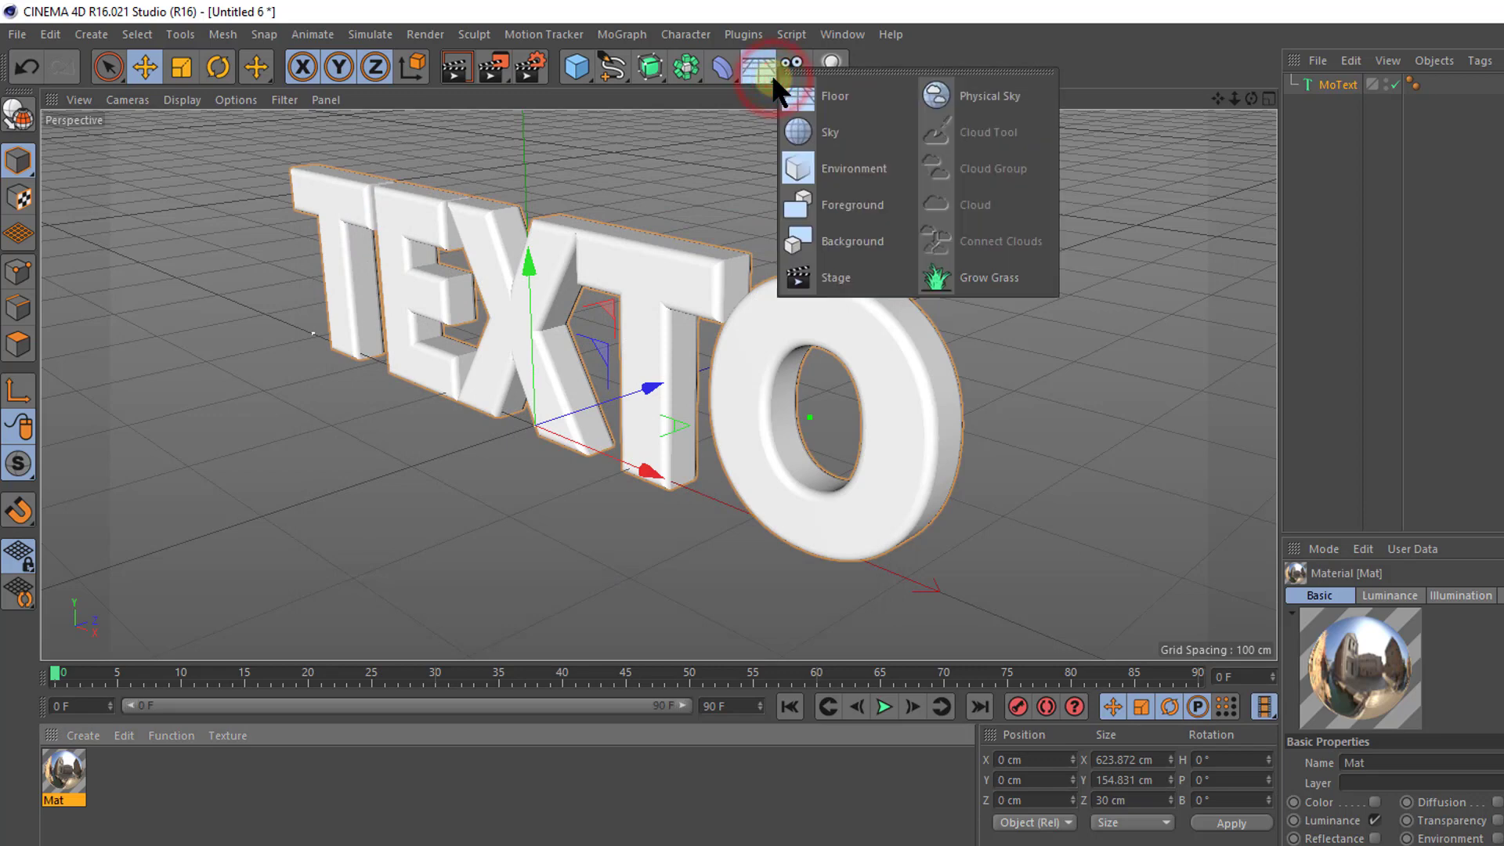
left_click(834, 131)
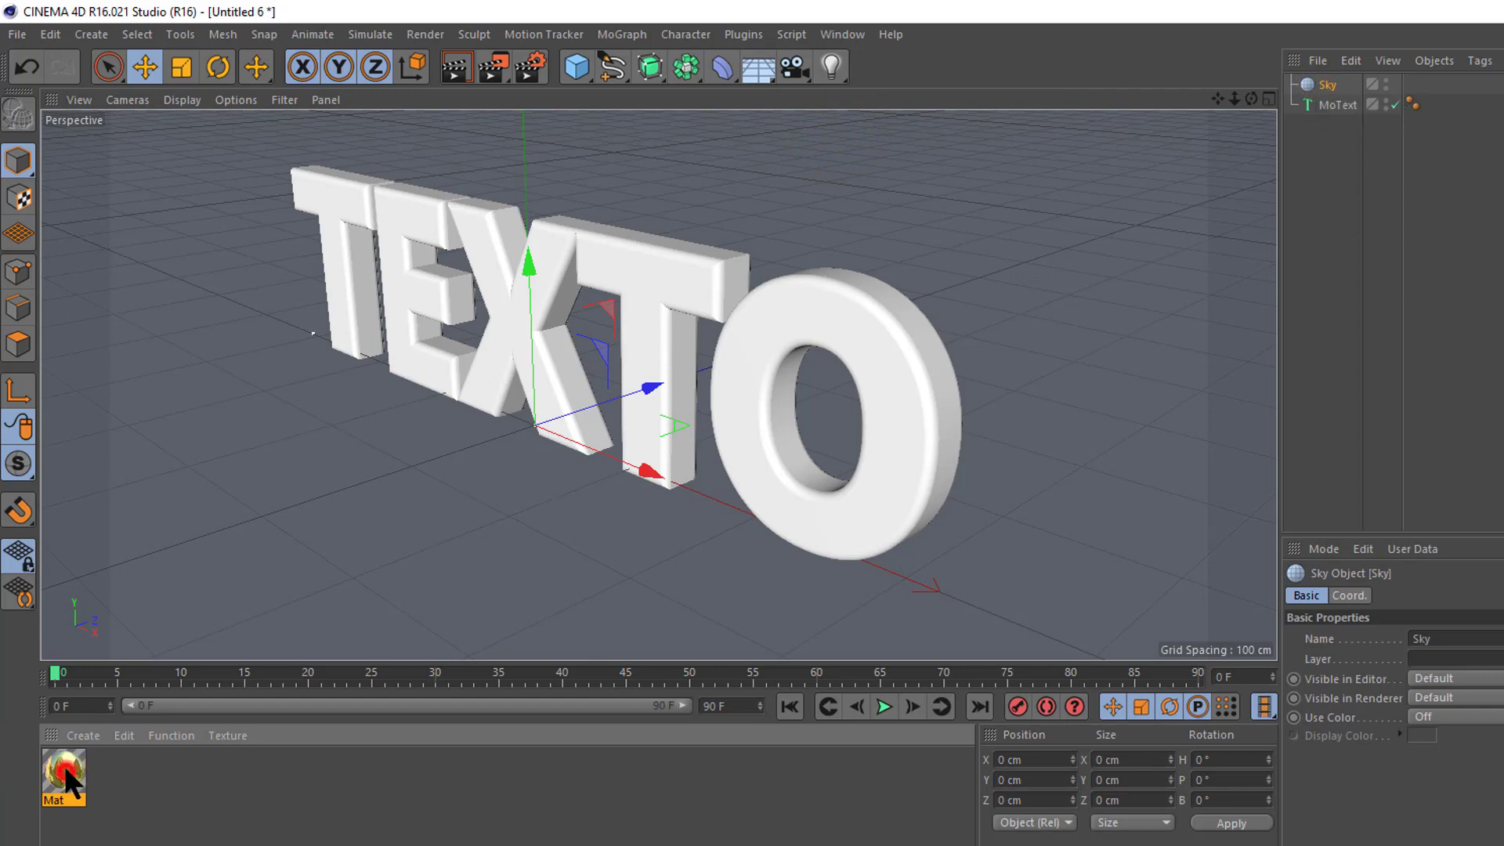
left_click_drag(72, 768, 1308, 88)
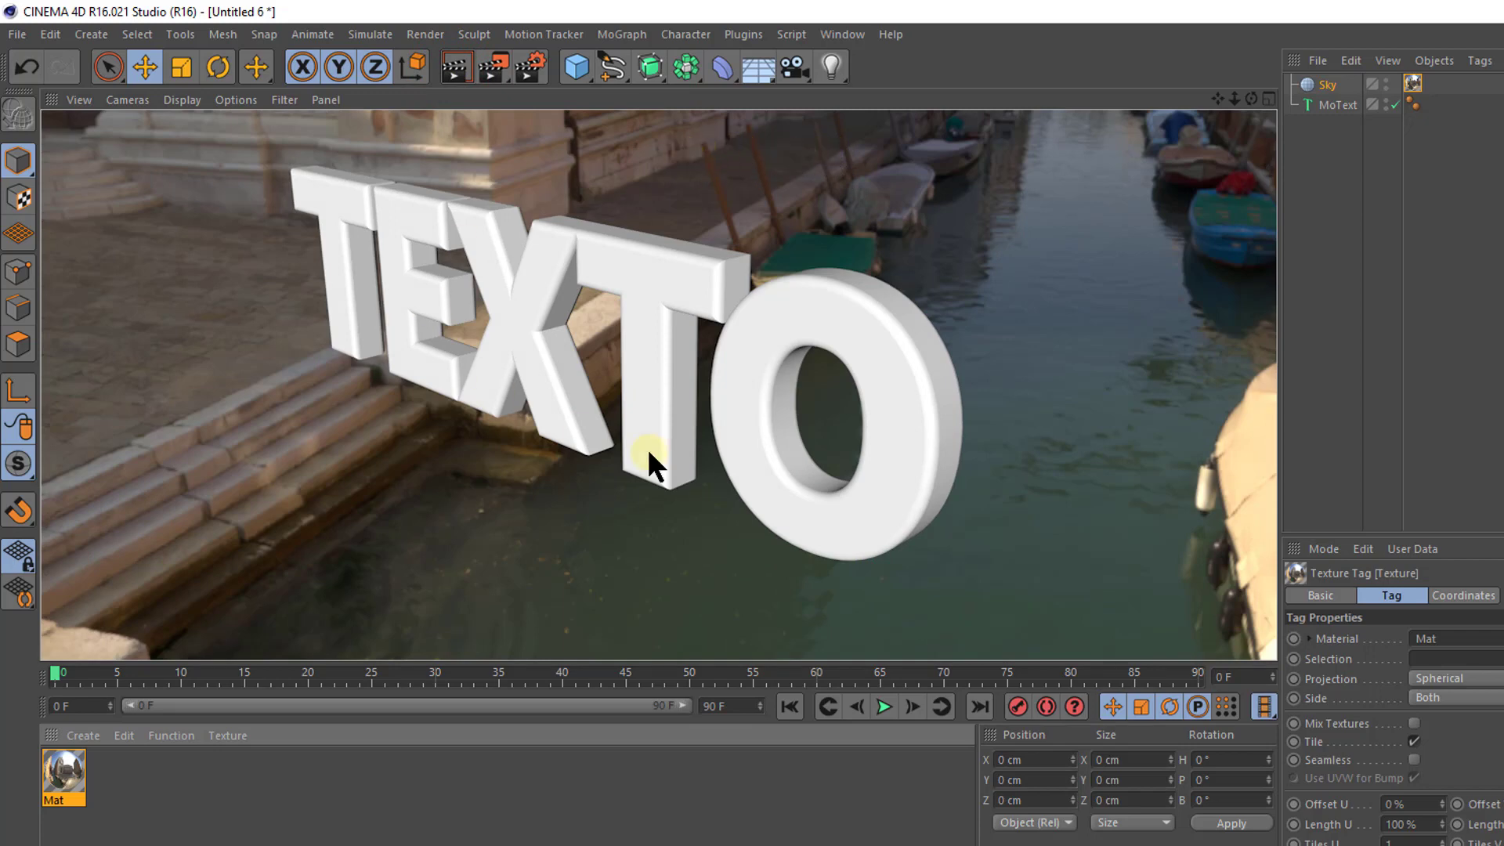
left_click(752, 839)
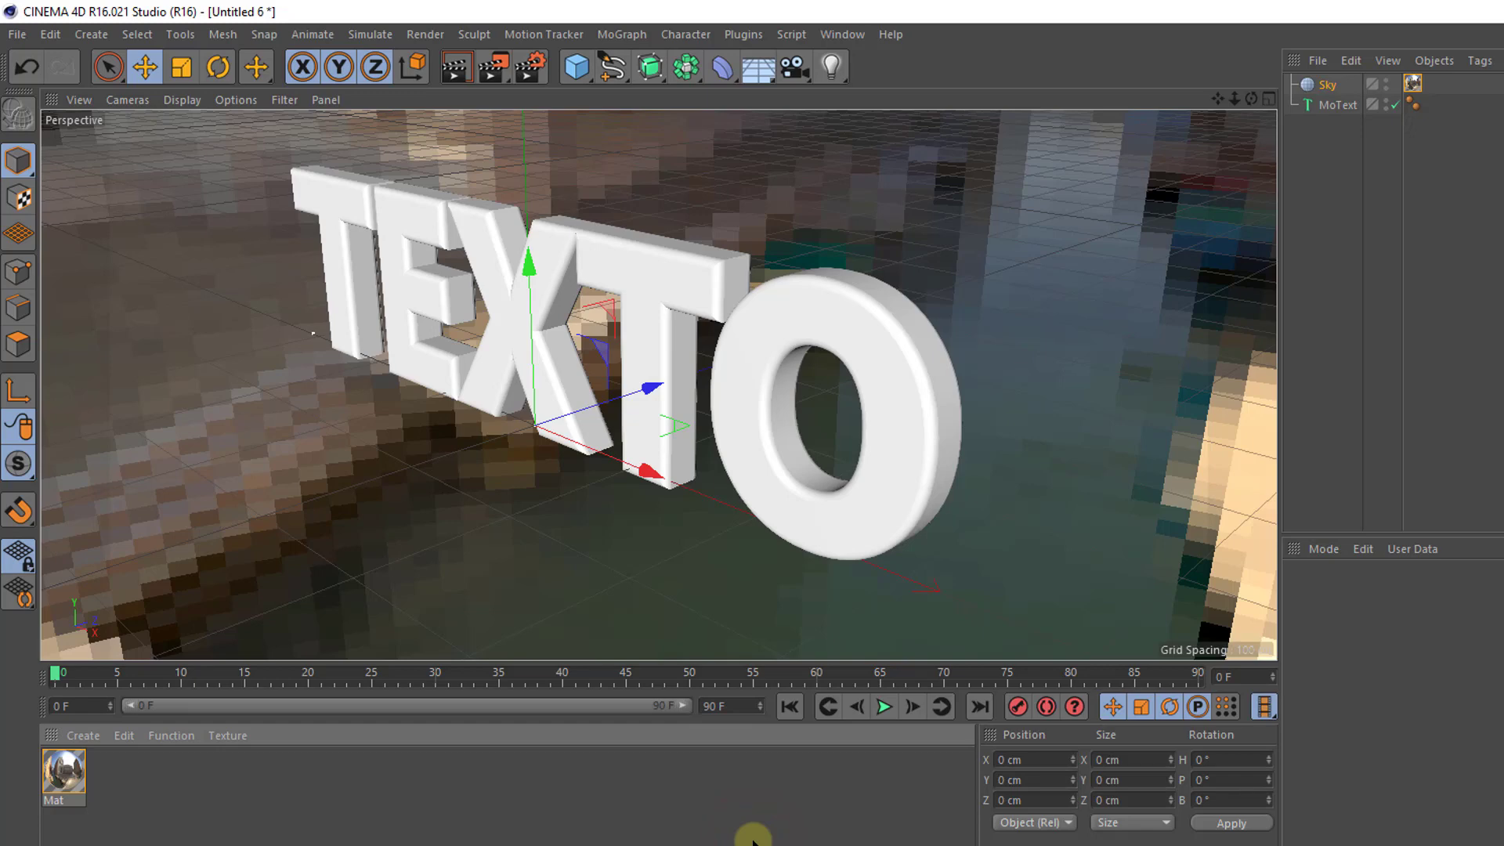
Step: Duplicate MoText as MoText.1 and move Sky to the top of the object list
left_click(1331, 104)
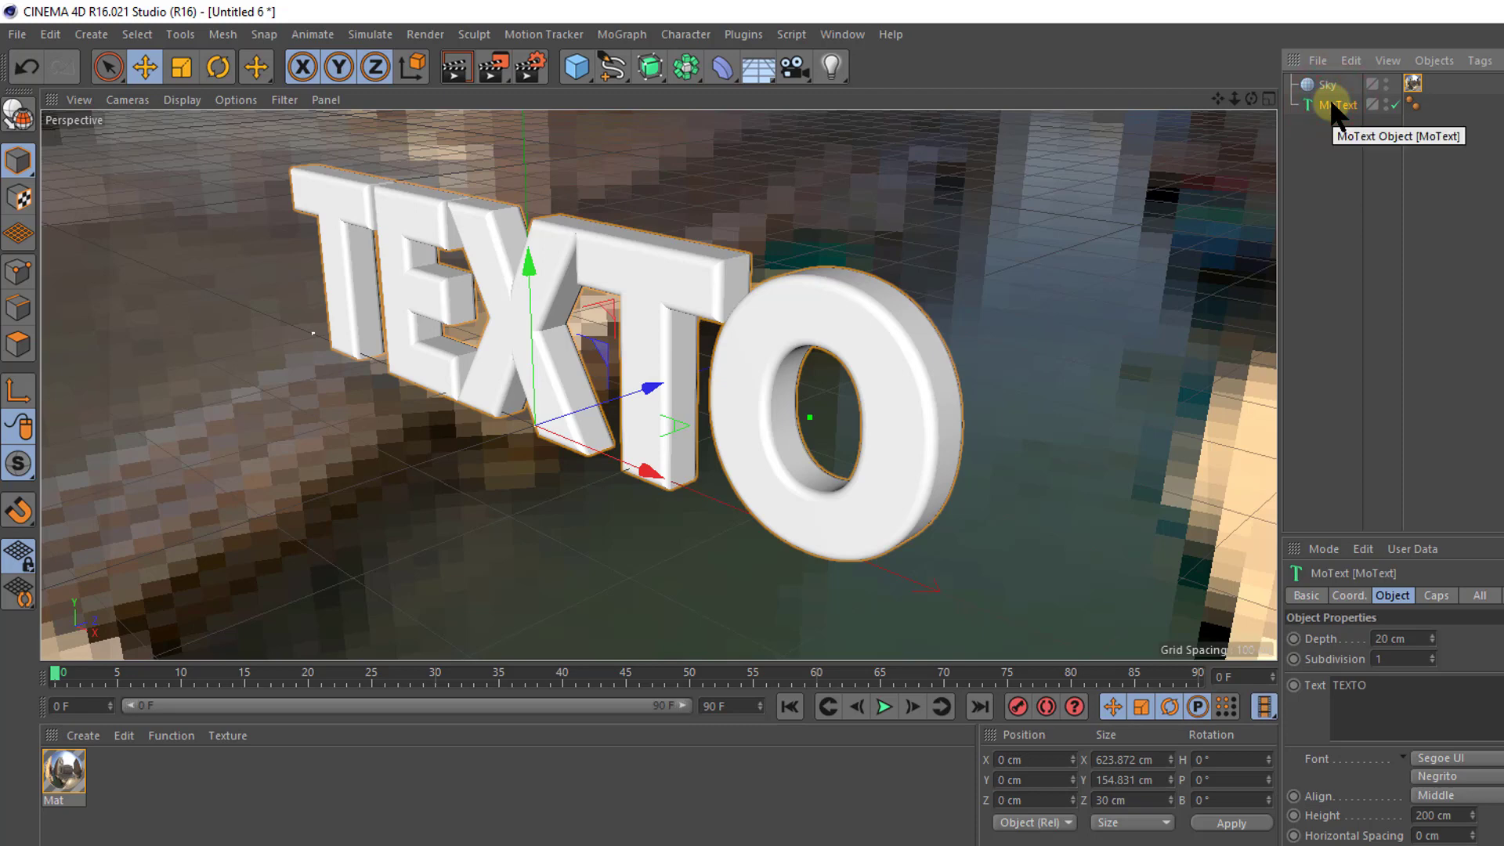
key("ctrl+c")
key("ctrl+v")
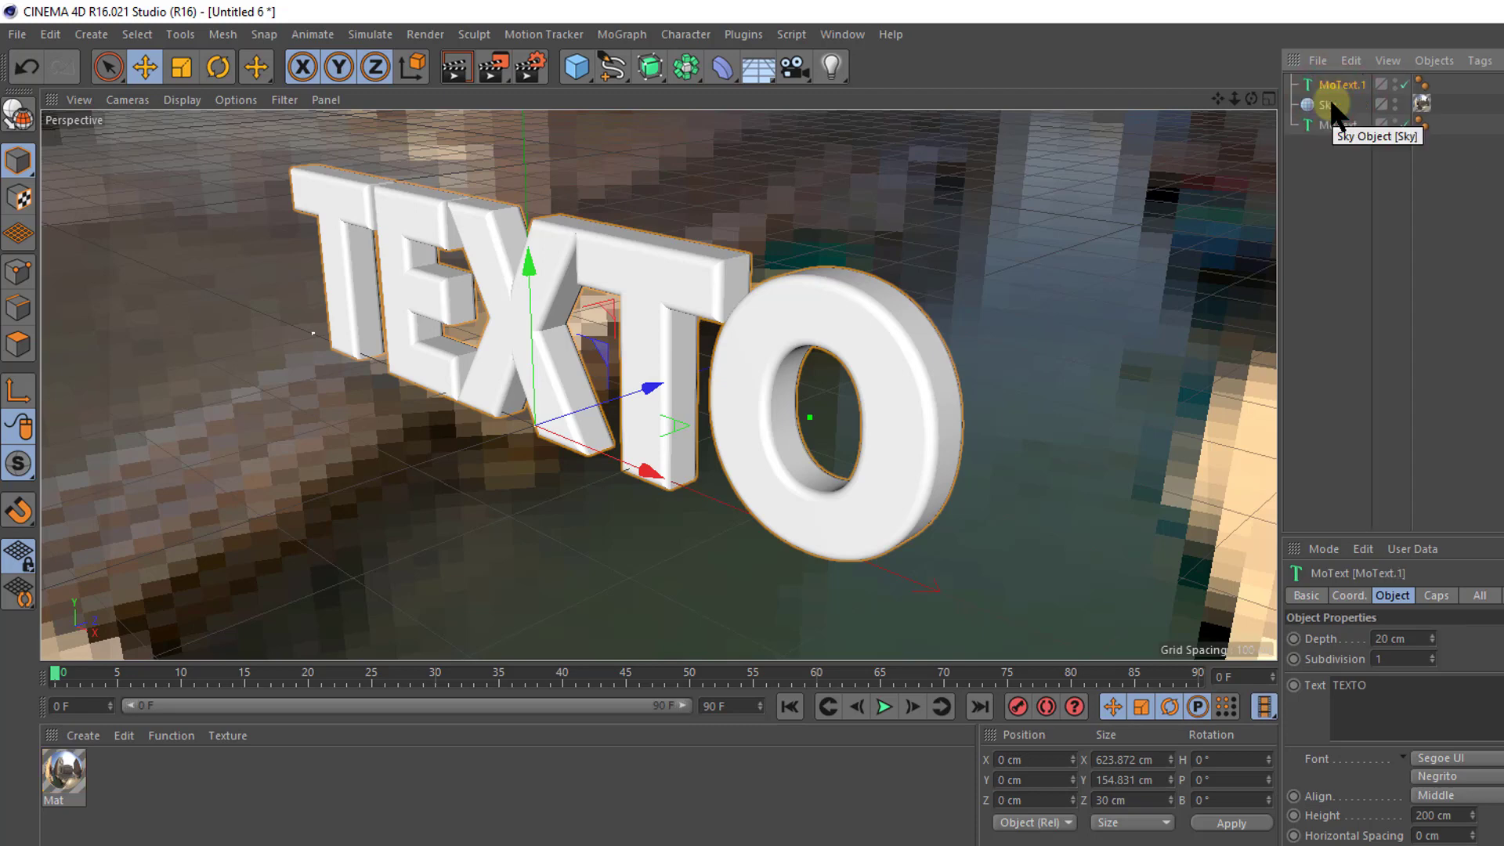
left_click(1332, 103)
left_click_drag(1336, 101, 1349, 82)
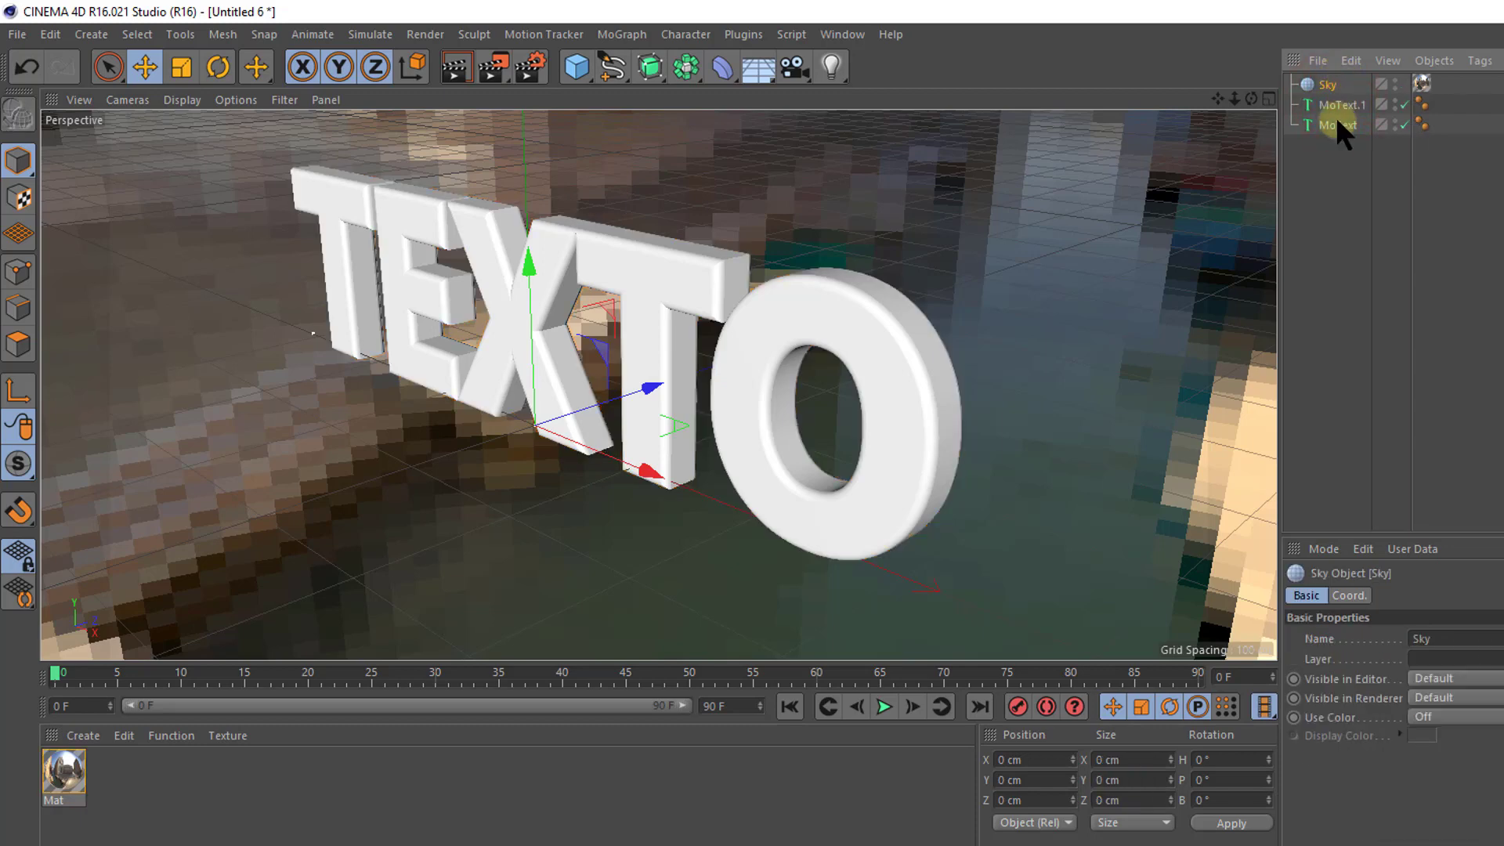
left_click(1336, 102)
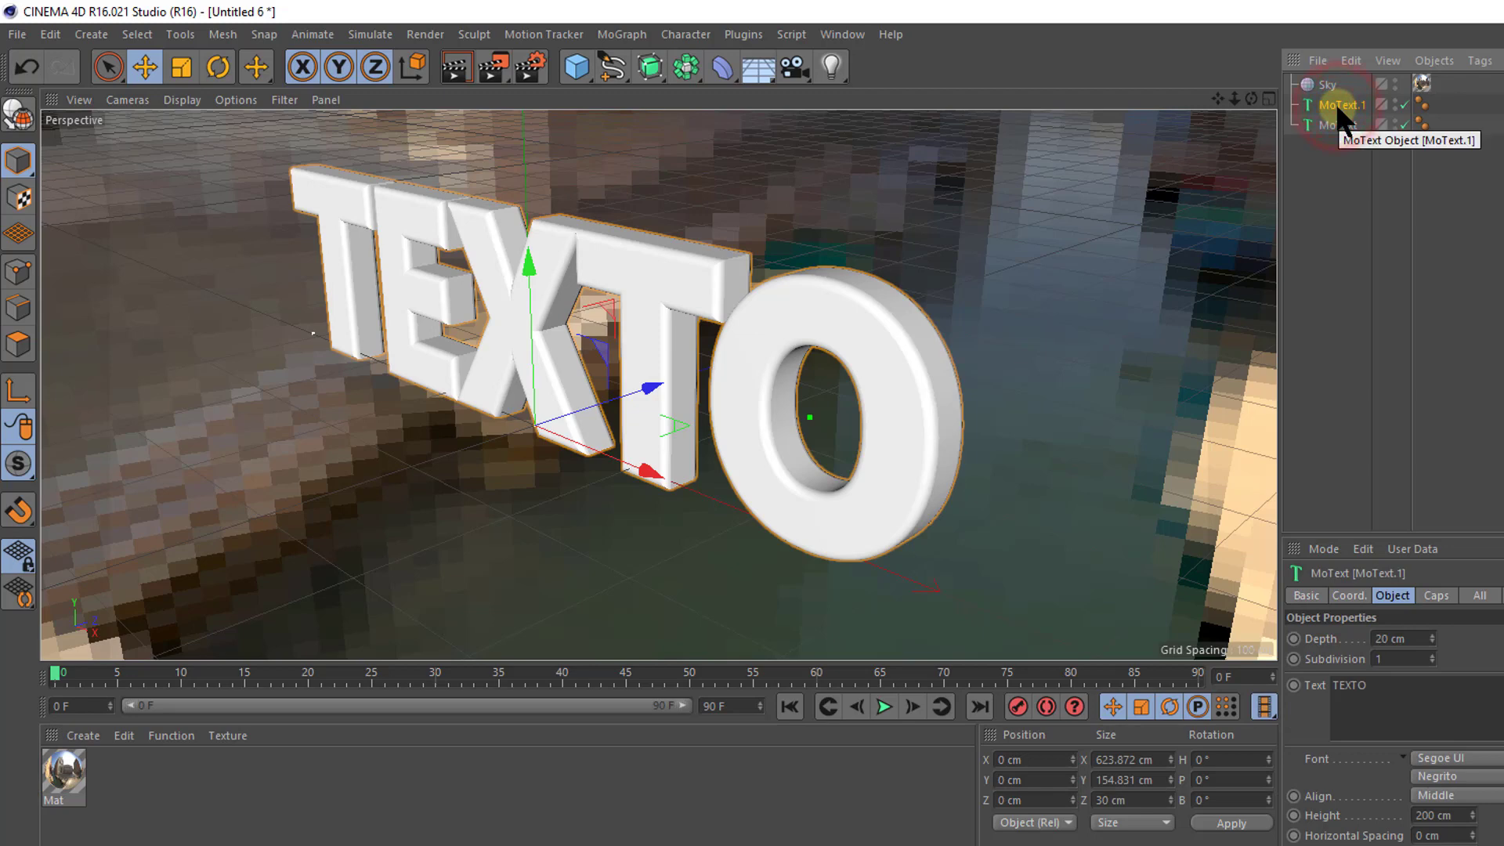
left_click(1338, 125)
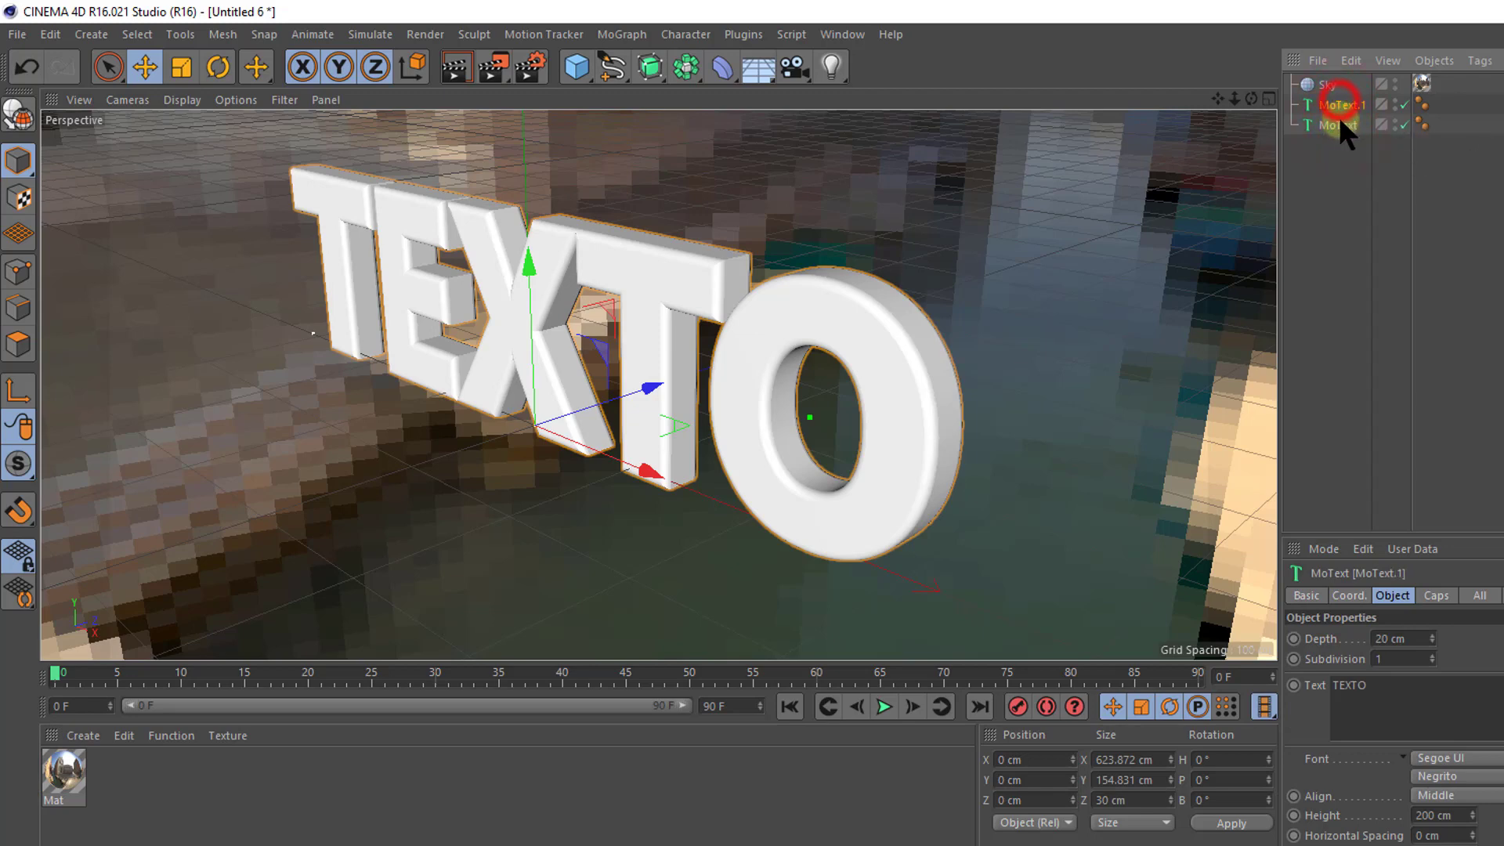
left_click(1339, 125)
Step: Set the original MoText extrusion depth to 80 cm, toggling its visibility to compare
left_click_drag(1431, 638, 1431, 618)
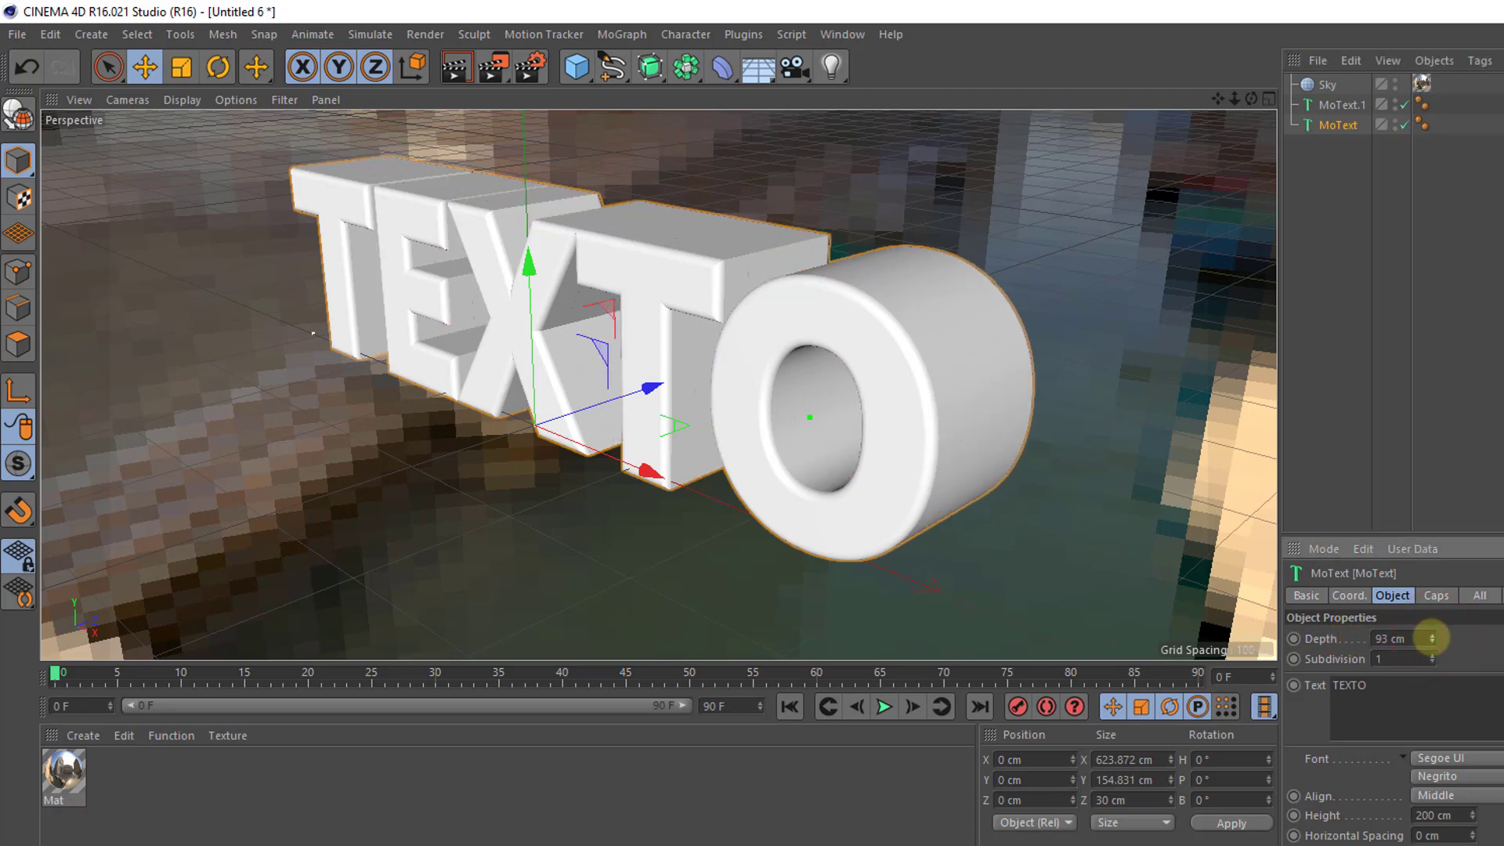
left_click_drag(1431, 638, 1361, 638)
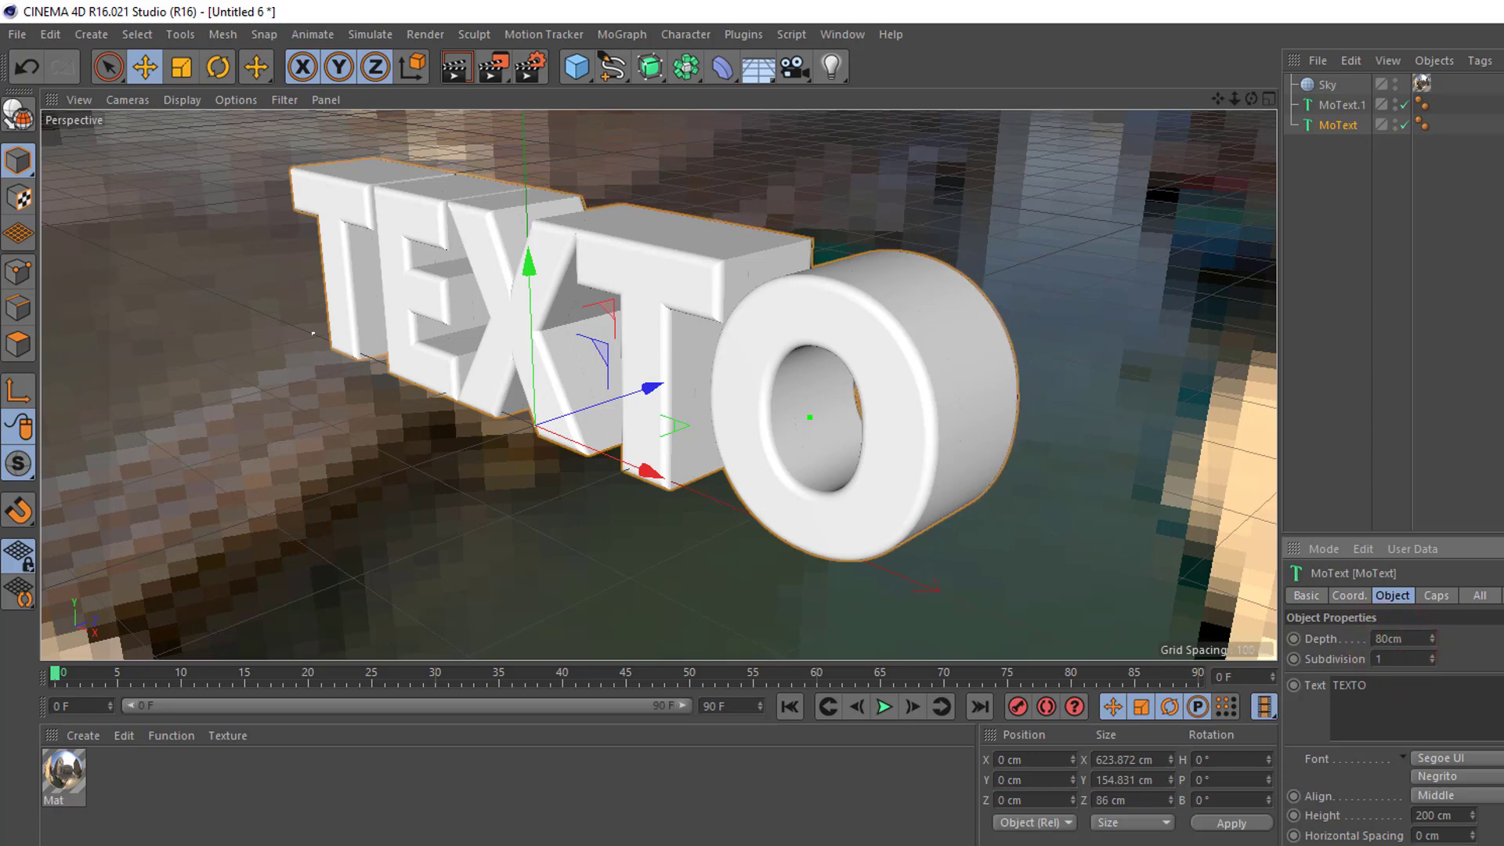
left_click(1410, 638)
left_click(1402, 124)
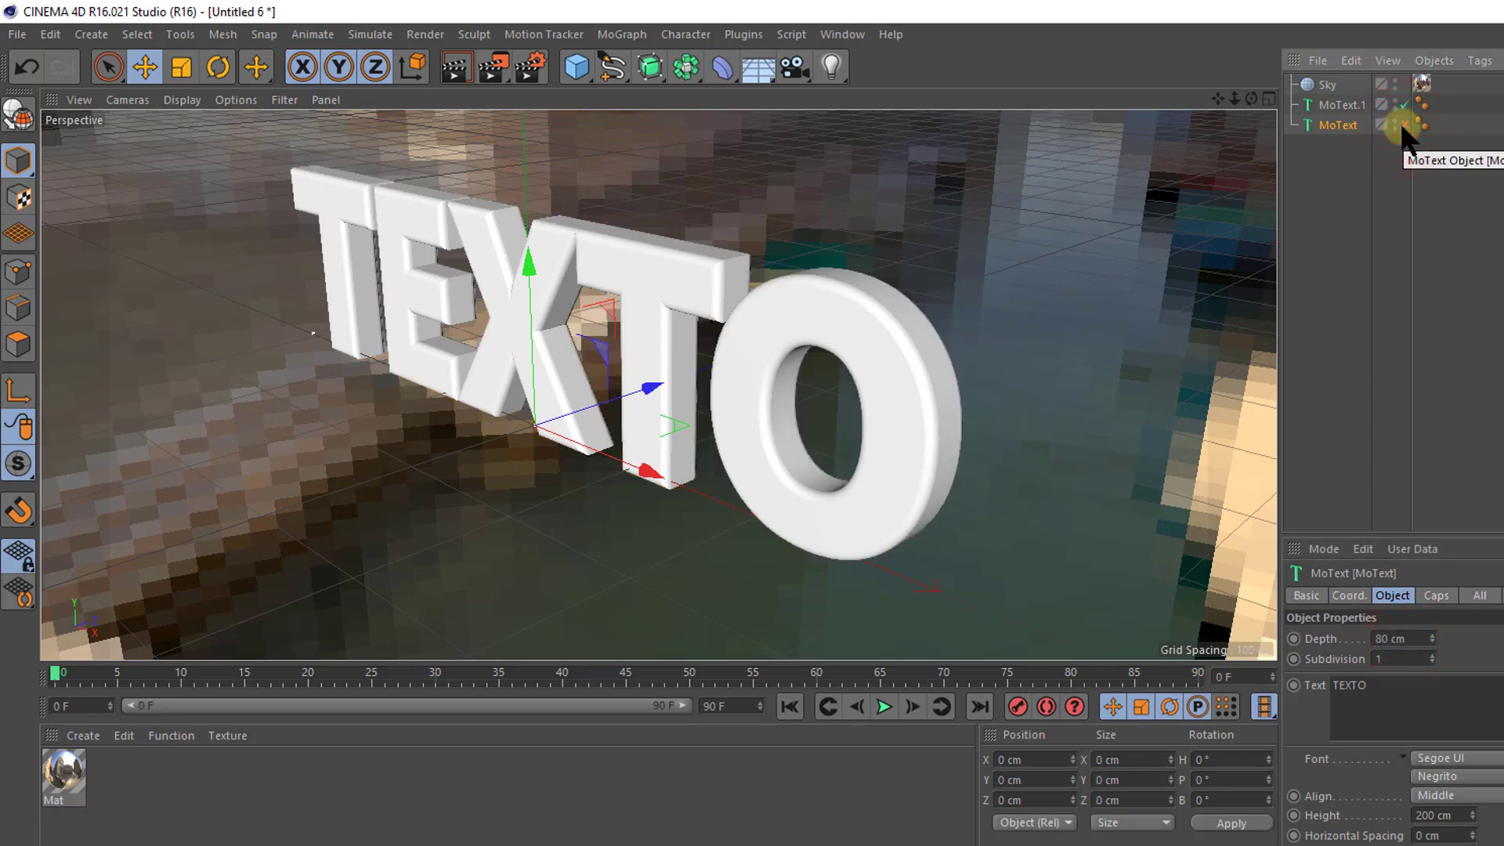
left_click(1404, 124)
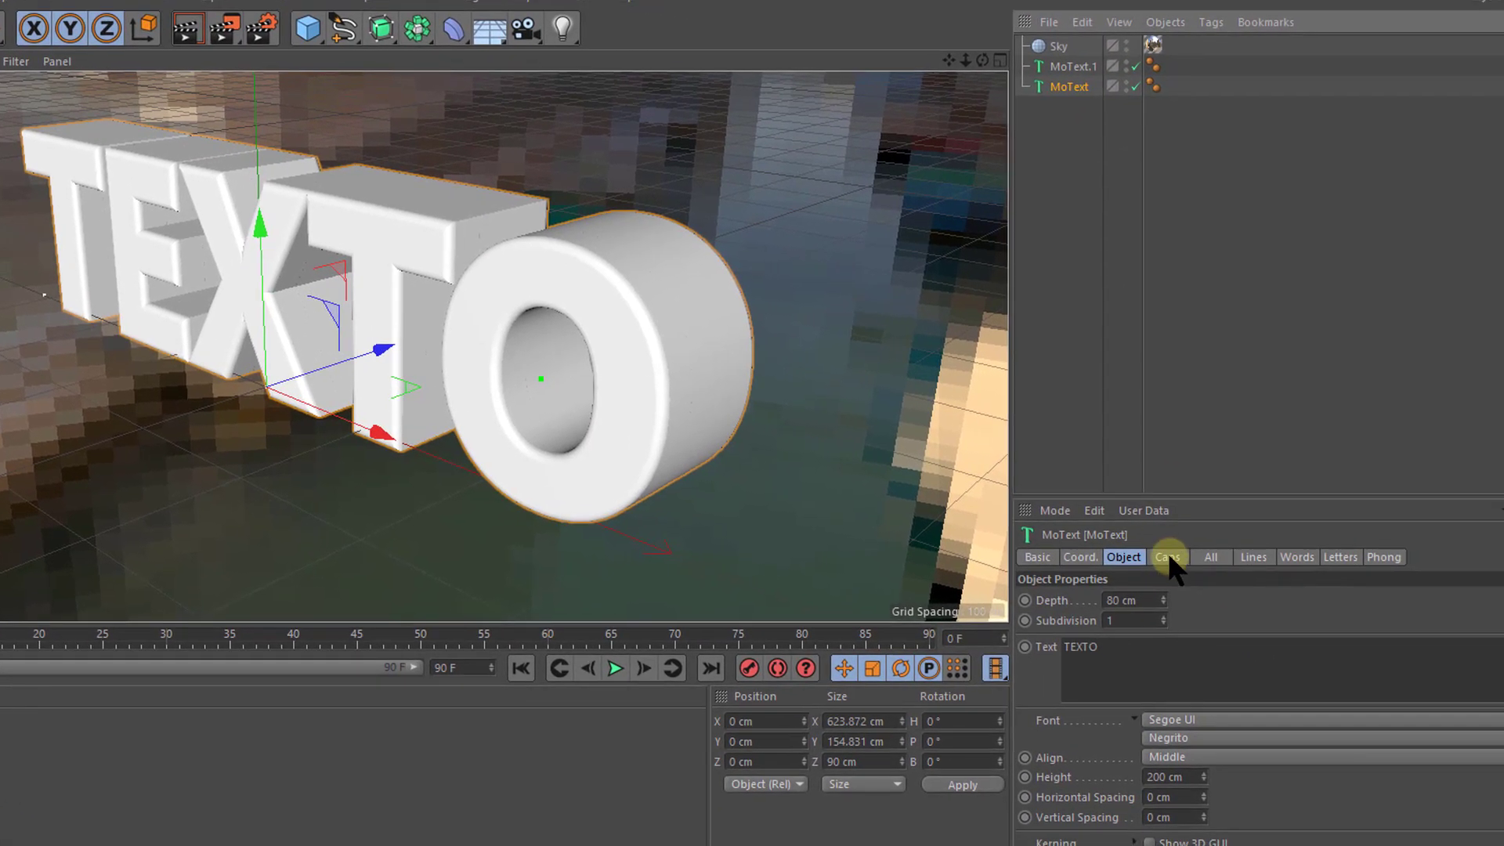
Step: Give the MoText caps Half Circle fillets with 12 cm start and end radius
left_click(1168, 555)
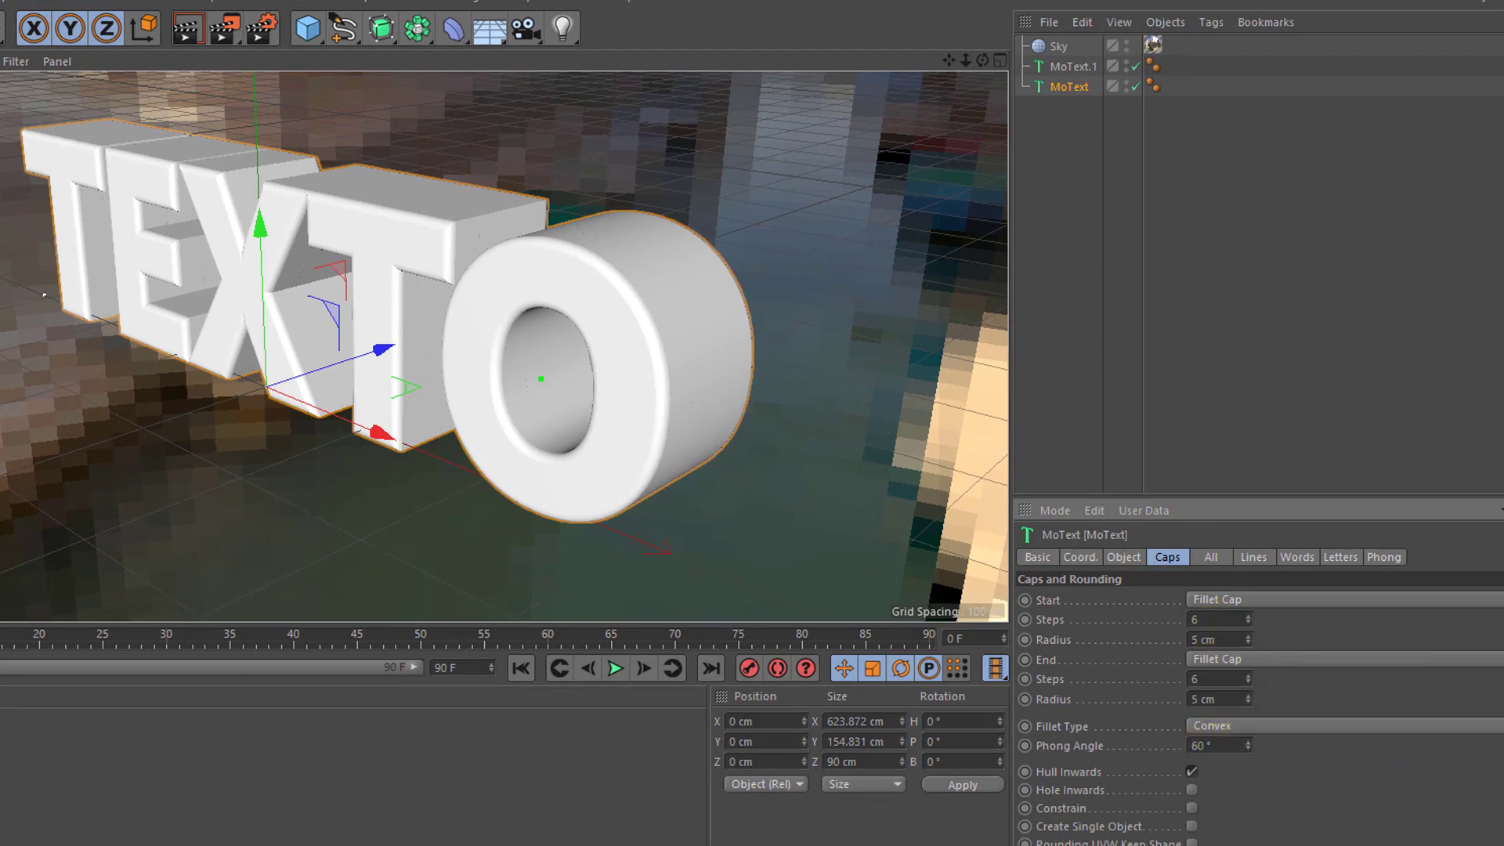
left_click(1476, 656)
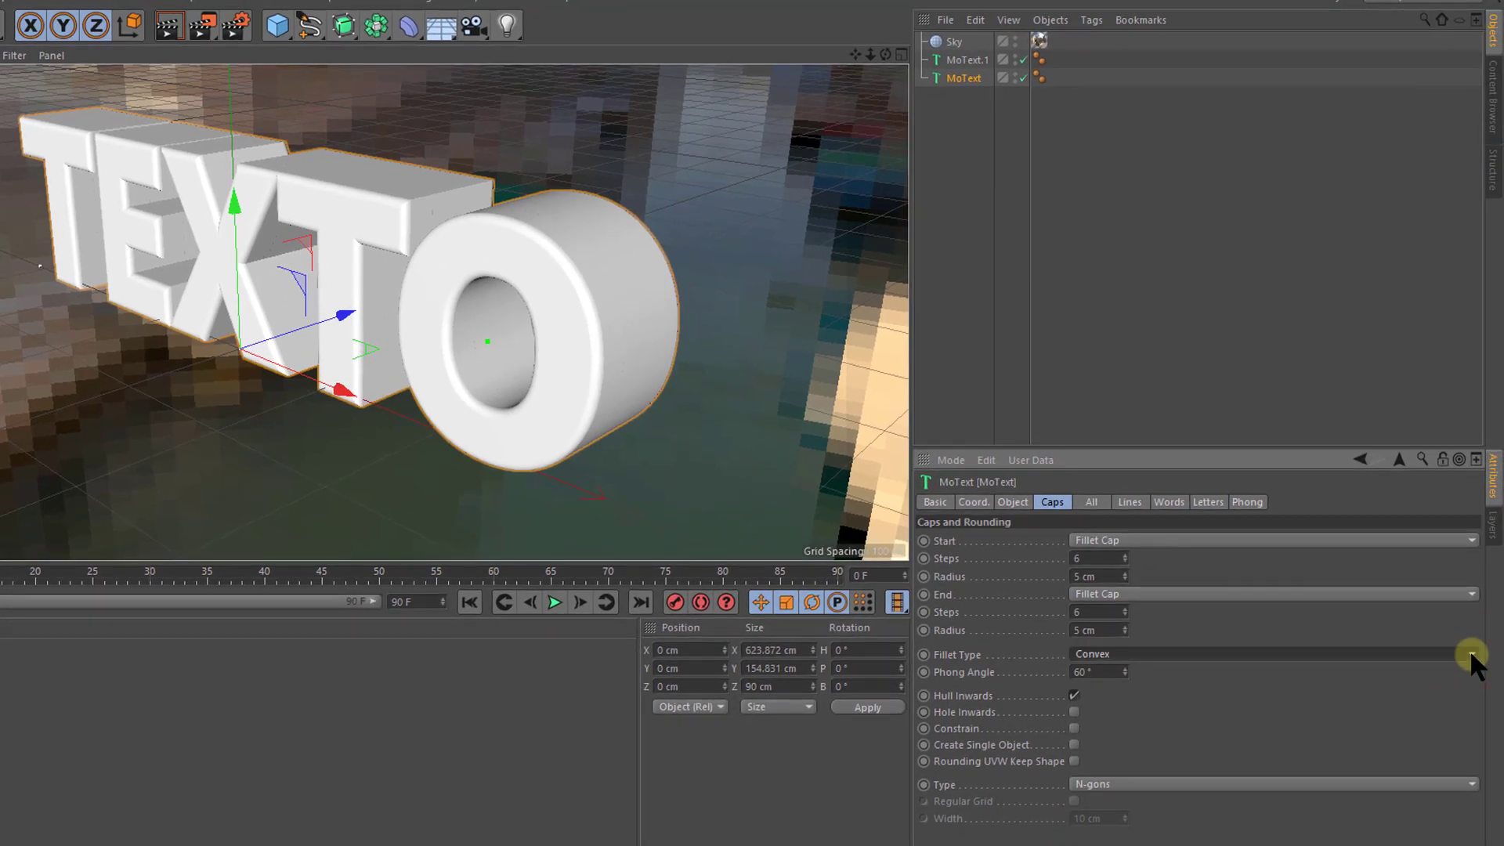
left_click(1471, 655)
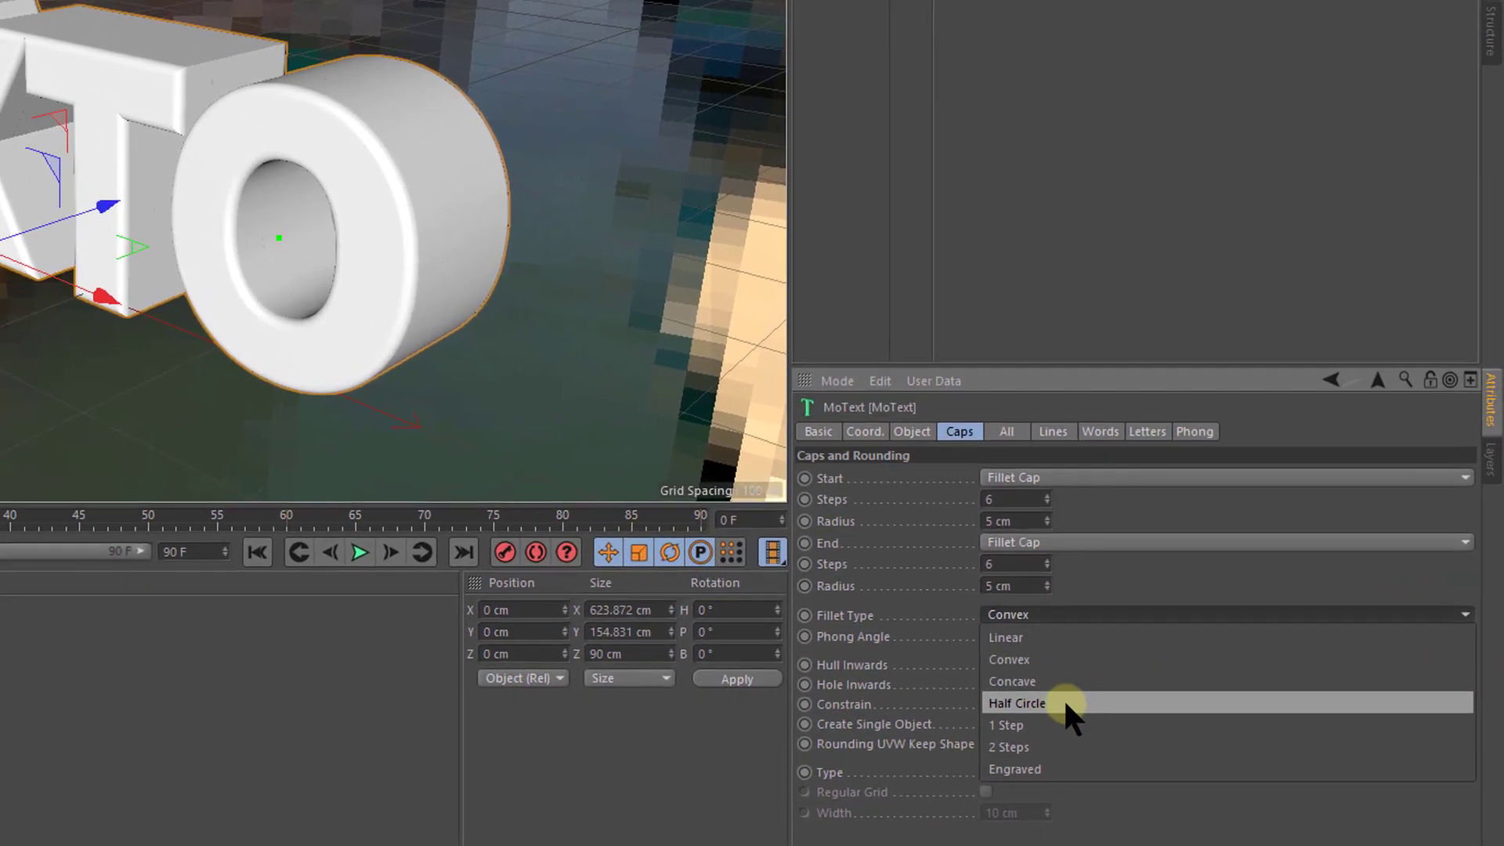
left_click(1065, 704)
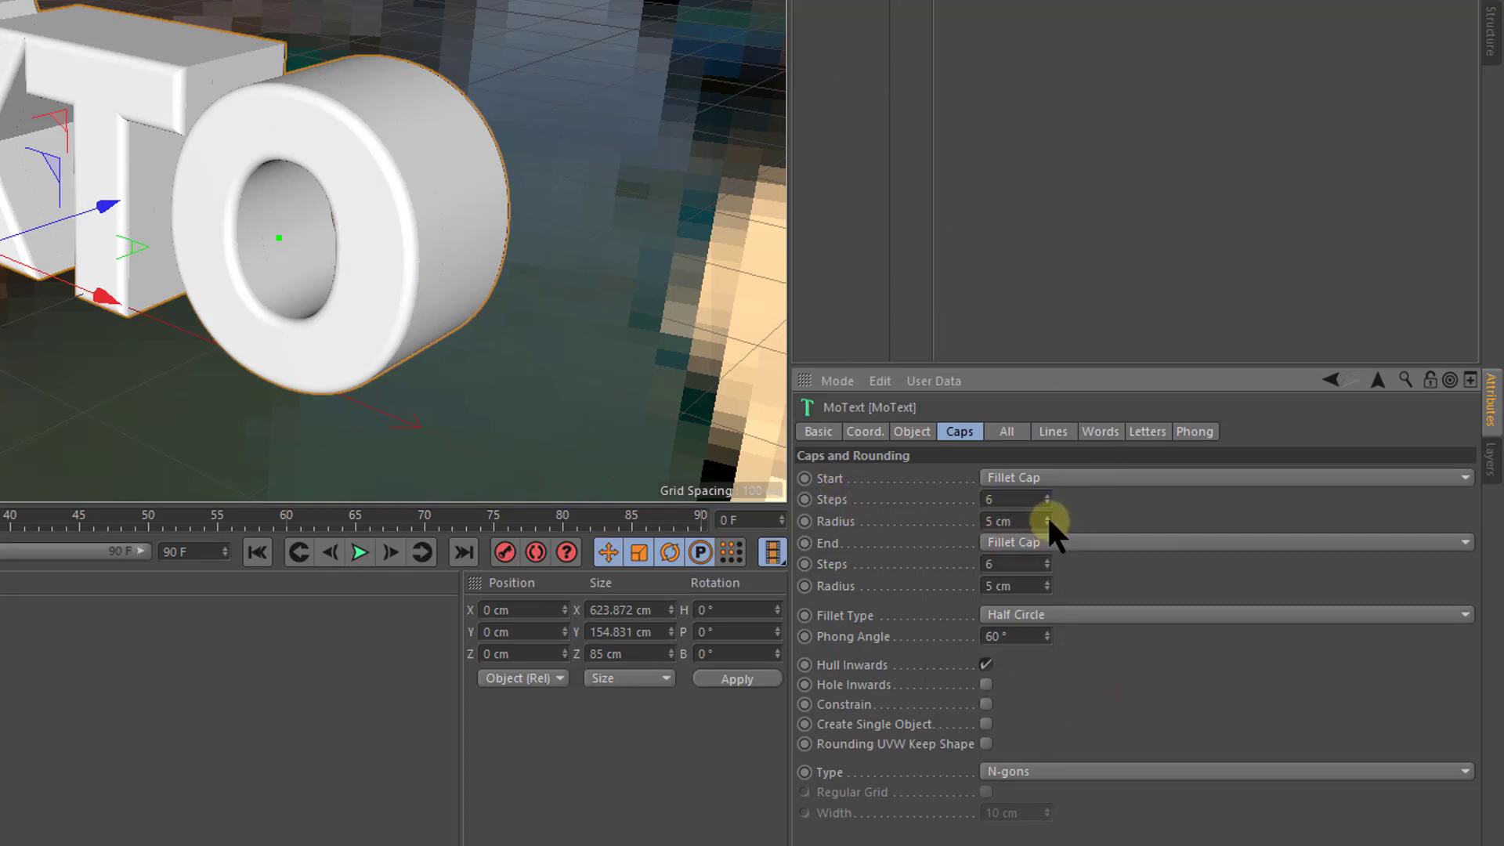
left_click_drag(1046, 515, 1047, 520)
type("12")
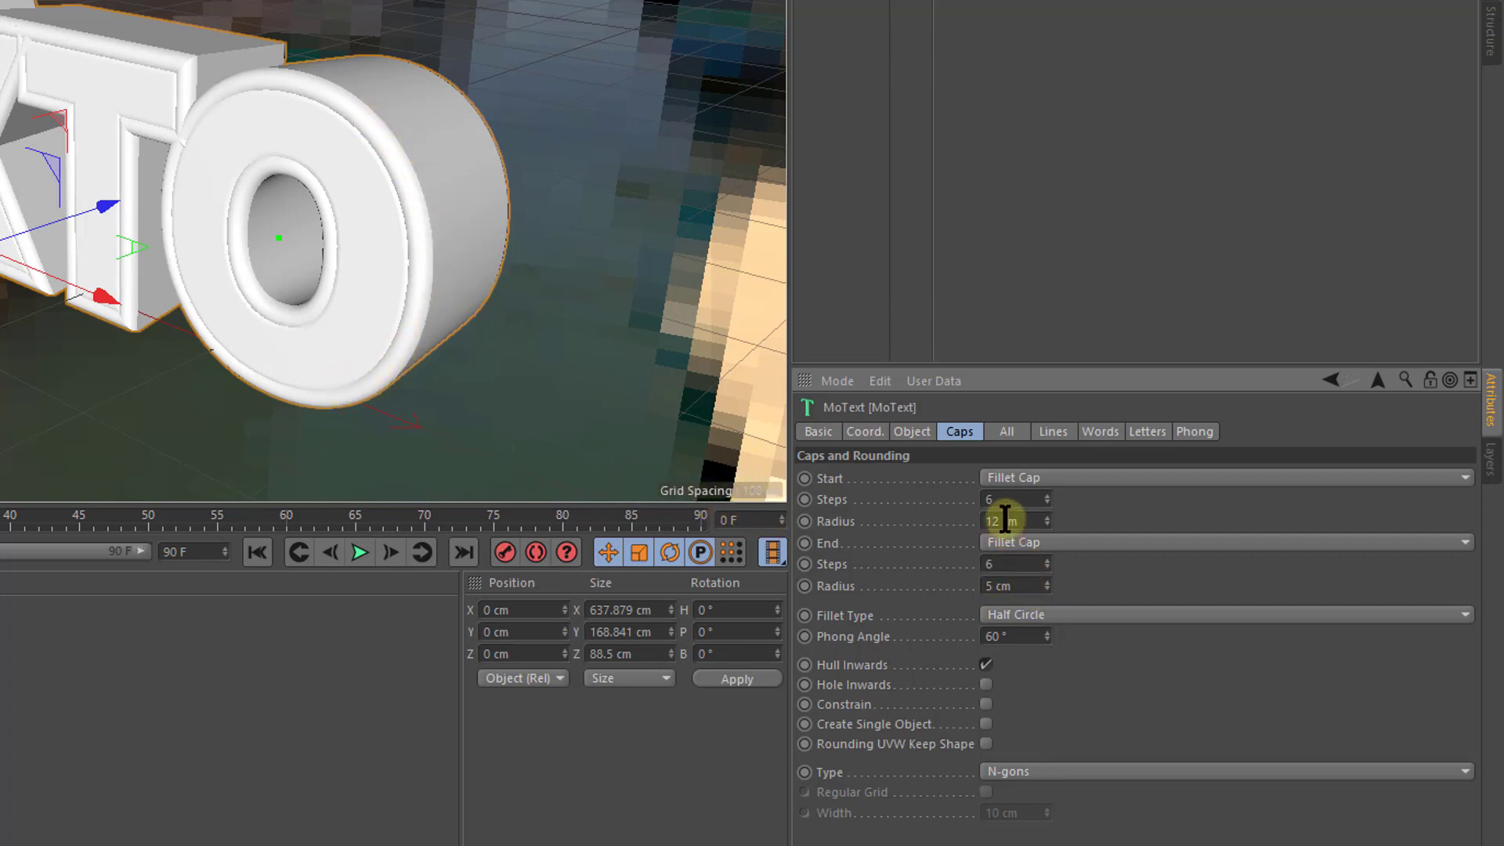
left_click(1010, 586)
type("1")
type("2")
left_click(1008, 502)
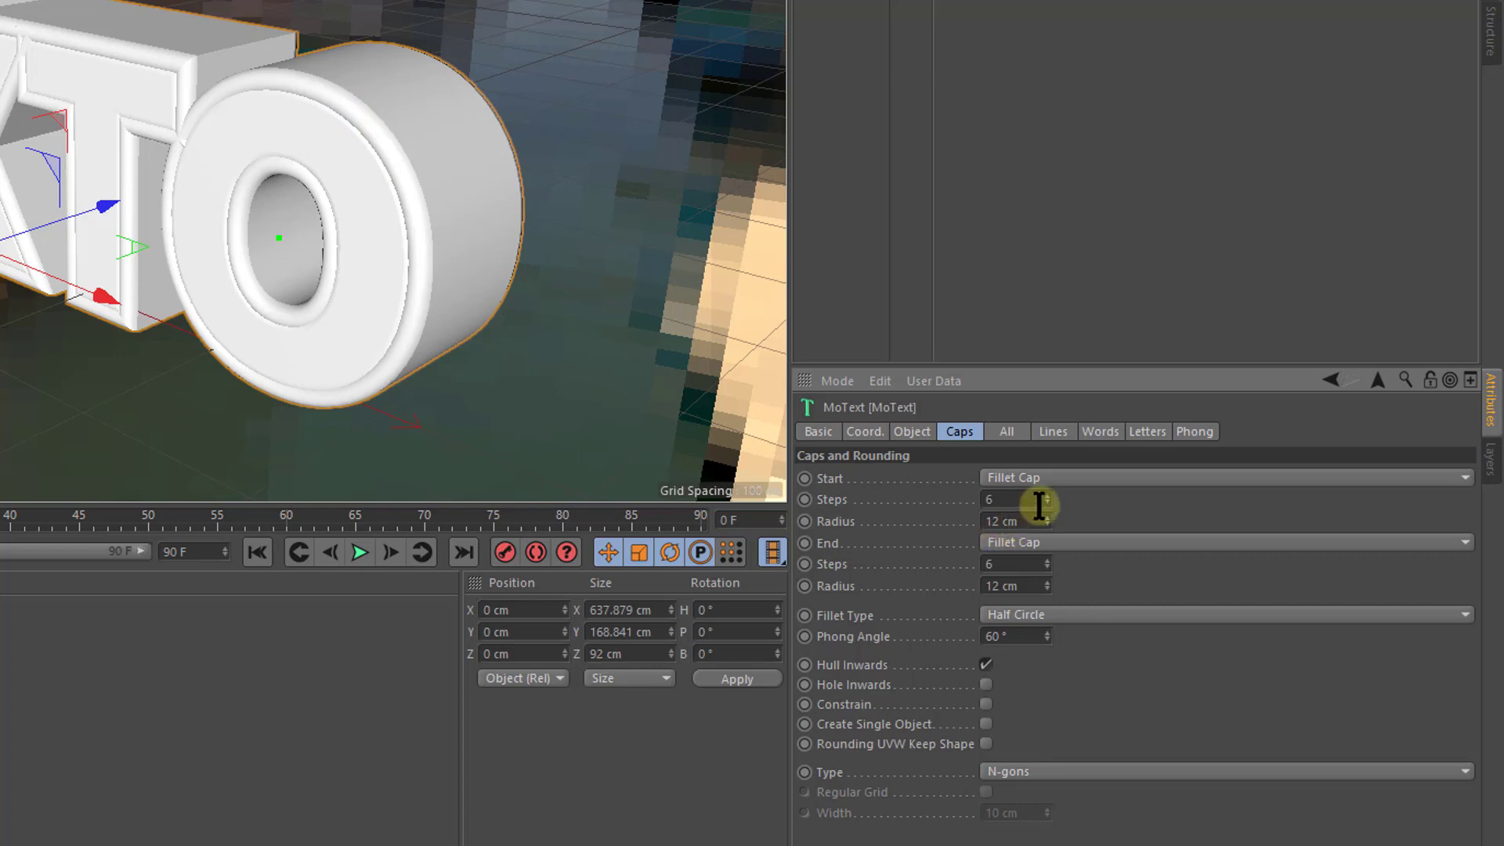
Step: Set both the start and end fillet steps to 3
left_click_drag(1047, 499, 1046, 505)
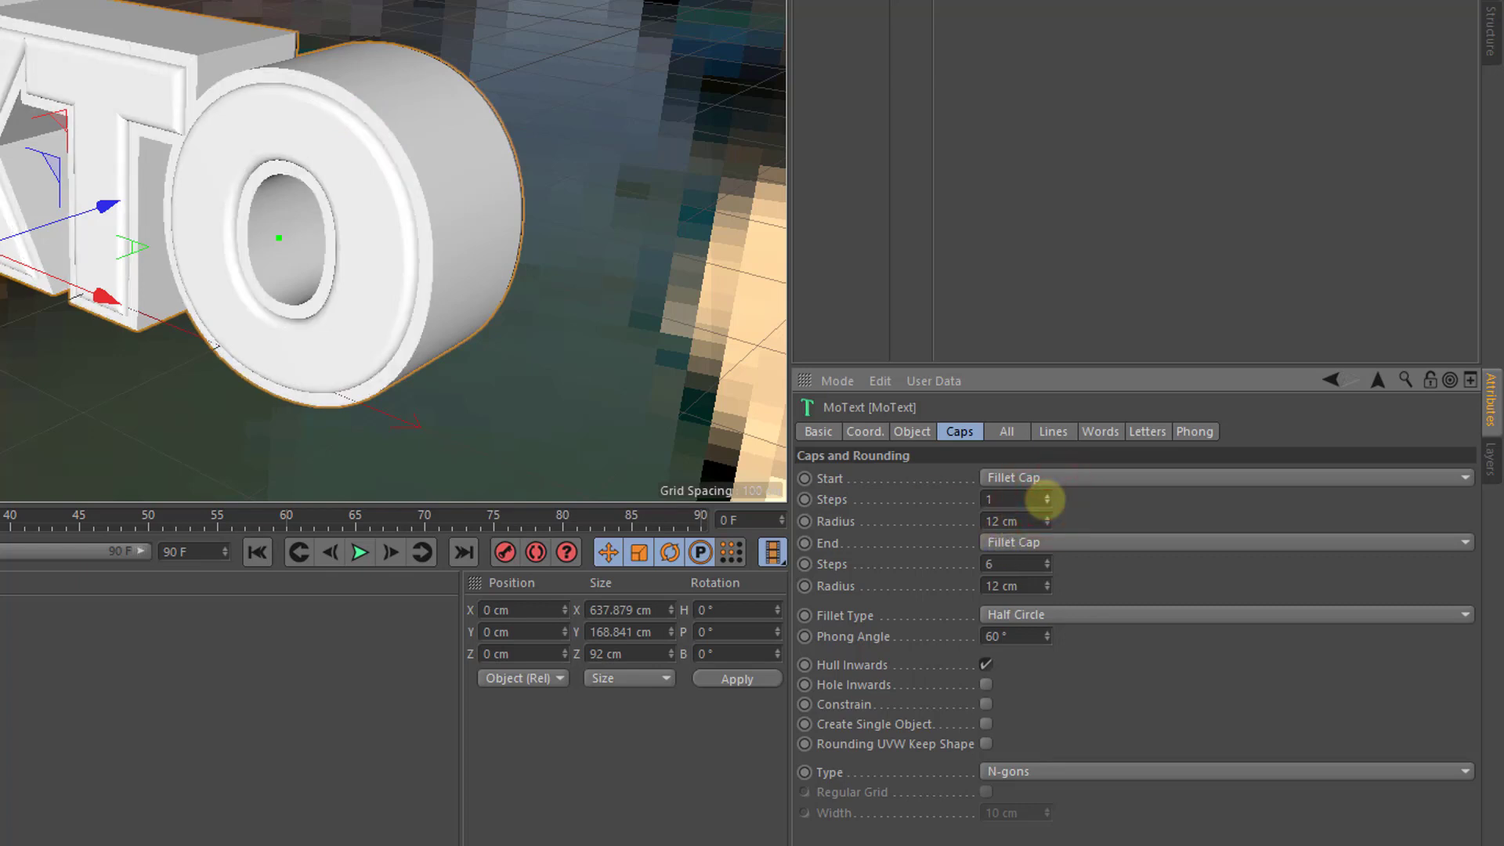
double_click(1016, 500)
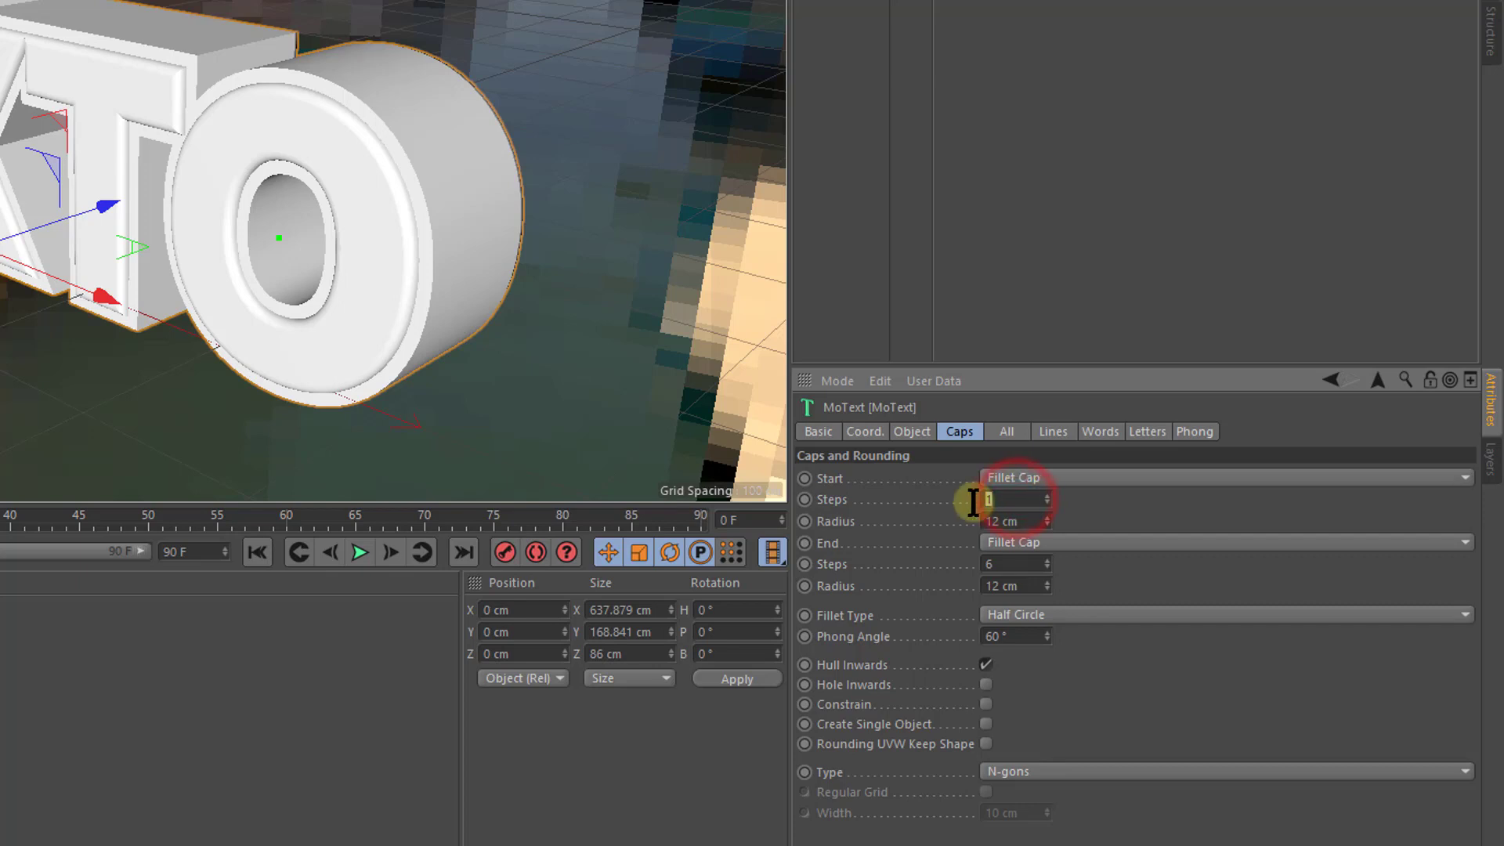
type("5")
left_click(1036, 574)
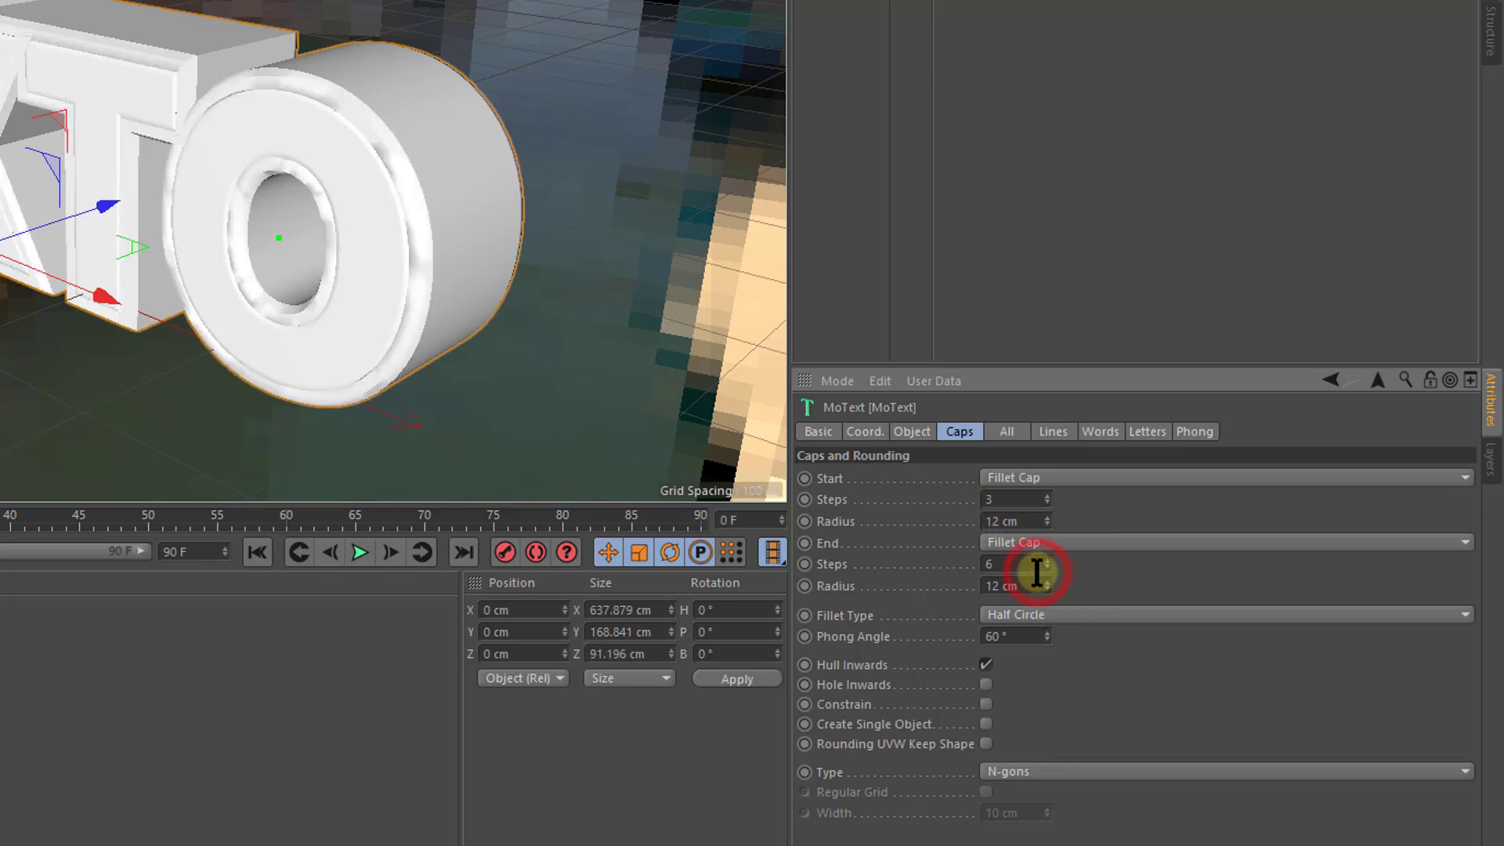
double_click(1020, 495)
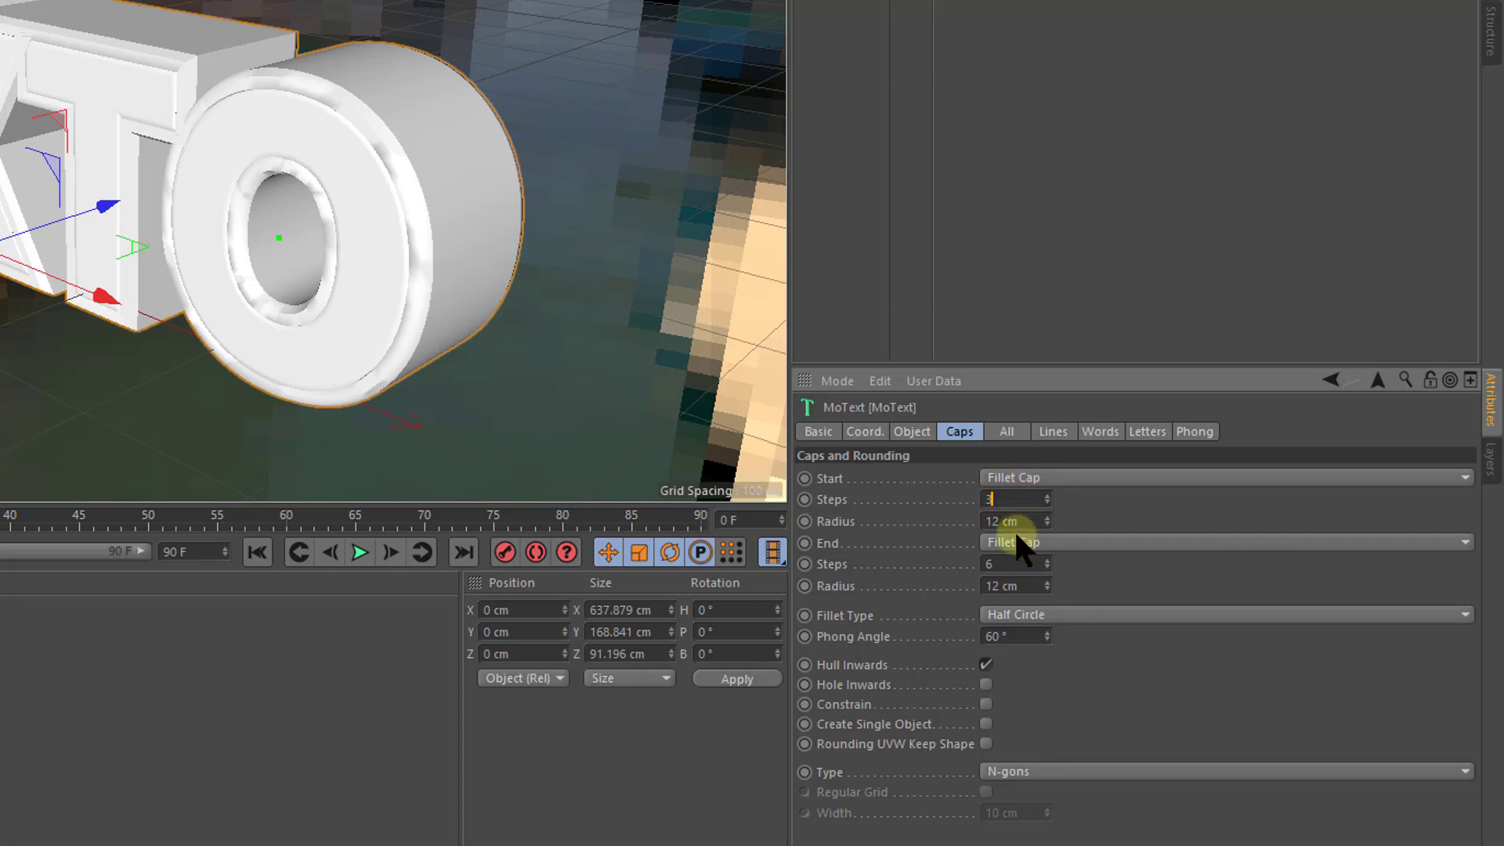
double_click(1007, 562)
type("3")
left_click(1021, 499)
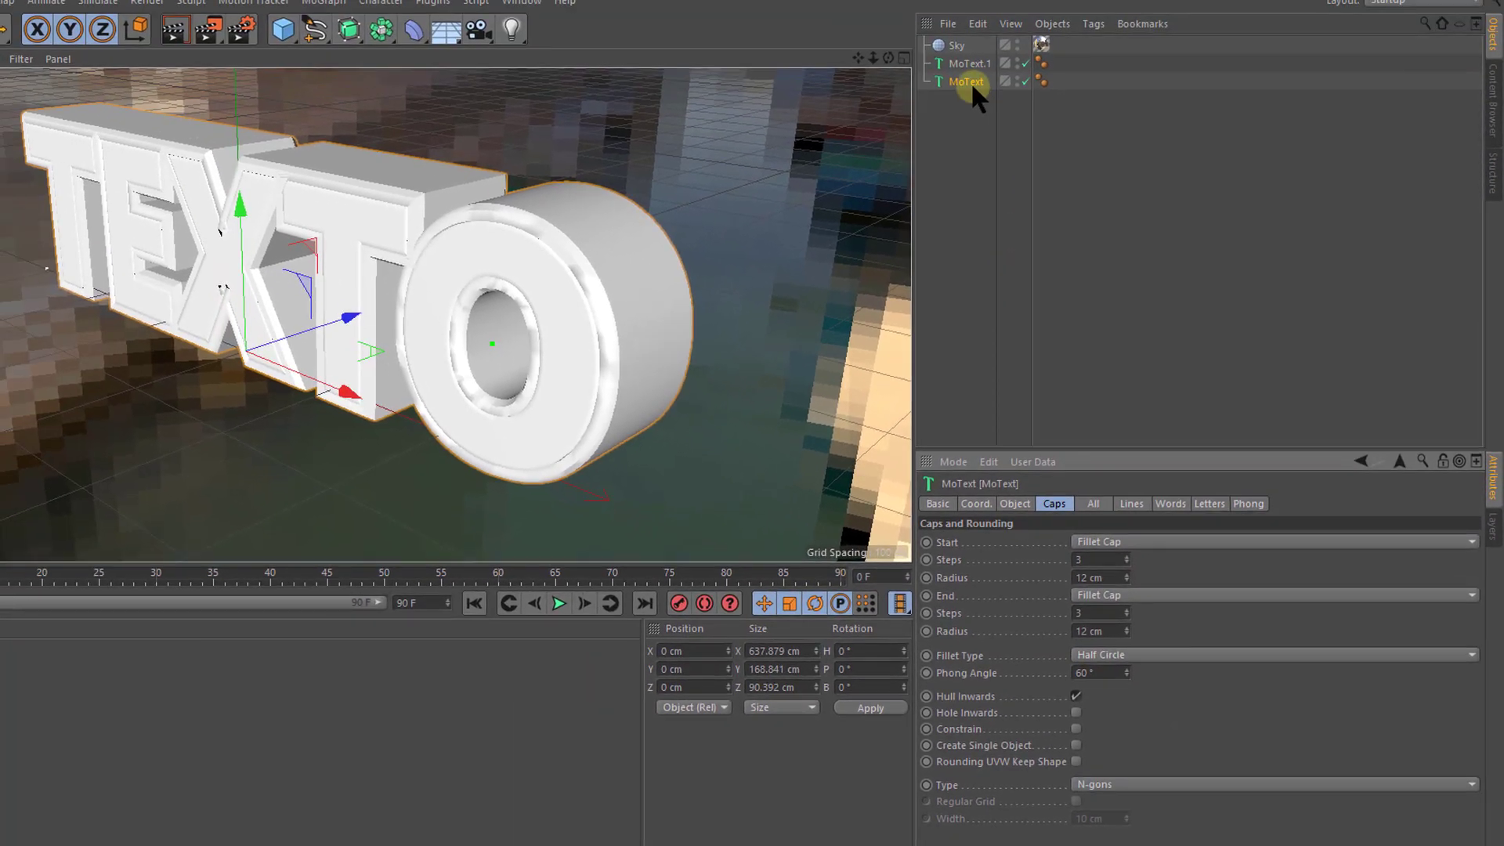
Step: Move MoText forward along Z to 21.419 cm and orbit to a frontal view
left_click(969, 80)
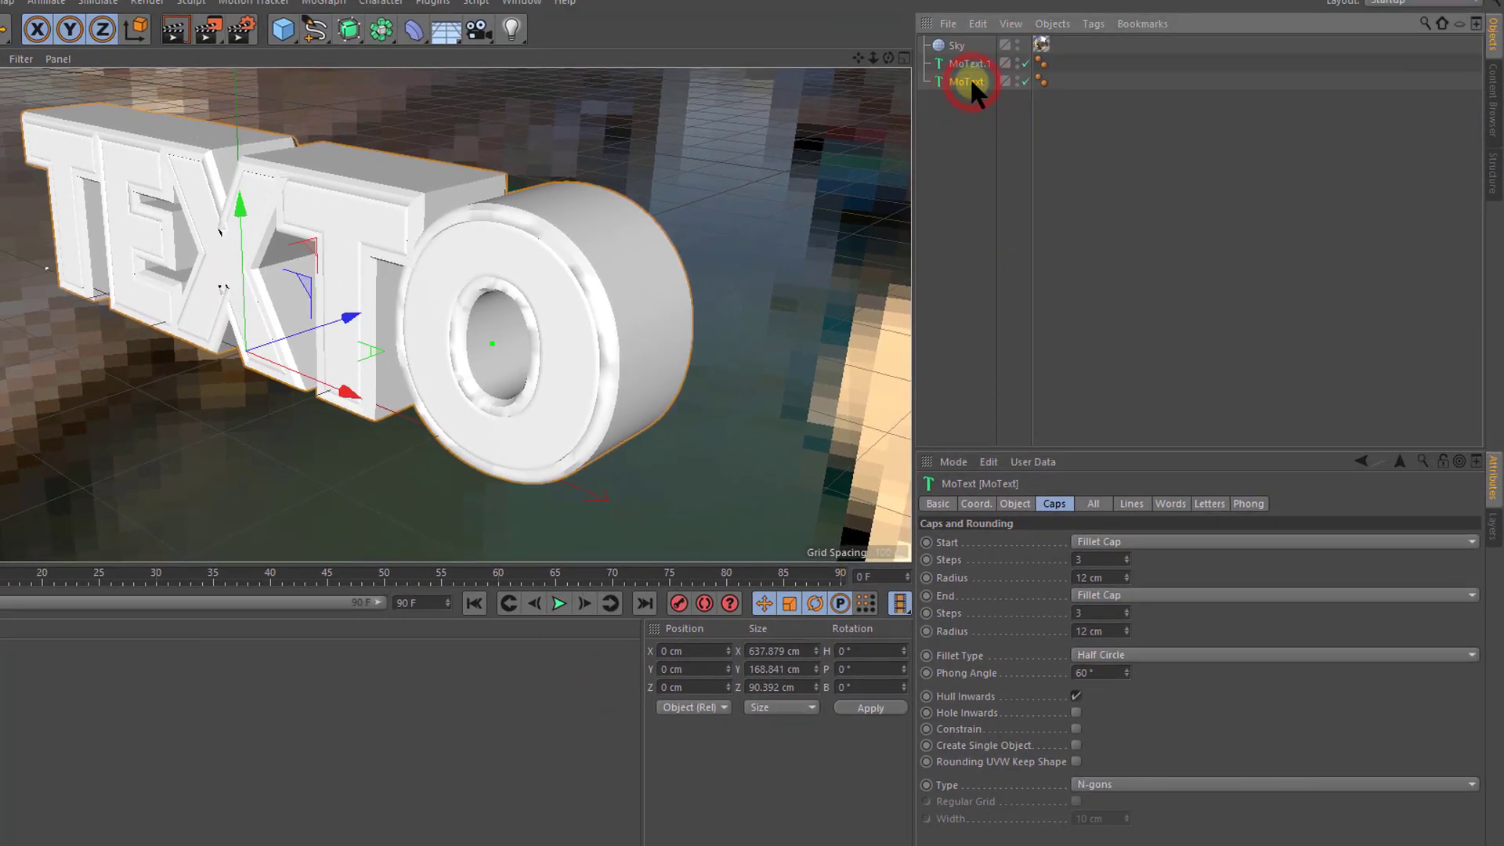
mouse_move(355, 307)
left_mouse_down()
mouse_move(366, 313)
mouse_move(338, 316)
mouse_move(365, 308)
left_mouse_up()
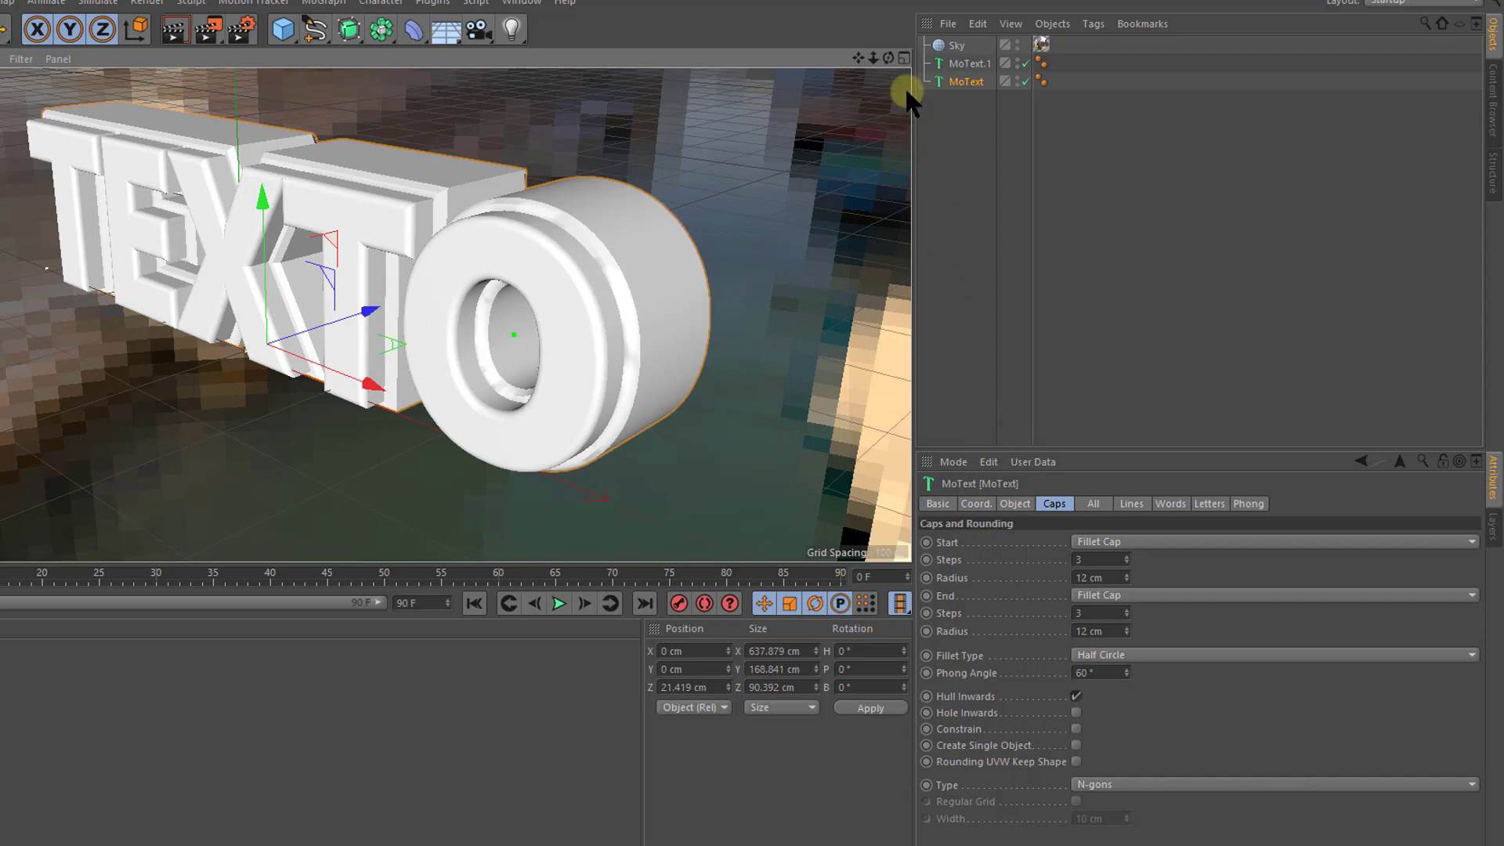
mouse_move(888, 58)
left_mouse_down()
mouse_move(635, 439)
mouse_move(752, 406)
mouse_move(971, 77)
mouse_move(942, 80)
left_mouse_up()
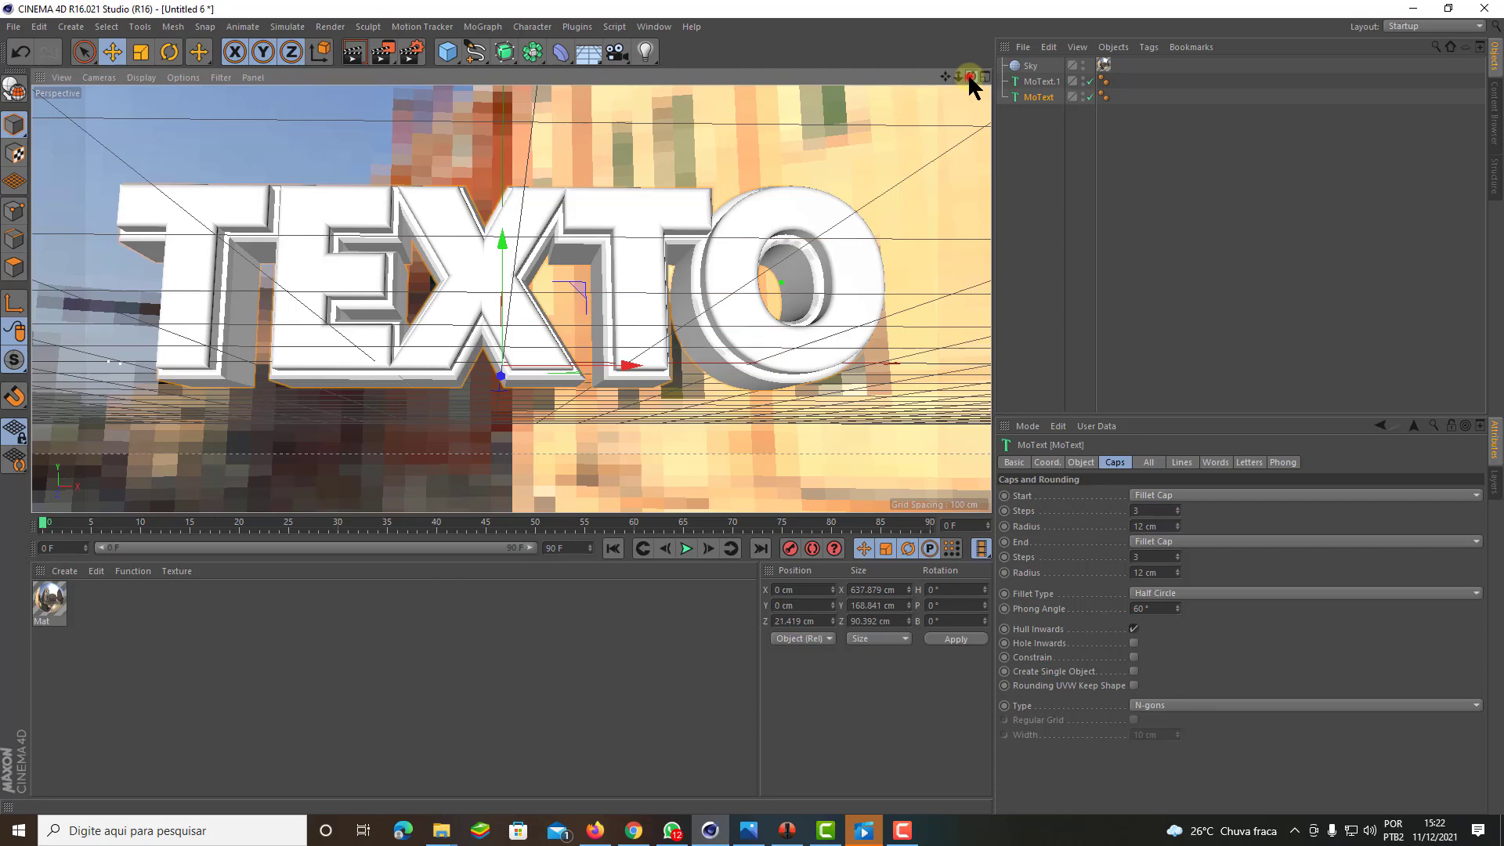
left_click_drag(969, 75, 968, 79)
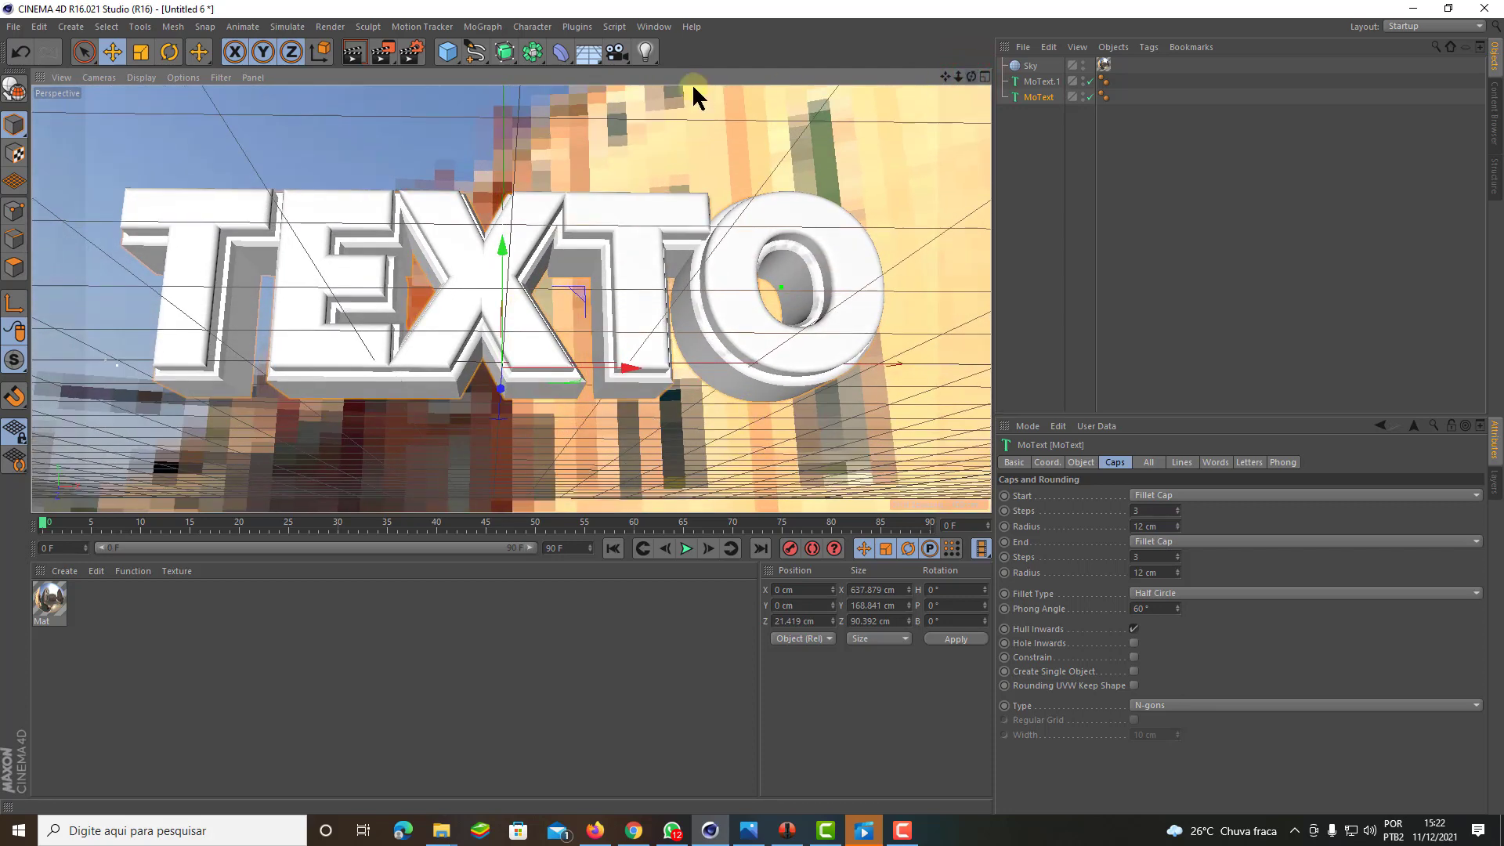
left_click(352, 55)
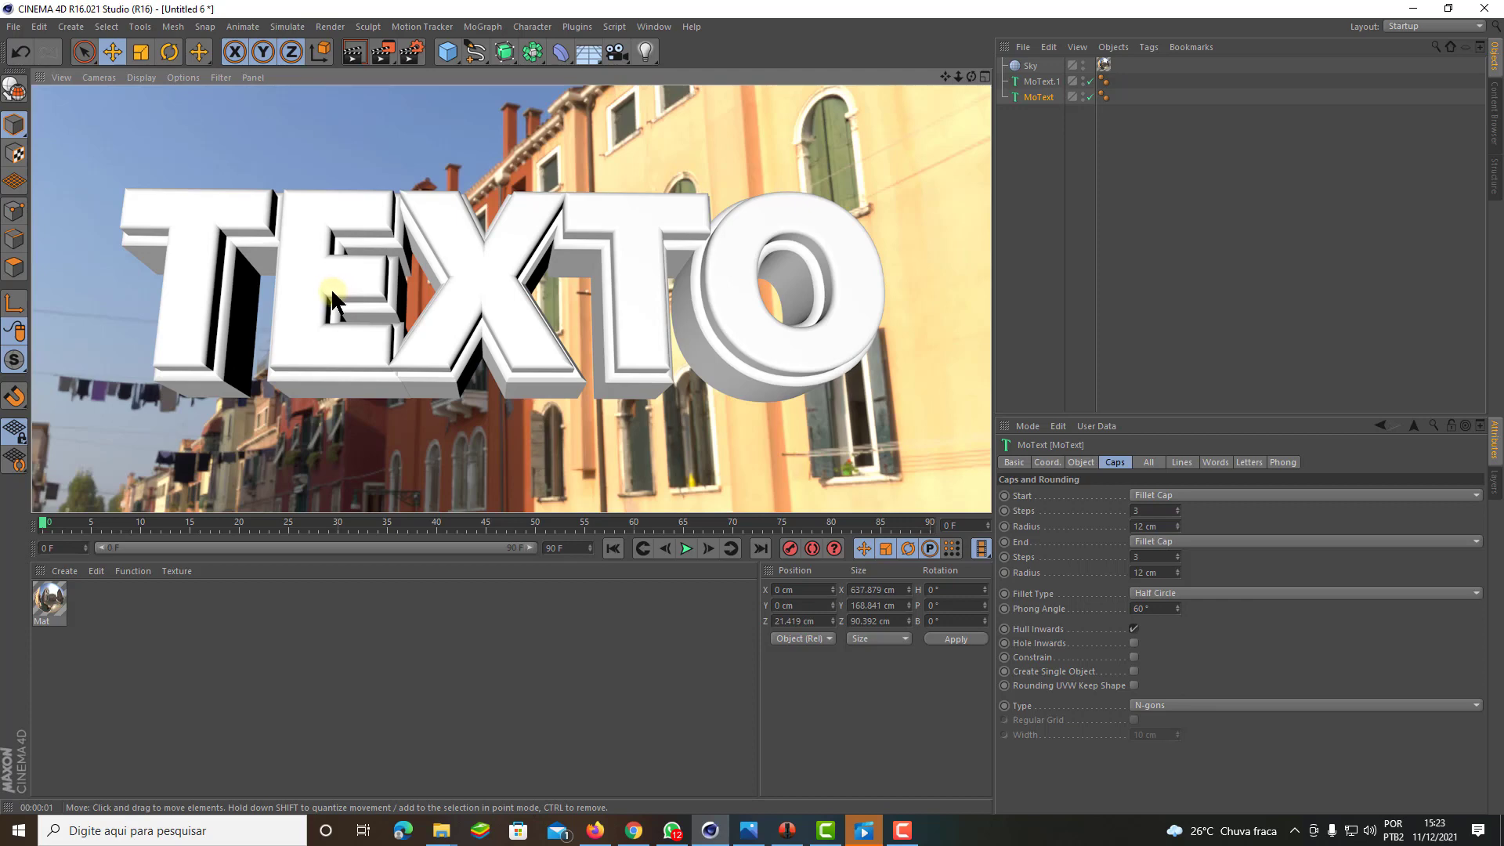
left_click(93, 618)
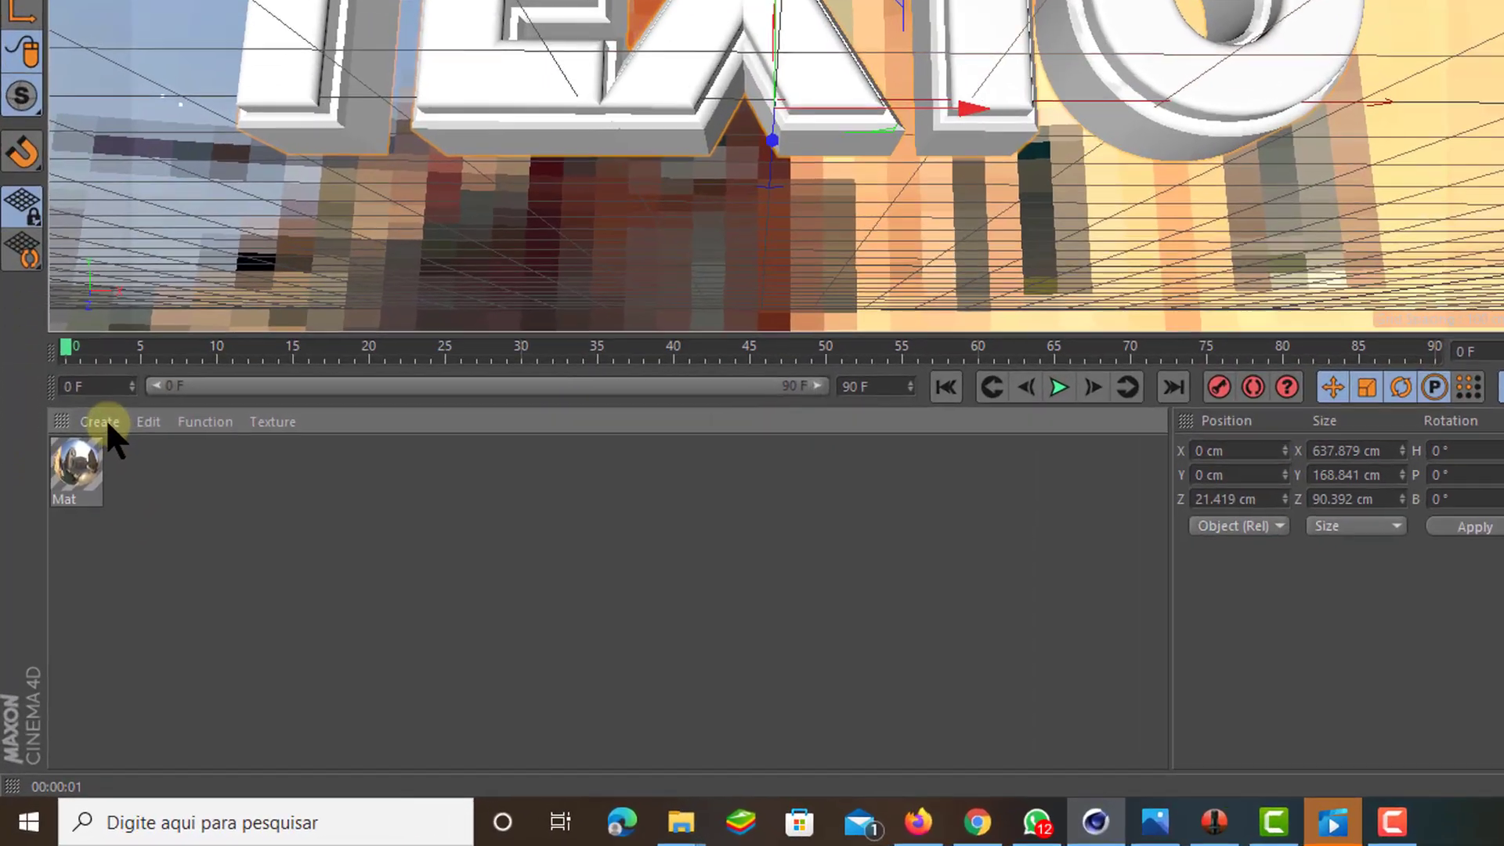
Step: Create a new material, Mat.1, and give it a red base colour
left_click(65, 571)
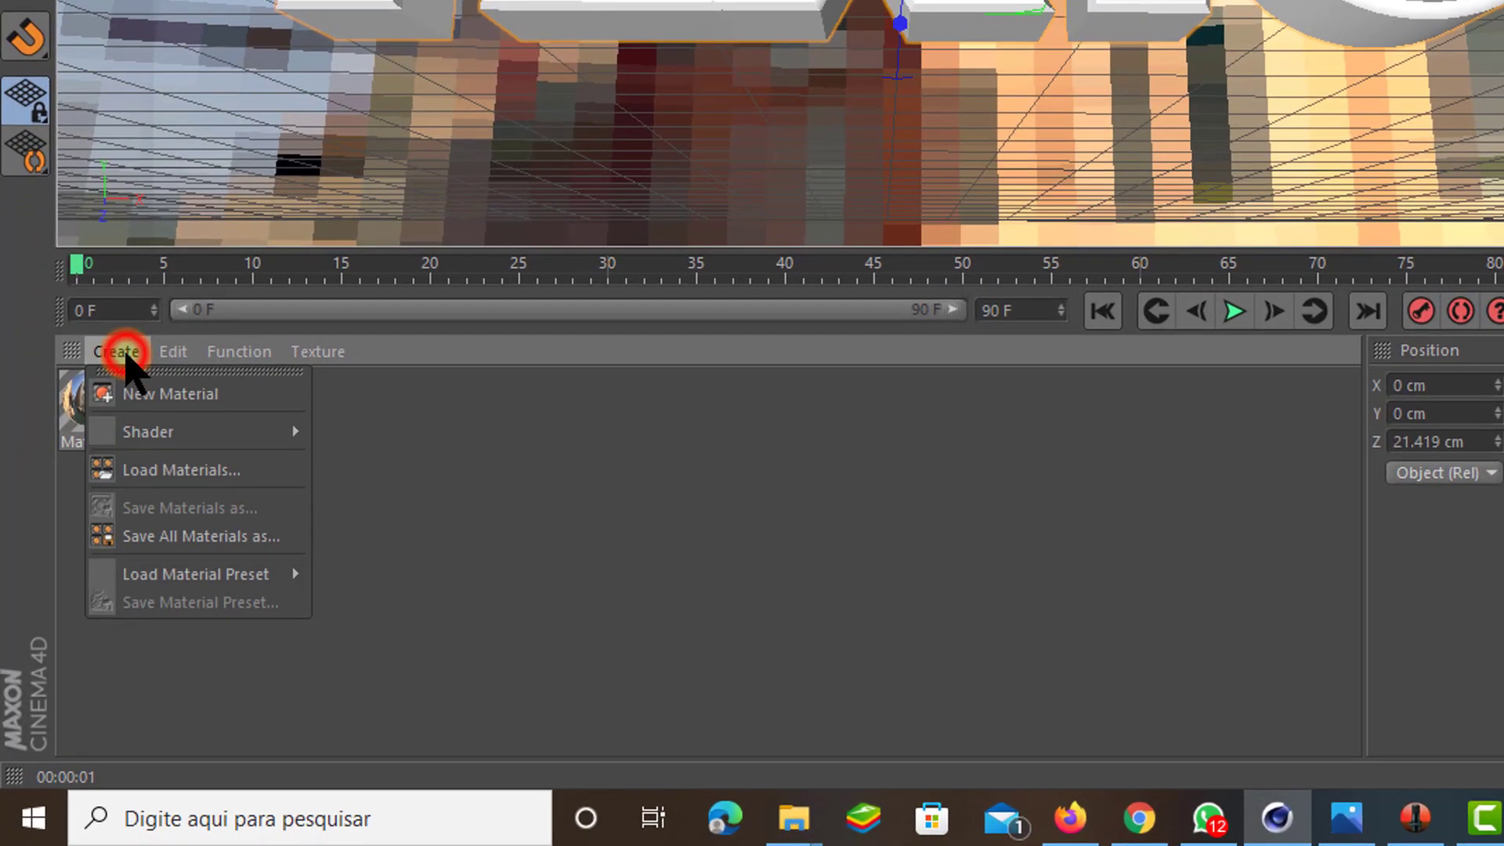
left_click(166, 394)
double_click(78, 403)
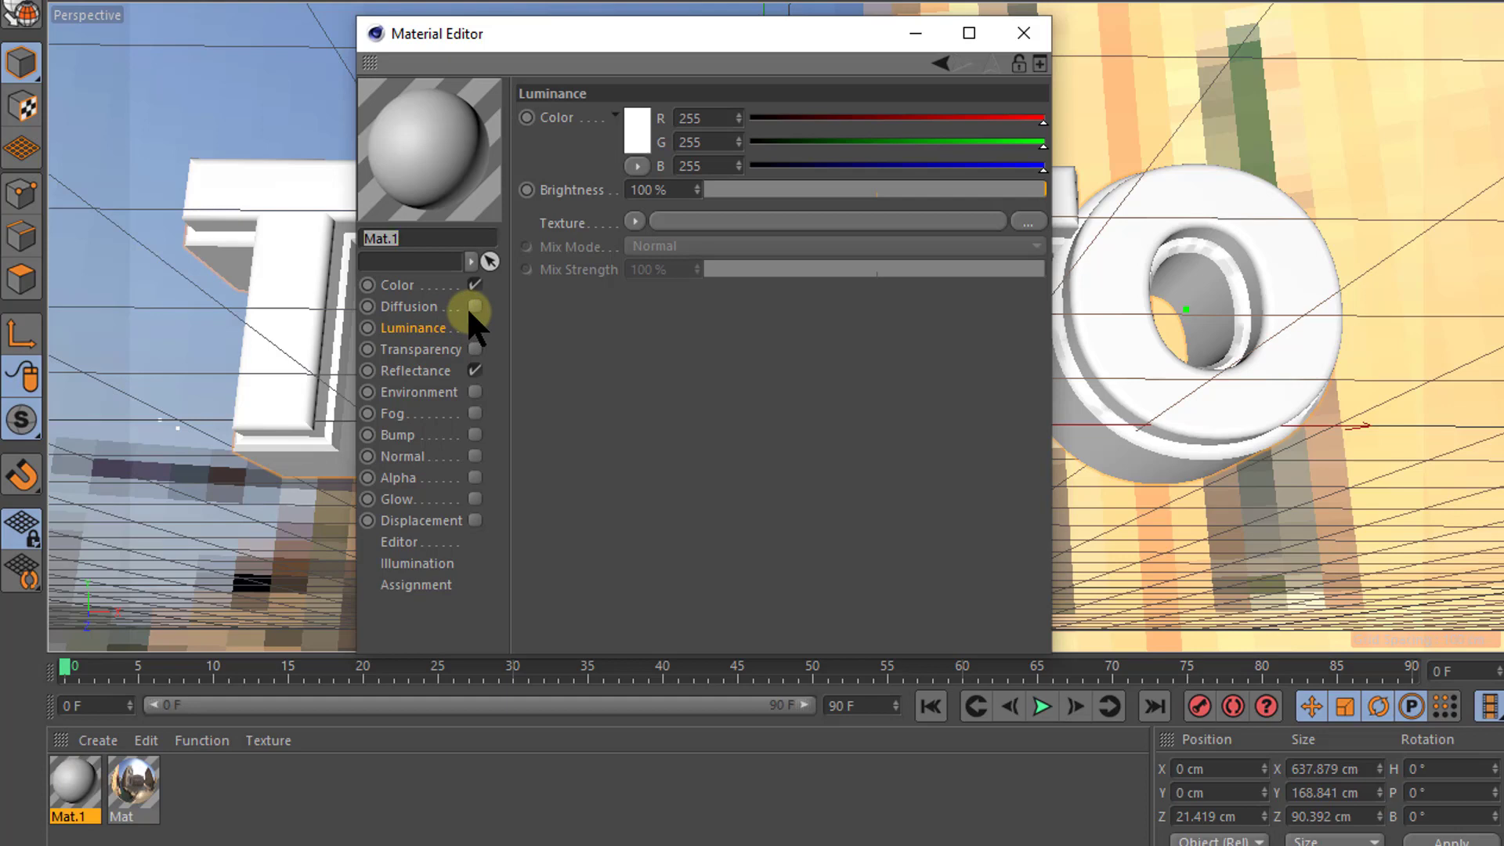
left_click(403, 288)
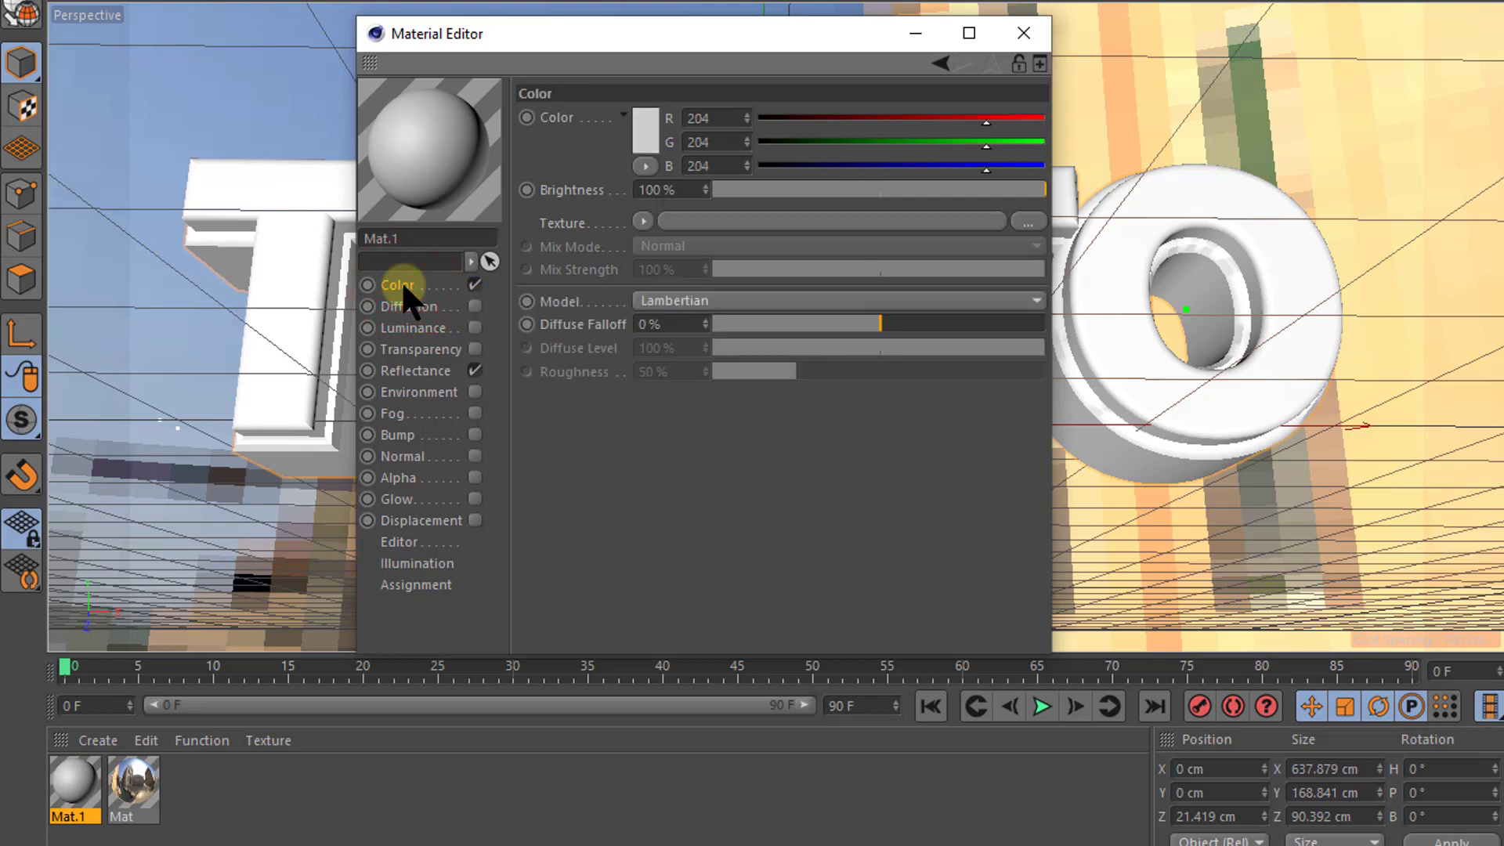
left_click(644, 131)
mouse_move(628, 133)
left_mouse_down()
mouse_move(643, 76)
mouse_move(629, 72)
left_mouse_up()
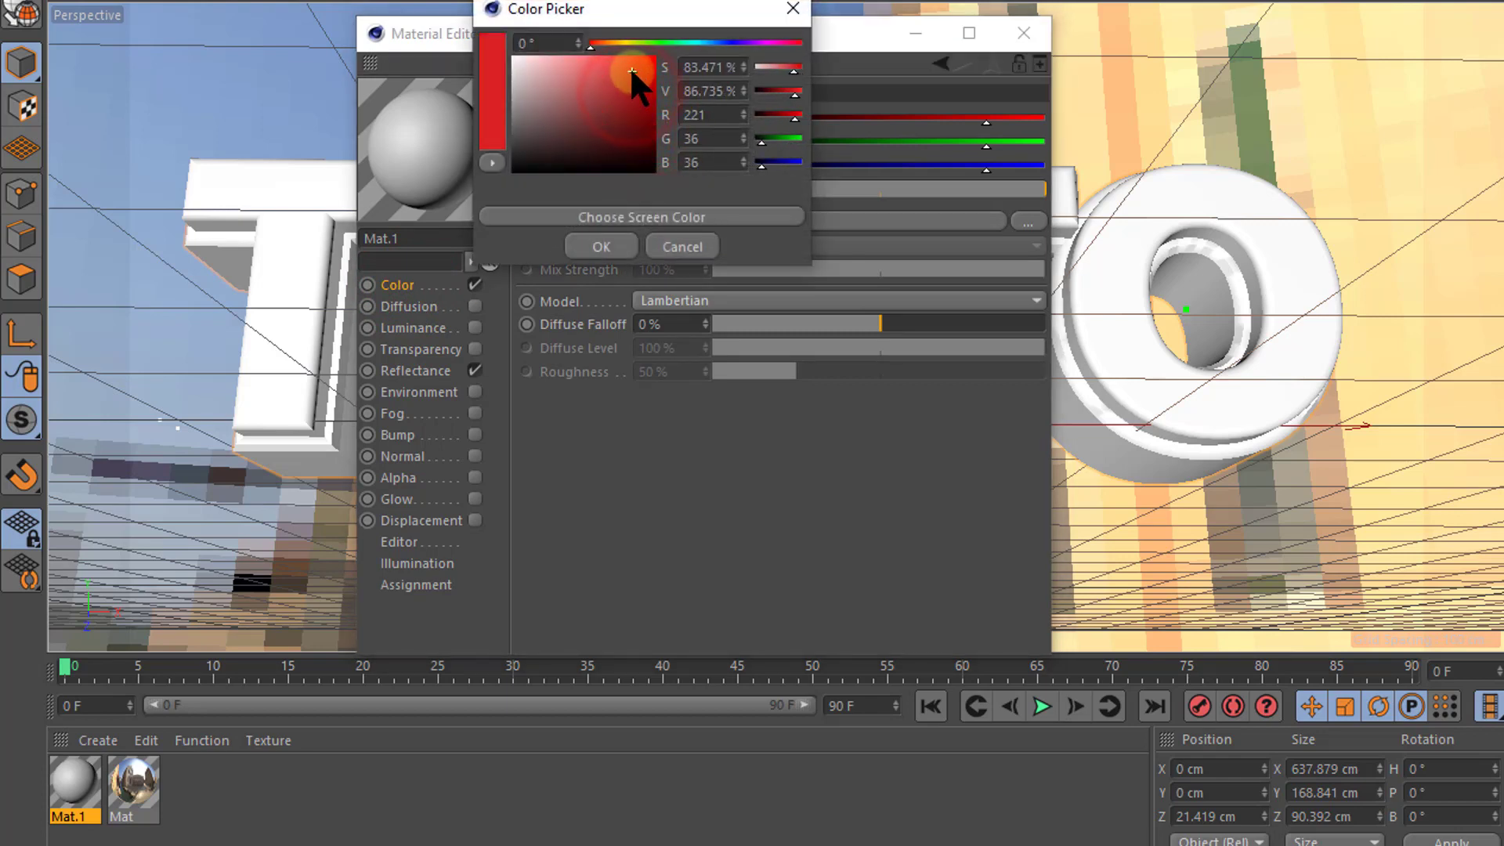
left_click(602, 246)
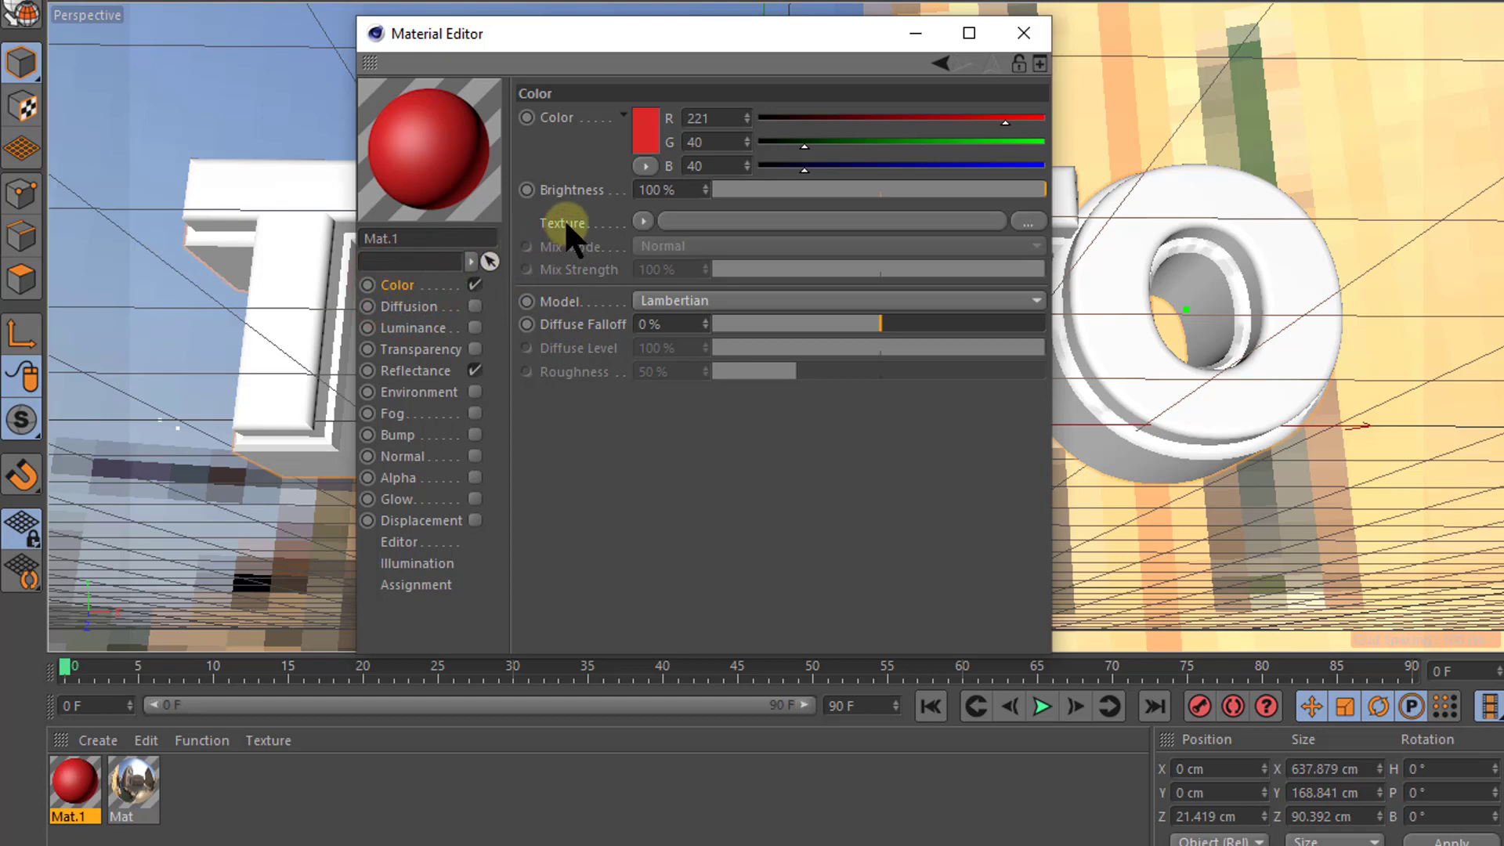
Step: Use the Metal surface shader as Mat.1's colour texture
left_click(644, 221)
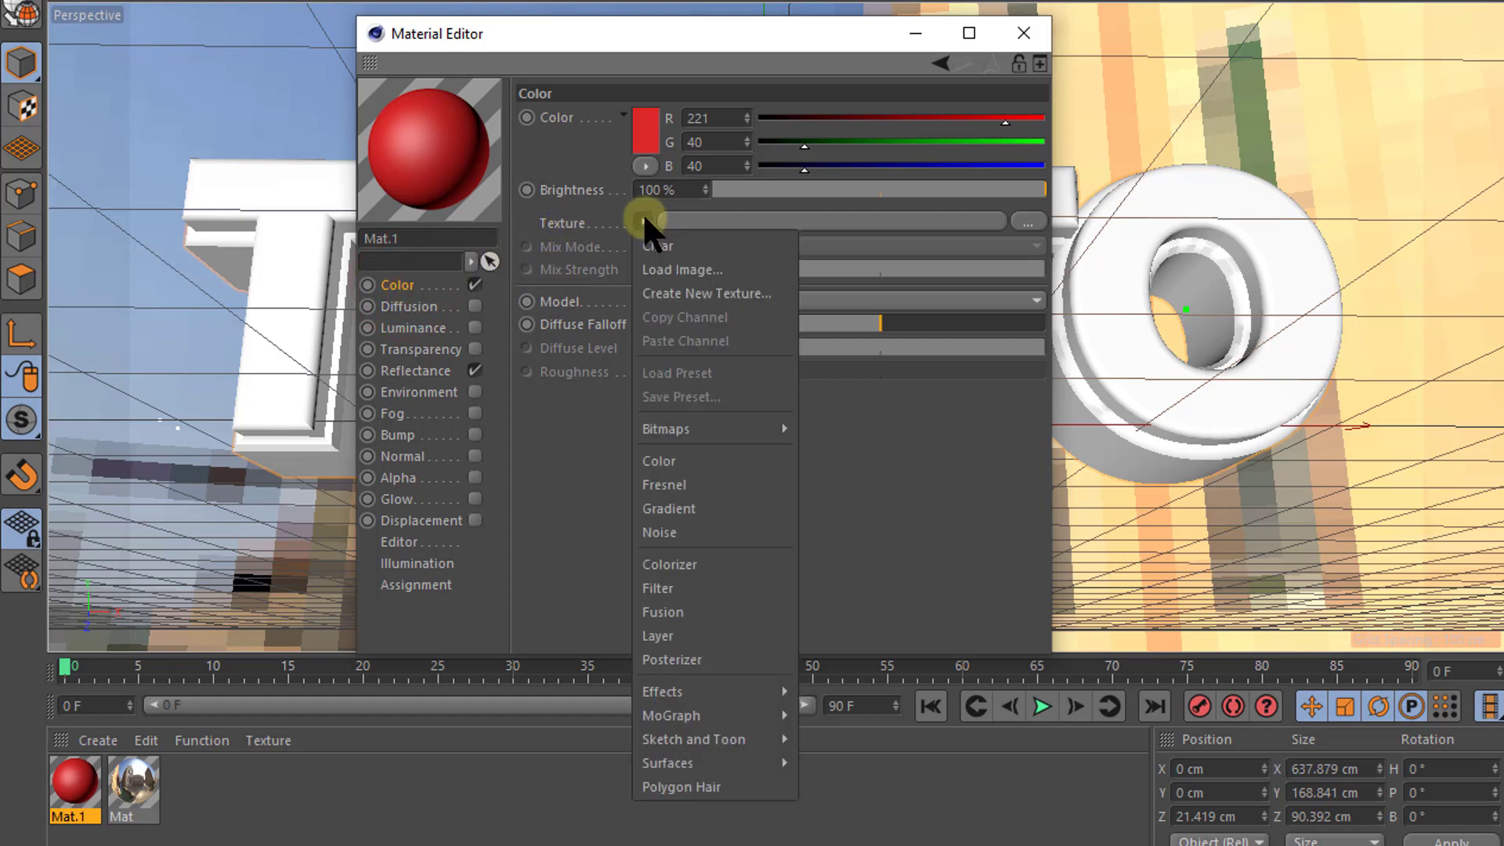
left_click(643, 221)
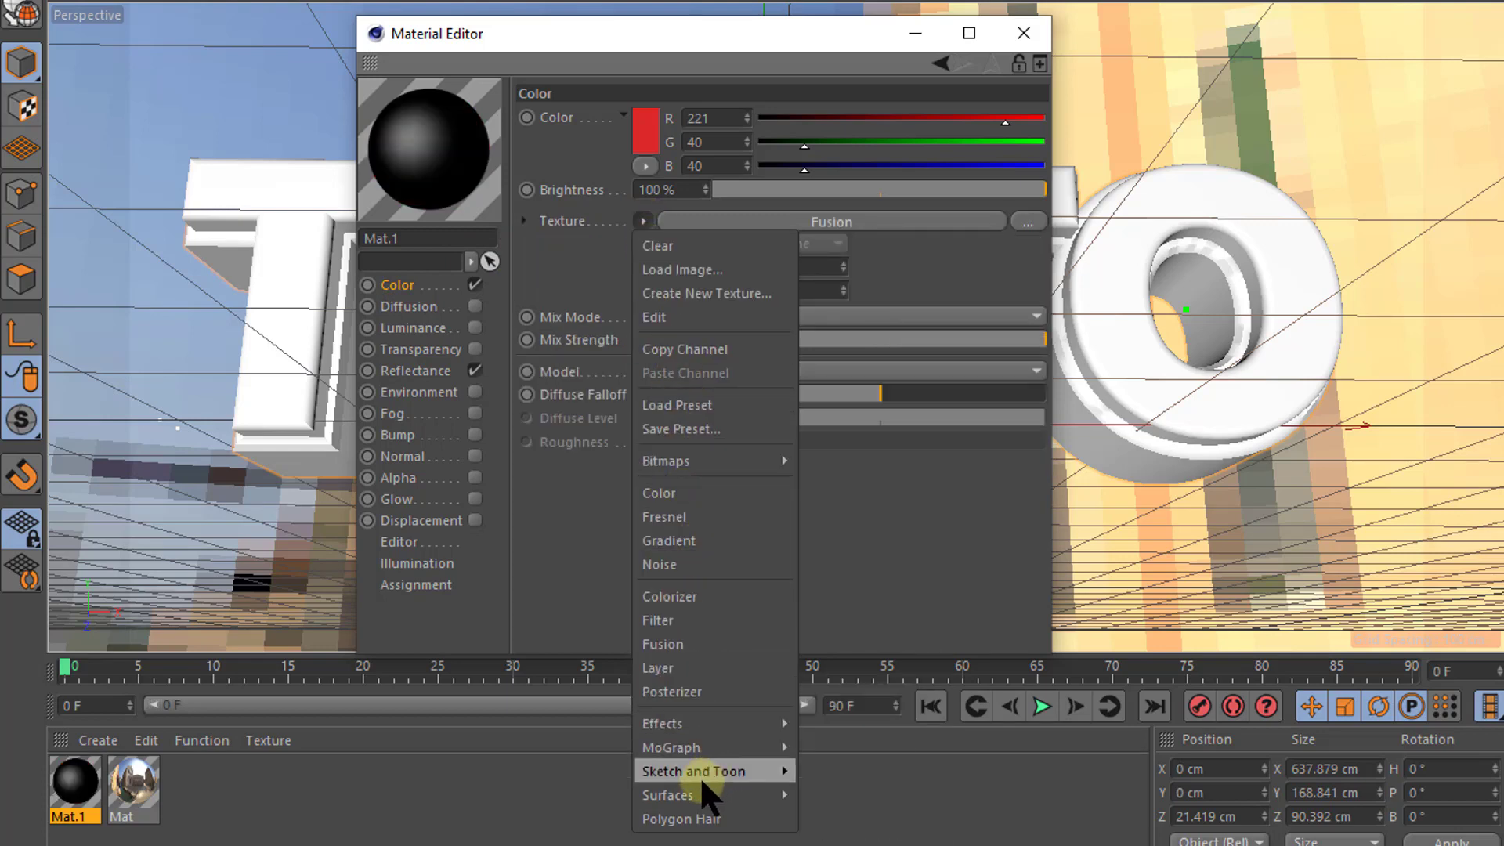
mouse_move(668, 763)
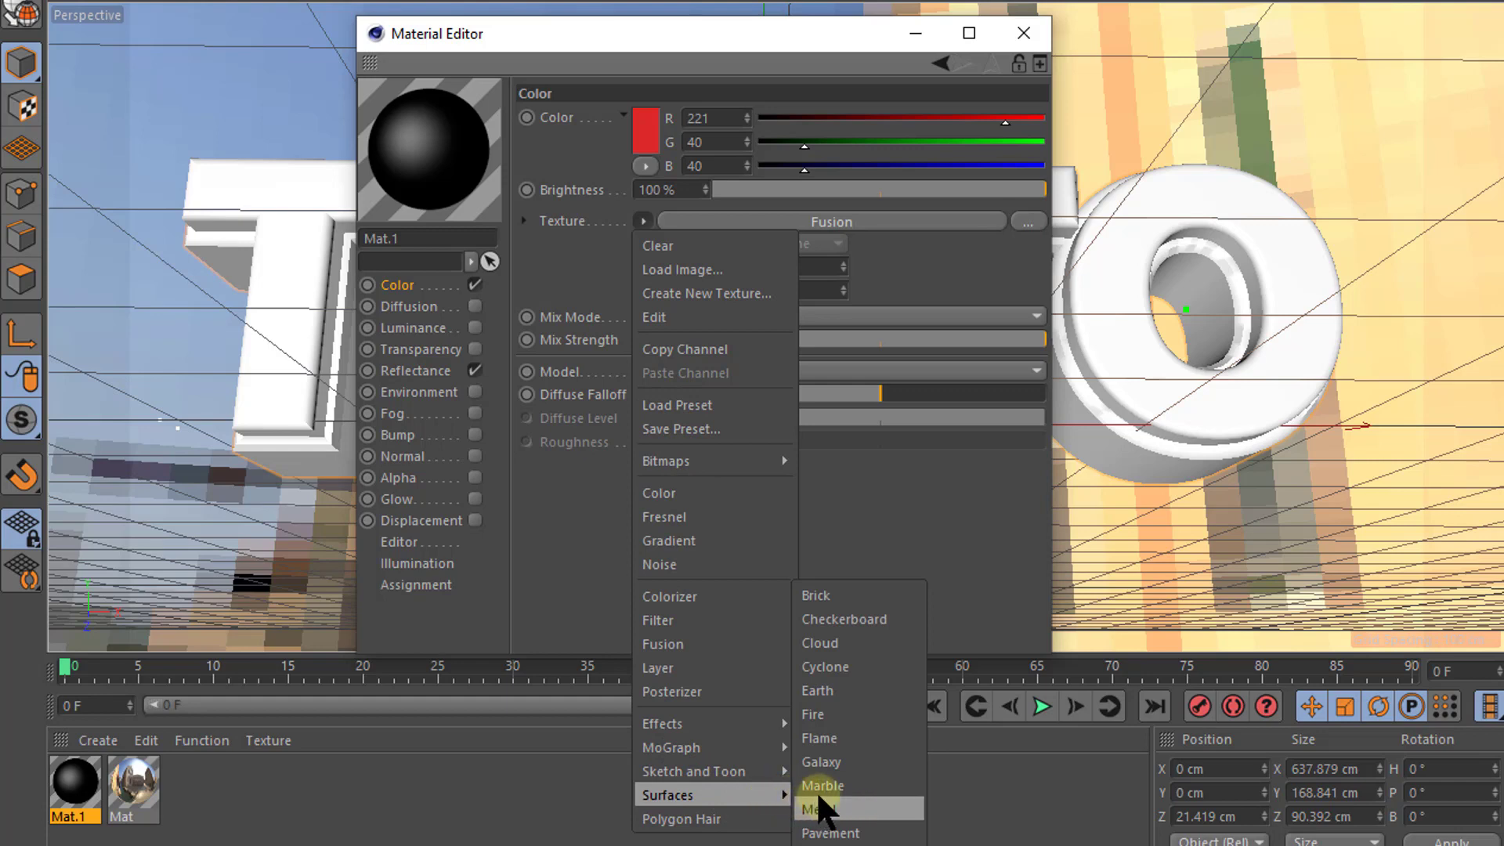
left_click(826, 801)
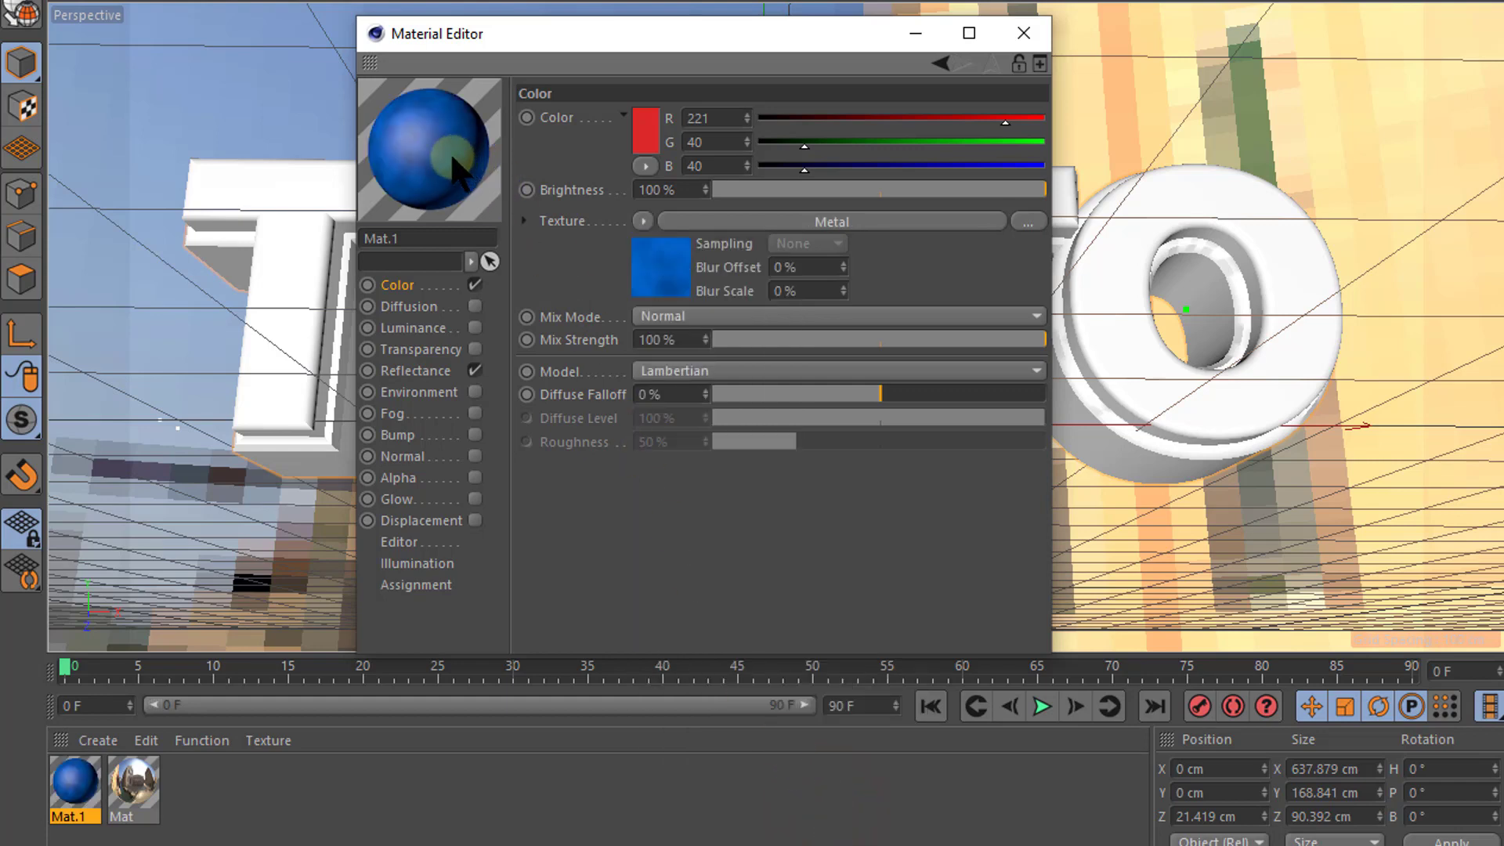
left_click(654, 258)
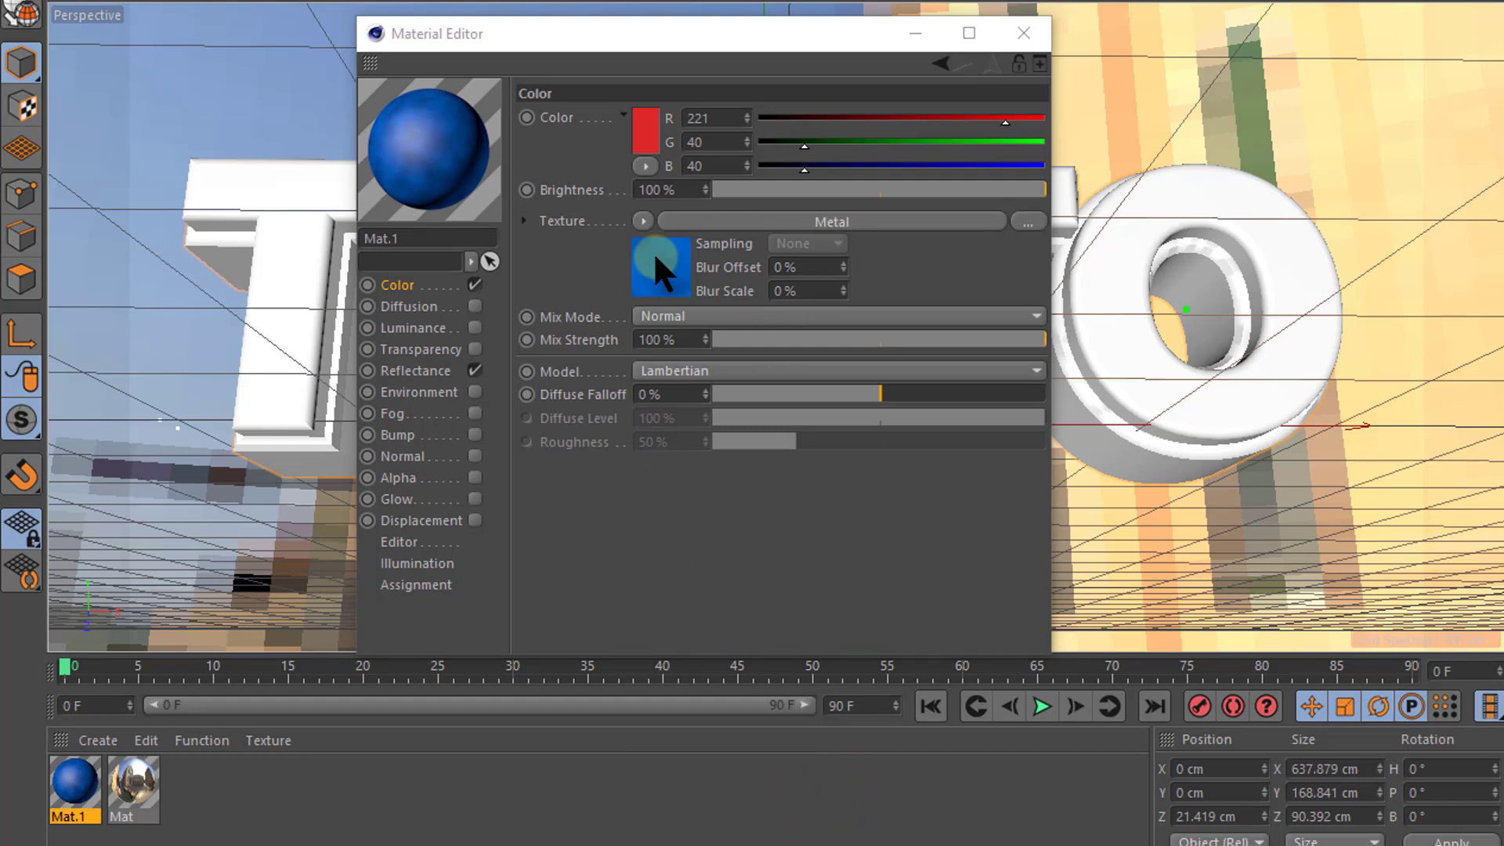
left_click(658, 251)
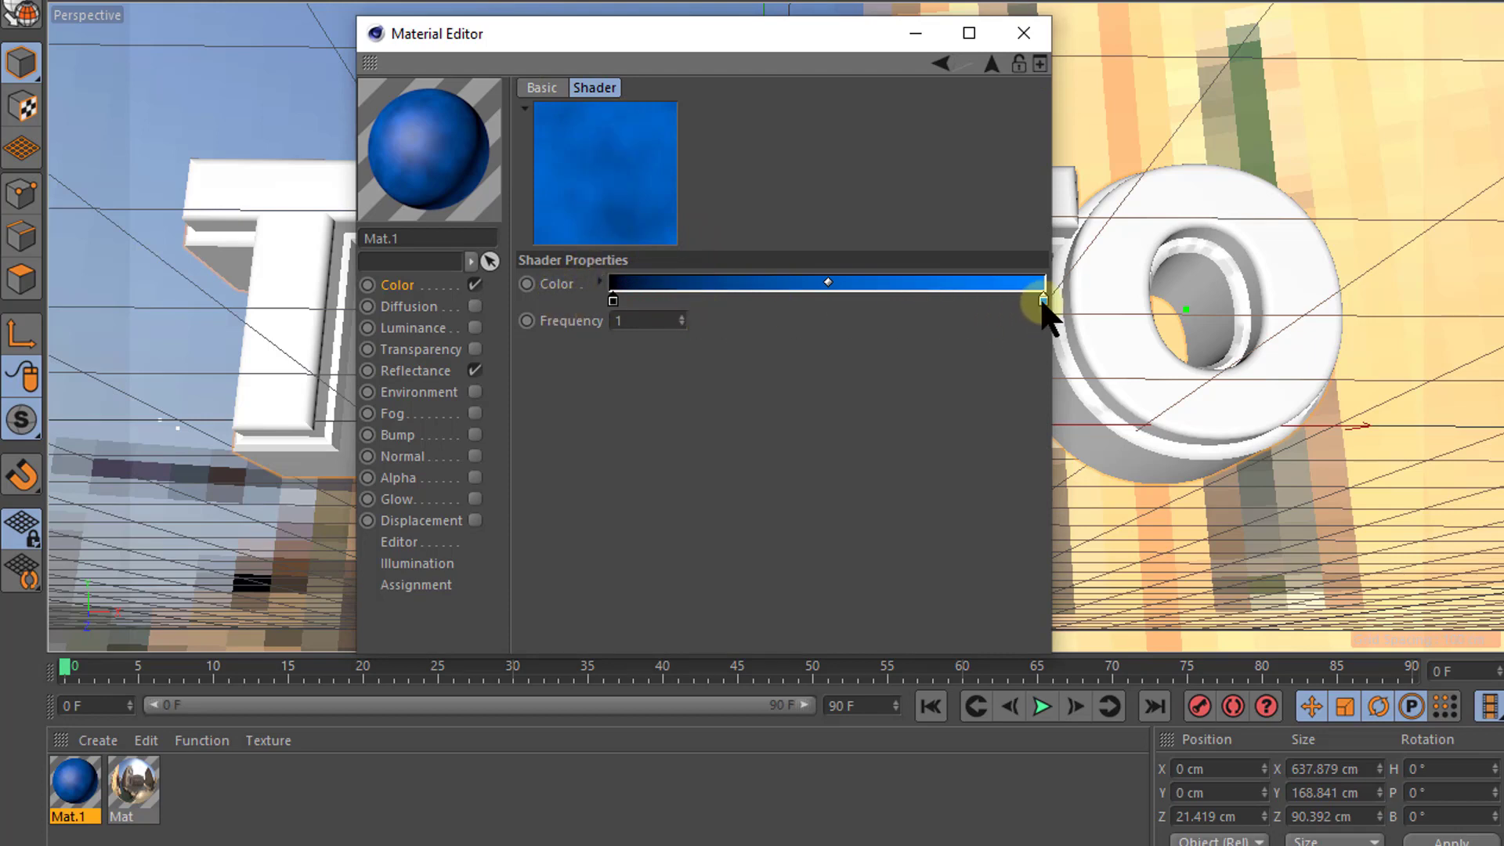
Step: Set the Metal gradient's left end to dark red
double_click(612, 300)
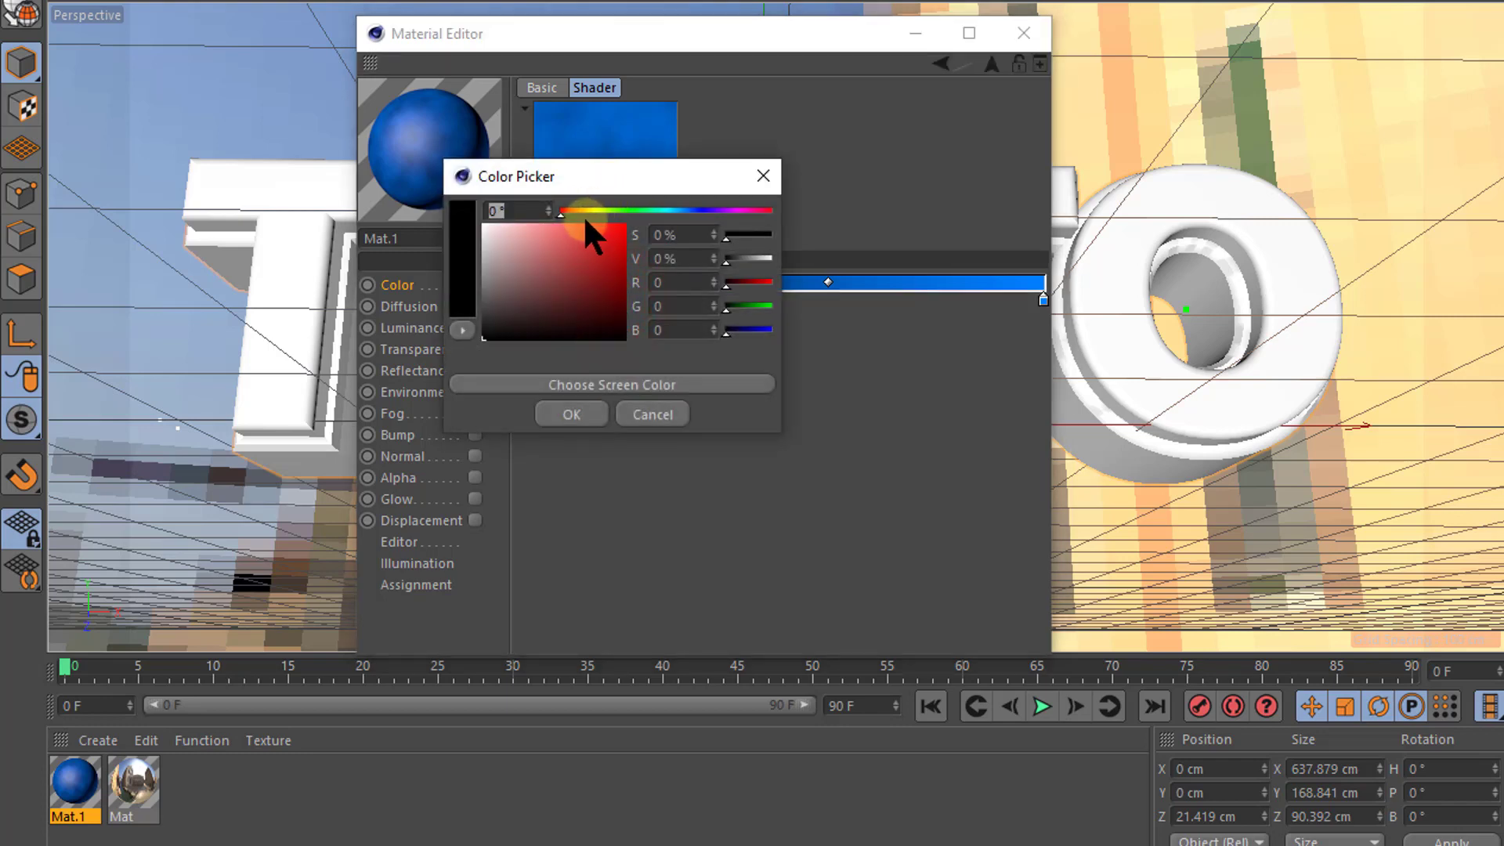
left_click(608, 244)
left_click_drag(607, 236, 607, 222)
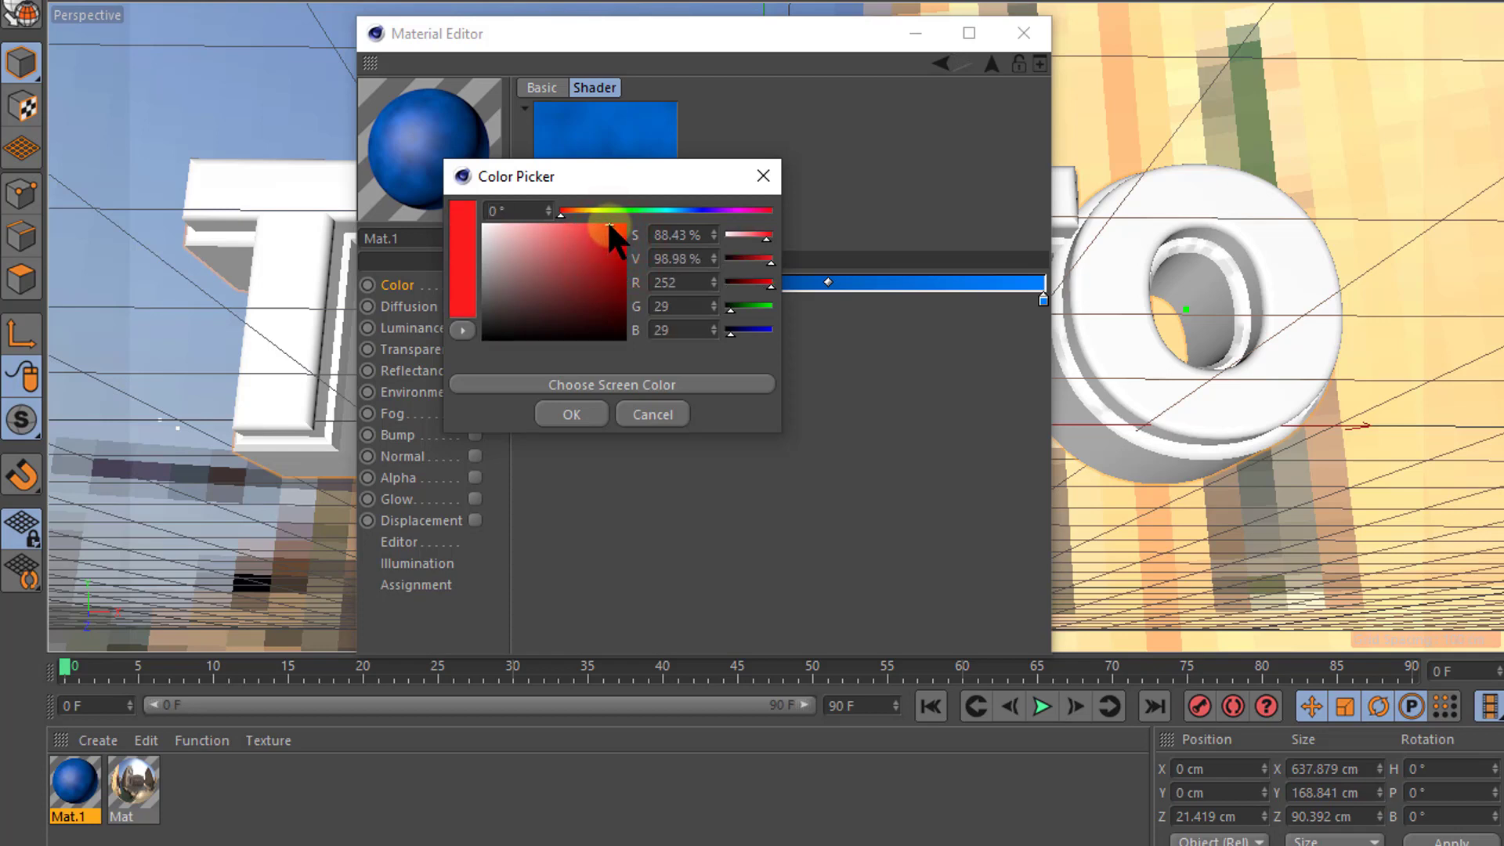
left_click_drag(608, 192, 1181, 14)
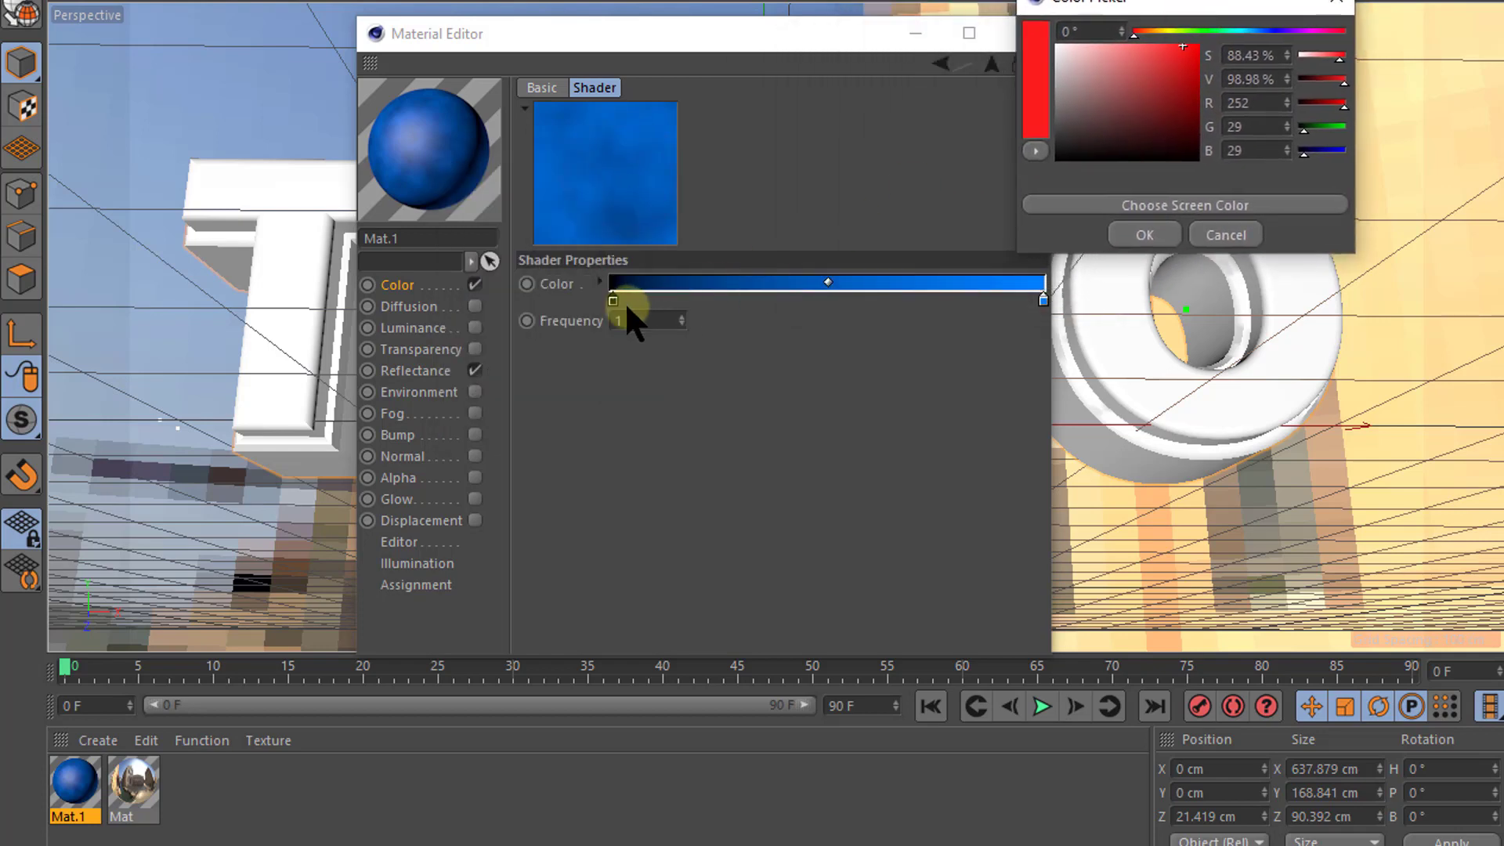
left_click(615, 297)
left_click_drag(1172, 66, 1195, 145)
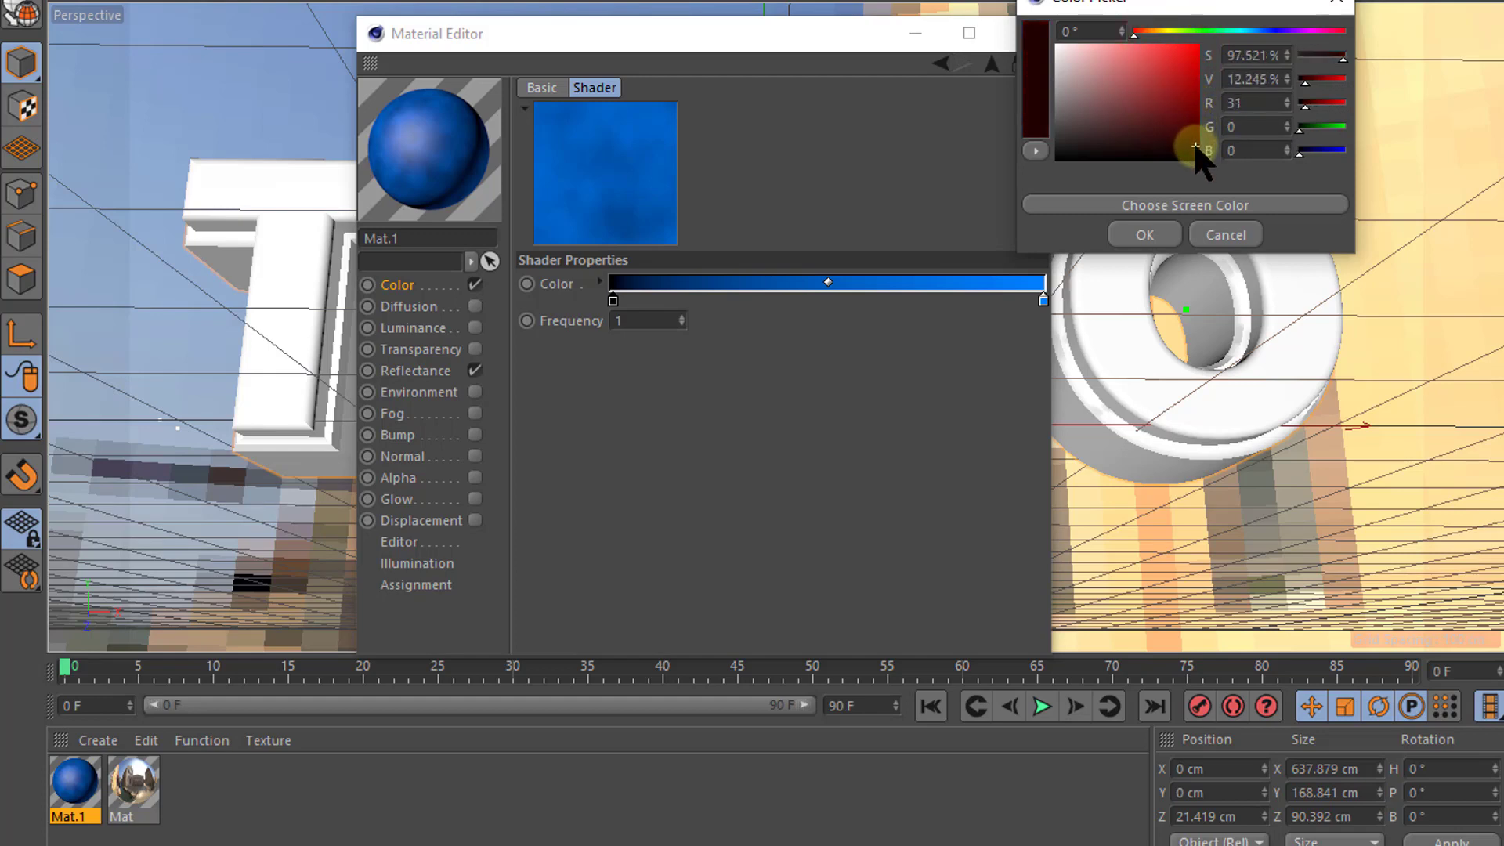
left_click(1139, 229)
left_click(1042, 302)
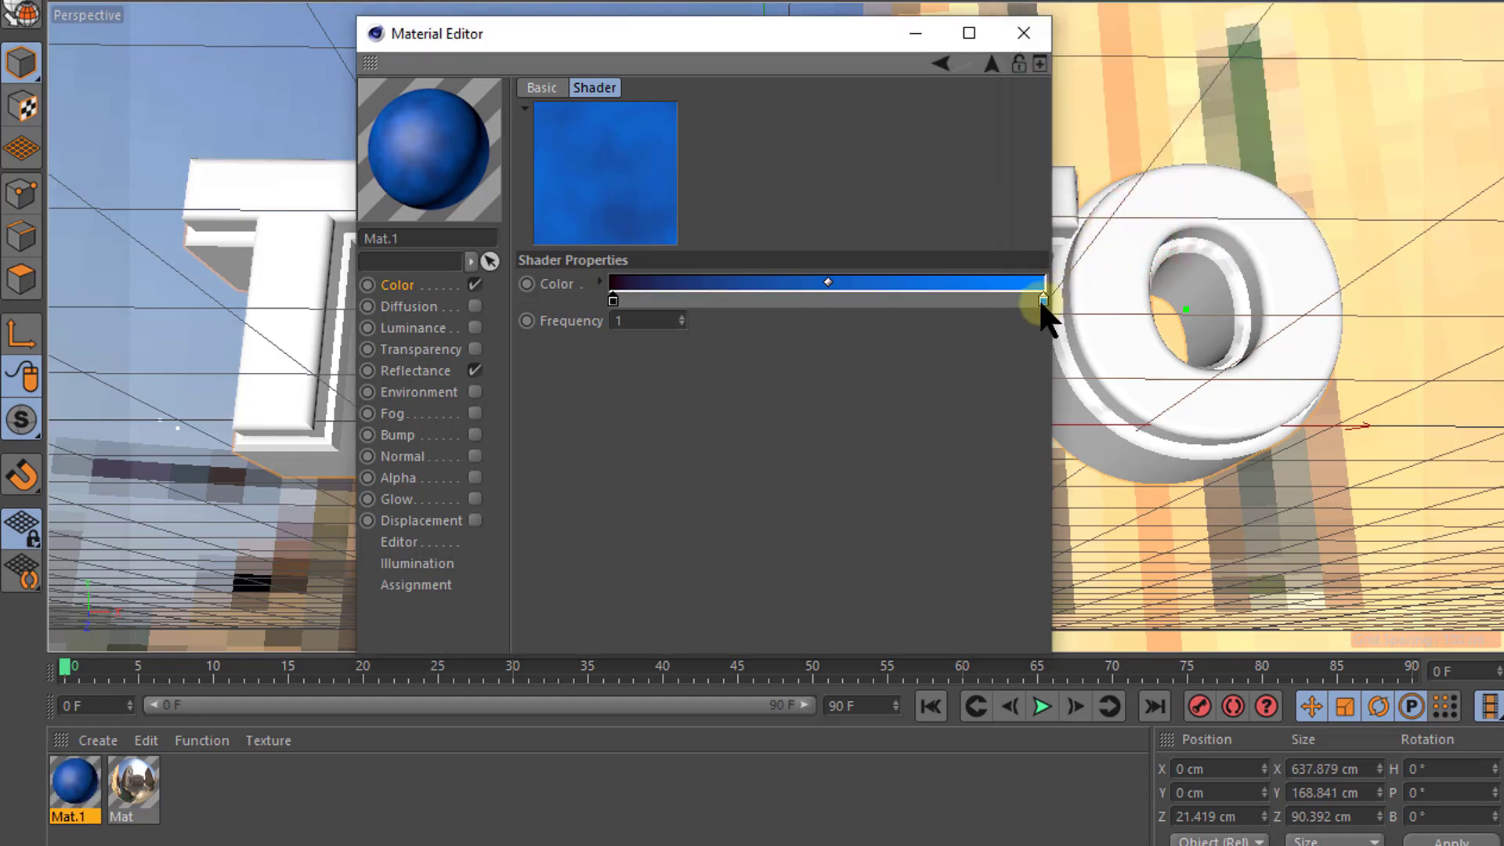
Step: Set the Metal gradient's right end to bright red
left_click(1041, 302)
double_click(1041, 302)
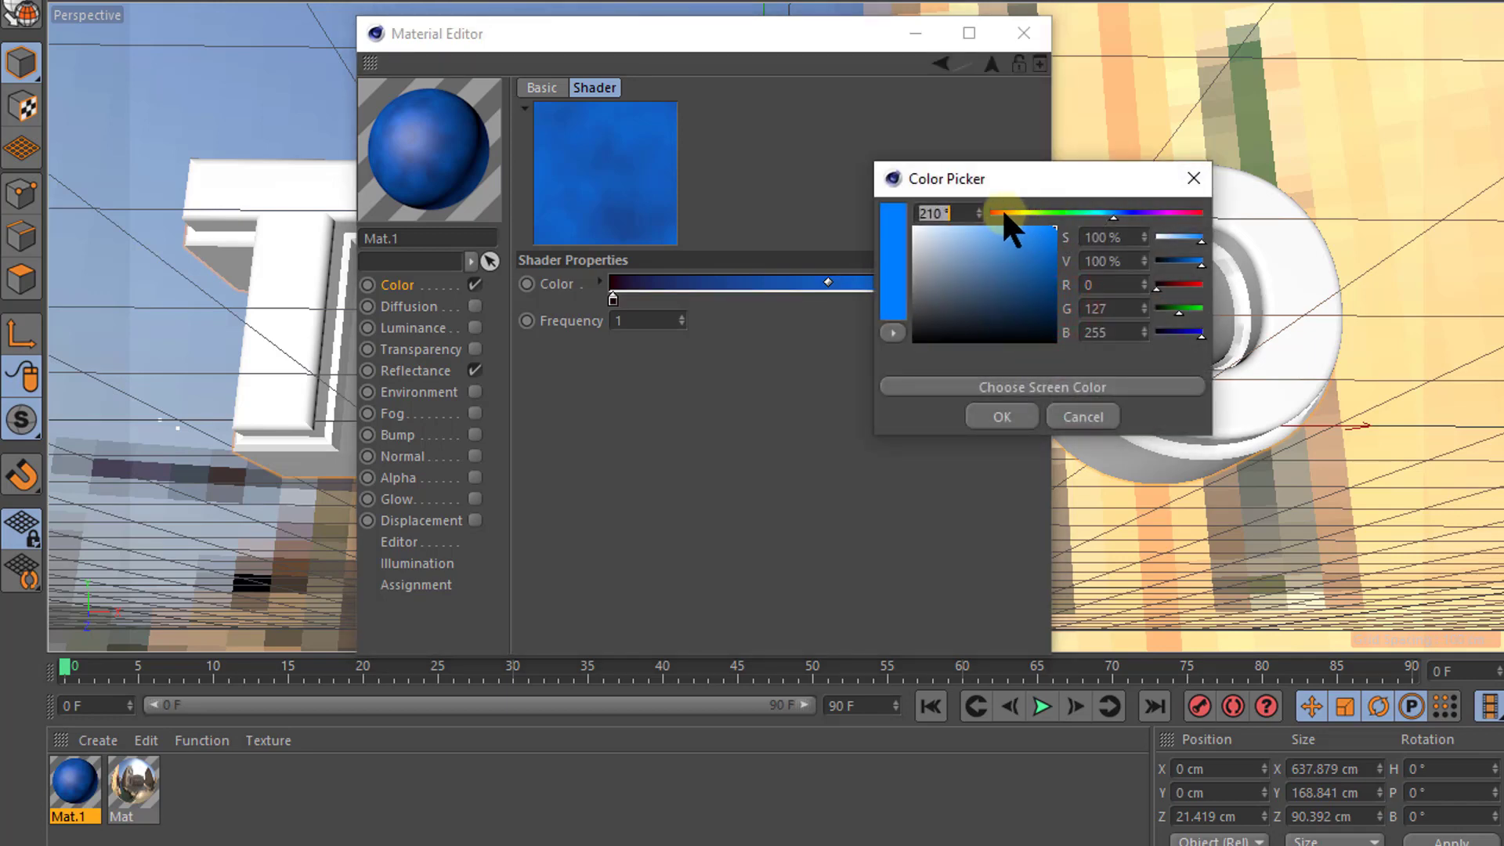
mouse_move(999, 213)
left_mouse_down()
mouse_move(1033, 219)
mouse_move(992, 210)
left_mouse_up()
left_click(1030, 249)
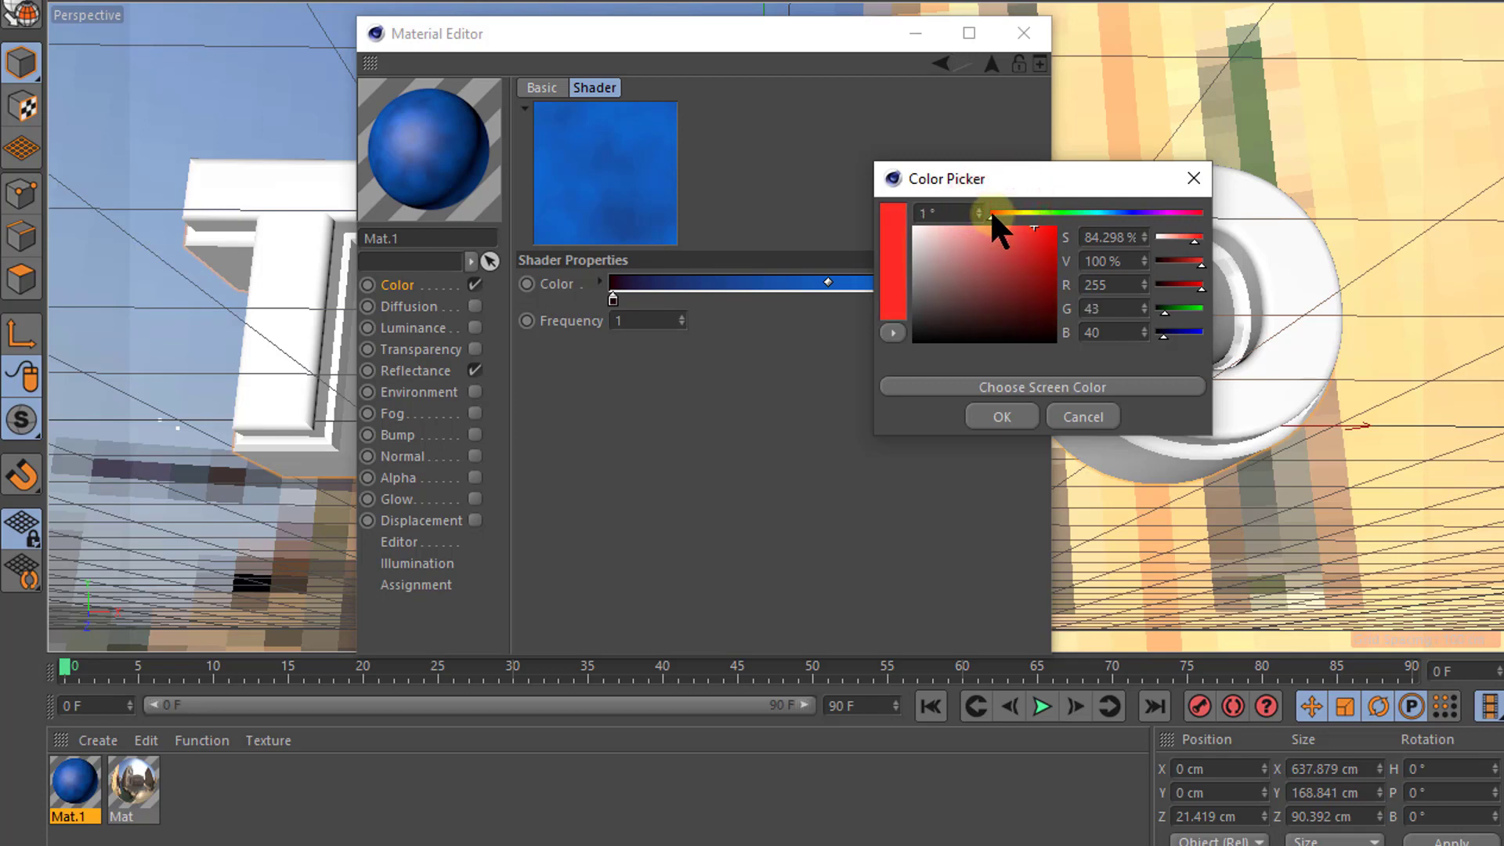
left_click(1003, 417)
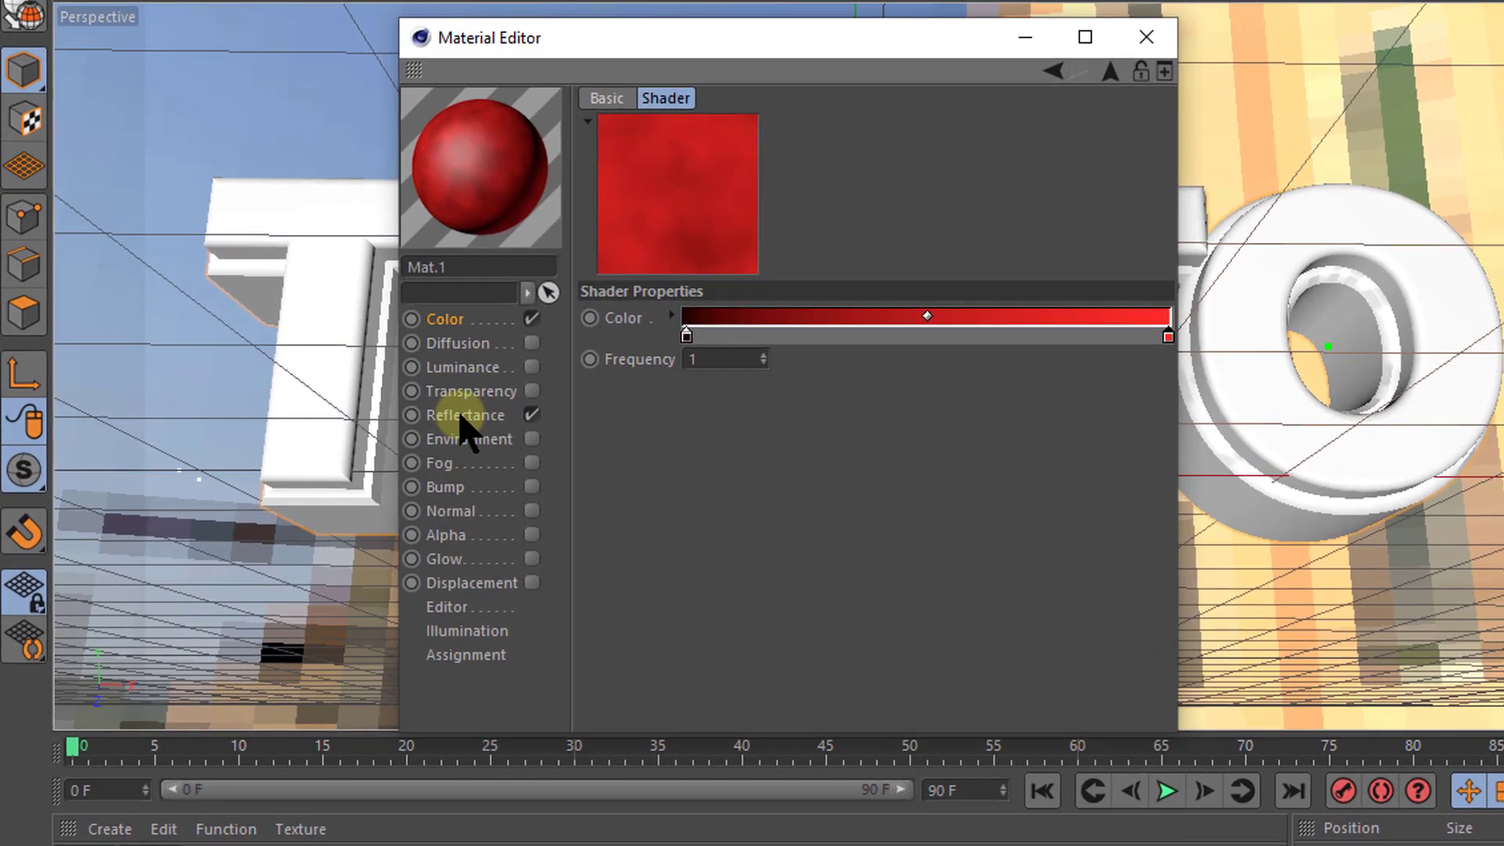
Step: Add a Beckmann reflectance layer to Mat.1 and browse textures for its Layer Color
left_click(462, 417)
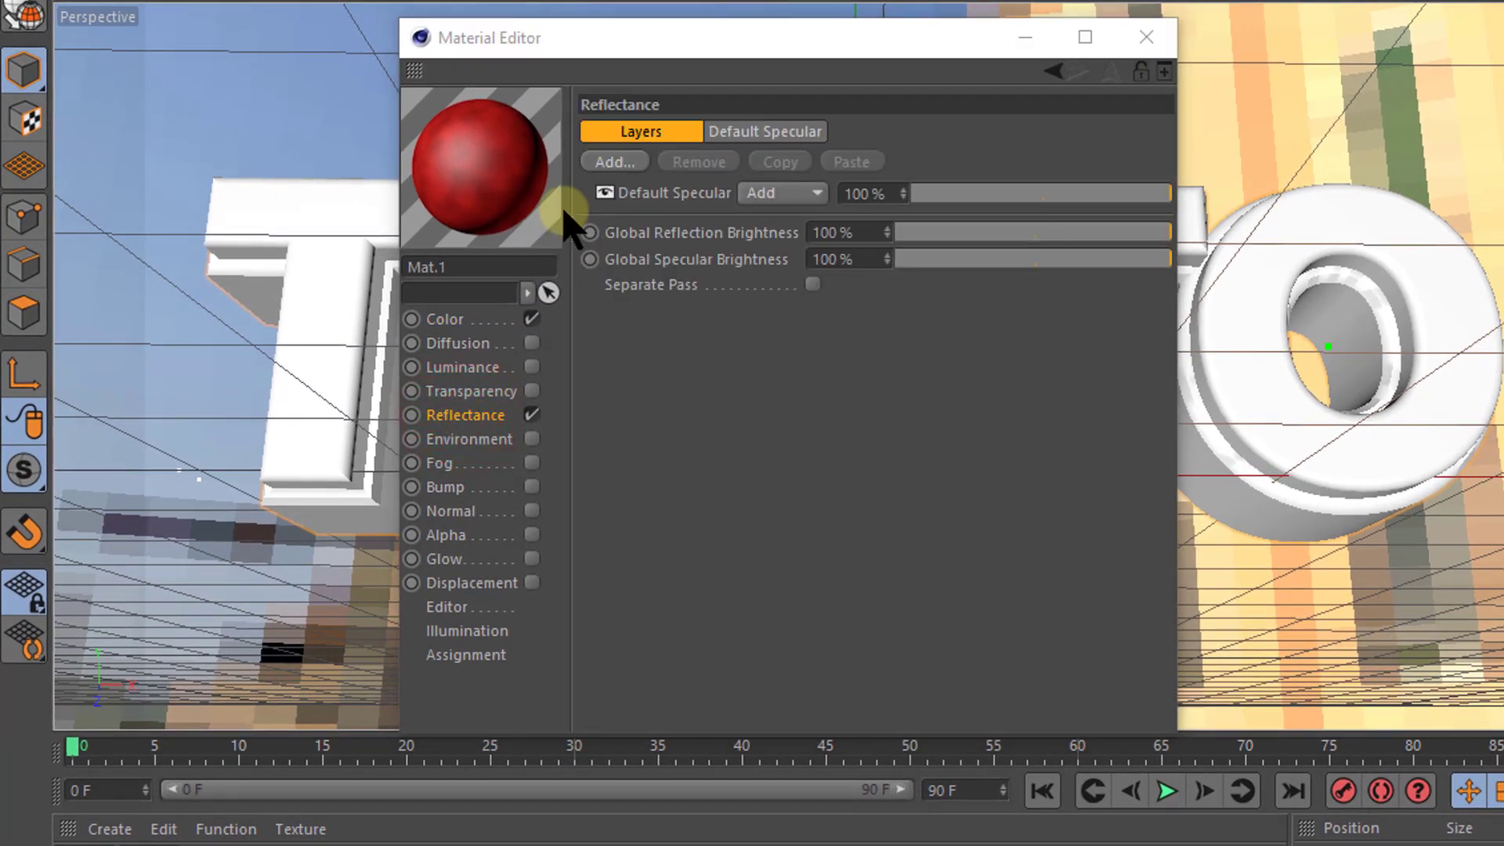
left_click(615, 163)
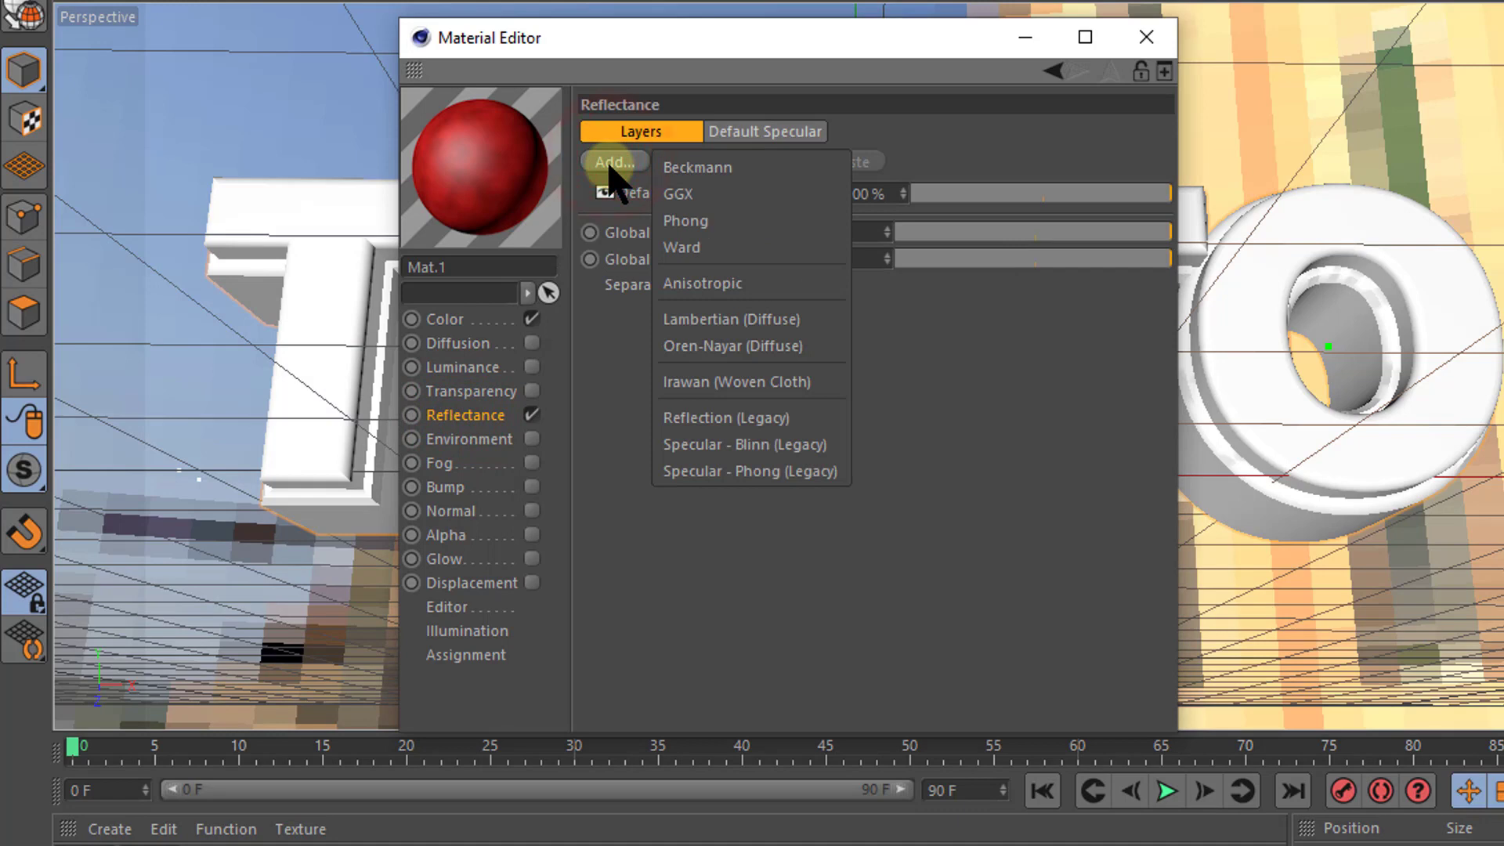
left_click(709, 168)
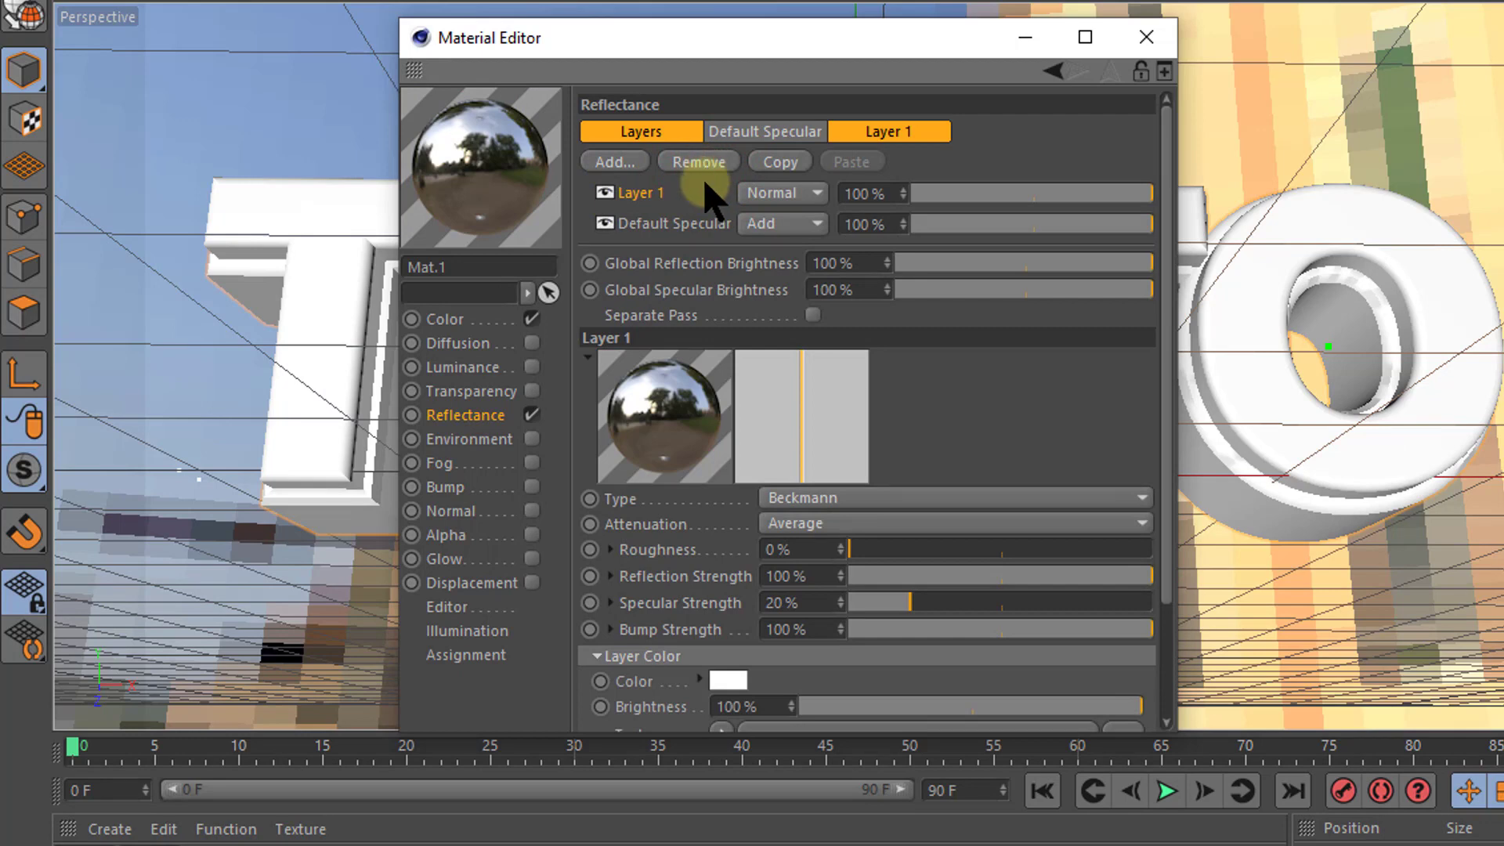
scroll(791, 470, "down", 3)
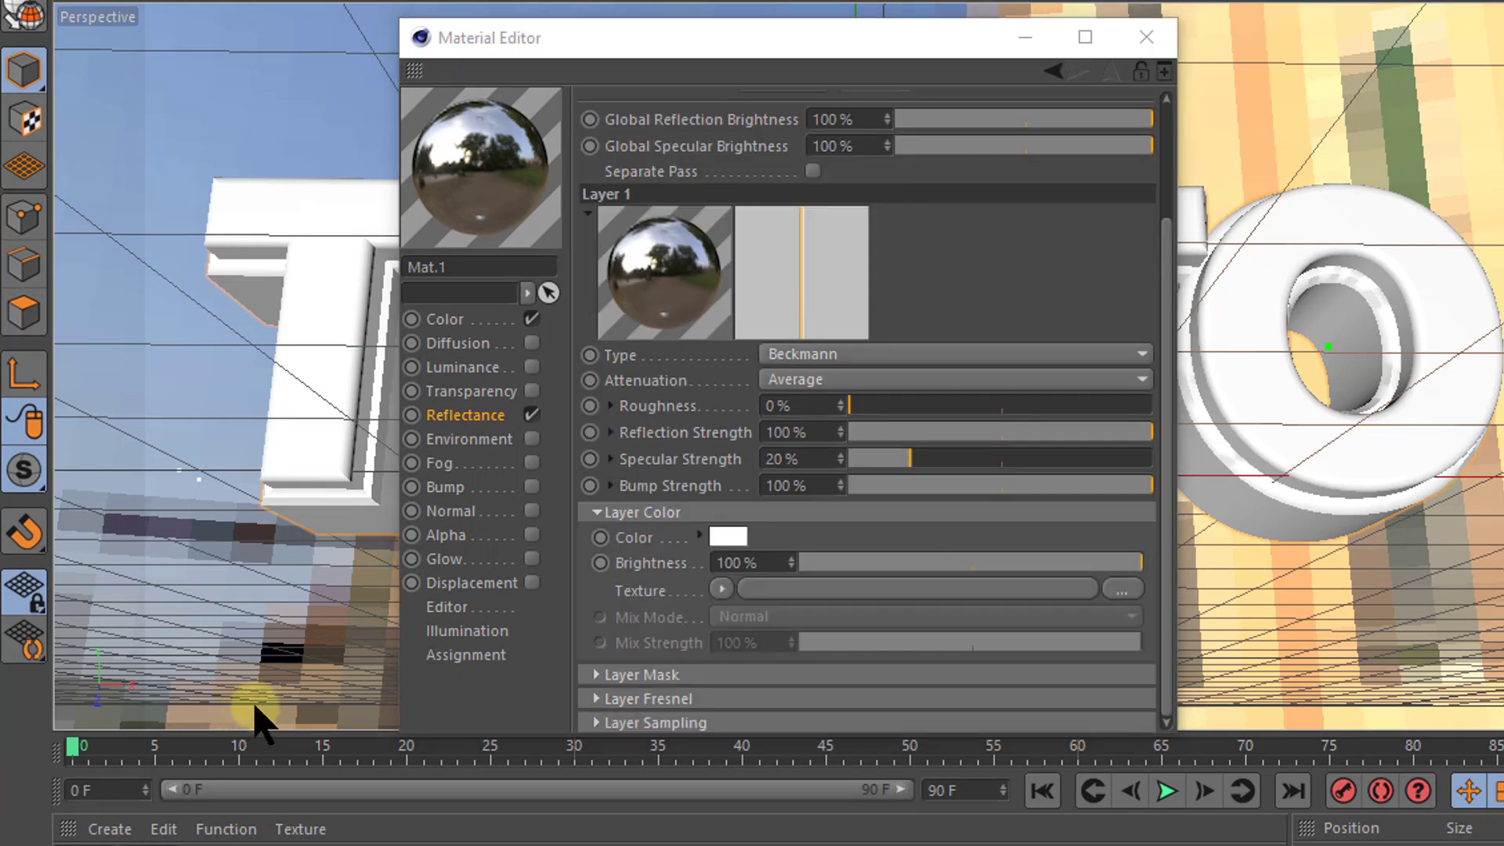
left_click(720, 589)
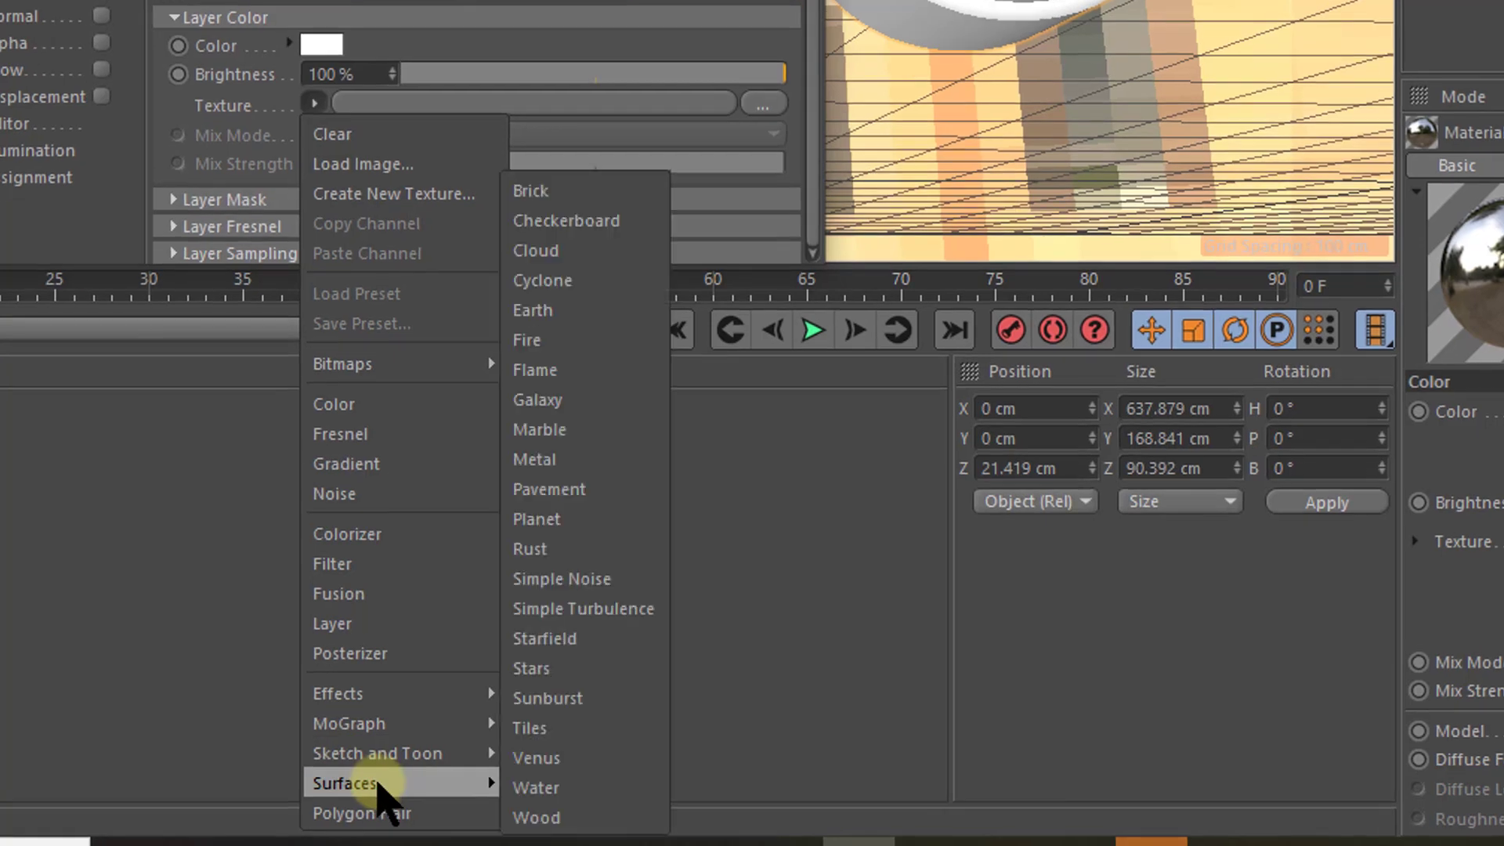
mouse_move(345, 782)
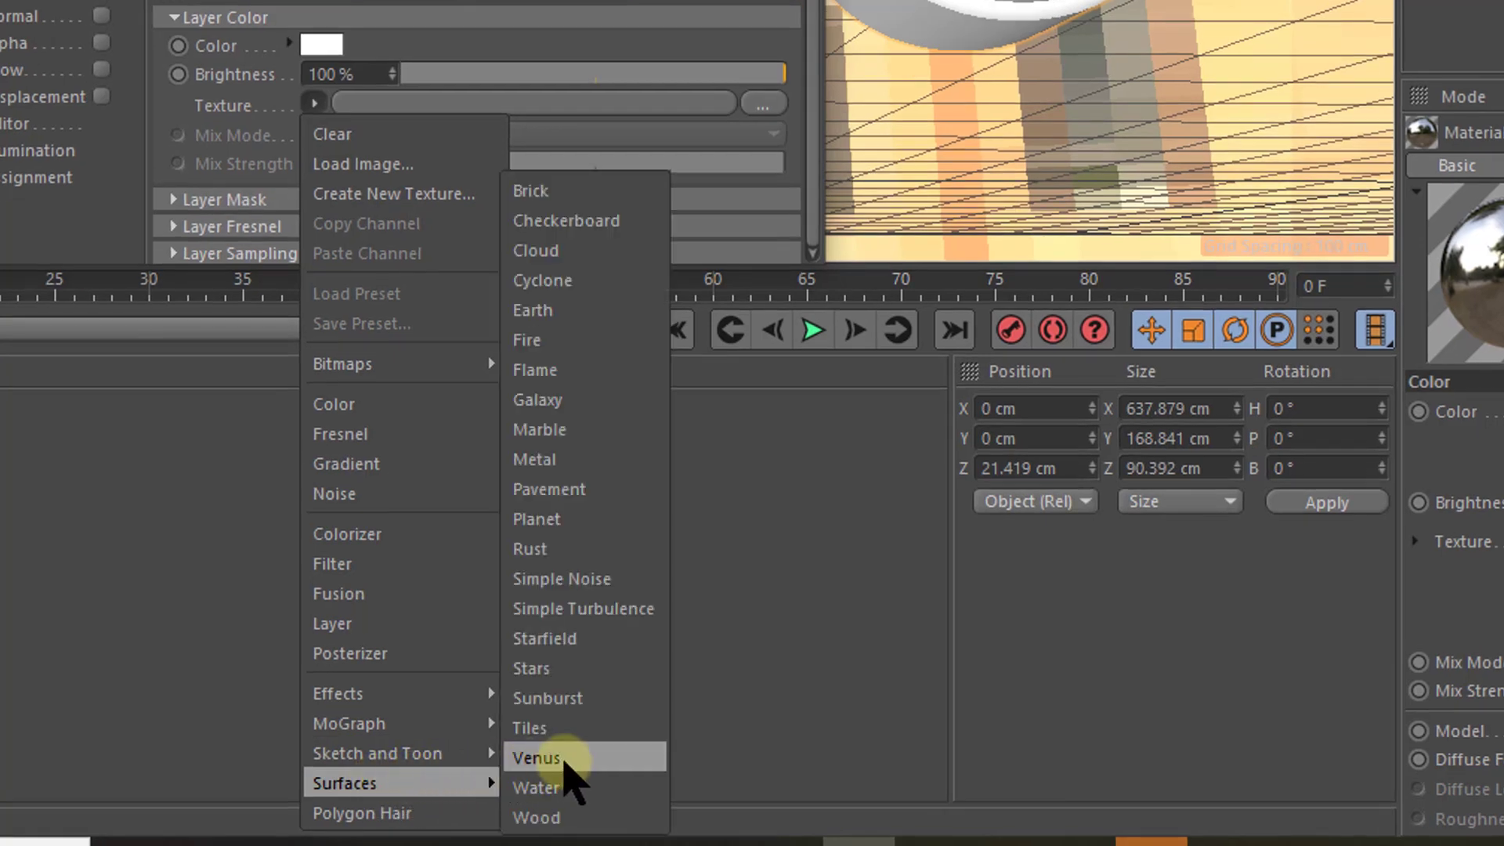
Step: Use a Metal texture for the layer colour, with the gradient's left end dark red
left_click(553, 458)
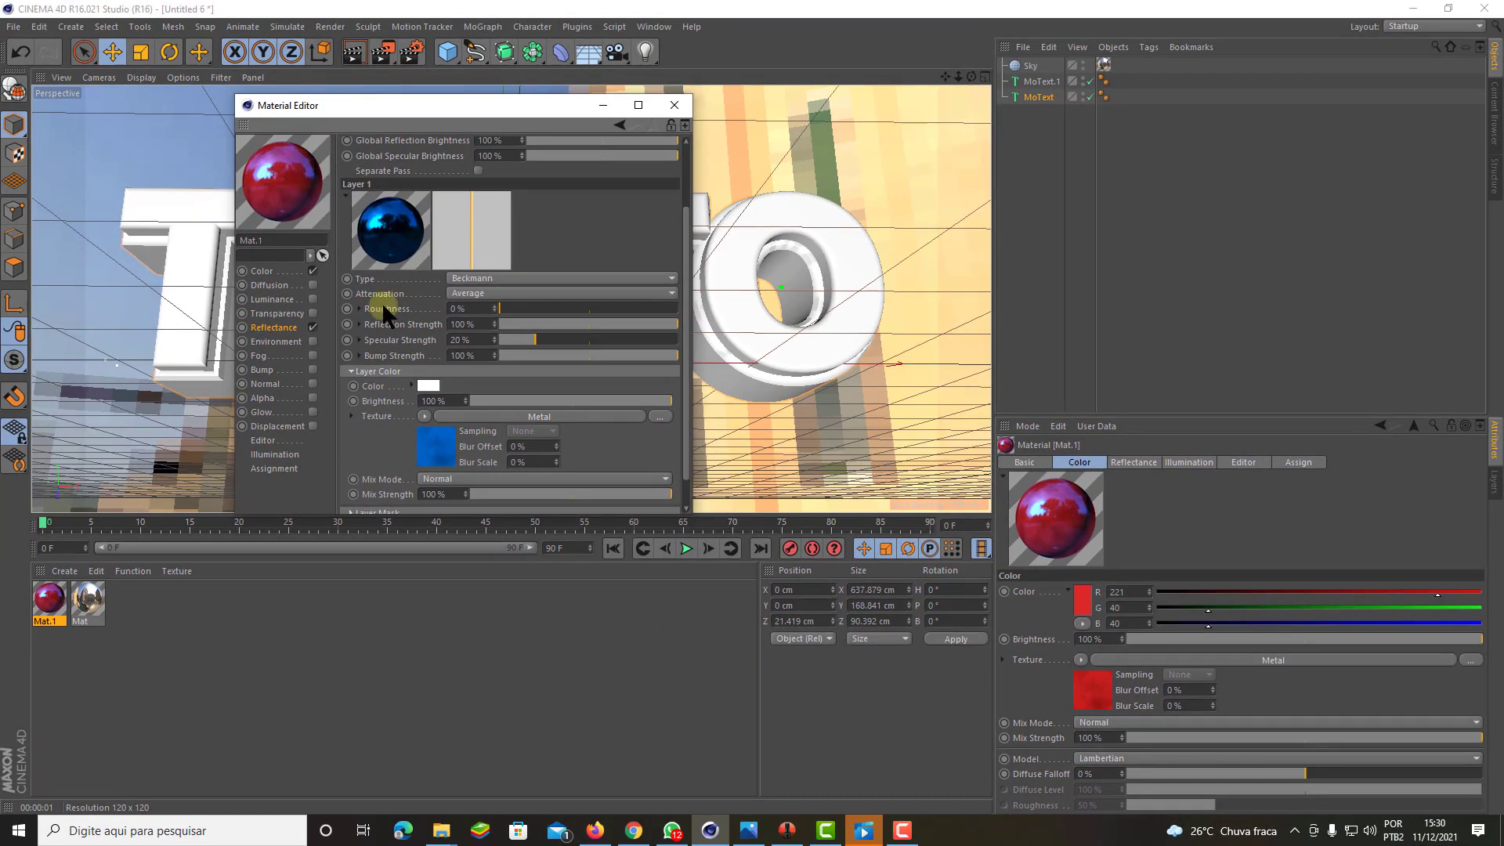
left_click(440, 443)
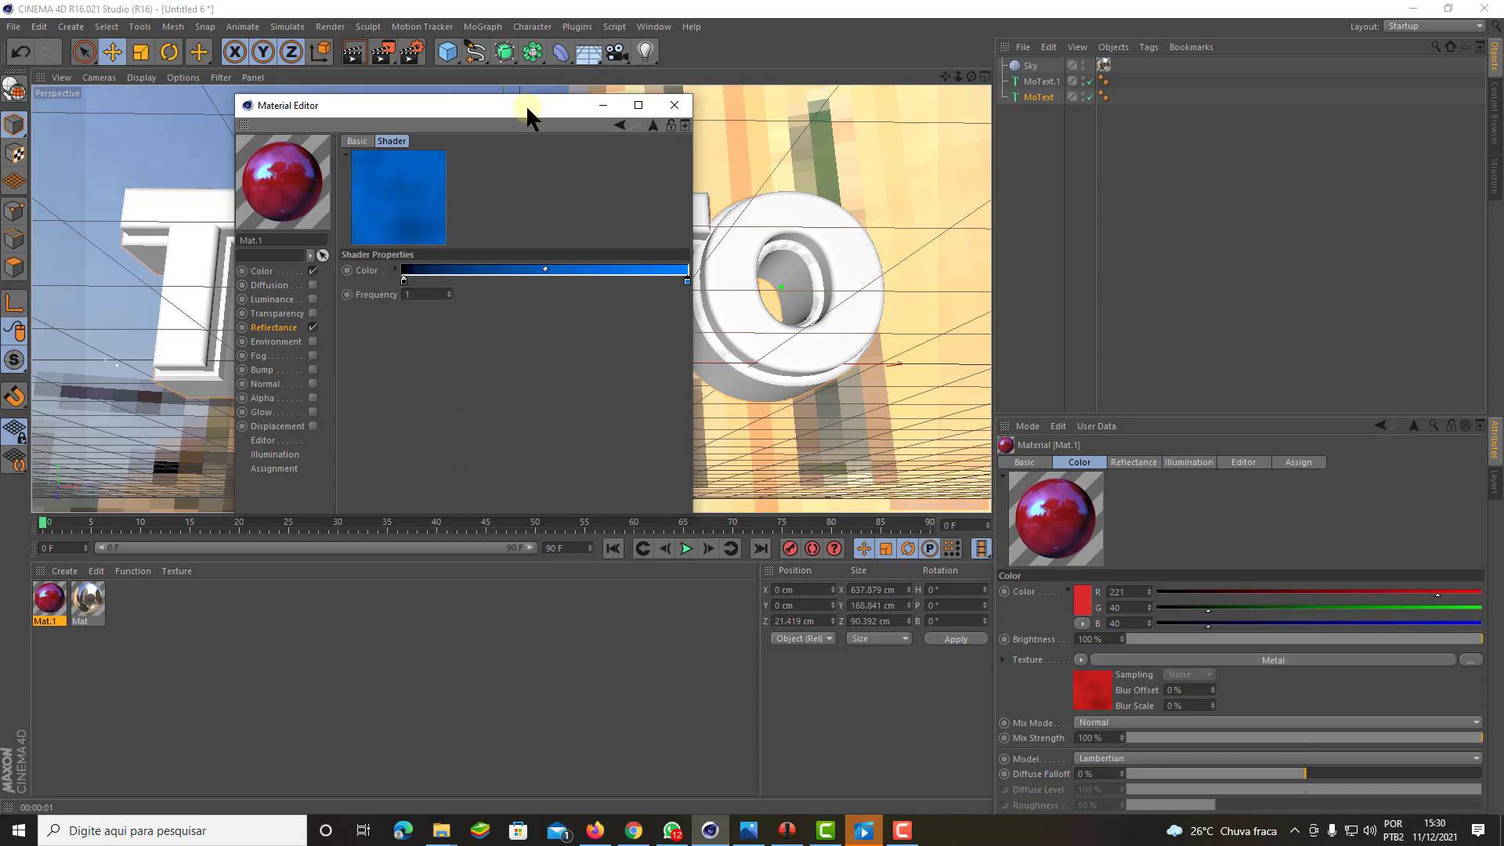
left_click_drag(525, 105, 886, 83)
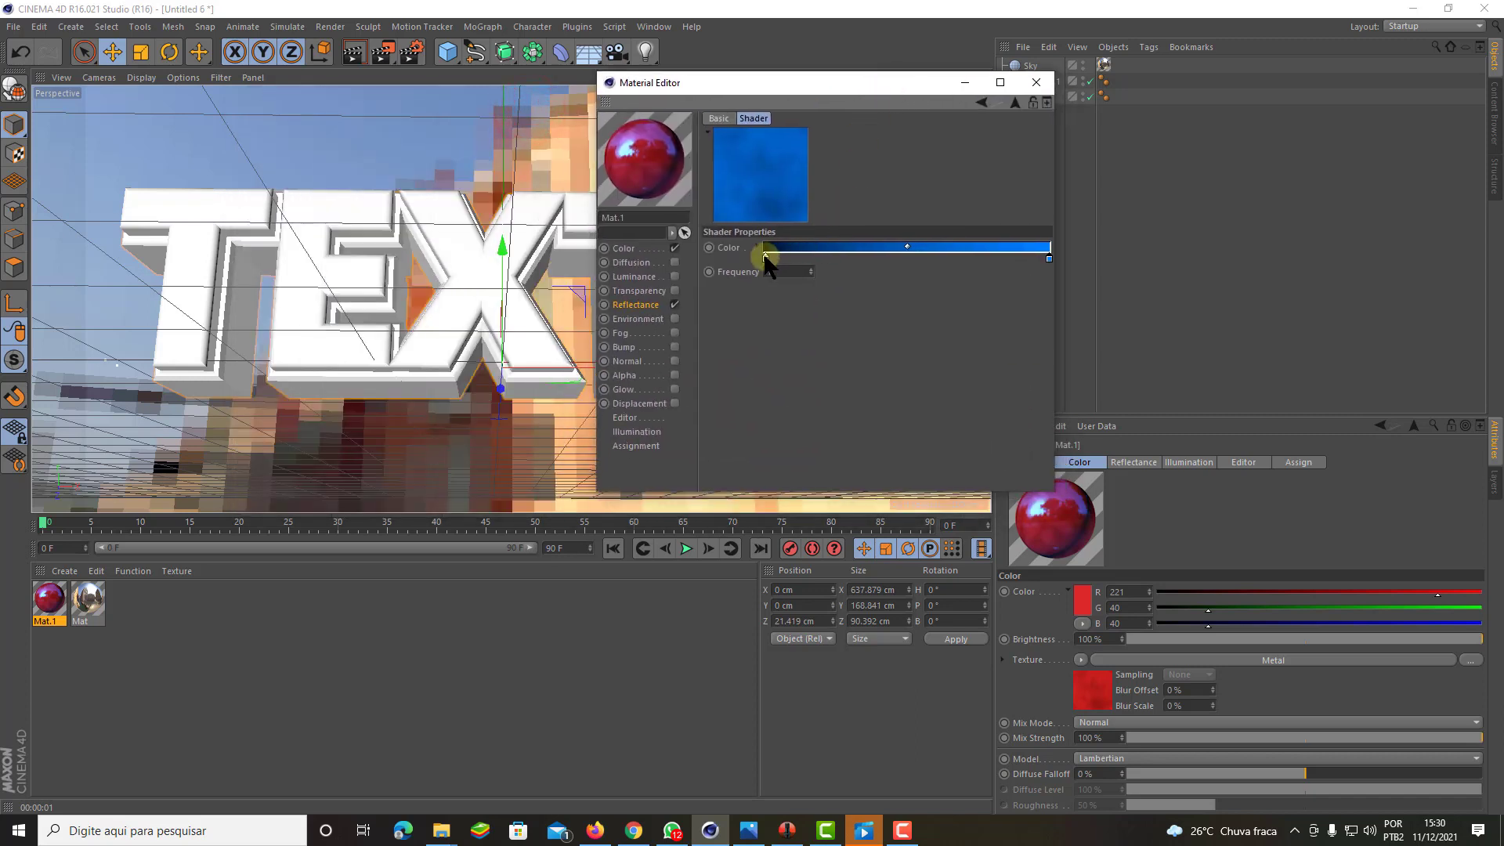
double_click(765, 256)
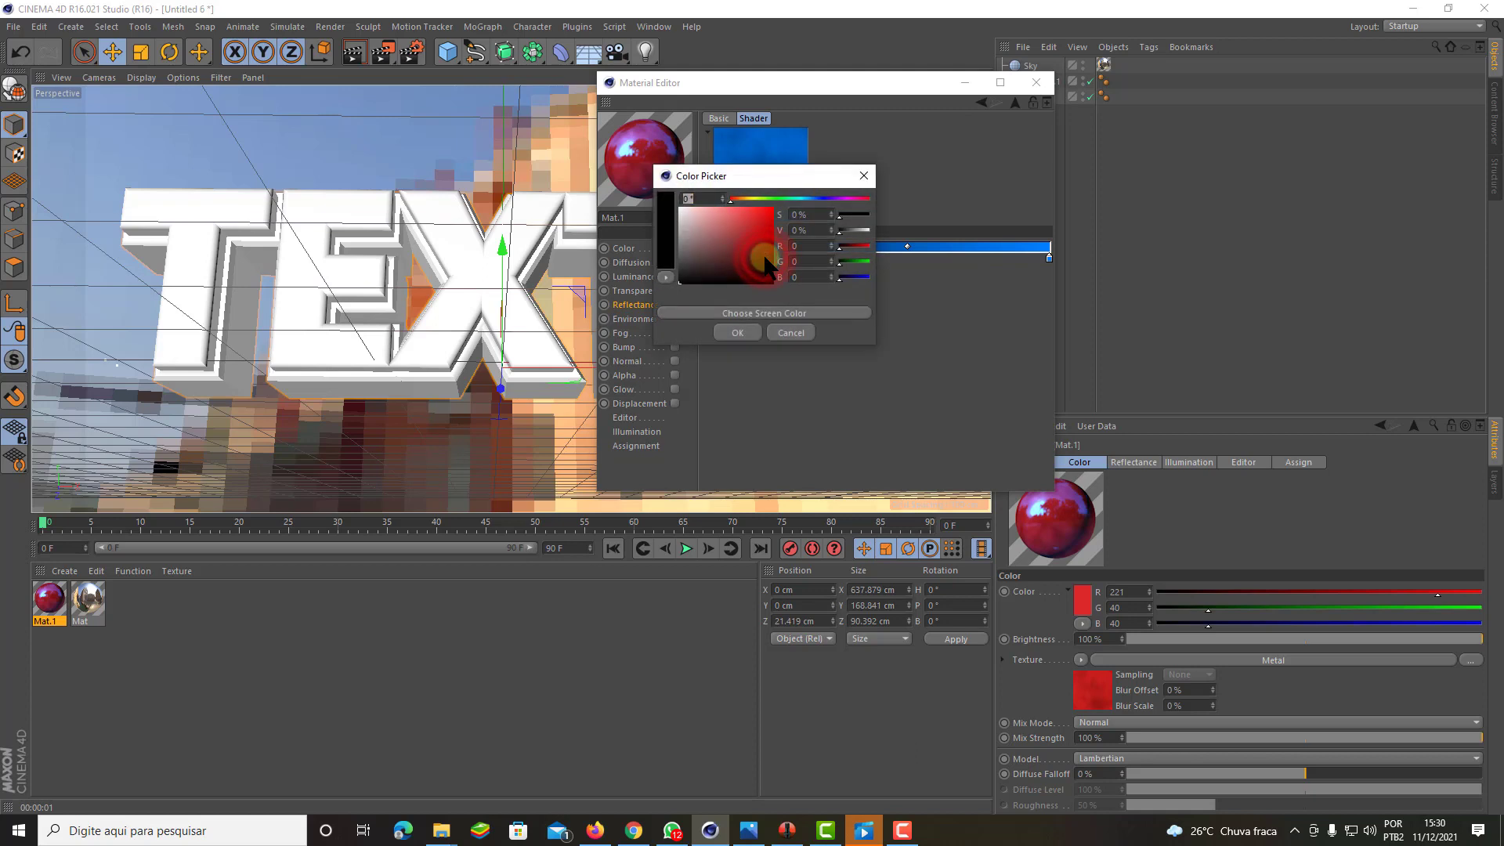
left_click_drag(763, 252, 774, 260)
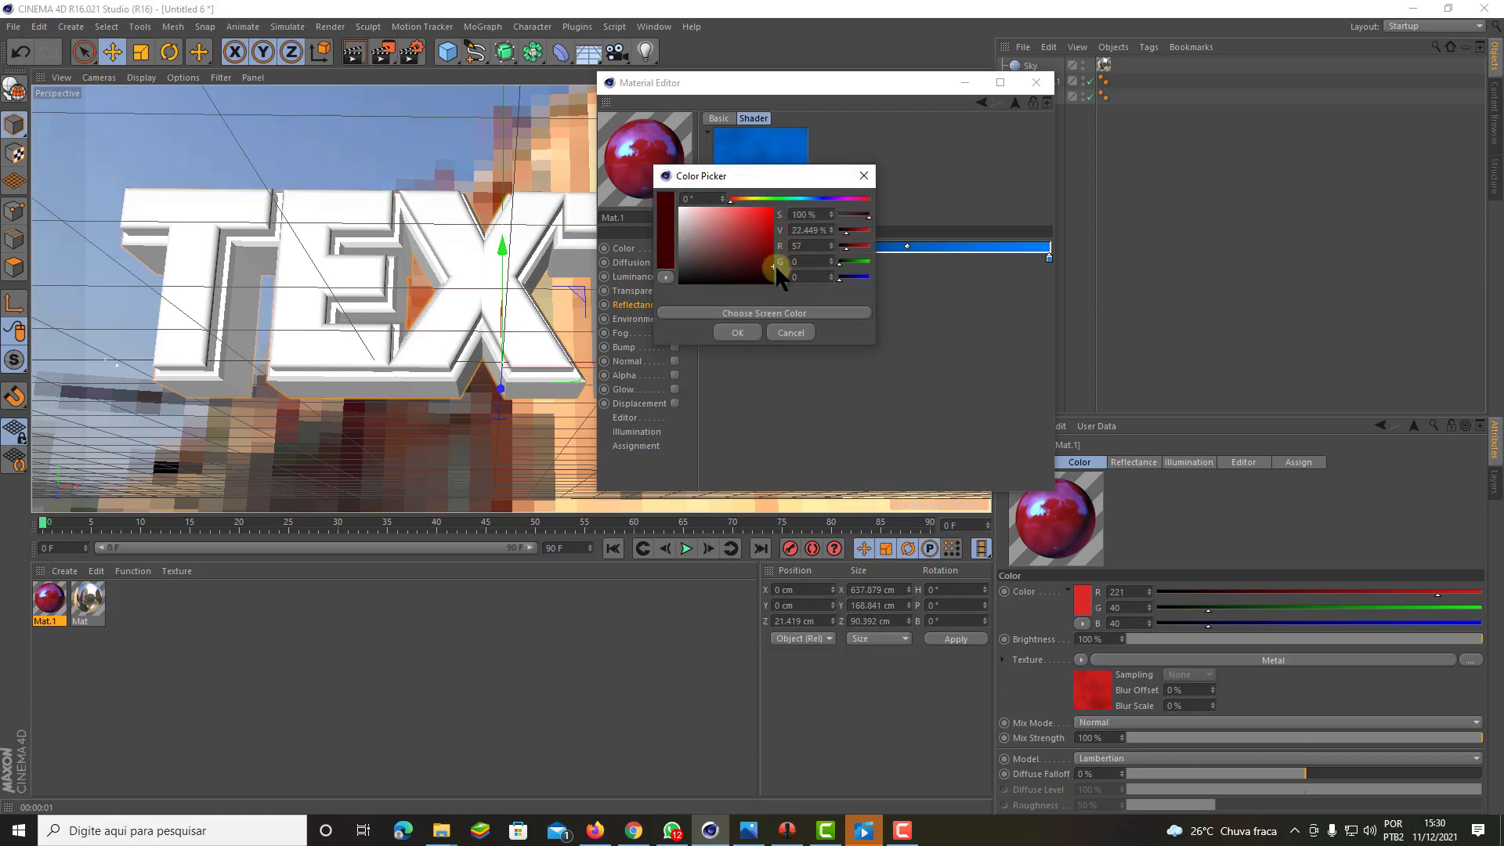
left_click(737, 328)
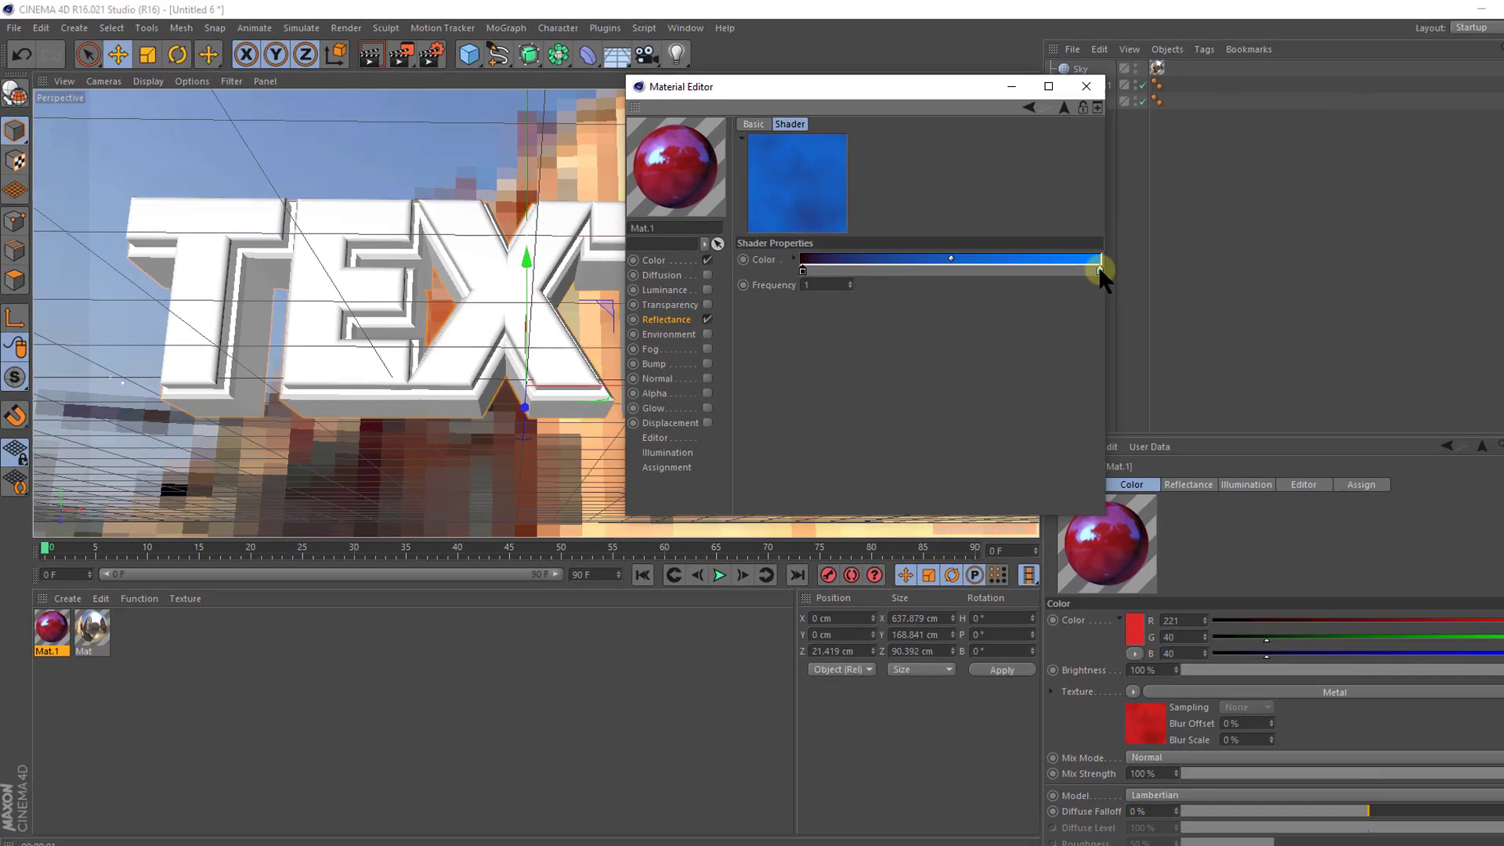
Step: Set the layer colour gradient's right end to fully bright red
left_click(1046, 257)
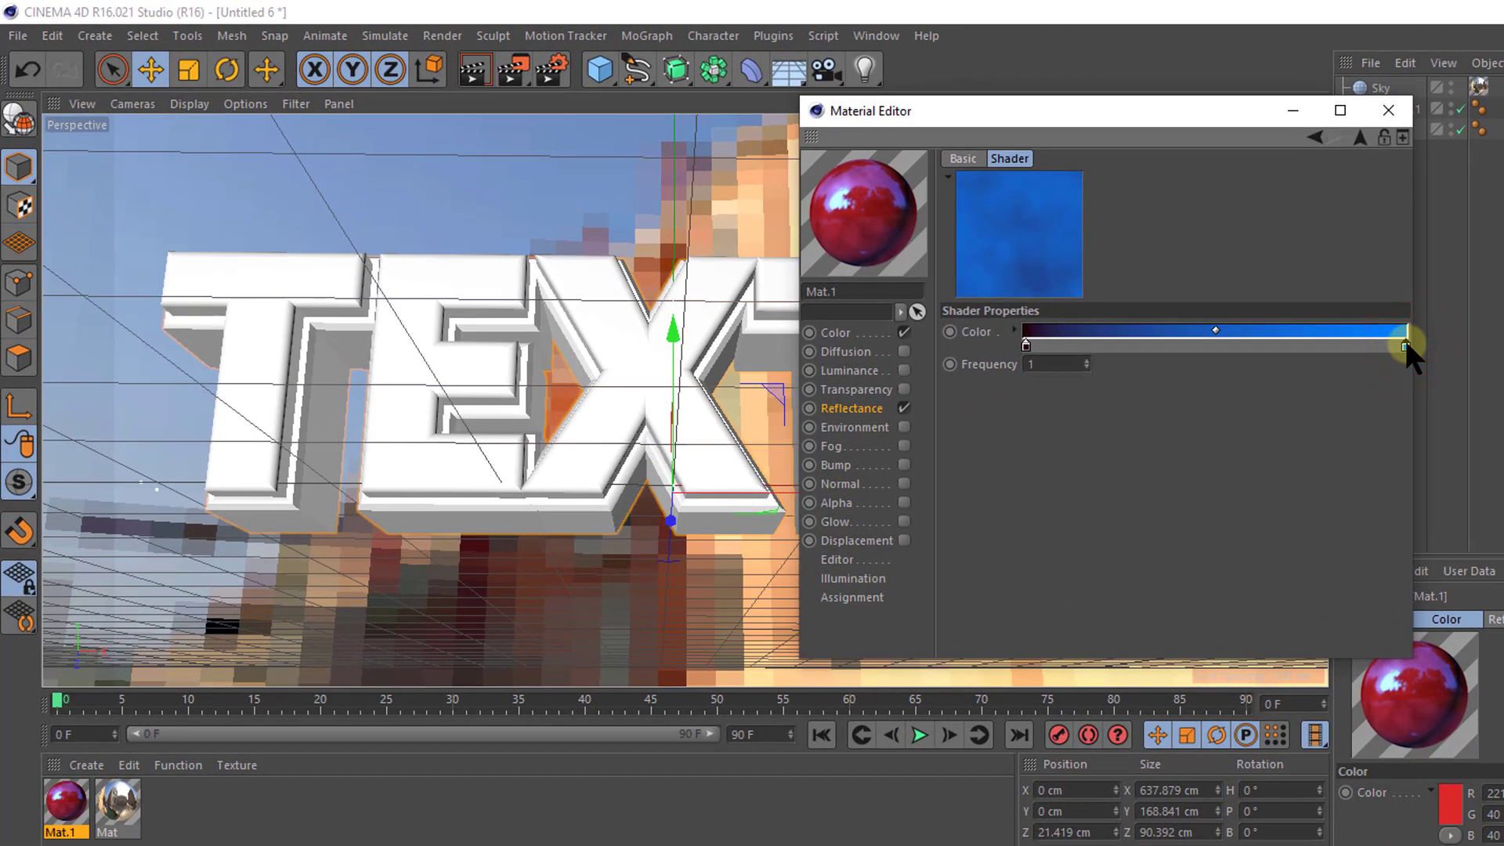
double_click(1404, 342)
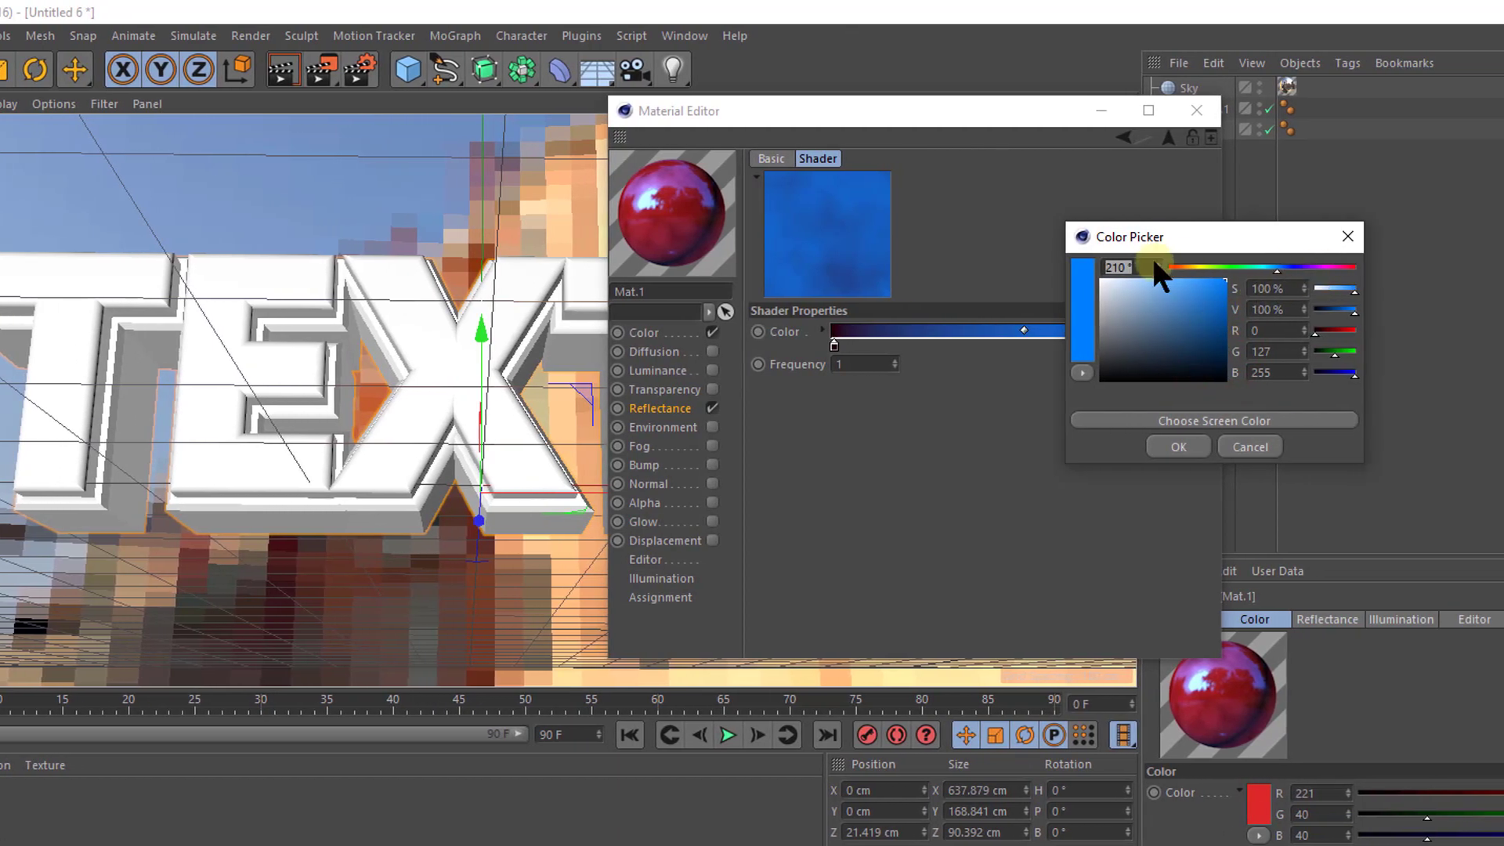
left_click(1176, 267)
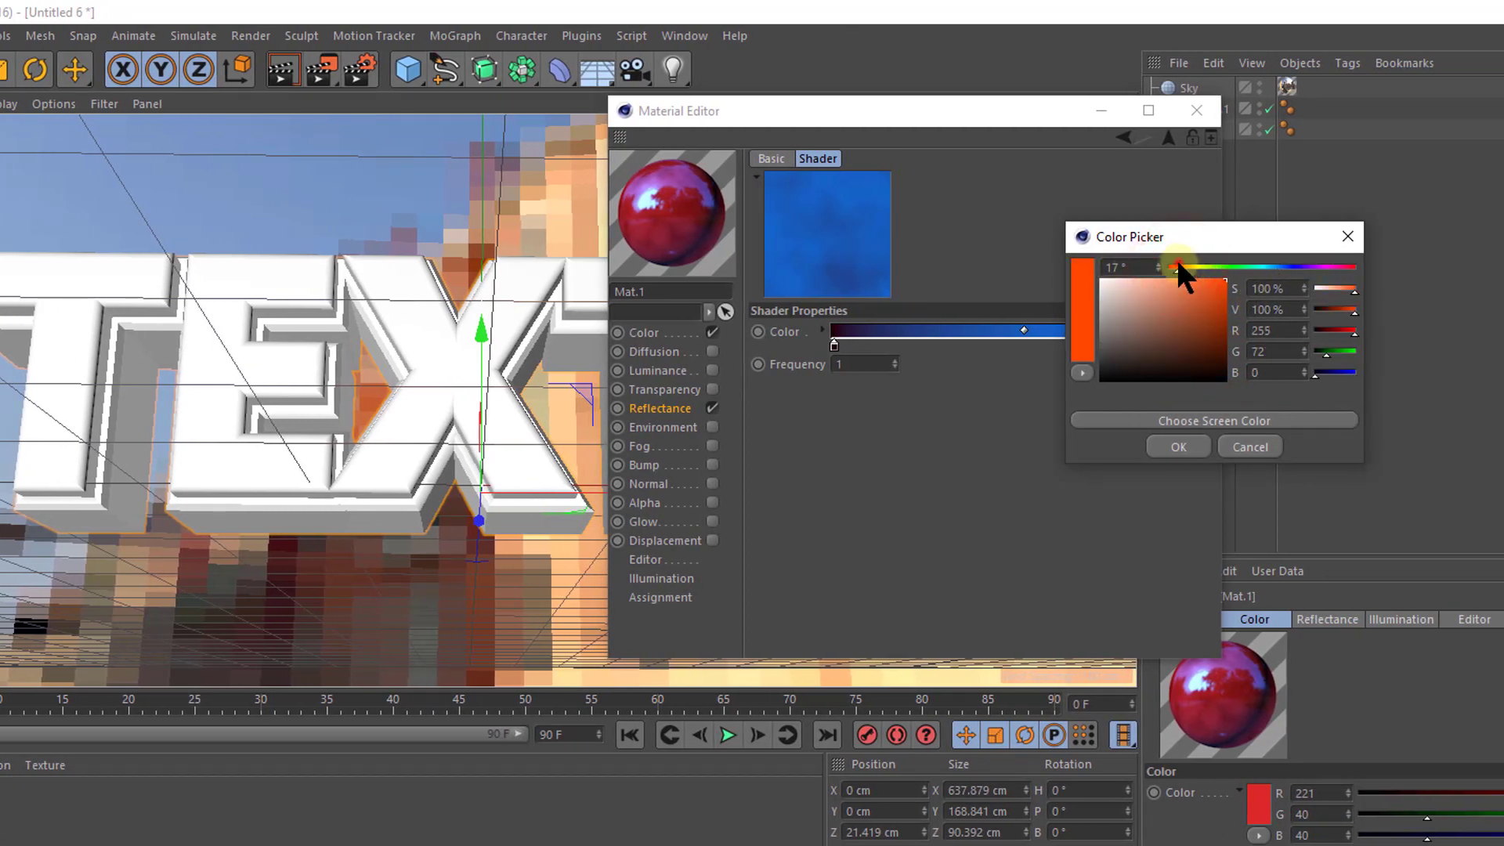
mouse_move(1178, 268)
left_mouse_down()
mouse_move(1155, 264)
mouse_move(1203, 280)
mouse_move(1170, 270)
left_mouse_up()
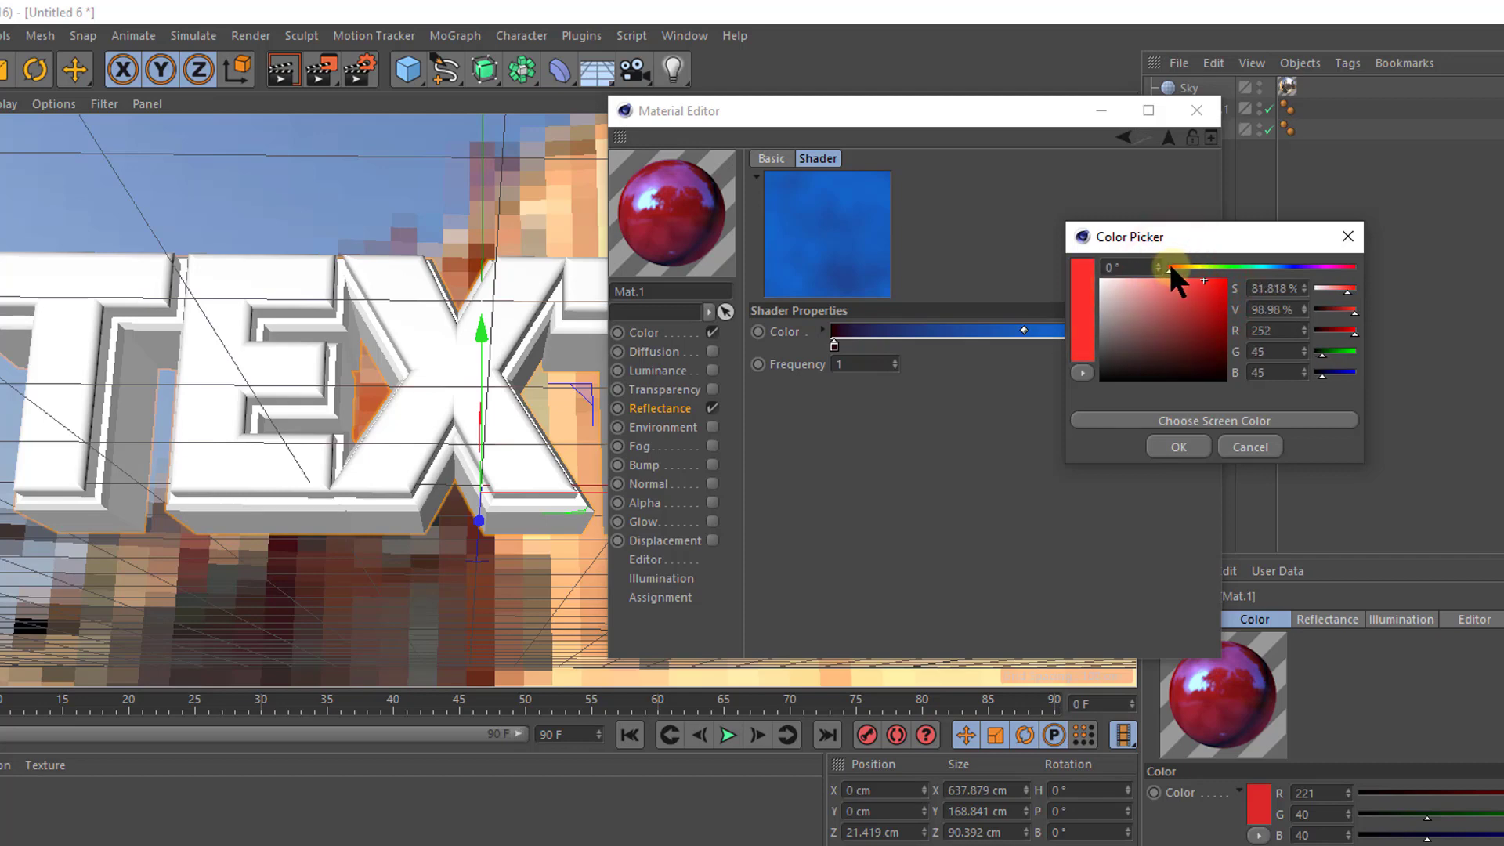
left_click_drag(1201, 289, 1198, 270)
left_click(1174, 446)
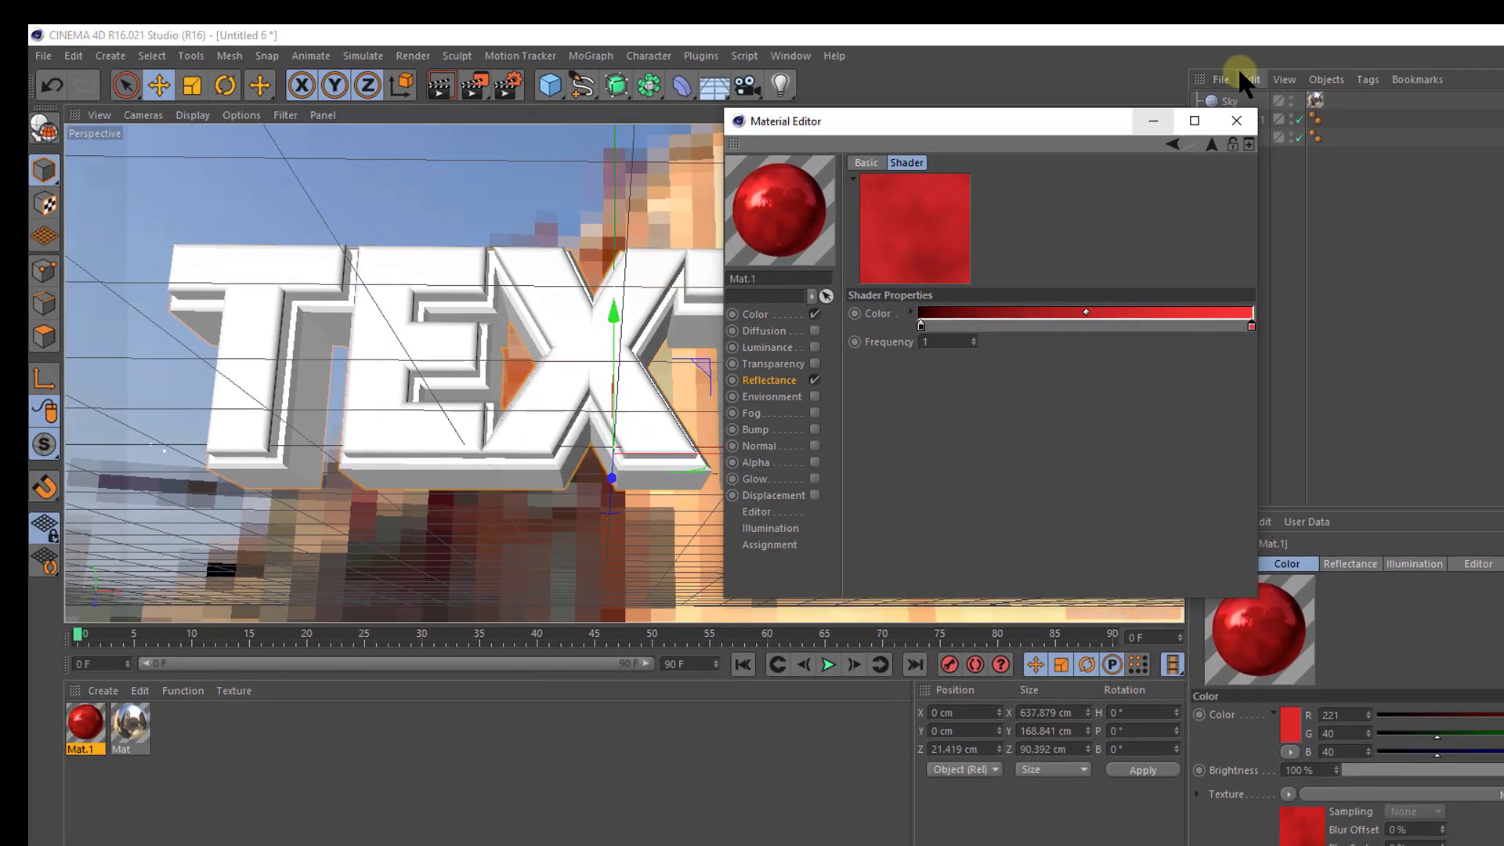
Step: Apply Mat.1 to the MoText object in the Object Manager
left_click(1235, 119)
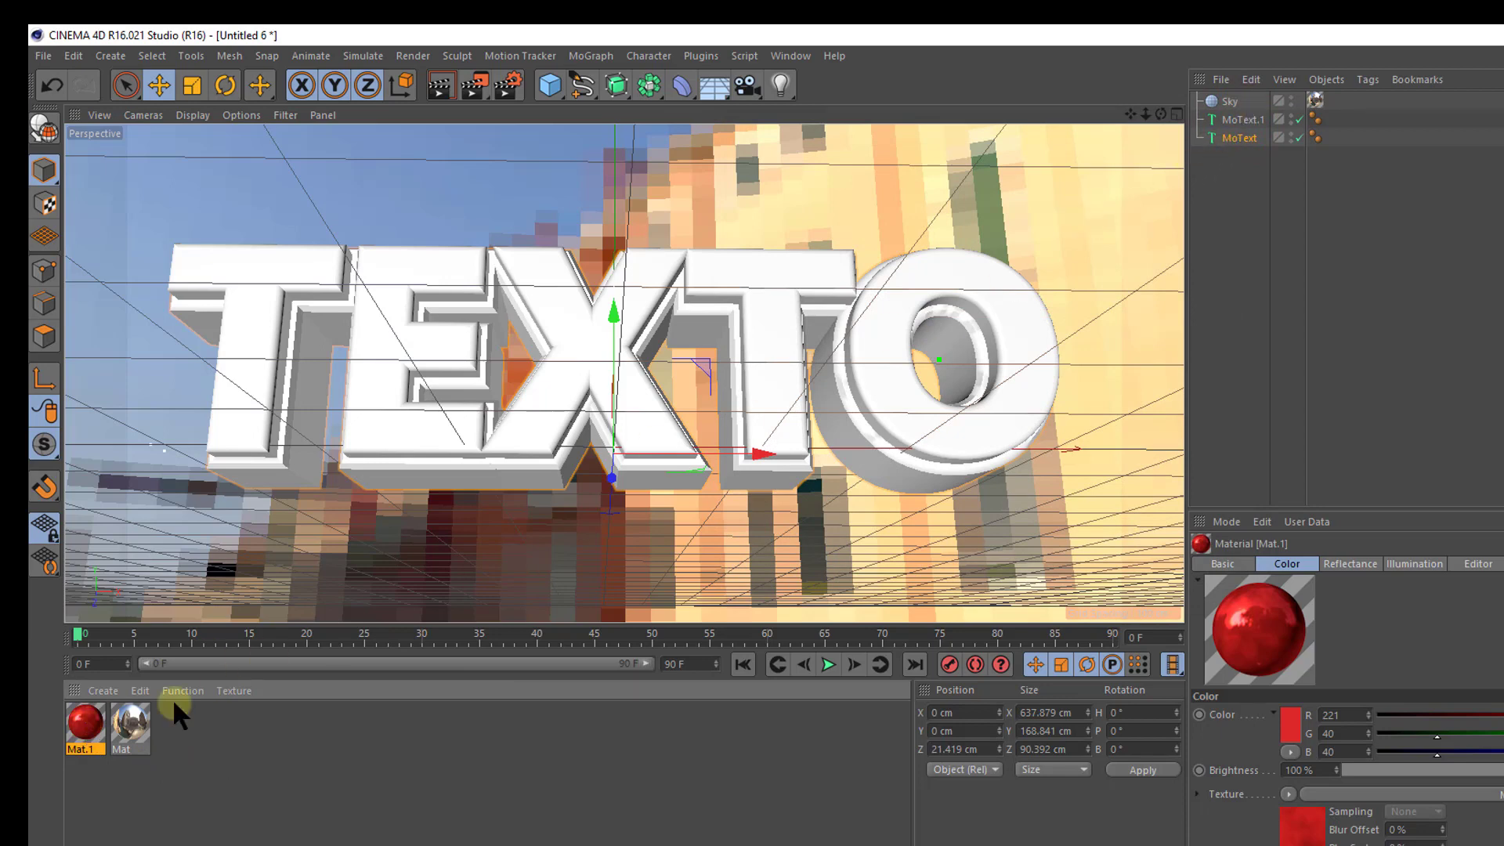
mouse_move(78, 736)
left_mouse_down()
mouse_move(1210, 205)
mouse_move(1245, 139)
left_mouse_up()
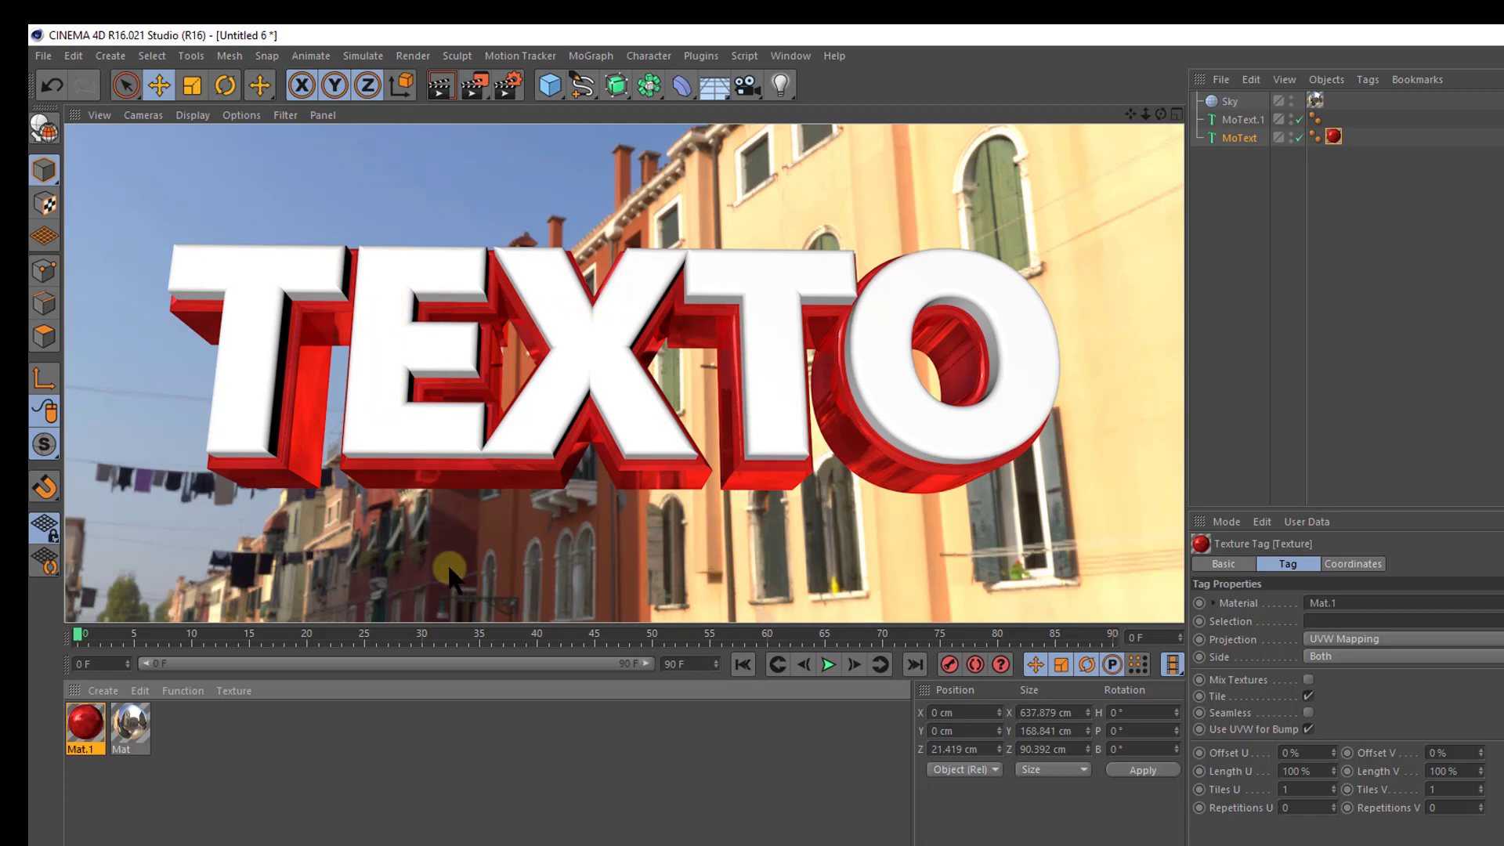
Step: Duplicate Mat.1 and open it in the Material Editor
left_click(93, 730)
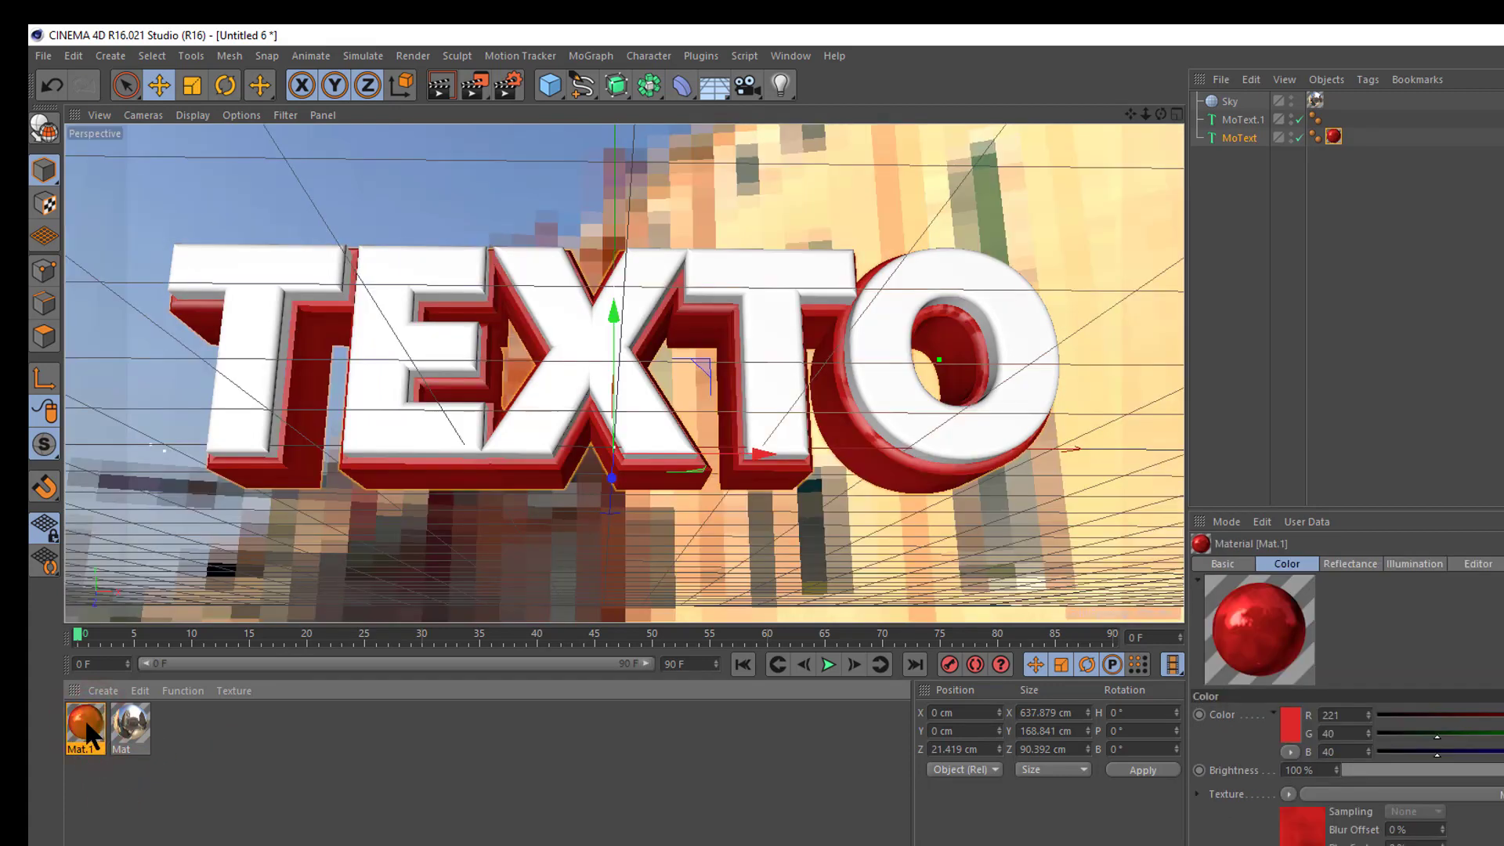
key("ctrl+c")
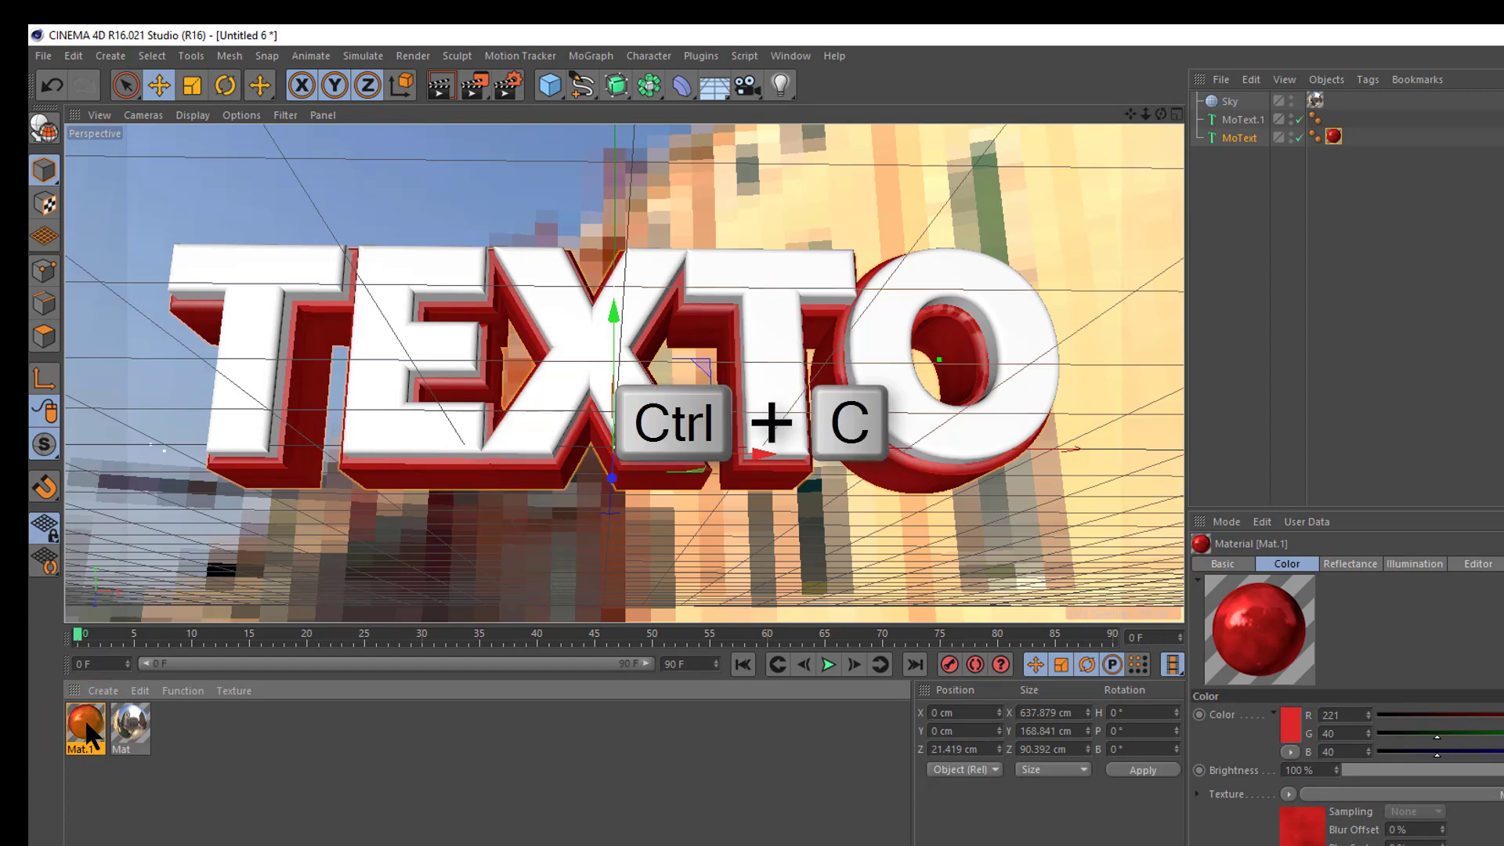
key("ctrl+v")
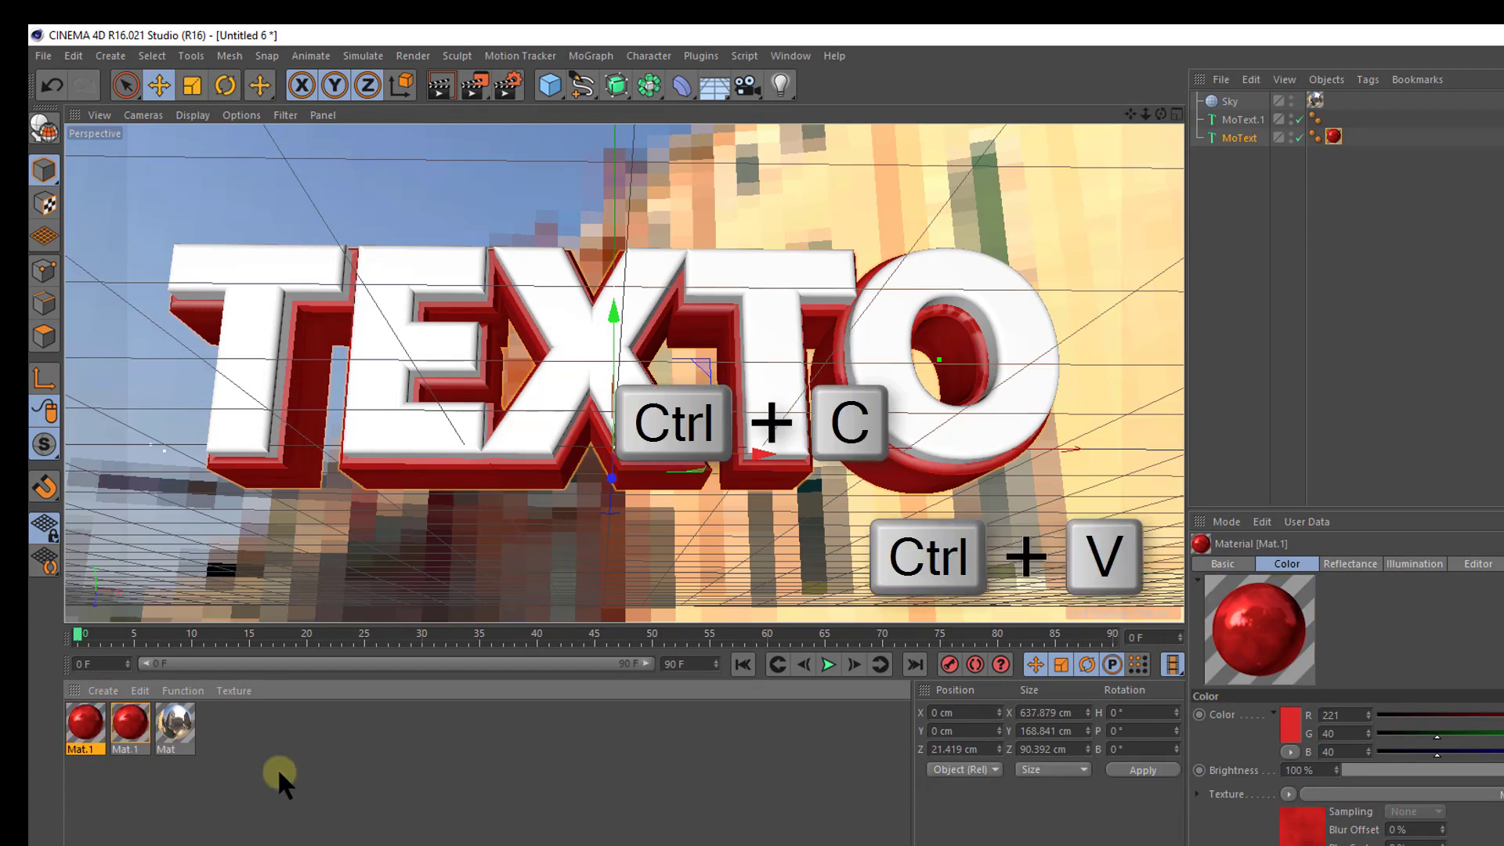
left_click_drag(87, 725, 100, 717)
double_click(88, 724)
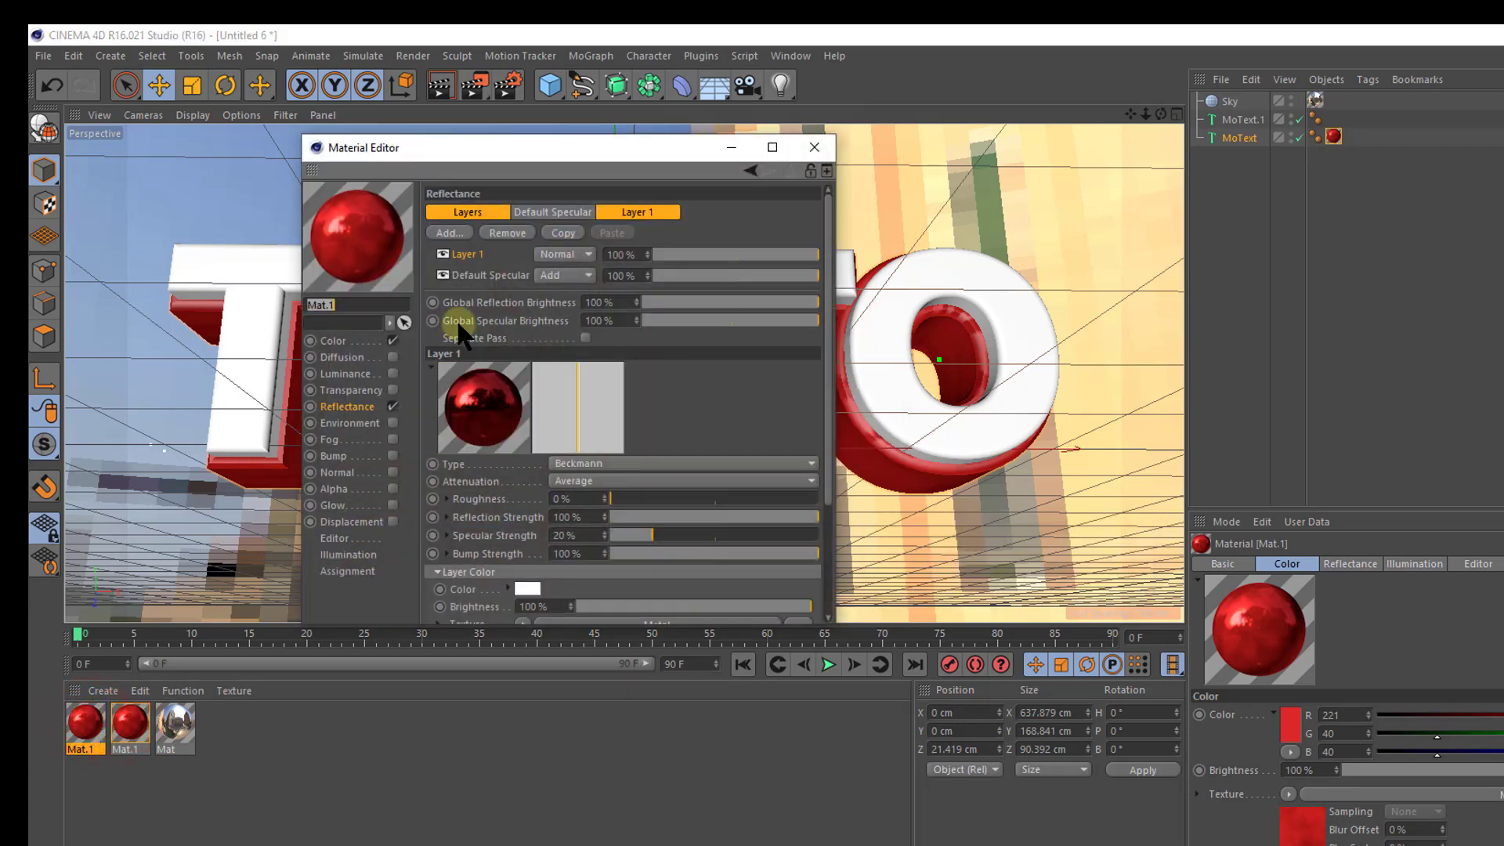
left_click_drag(525, 143, 800, 76)
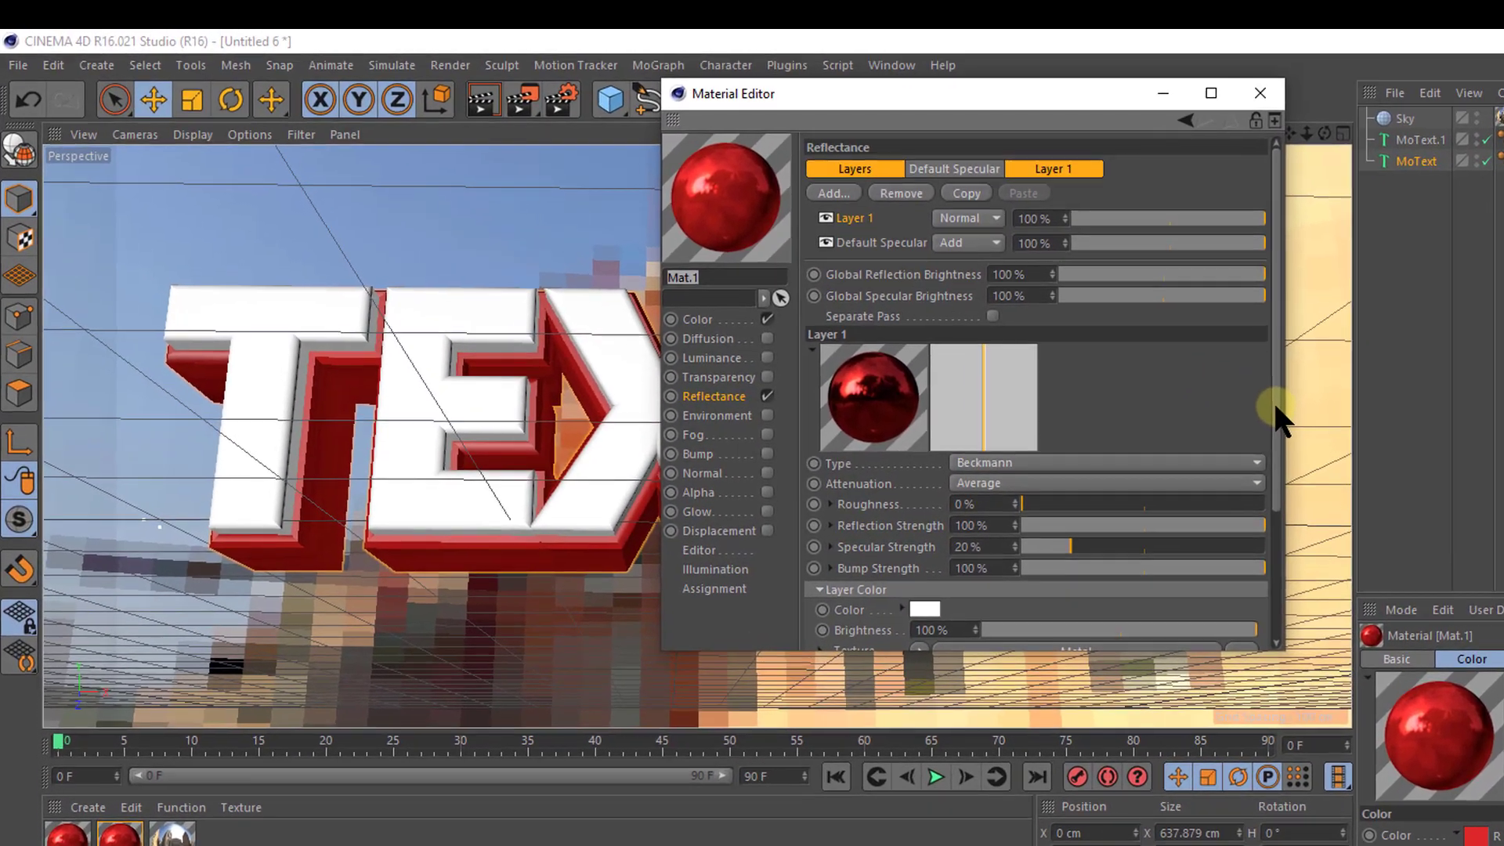
Step: Recolour both Metal gradient knots from red toward orange-gold
left_click_drag(1091, 348, 1081, 430)
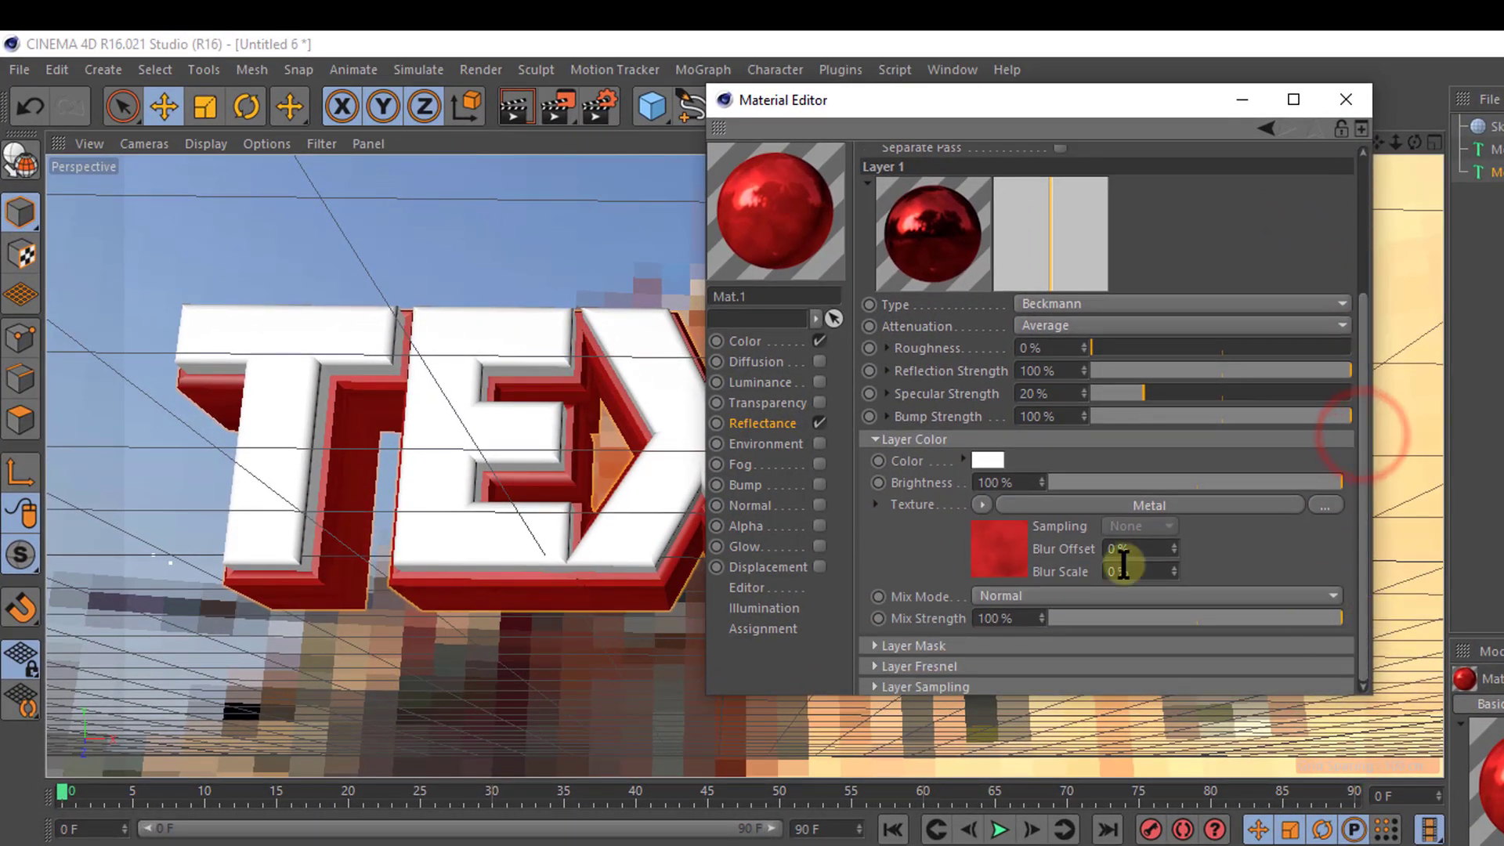
left_click(994, 534)
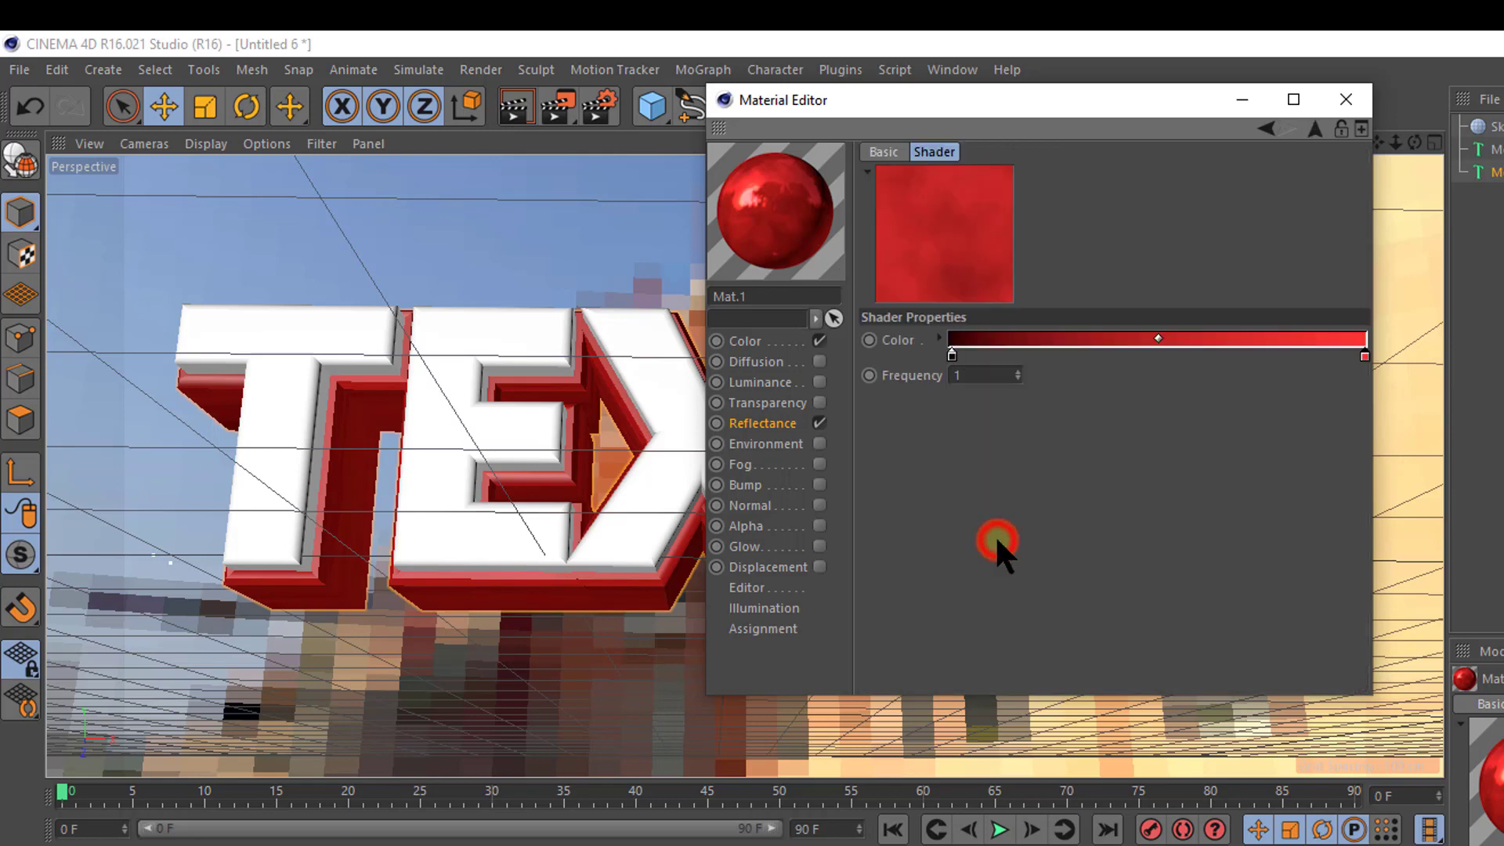
left_click(952, 354)
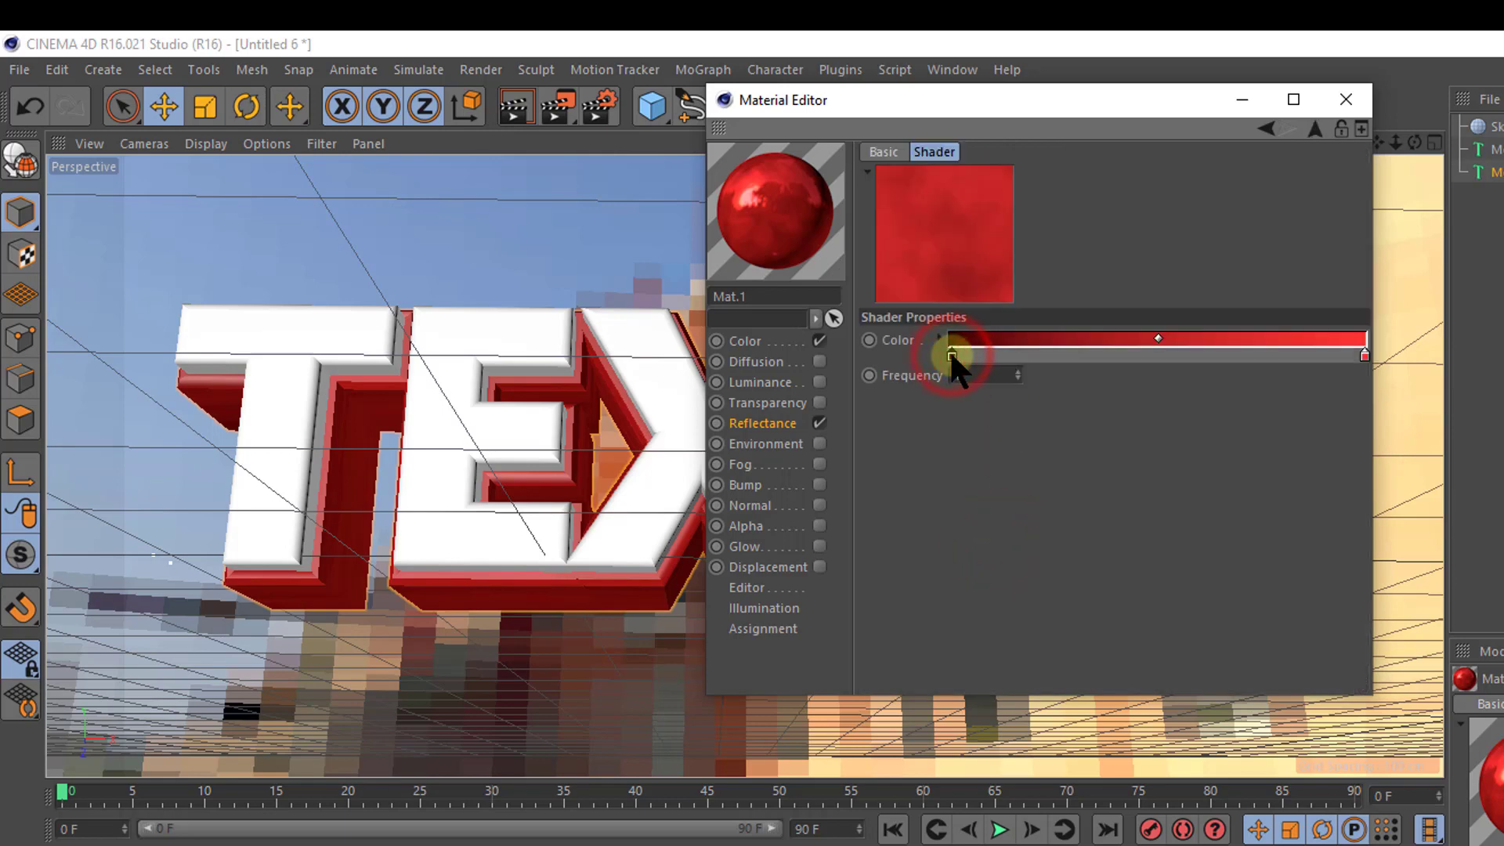
double_click(1364, 354)
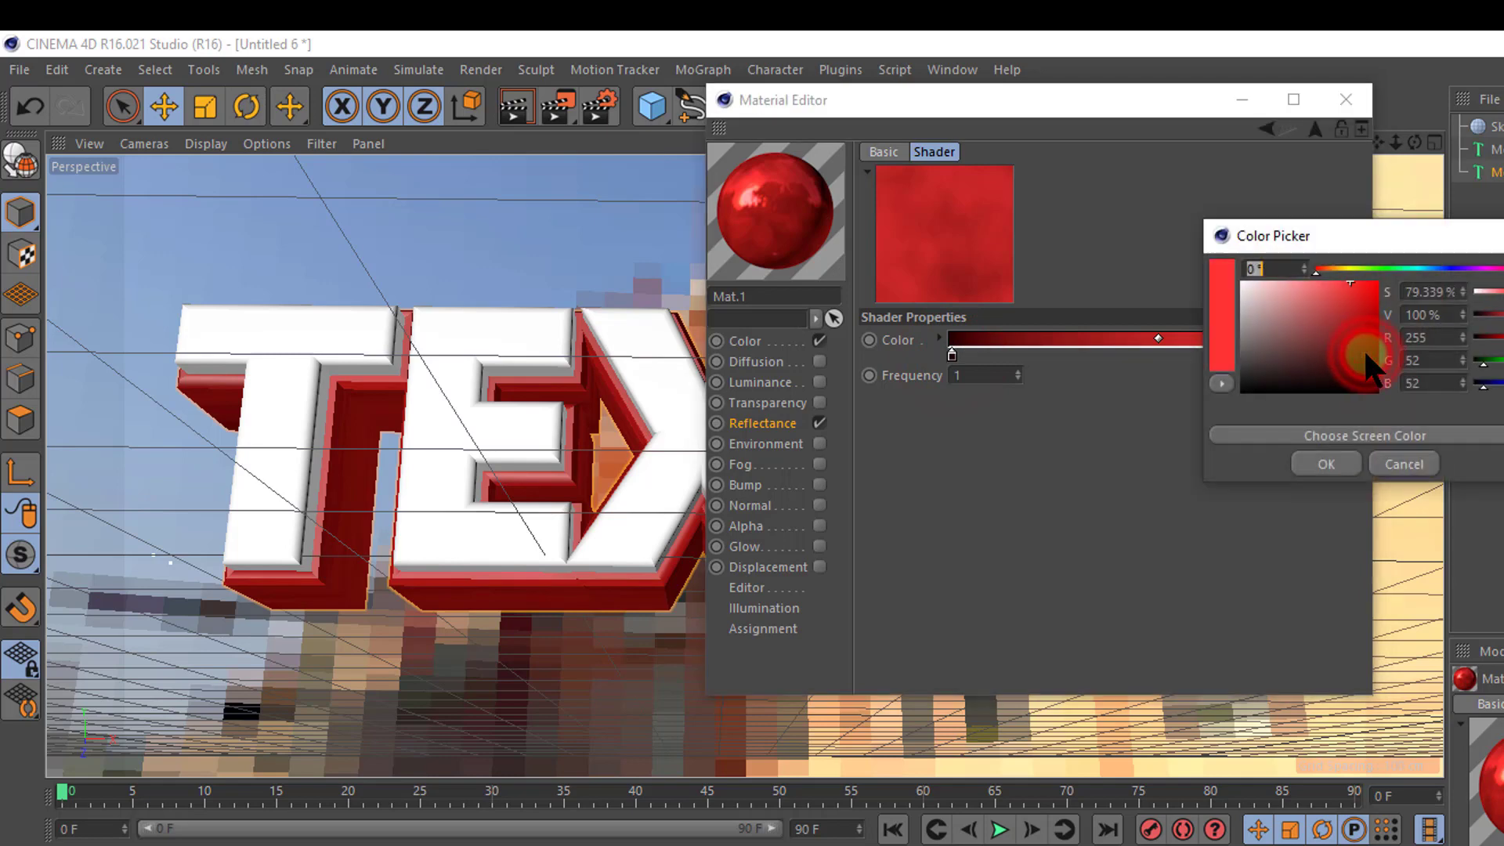
left_click(1334, 267)
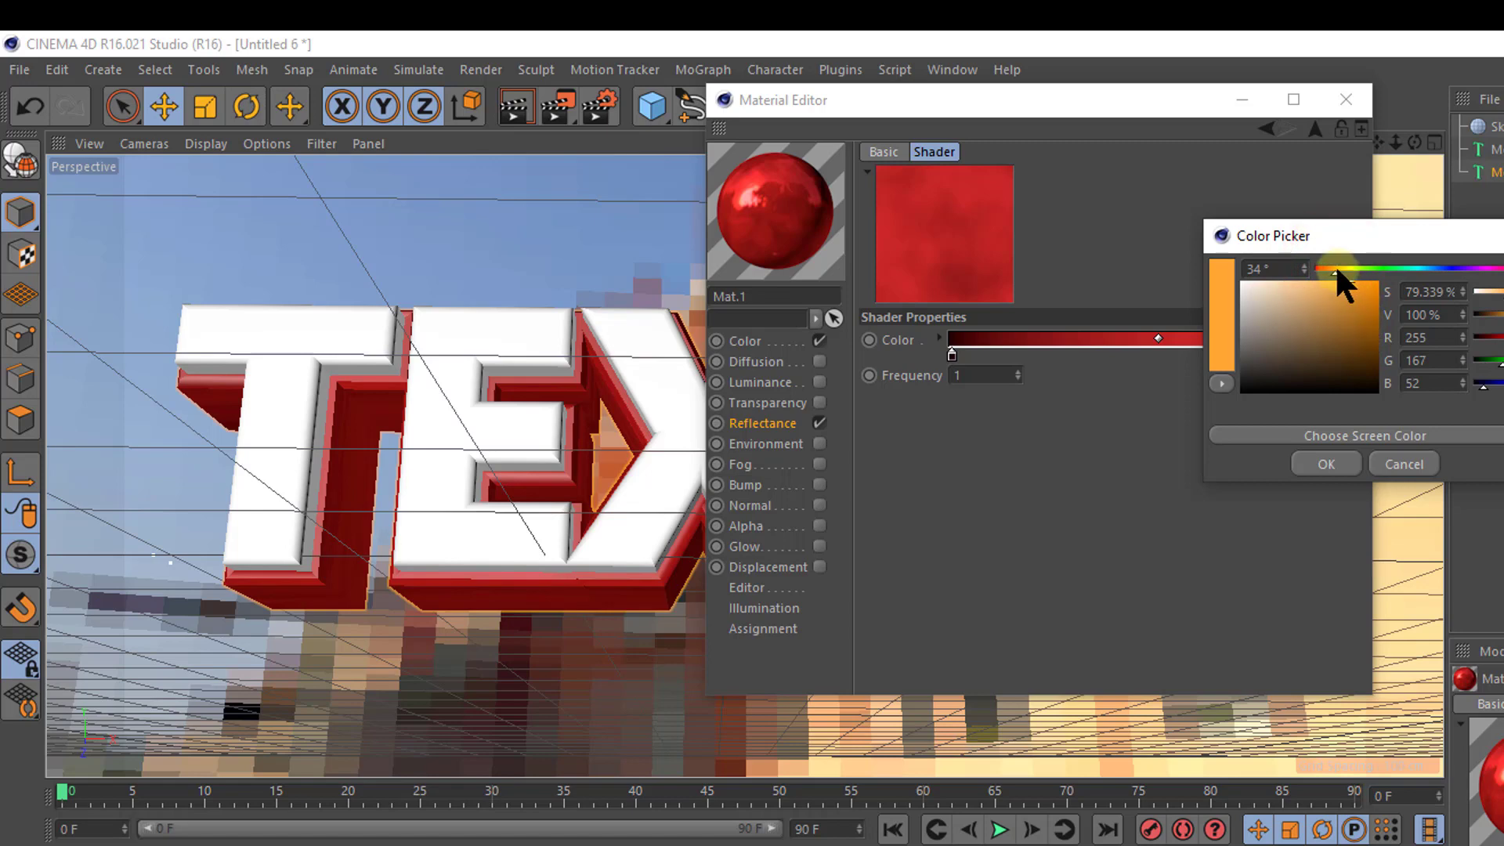
mouse_move(1334, 264)
left_mouse_down()
mouse_move(1325, 284)
mouse_move(1305, 274)
mouse_move(1323, 276)
left_mouse_up()
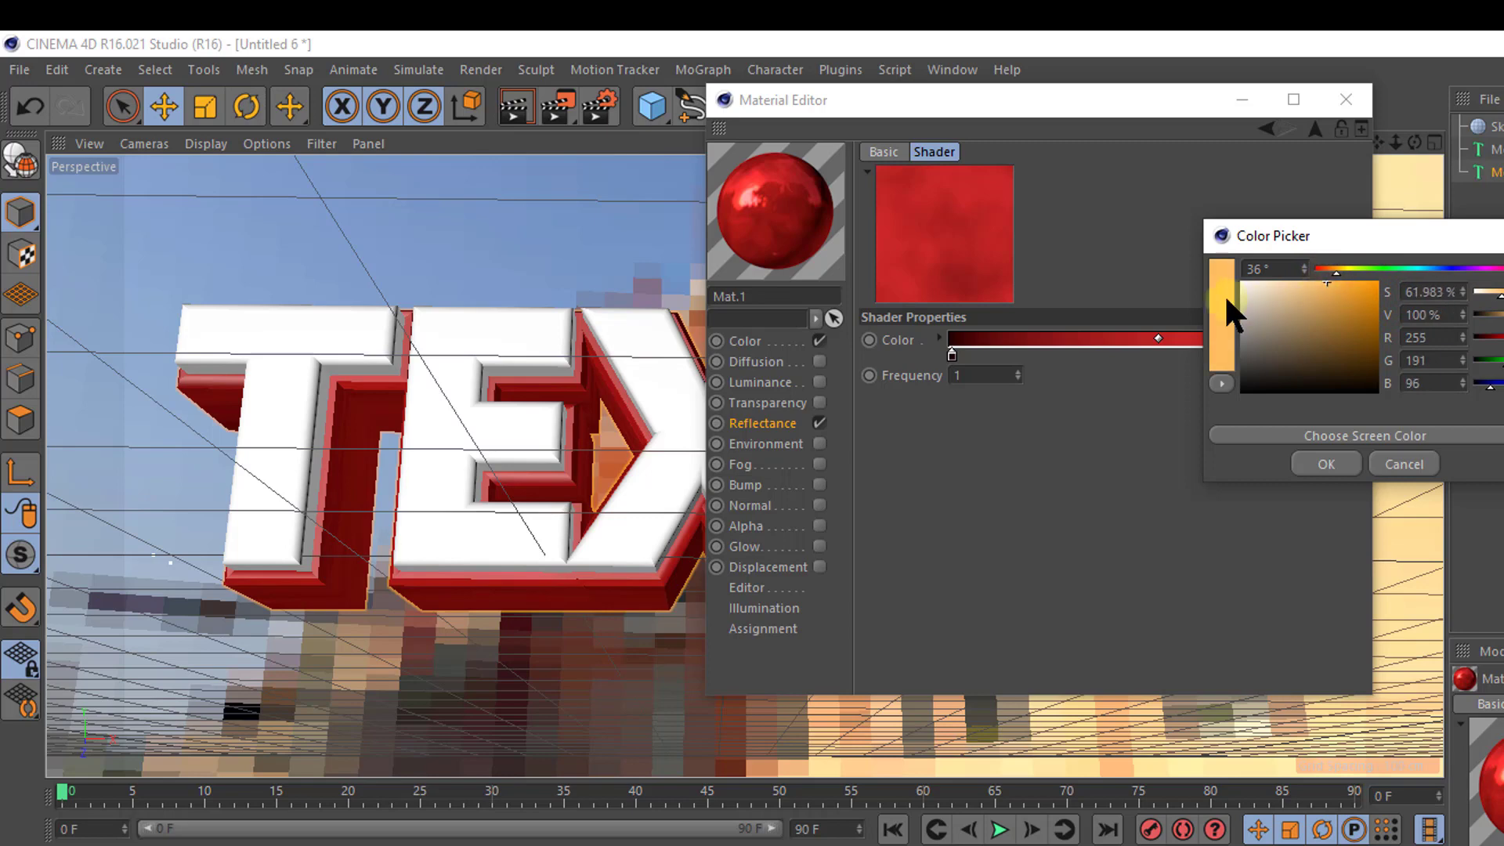
left_click(1318, 463)
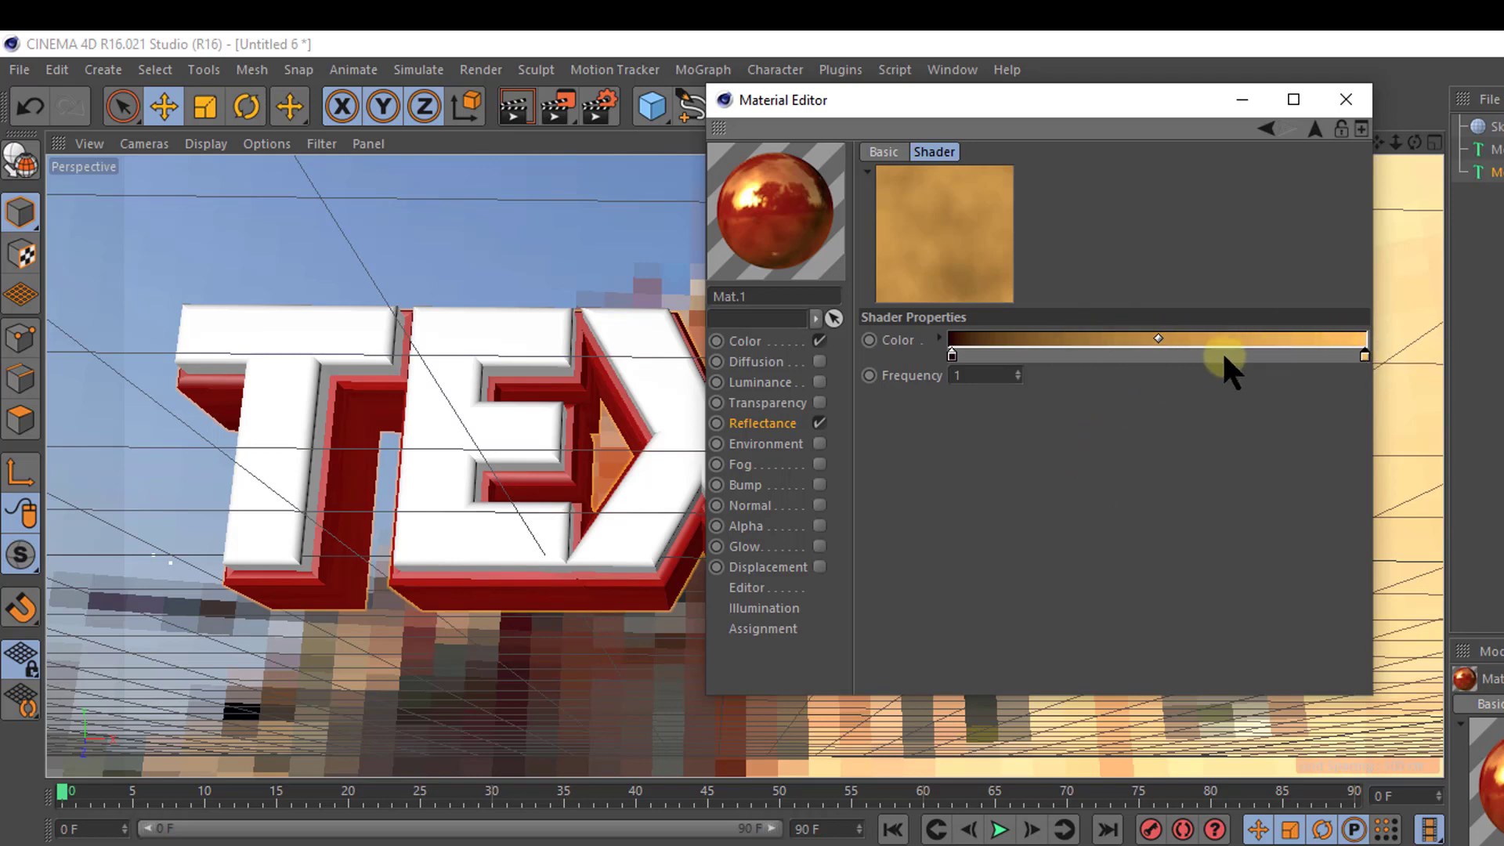
double_click(951, 355)
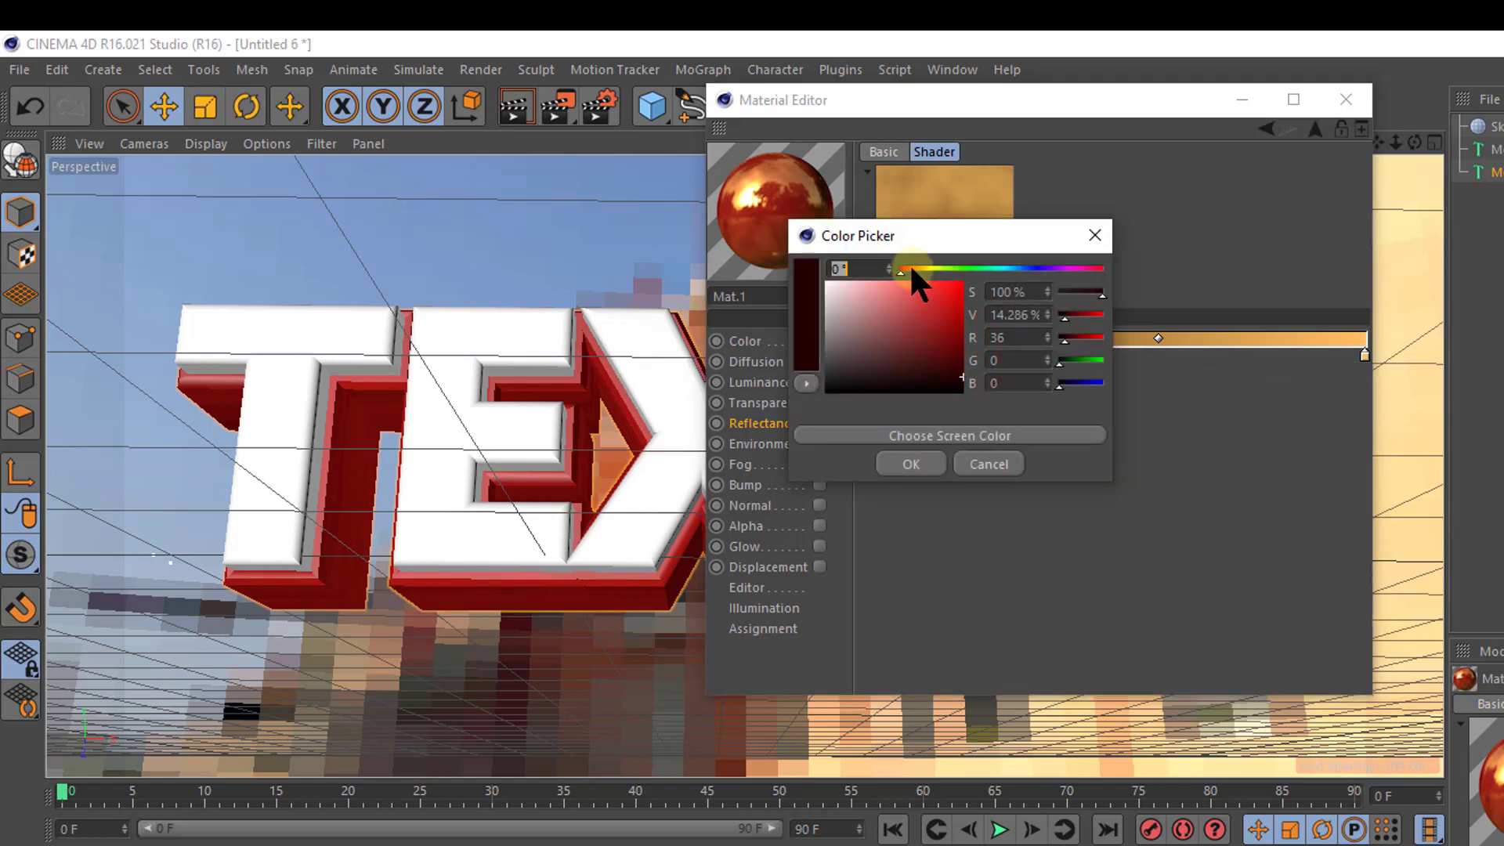
left_click_drag(911, 267, 922, 267)
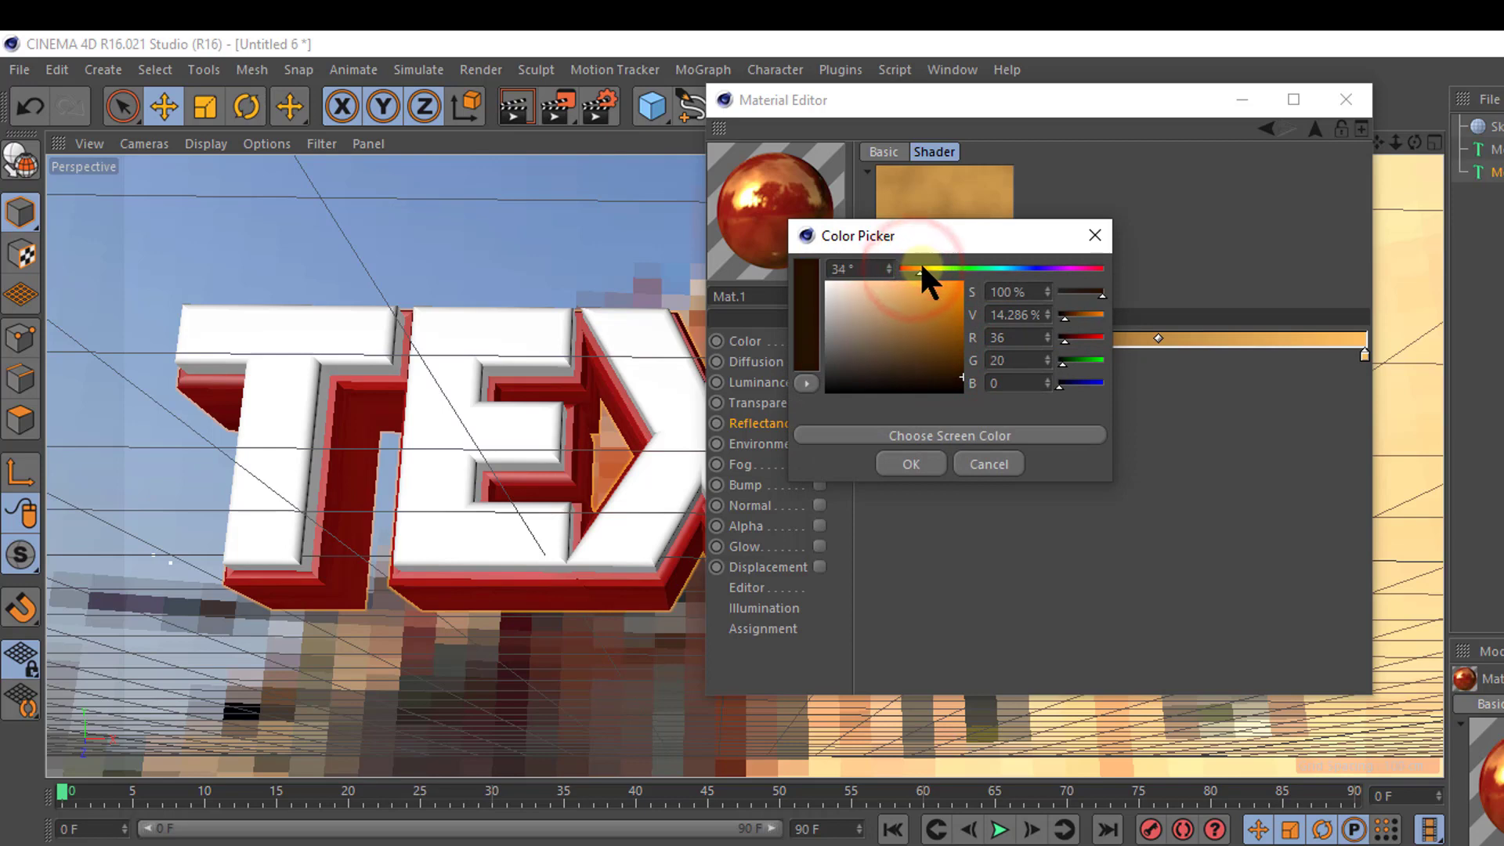
left_click_drag(921, 269, 950, 301)
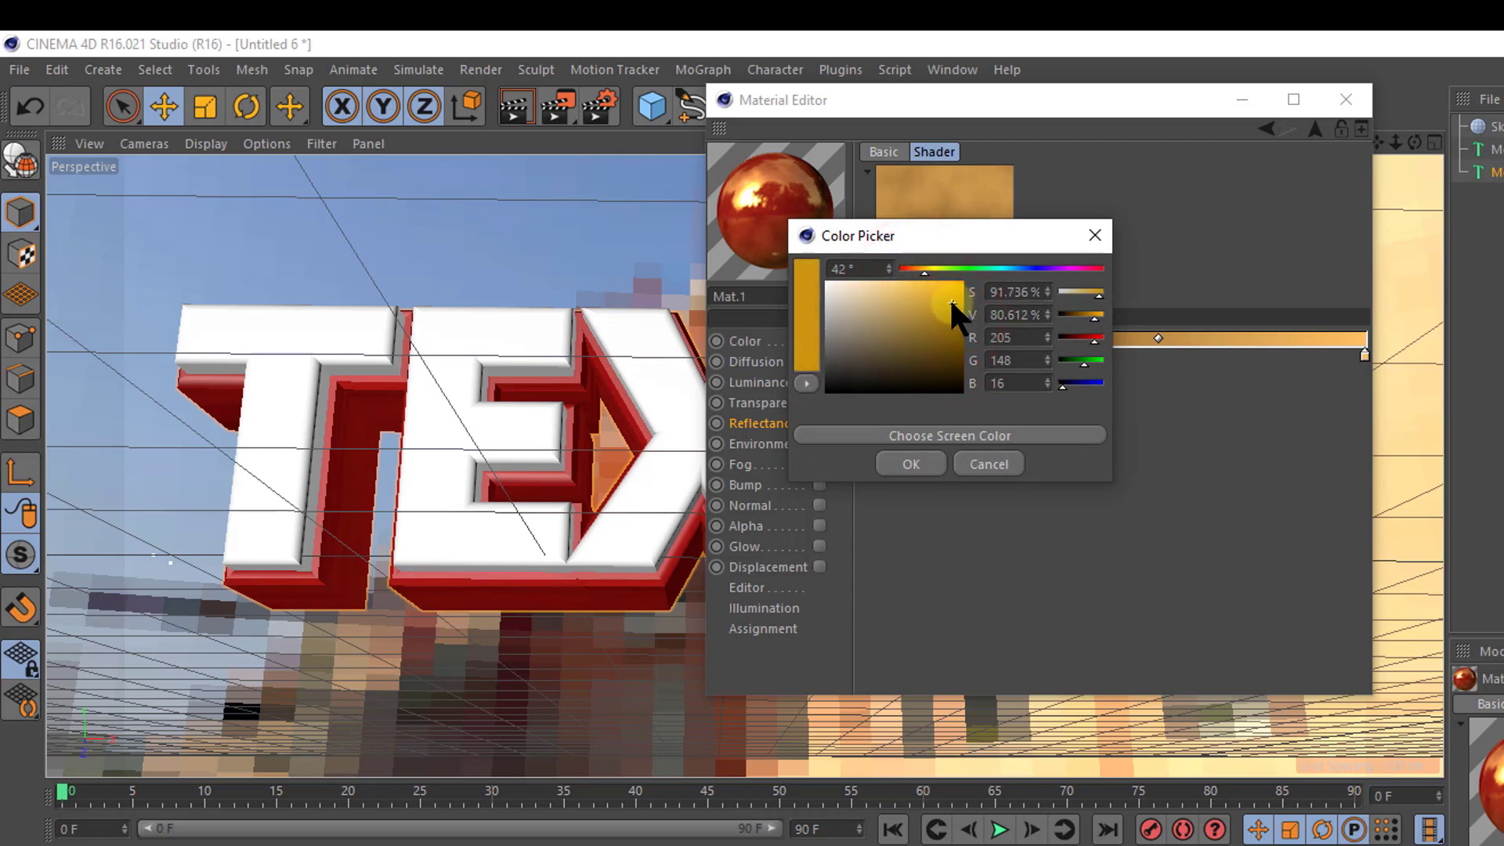
left_click(924, 464)
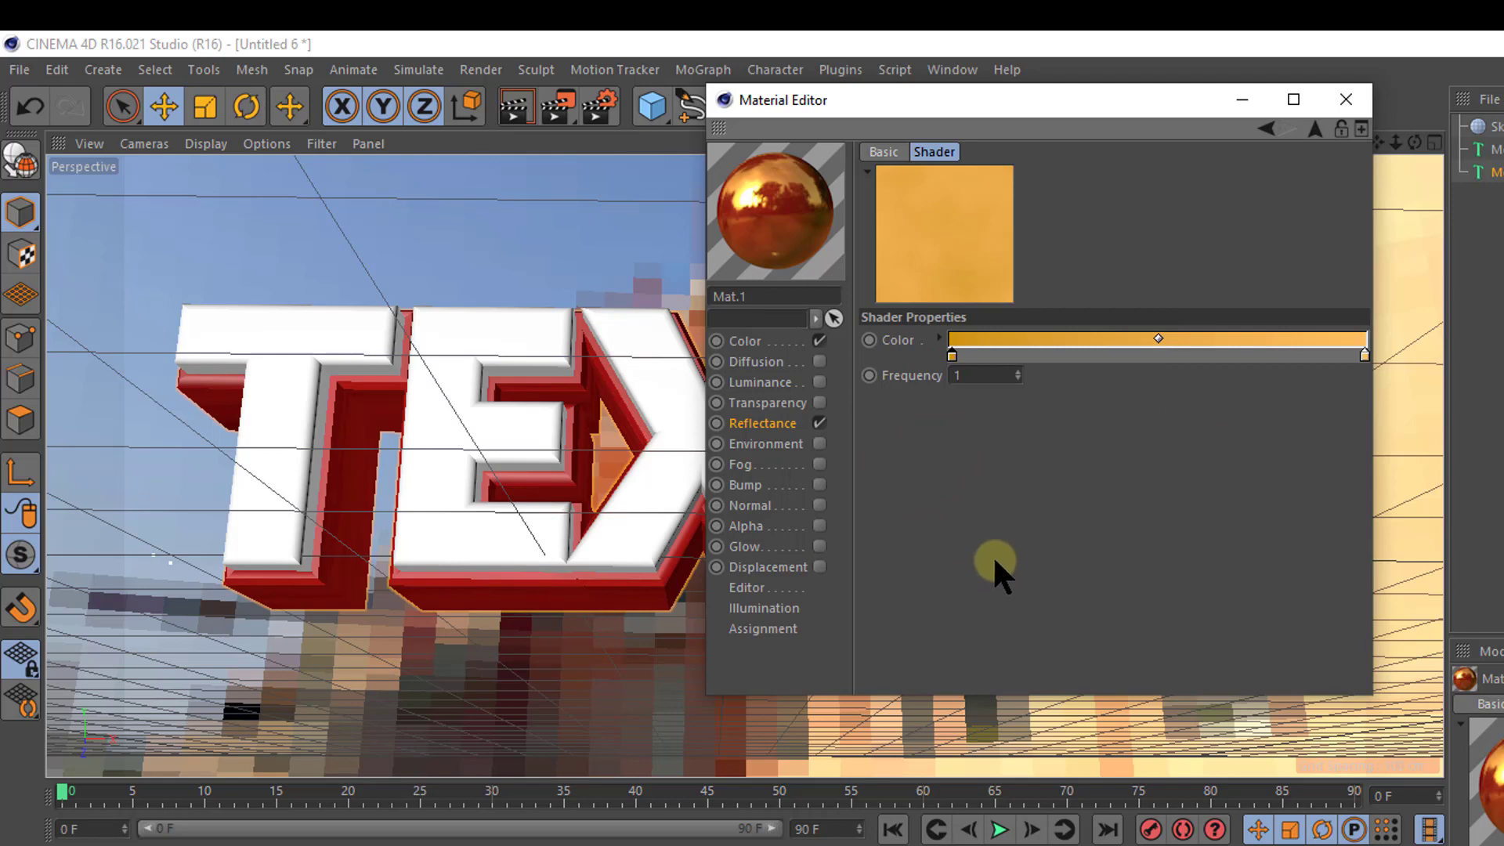
Step: Set Mat.1's base colour to orange RGB 255/167/35
left_click(741, 341)
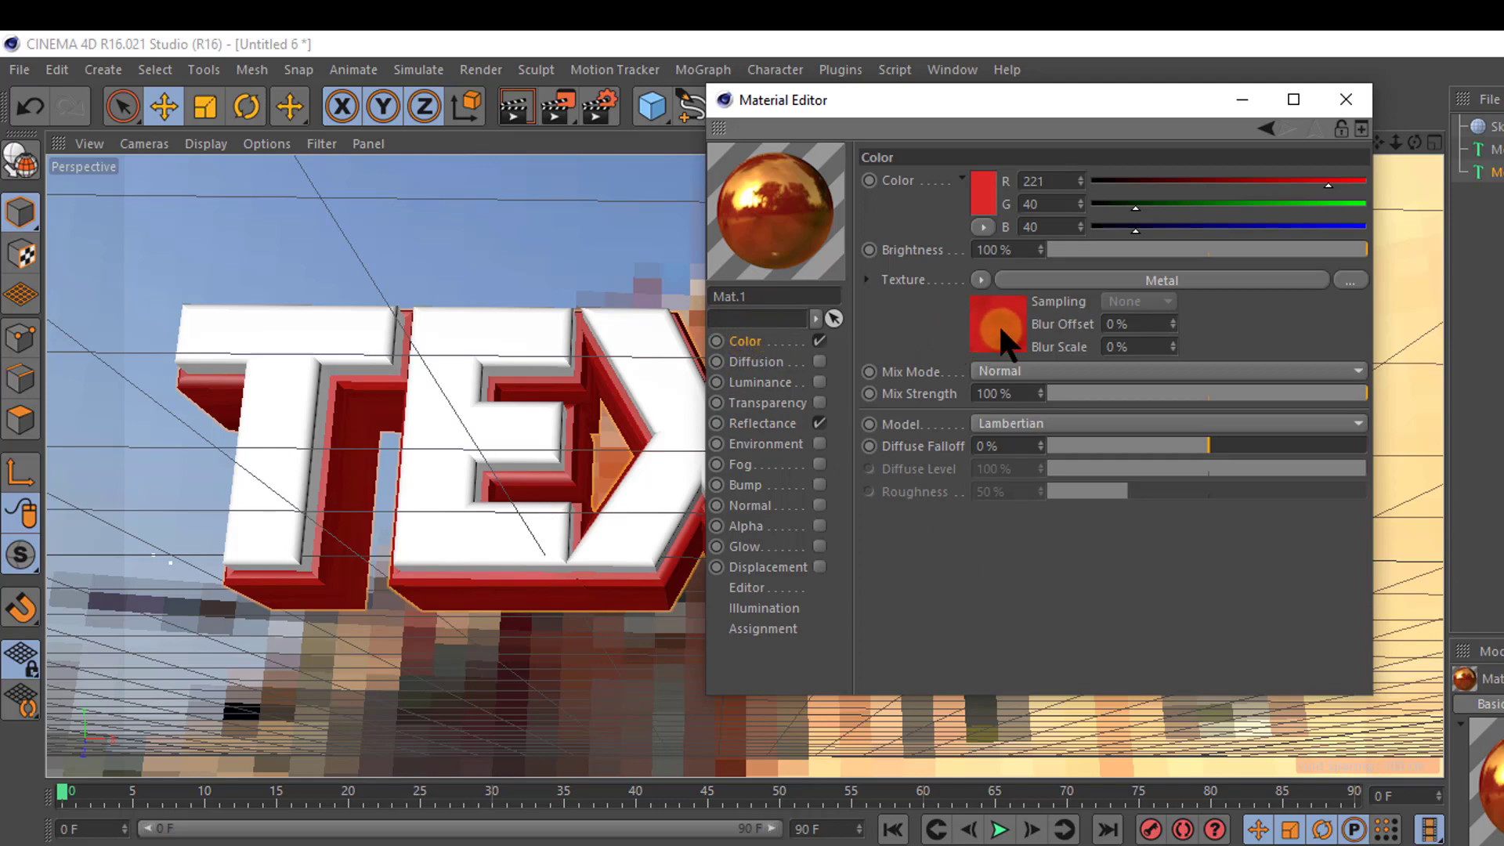
left_click(980, 186)
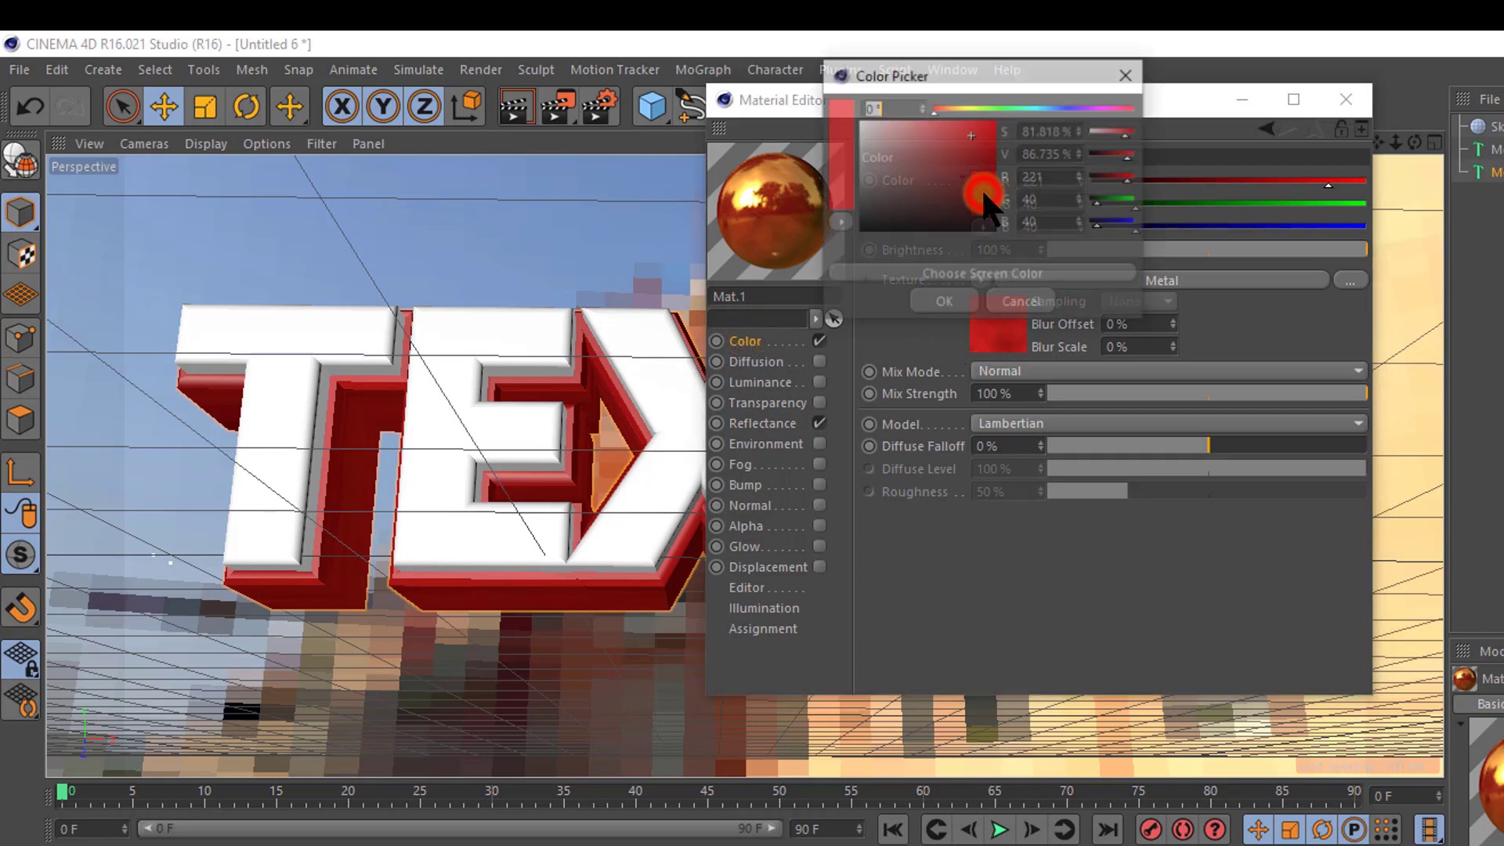
left_click(953, 107)
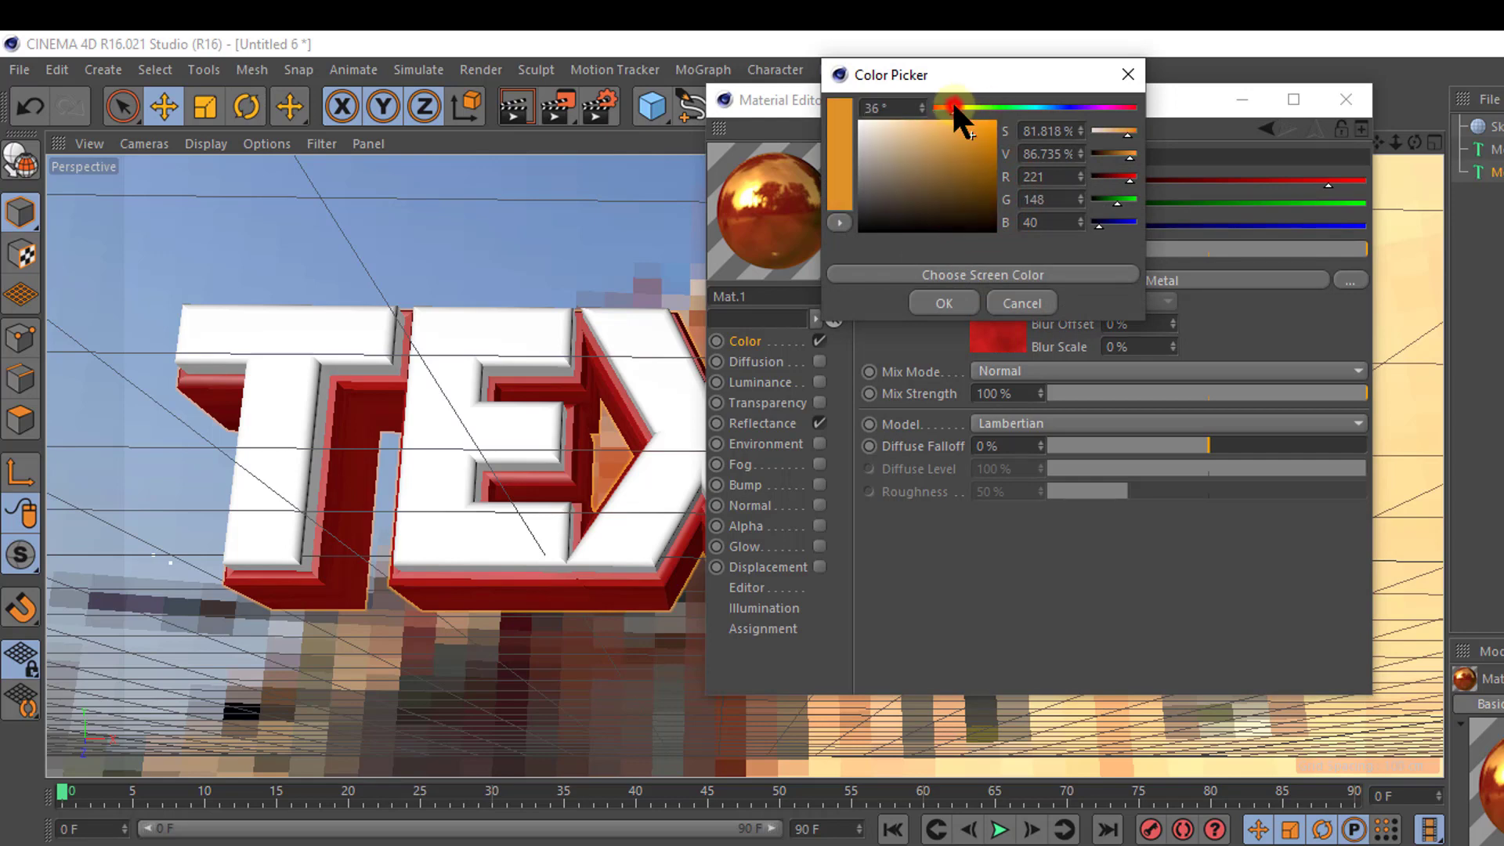
left_click(990, 126)
left_click_drag(988, 128, 976, 120)
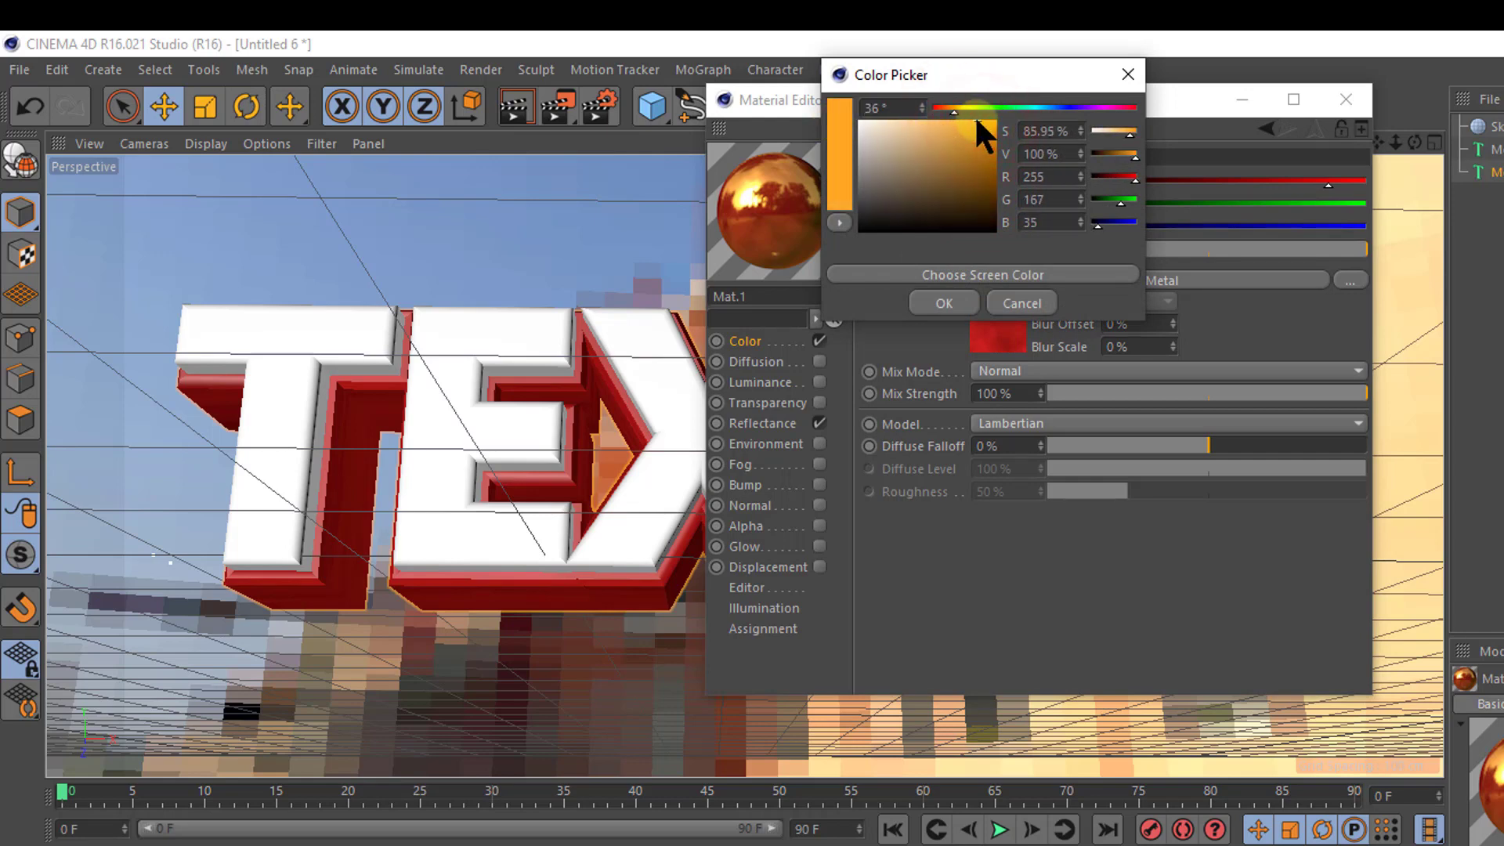
left_click(946, 302)
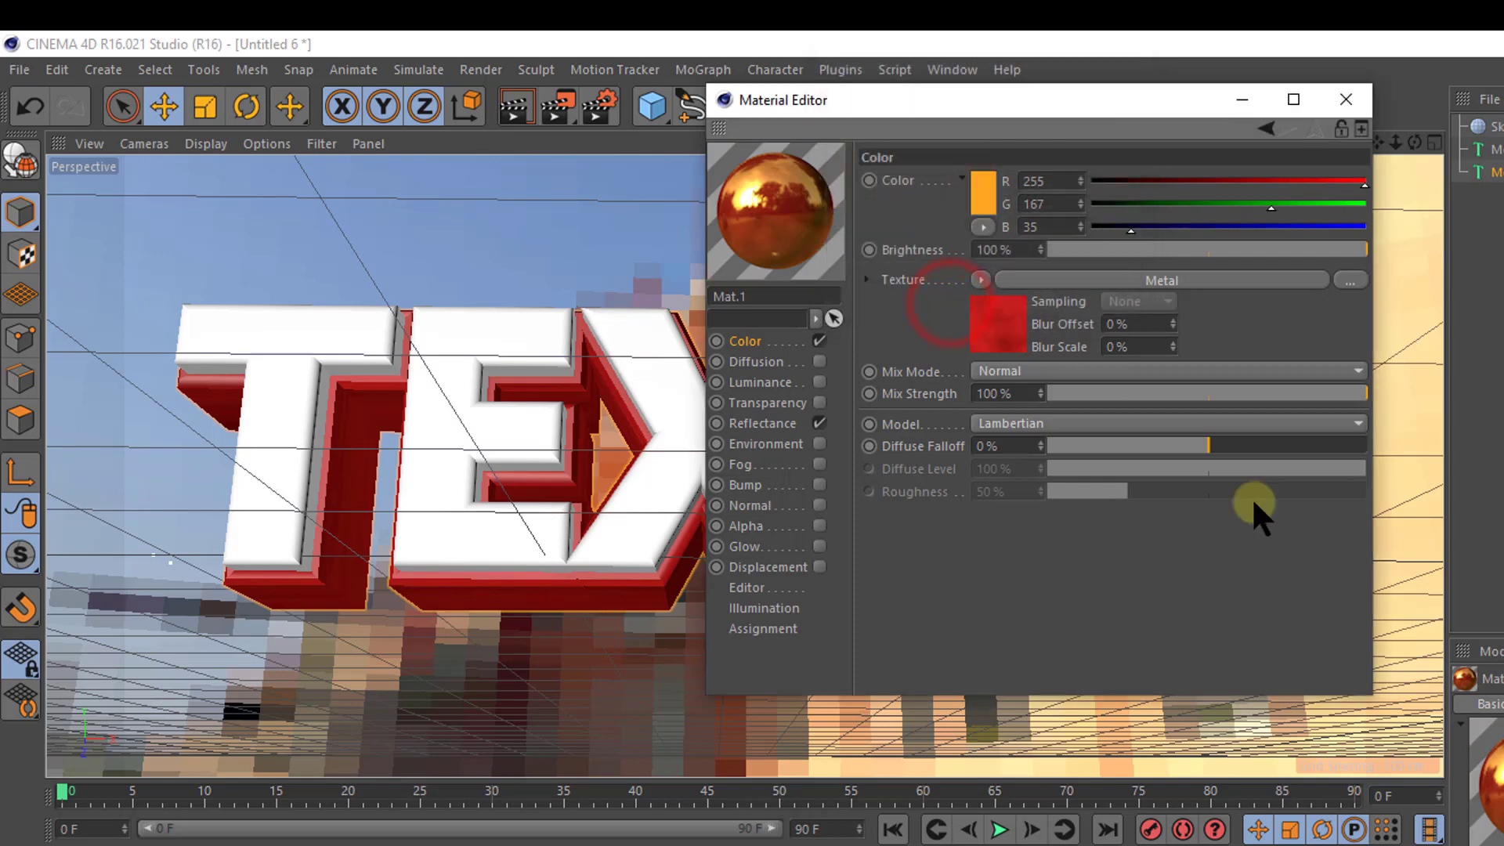
Step: Change the noise gradient's right end colour to gold
left_click(1013, 318)
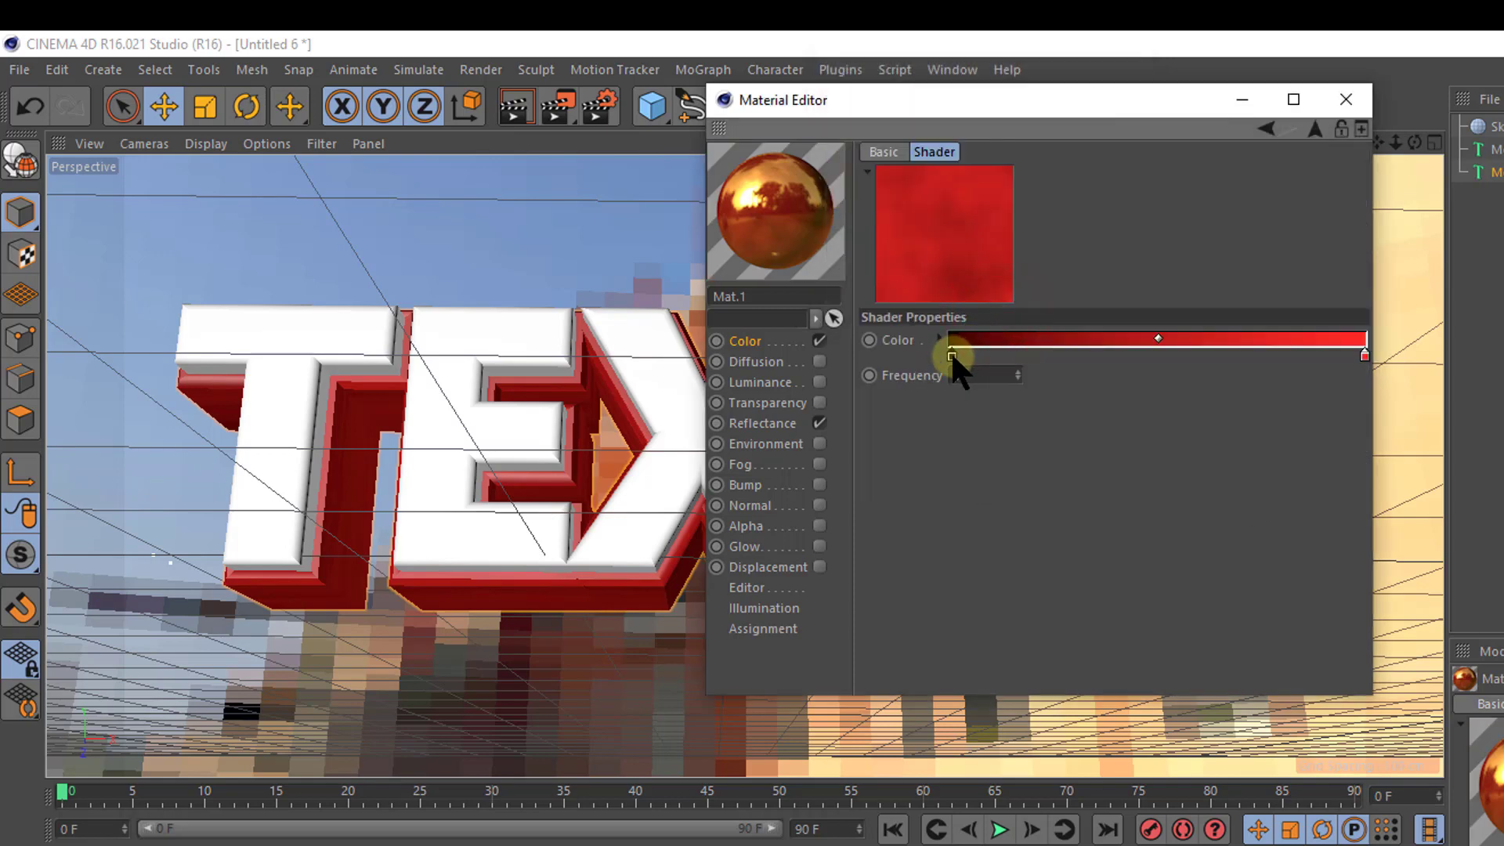
left_click(1364, 355)
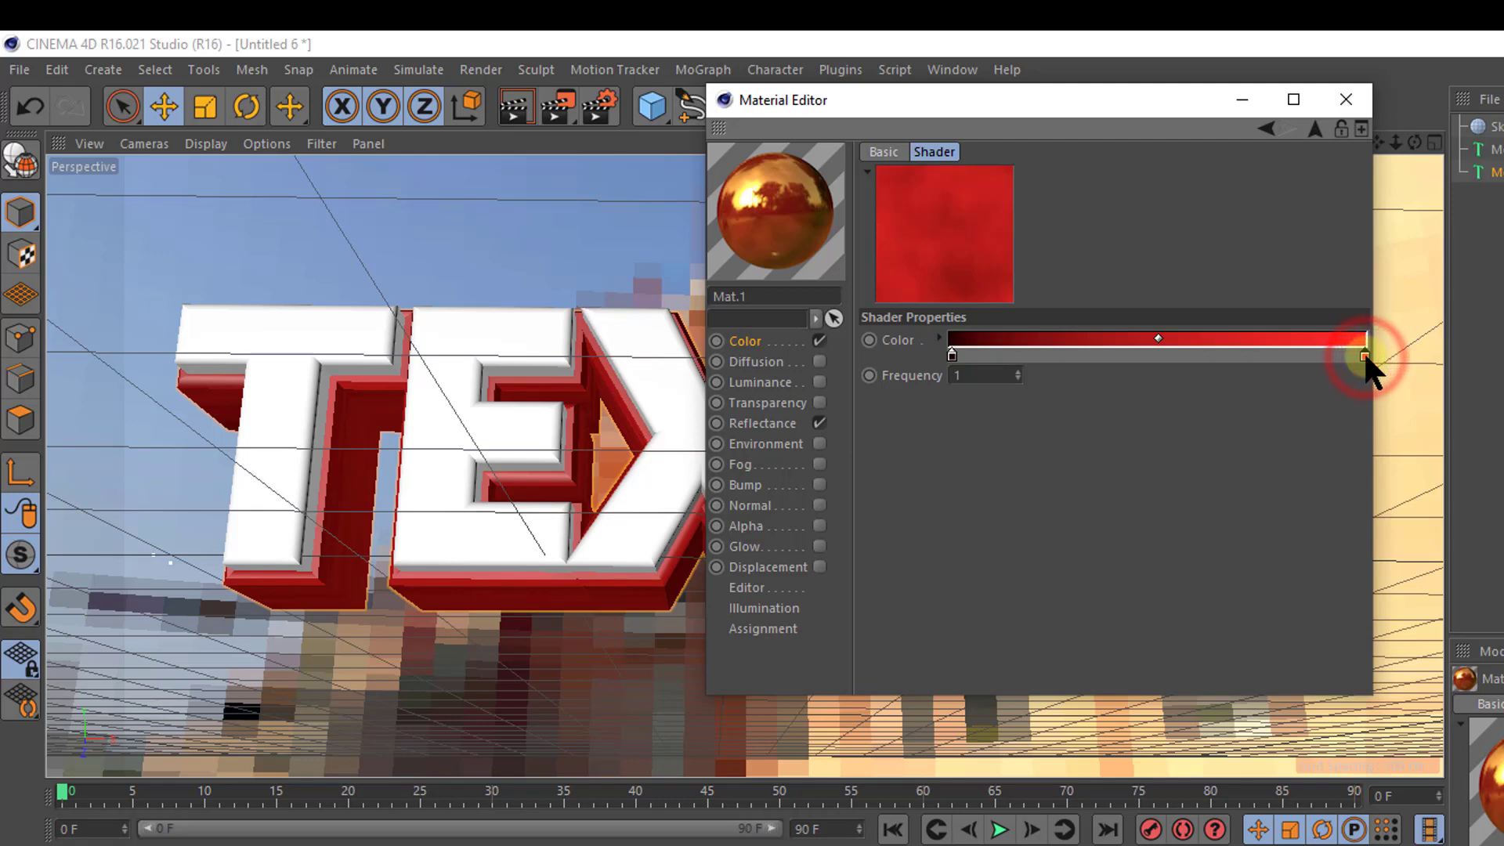
double_click(1365, 356)
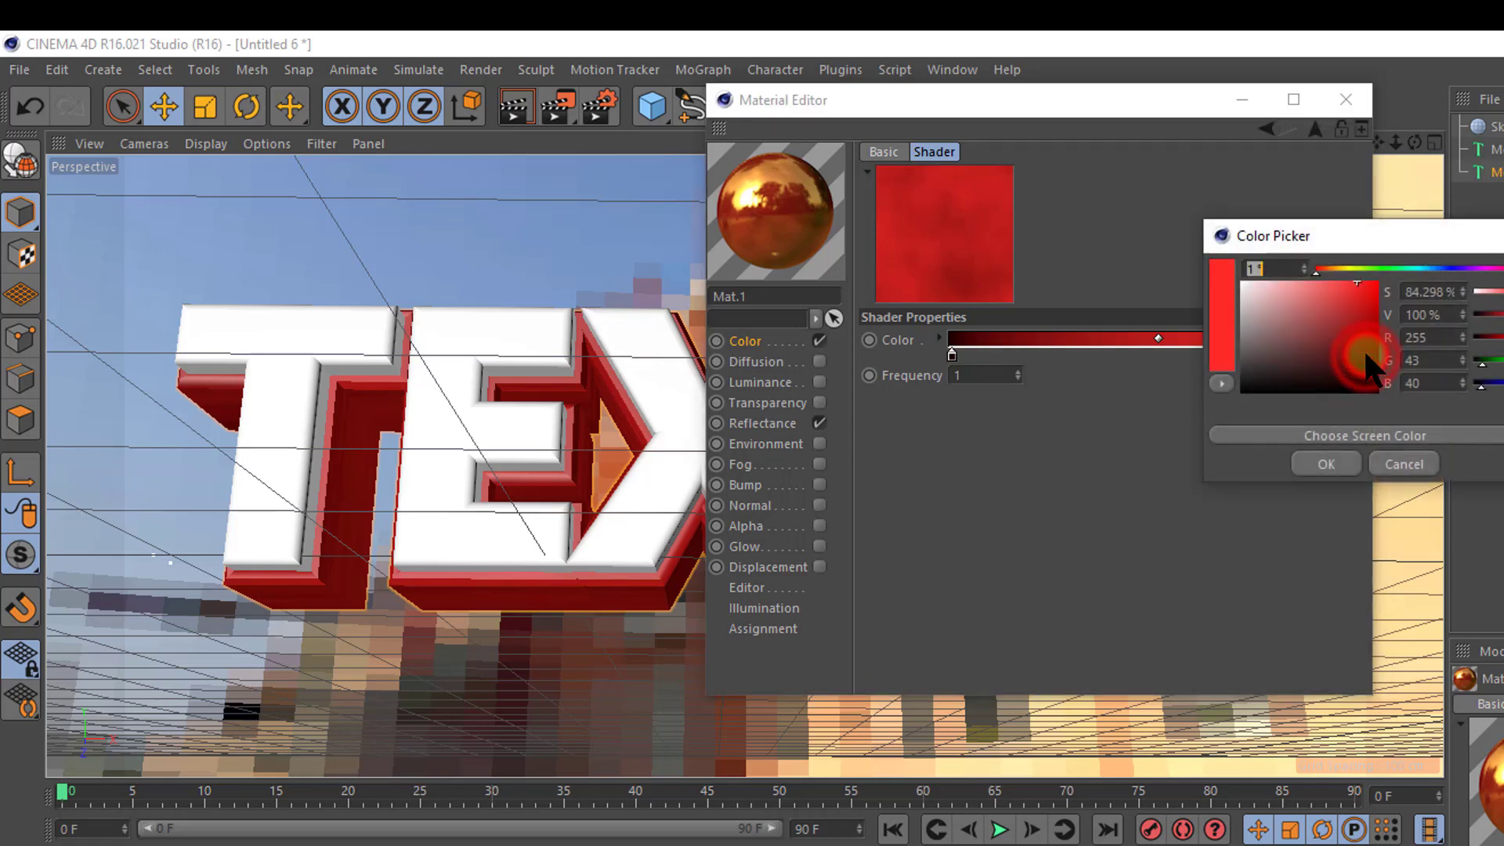
left_click(1340, 268)
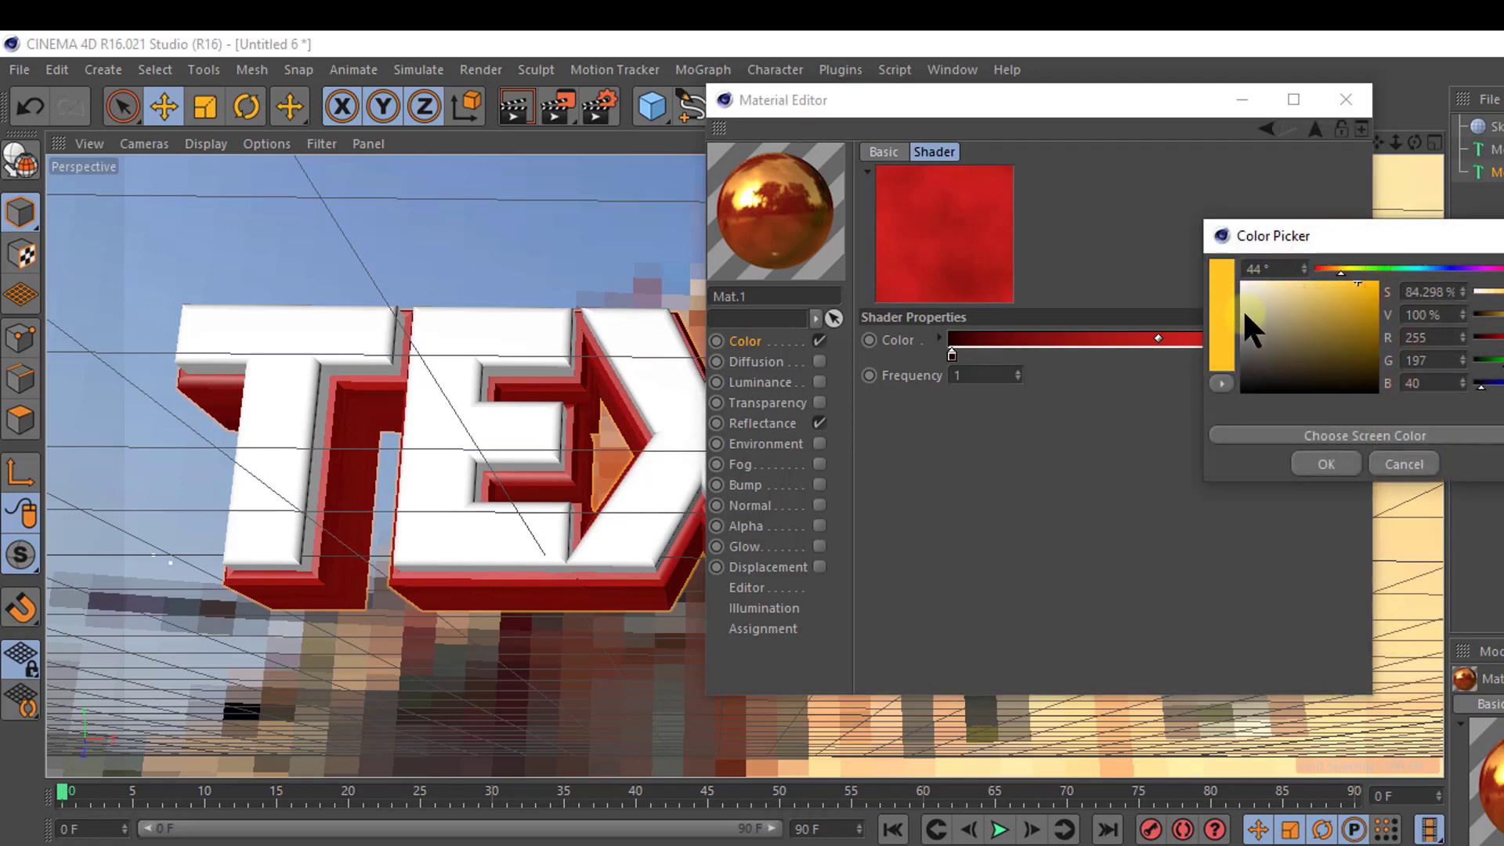
left_click(1327, 462)
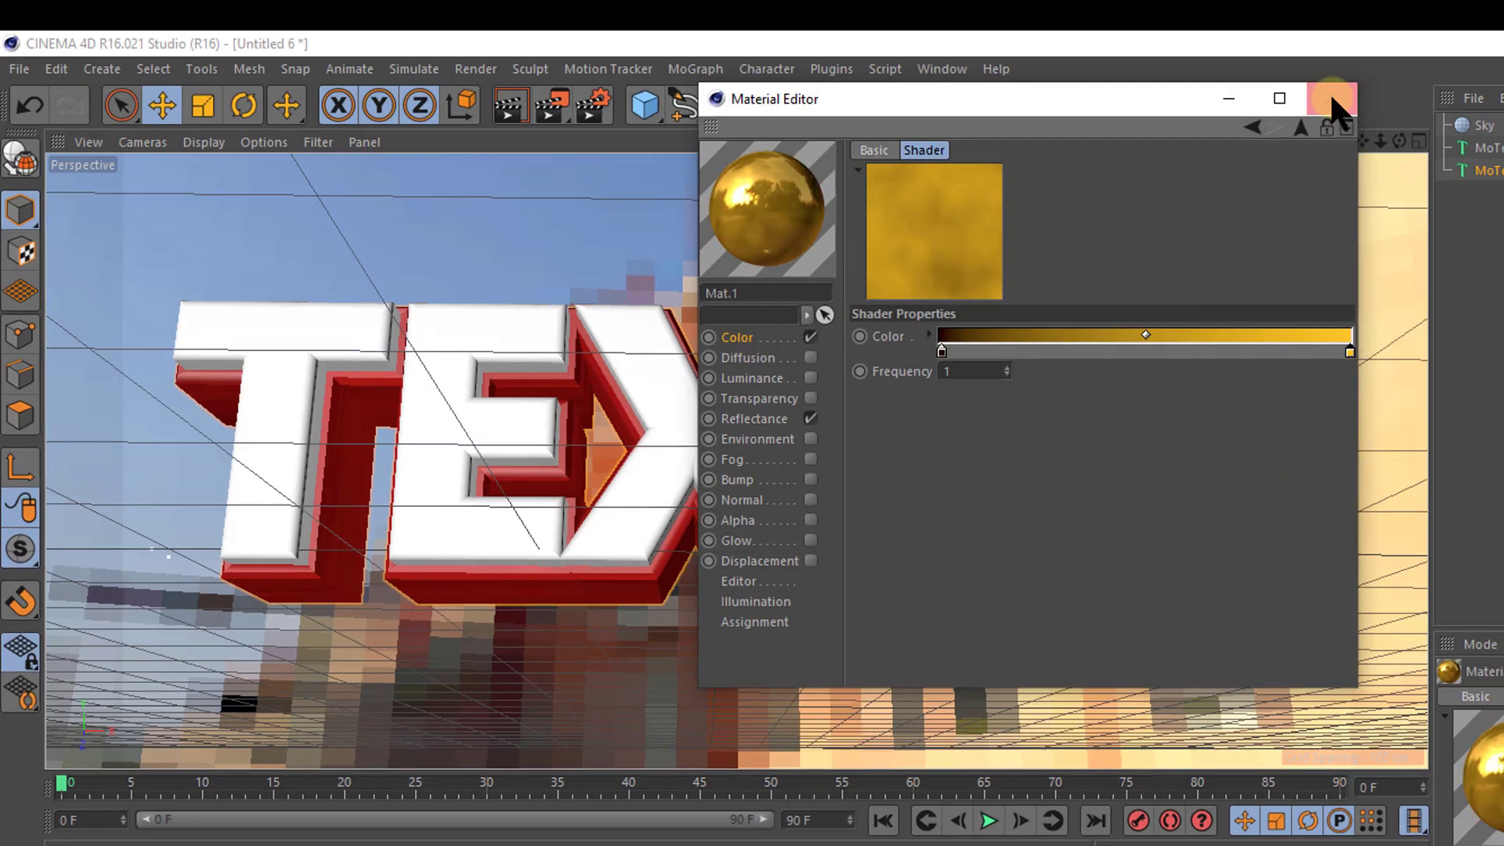
Step: Apply the gold Mat.1 to MoText.1 and render a viewport preview
left_click(1346, 100)
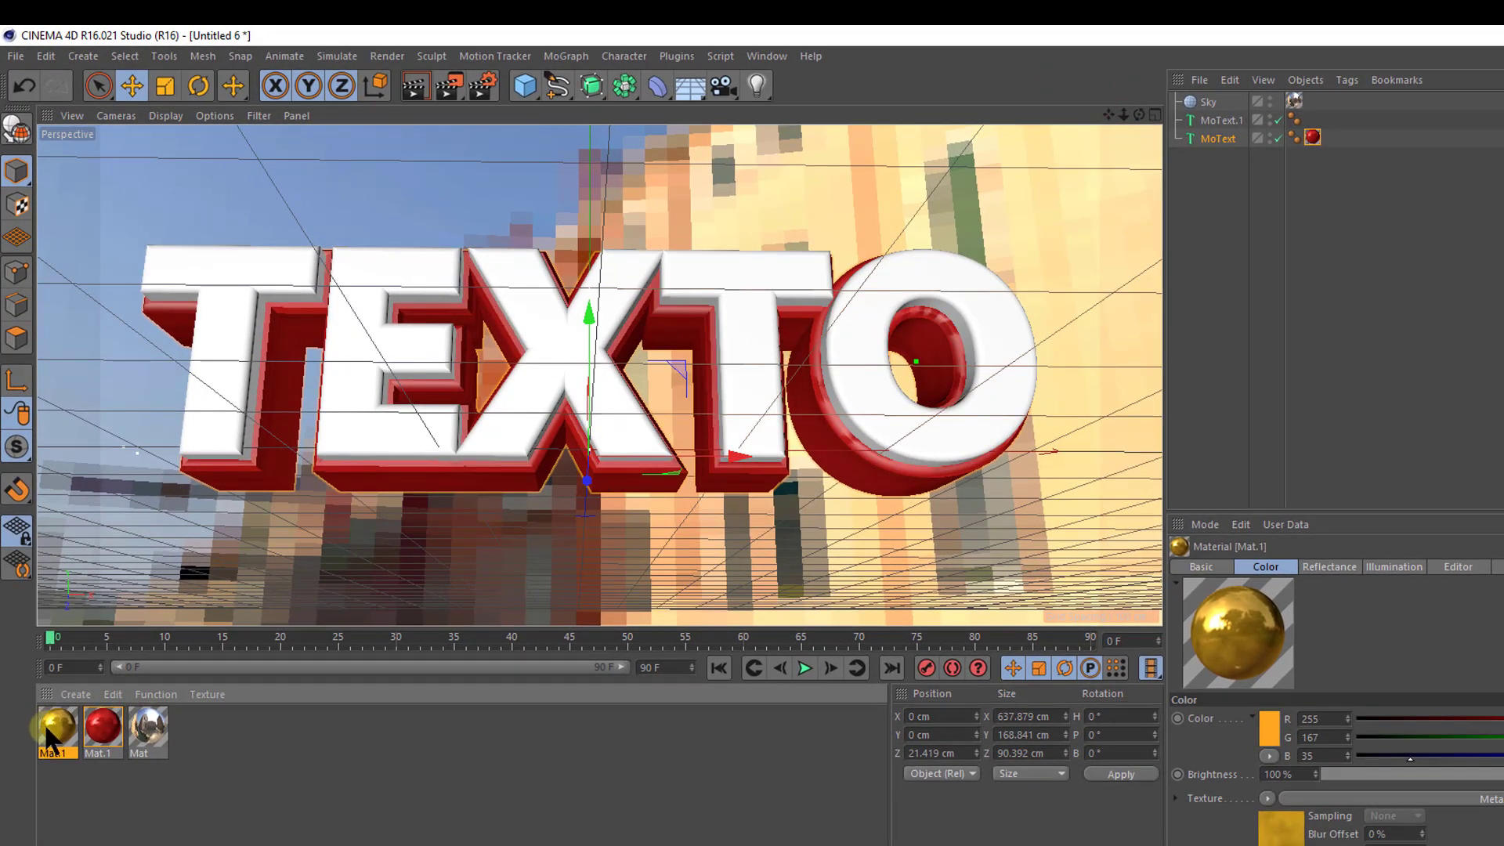
mouse_move(44, 722)
left_mouse_down()
mouse_move(135, 689)
mouse_move(1210, 119)
left_mouse_up()
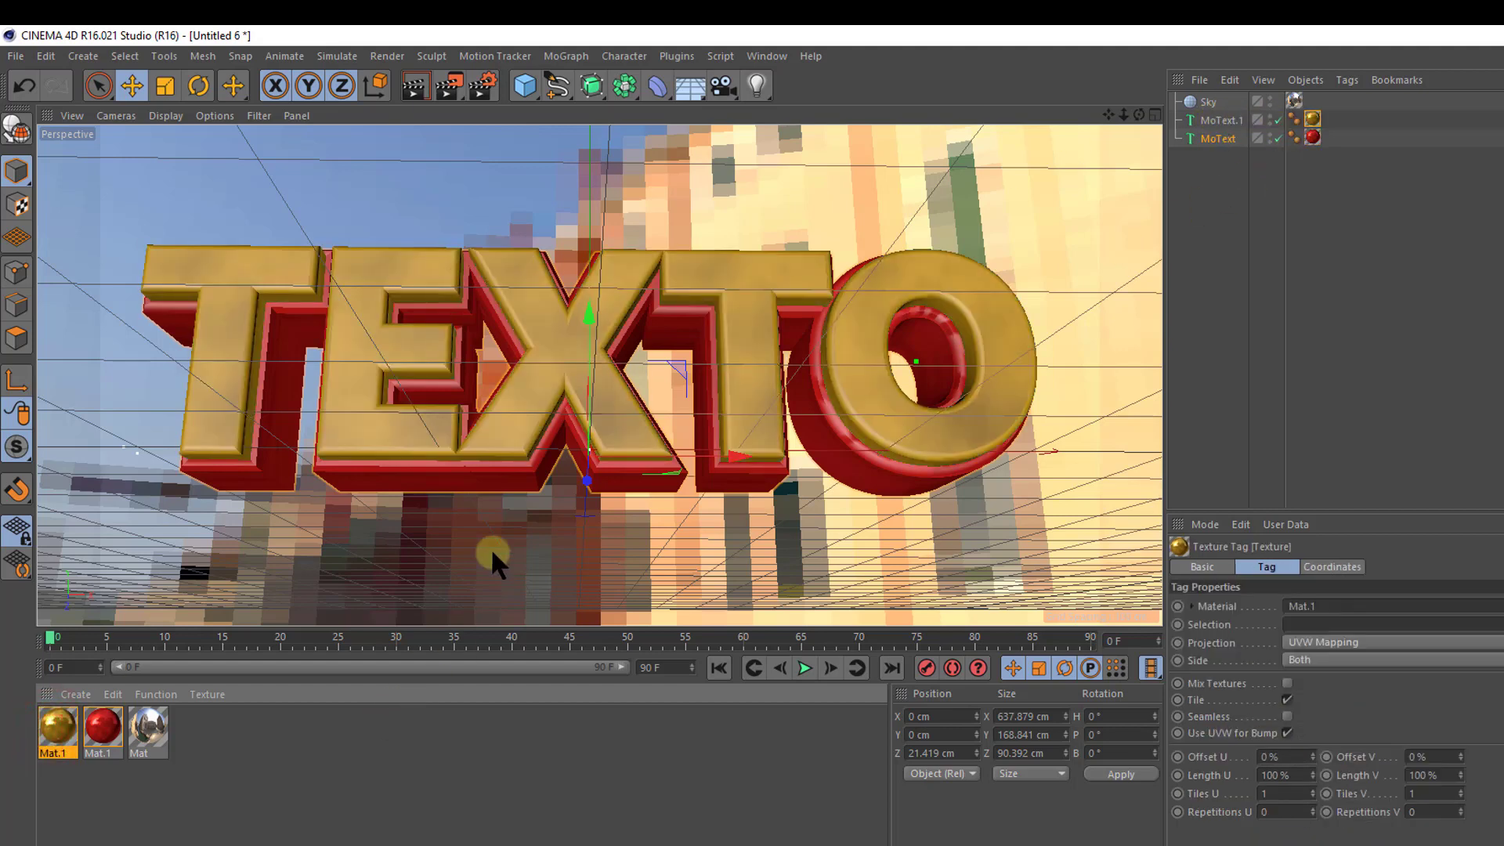
left_click(413, 84)
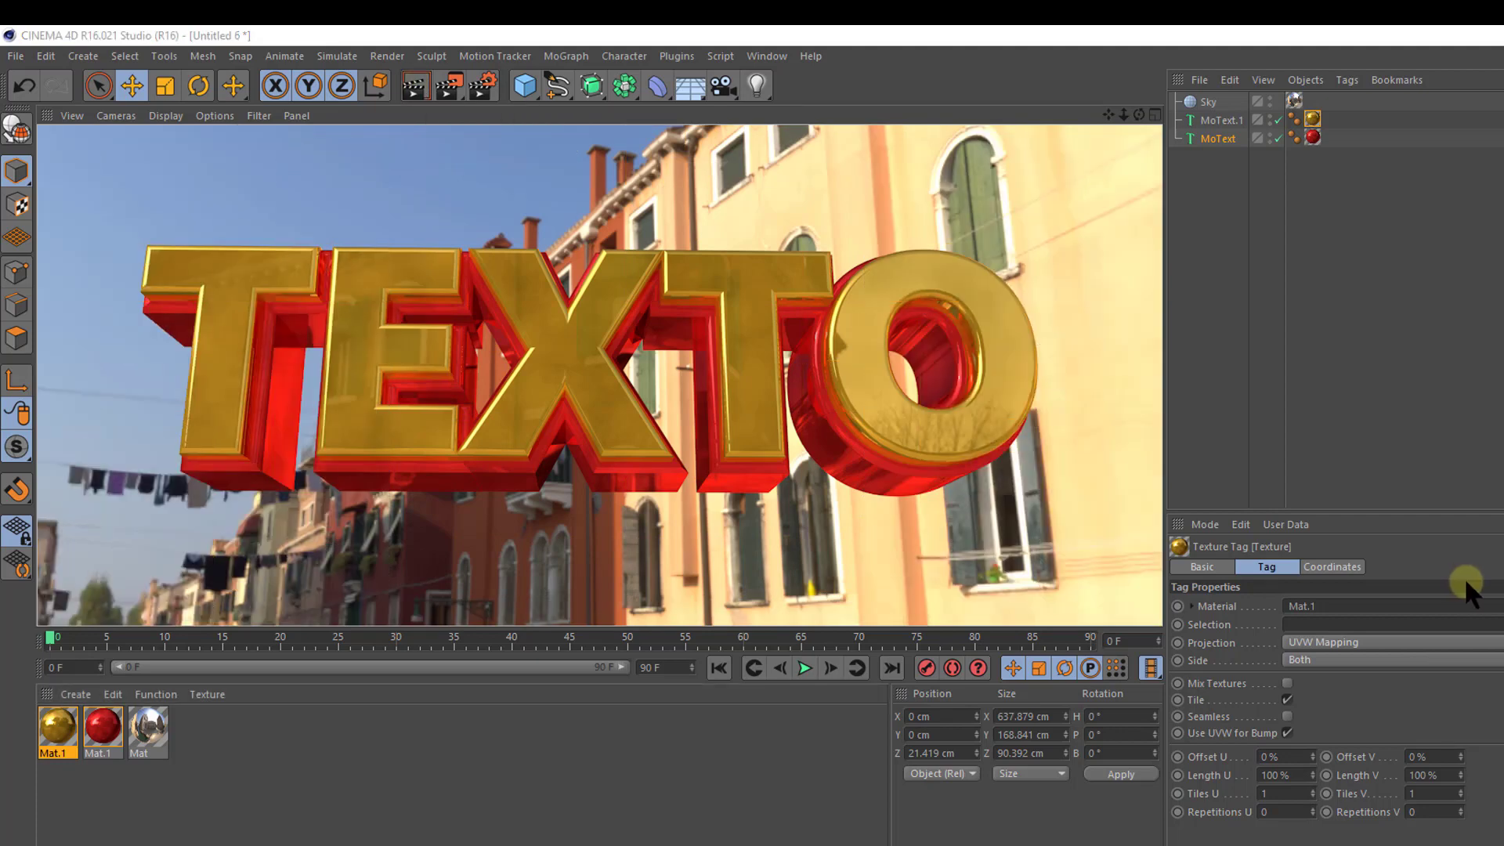
left_click(335, 515)
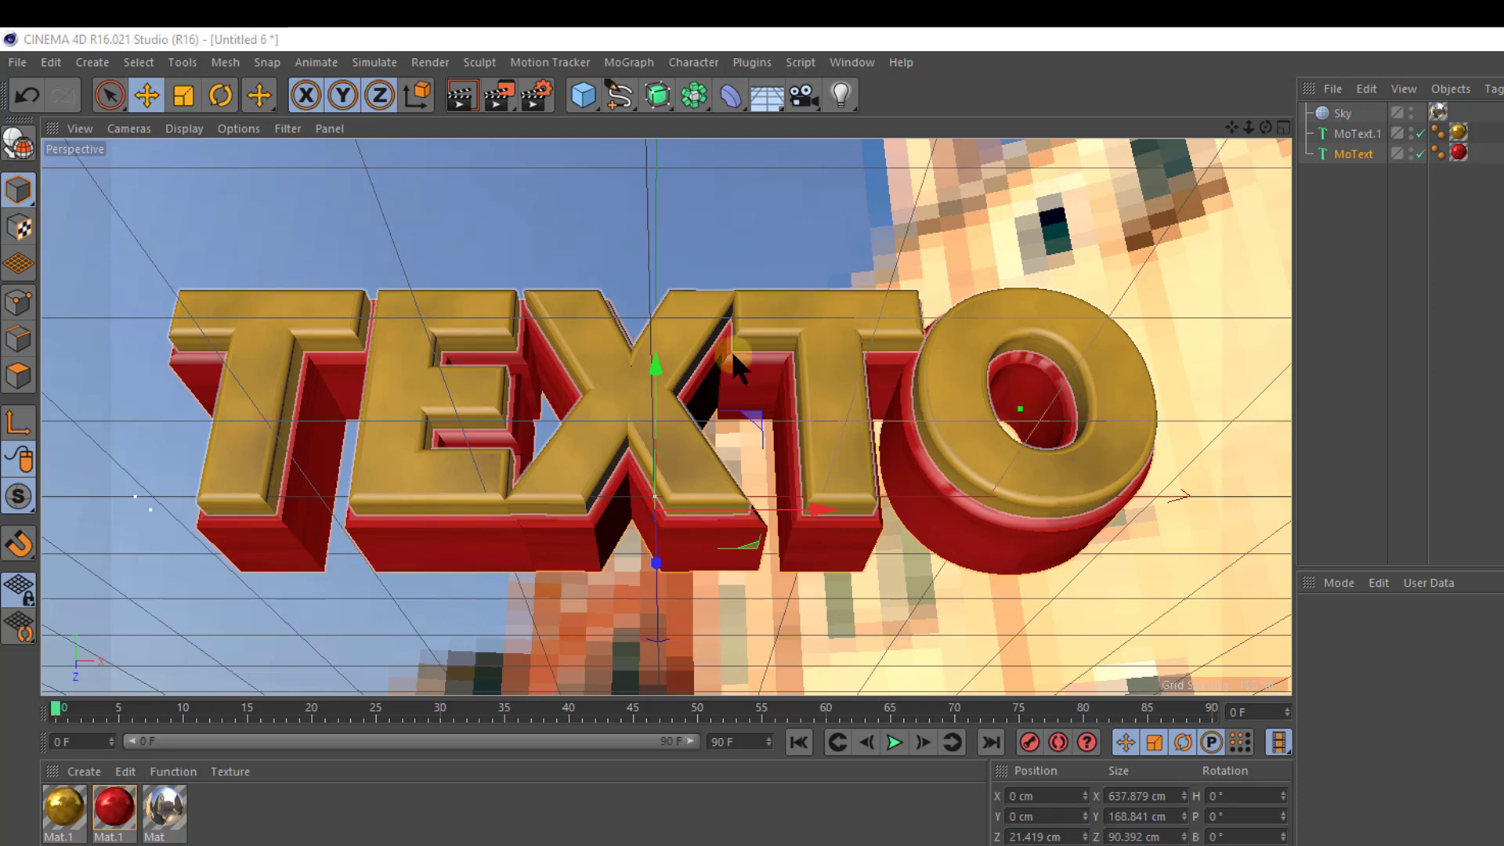
left_click(285, 807)
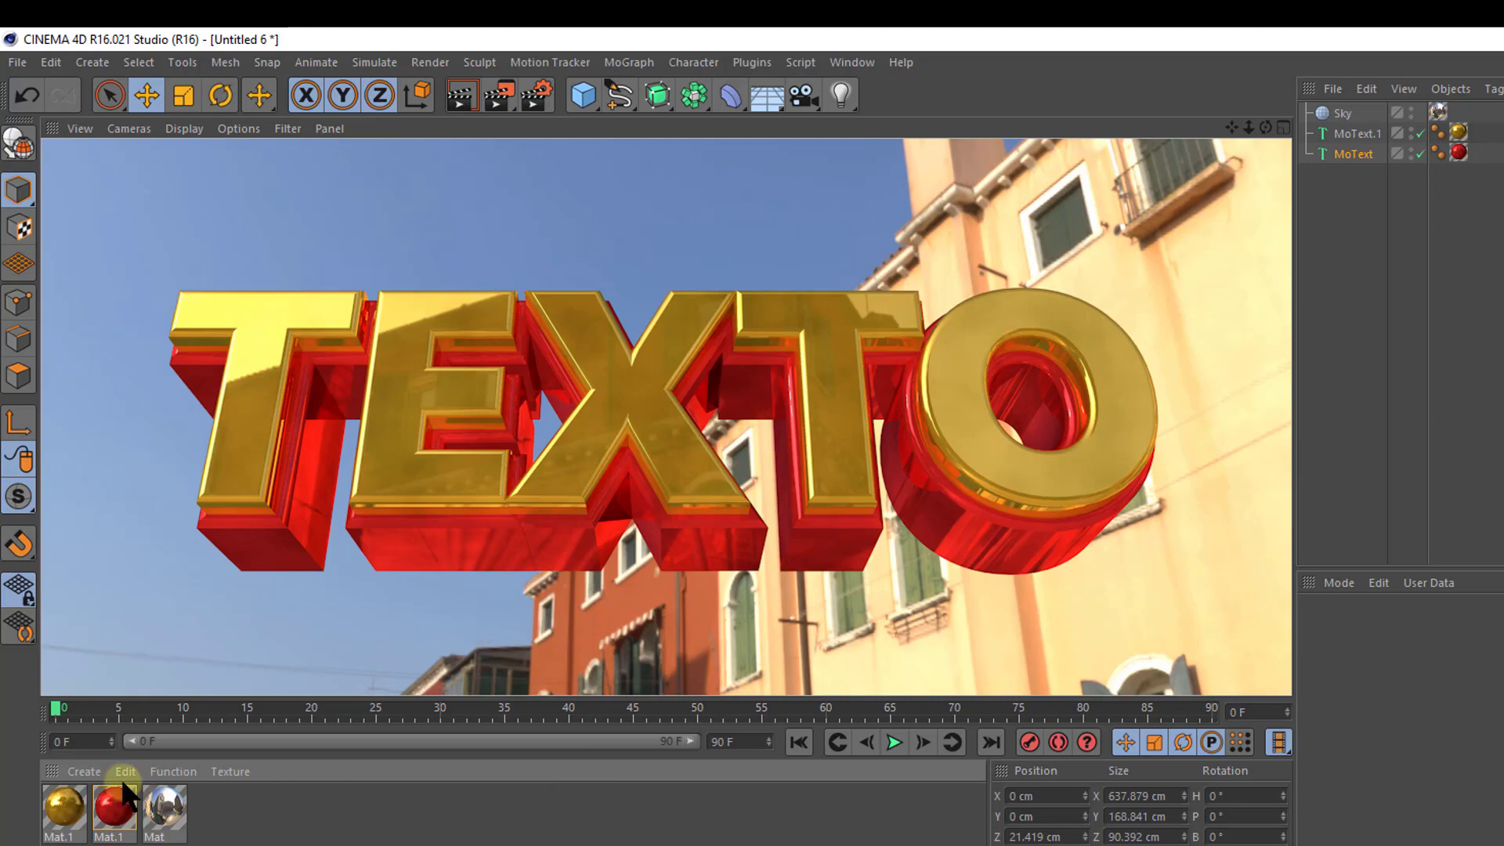
Step: Create a new material, Mat.2, and bring up its Color settings
left_click(78, 766)
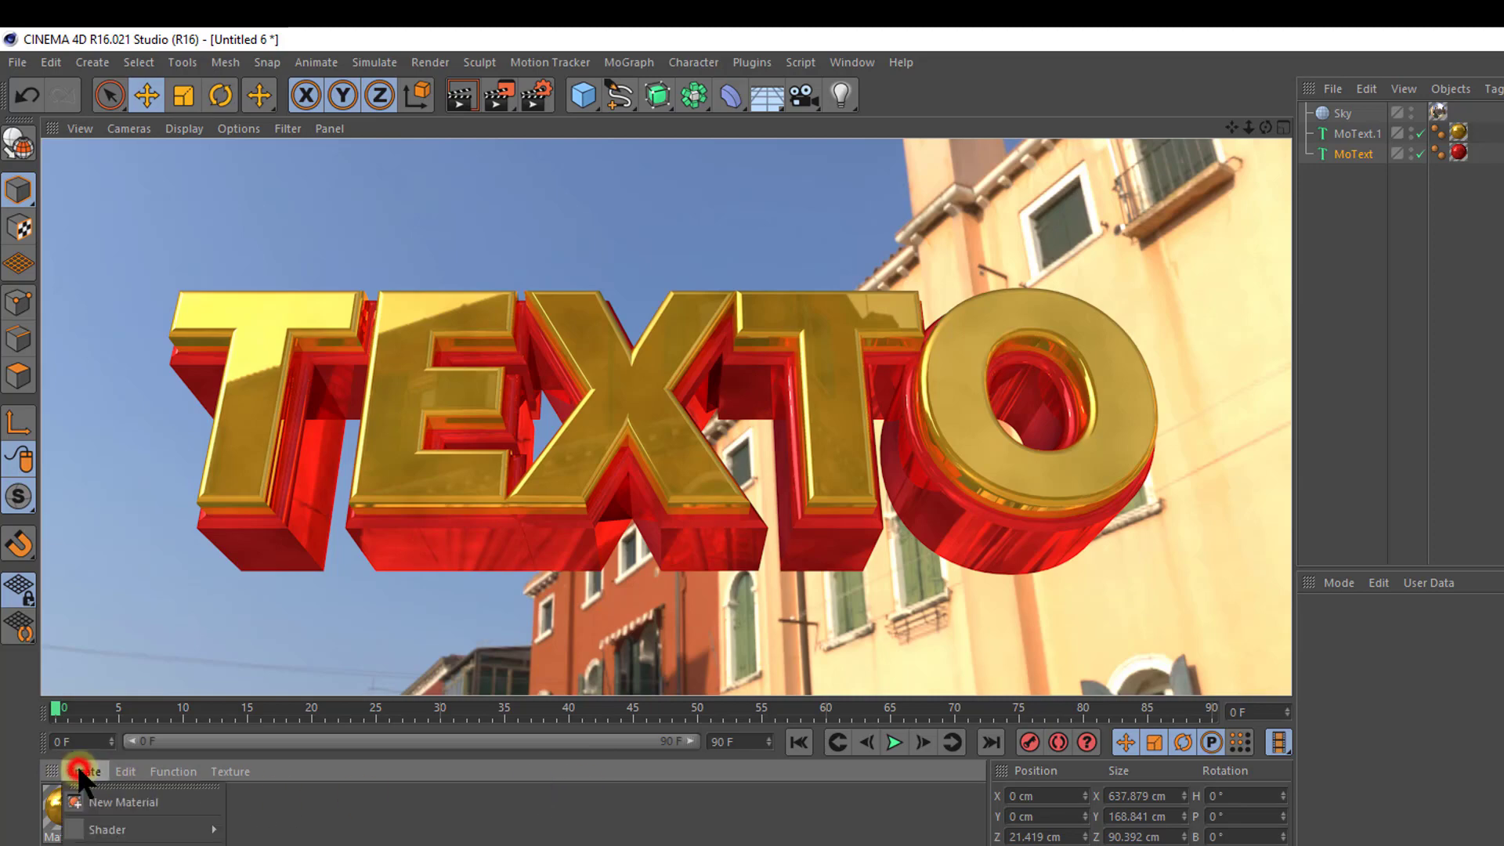
left_click(96, 796)
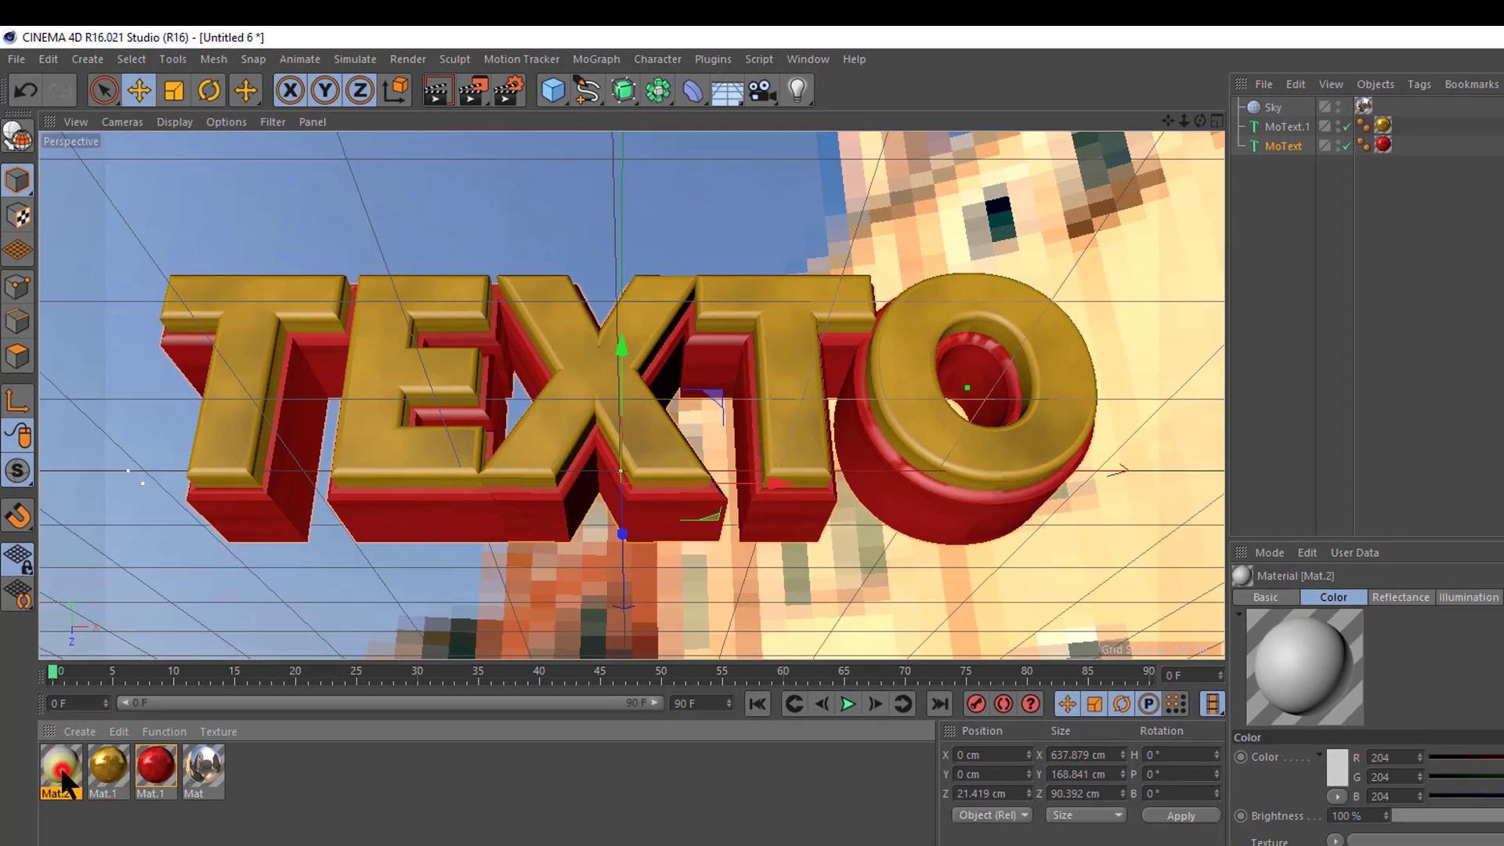
double_click(59, 766)
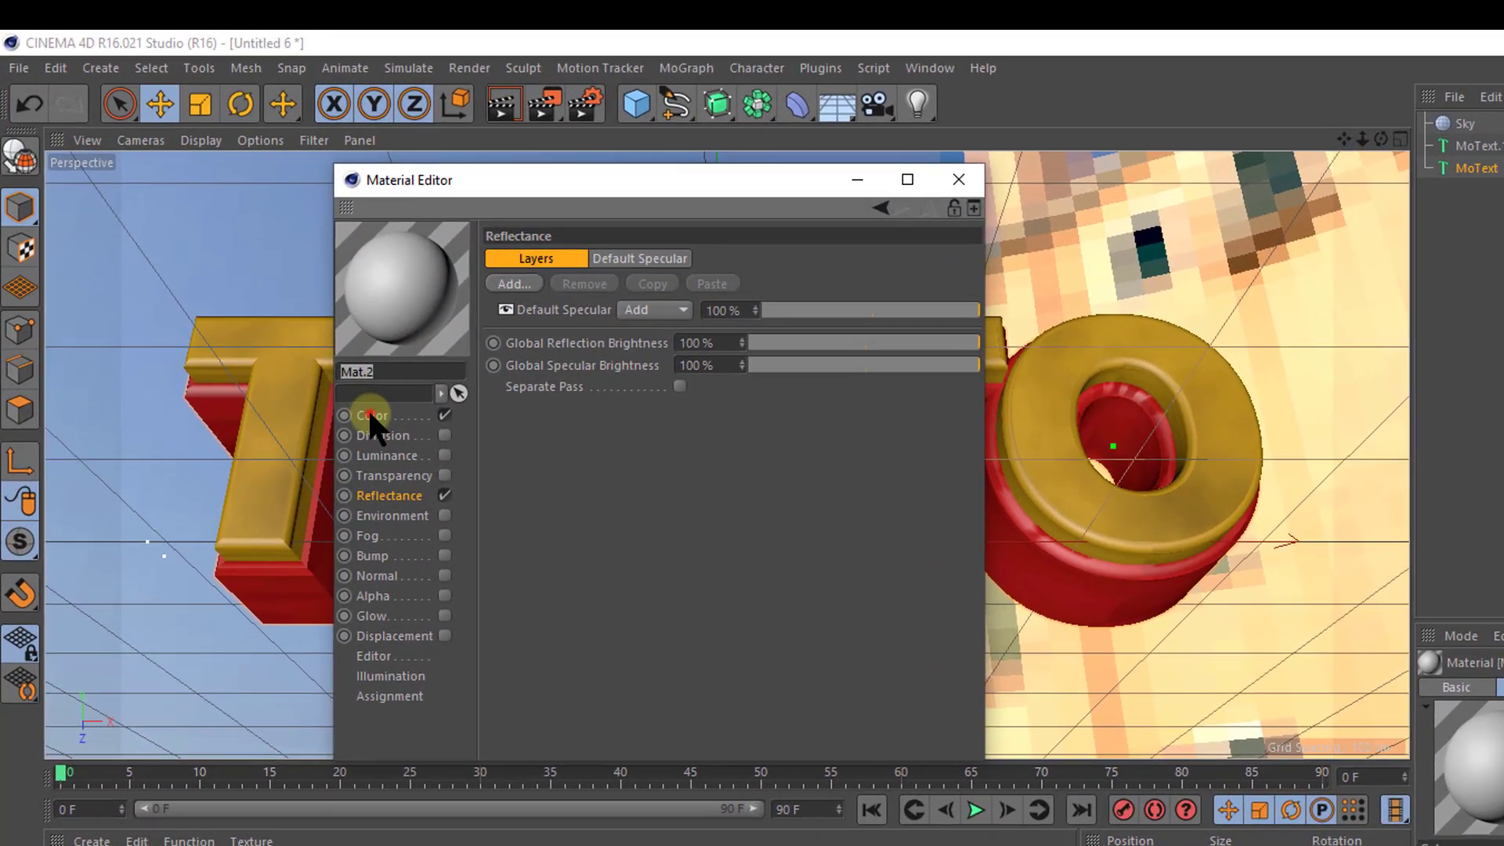
left_click(368, 407)
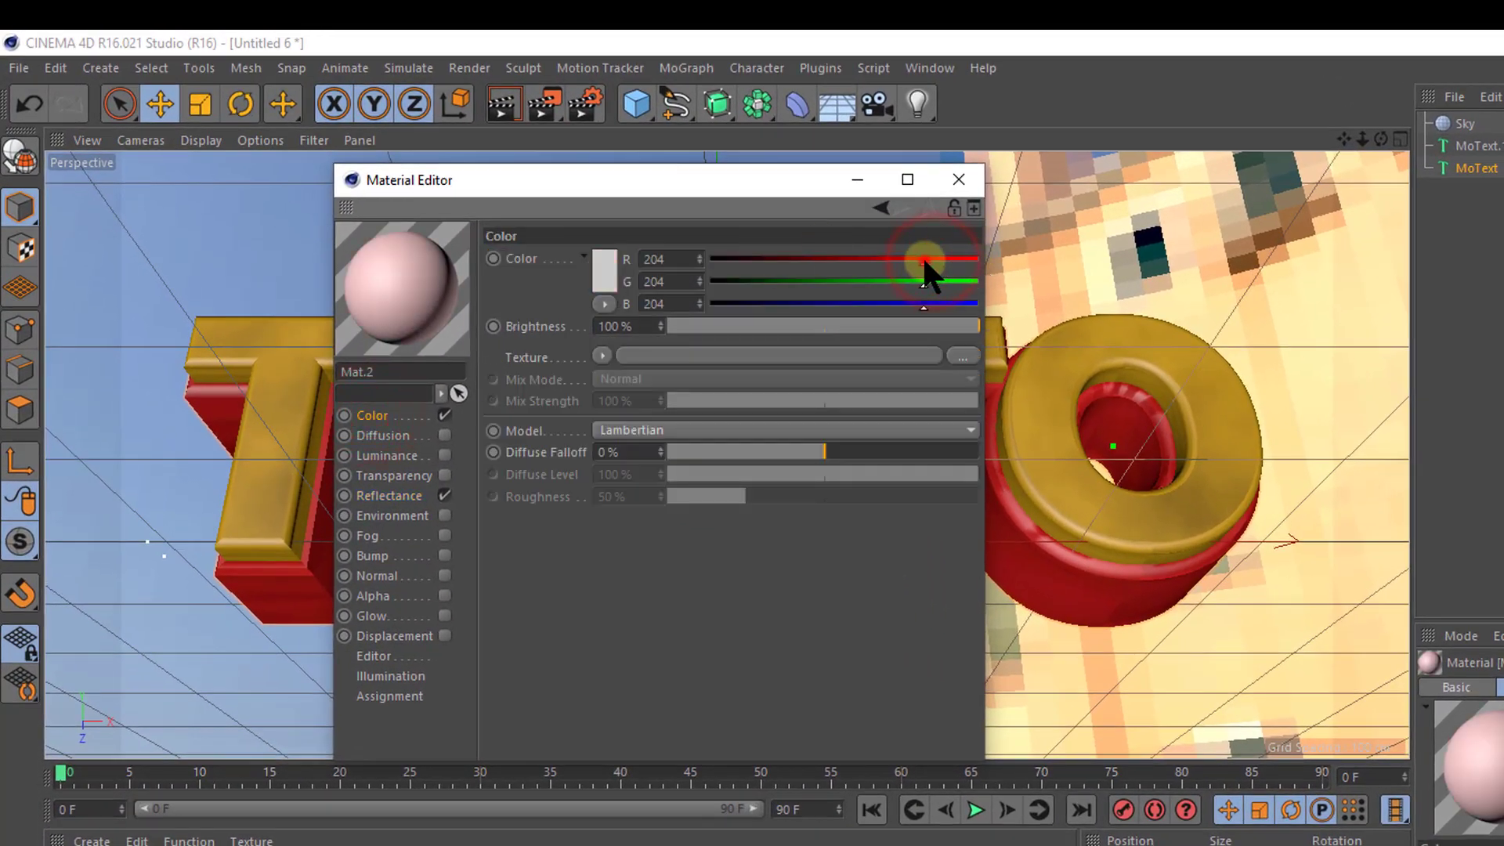
left_click_drag(944, 259, 884, 262)
Step: Make Mat.2 bright red and apply it to the MoText layer
left_click(601, 268)
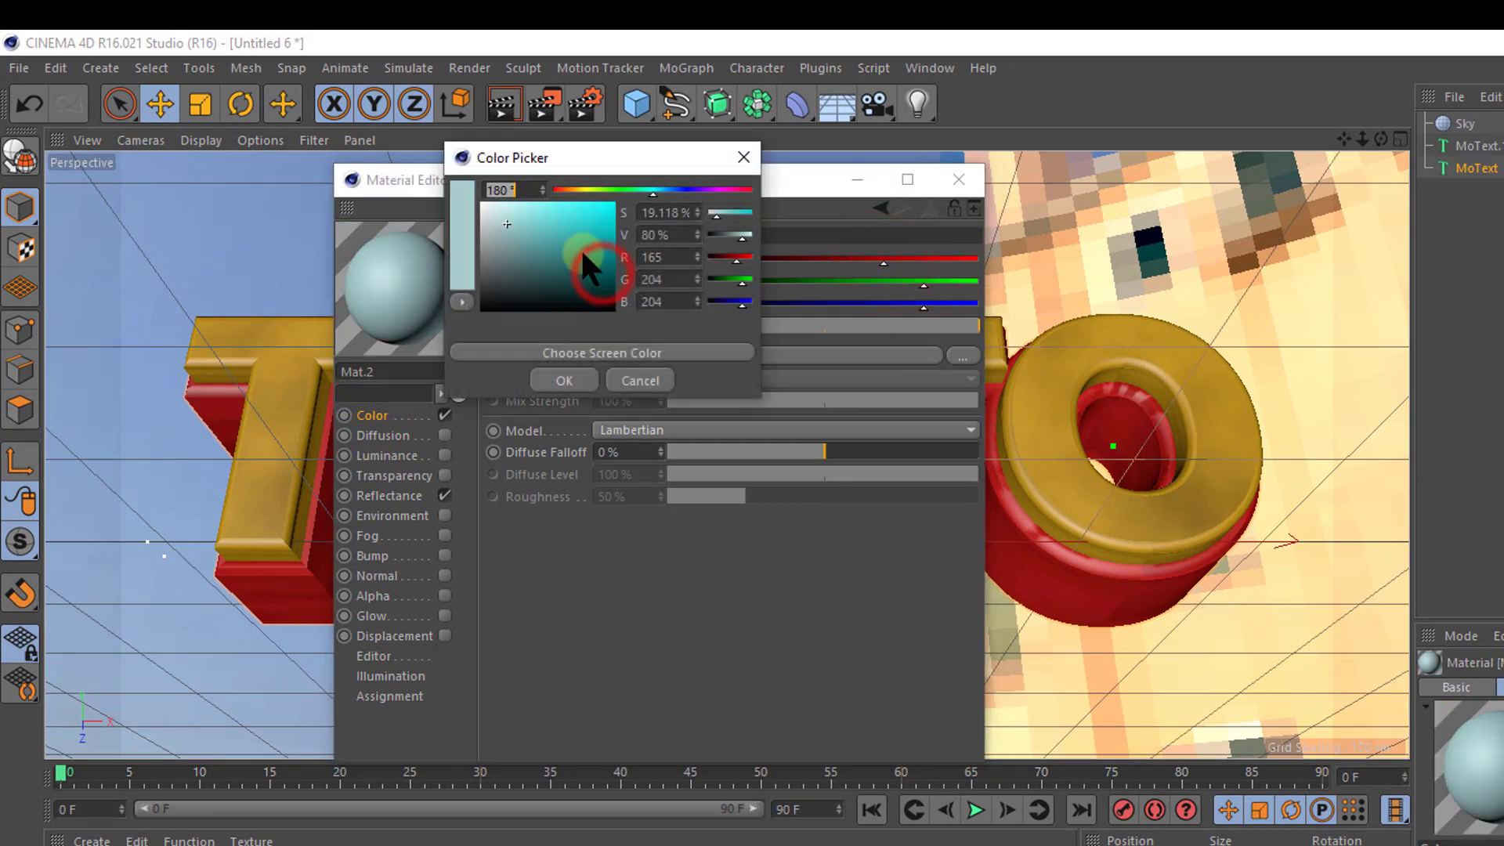
left_click(564, 189)
left_click(593, 213)
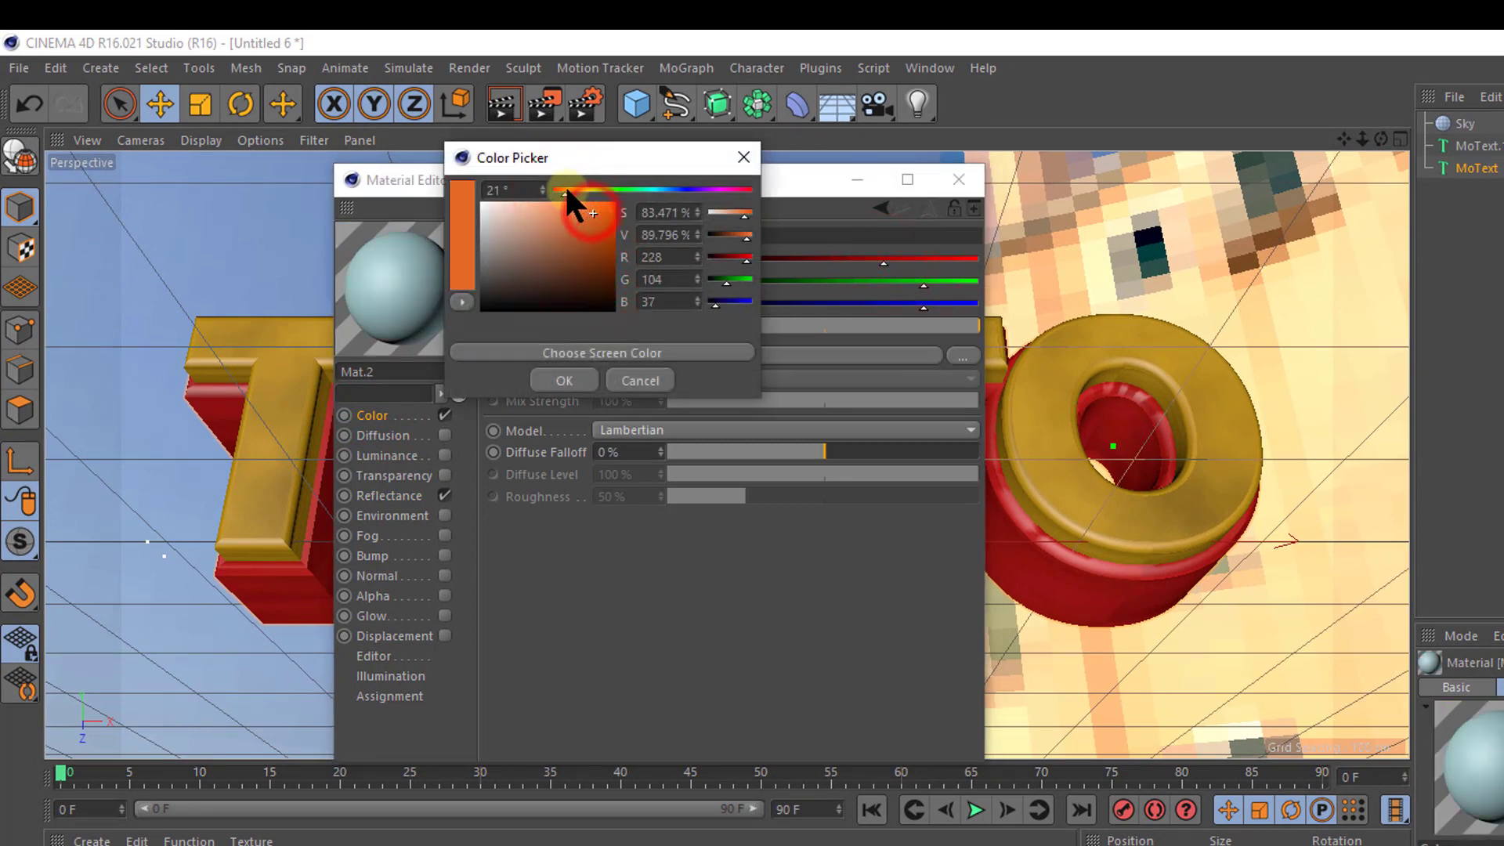
left_click_drag(563, 188, 776, 202)
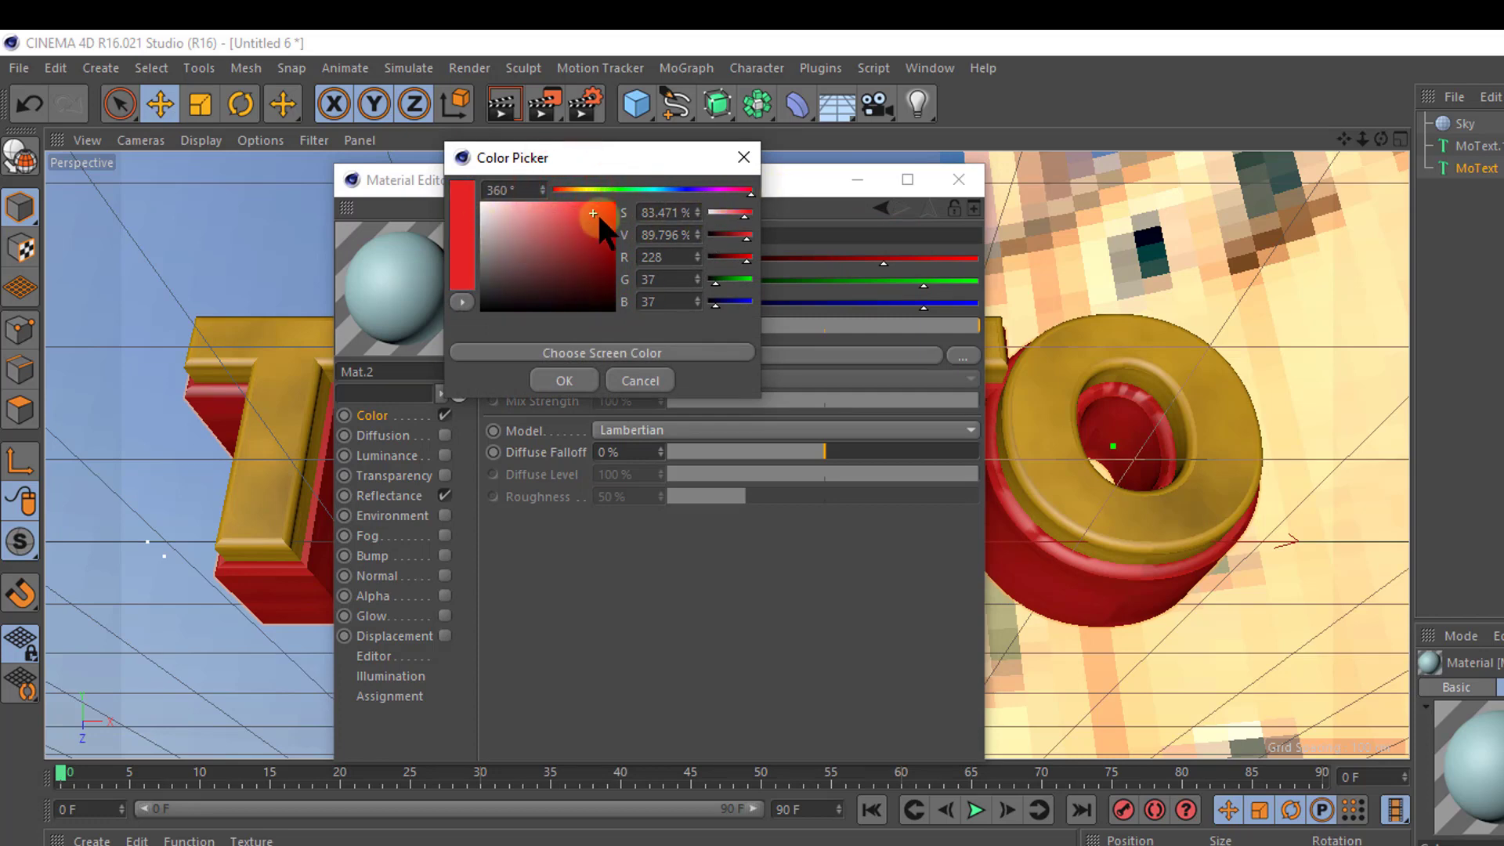
left_click_drag(598, 209, 589, 194)
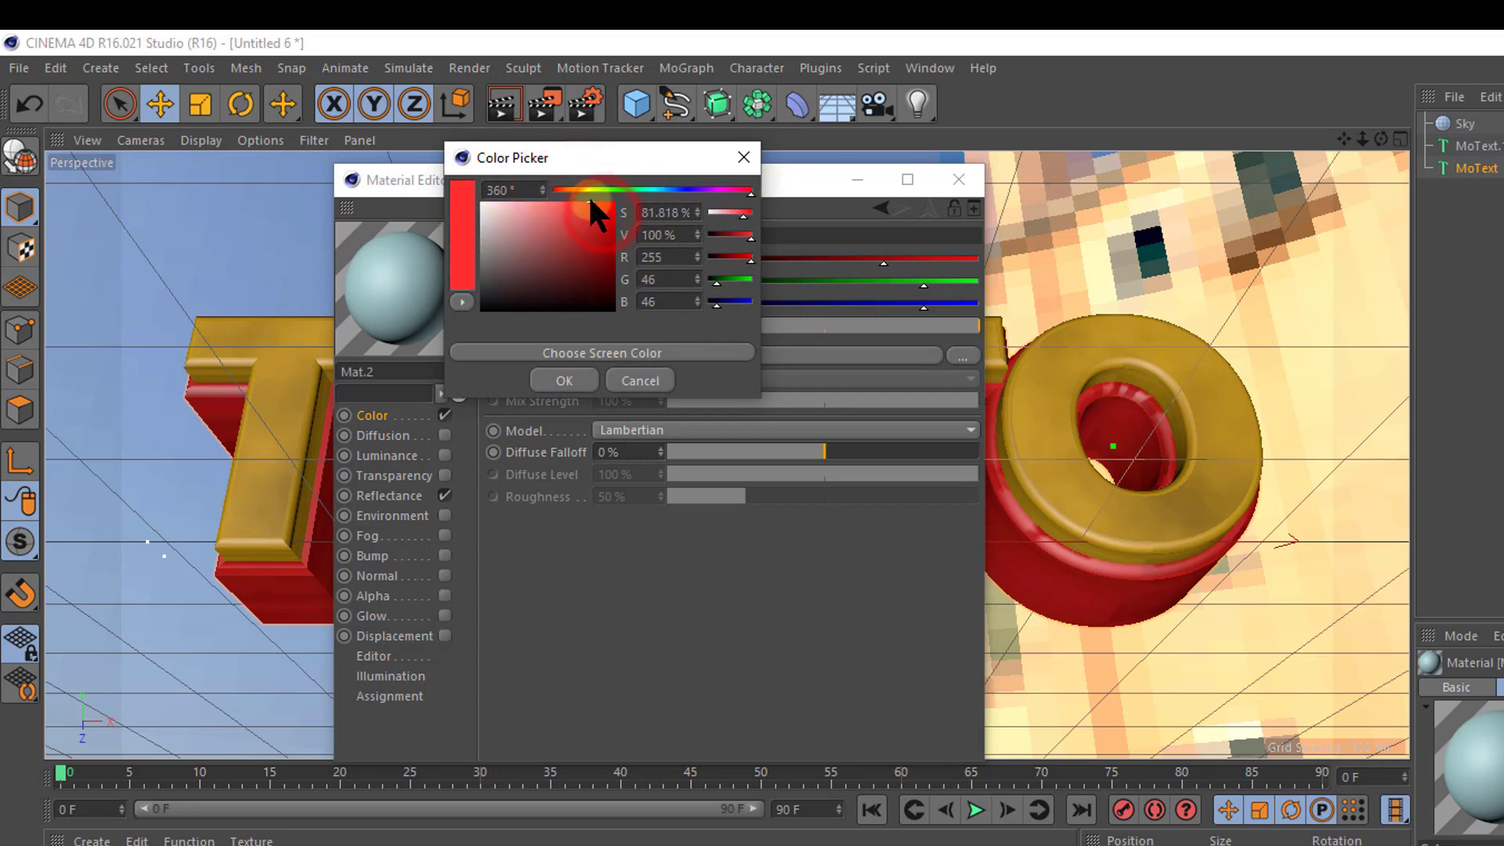
left_click(556, 379)
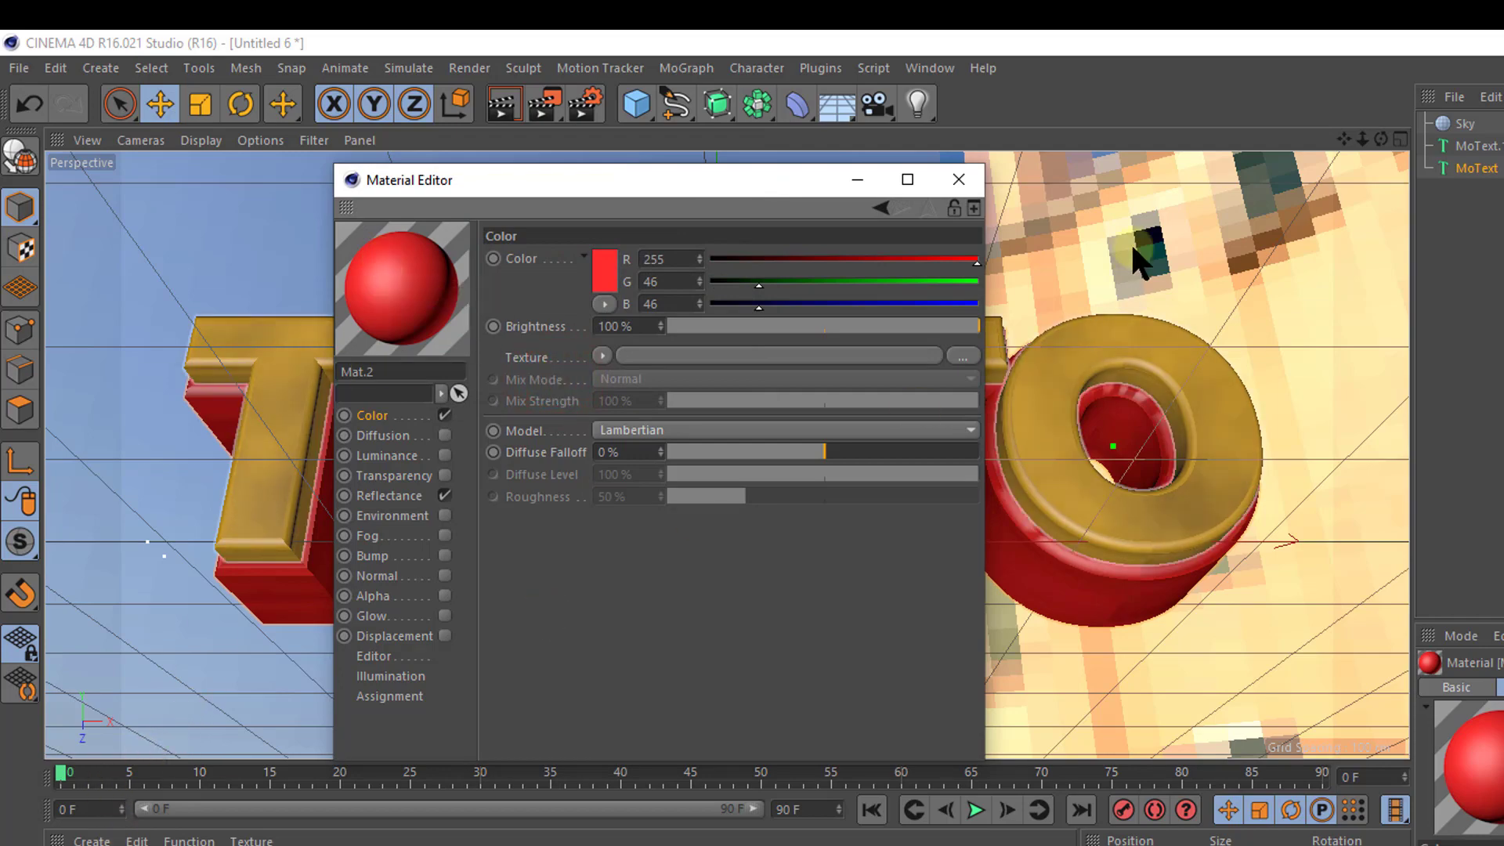
left_click(957, 180)
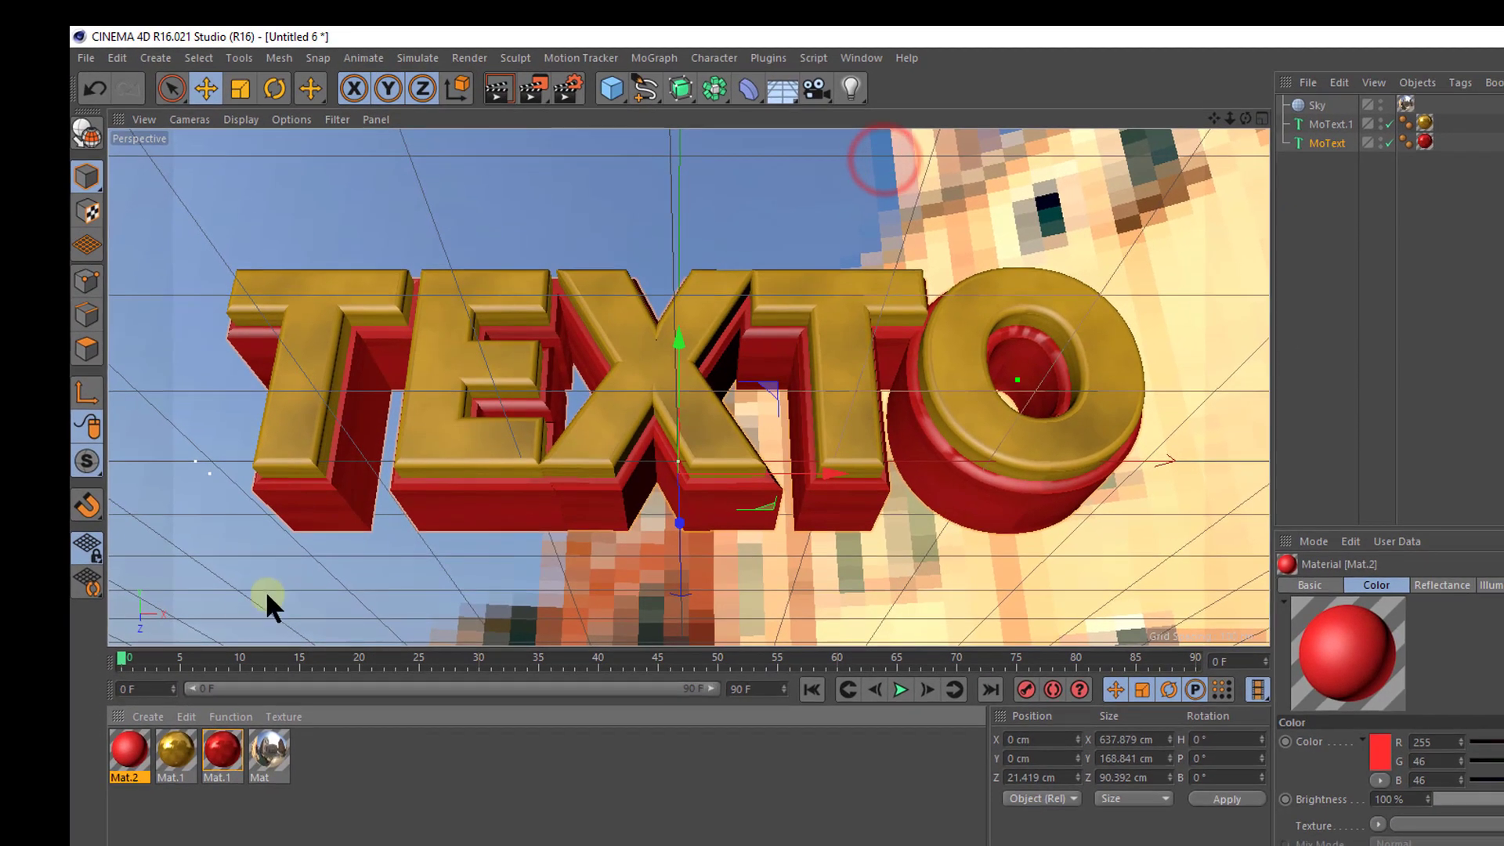
left_click_drag(130, 752, 1430, 149)
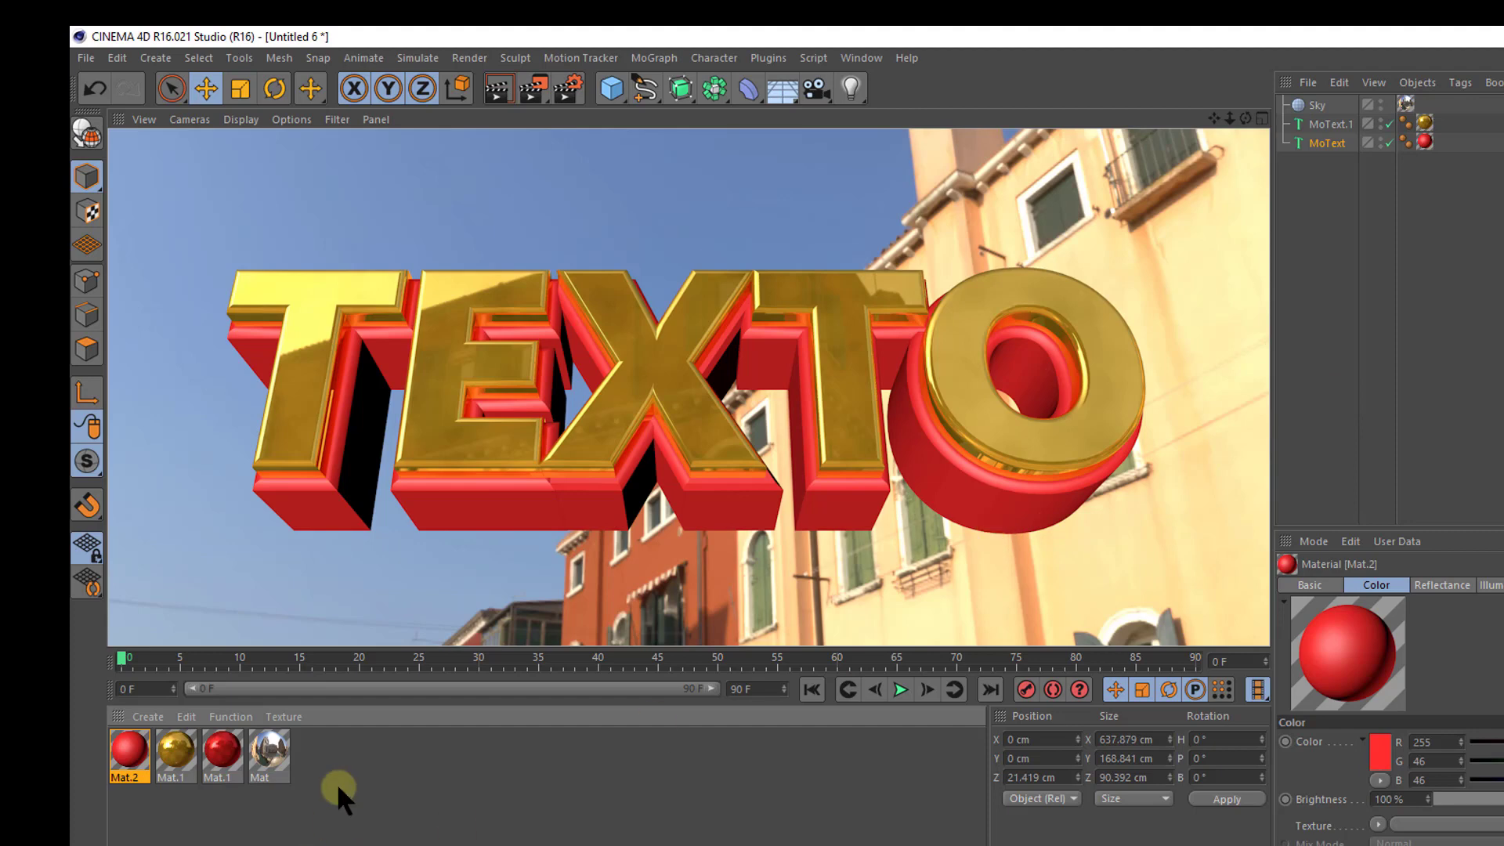
Step: Copy-paste Mat.2 into a duplicate and open the copy's full settings
key("ctrl+c")
left_click(125, 746)
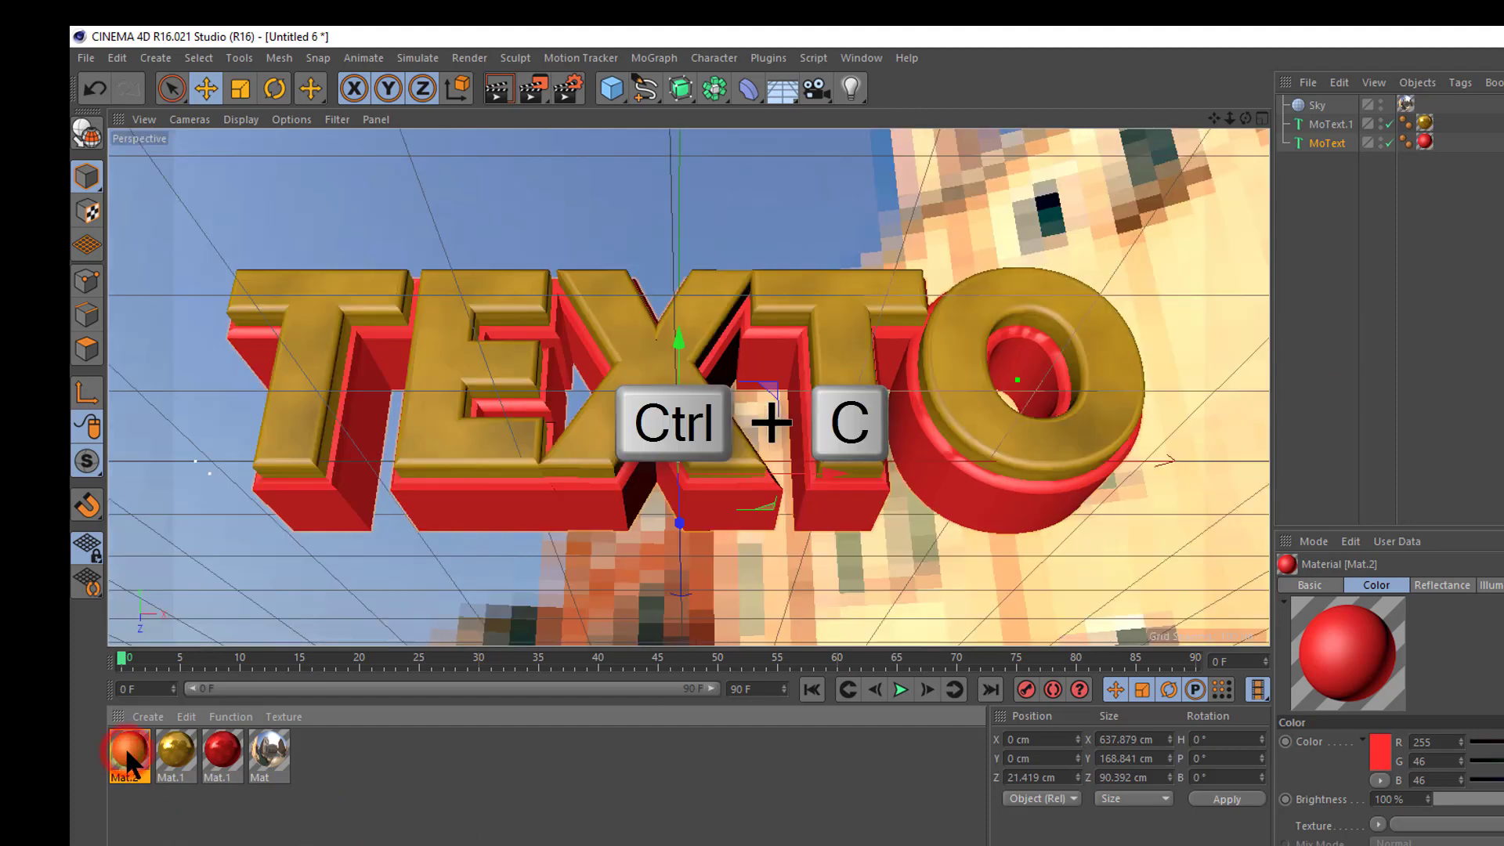
key("ctrl+v")
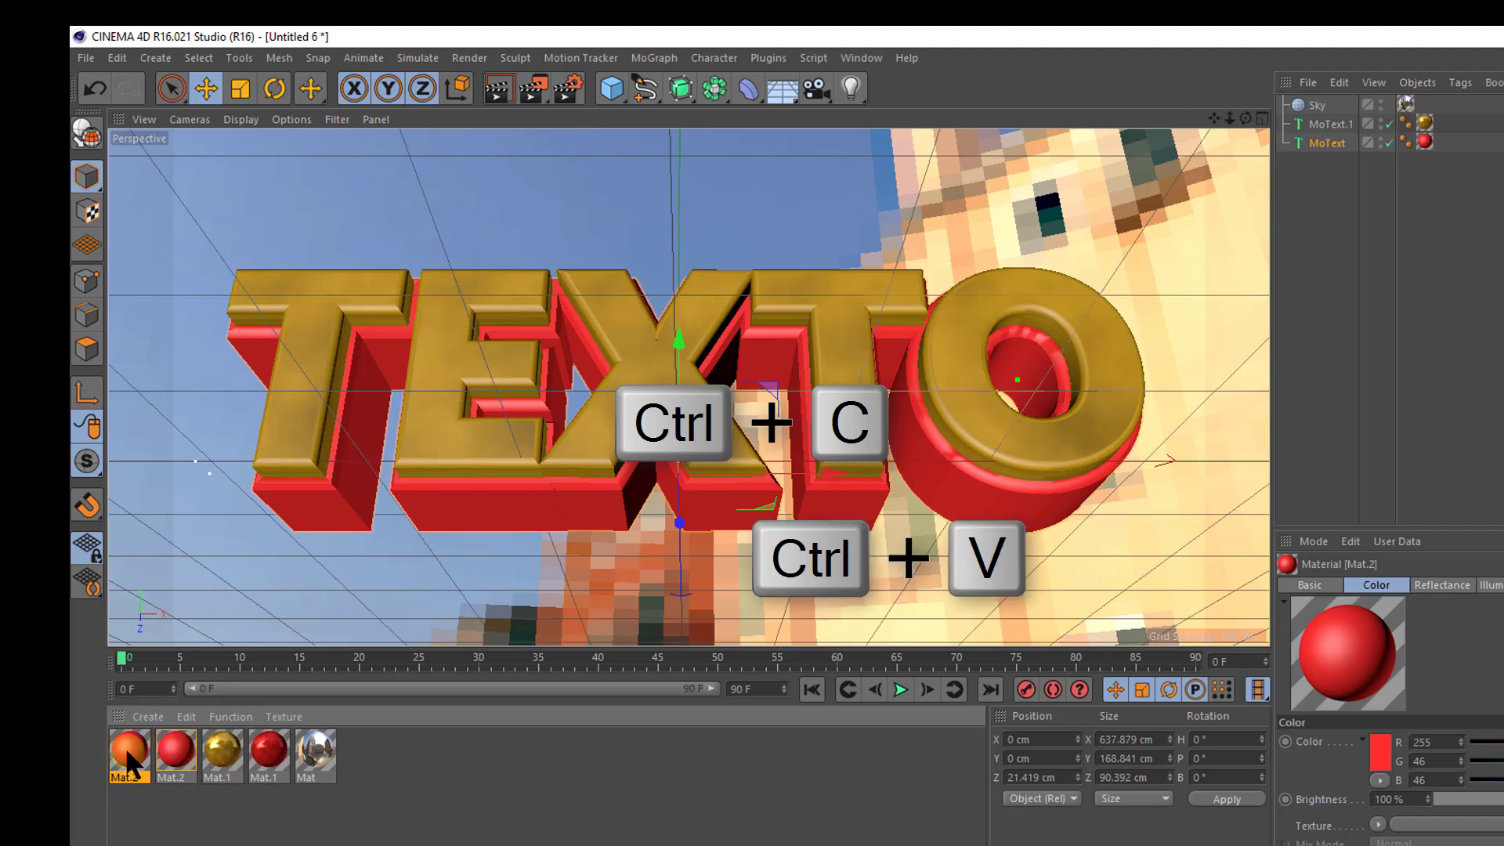
left_click(226, 828)
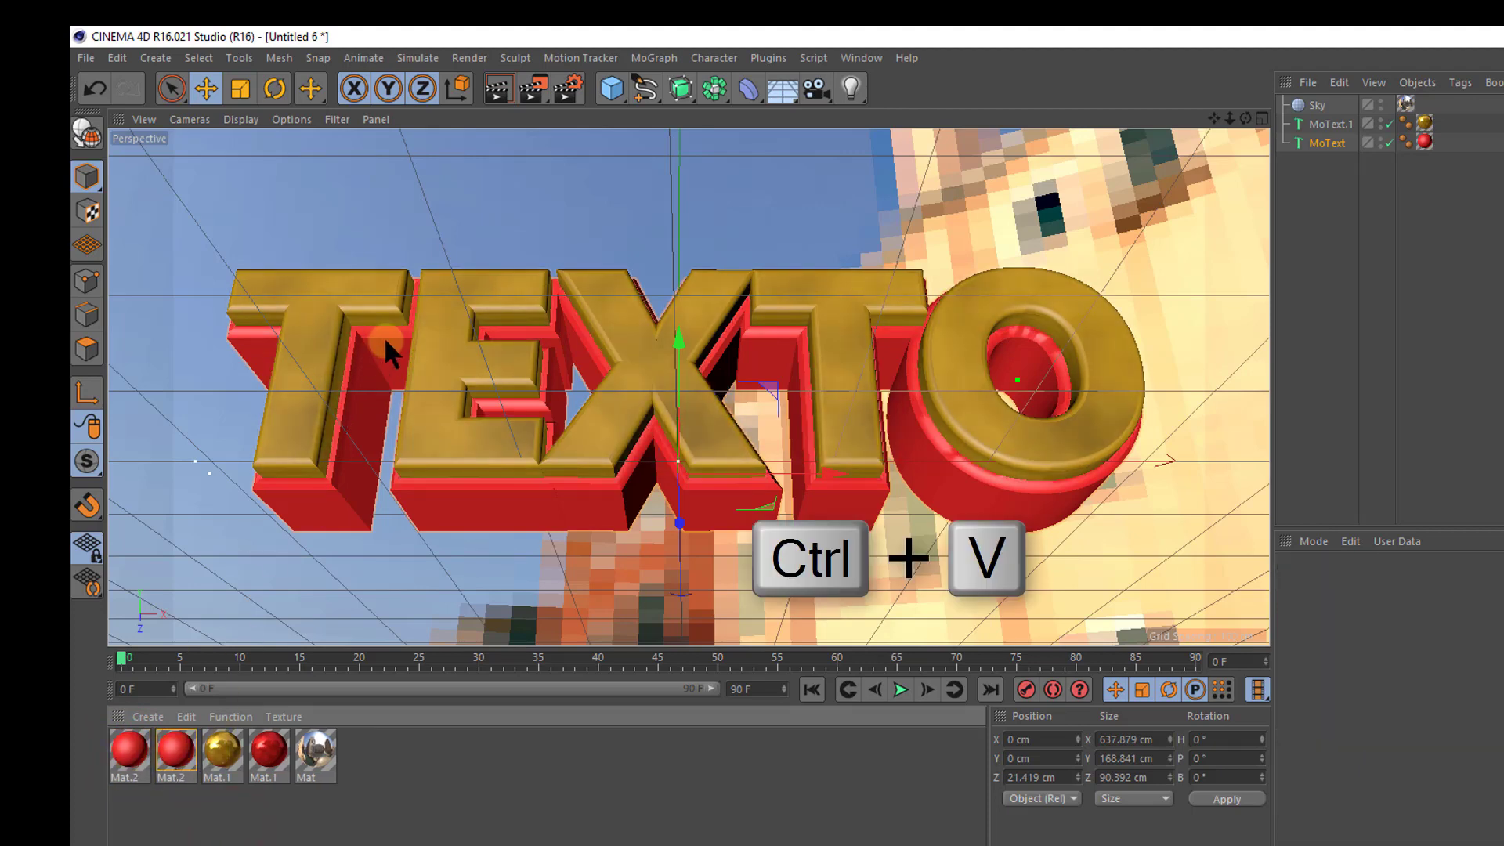
left_click(126, 751)
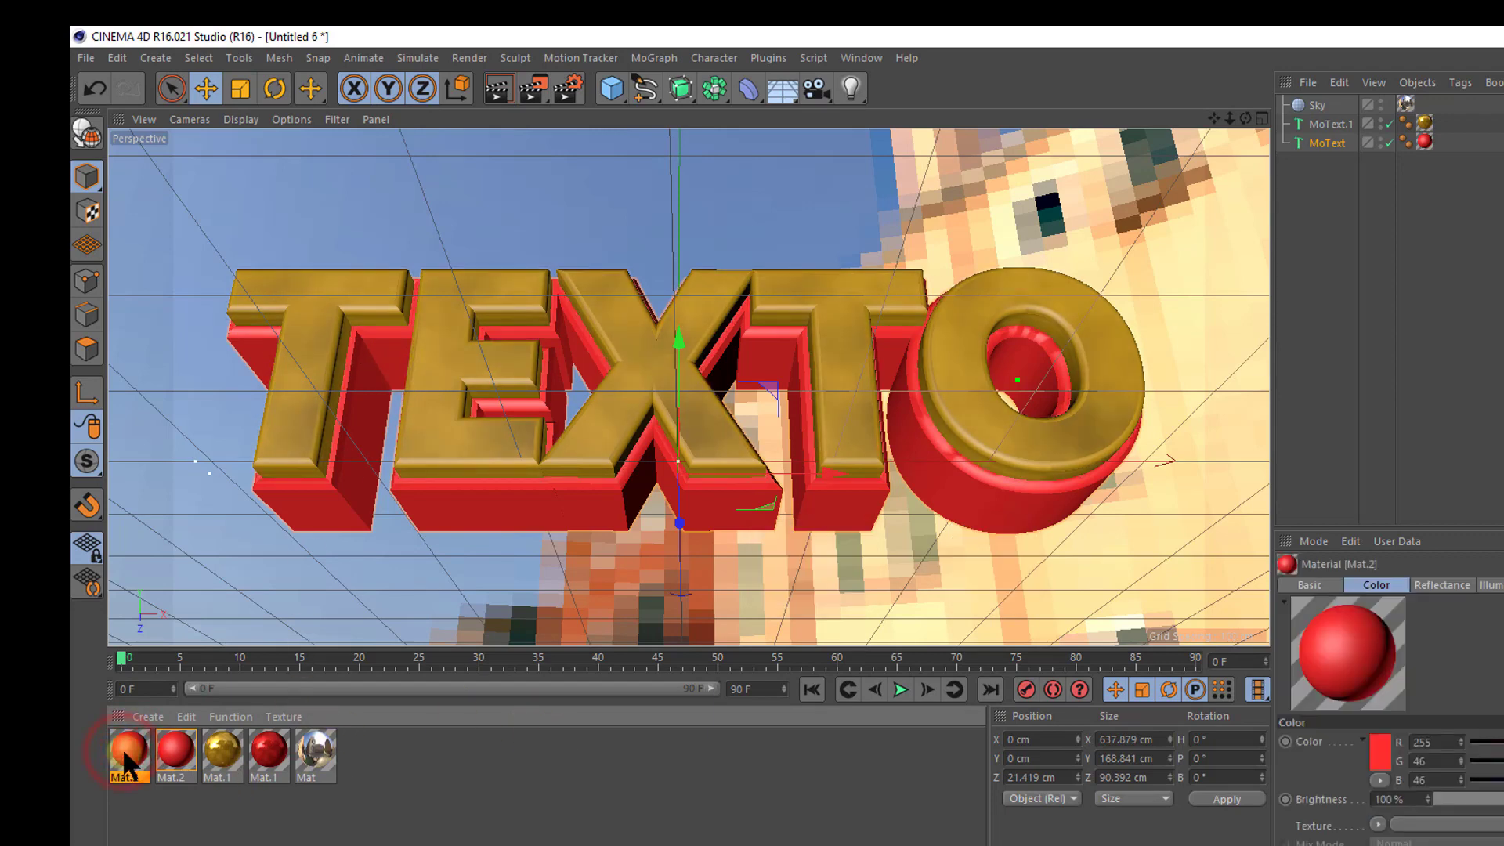
double_click(122, 747)
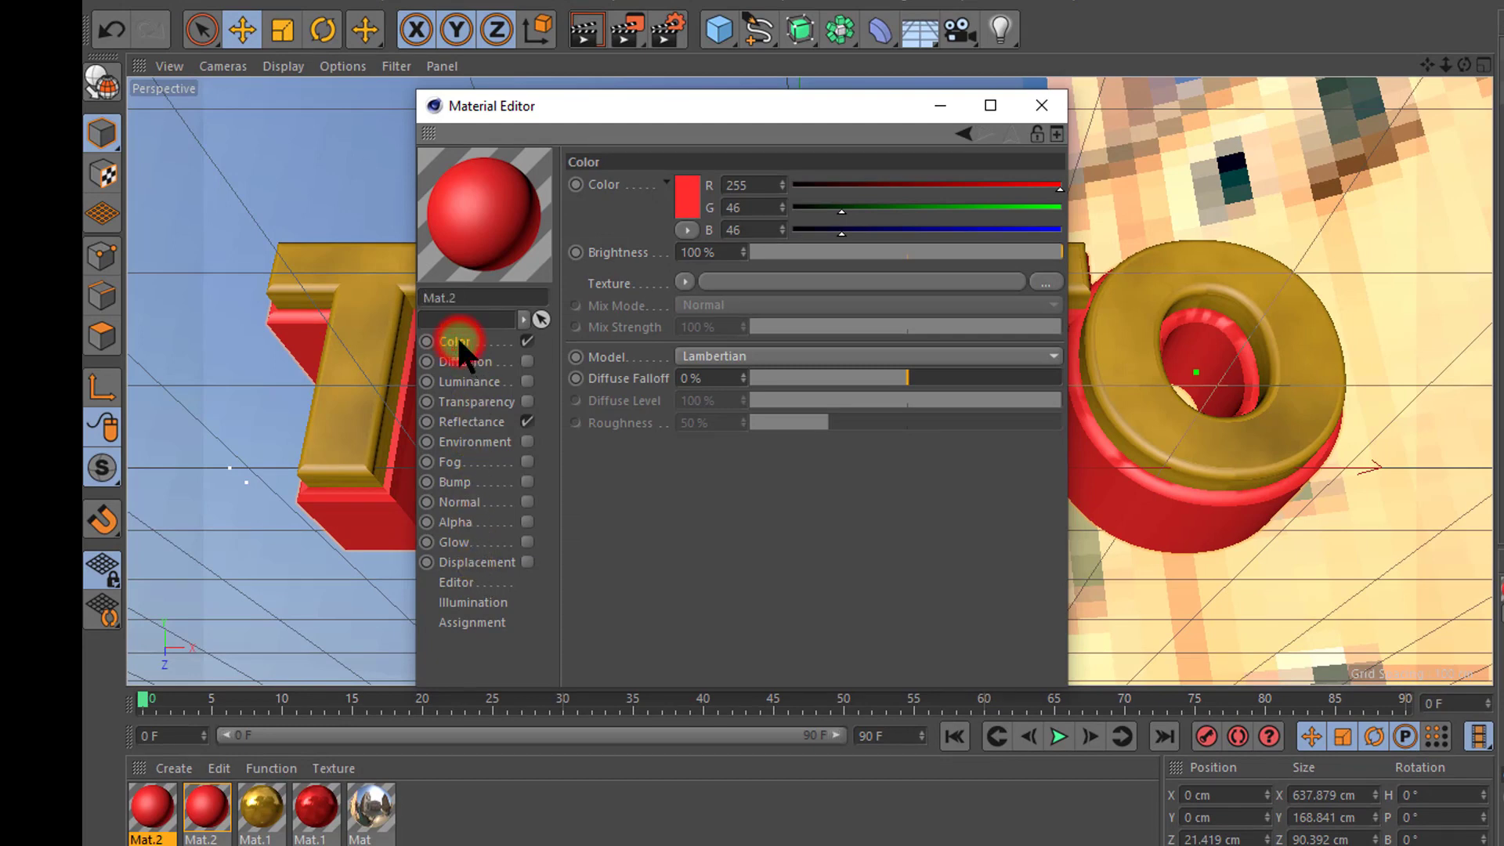
Step: Load a Noise texture into the duplicated red material's Color channel
left_click(678, 284)
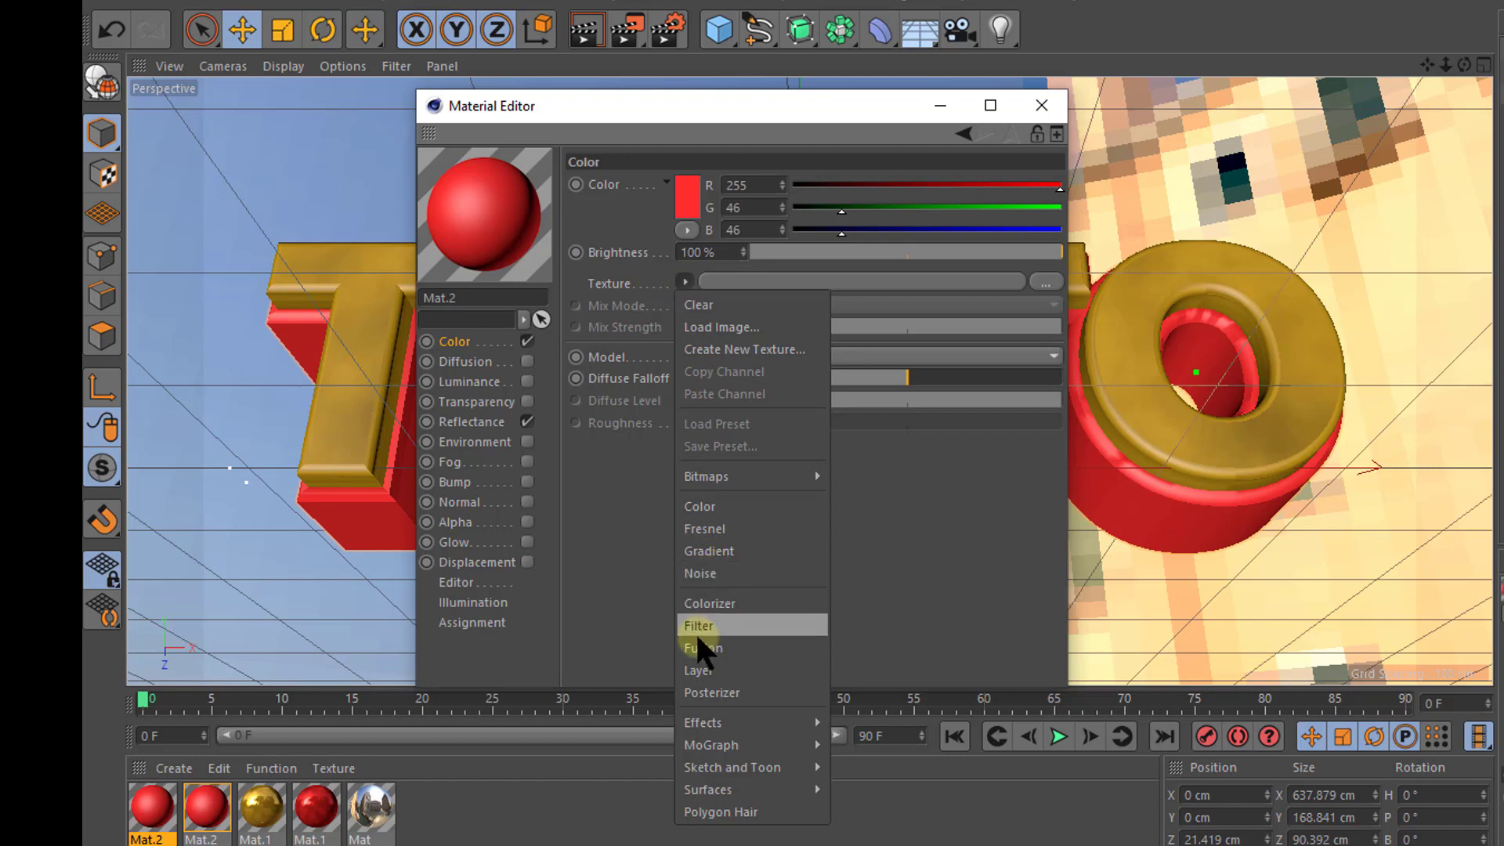
left_click(702, 571)
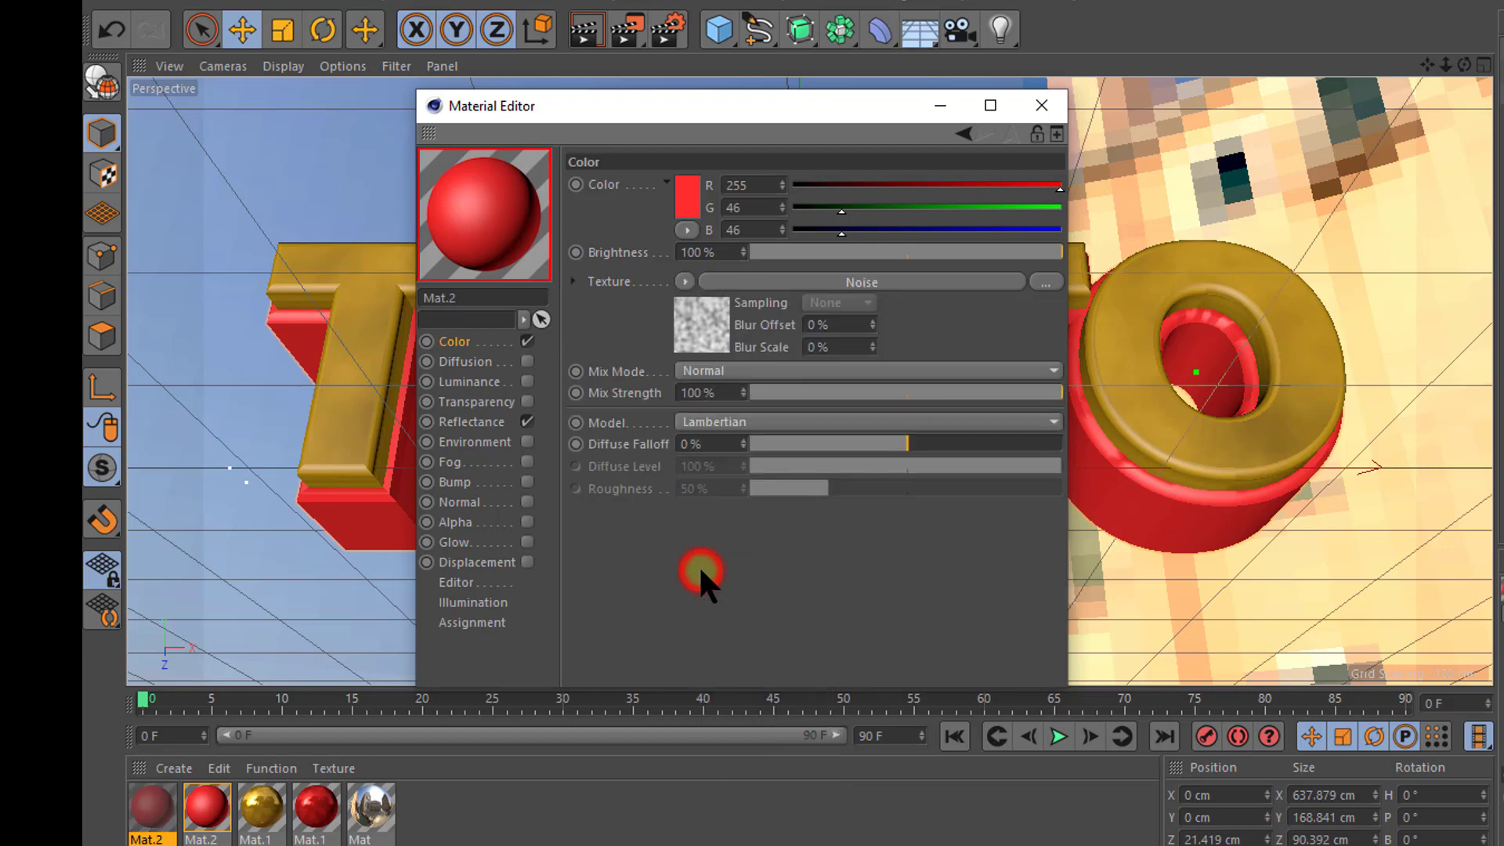
left_click_drag(729, 117, 1014, 103)
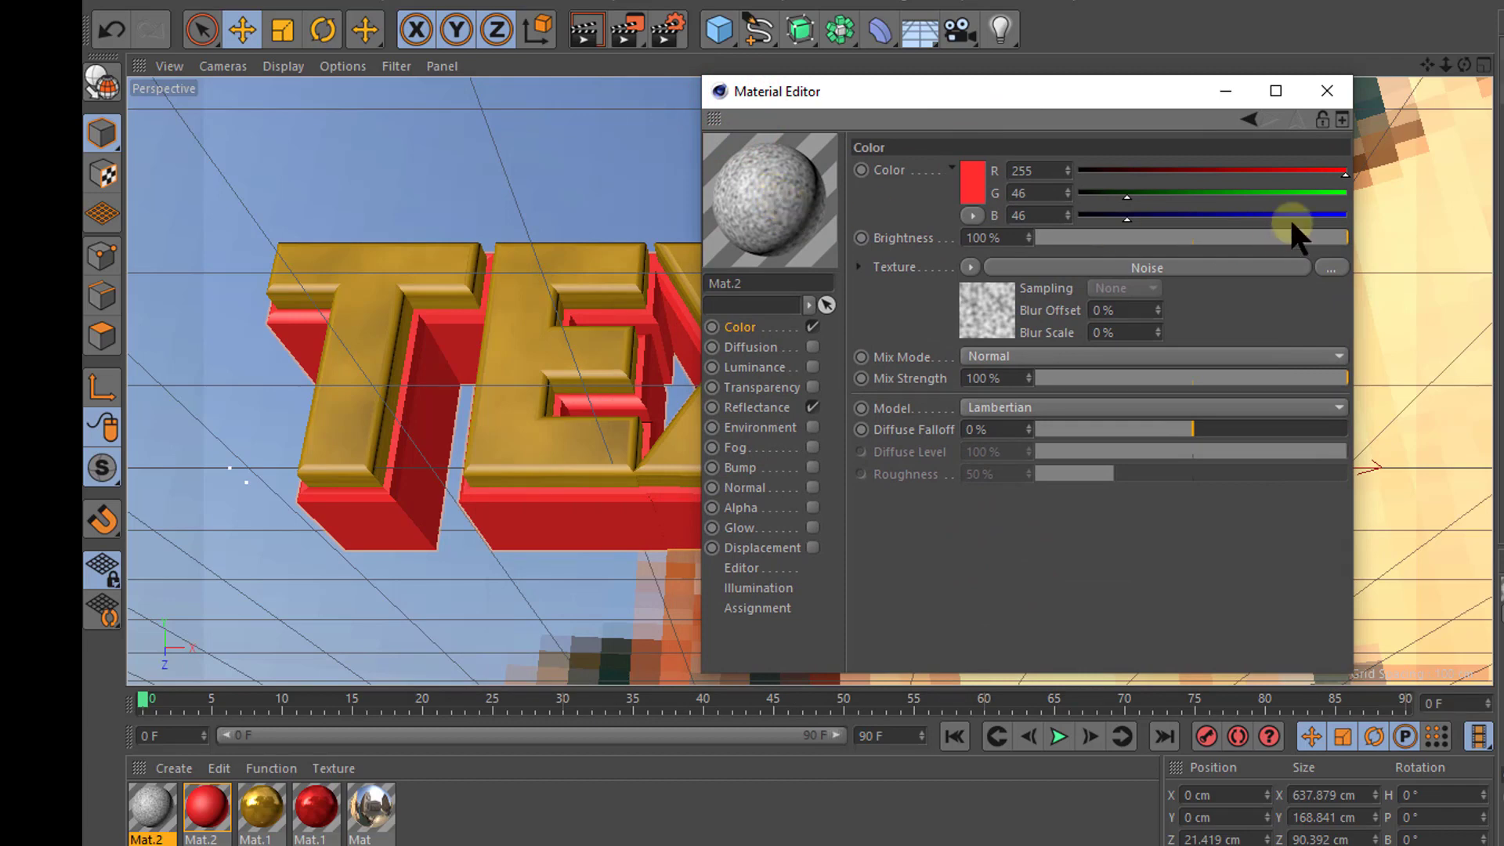
Step: Set the colour brightness to about 98% and the noise mix strength to about 5%
mouse_move(1339, 237)
left_mouse_down()
mouse_move(1089, 237)
mouse_move(1164, 238)
left_mouse_up()
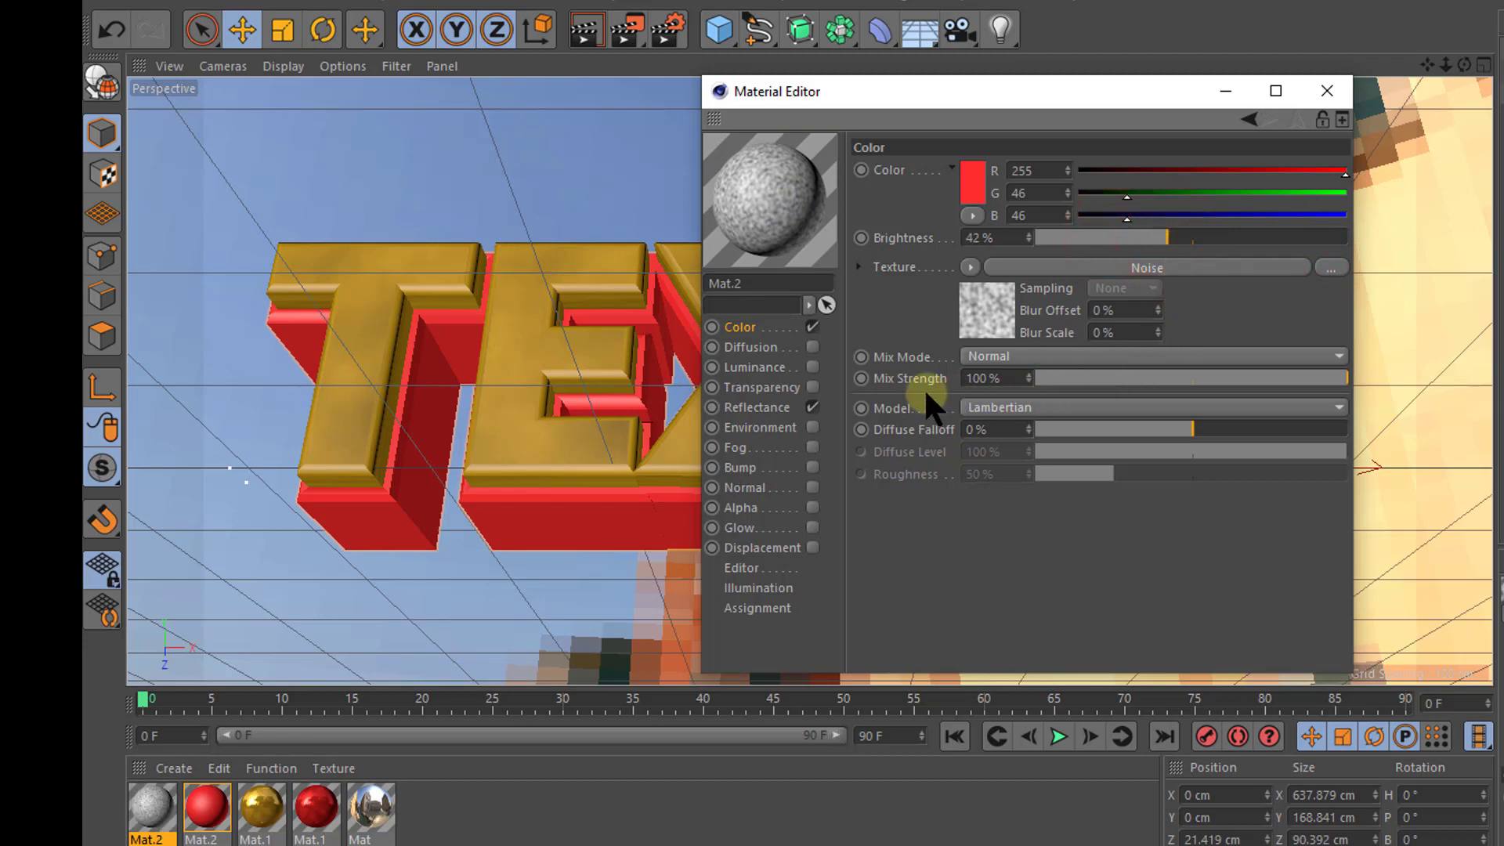
left_click_drag(1344, 379, 1048, 378)
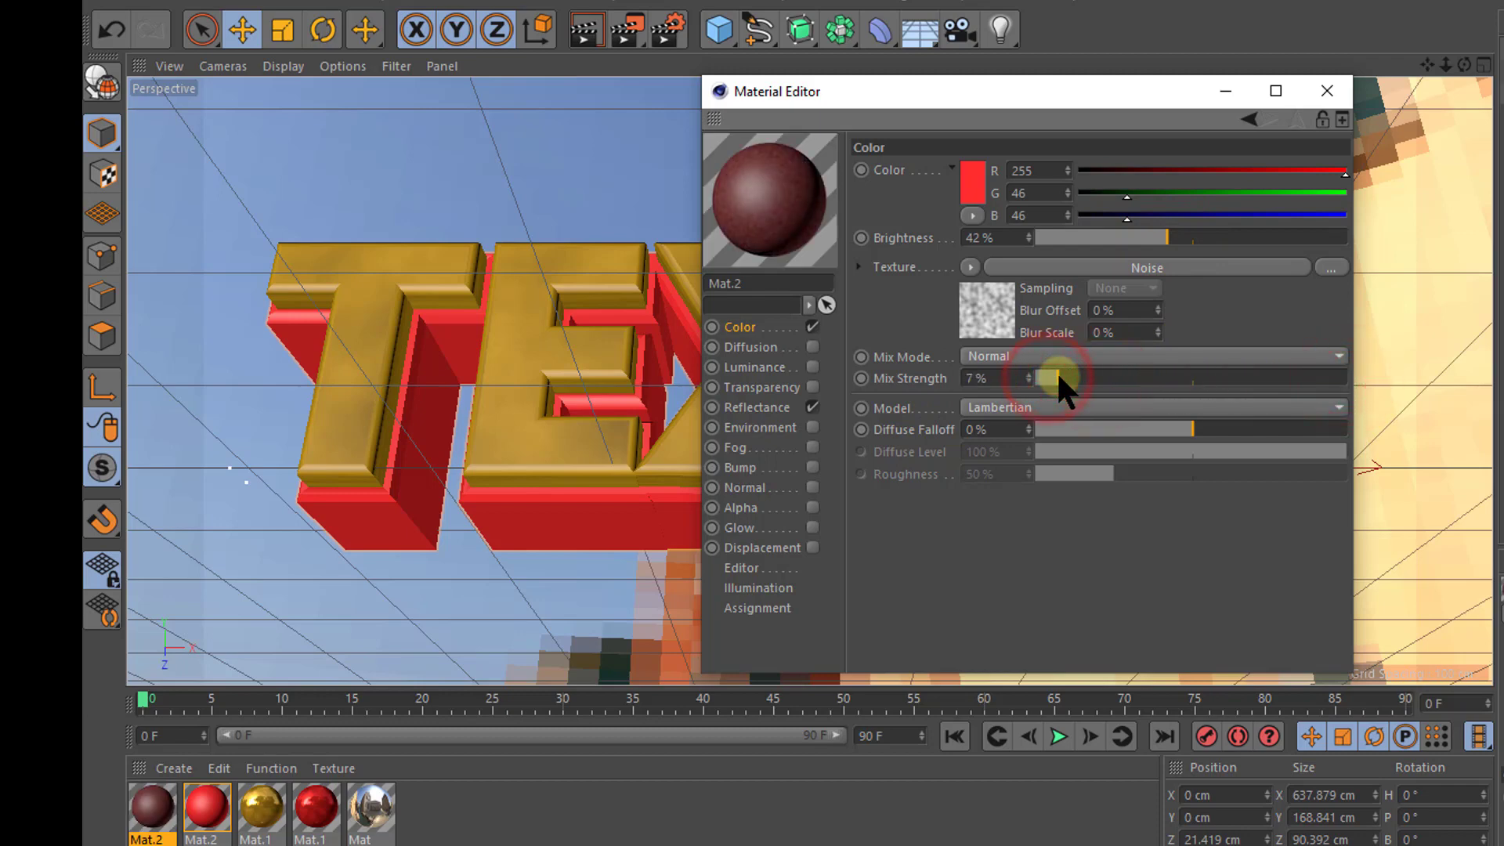
right_click(1162, 235)
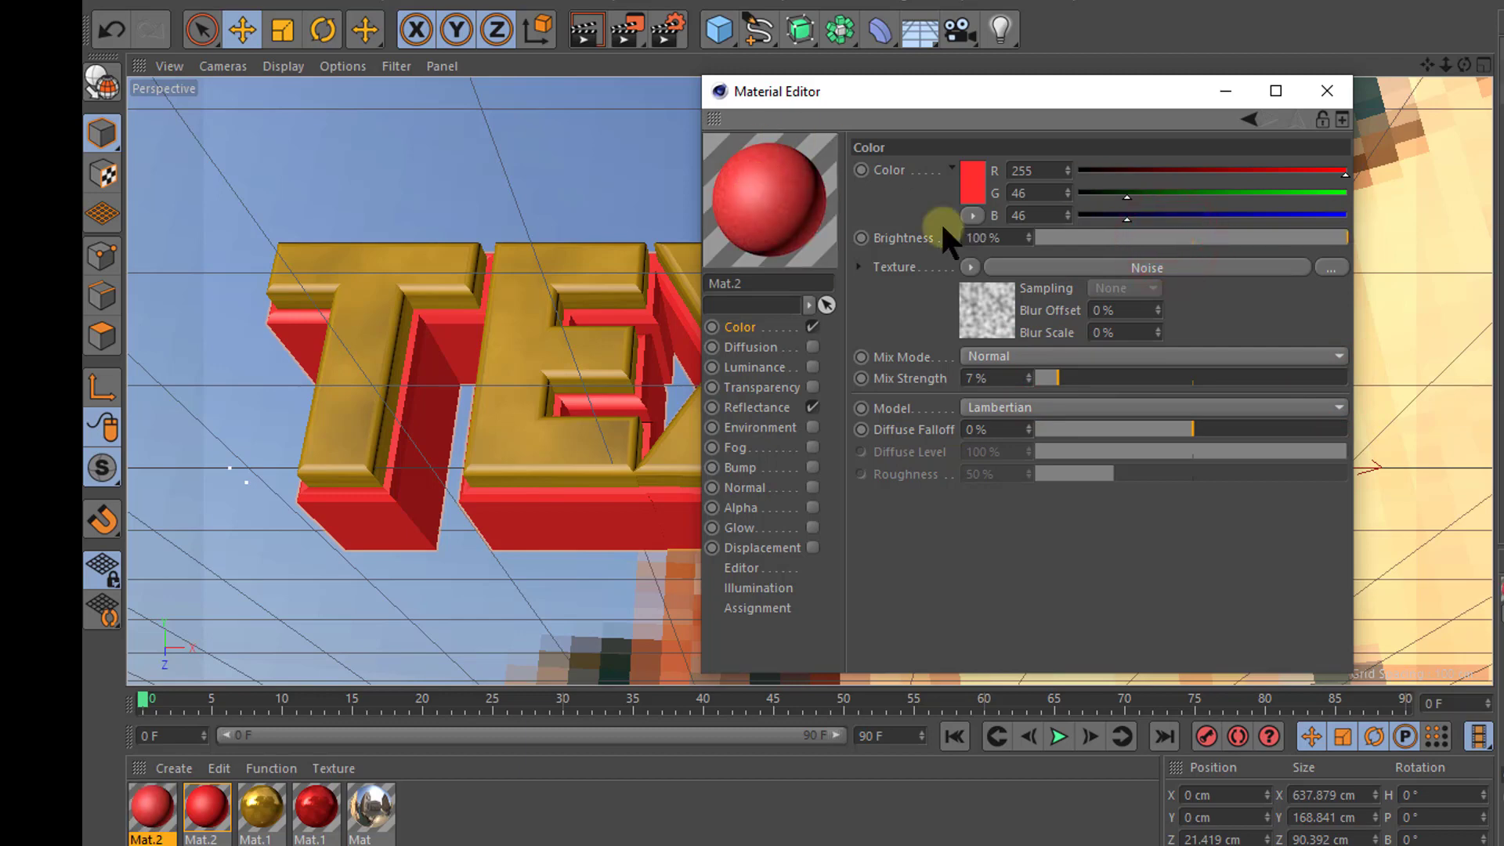
mouse_move(1345, 234)
left_mouse_down()
mouse_move(1058, 238)
mouse_move(1333, 236)
left_mouse_up()
mouse_move(1051, 381)
left_mouse_down()
mouse_move(1074, 377)
mouse_move(1055, 374)
left_mouse_up()
Step: Add a GGX reflectance layer and set its roughness to about 22%
left_click(749, 408)
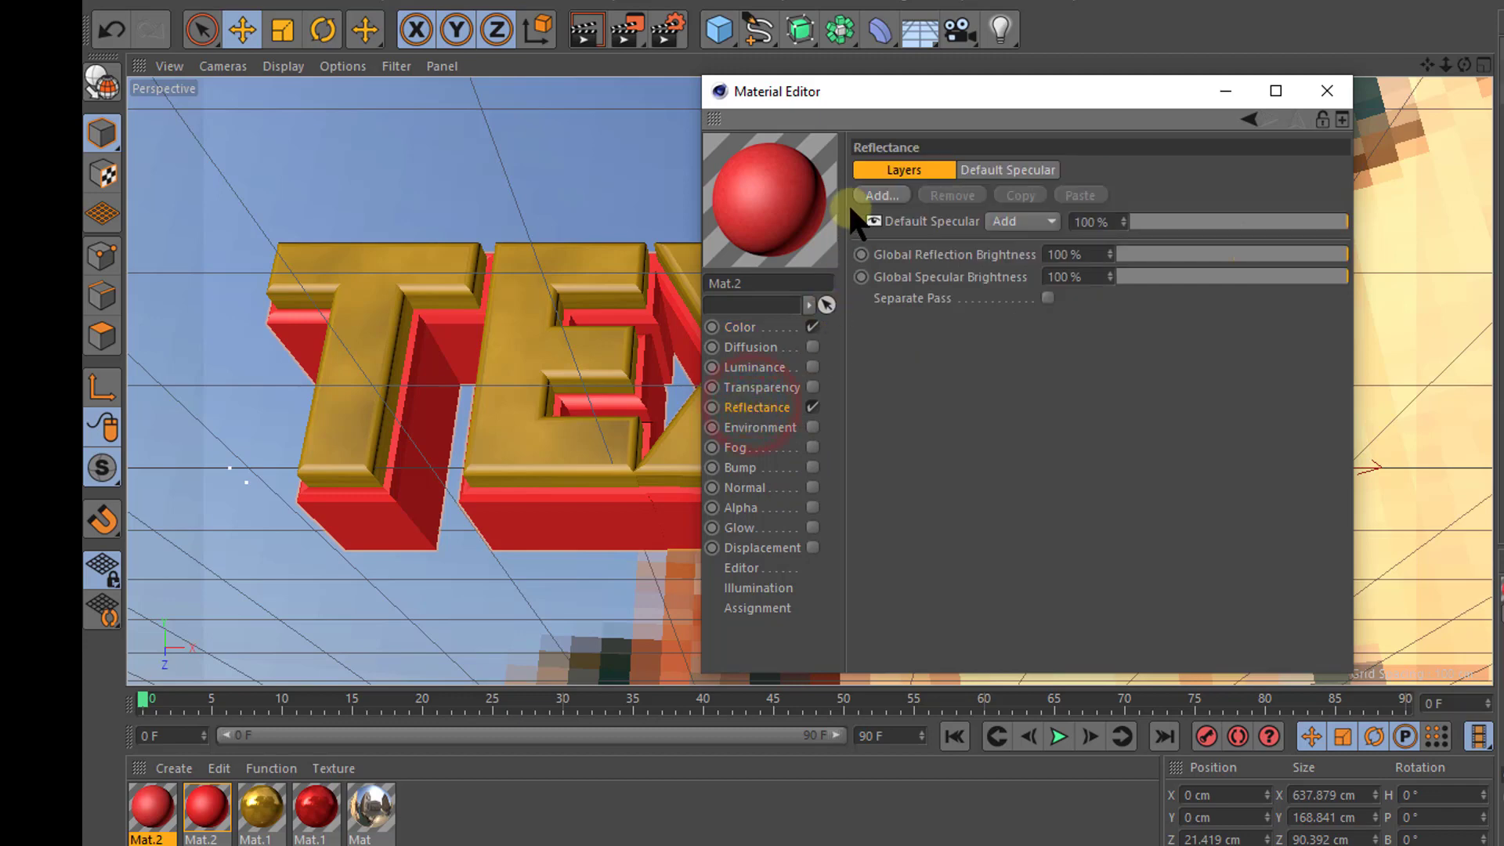
left_click(877, 196)
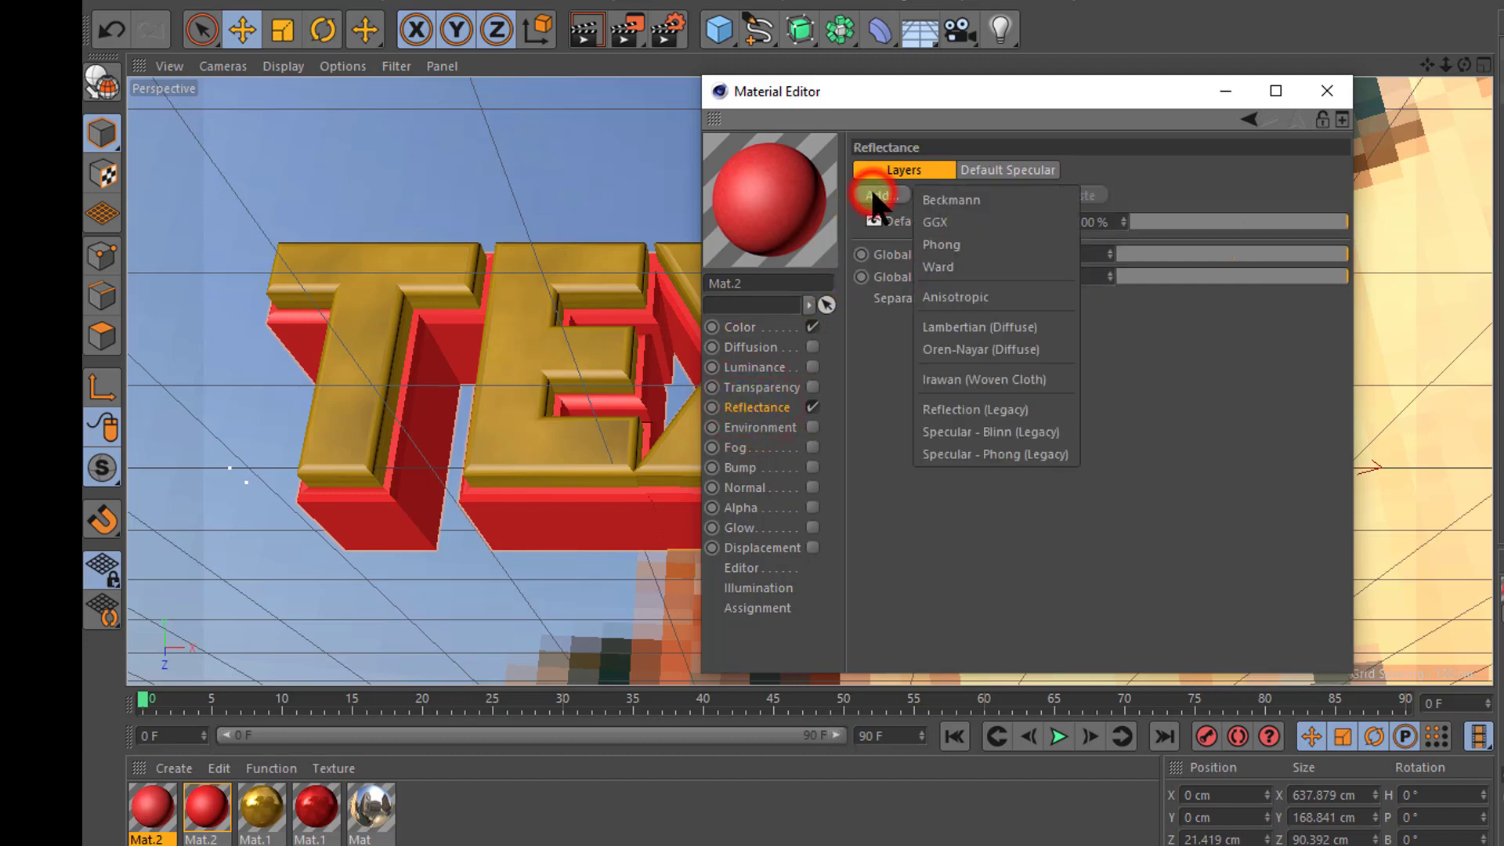
left_click(938, 219)
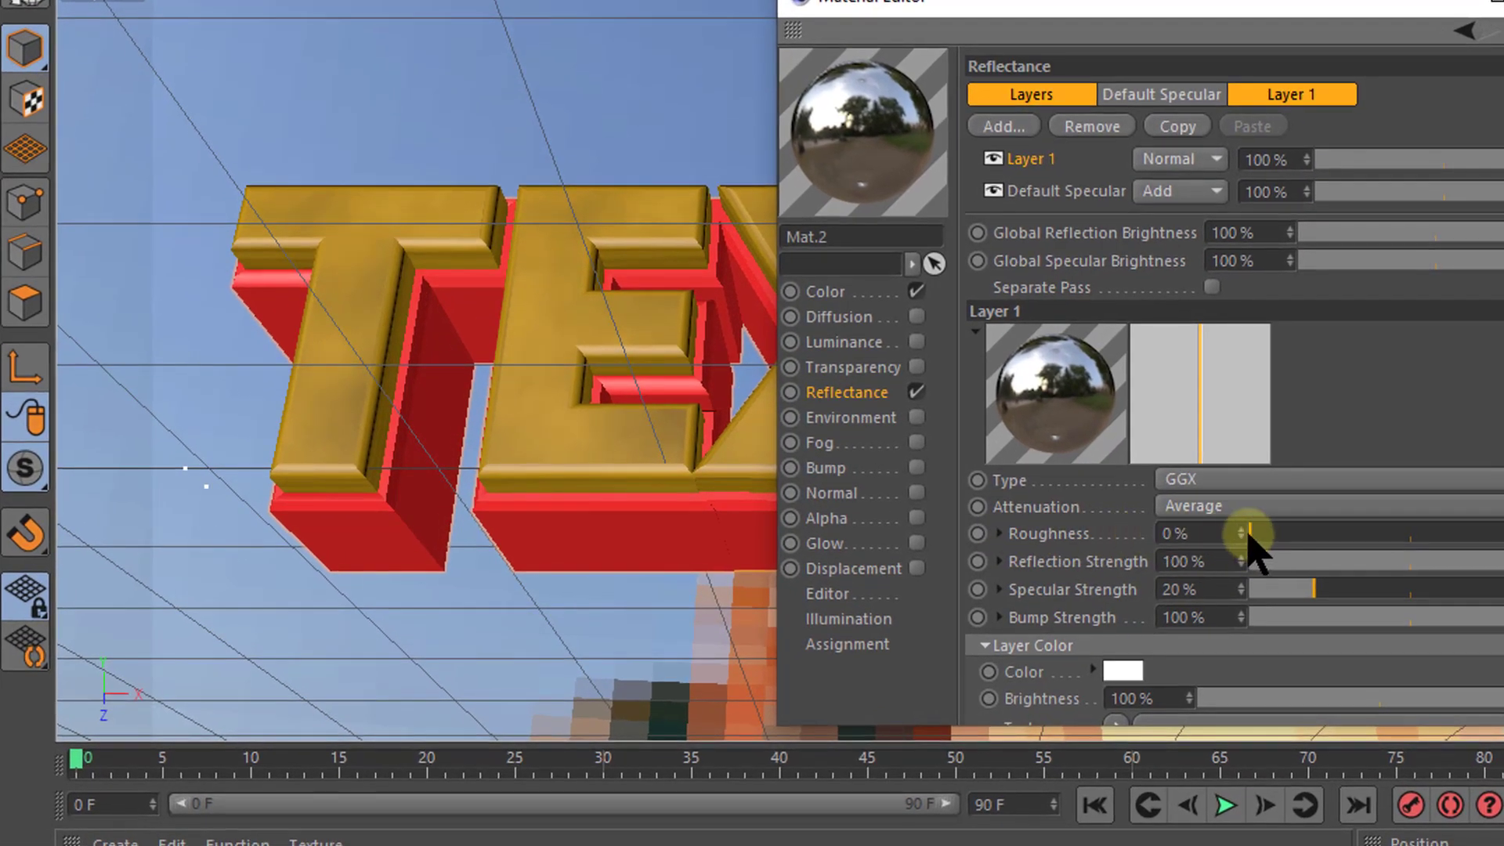
left_click_drag(1250, 534, 1248, 533)
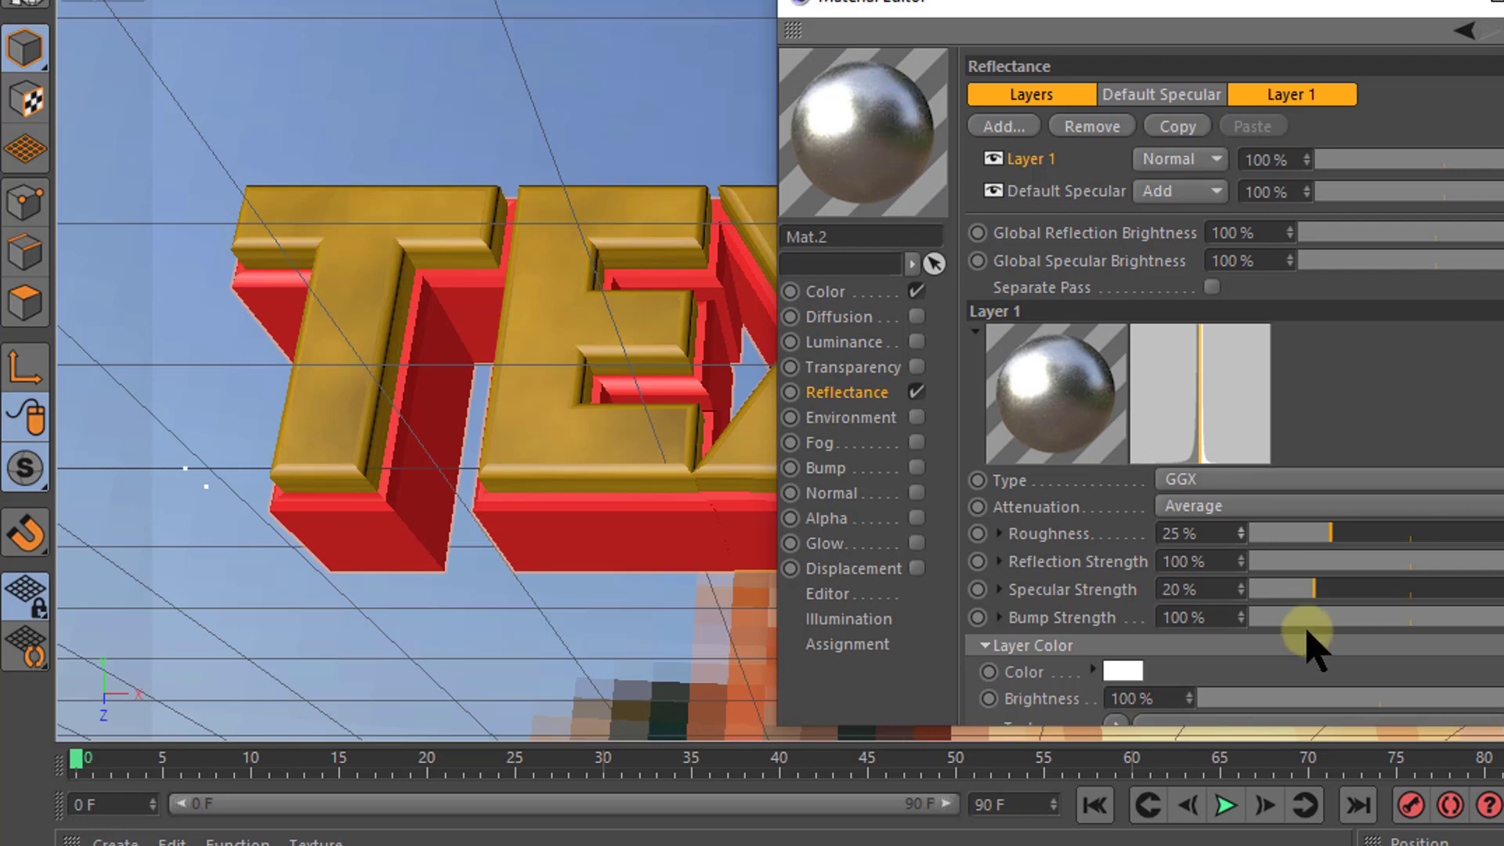
mouse_move(1330, 538)
left_mouse_down()
mouse_move(1359, 537)
mouse_move(1326, 531)
left_mouse_up()
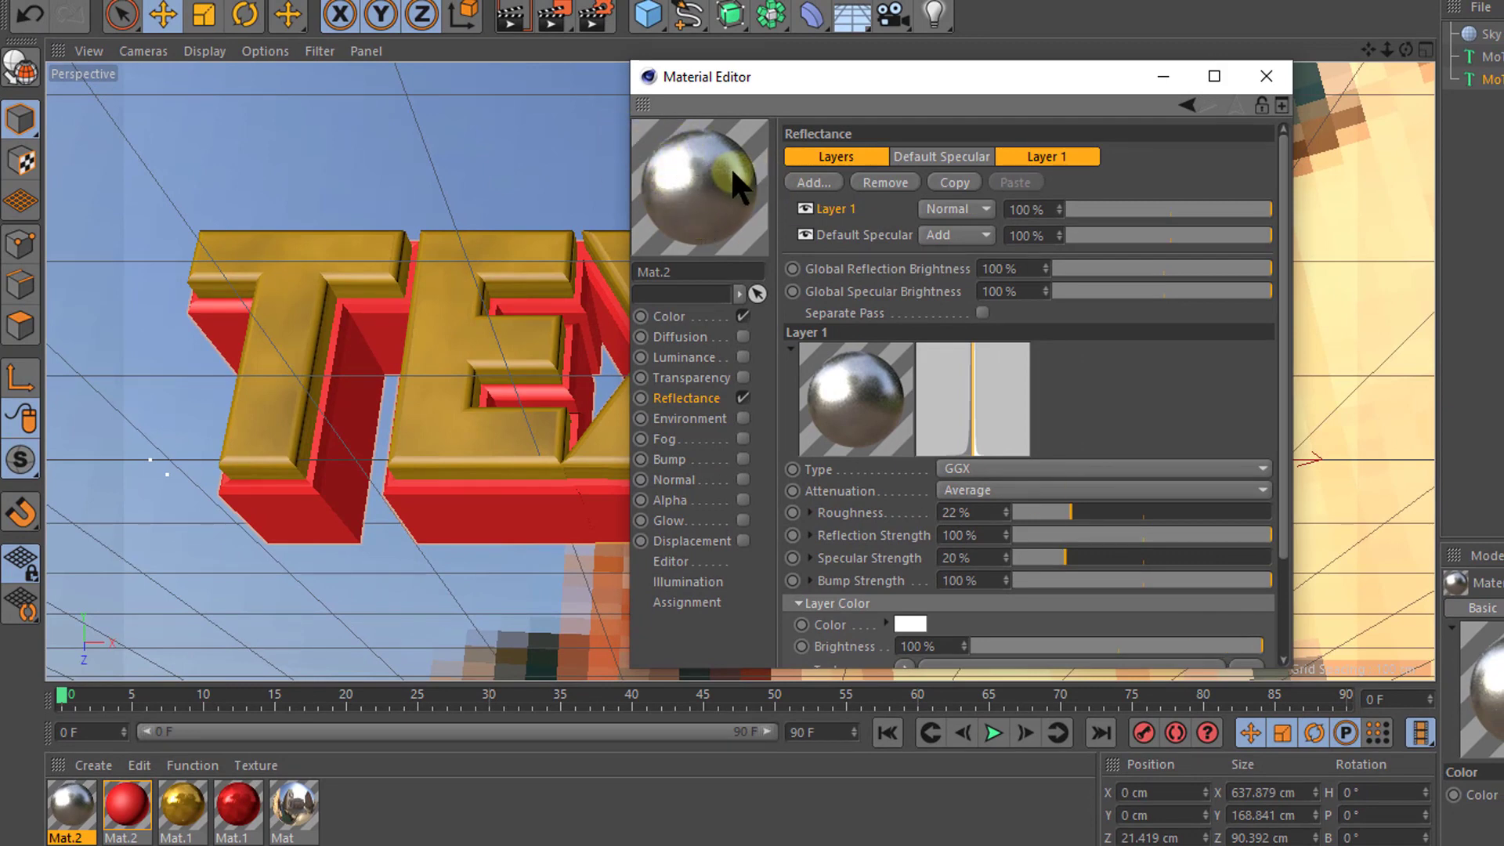
Step: Give the GGX layer a deep red layer colour (197,17,17)
left_click(918, 624)
left_click(911, 568)
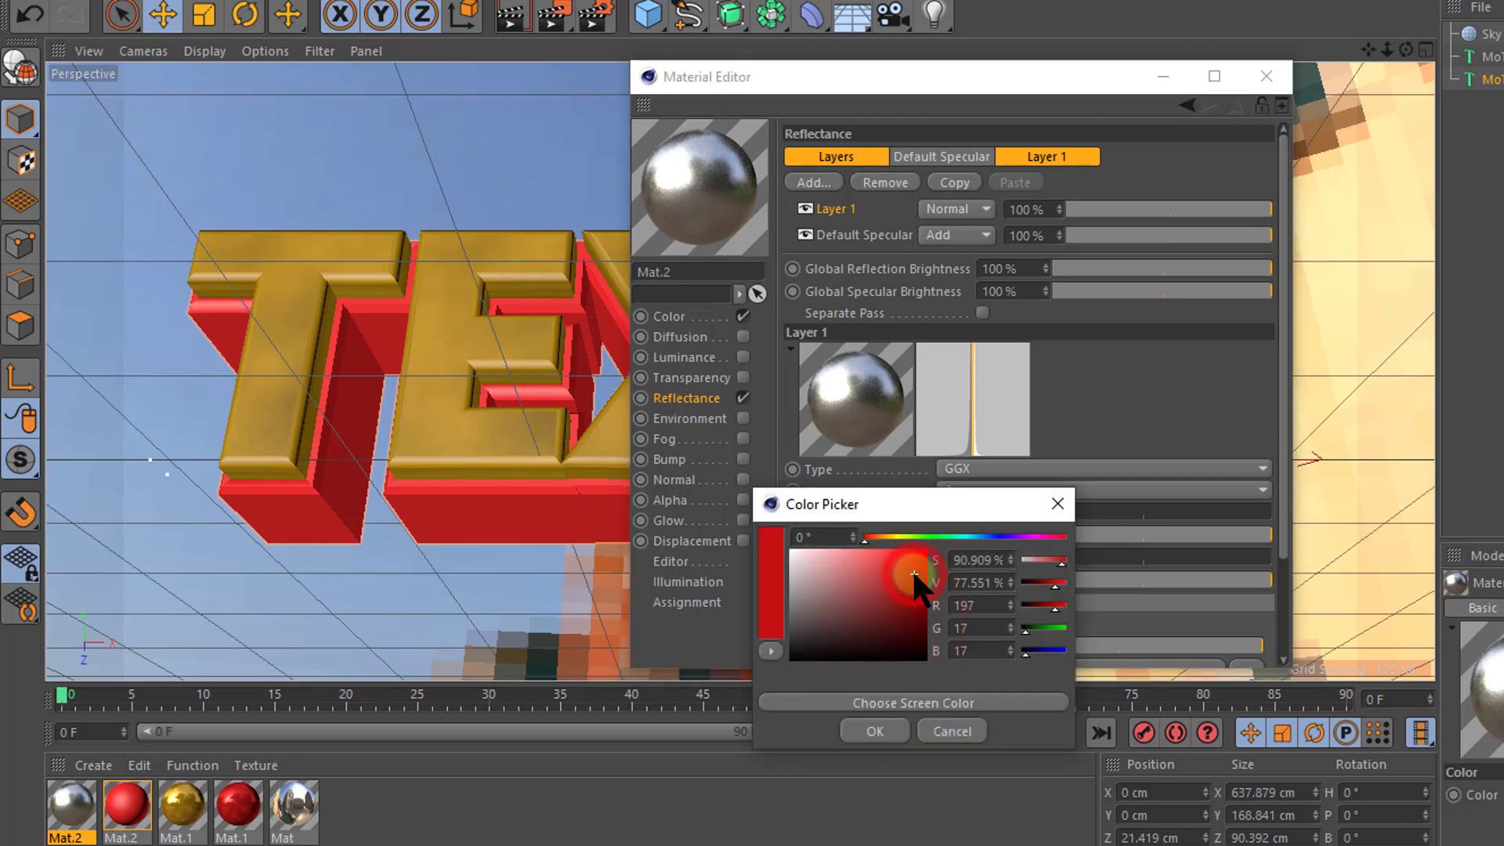
left_click(884, 724)
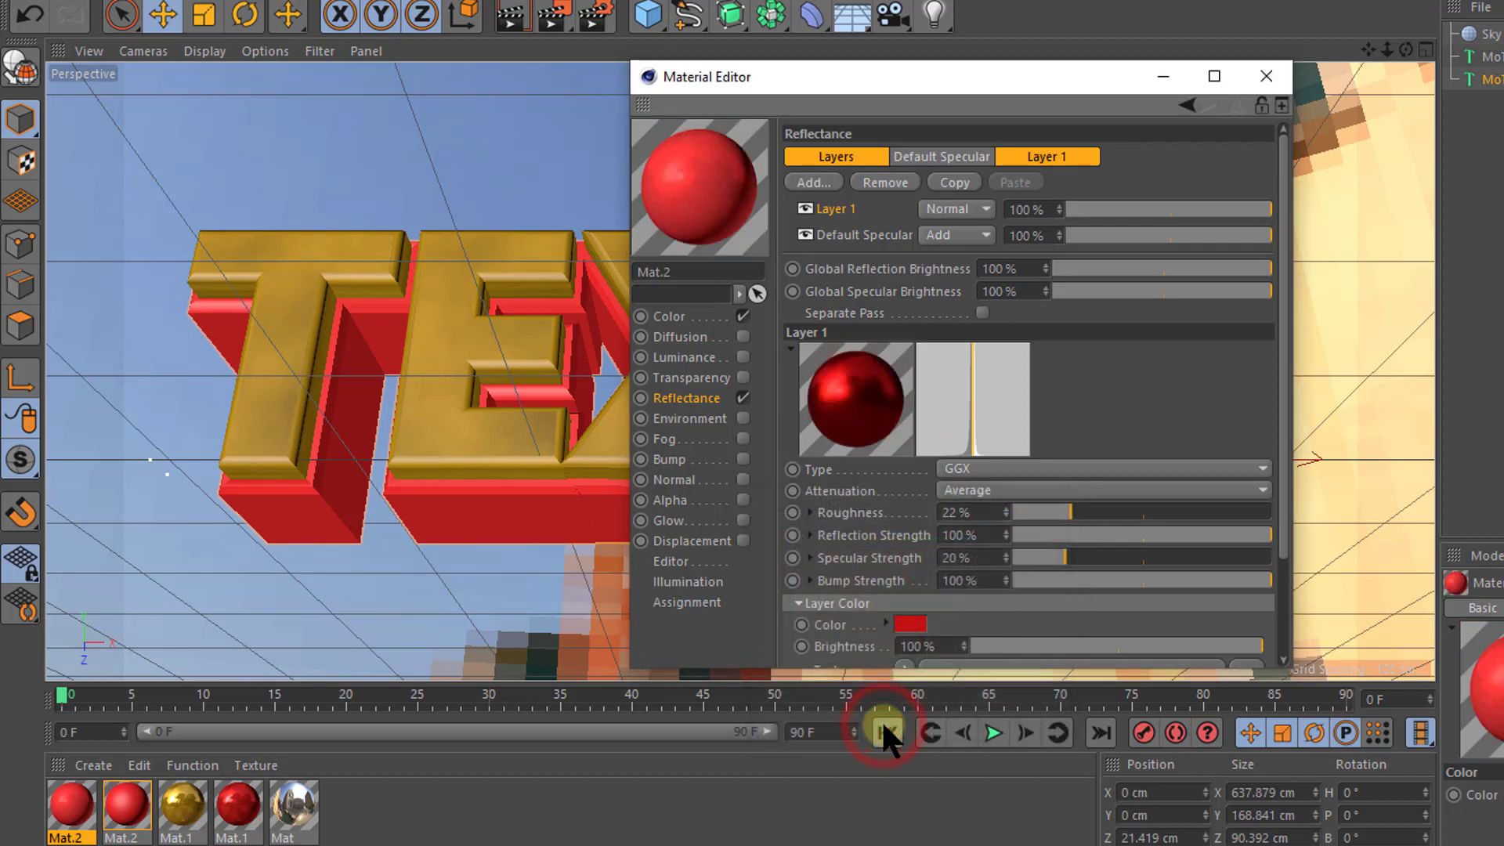
left_click(711, 194)
Step: Set Layer 1 to 54% strength, 40% roughness and 23% specular strength, then close the Material Editor
mouse_move(1251, 206)
left_mouse_down()
mouse_move(1120, 208)
mouse_move(1222, 203)
mouse_move(1176, 208)
left_mouse_up()
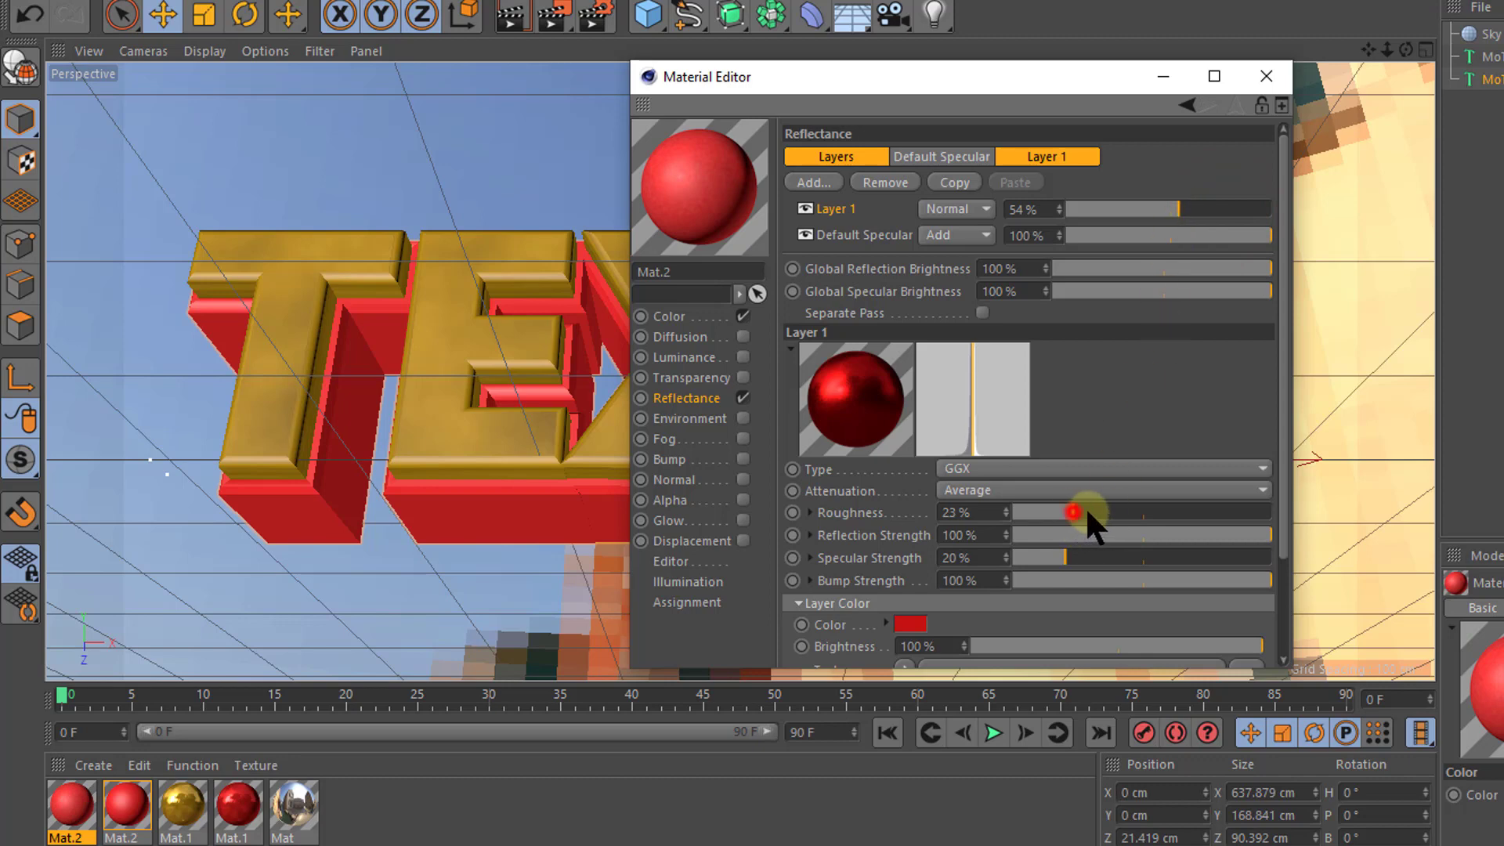
mouse_move(1087, 514)
left_mouse_down()
mouse_move(1211, 512)
mouse_move(1117, 512)
left_mouse_up()
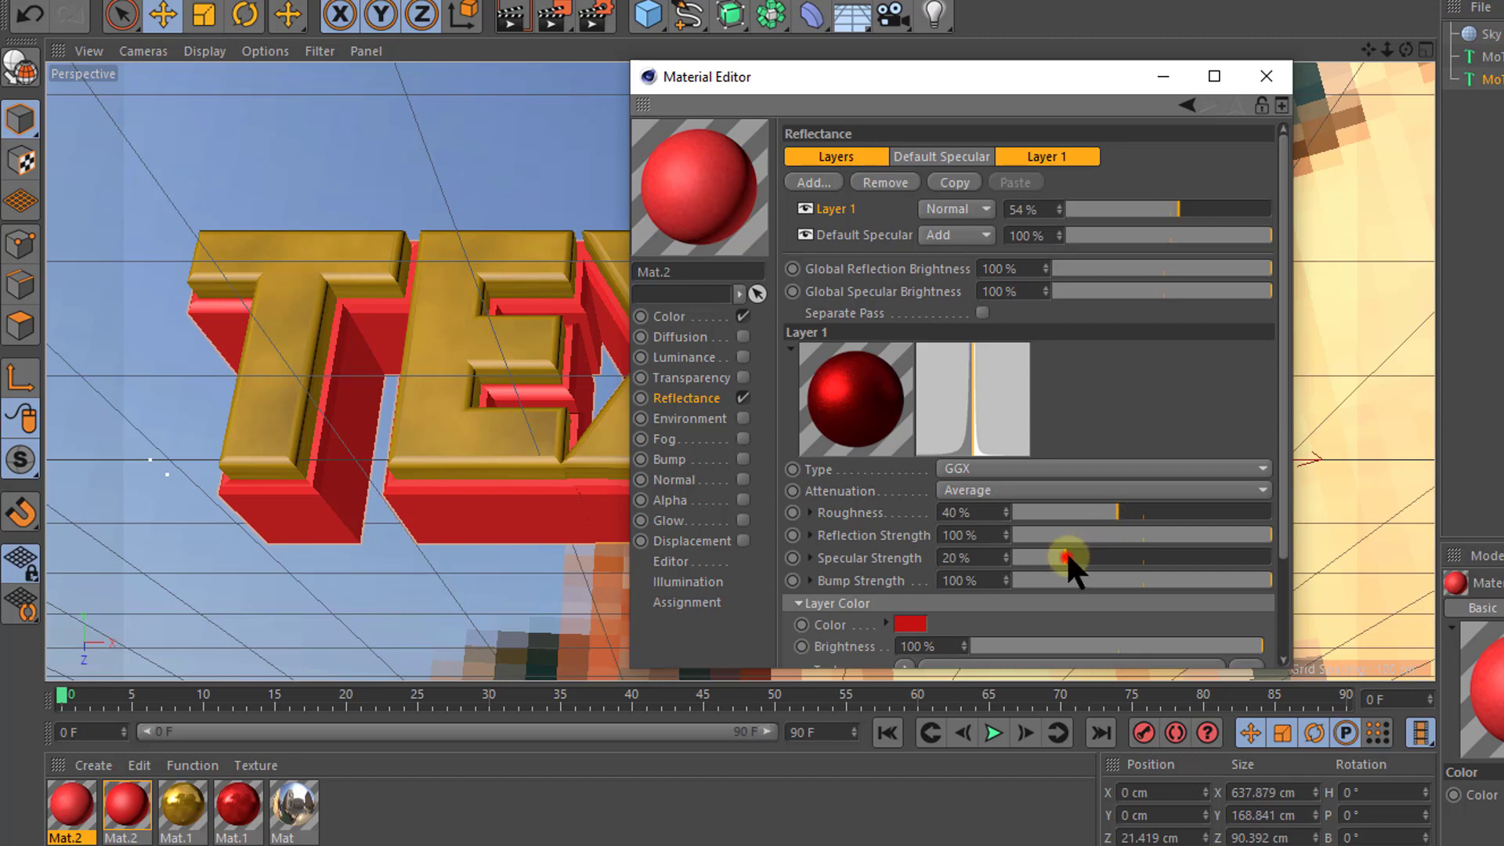
mouse_move(1066, 556)
left_mouse_down()
mouse_move(1133, 554)
mouse_move(1056, 557)
left_mouse_up()
left_click_drag(1057, 556, 1075, 556)
left_click_drag(1282, 197, 1280, 303)
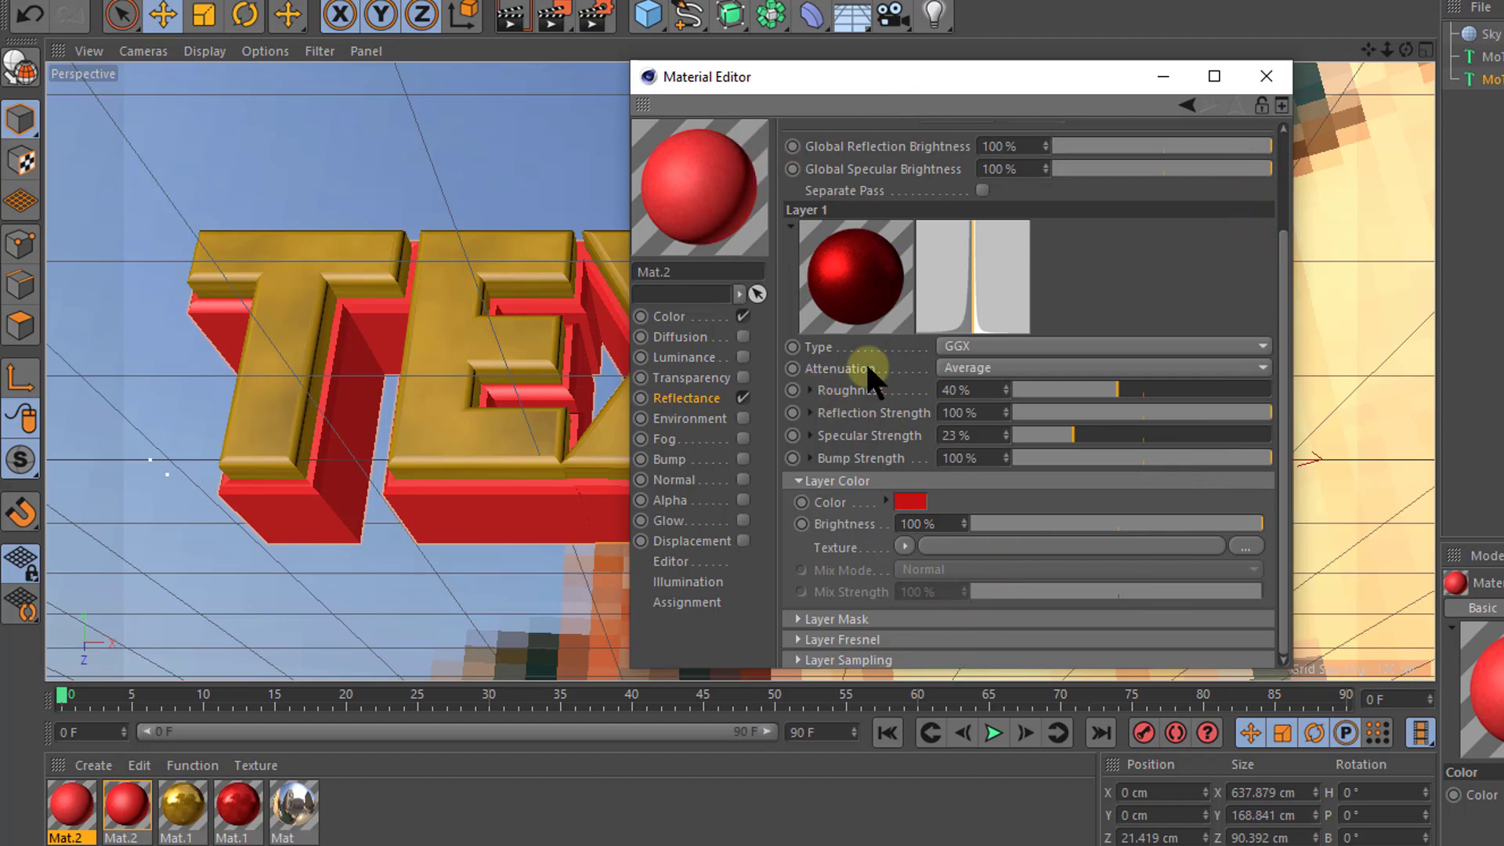
left_click(1269, 80)
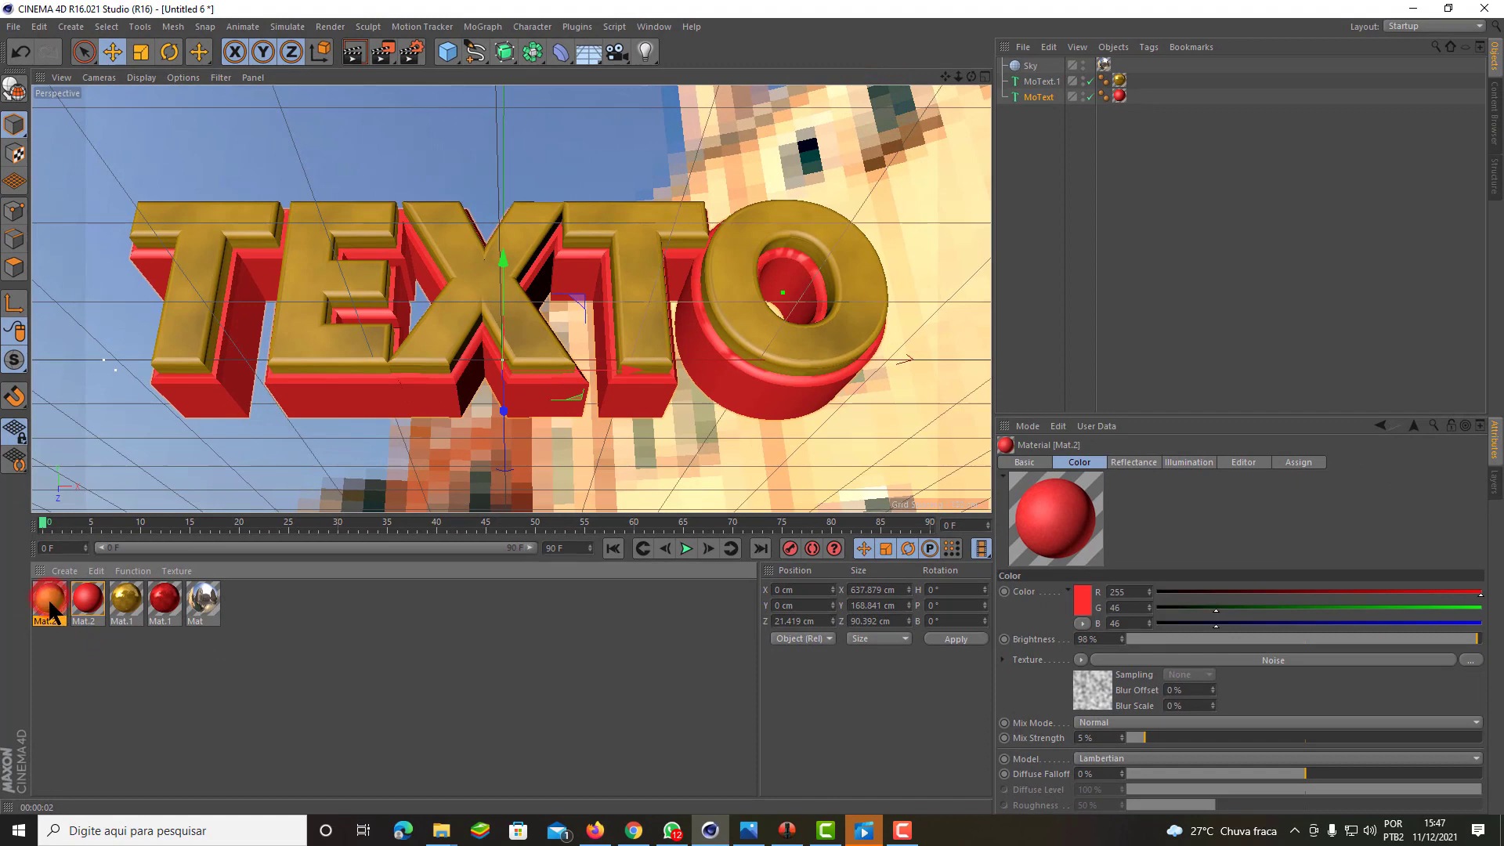
Step: Apply Mat.2 to the MoText object and render the view
mouse_move(51, 611)
left_mouse_down()
mouse_move(1097, 125)
mouse_move(1121, 98)
left_mouse_up()
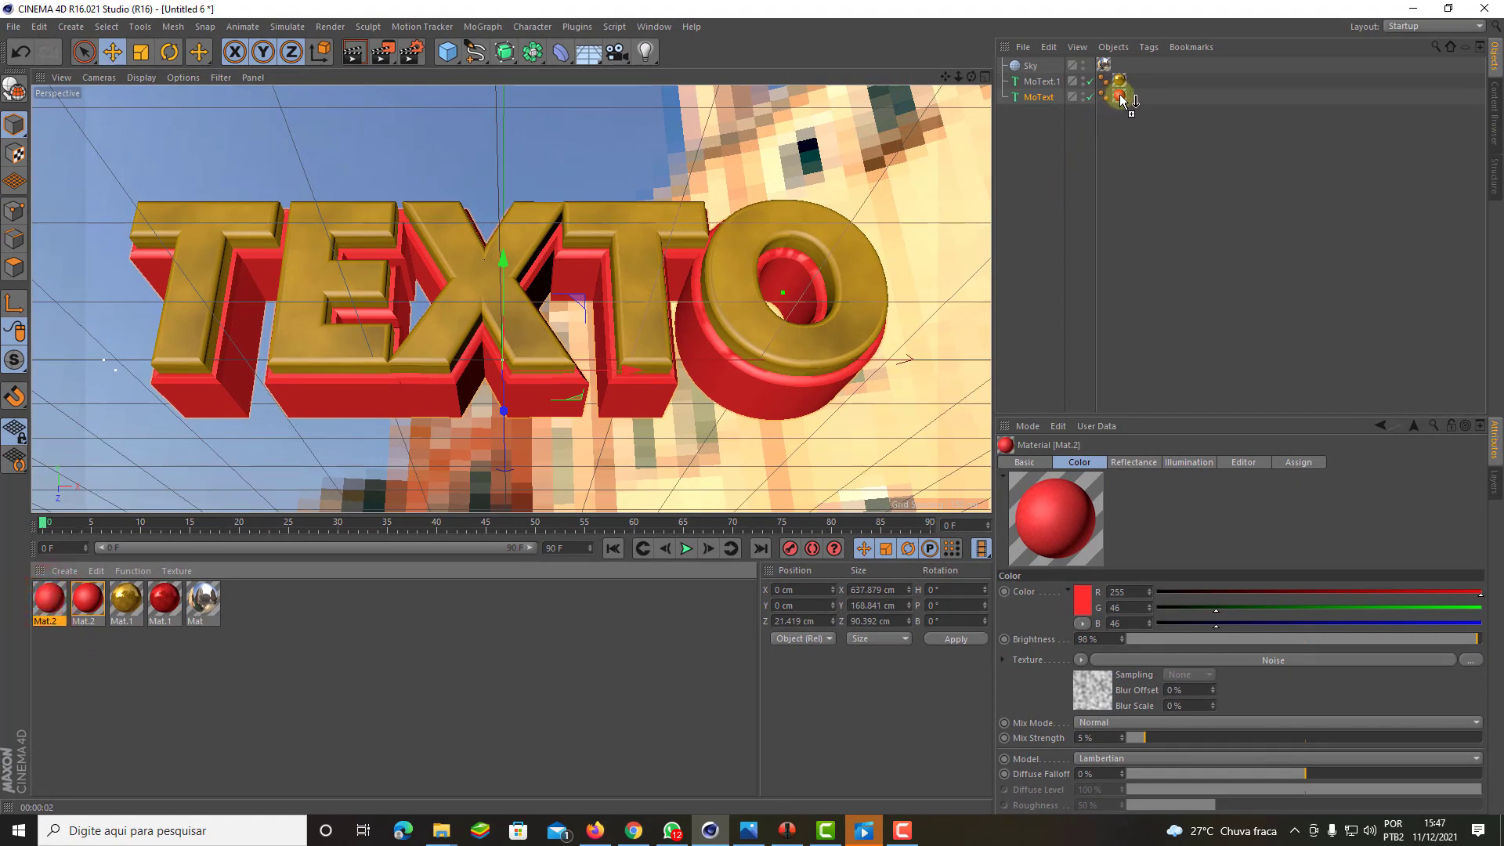
left_click(355, 51)
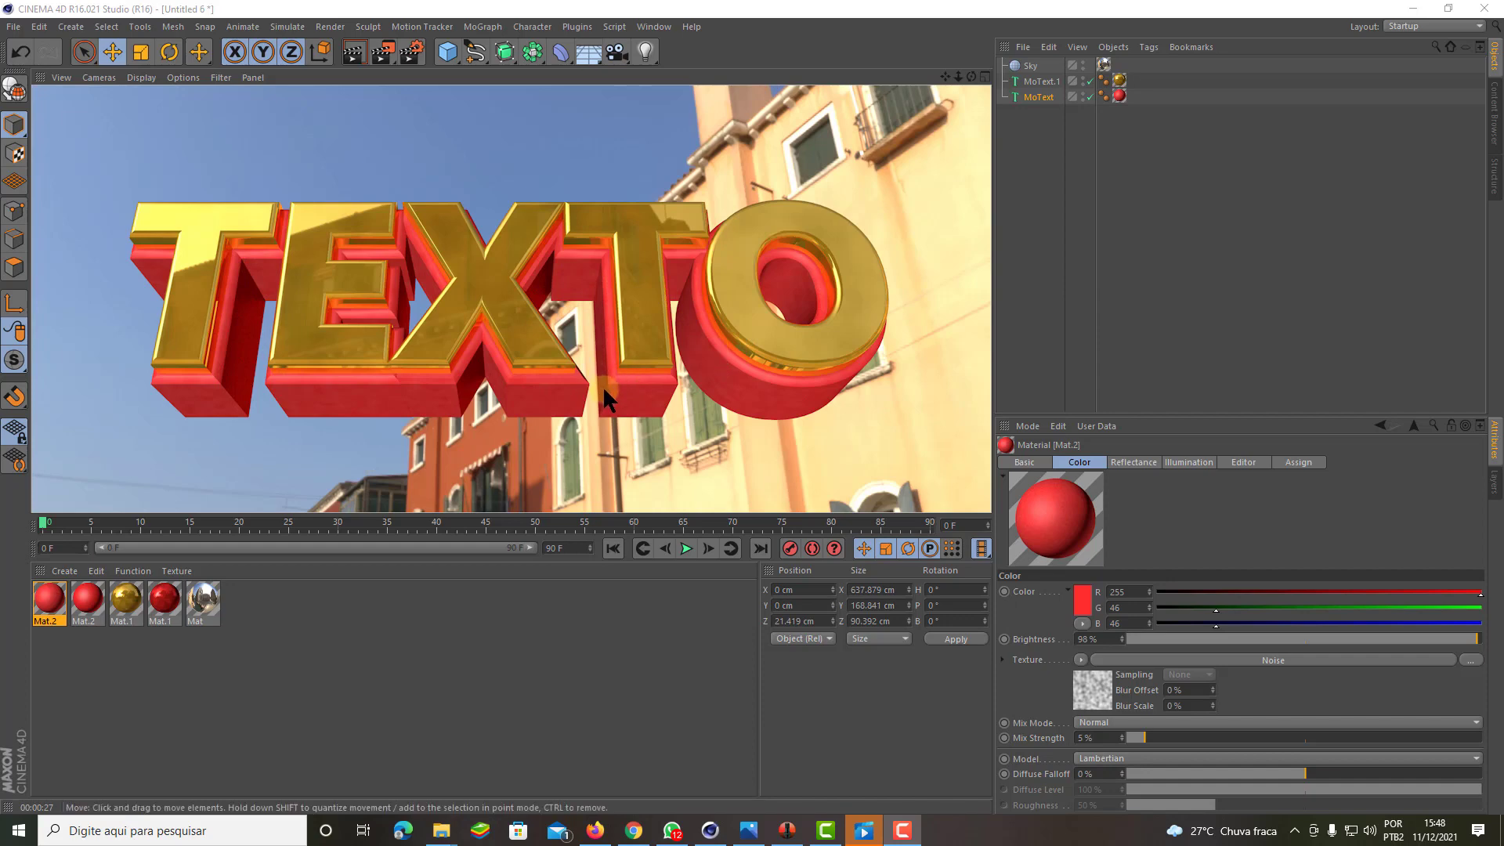
scroll(606, 385, "up", 3)
scroll(611, 384, "up", 2)
scroll(612, 386, "down", 2)
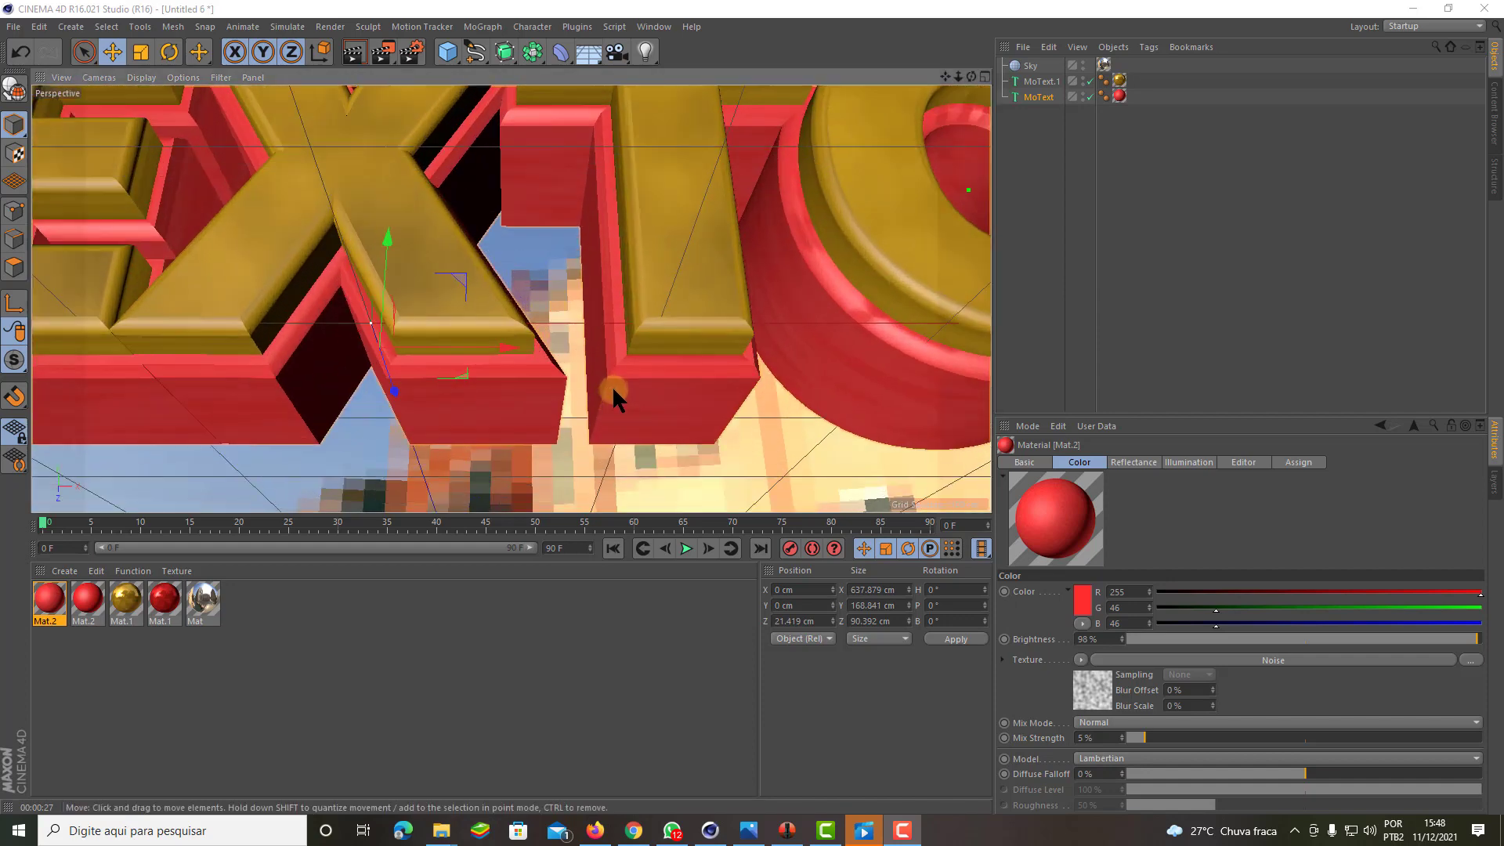
scroll(612, 385, "down", 2)
Step: Zoom in and re-render to inspect the glossy grainy red back, then reopen Mat.2's settings
scroll(584, 326, "up", 1)
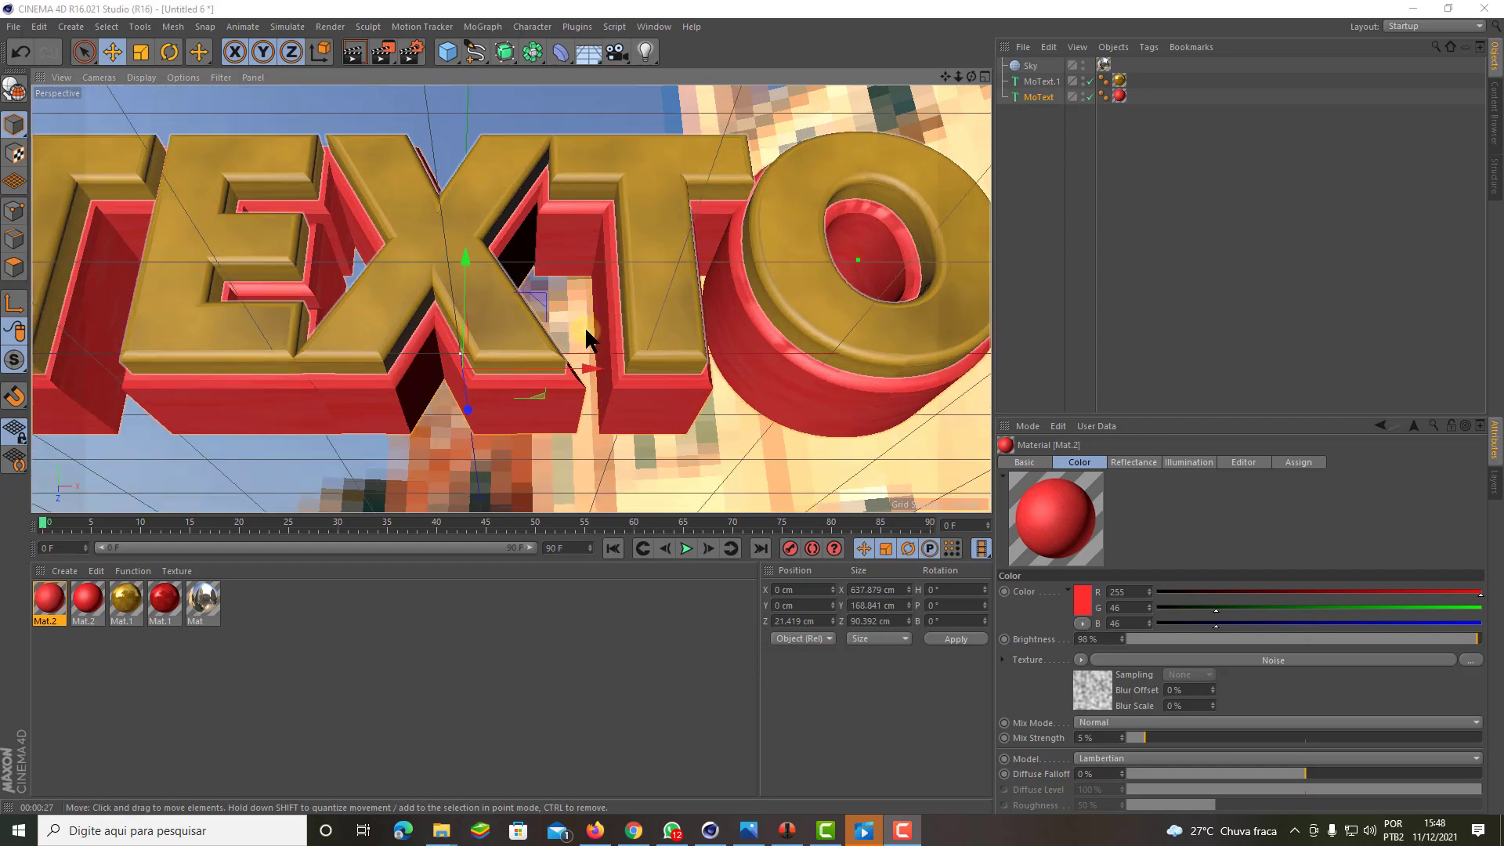
scroll(597, 228, "up", 2)
scroll(597, 228, "up", 3)
left_click(350, 55)
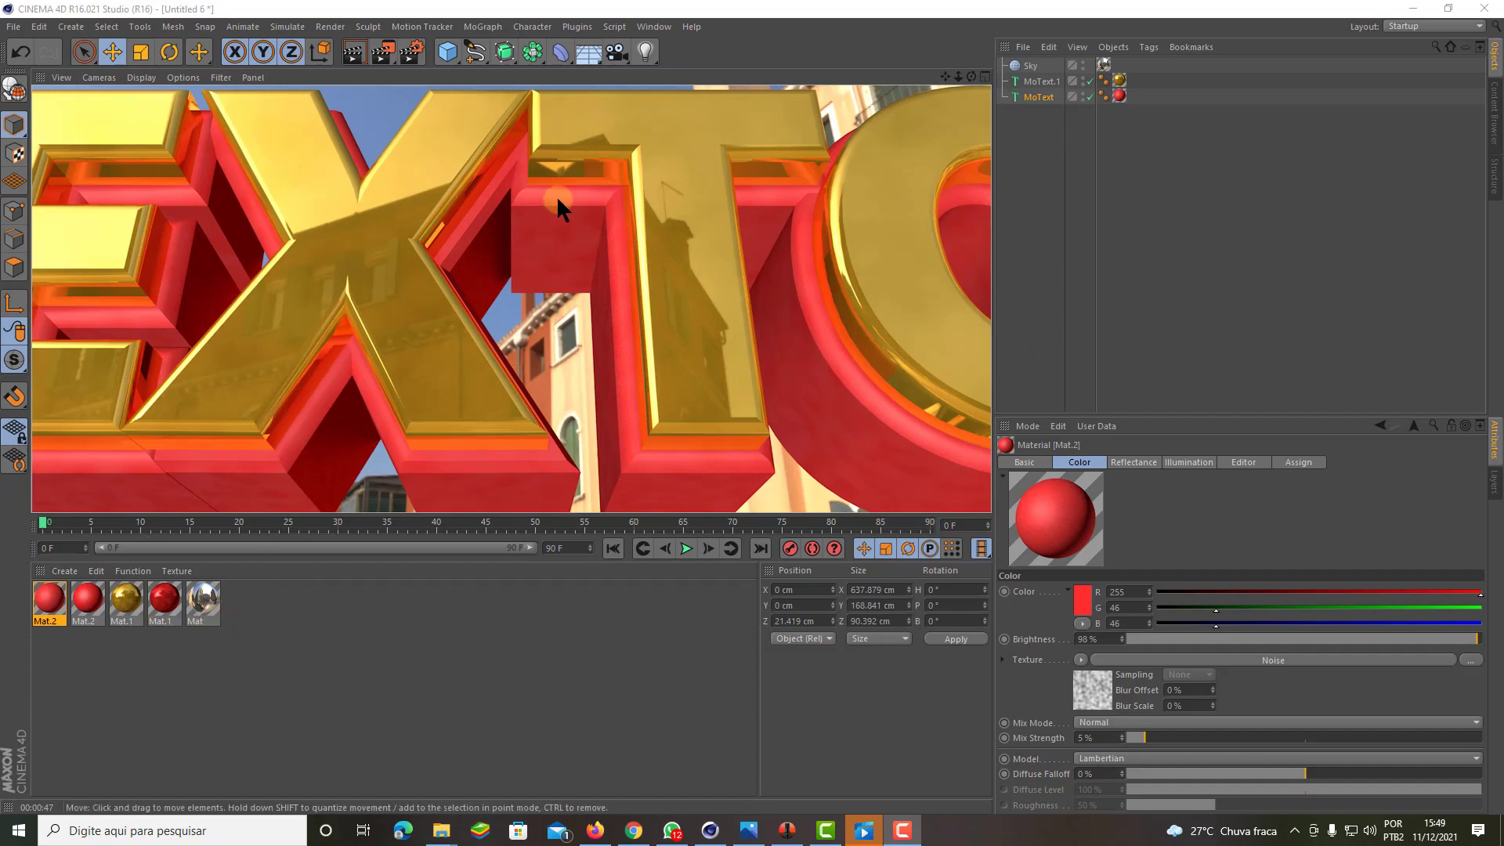
double_click(47, 601)
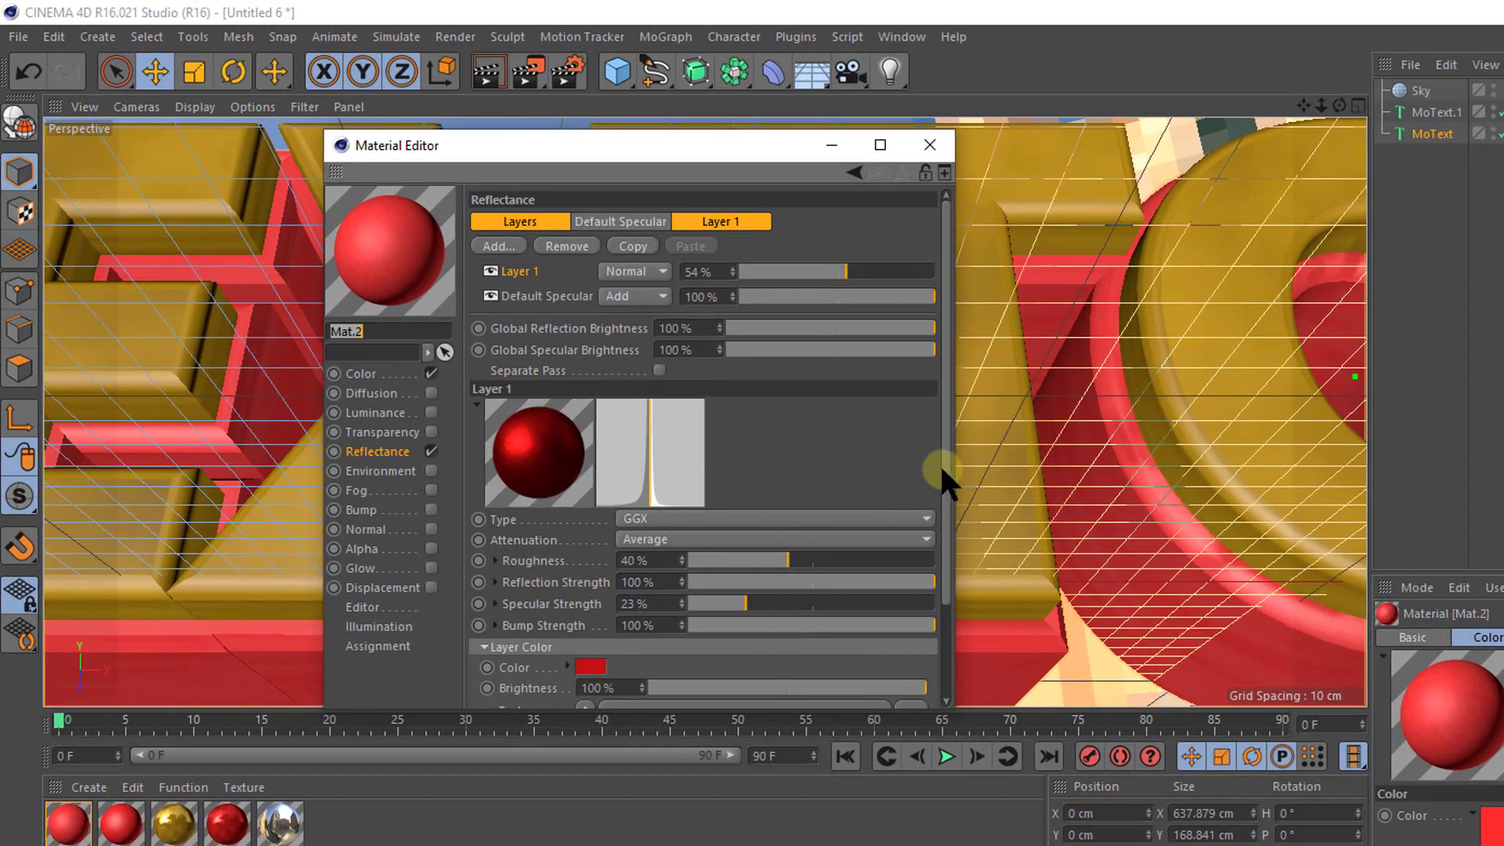
Step: Make the reflectance layer colour white and lower its roughness to 32%
left_click_drag(944, 464, 941, 553)
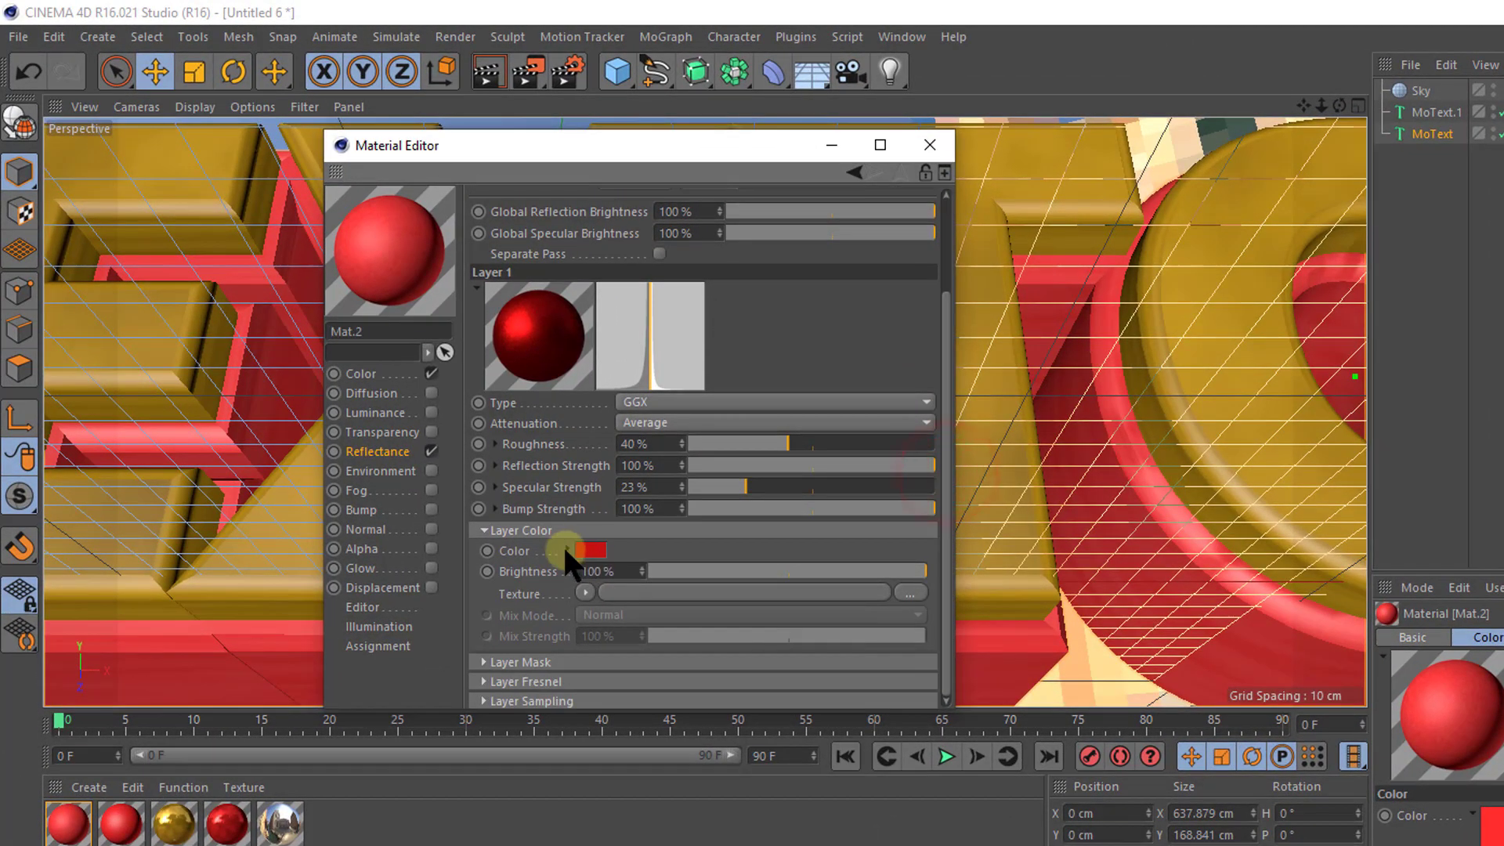
left_click(590, 548)
left_click_drag(525, 519, 415, 455)
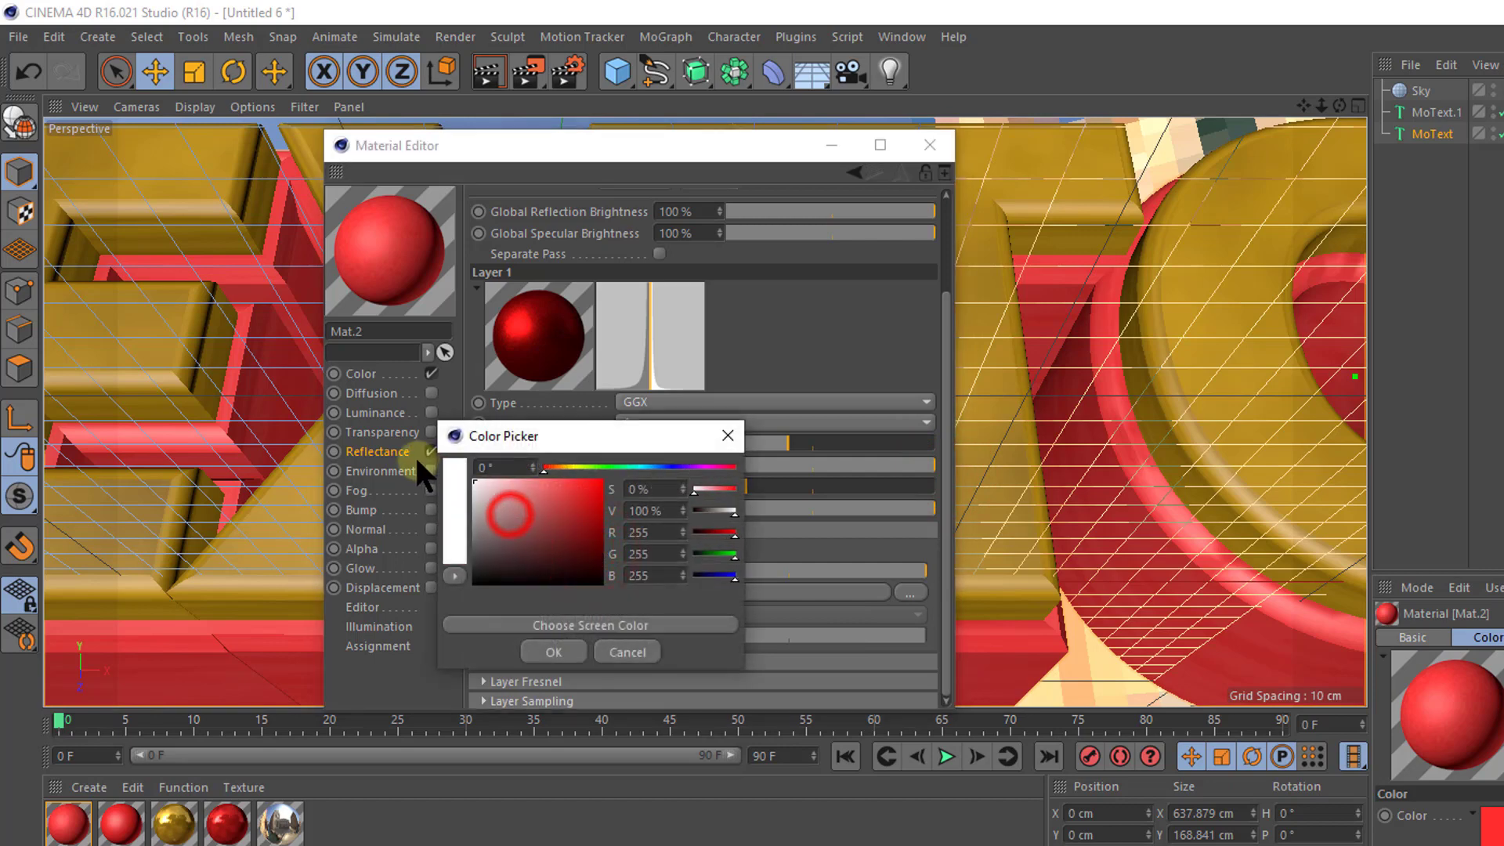
left_click(555, 650)
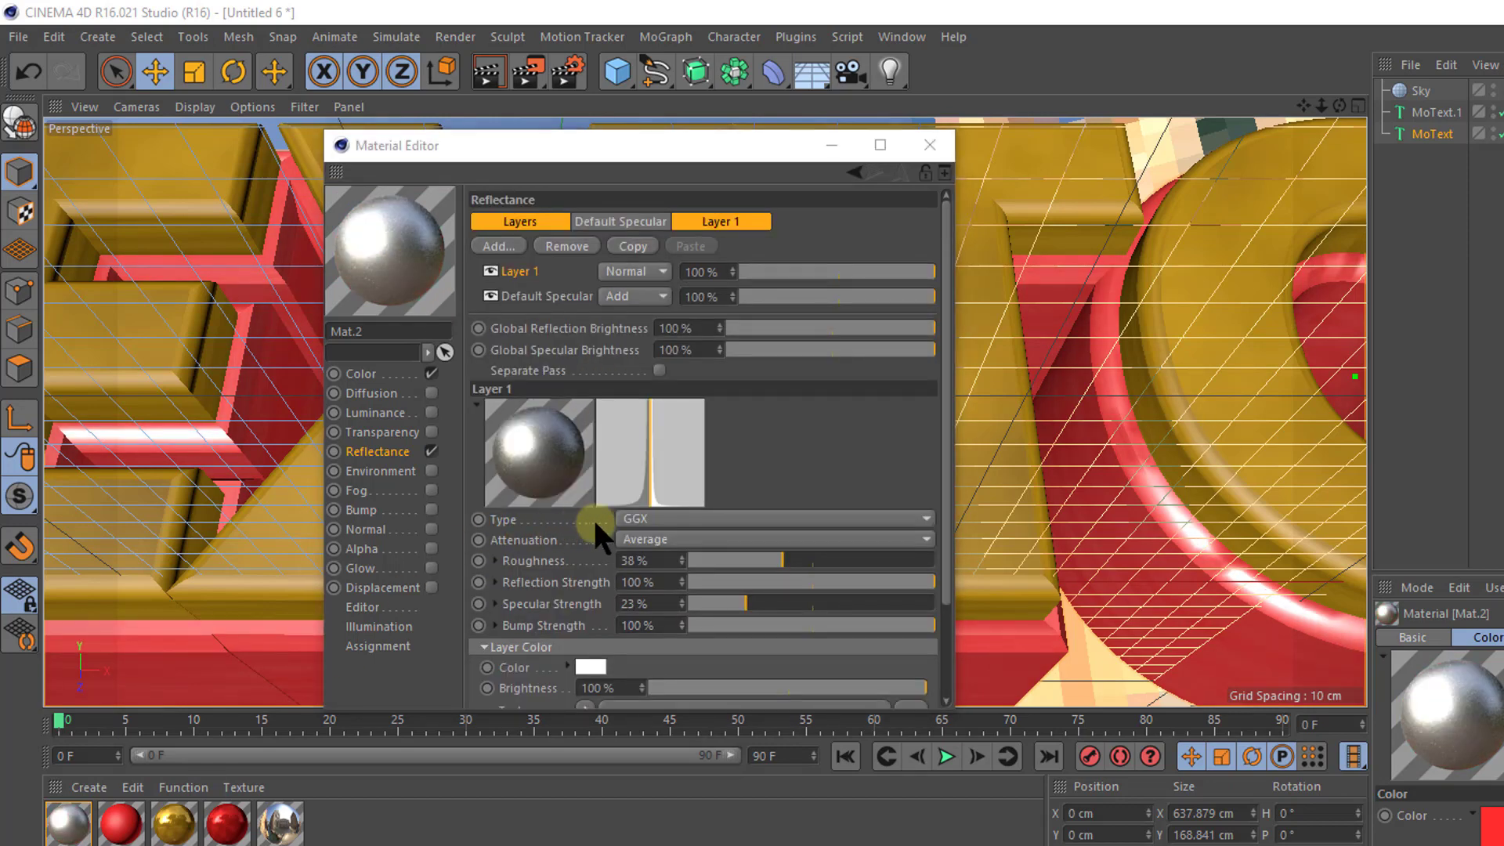
left_click_drag(782, 561, 787, 557)
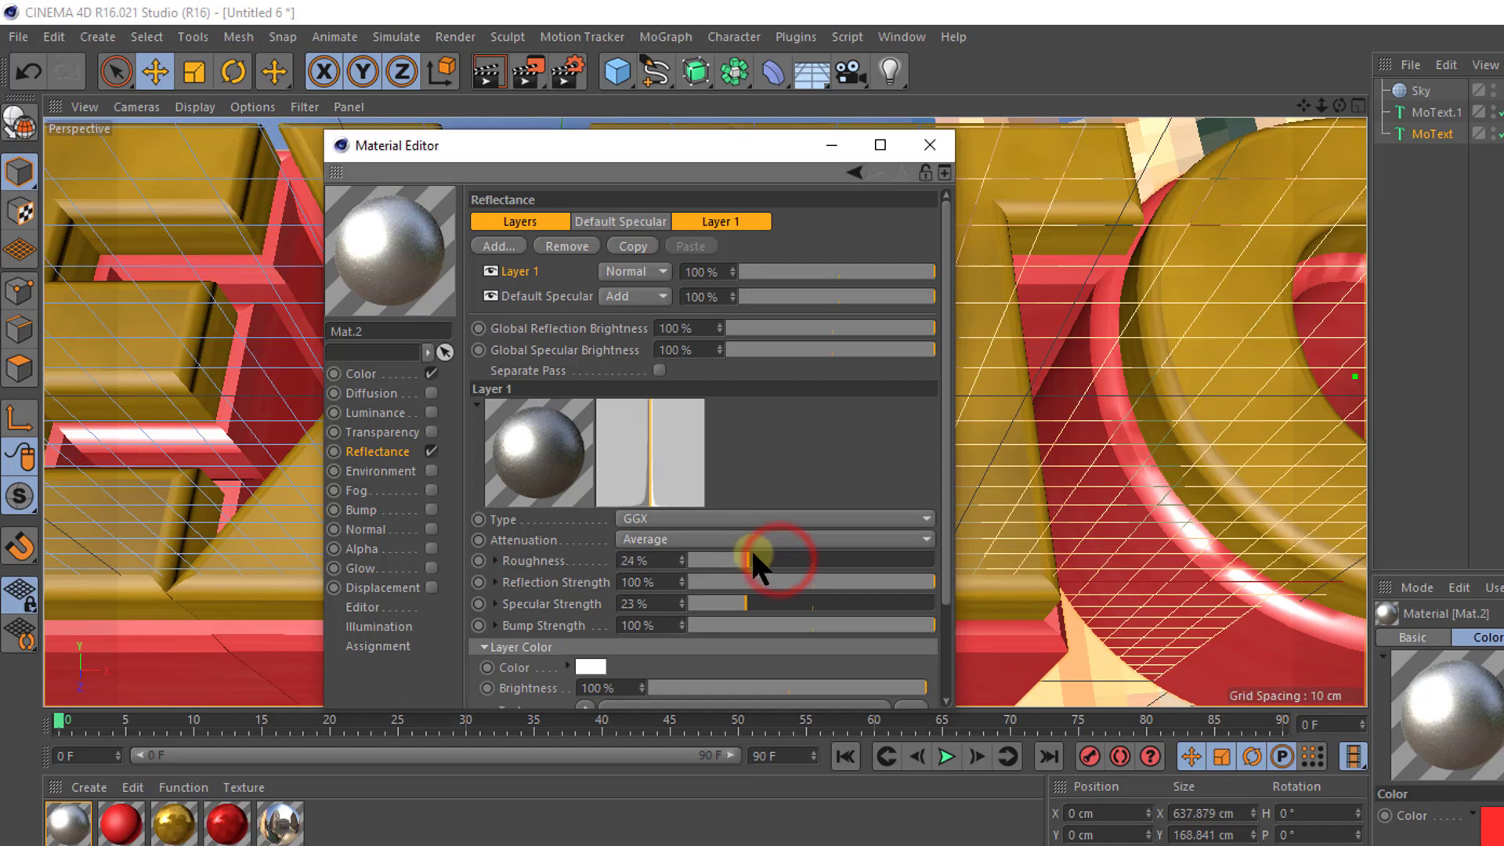
left_click(761, 546)
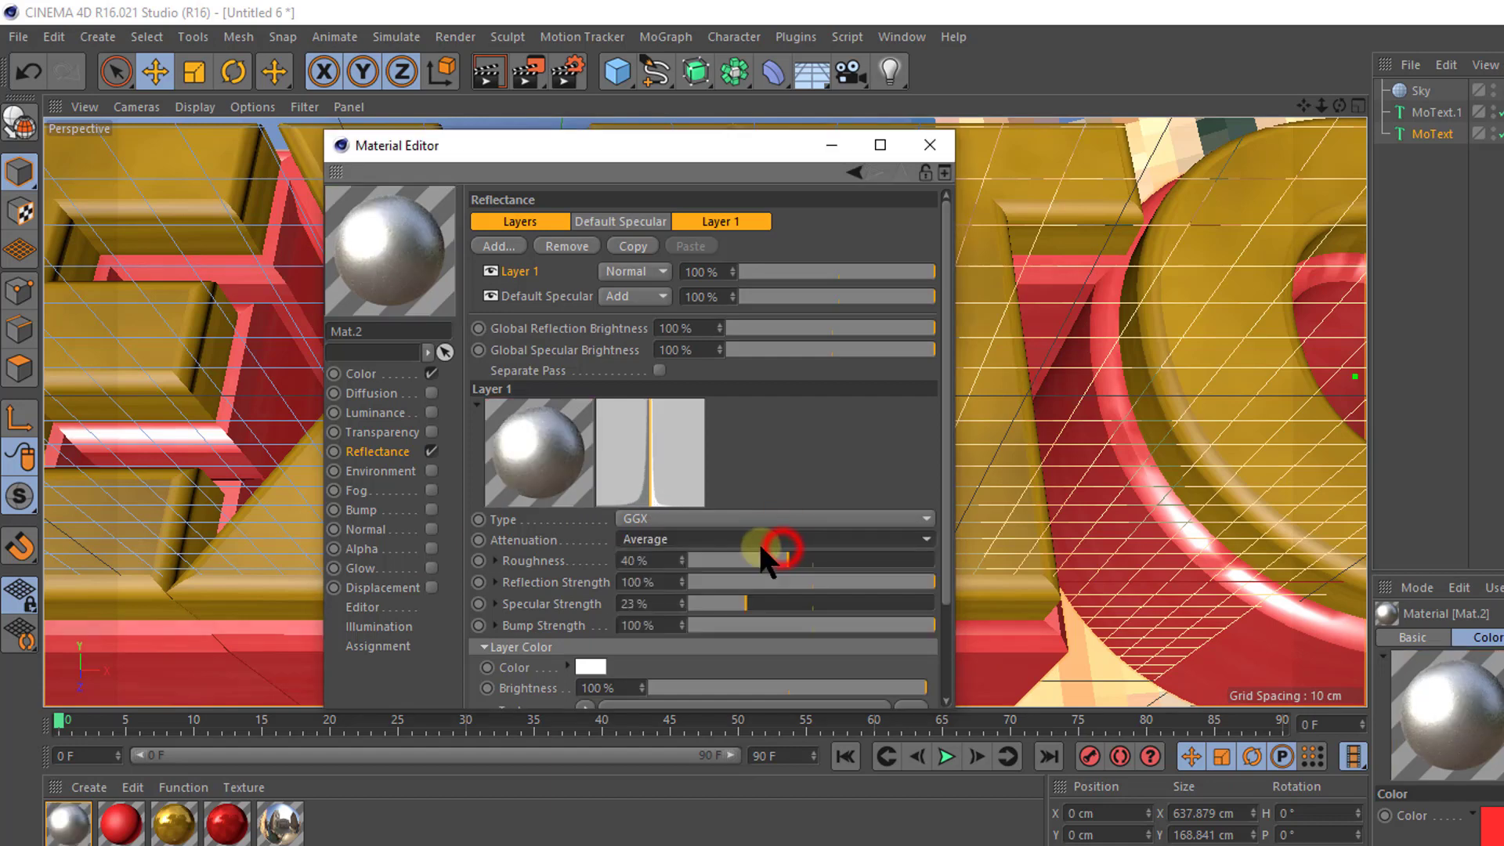
left_click(766, 553)
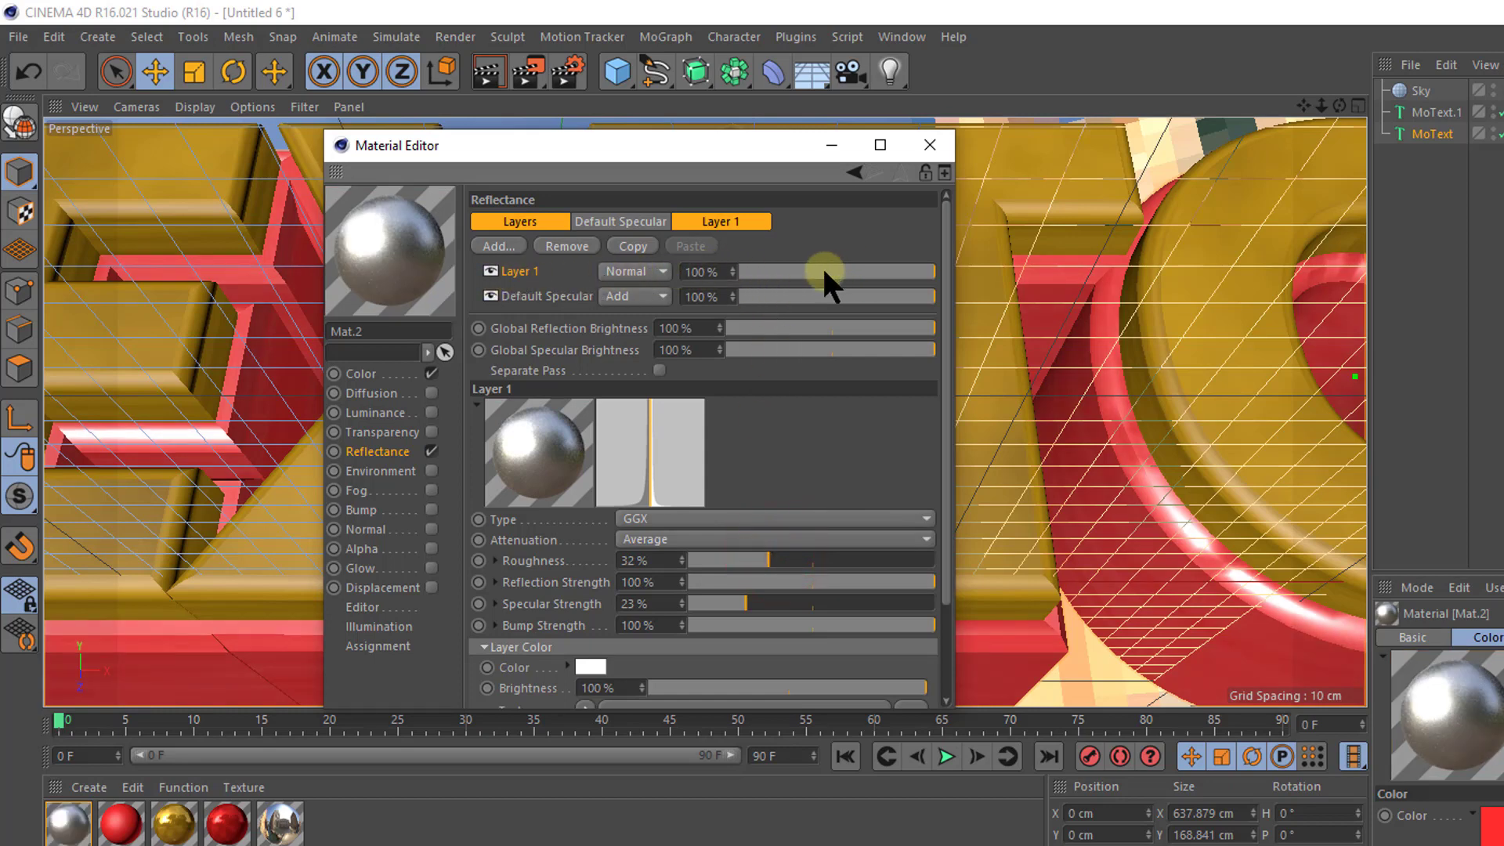
Step: Set Layer 1 to the Add blend mode at 19% strength
left_click_drag(820, 266, 795, 266)
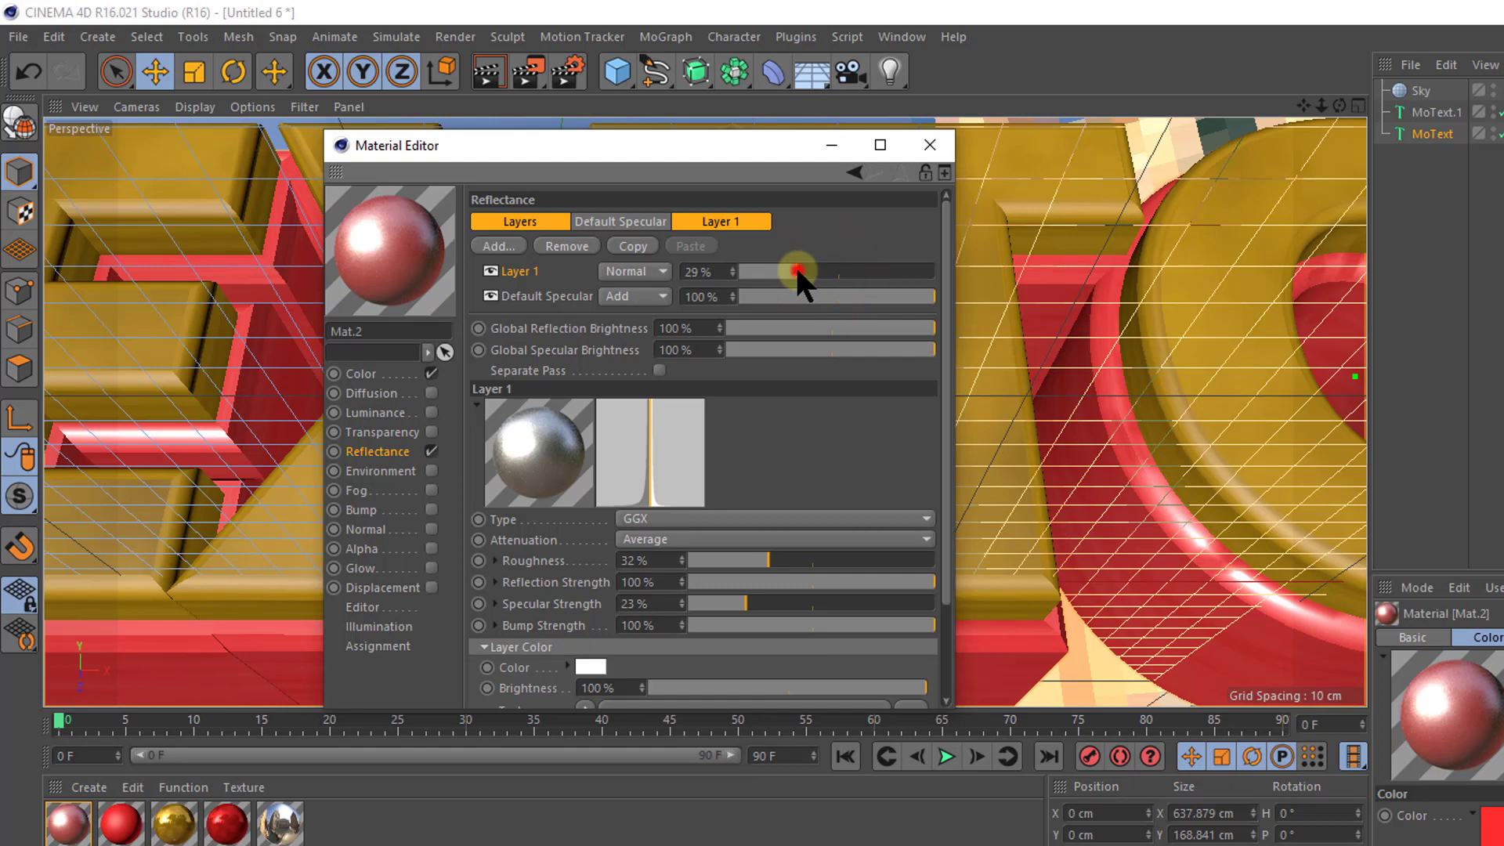
left_click(663, 271)
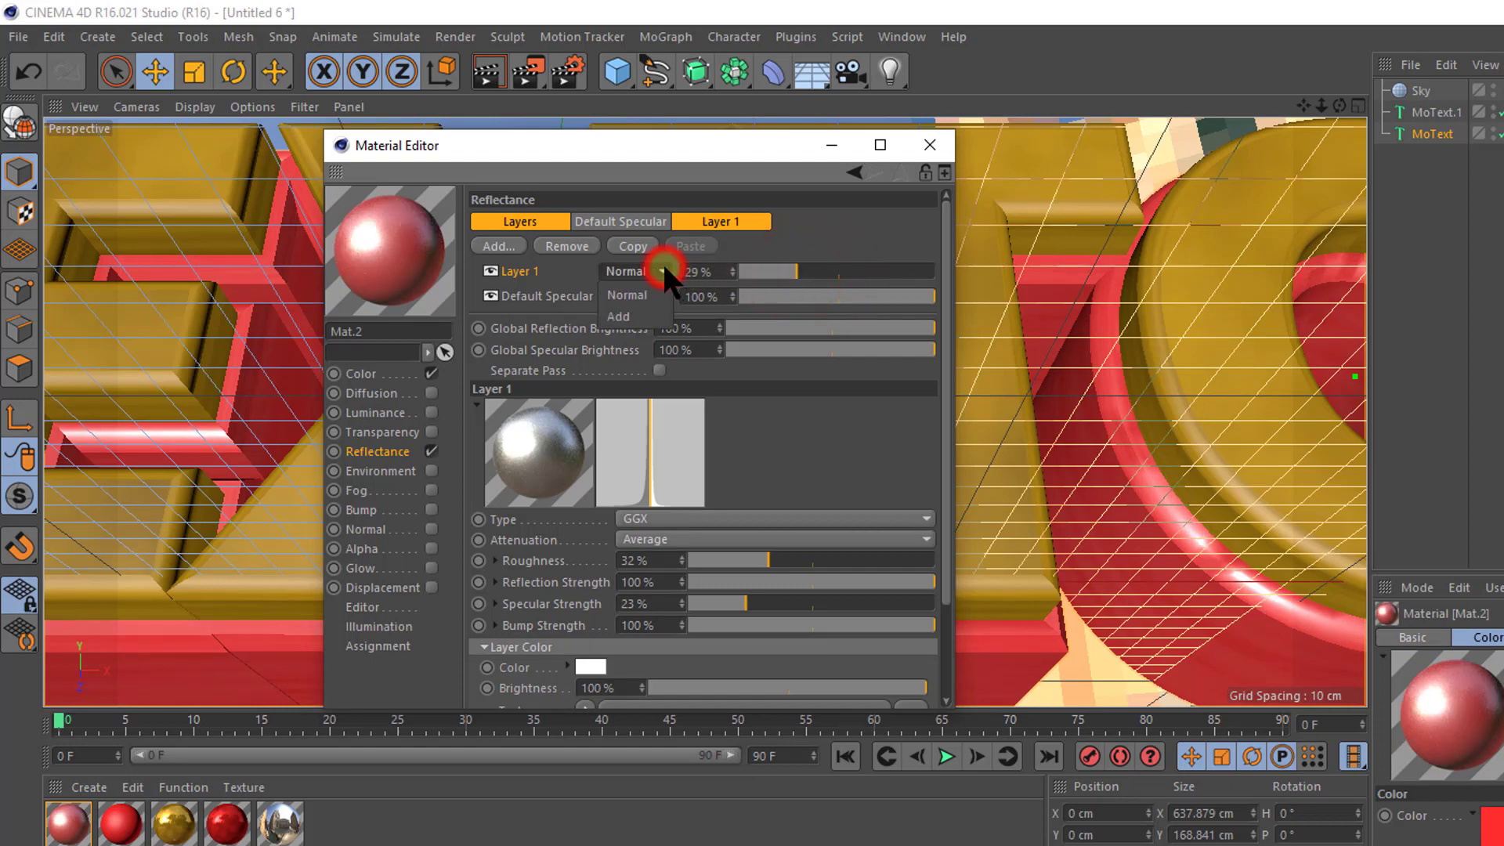
left_click(630, 314)
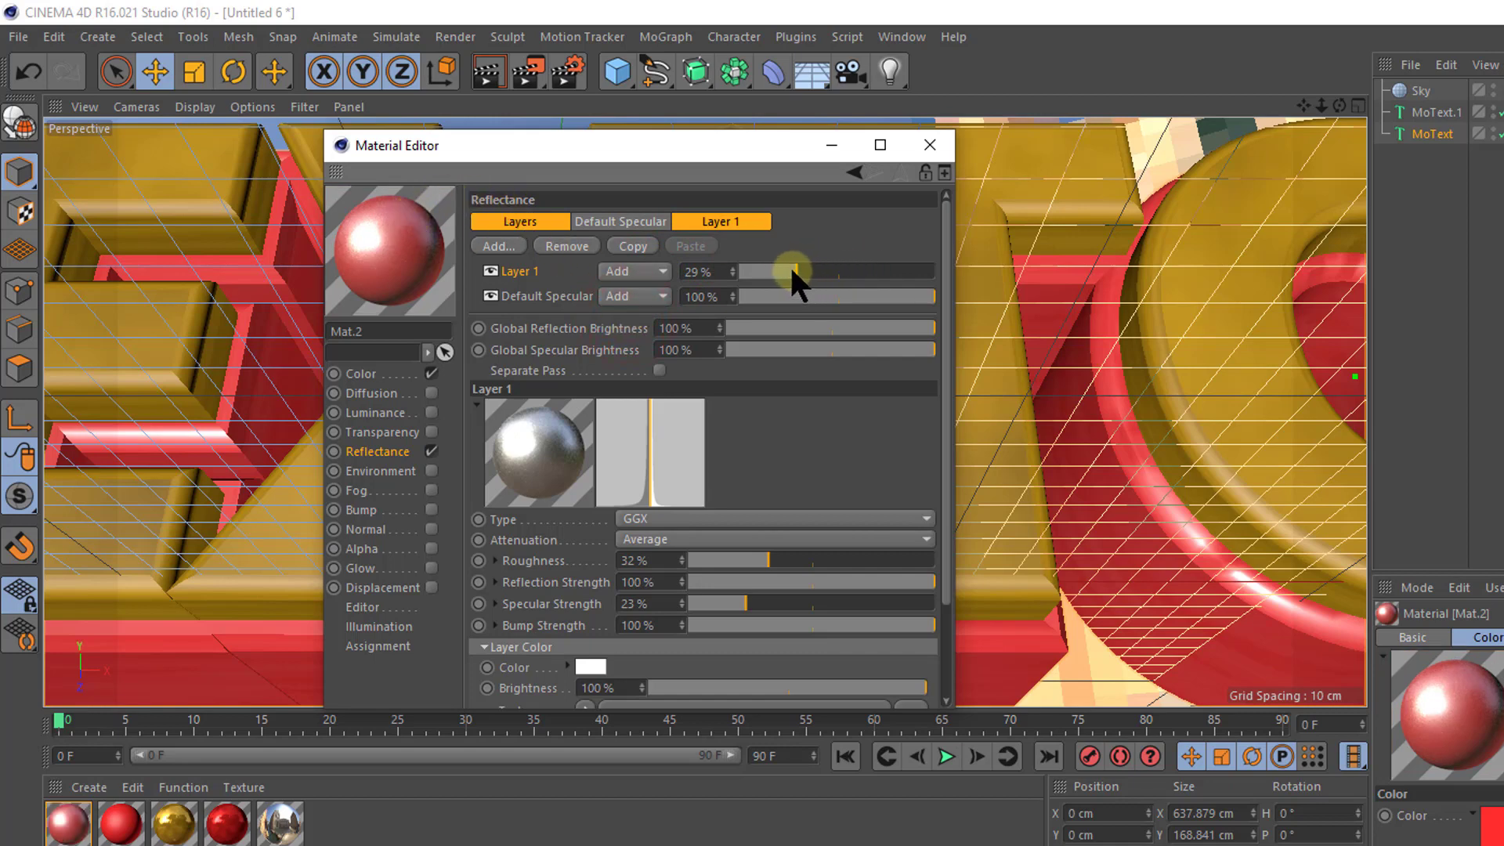
left_click_drag(791, 271, 771, 271)
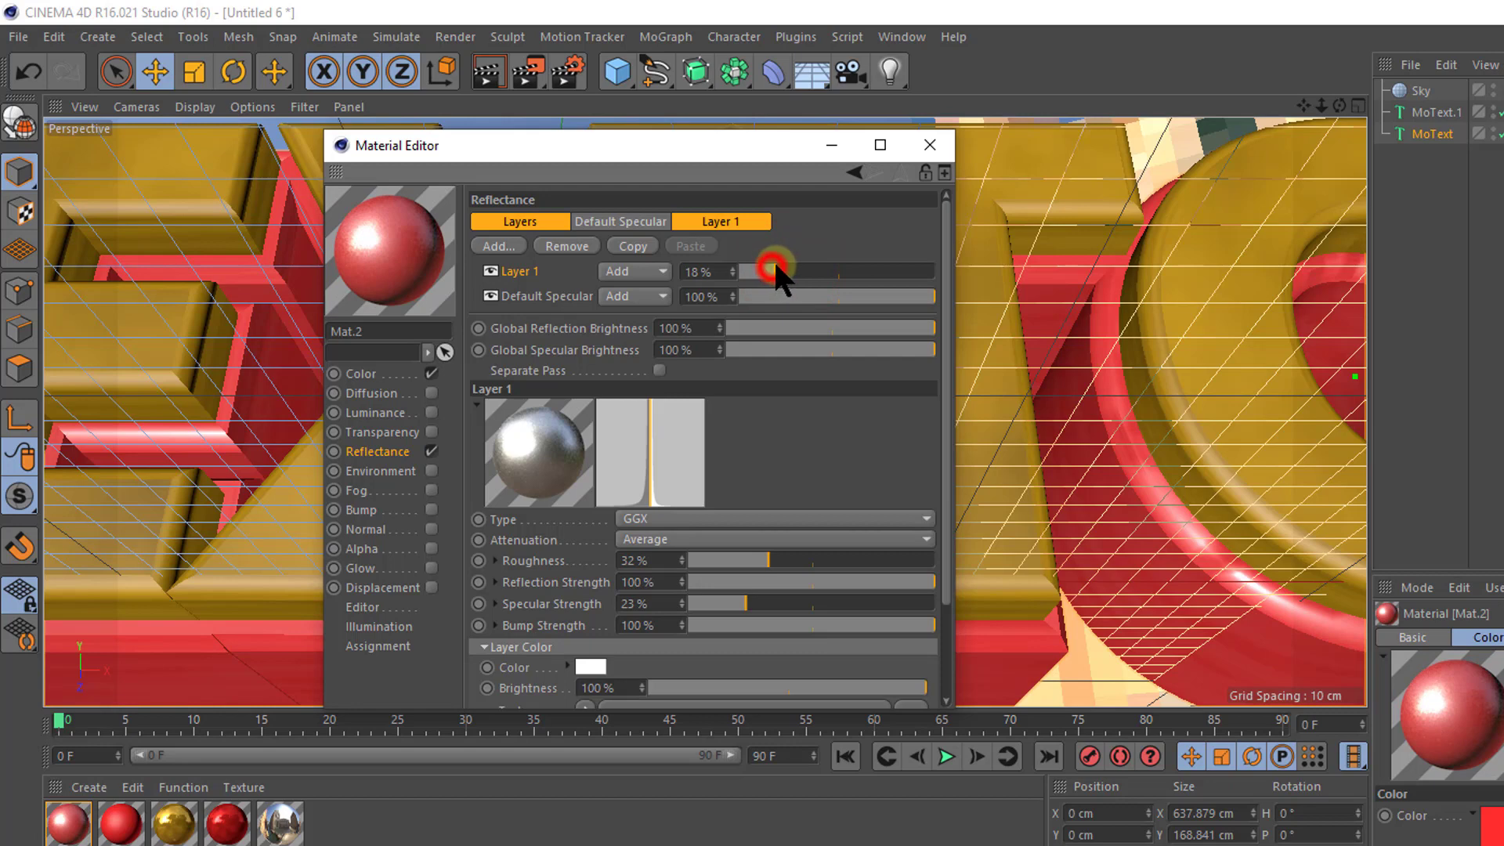
left_click_drag(774, 268, 776, 268)
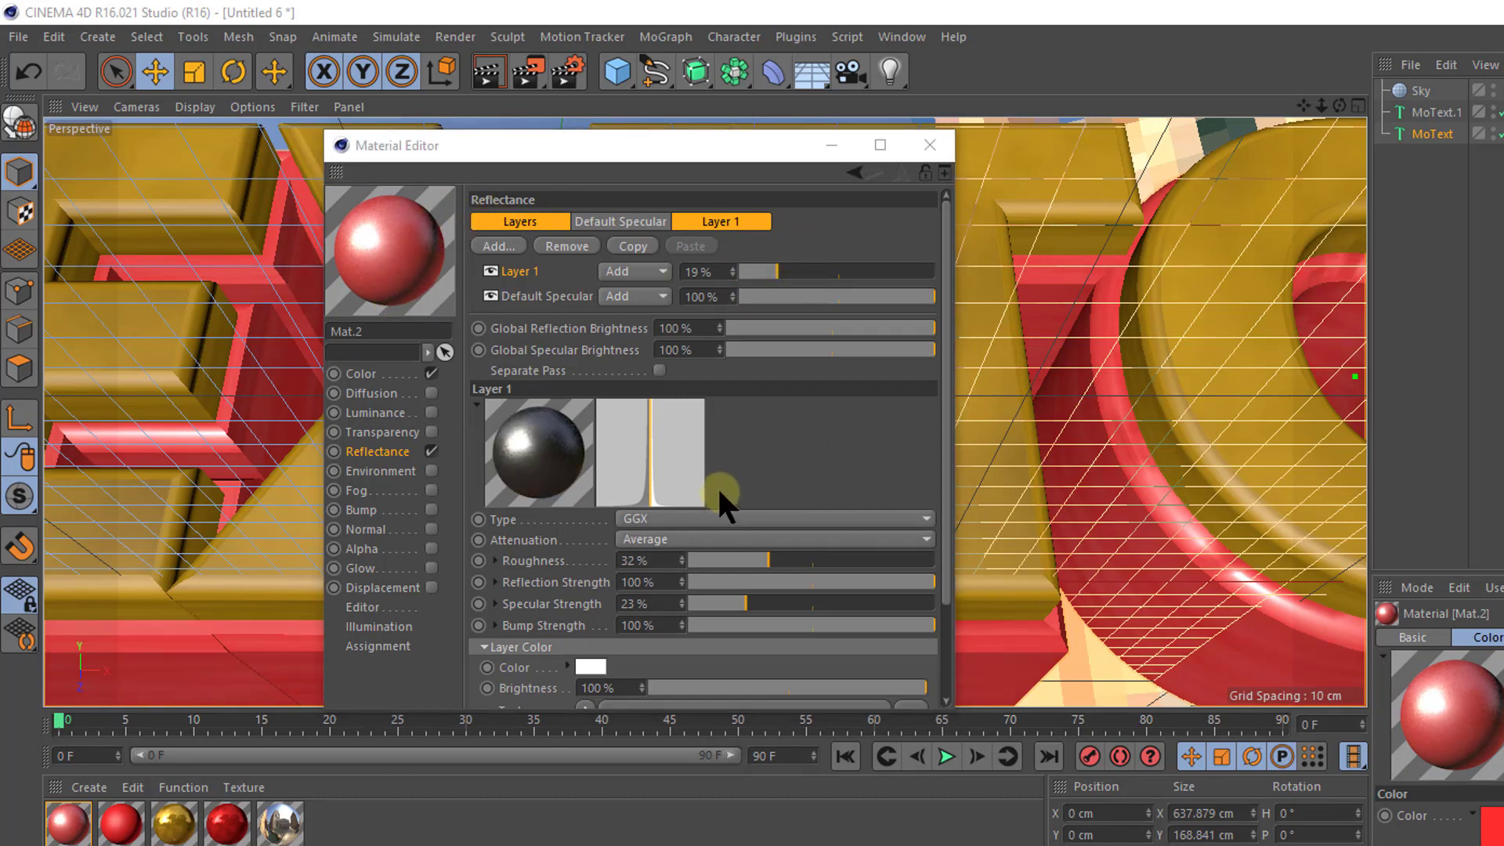
Step: In the Color Noise shader, set Color 1 to near-black and Color 2 to bright red
left_click(359, 374)
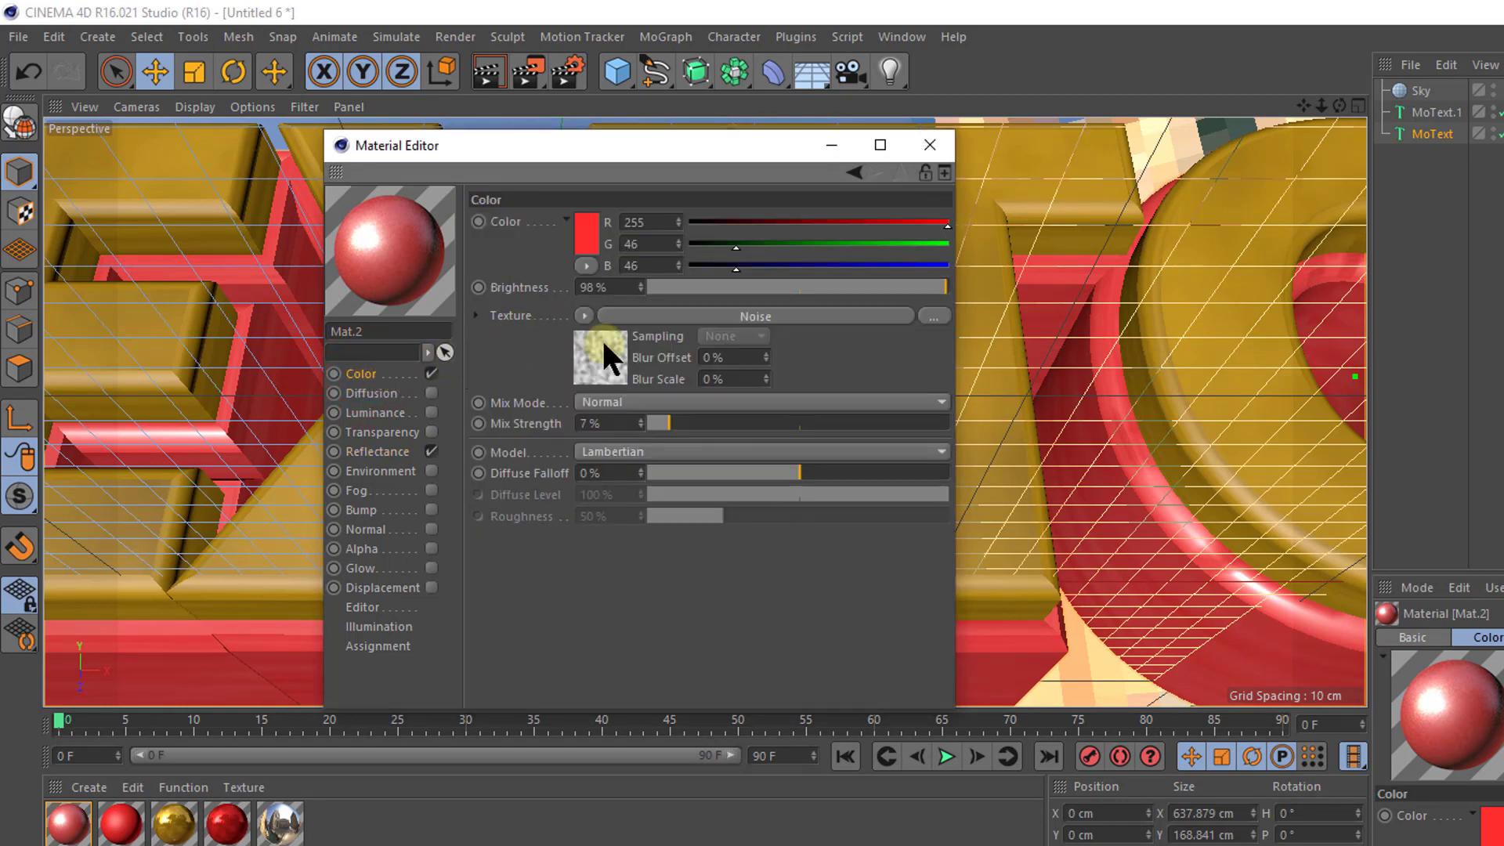
left_click(597, 362)
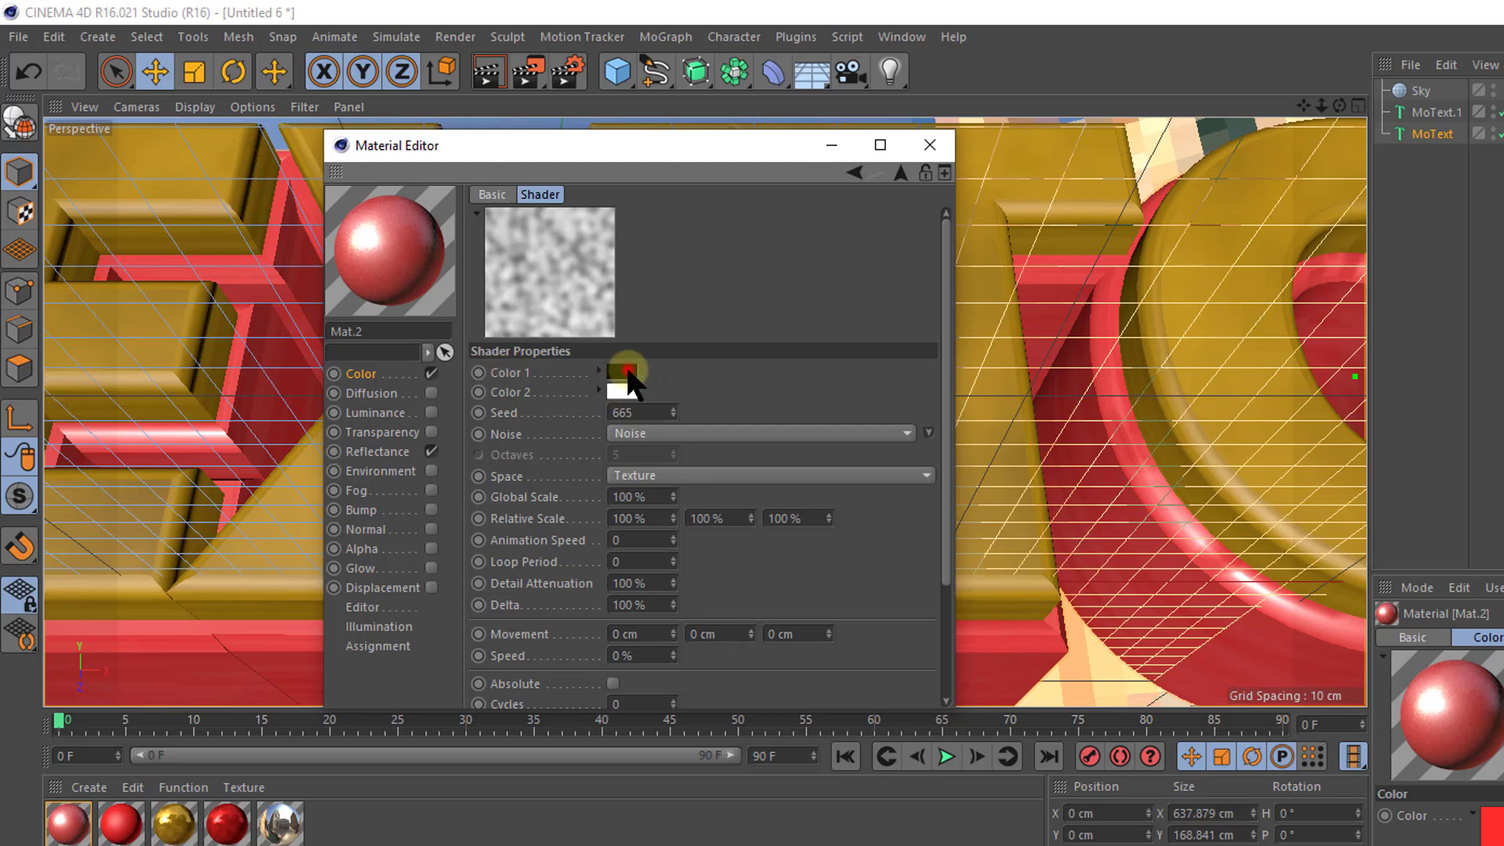
left_click(624, 375)
left_click(637, 381)
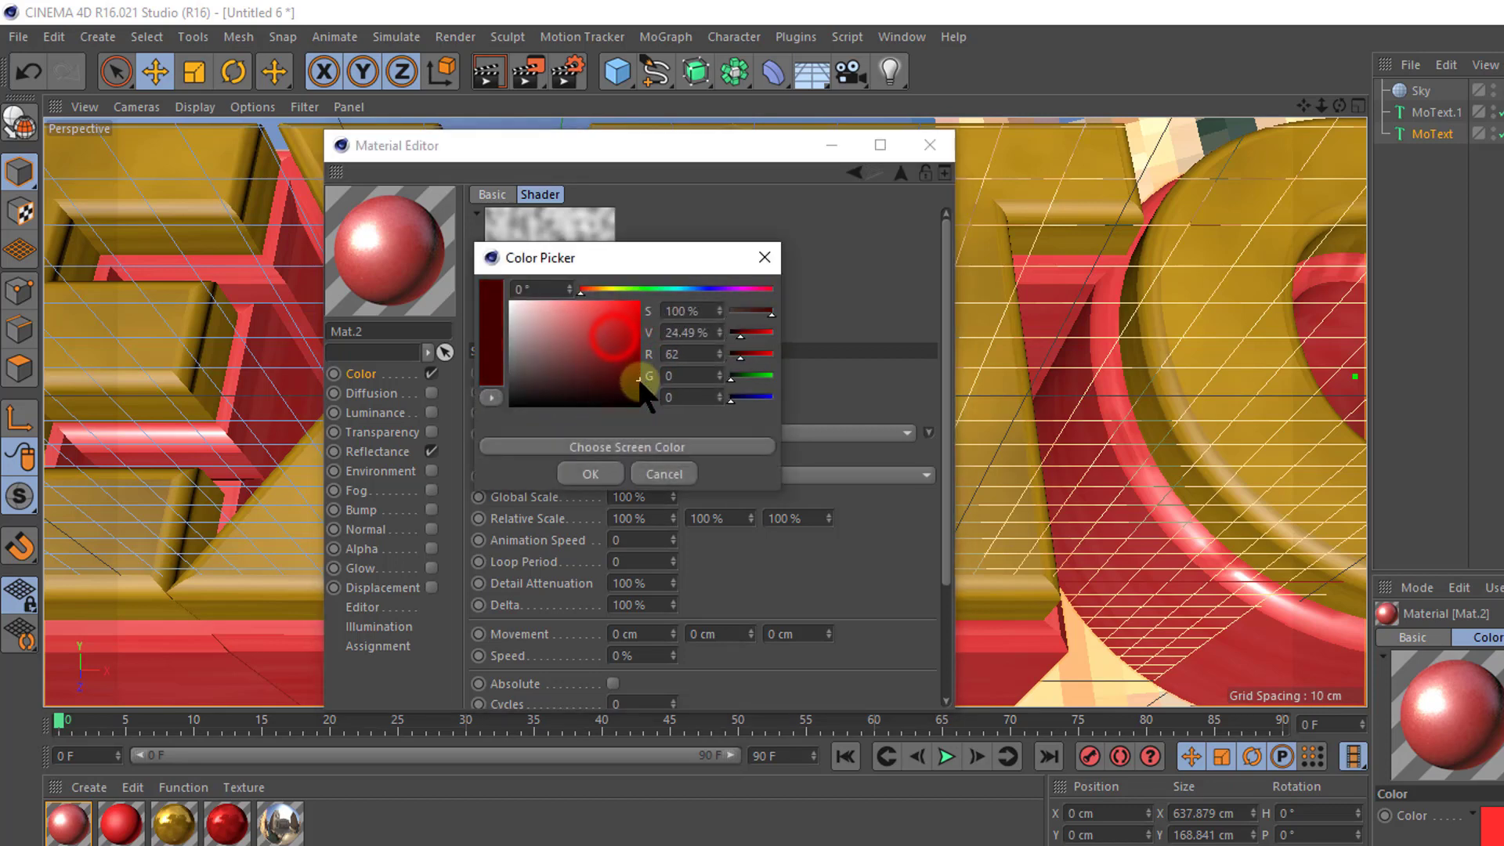
left_click_drag(636, 377, 636, 389)
left_click(585, 467)
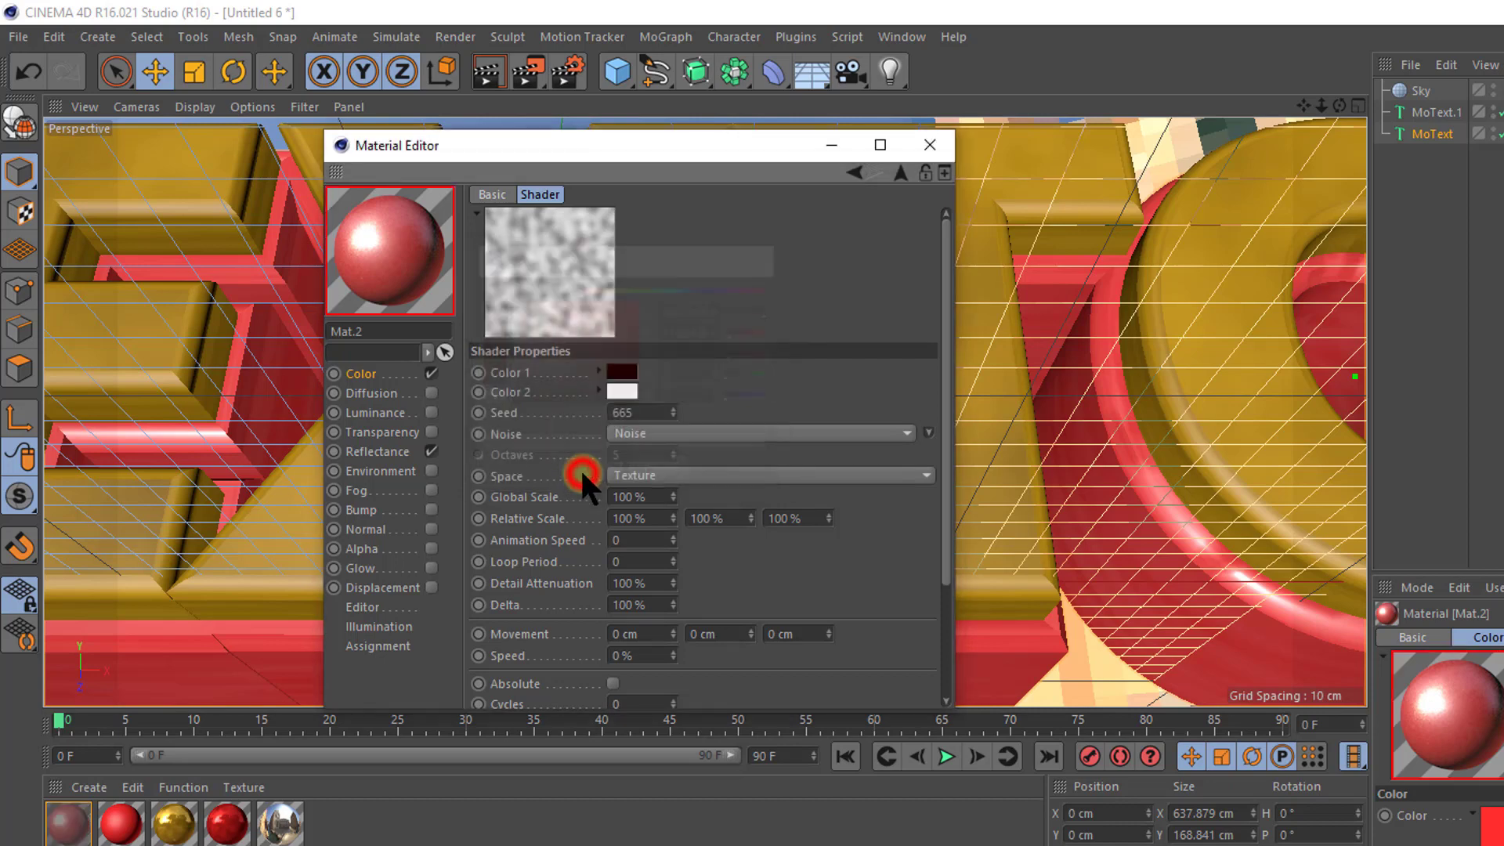
left_click(617, 388)
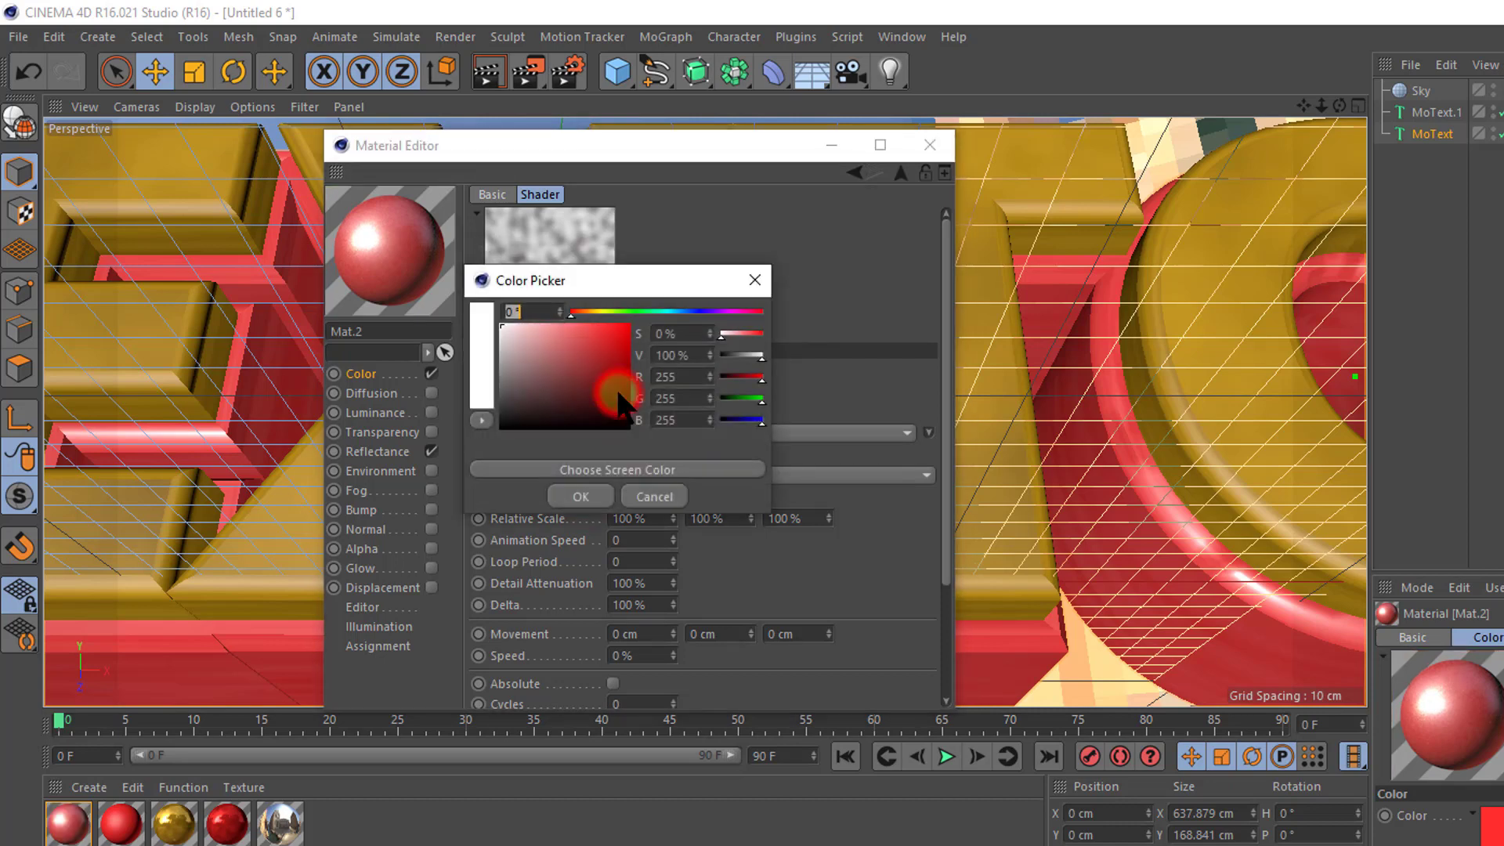
left_click(597, 341)
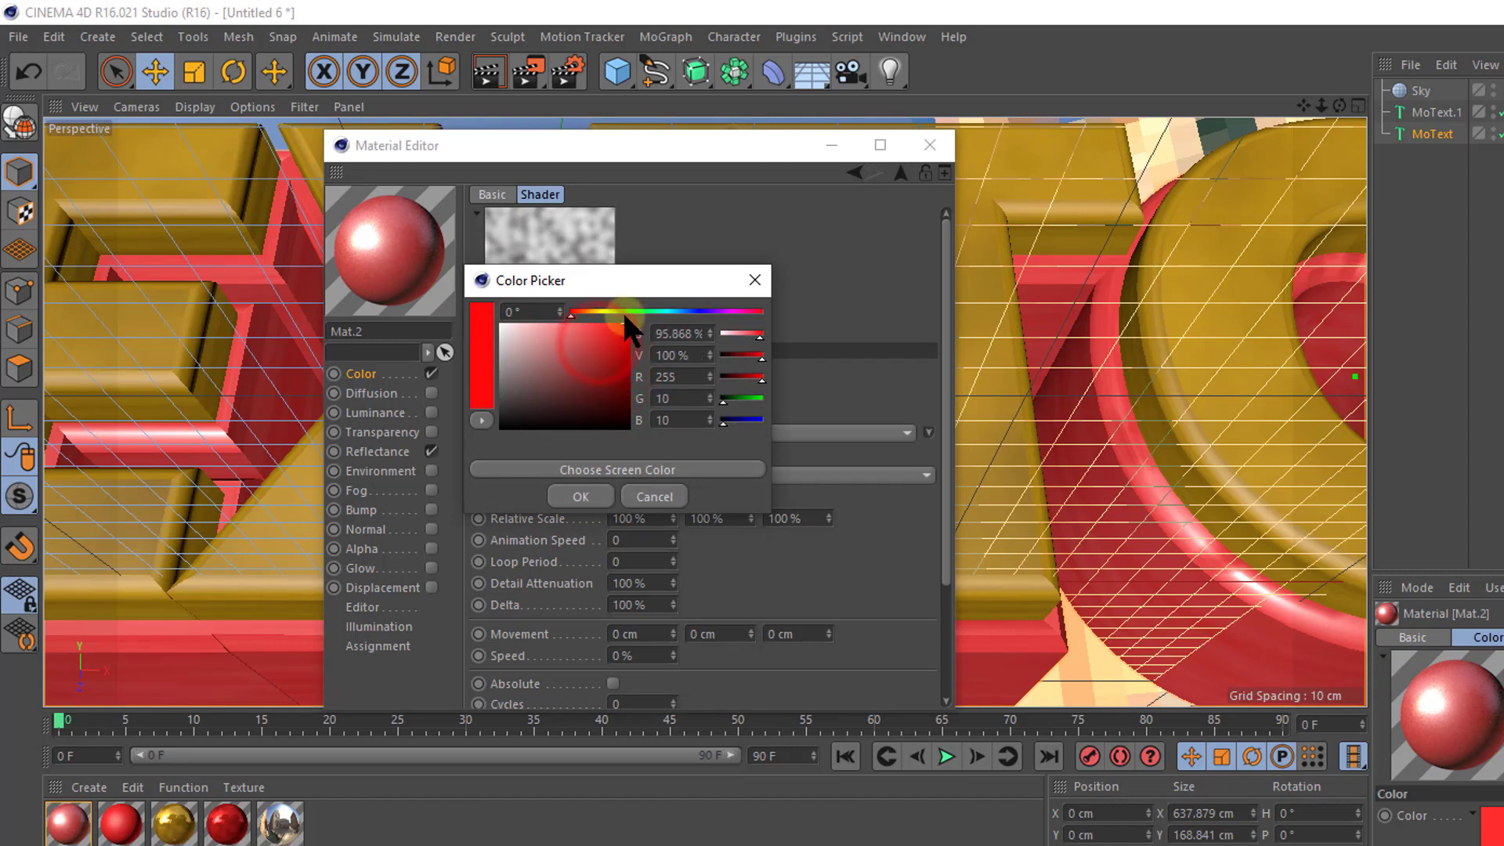
left_click(582, 492)
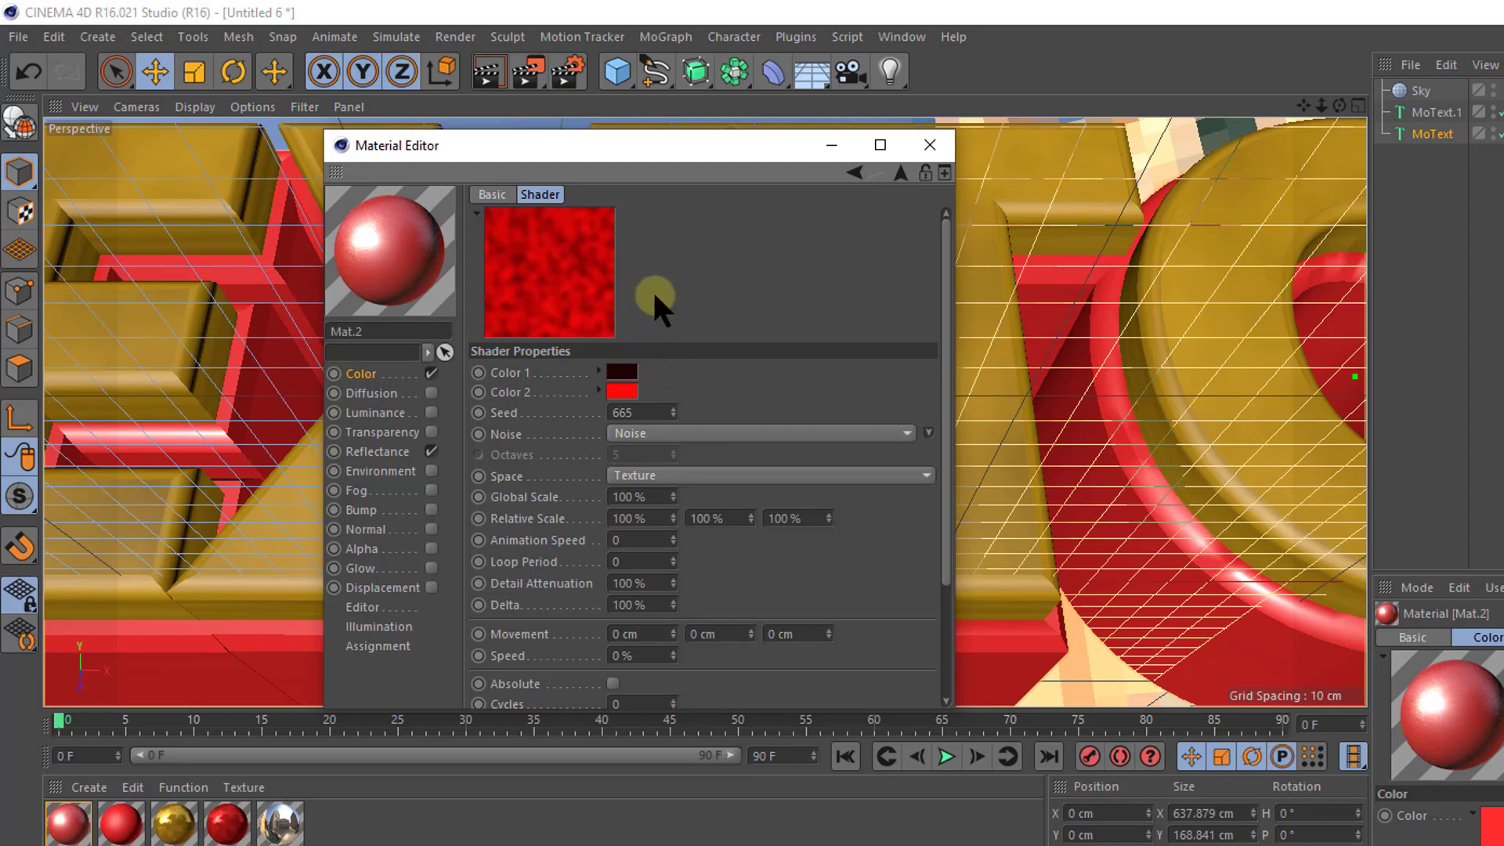
Step: Set the Color channel's noise mix strength to 22%
left_click(362, 373)
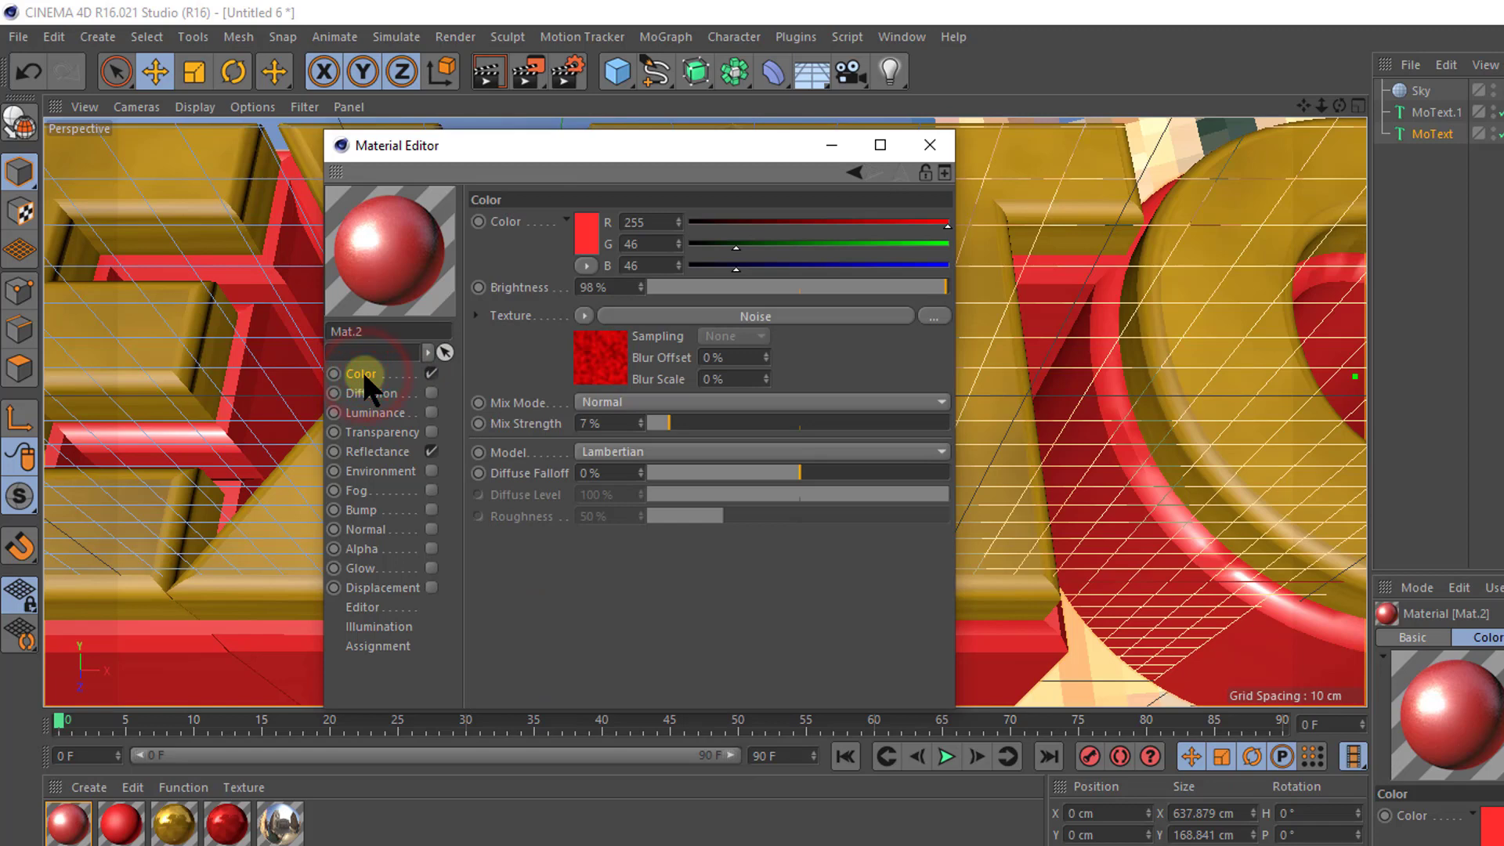
left_click_drag(664, 426, 747, 423)
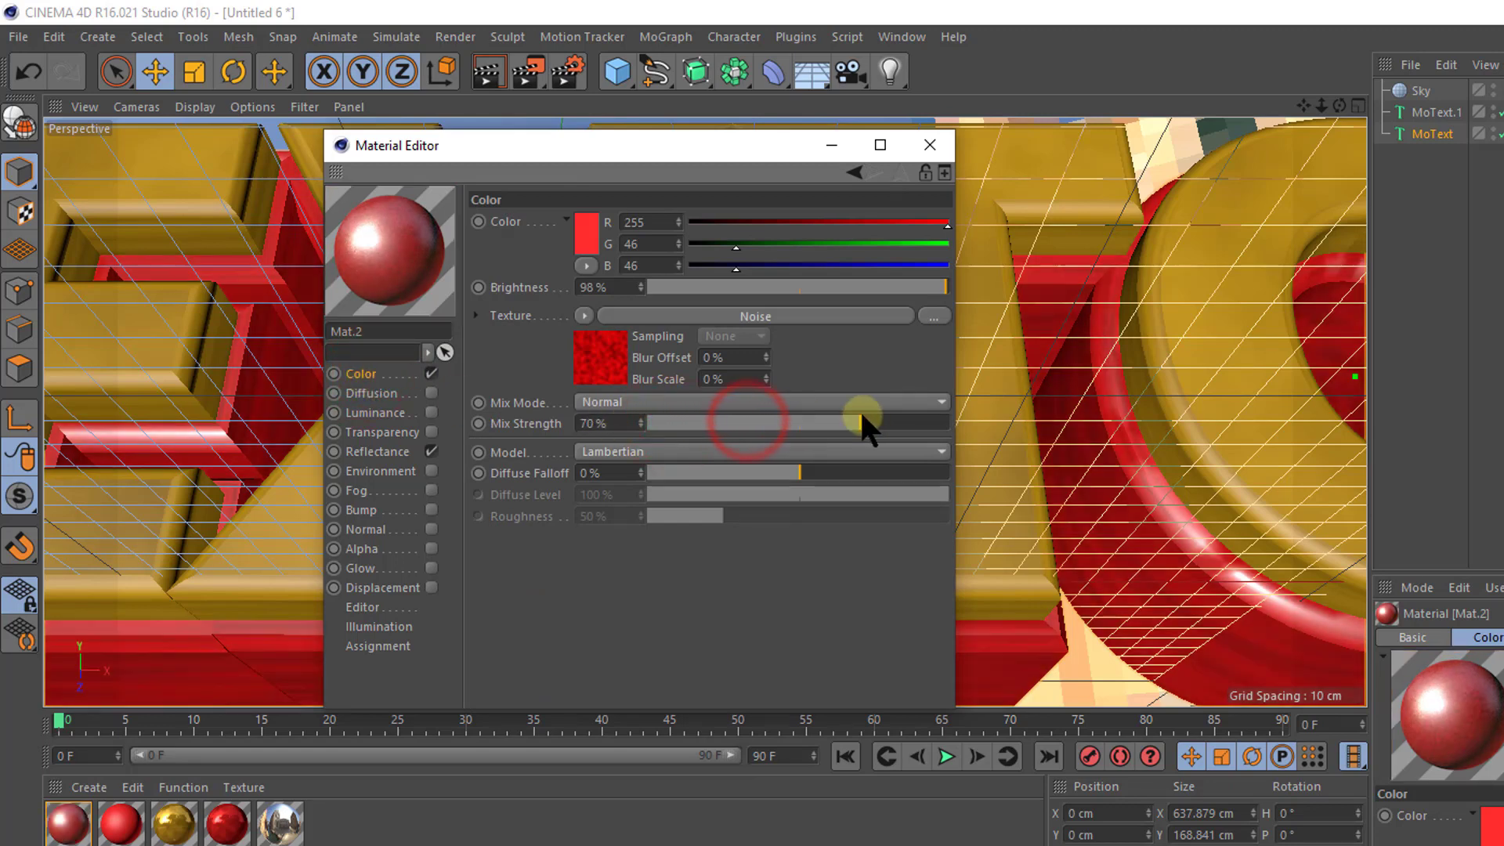
mouse_move(858, 411)
left_mouse_down()
mouse_move(697, 415)
mouse_move(739, 406)
left_mouse_up()
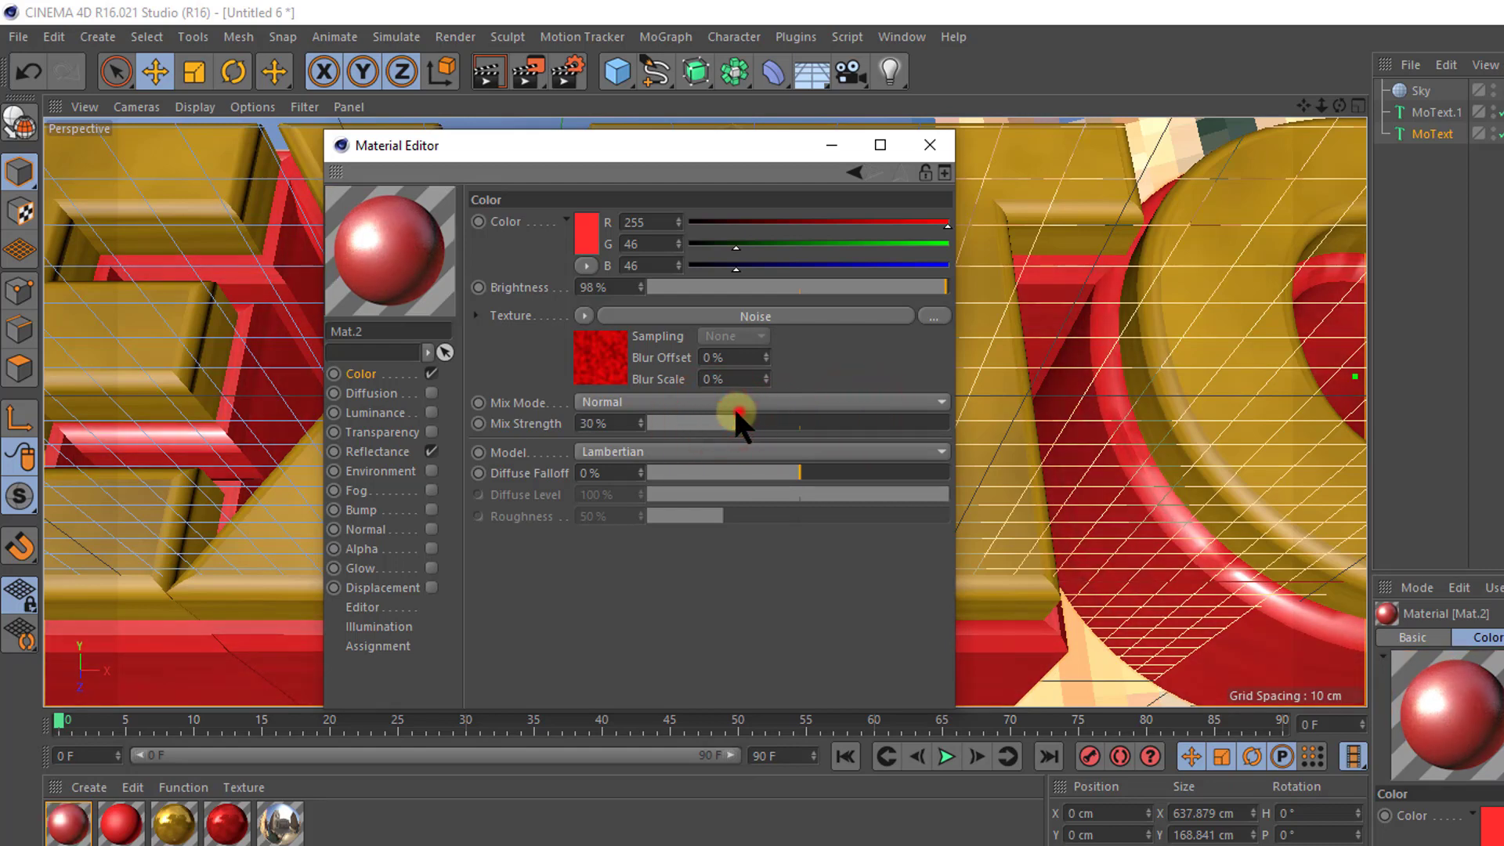
left_click(737, 412)
left_click_drag(721, 421, 713, 421)
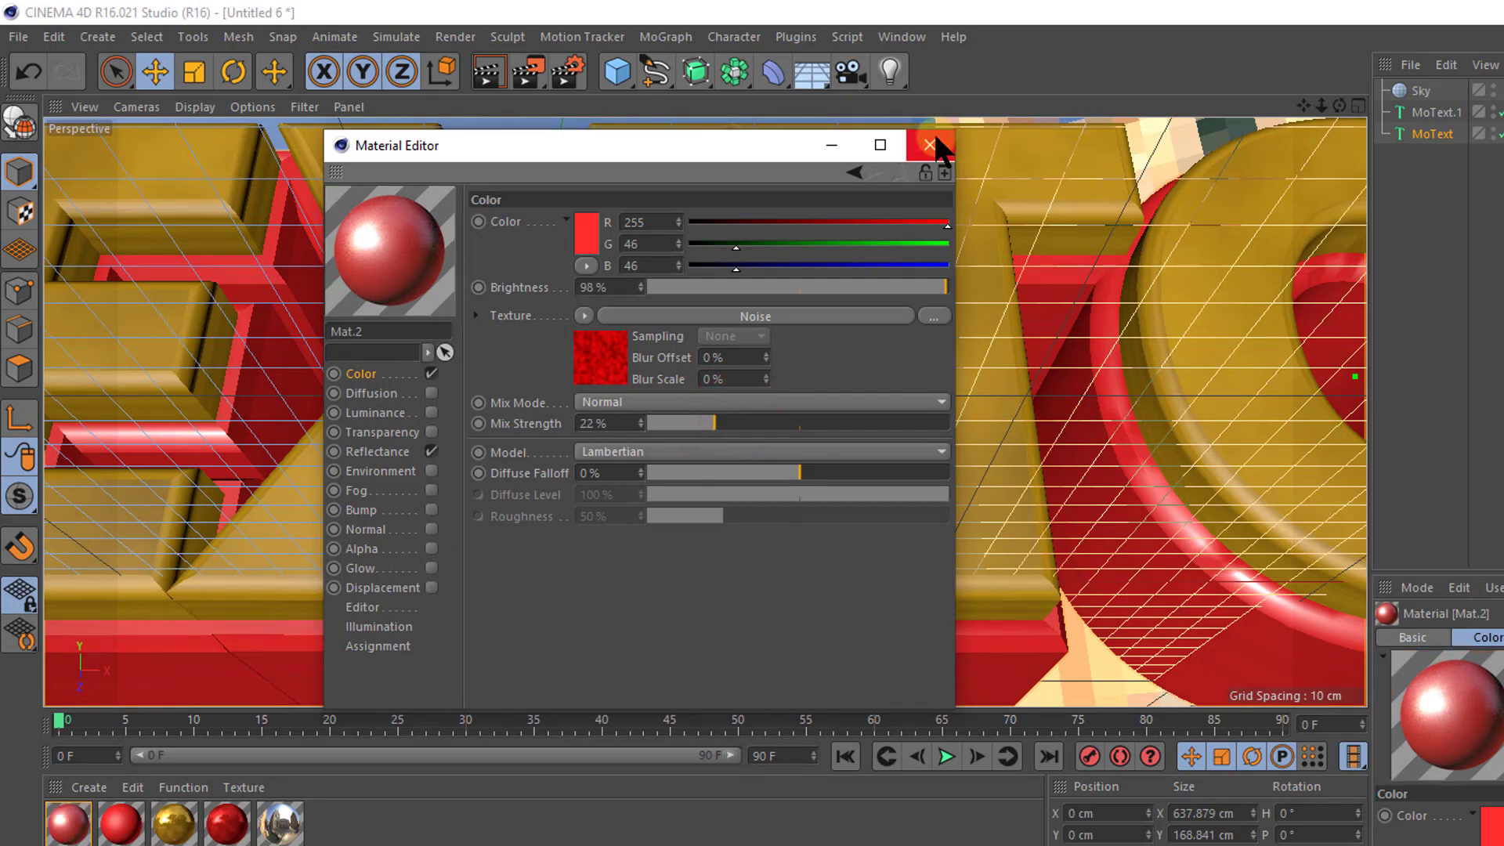
Step: Make Mat.2's base colour pure red (255/0/0), close the Material Editor and zoom out
left_click(549, 247)
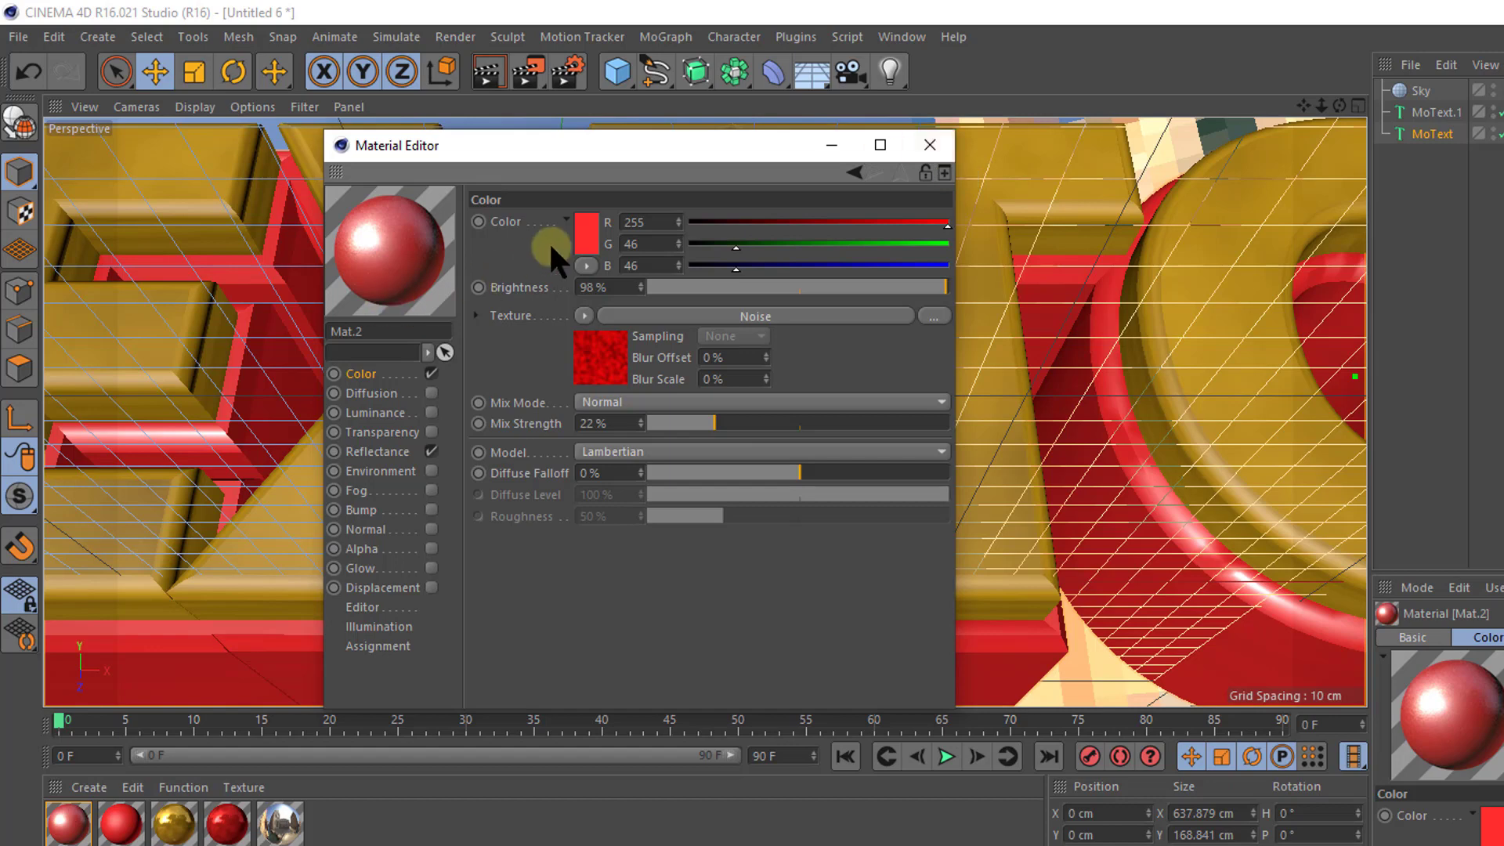
left_click(585, 226)
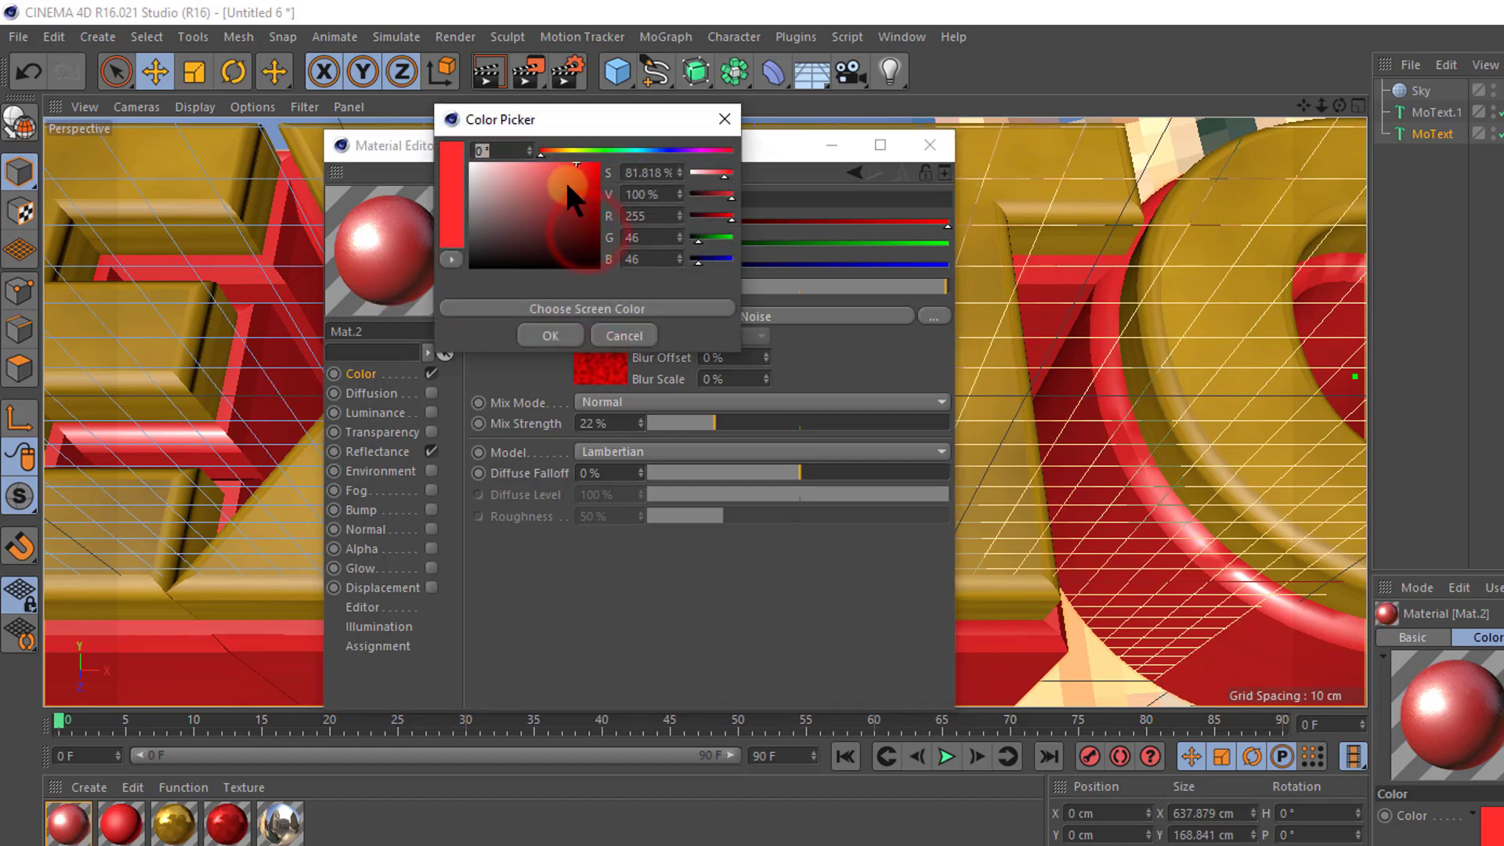
left_click_drag(566, 181, 599, 153)
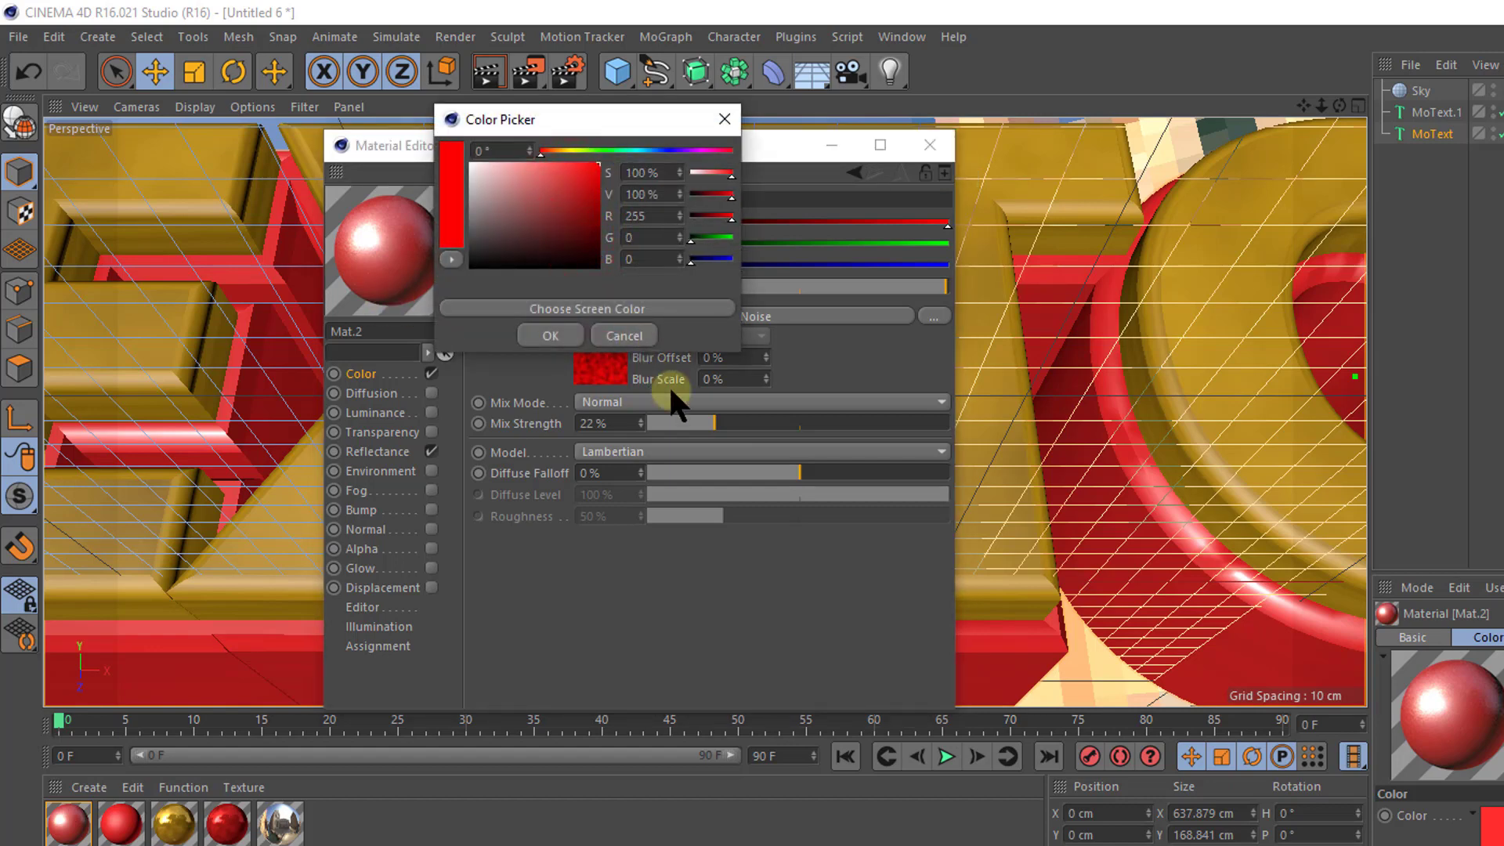
left_click(548, 335)
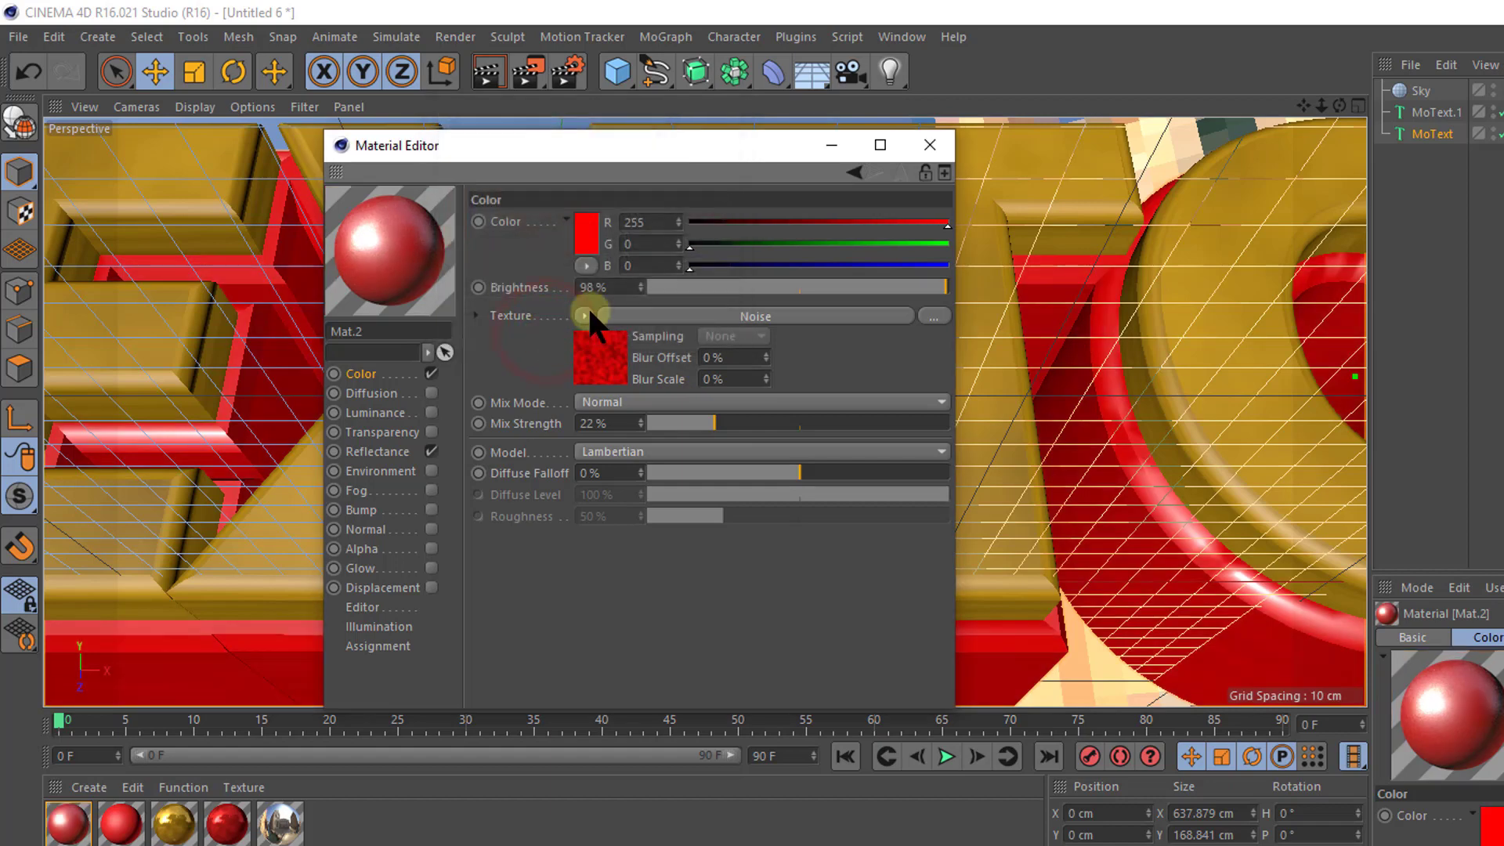
left_click(930, 145)
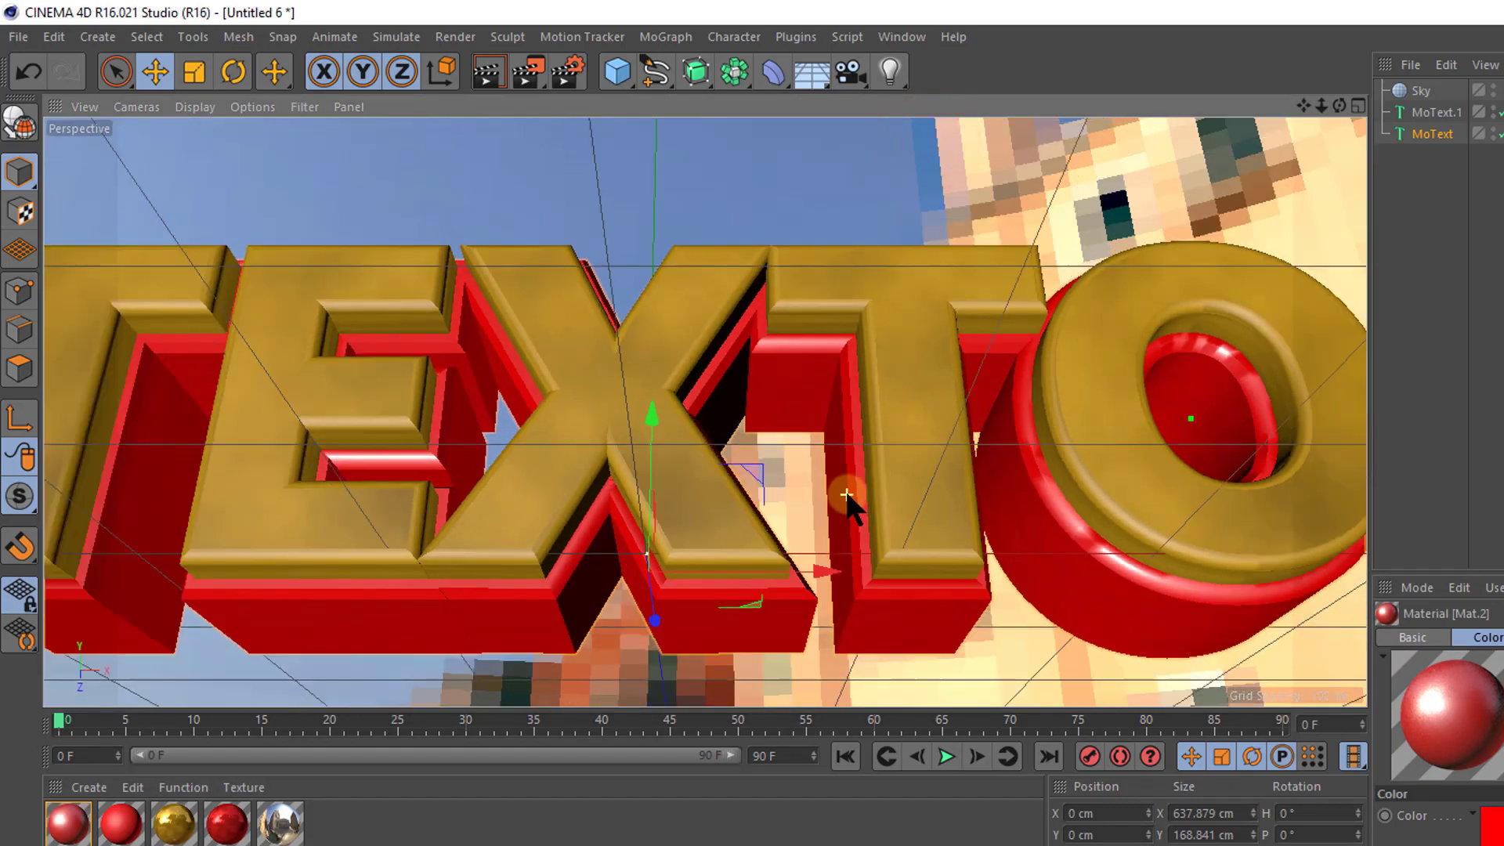
left_click(69, 823)
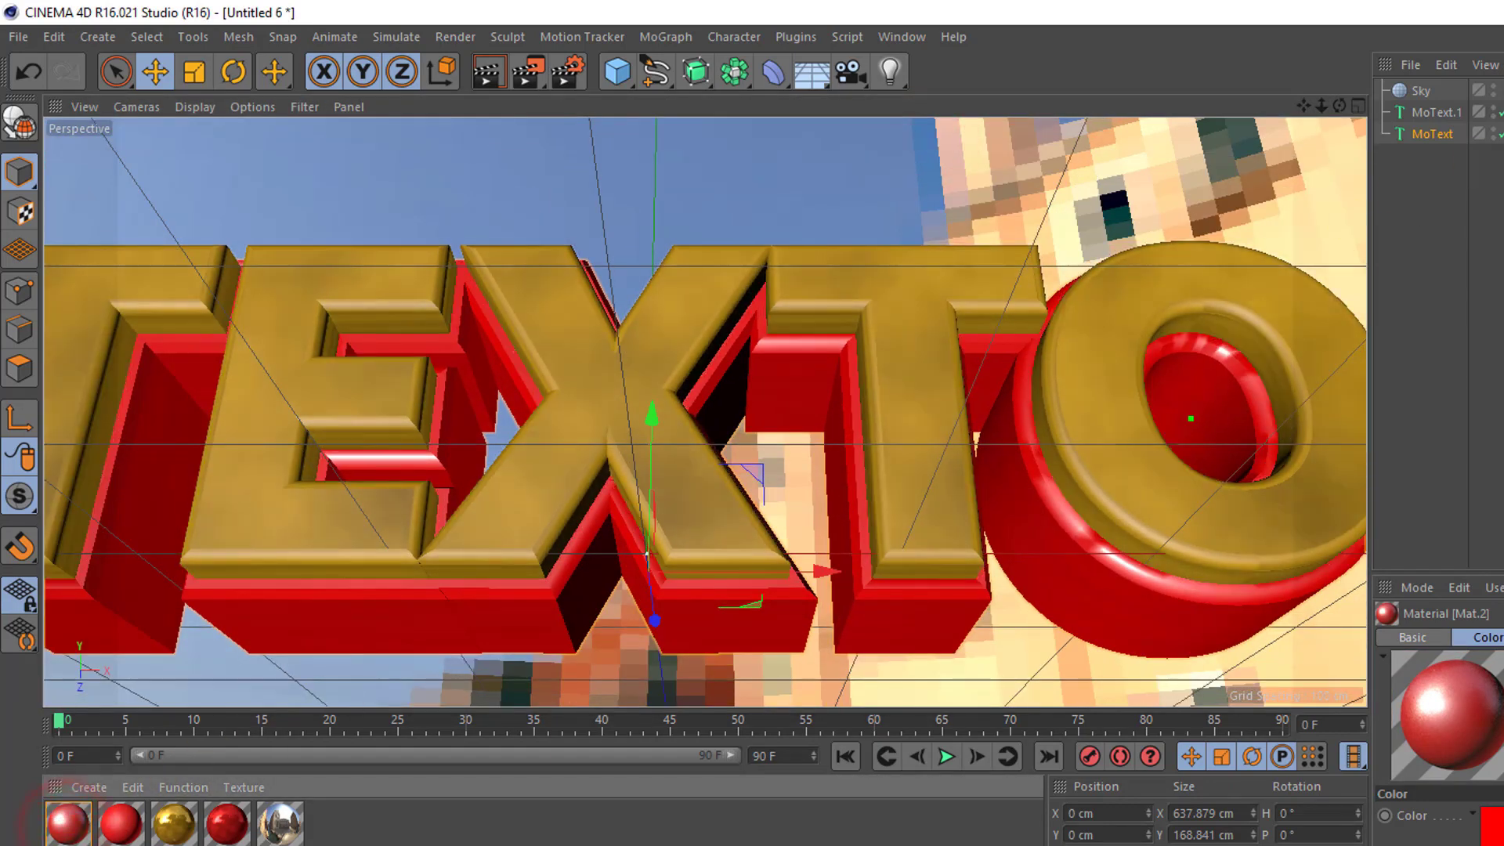
scroll(736, 246, "down", 3)
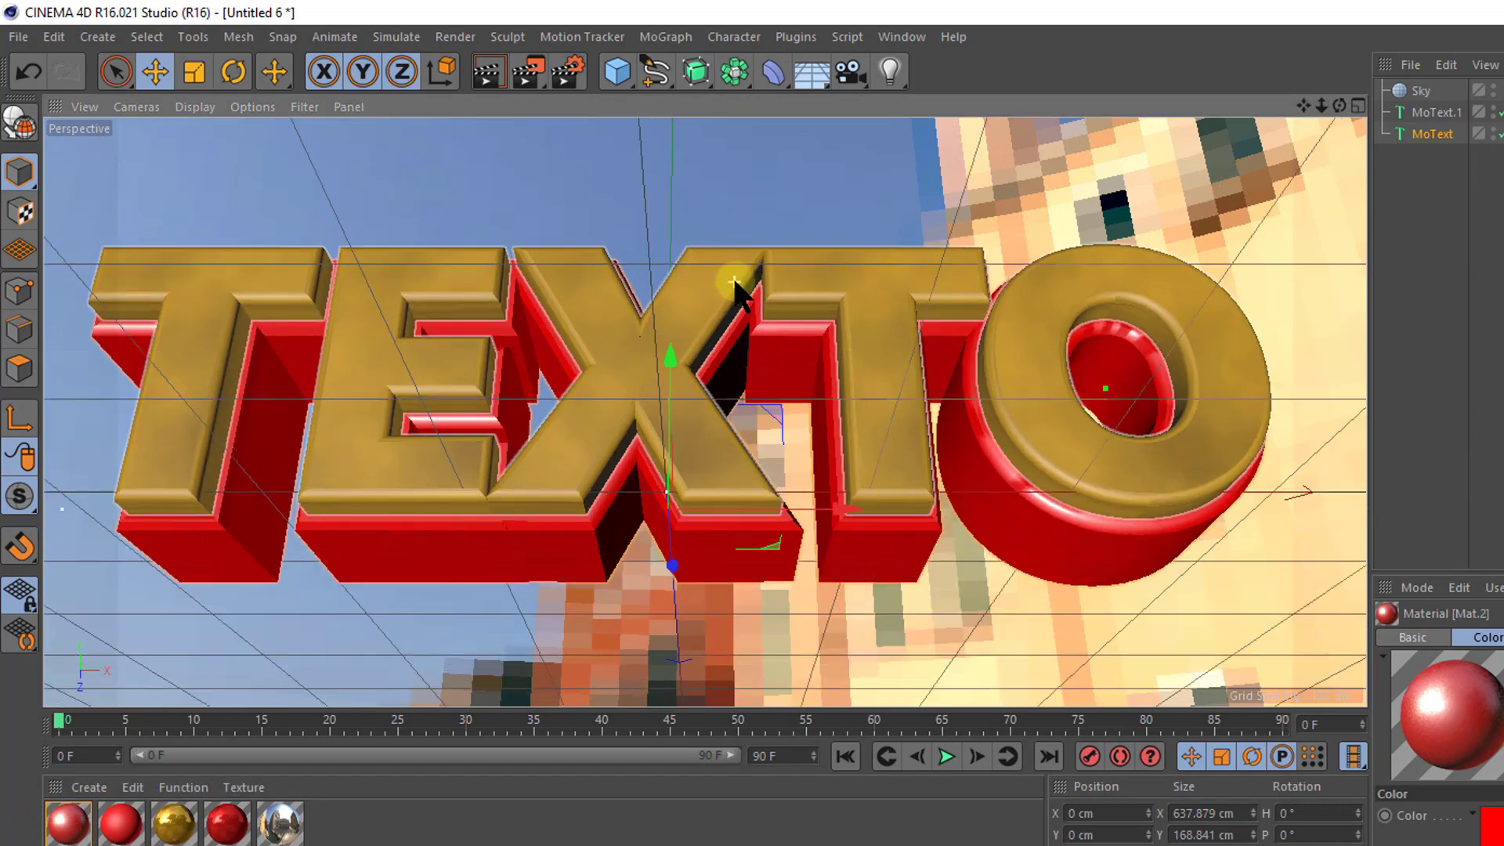
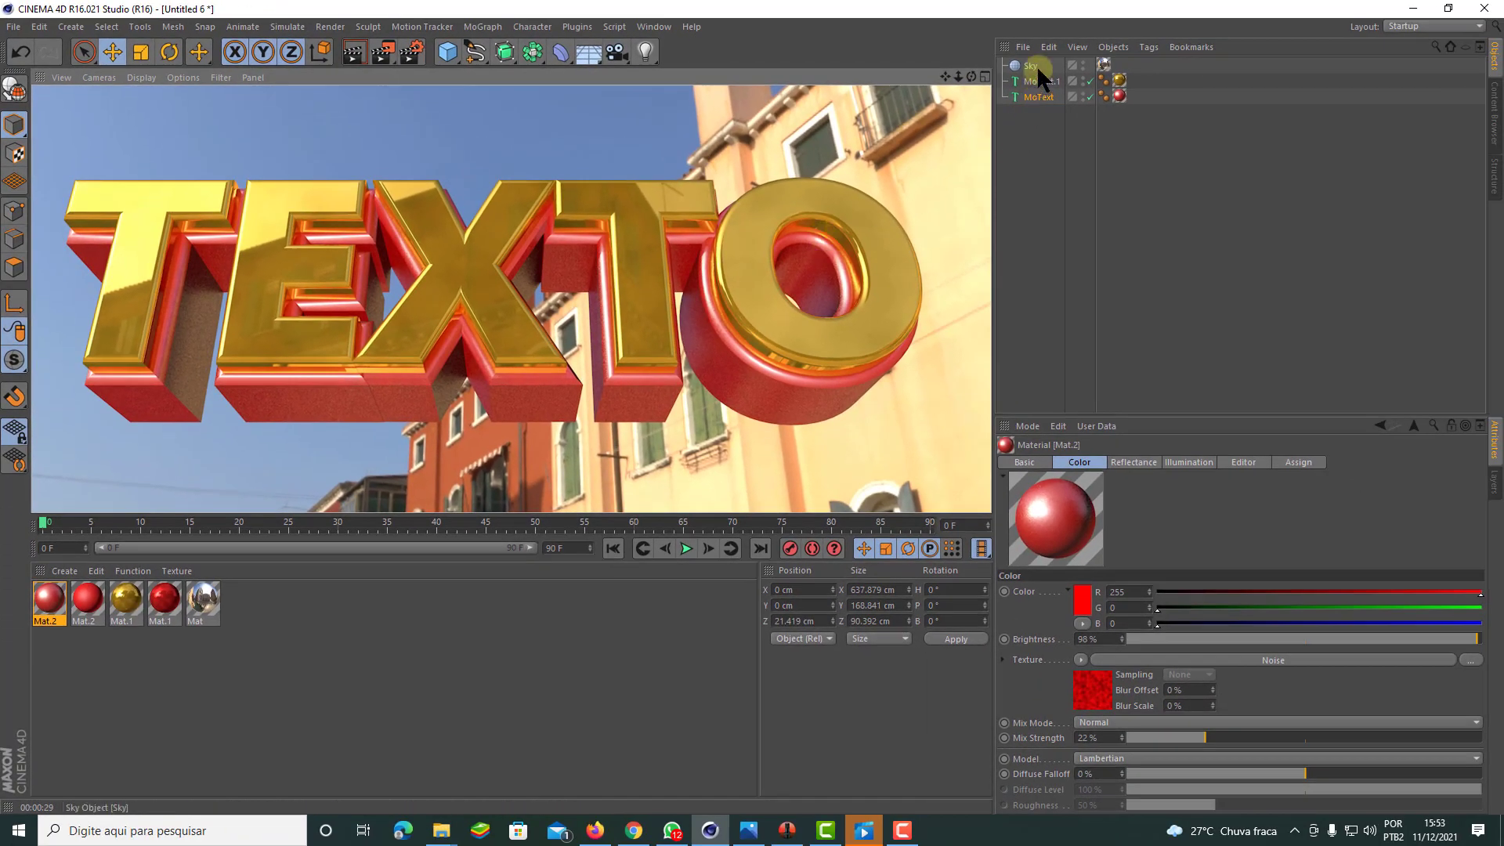
Step: Add a Compositing tag to the Sky object and turn off Seen by Camera
left_click(1032, 65)
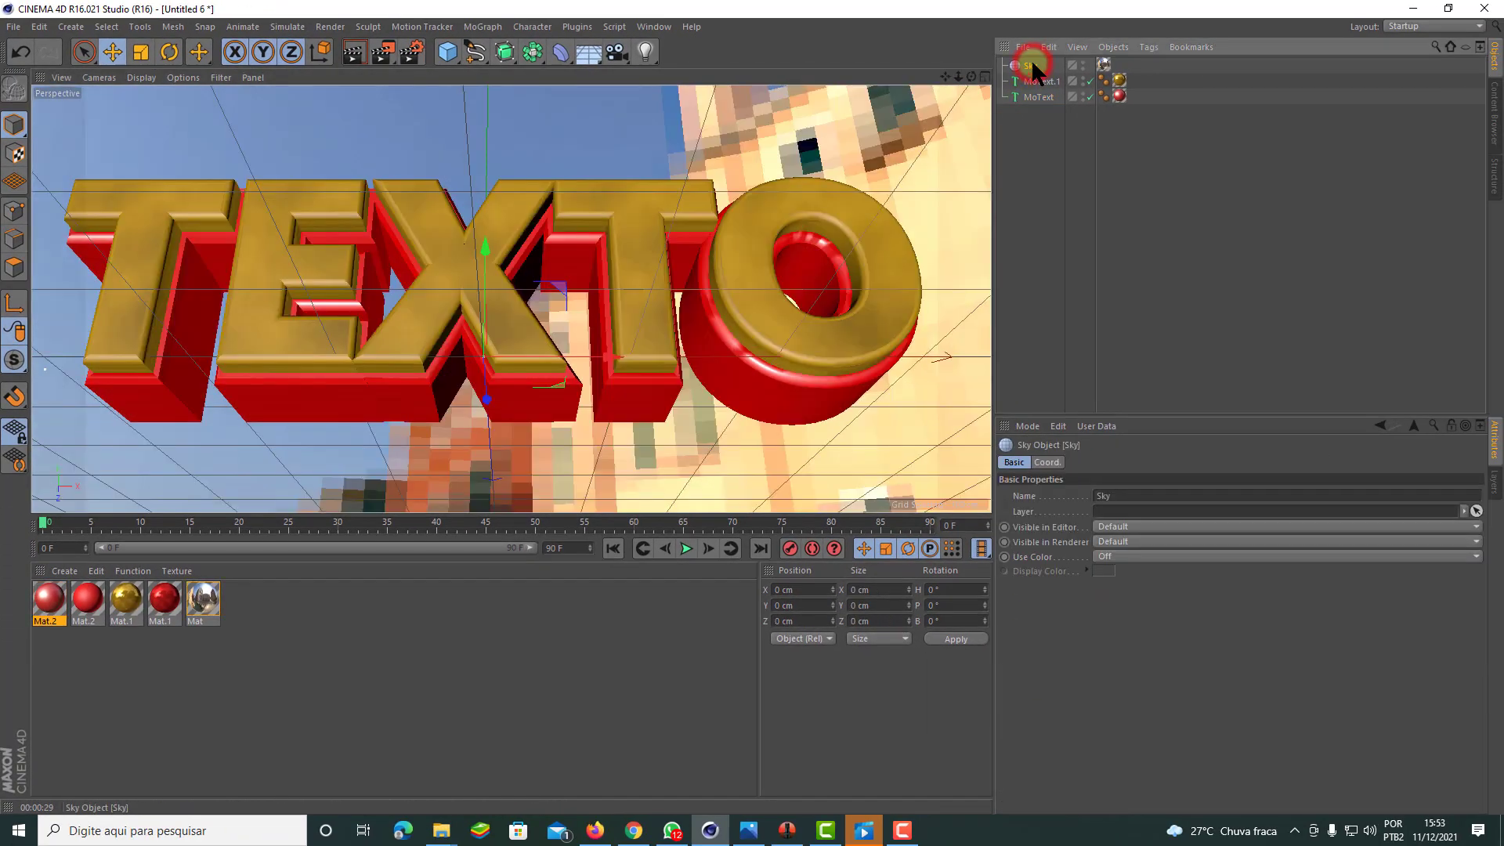
right_click(1032, 65)
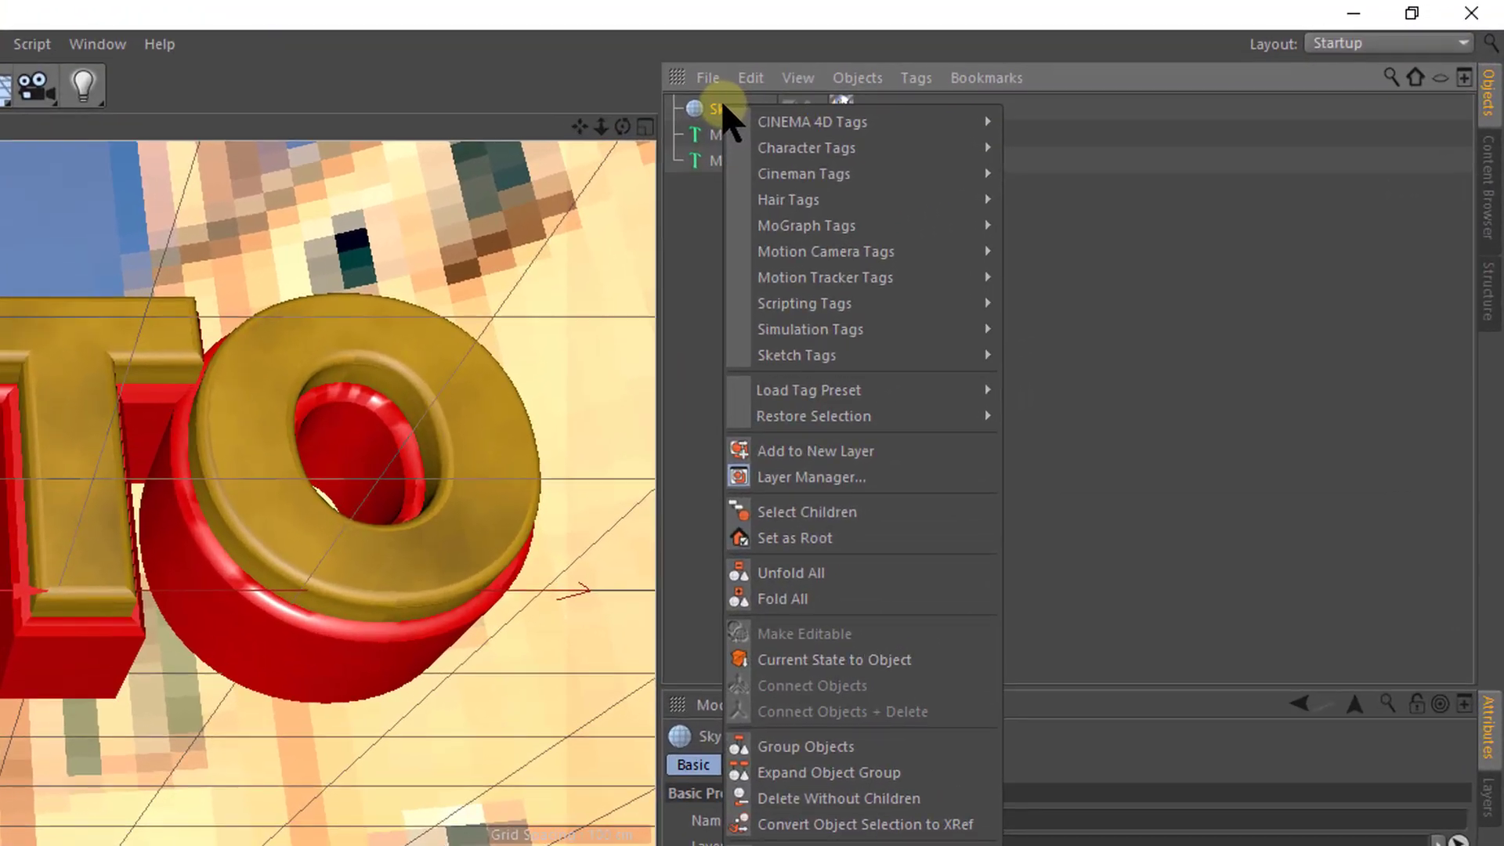
left_click(713, 109)
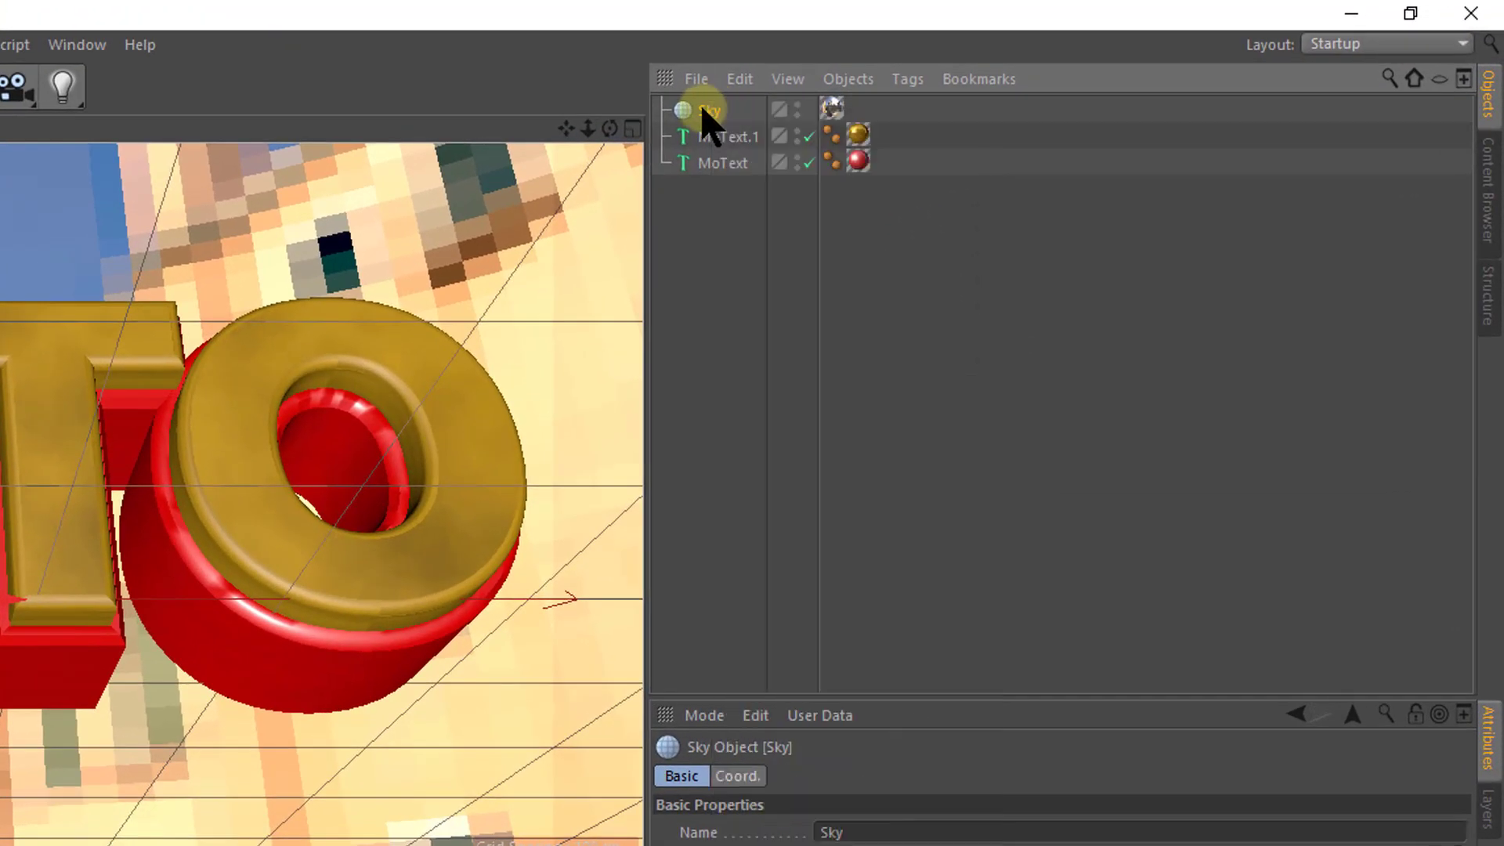
right_click(699, 110)
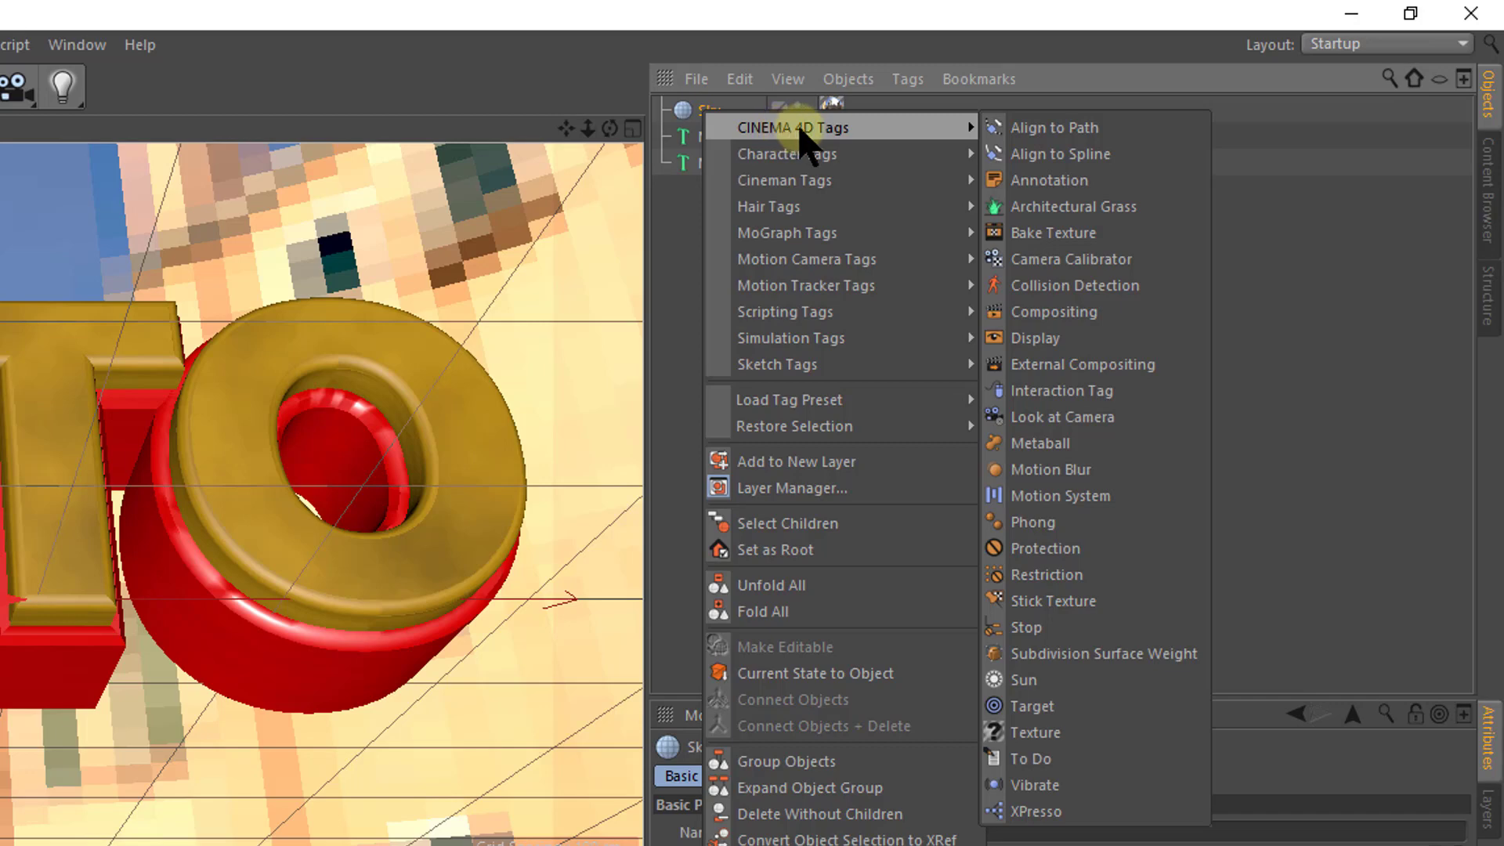
mouse_move(793, 127)
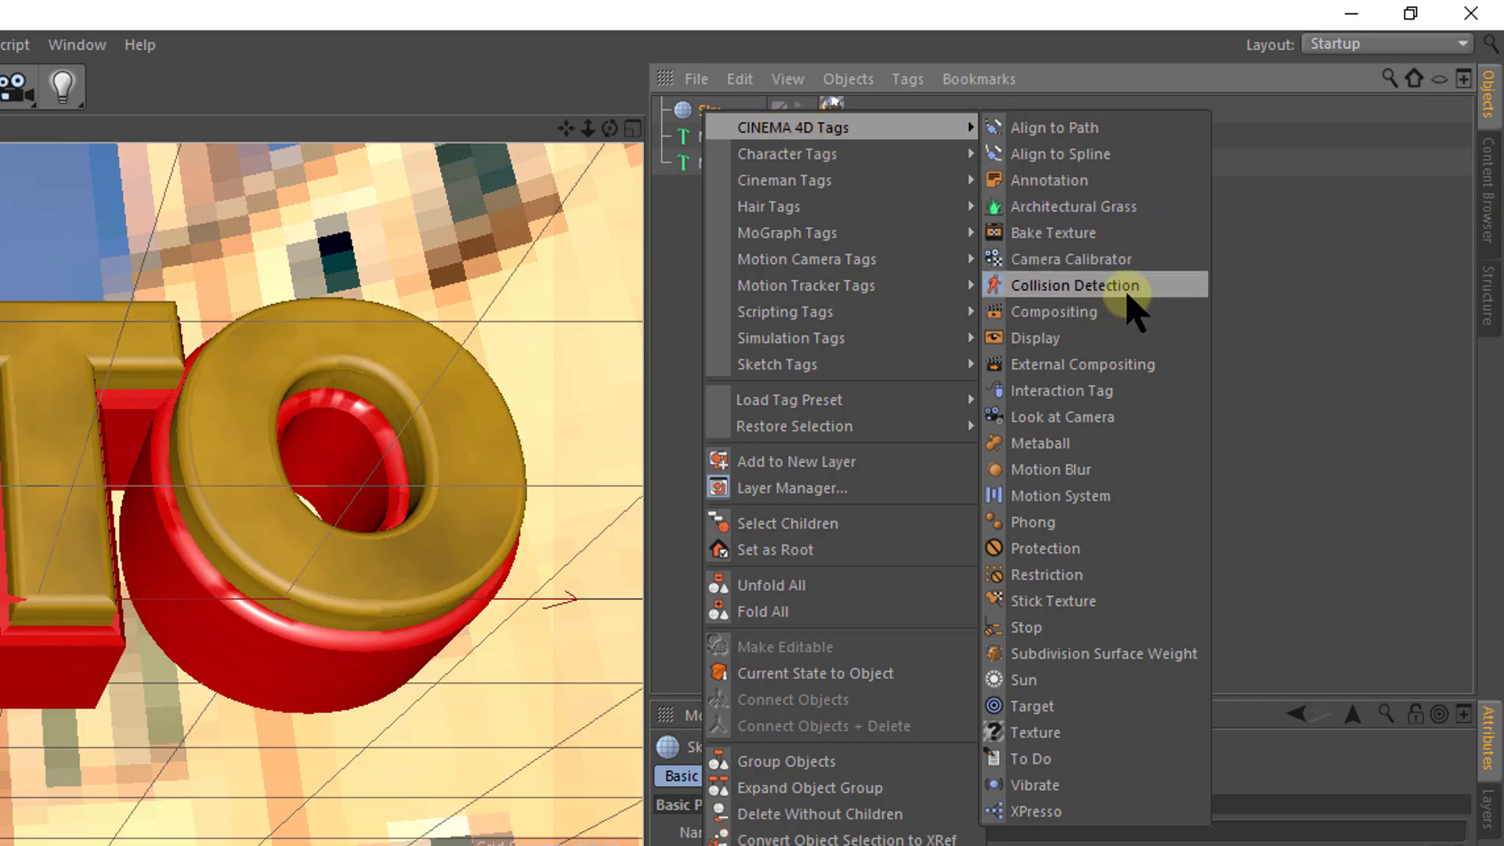
left_click(1053, 311)
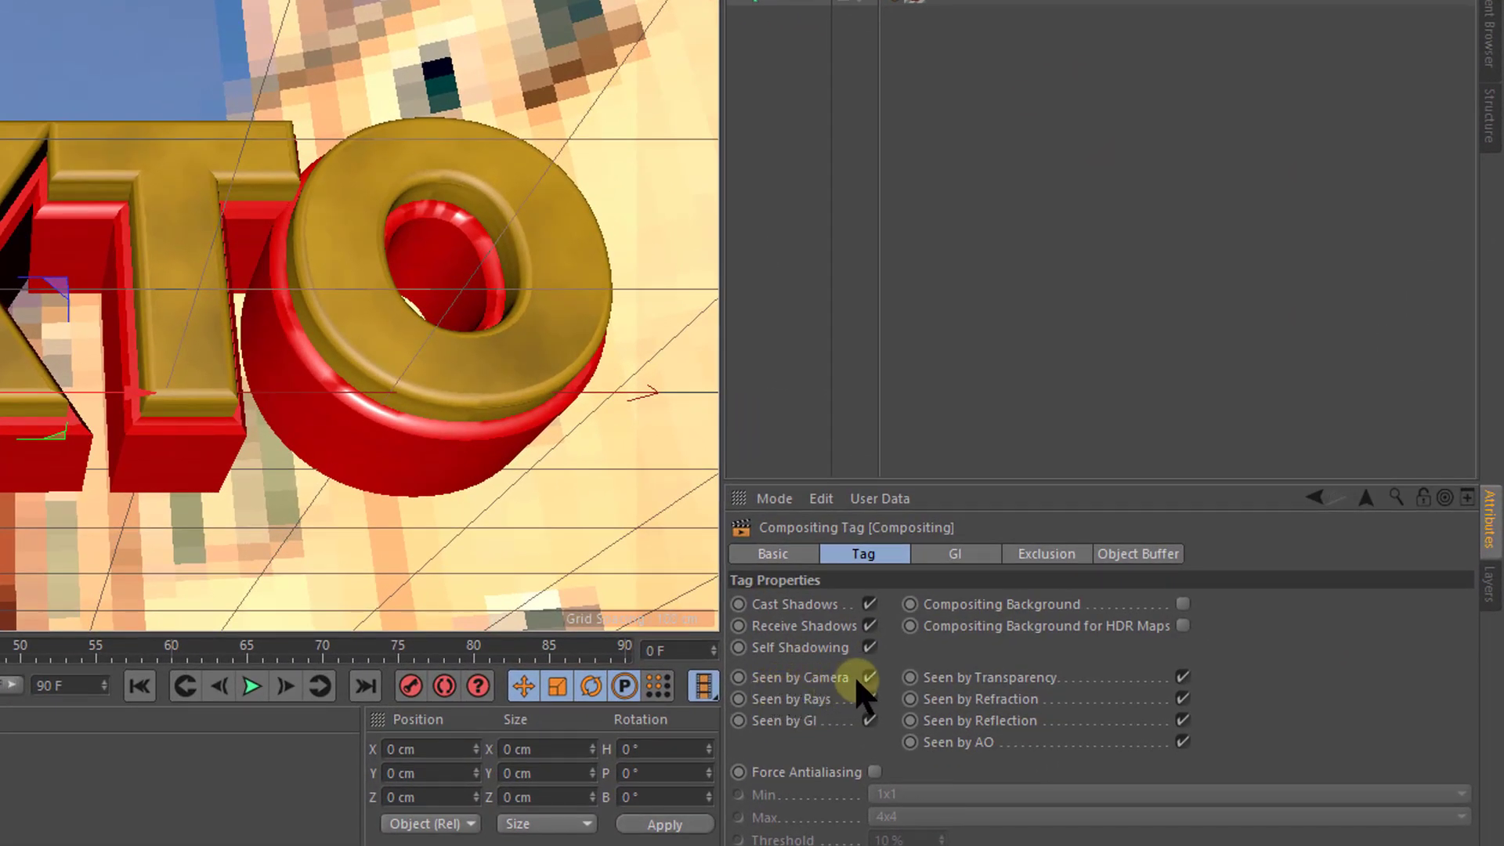
left_click(866, 677)
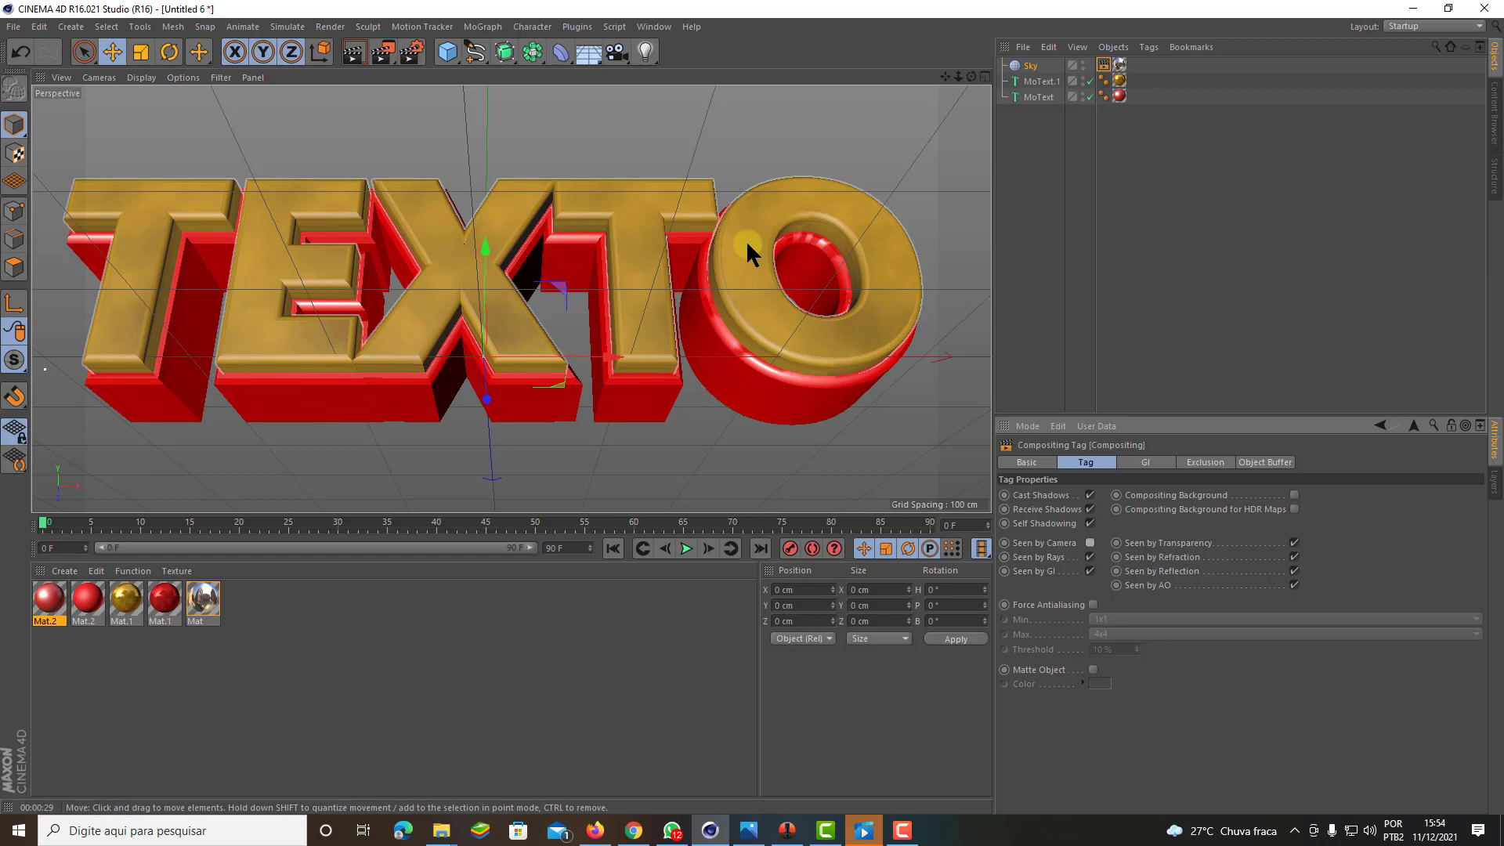
Step: Select MoText.1 and MoText and group them under a new Null
left_click(1039, 81)
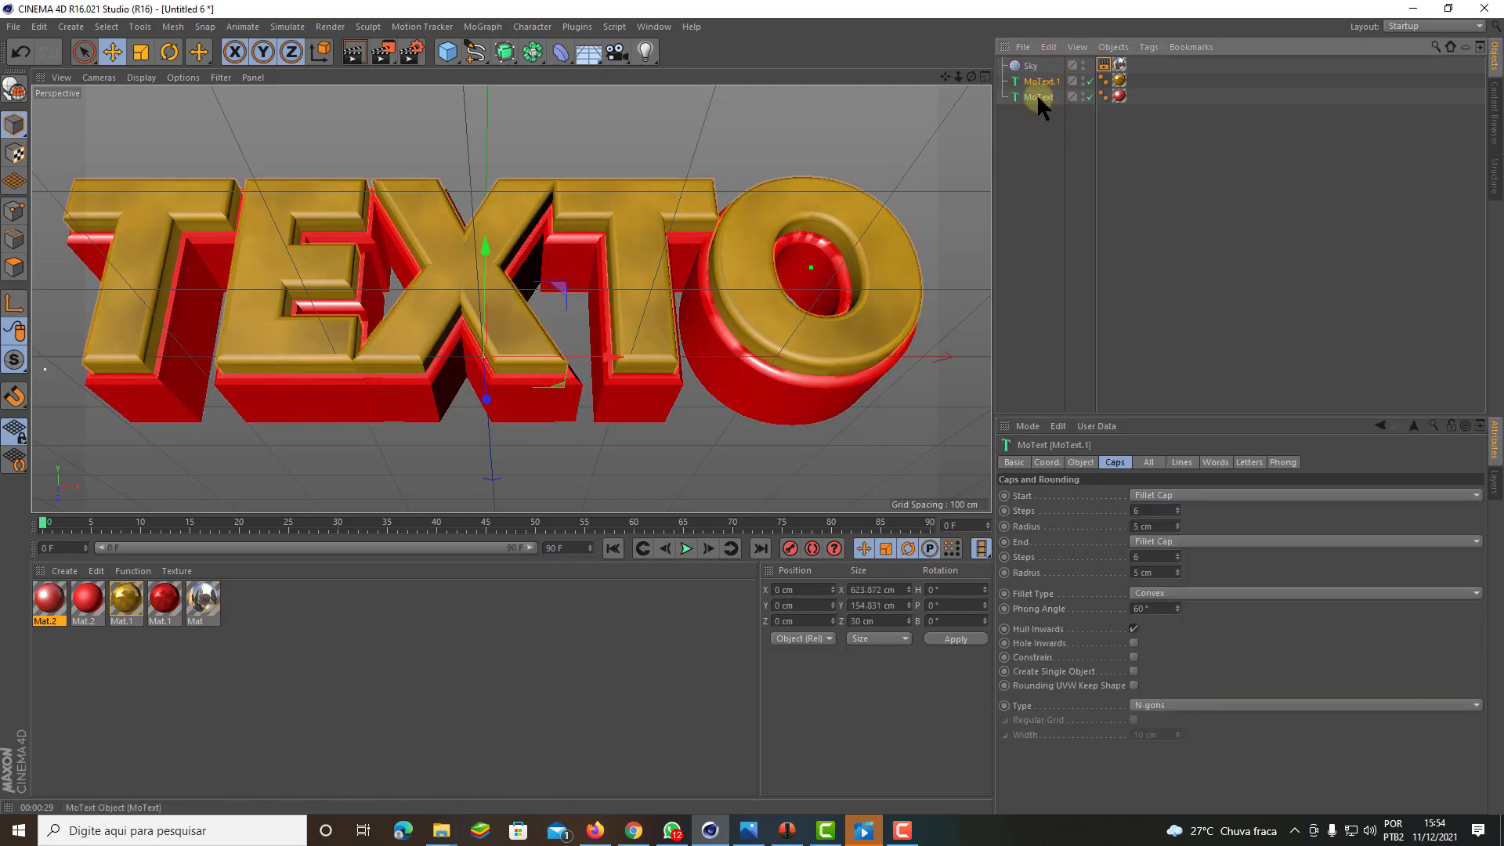
left_click(1040, 80)
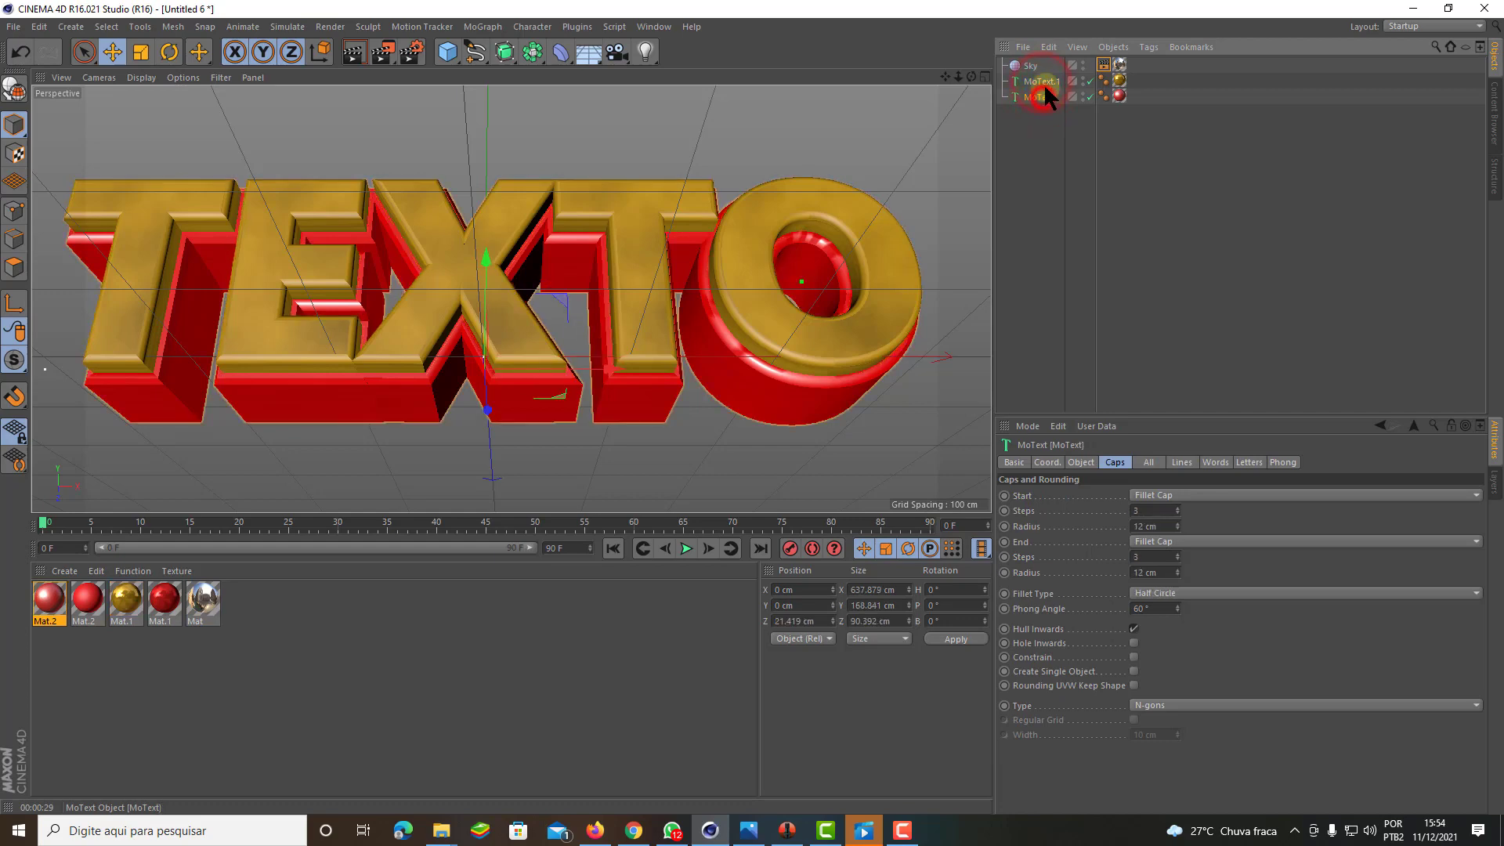
left_click(1043, 81)
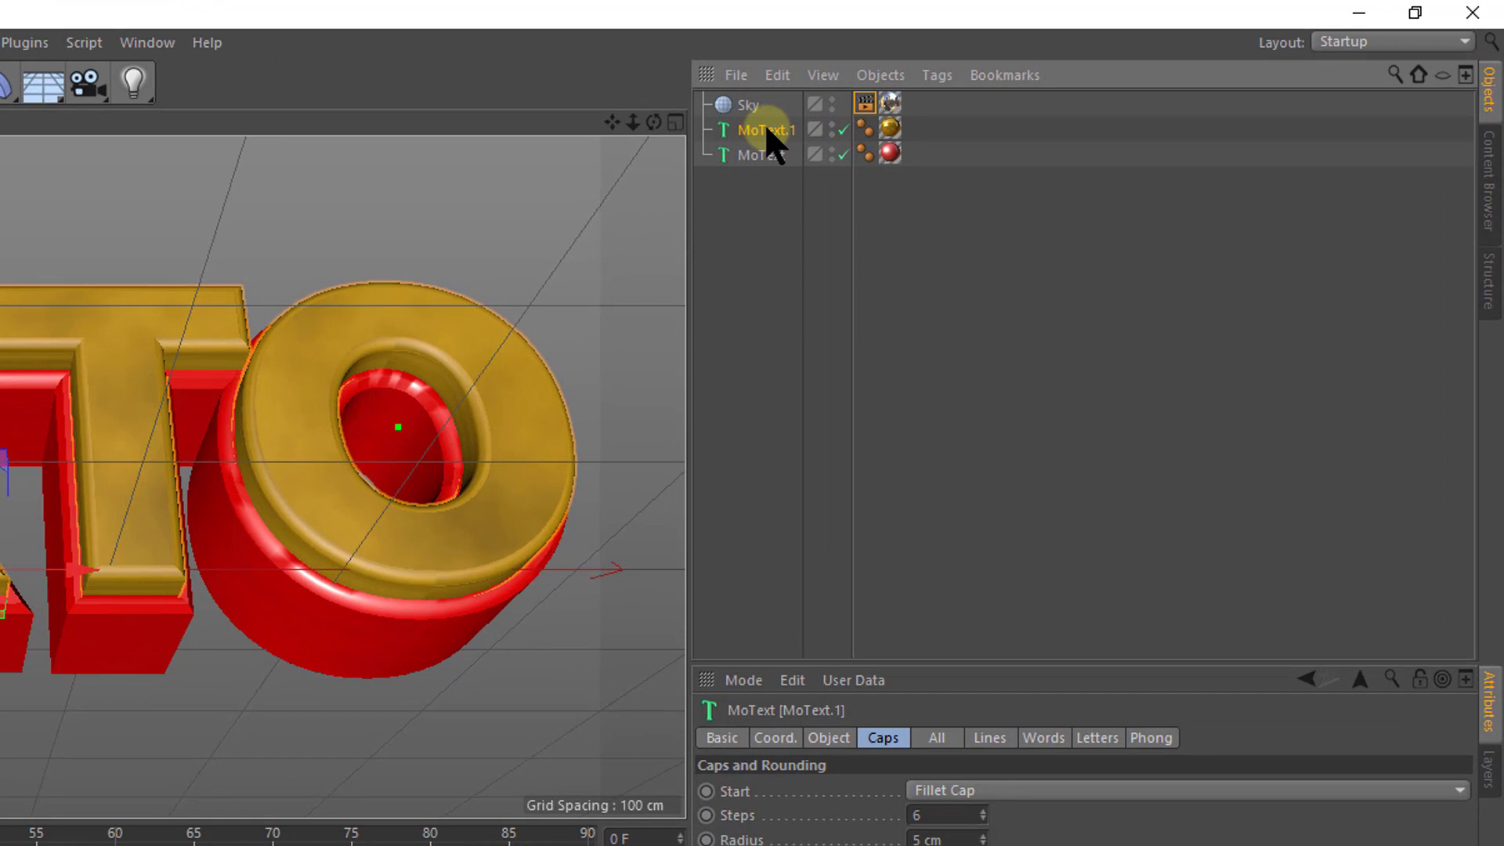
scroll(59, 332, "down", 3)
scroll(60, 332, "down", 2)
left_click_drag(59, 332, 192, 436, "alt")
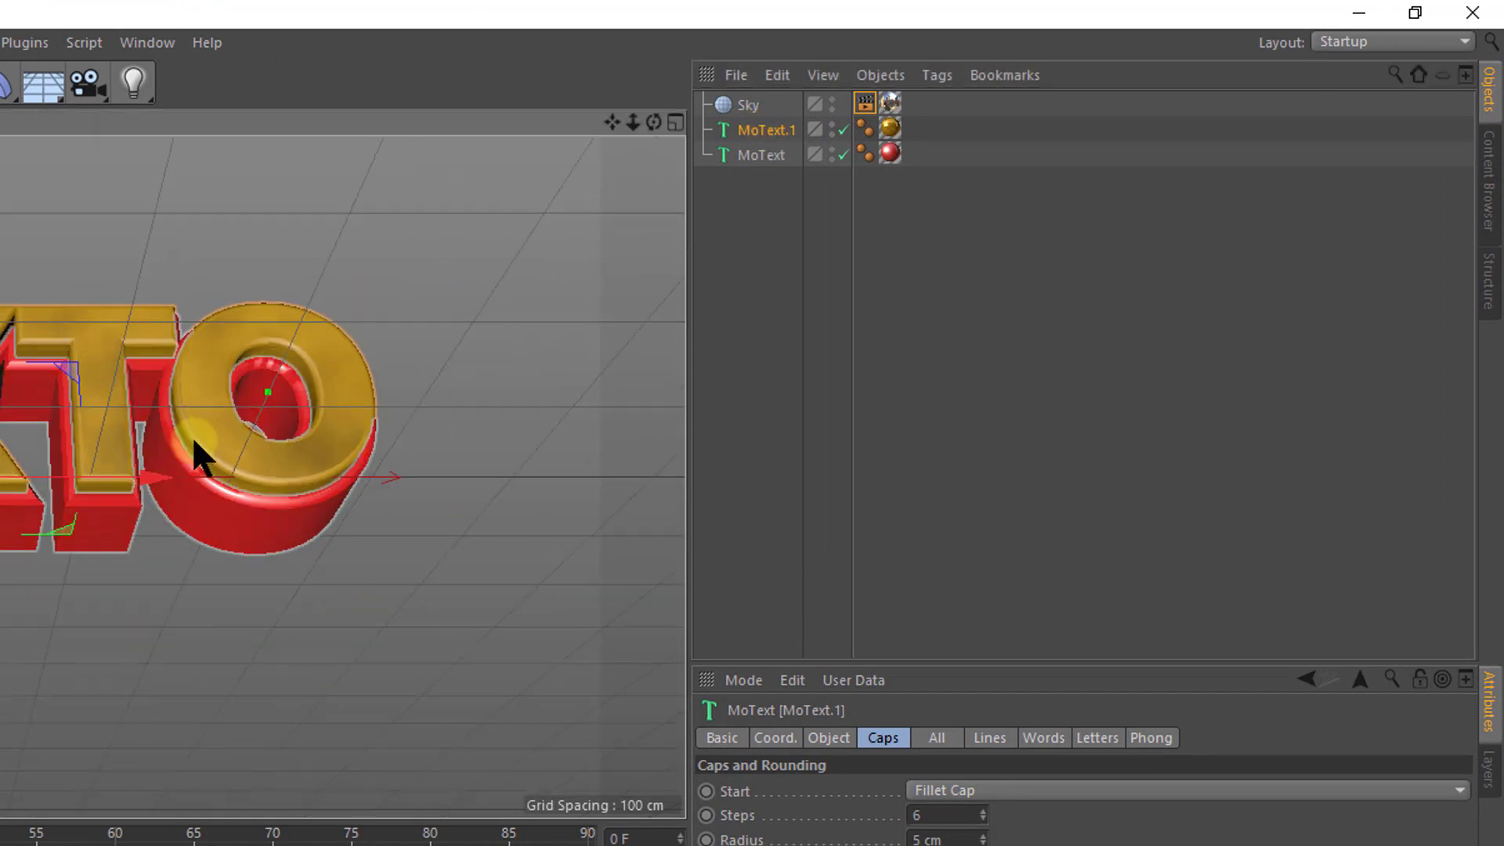
left_click(759, 154)
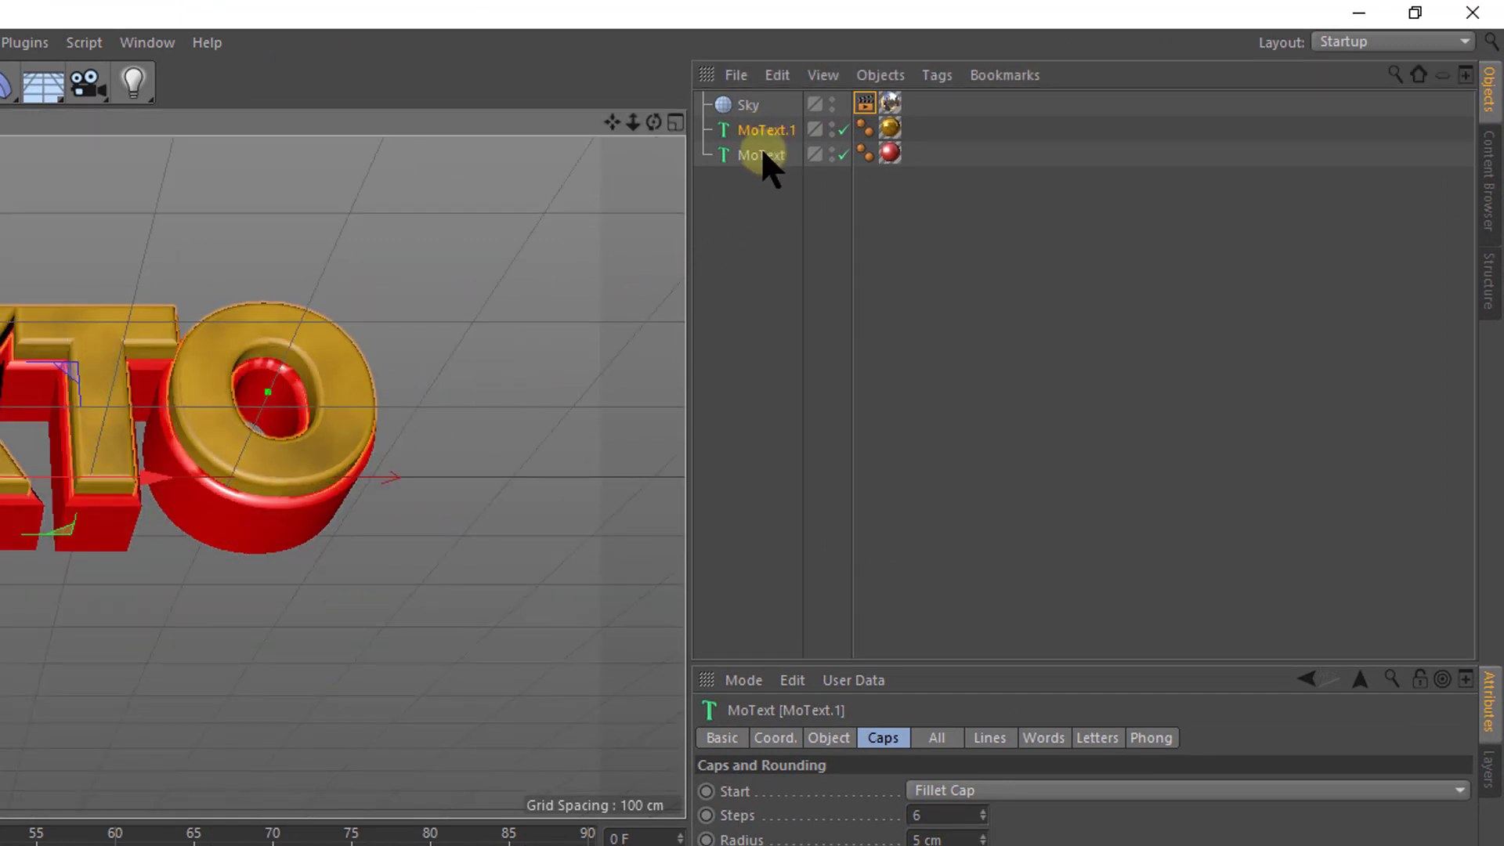
left_click(762, 154, "ctrl")
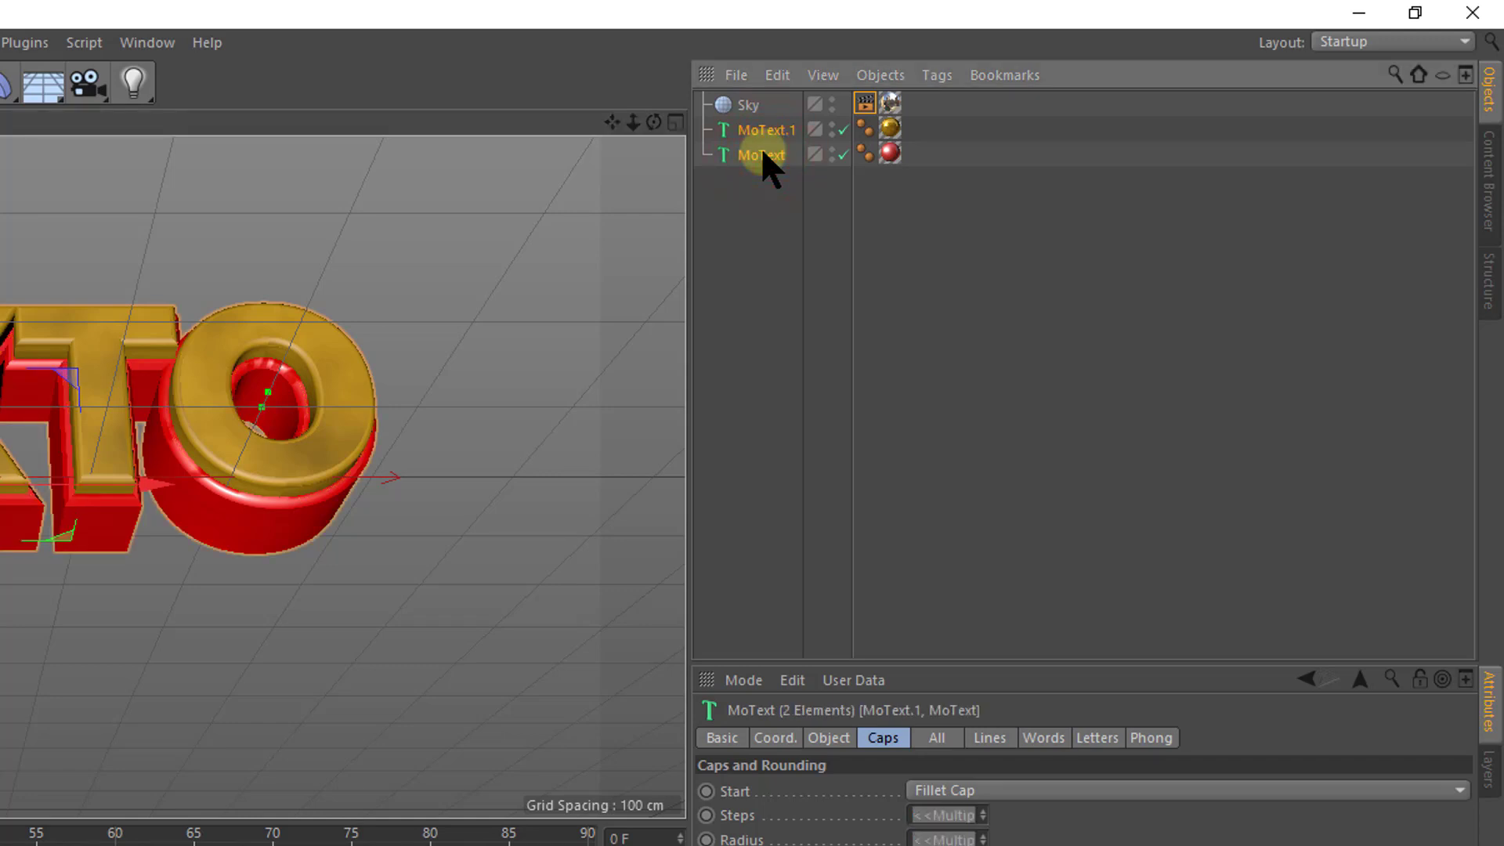
right_click(764, 164)
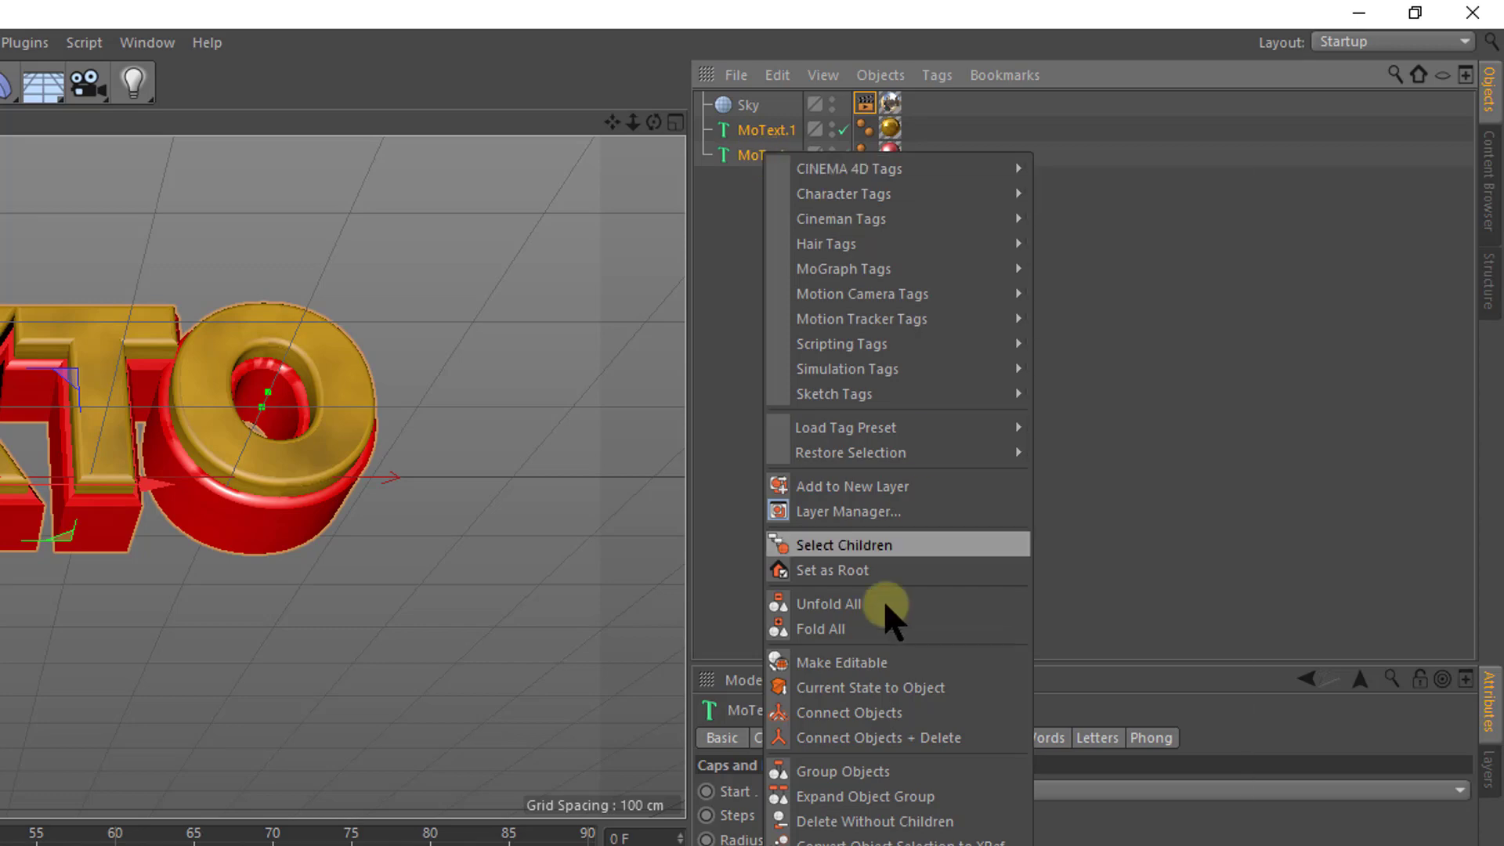
left_click(826, 773)
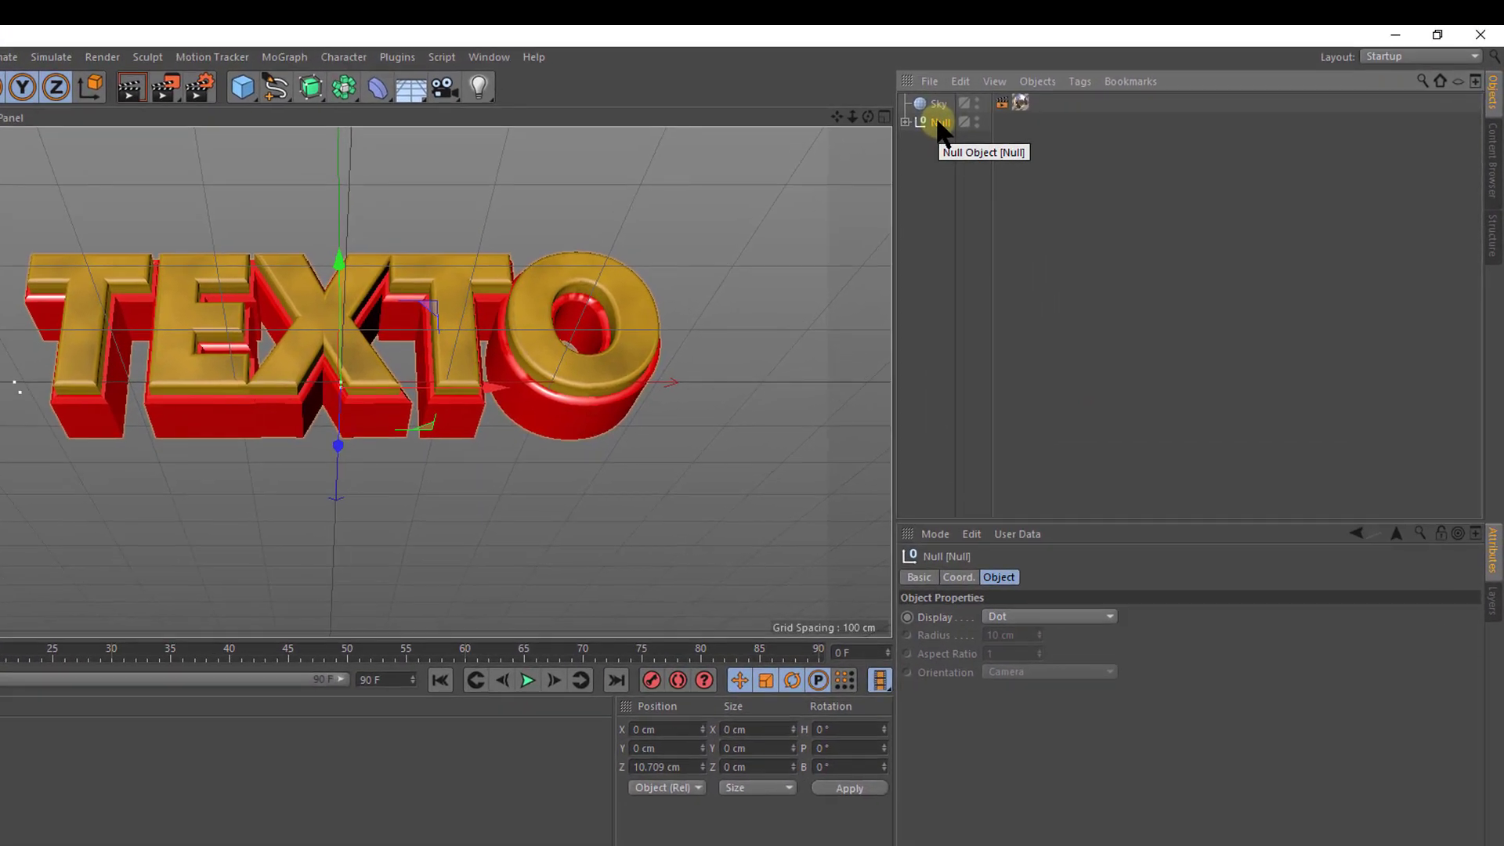
left_click(1030, 80)
Step: Duplicate the TEXTO Null group with copy-paste and move one copy down
key("ctrl+c")
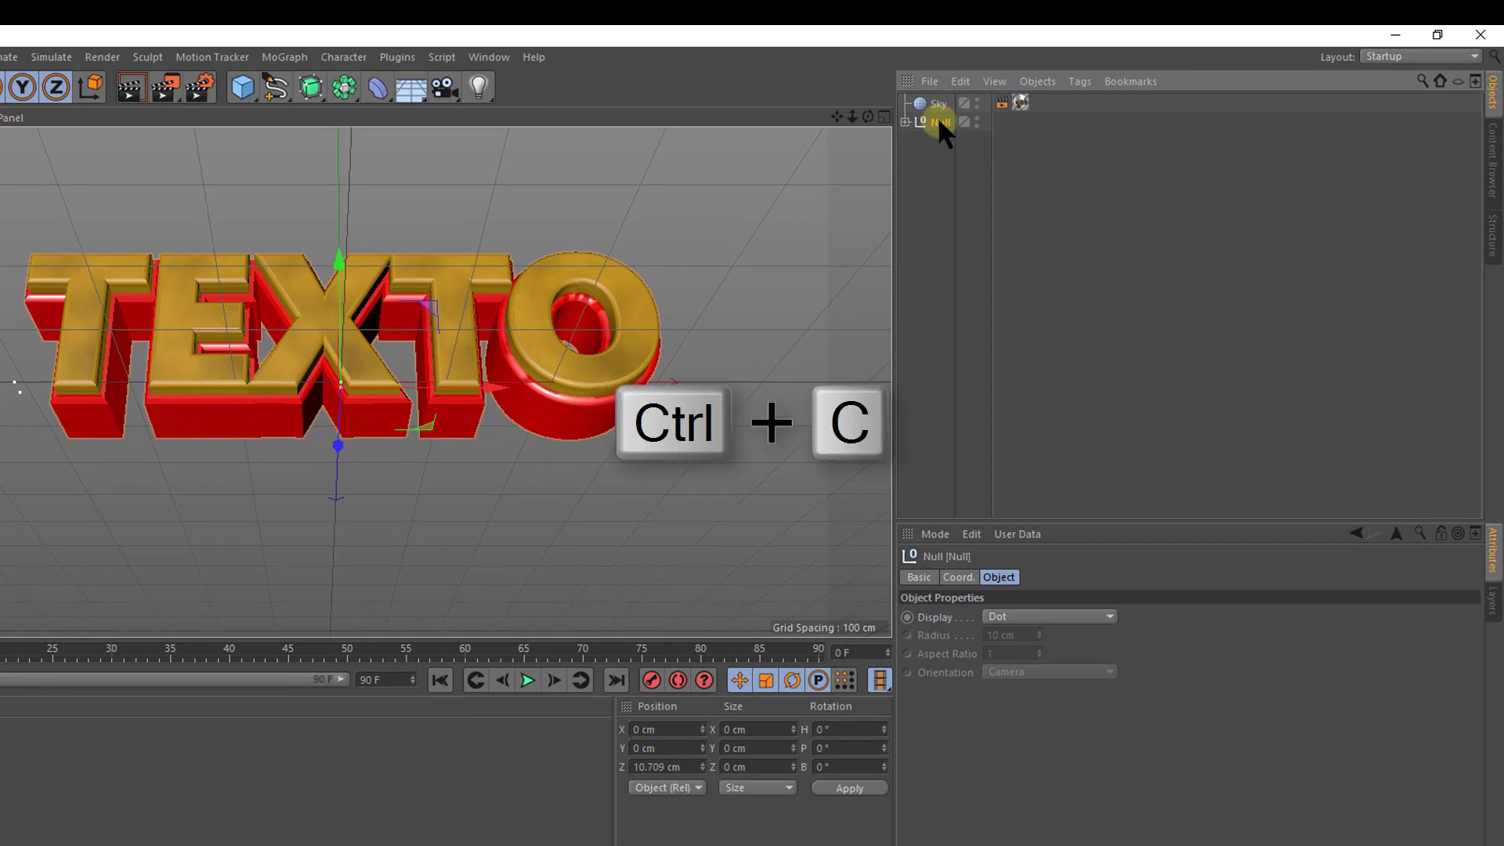
key("ctrl+v")
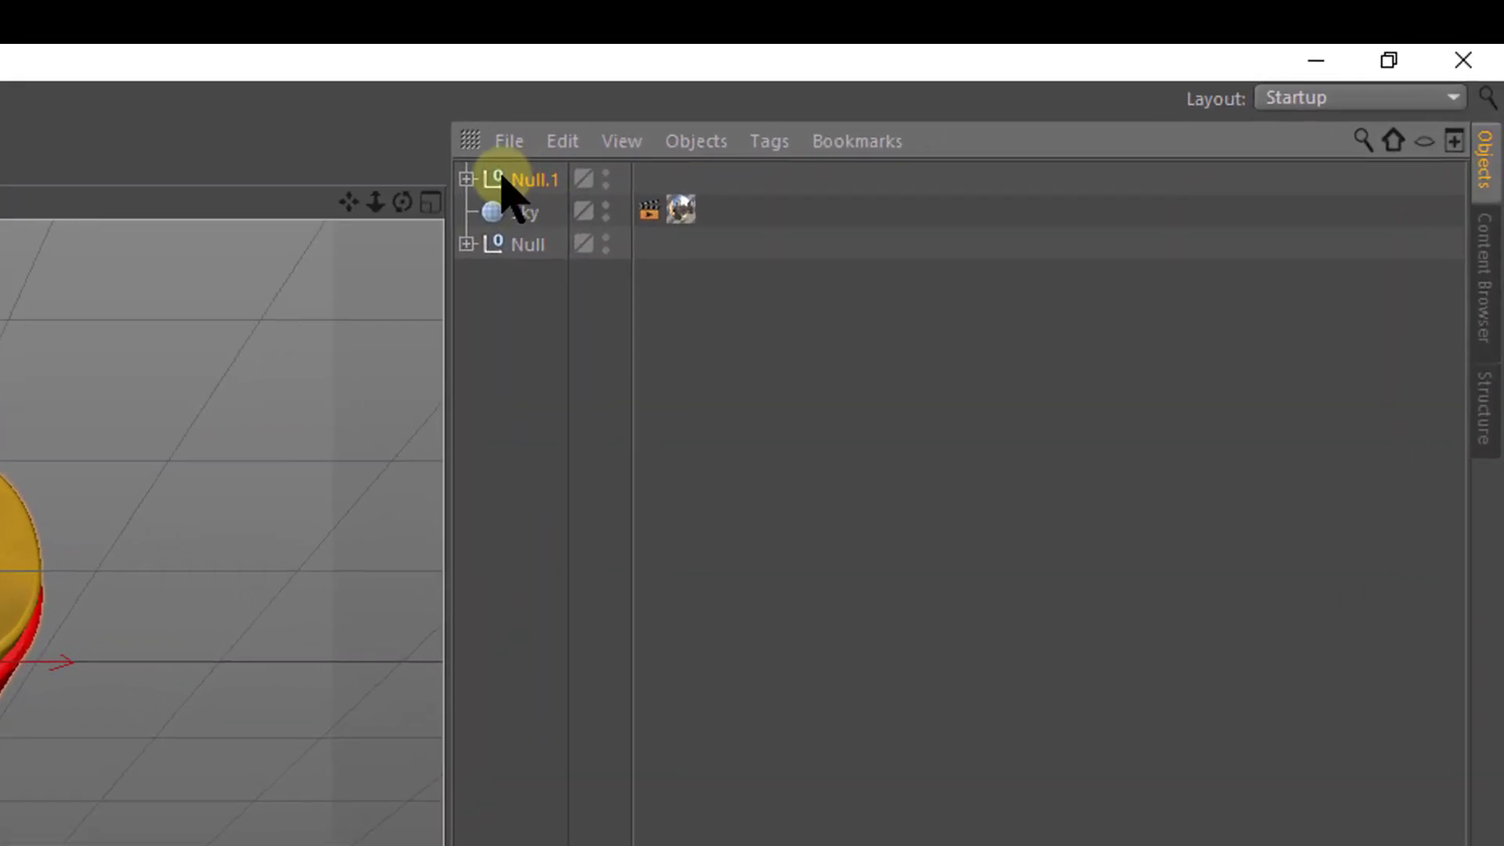
left_click(522, 177)
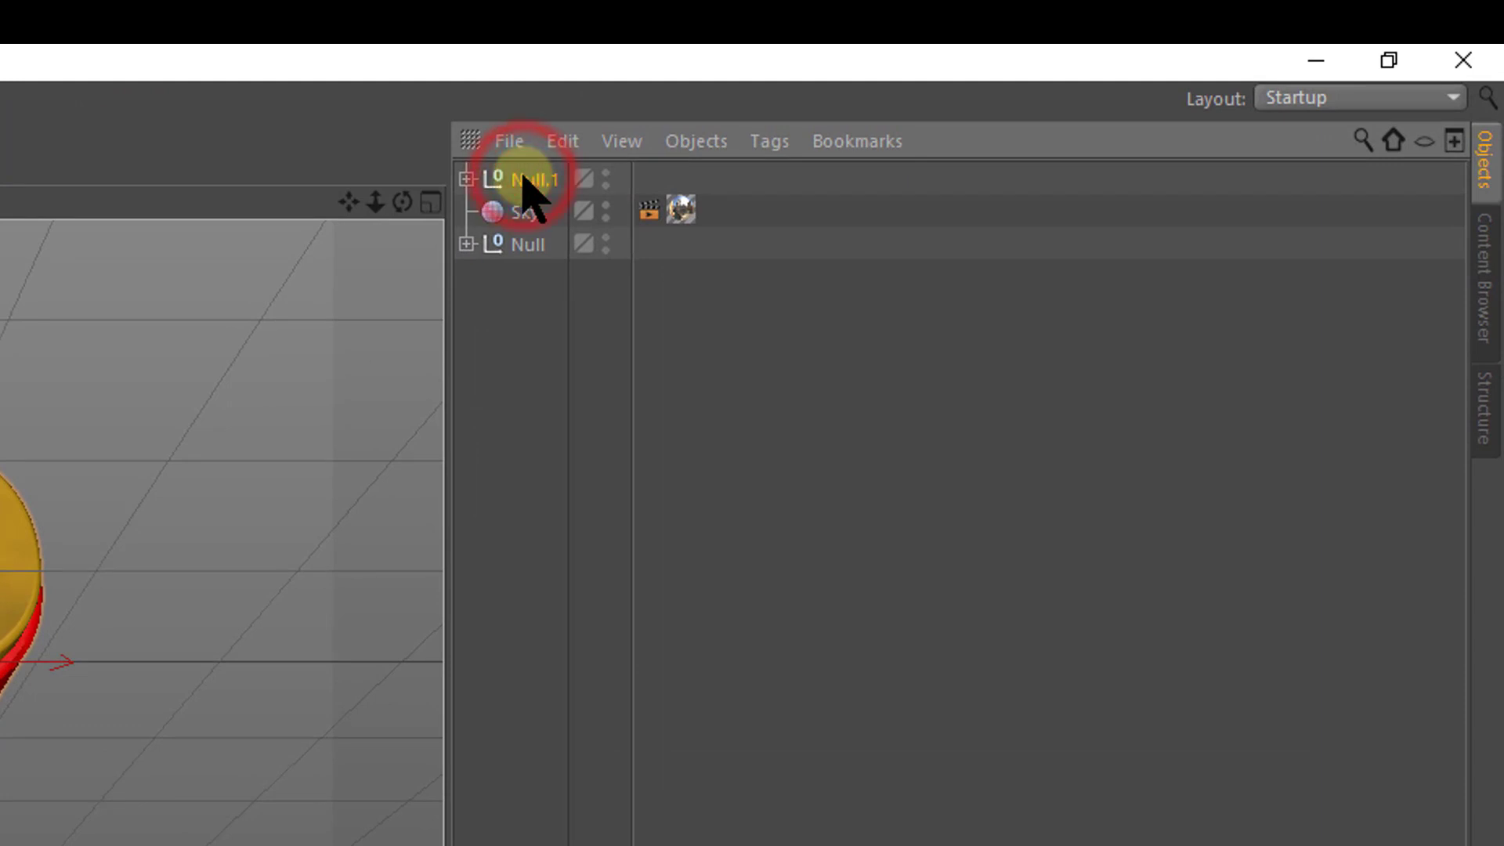
left_click(525, 244)
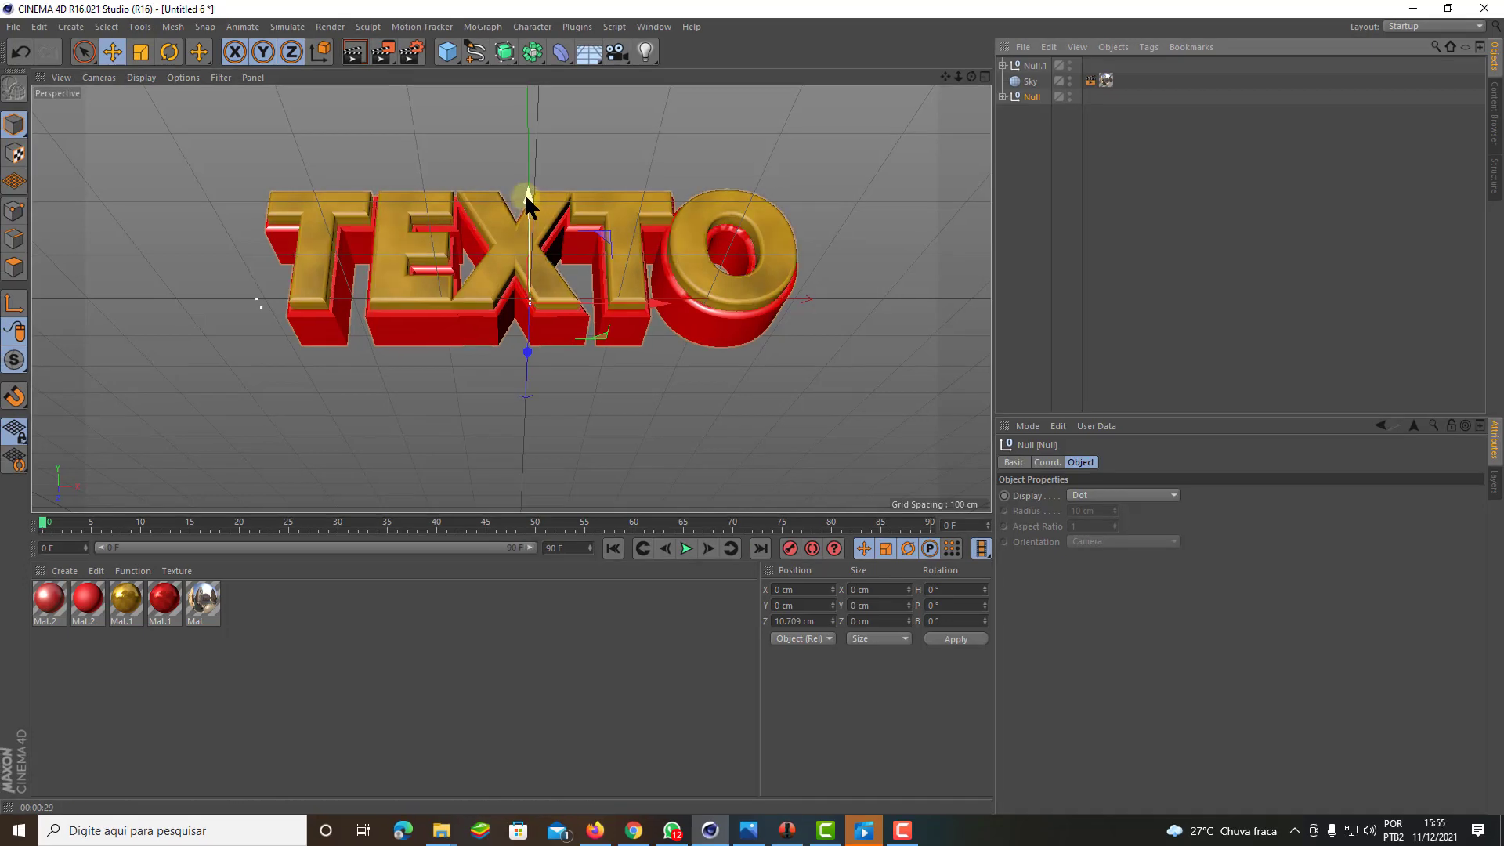
left_click_drag(528, 193, 489, 346)
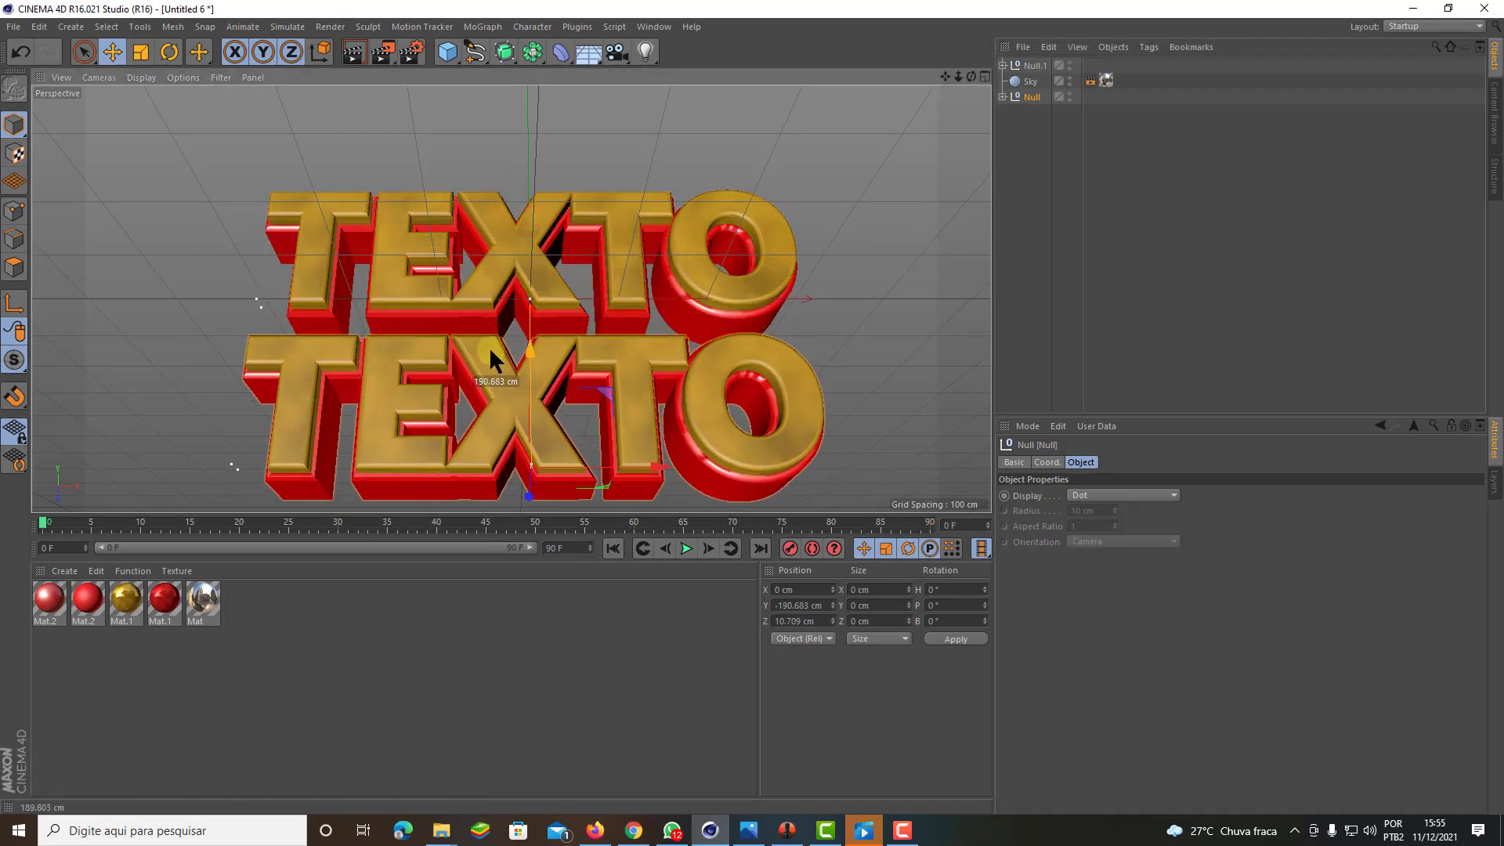
Step: Reposition both copies so the lower TEXTO sits just beneath the upper one, at Y -113.203 cm
left_click(1025, 63)
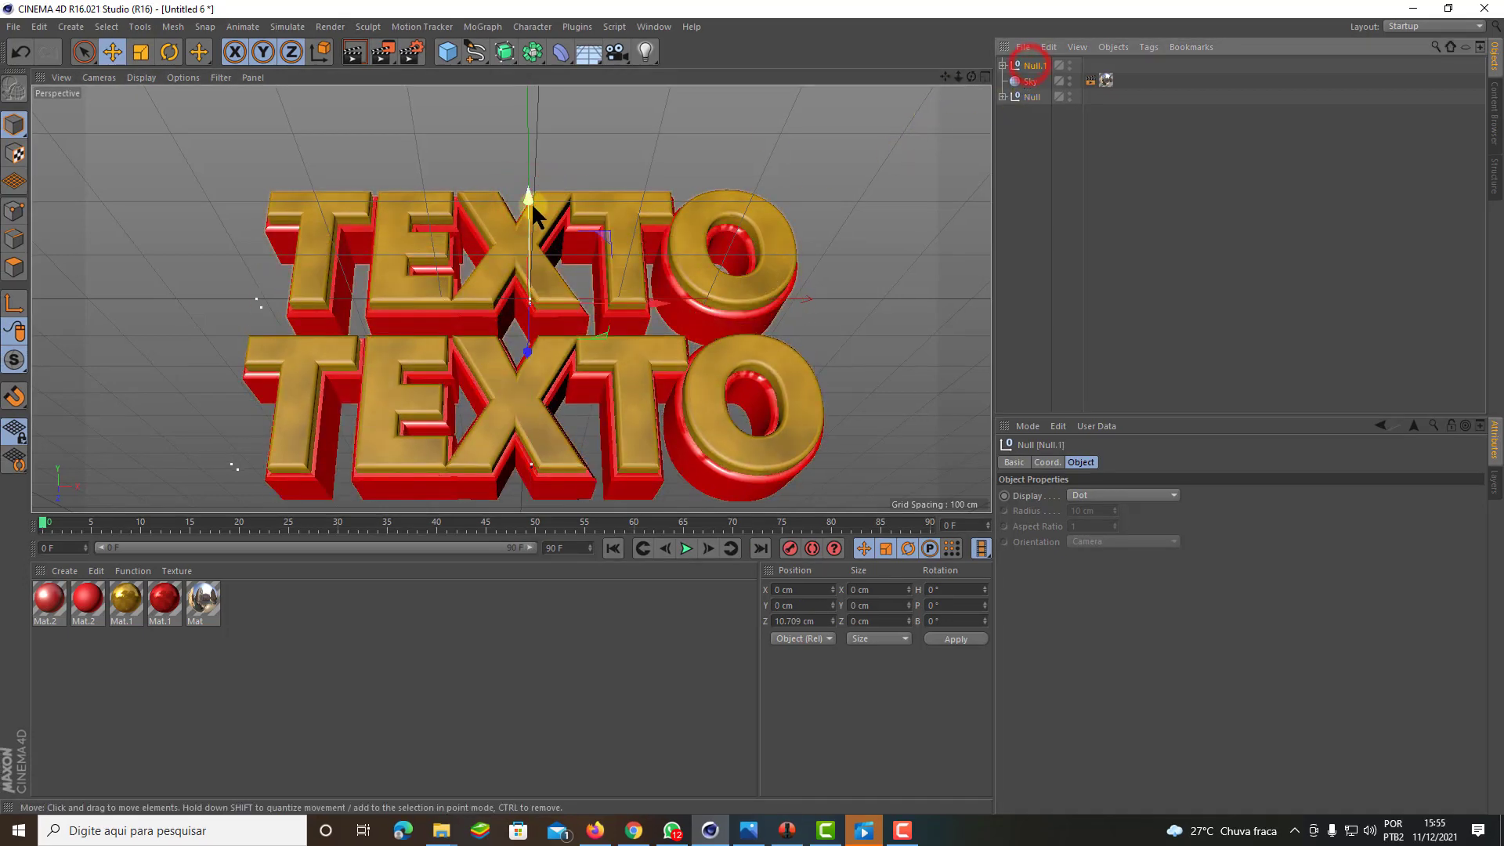
left_click_drag(527, 198, 527, 133)
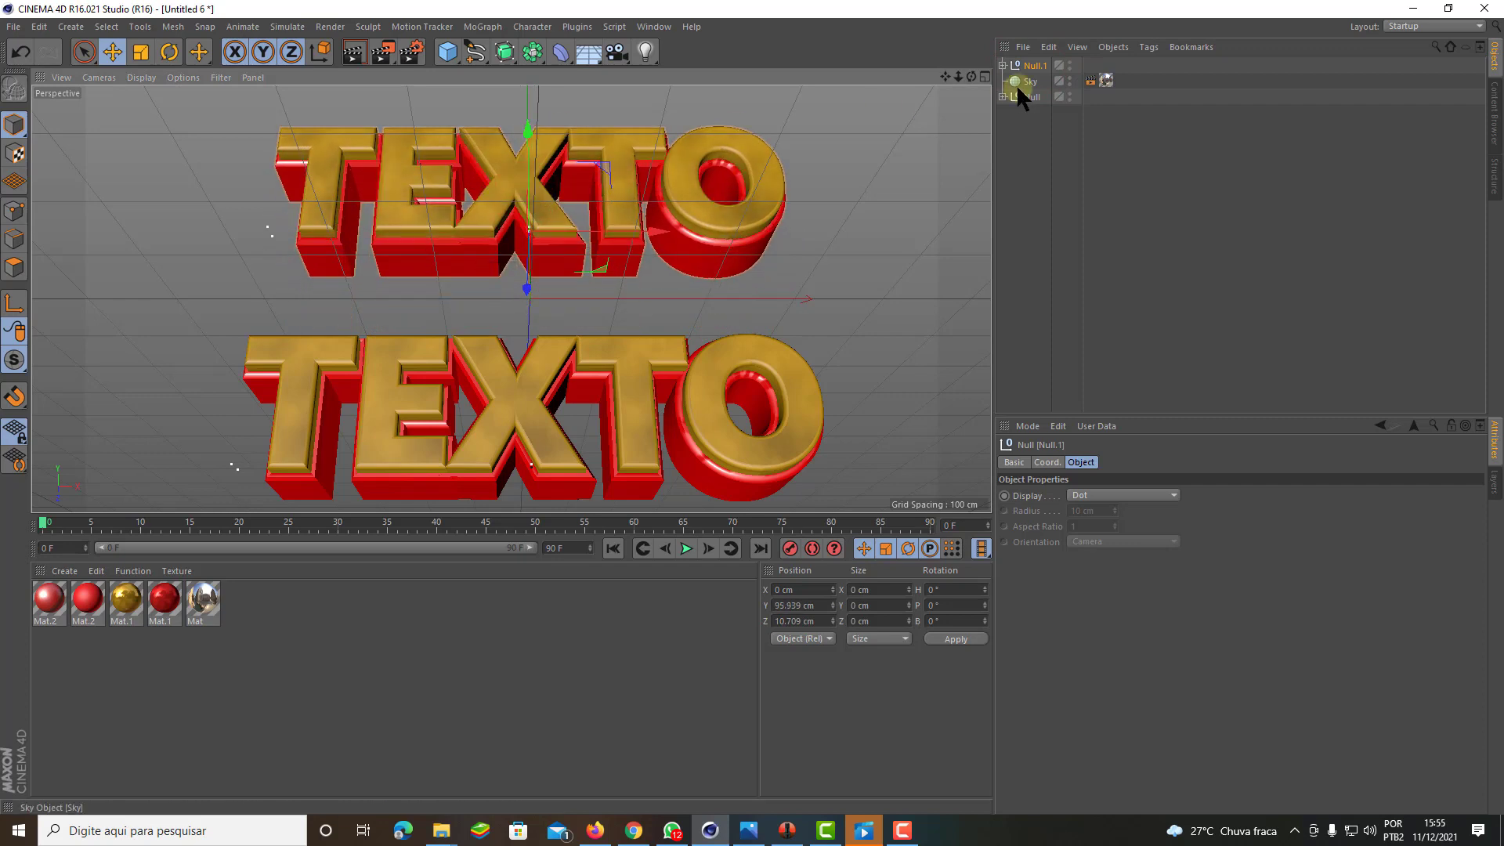
left_click(1031, 96)
left_click_drag(523, 336, 517, 281)
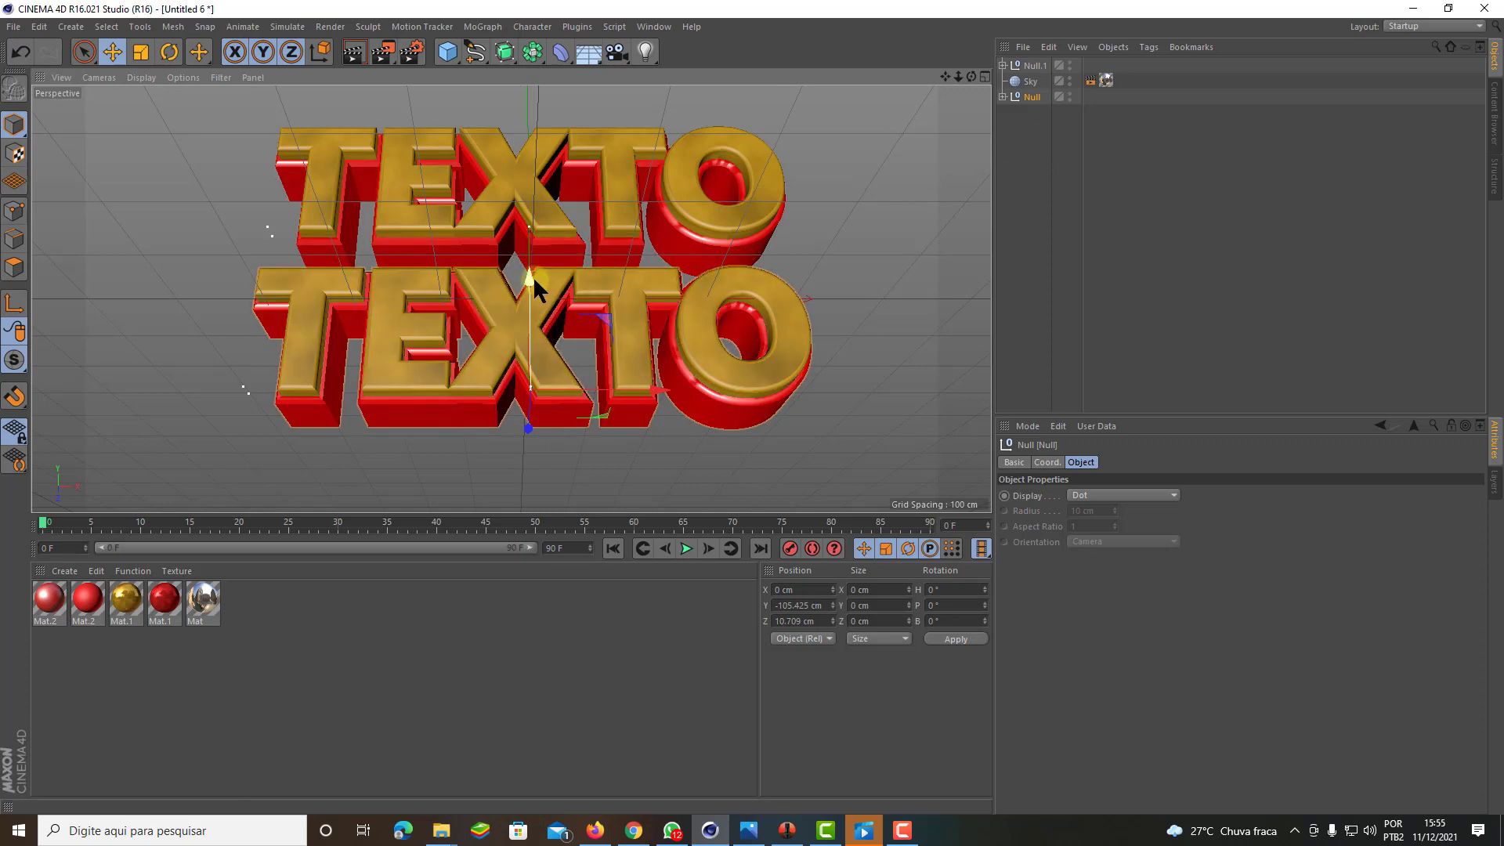
left_click_drag(533, 275, 532, 284)
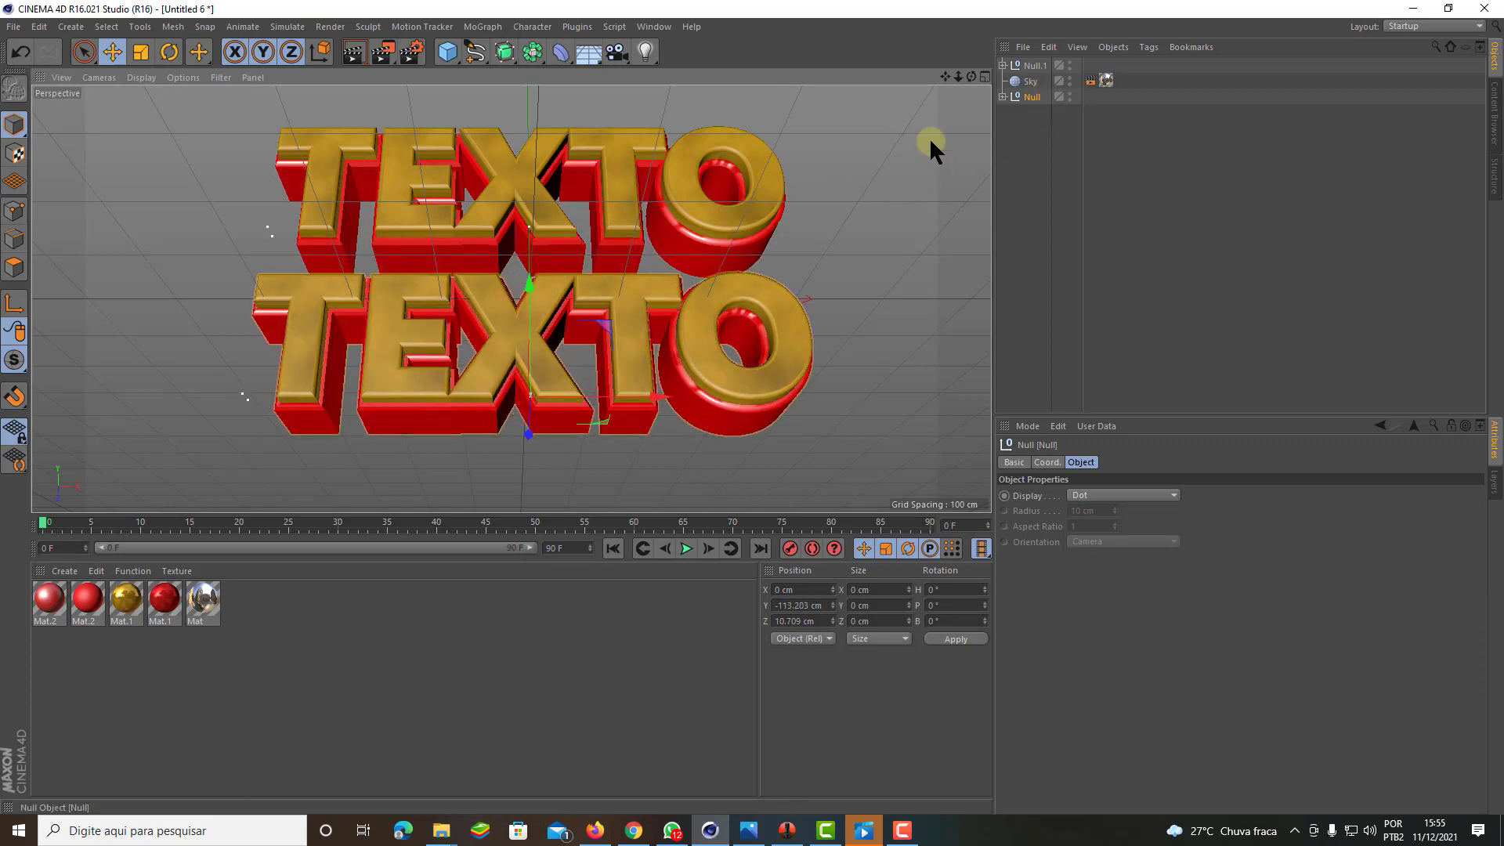
scroll(550, 218, "down", 2)
scroll(549, 217, "down", 2)
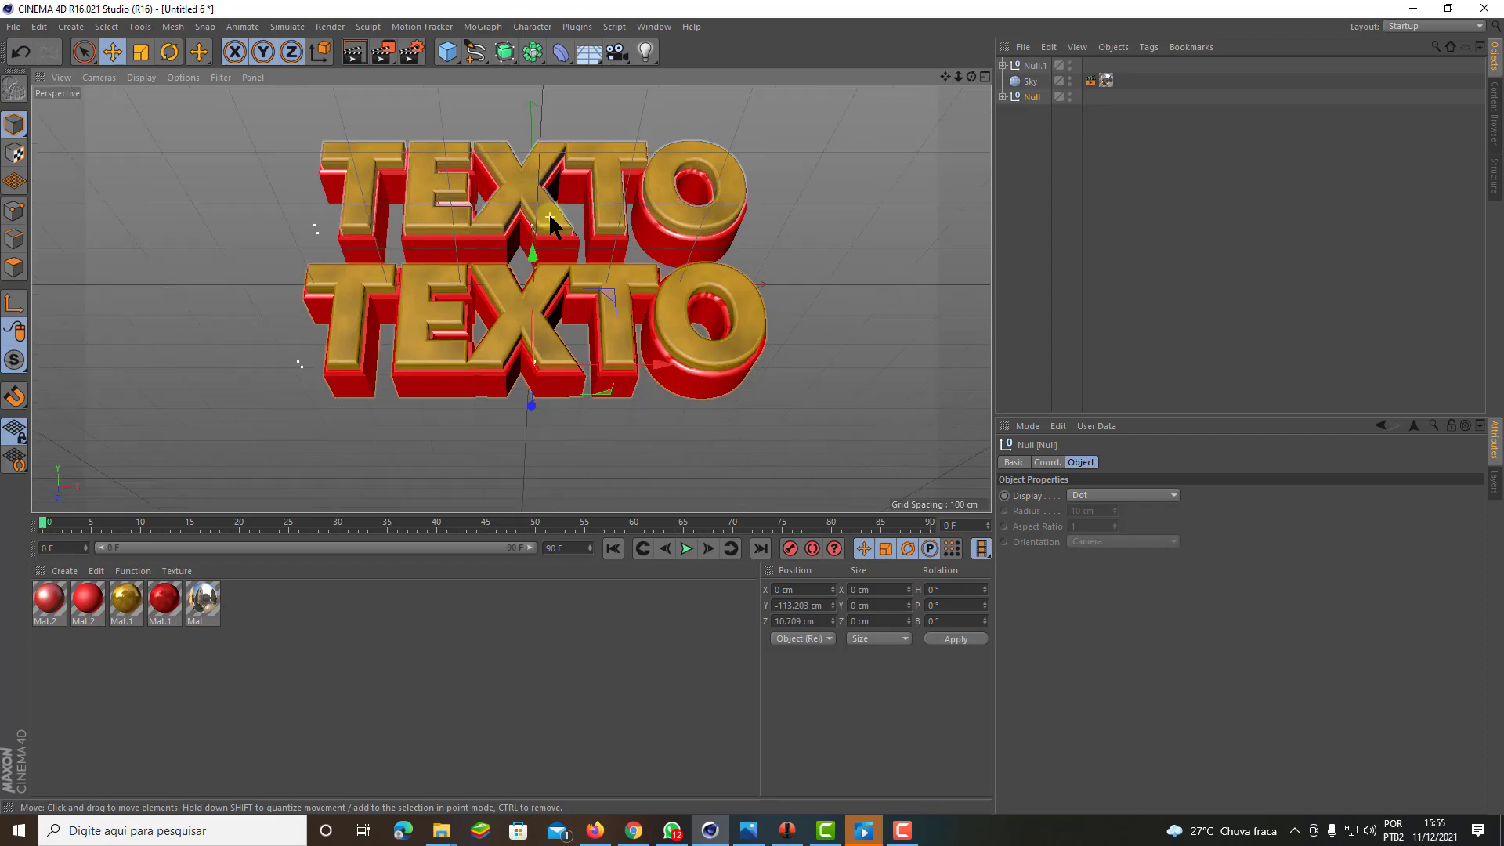
scroll(550, 218, "down", 2)
scroll(549, 218, "down", 2)
scroll(550, 217, "down", 1)
scroll(550, 217, "down", 1)
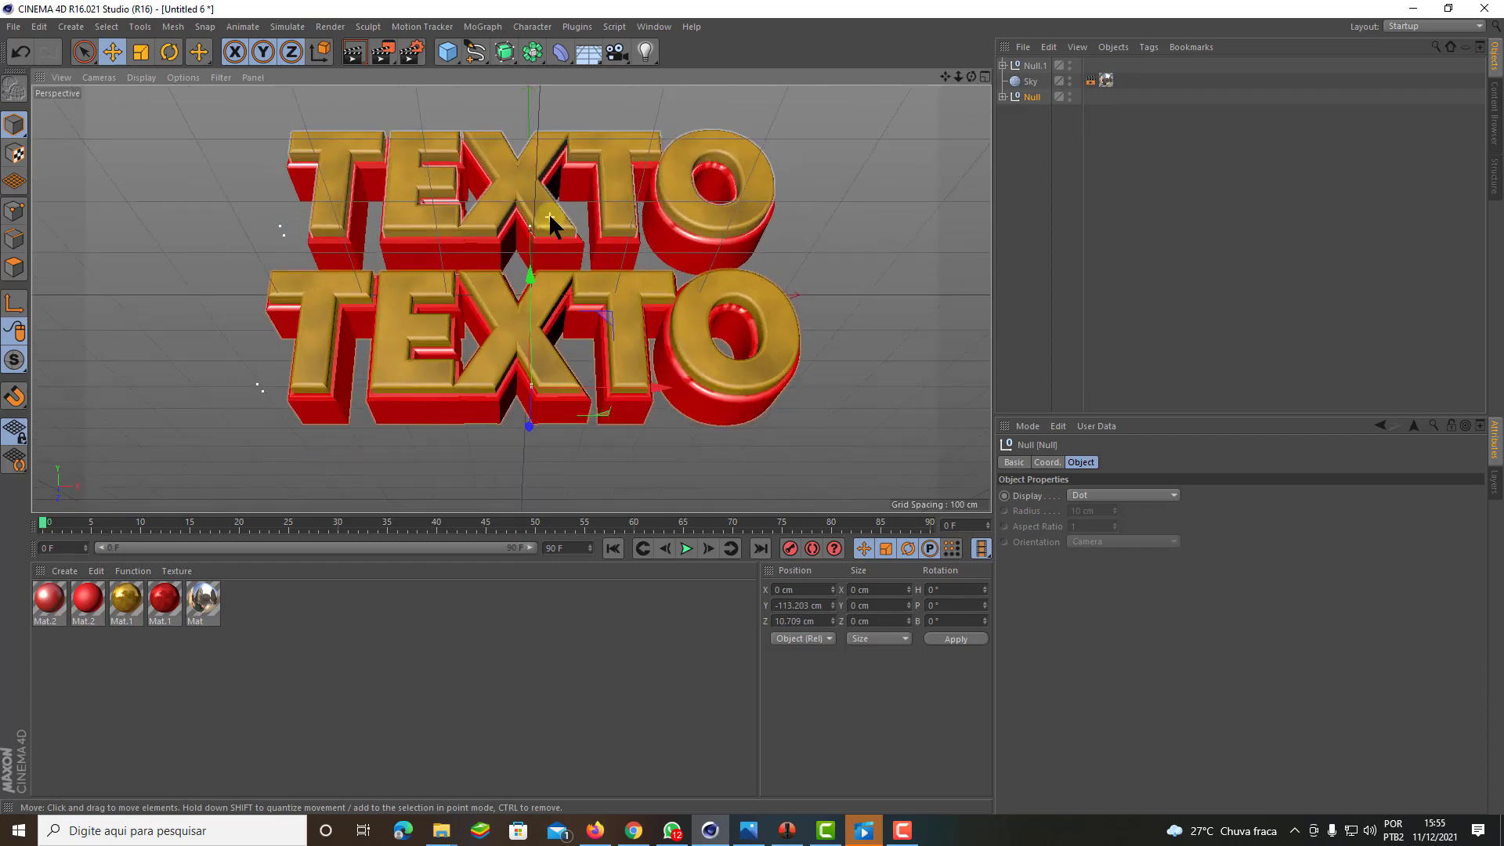
scroll(549, 217, "down", 2)
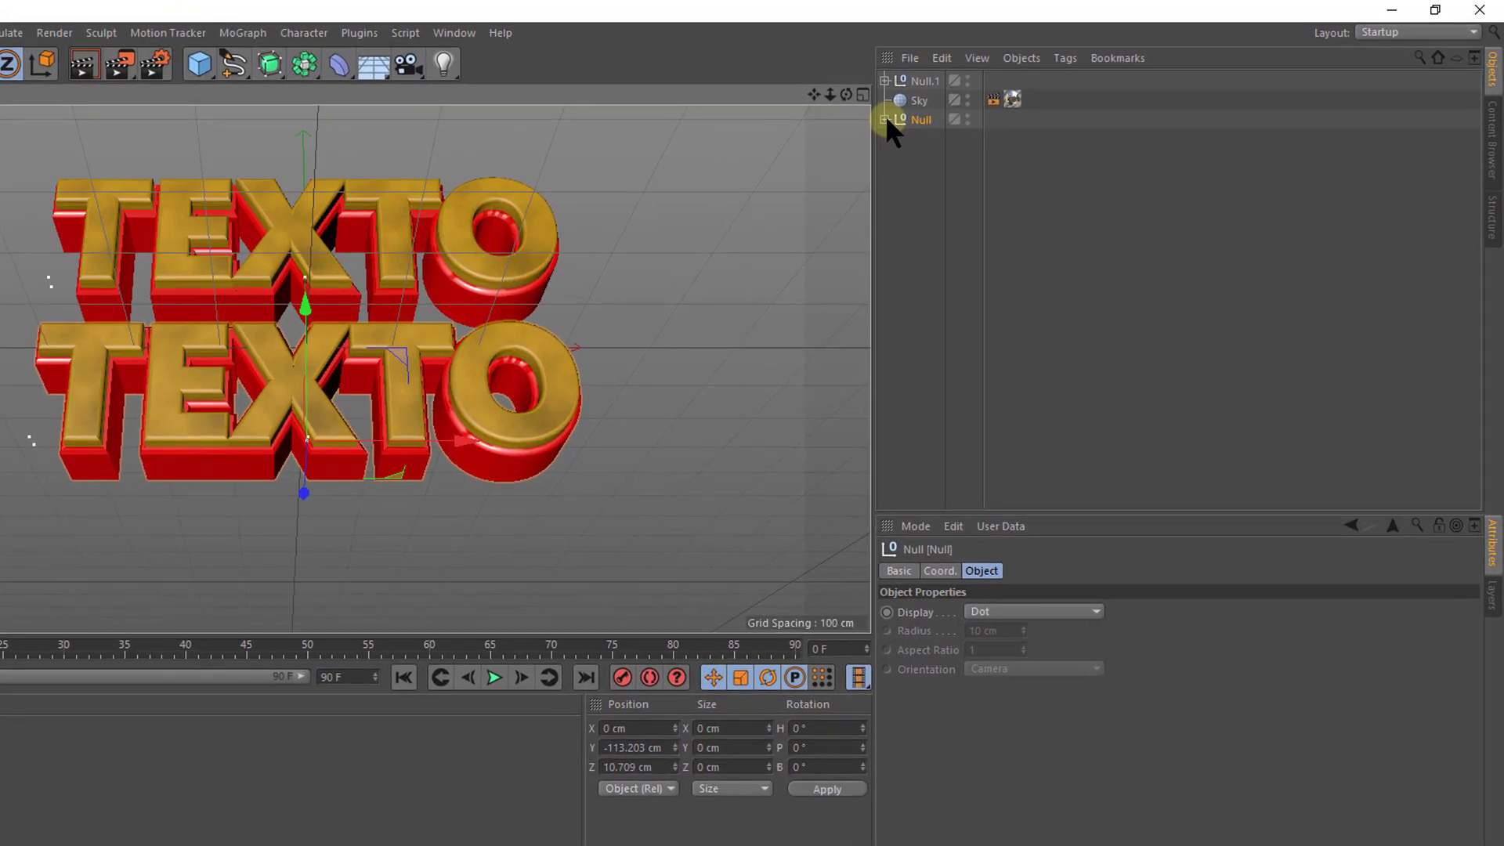
Step: Select both MoText objects and change the lower line's text to METÁLICO
left_click(885, 119)
left_click(938, 140)
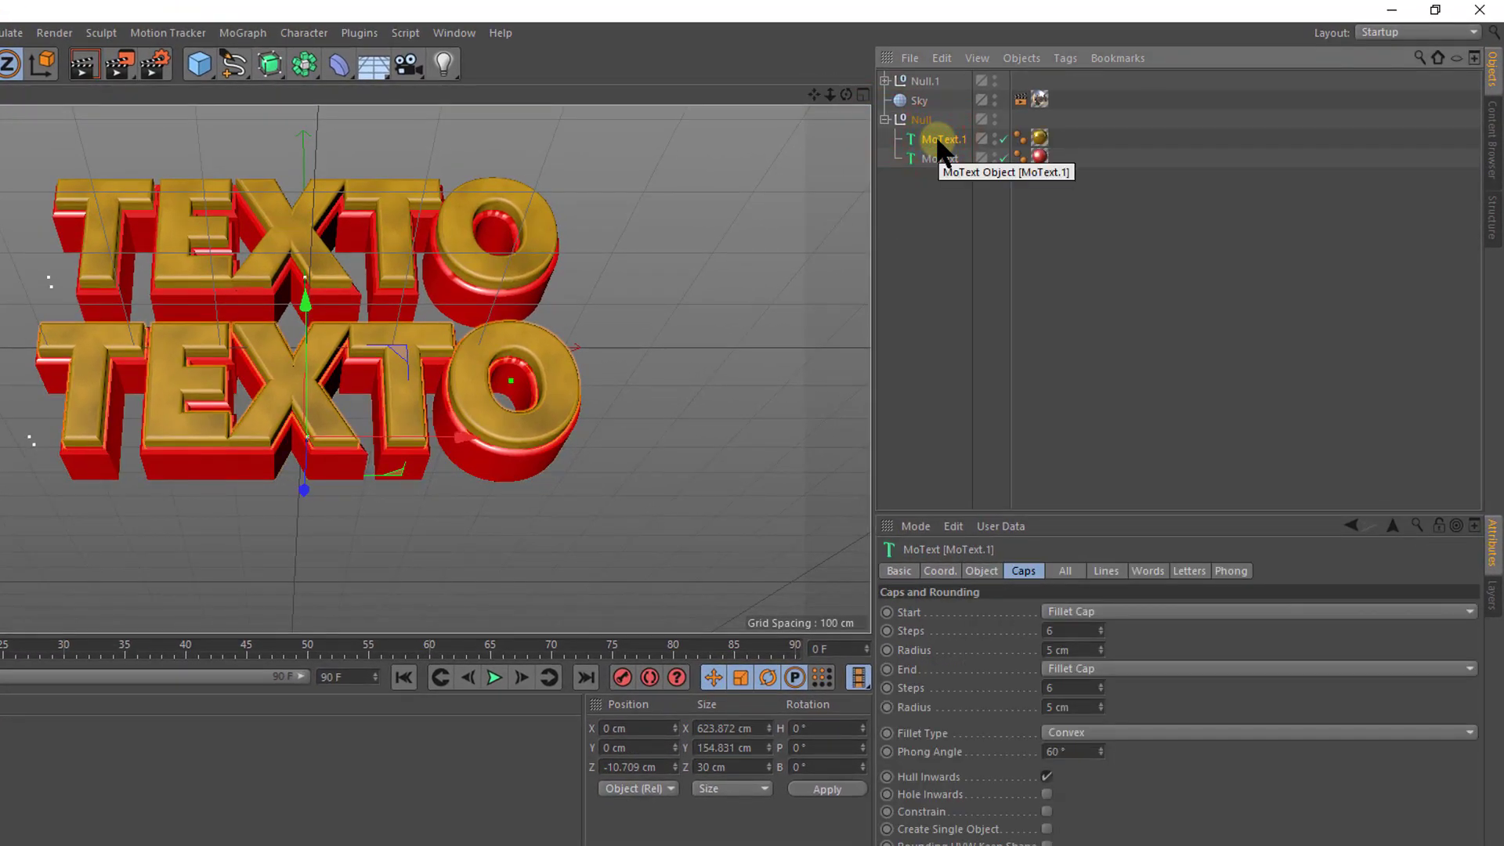
left_click(929, 159, "ctrl")
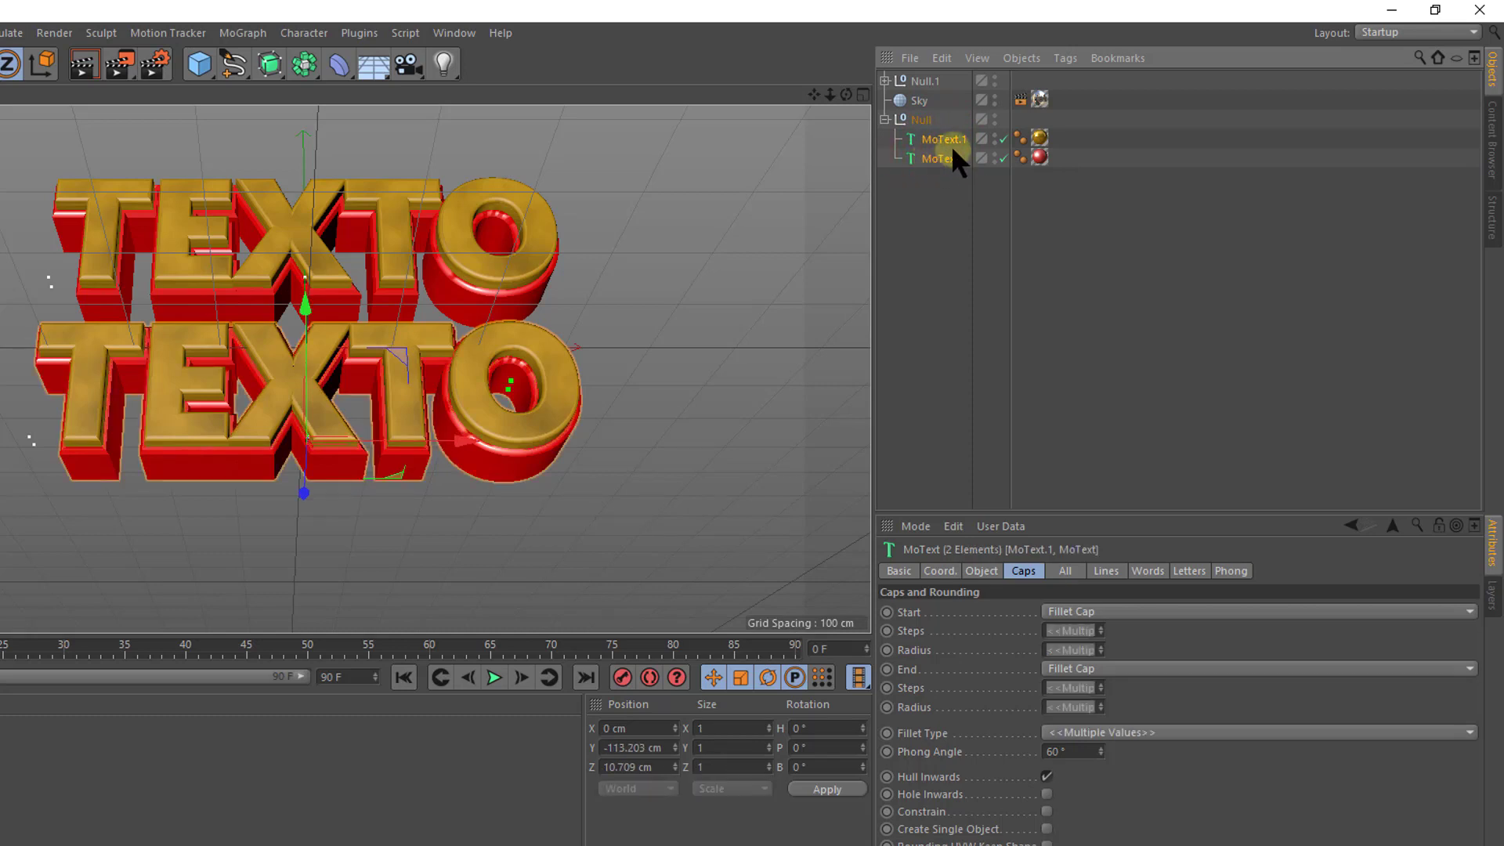
left_click(943, 137)
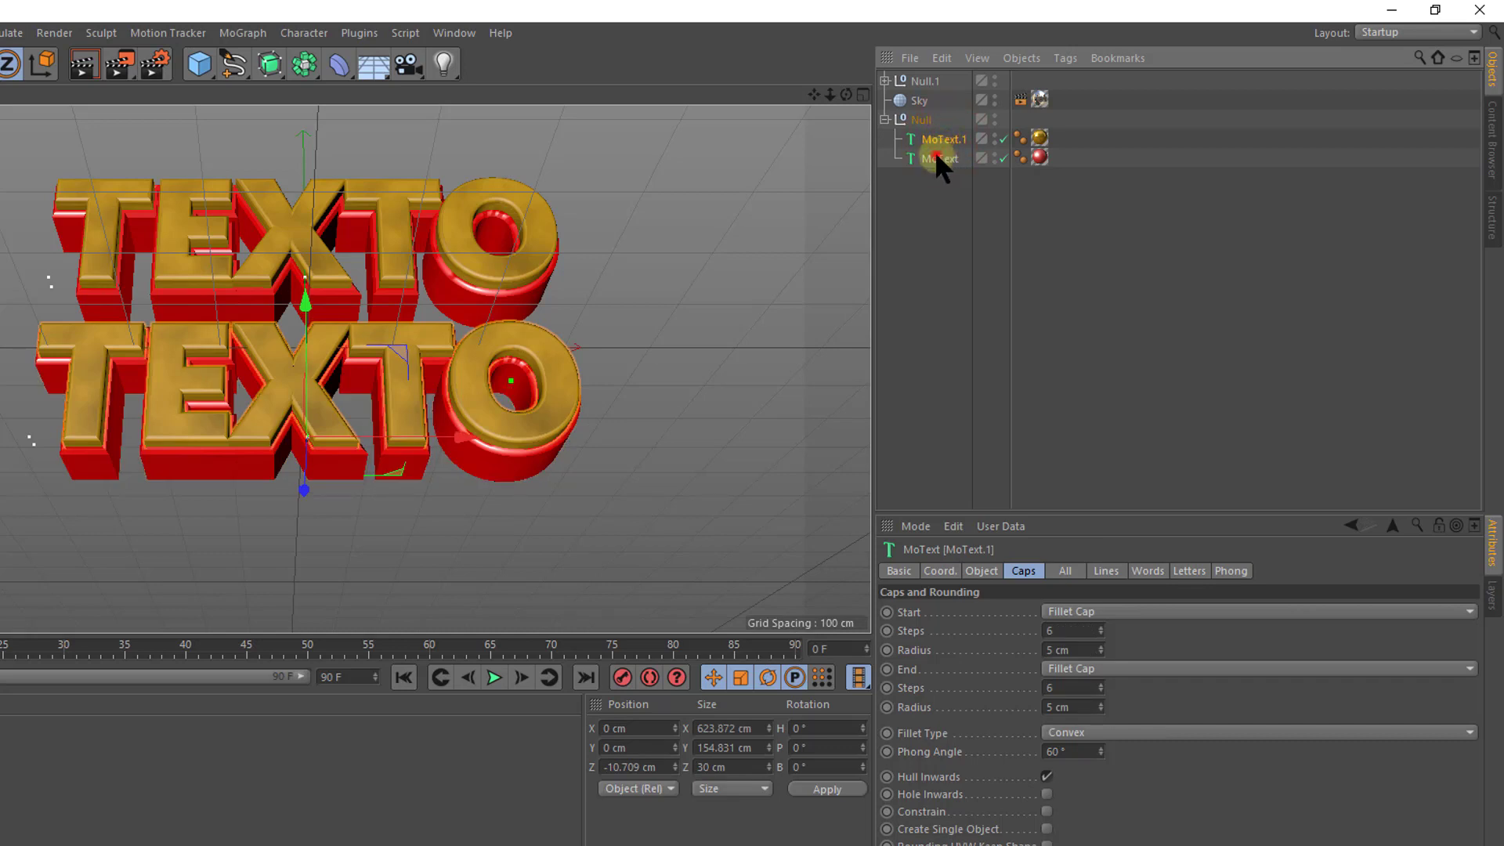
left_click(937, 156, "ctrl")
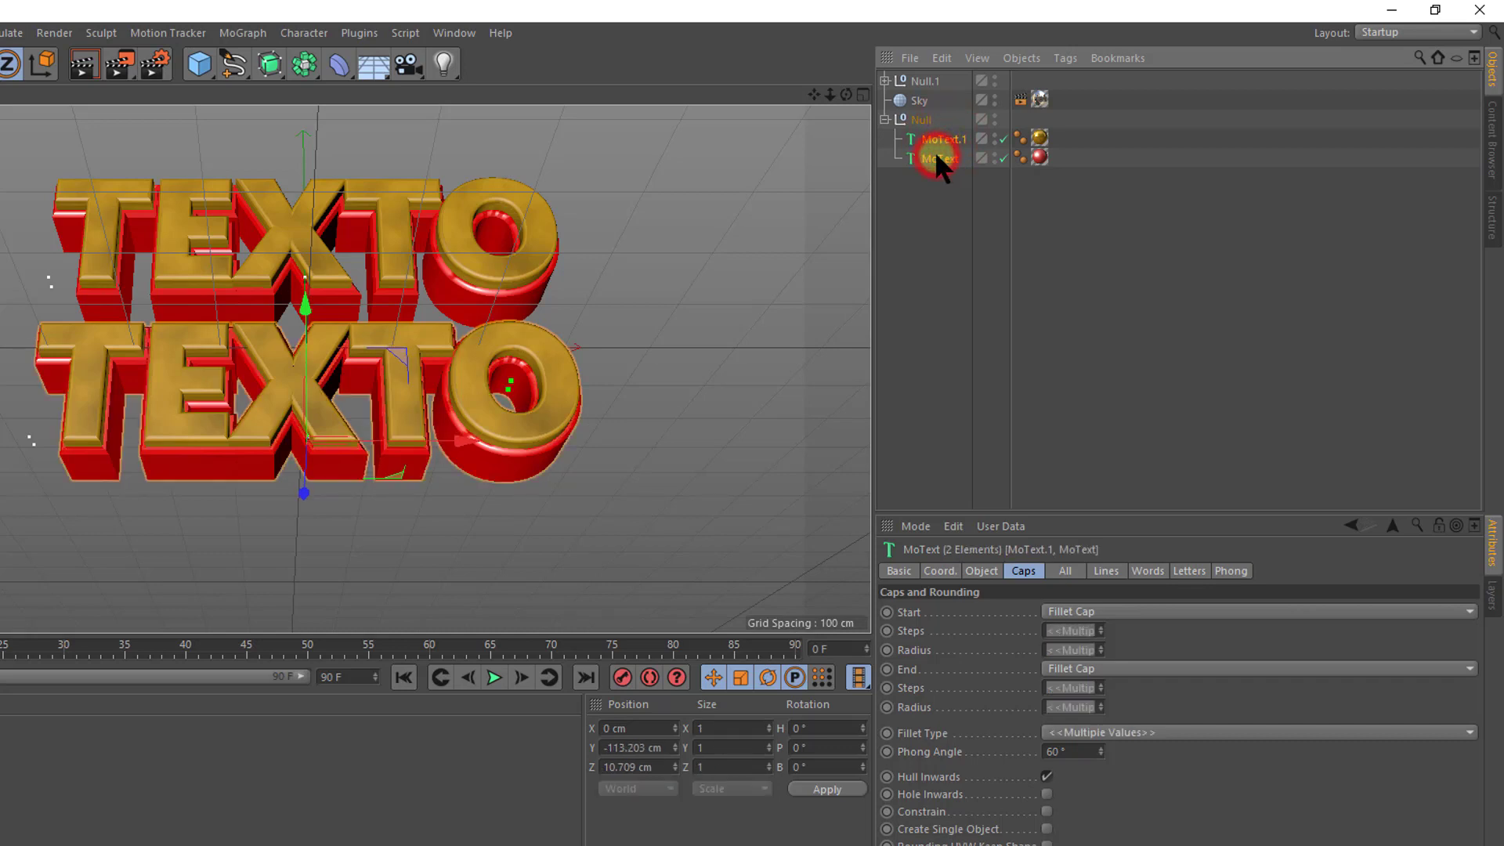
left_click(976, 571)
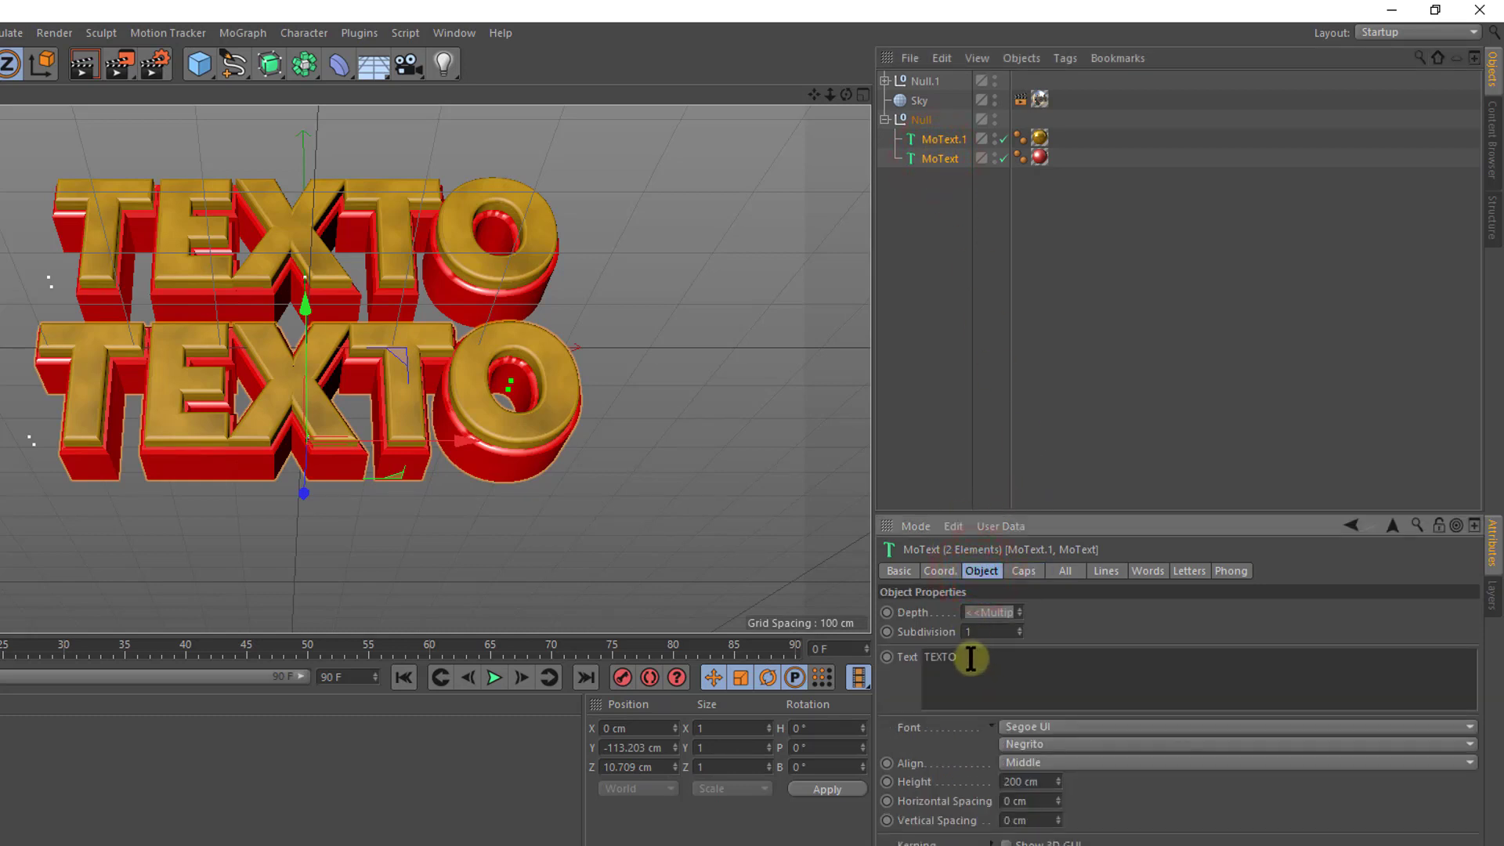
left_click(969, 657)
type("METÁLICO")
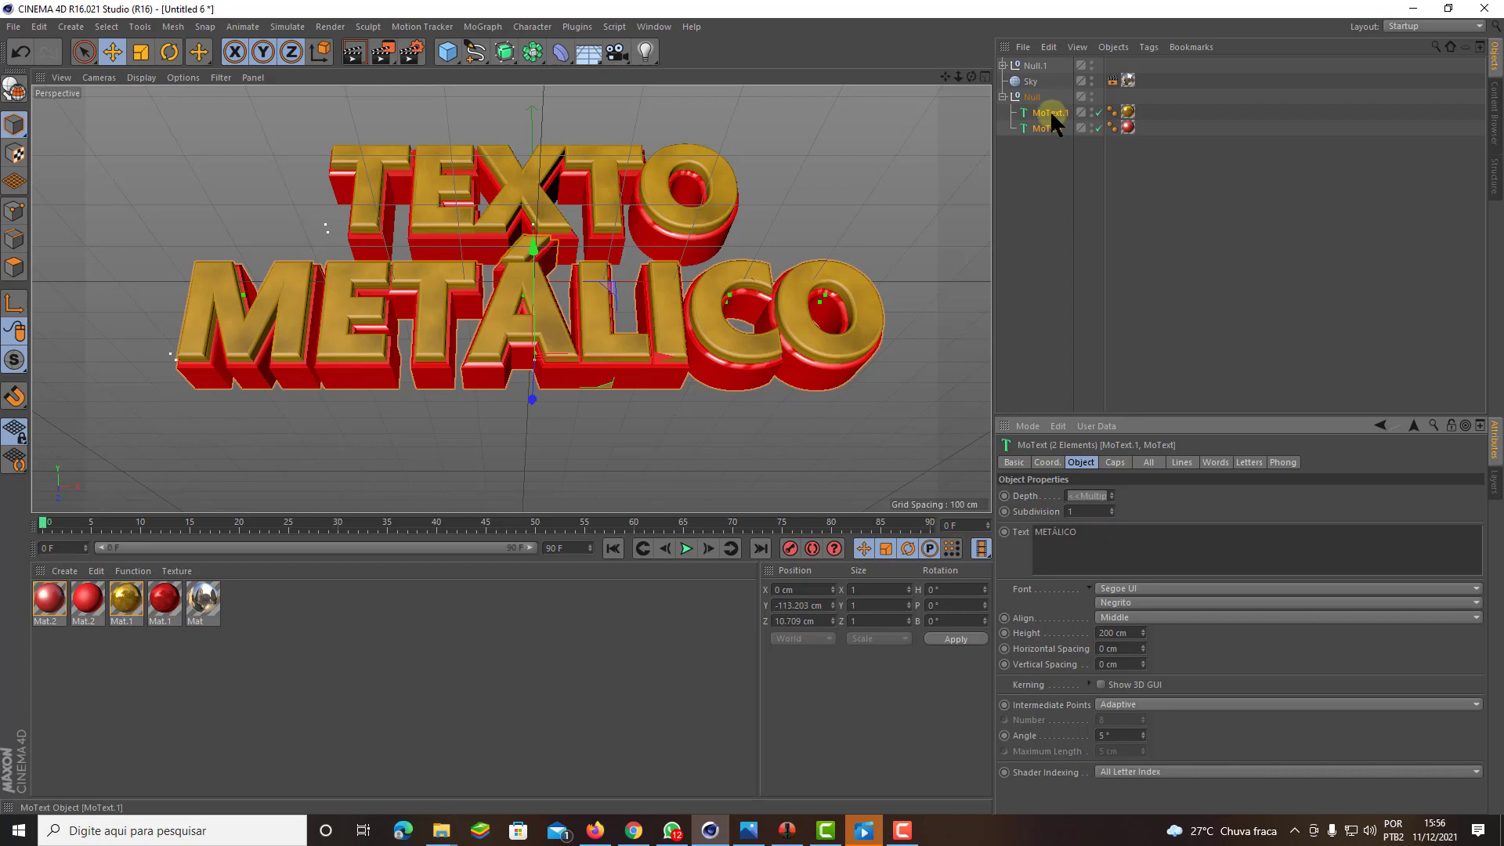
Step: Add a Wrap deformer and place it inside Null.1 to curve TEXTO
left_click(568, 61)
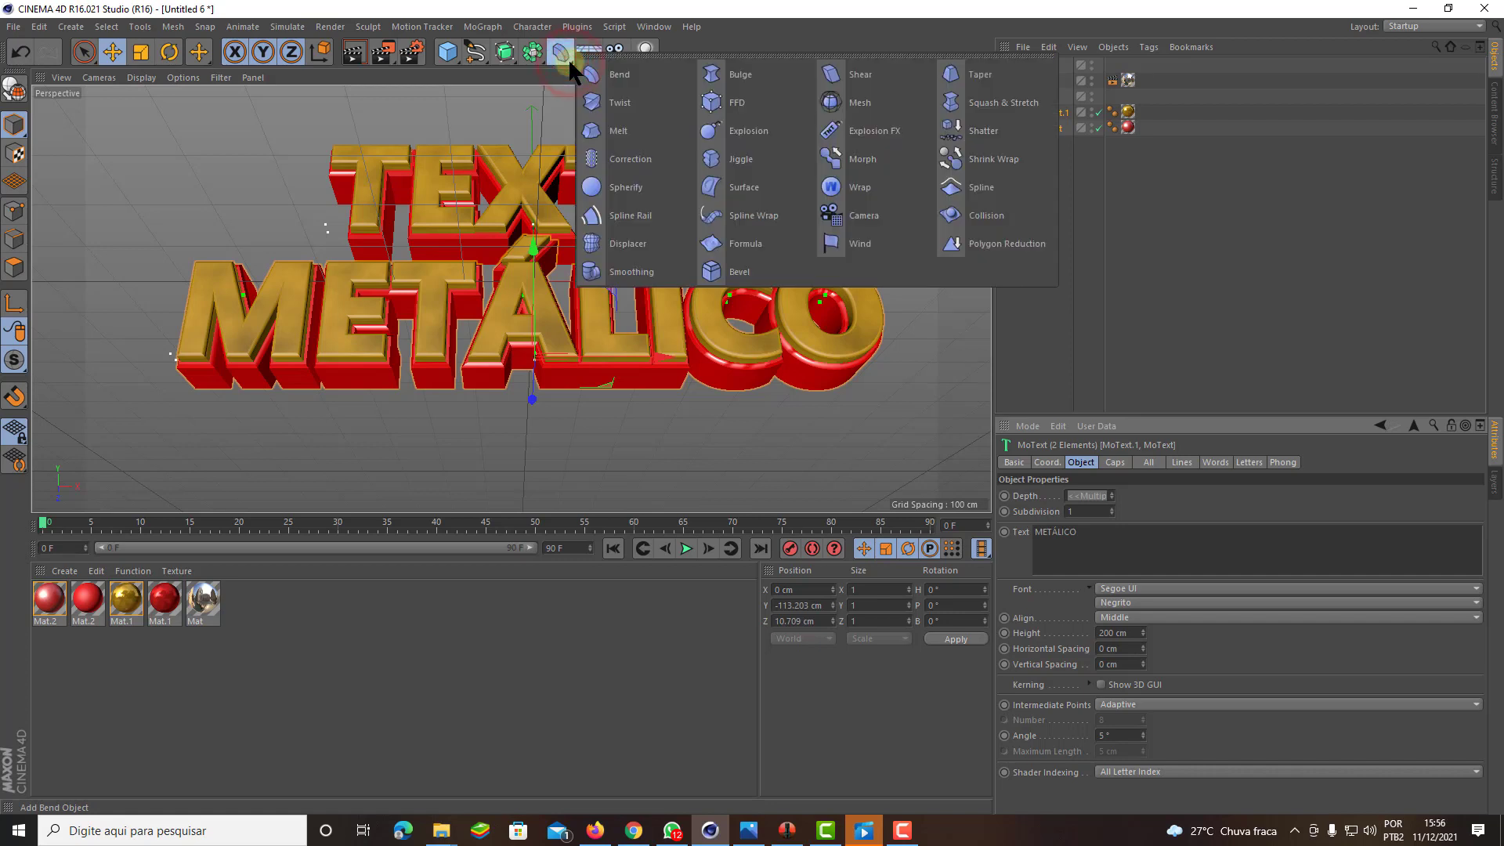
left_click(837, 184)
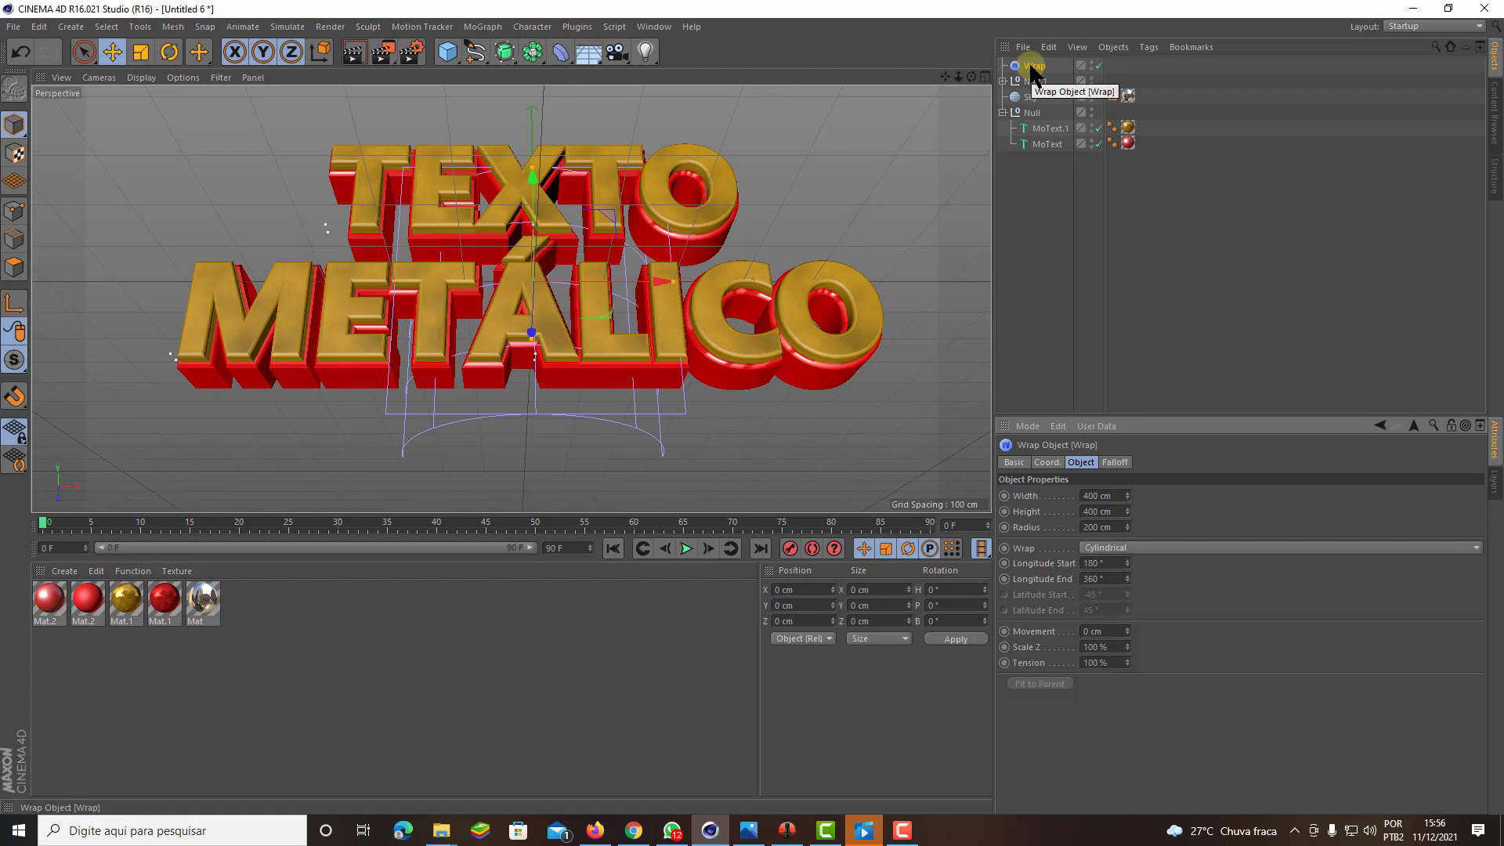
key("ctrl+z")
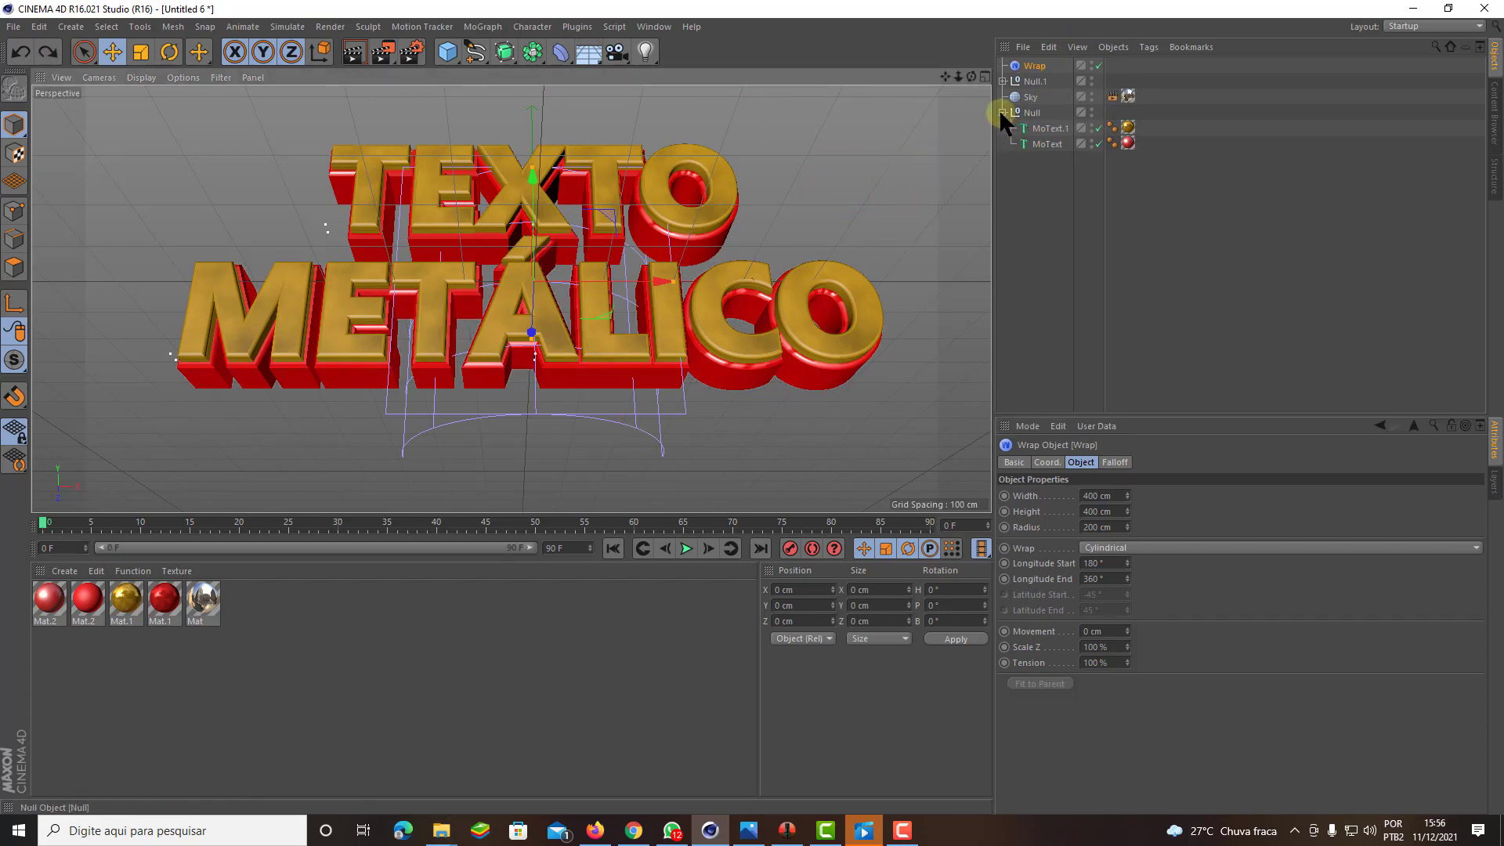
left_click(1003, 112)
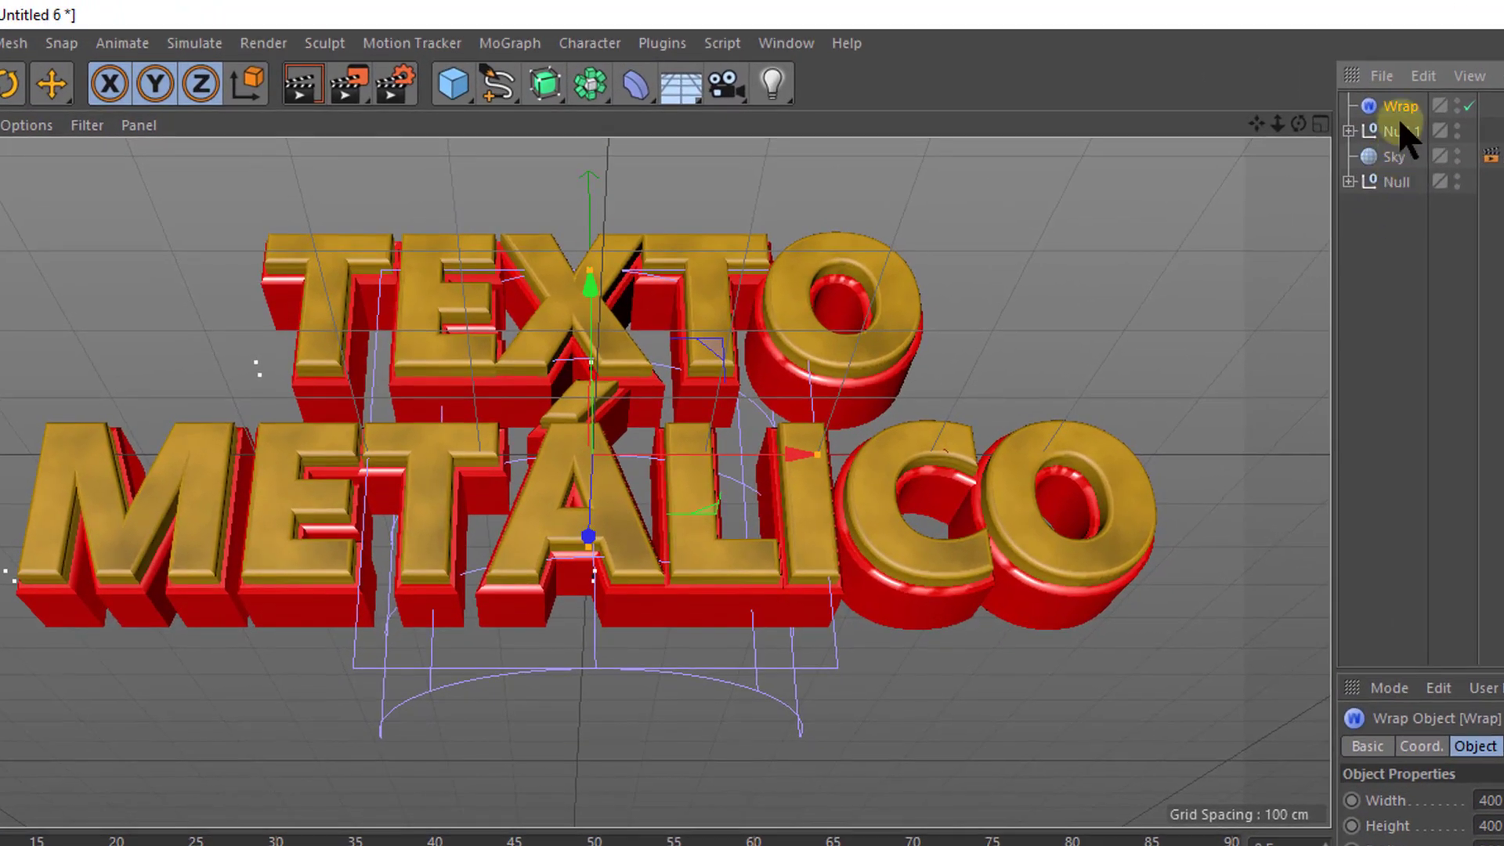
left_click_drag(1394, 105, 1394, 133)
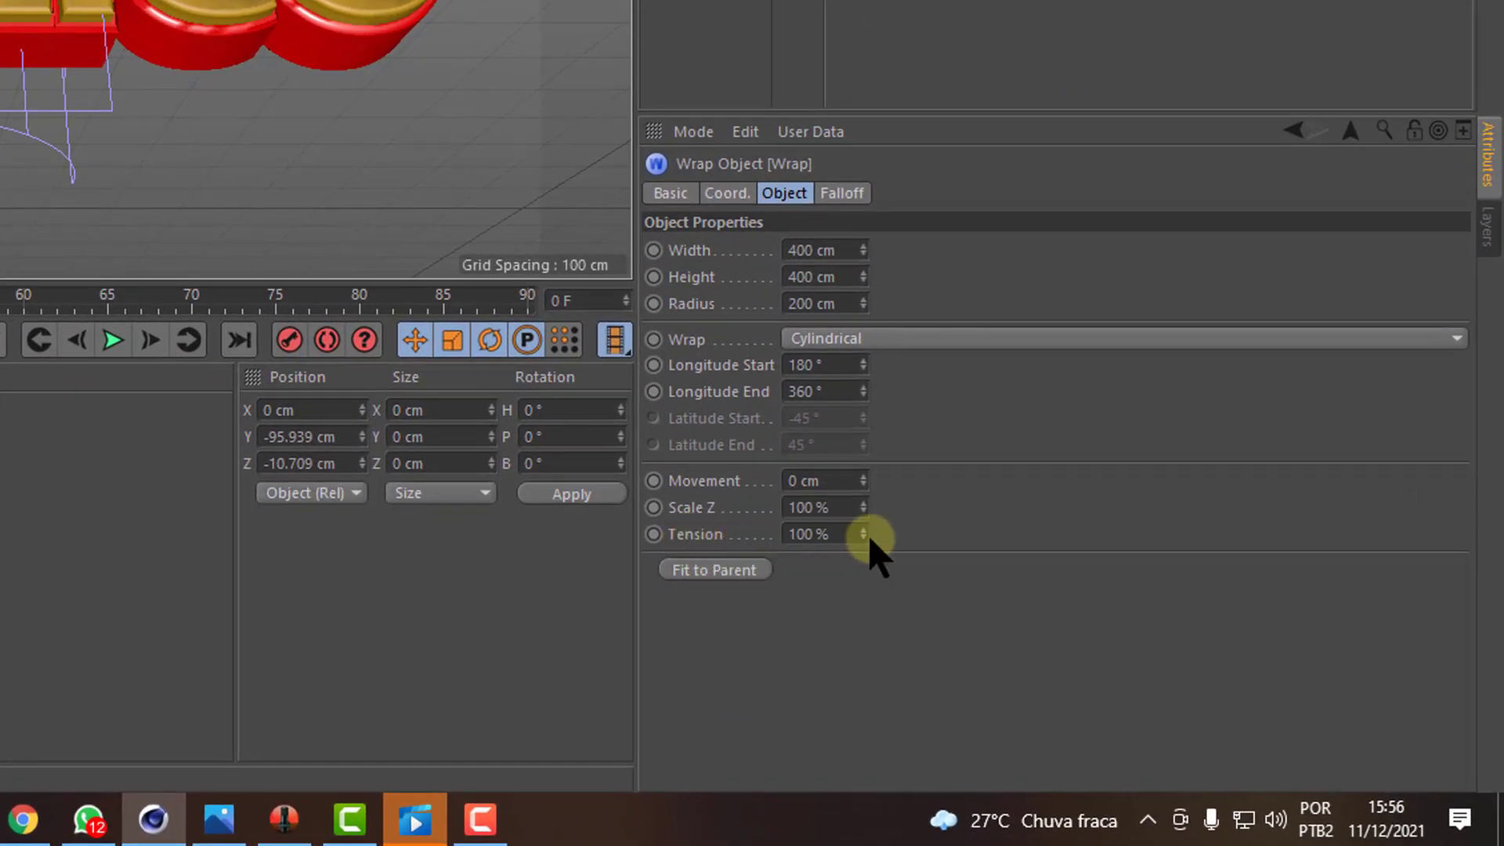
Step: Set the Wrap tension to 40%, width to about 411 cm, and height to 353 cm
left_click(865, 534)
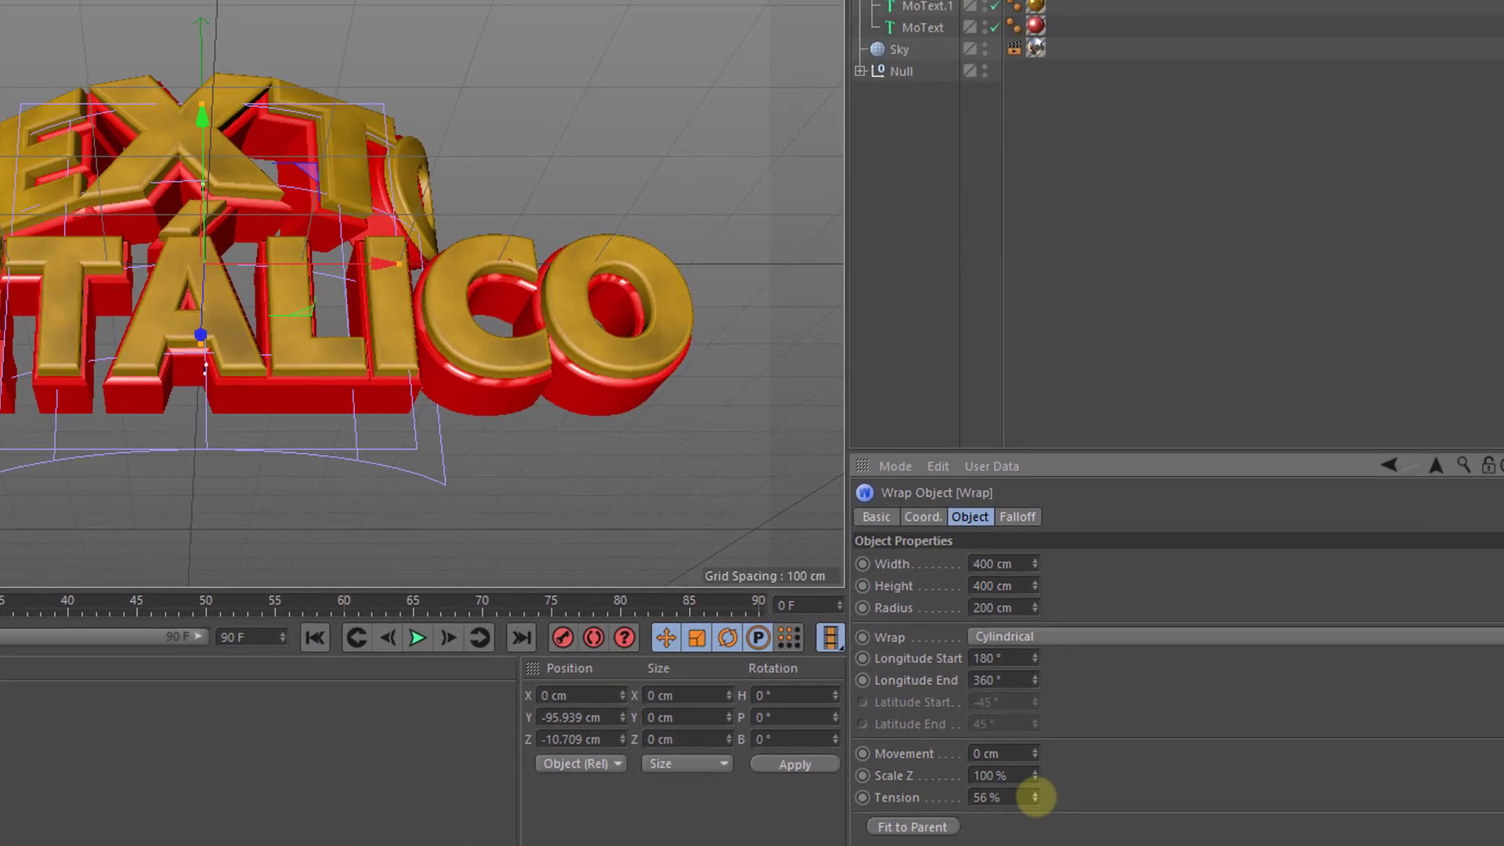
left_click_drag(937, 647, 900, 648)
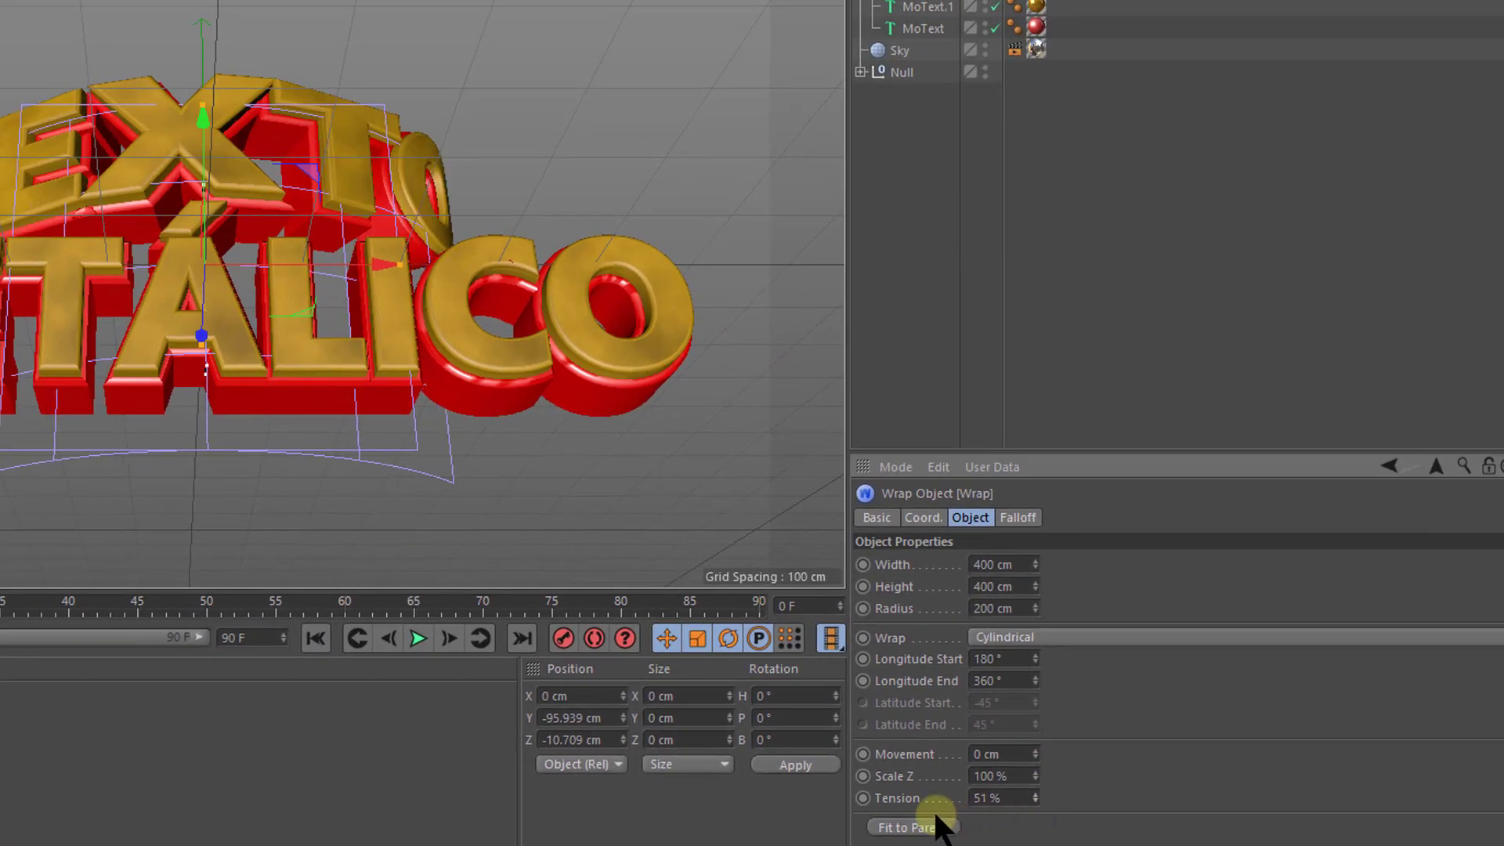
left_click(1008, 797)
type("40")
left_click(1041, 776)
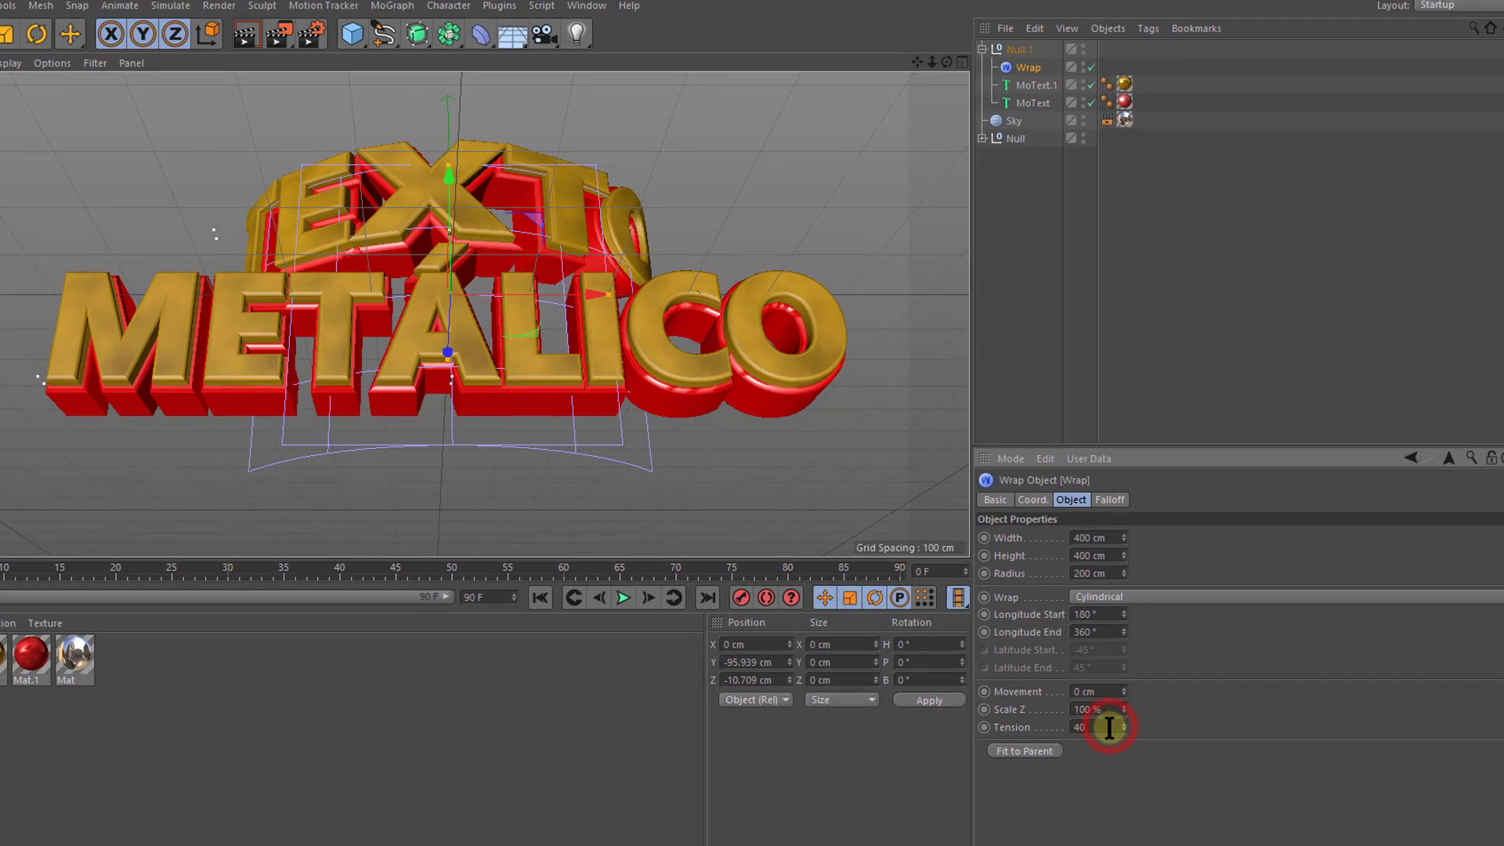
left_click(1113, 708)
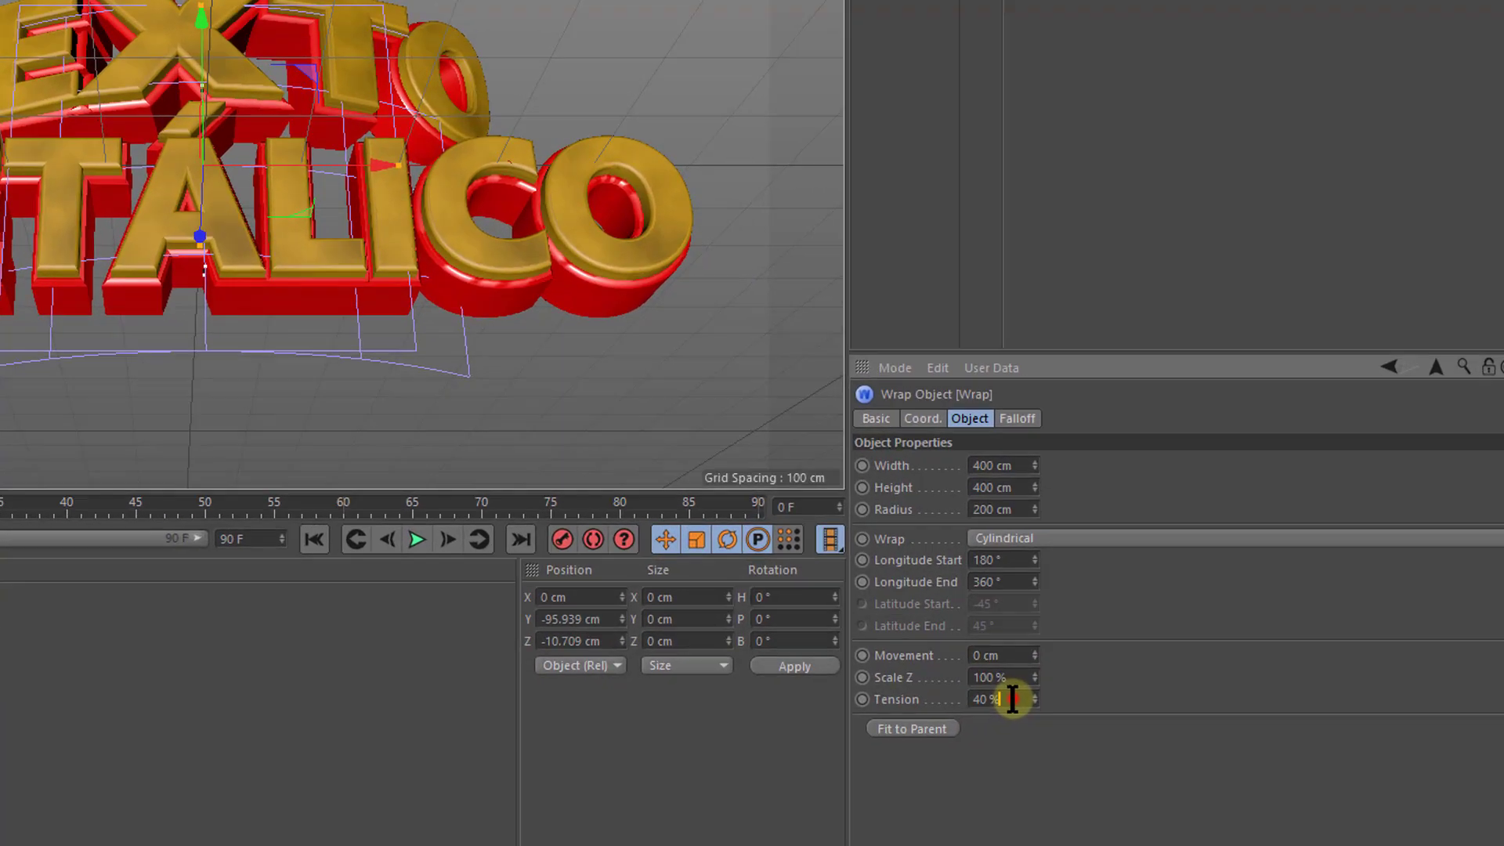
left_click(1097, 728)
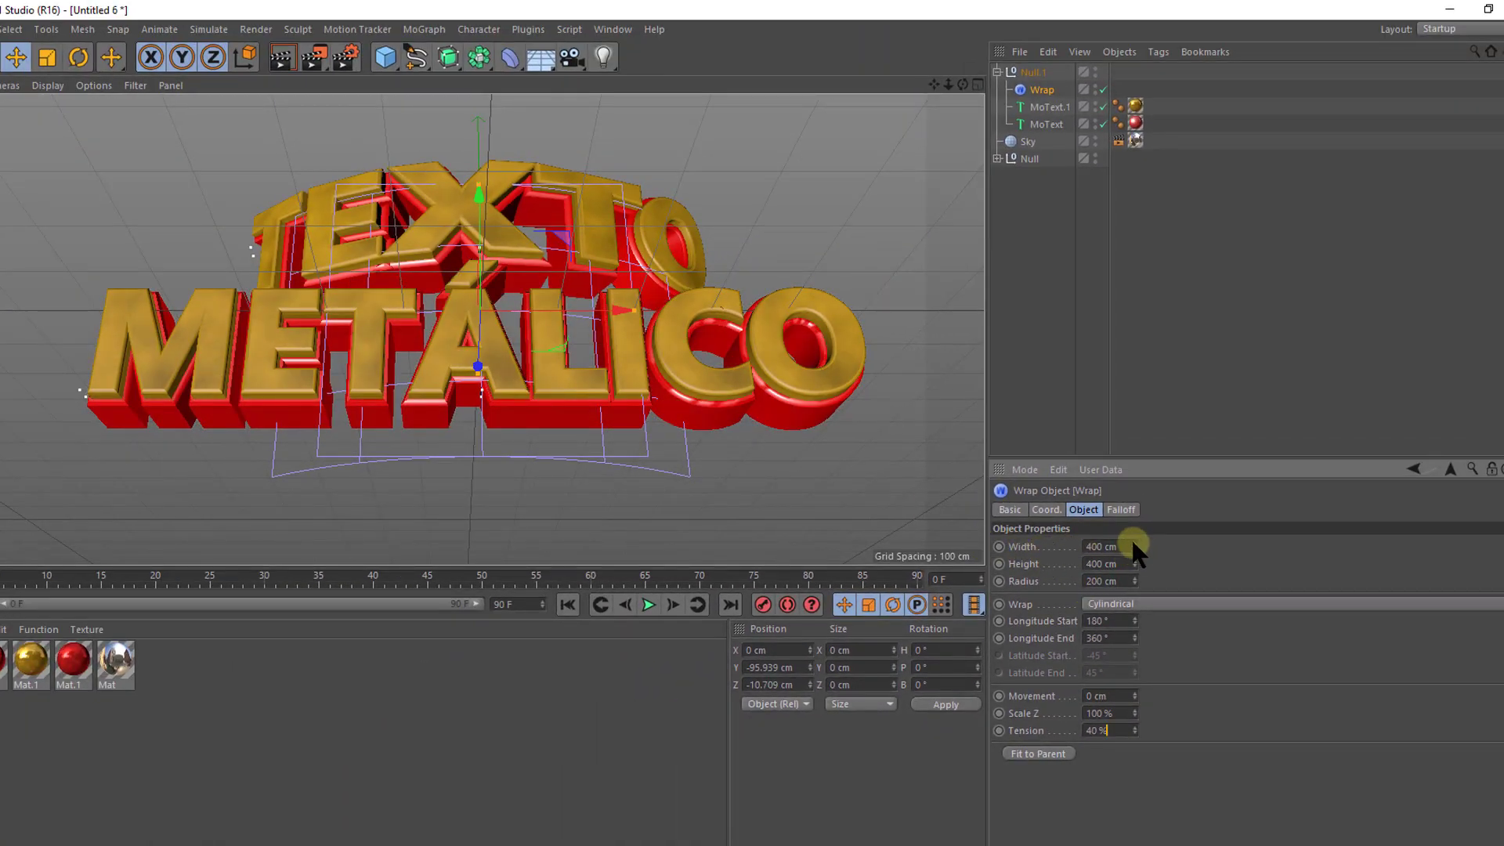
mouse_move(1134, 547)
left_click_drag(1134, 545, 1134, 532)
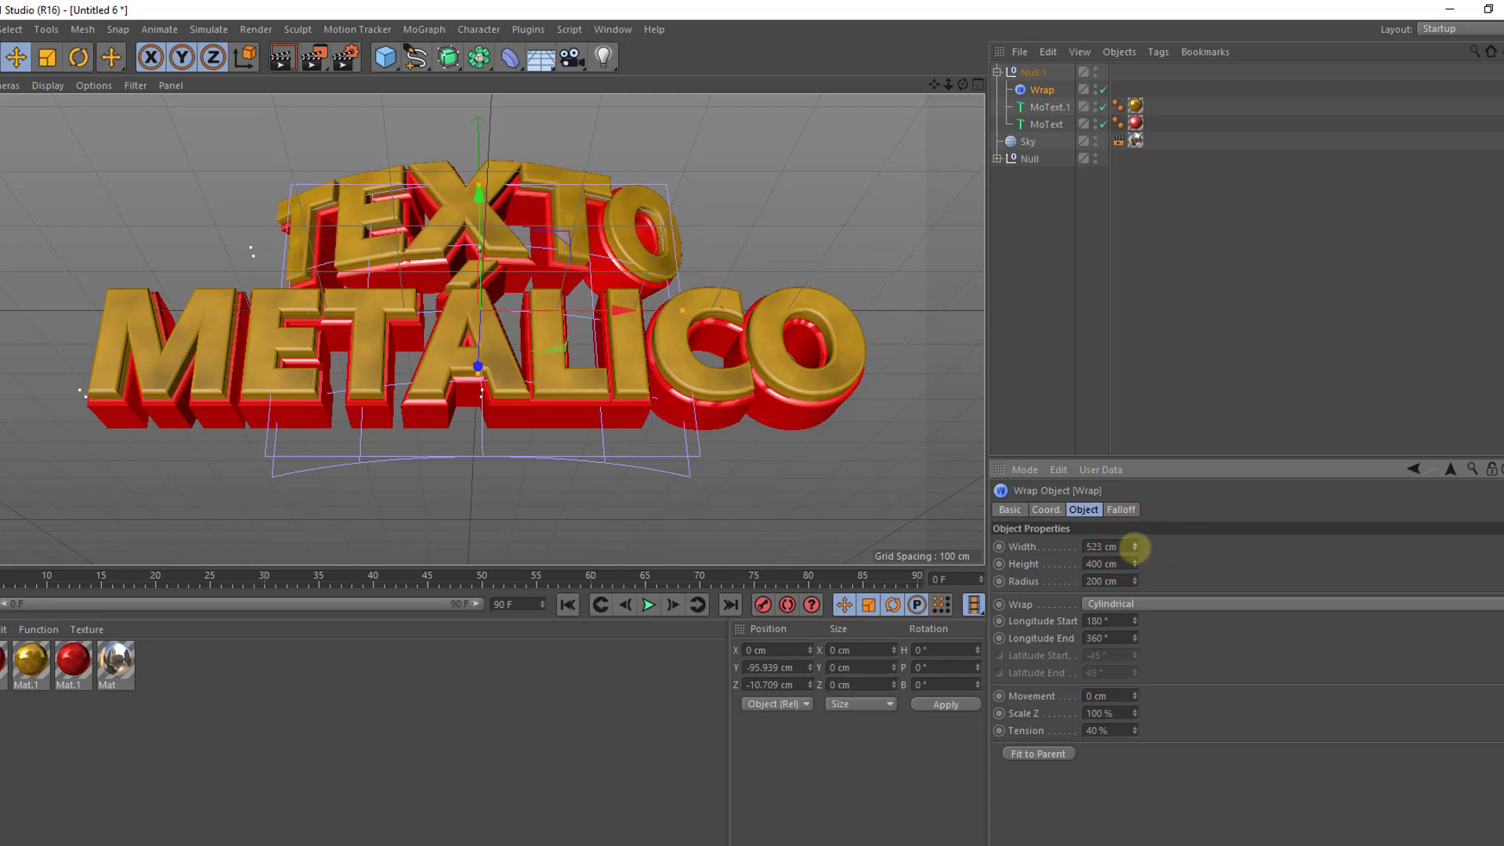
mouse_move(1134, 540)
left_mouse_down()
mouse_move(1136, 561)
mouse_move(1135, 539)
left_mouse_up()
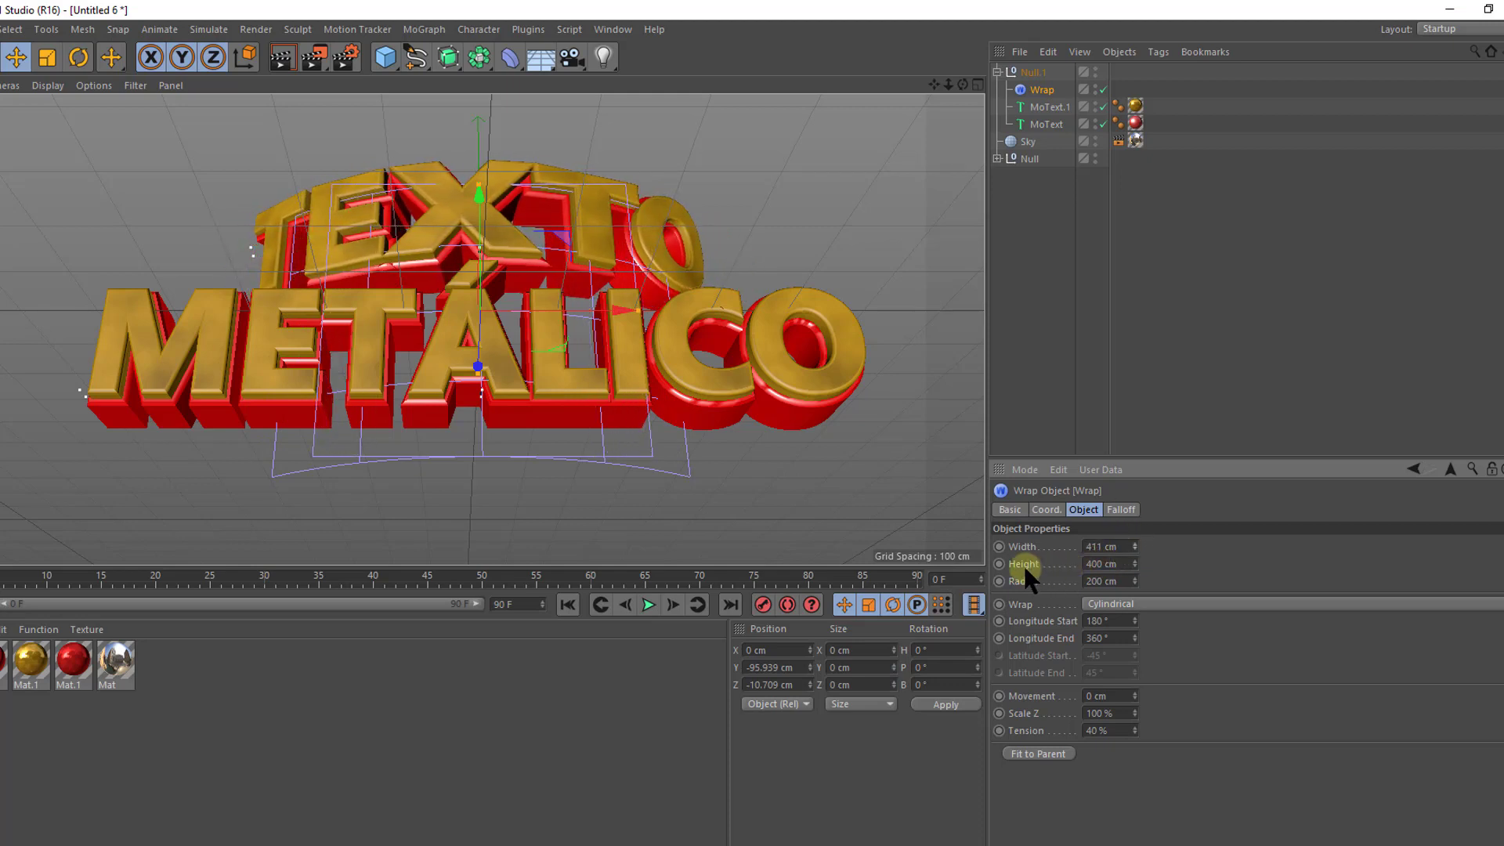
left_click_drag(1134, 563, 1134, 581)
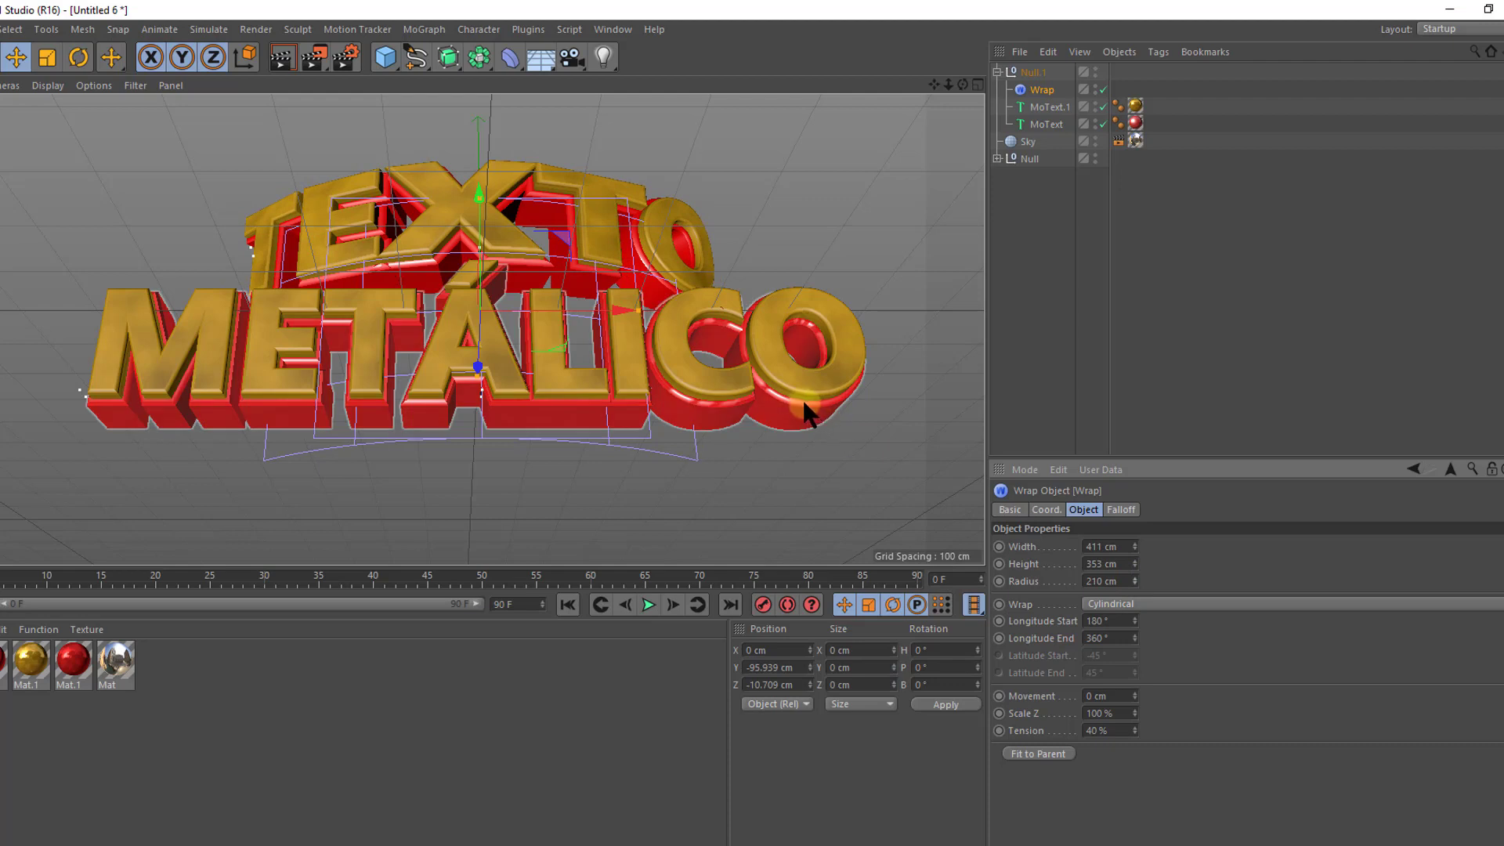
Step: Copy the Wrap deformer and drag the copy into the Null holding METÁLICO
left_click(1059, 91)
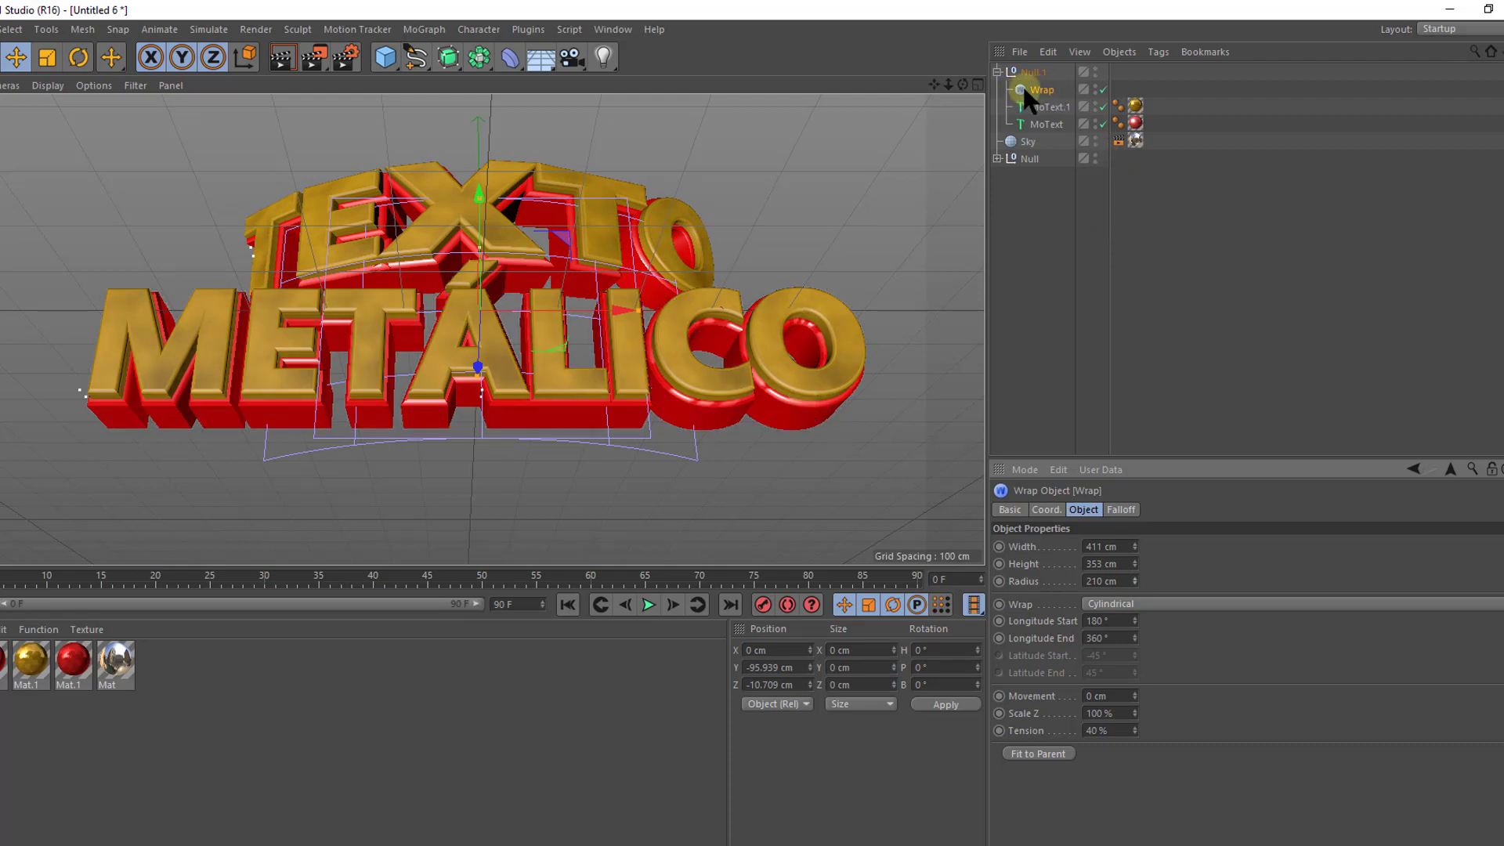
right_click(1038, 89)
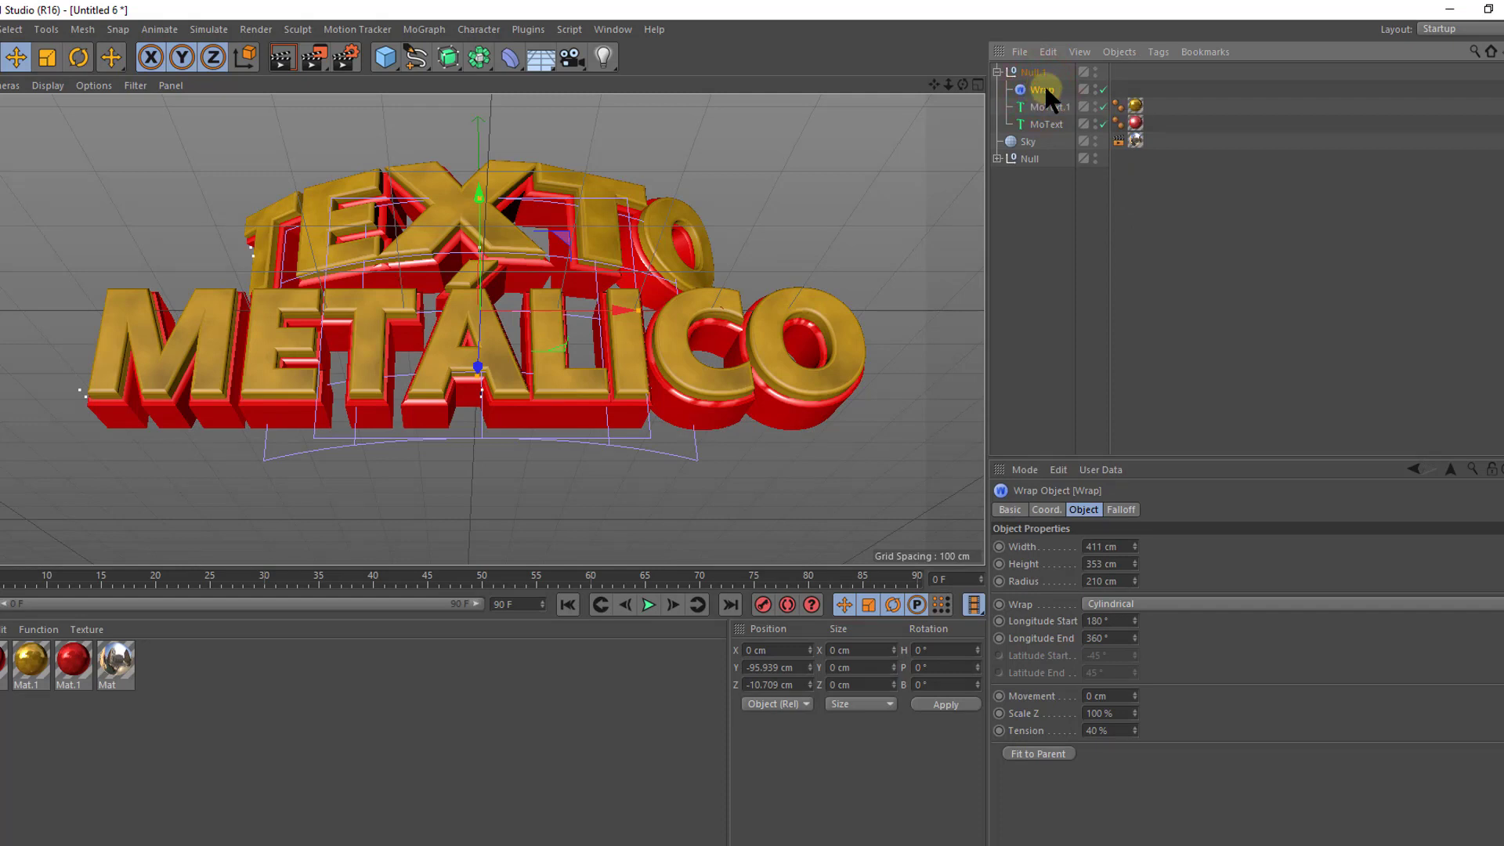
key("ctrl+v")
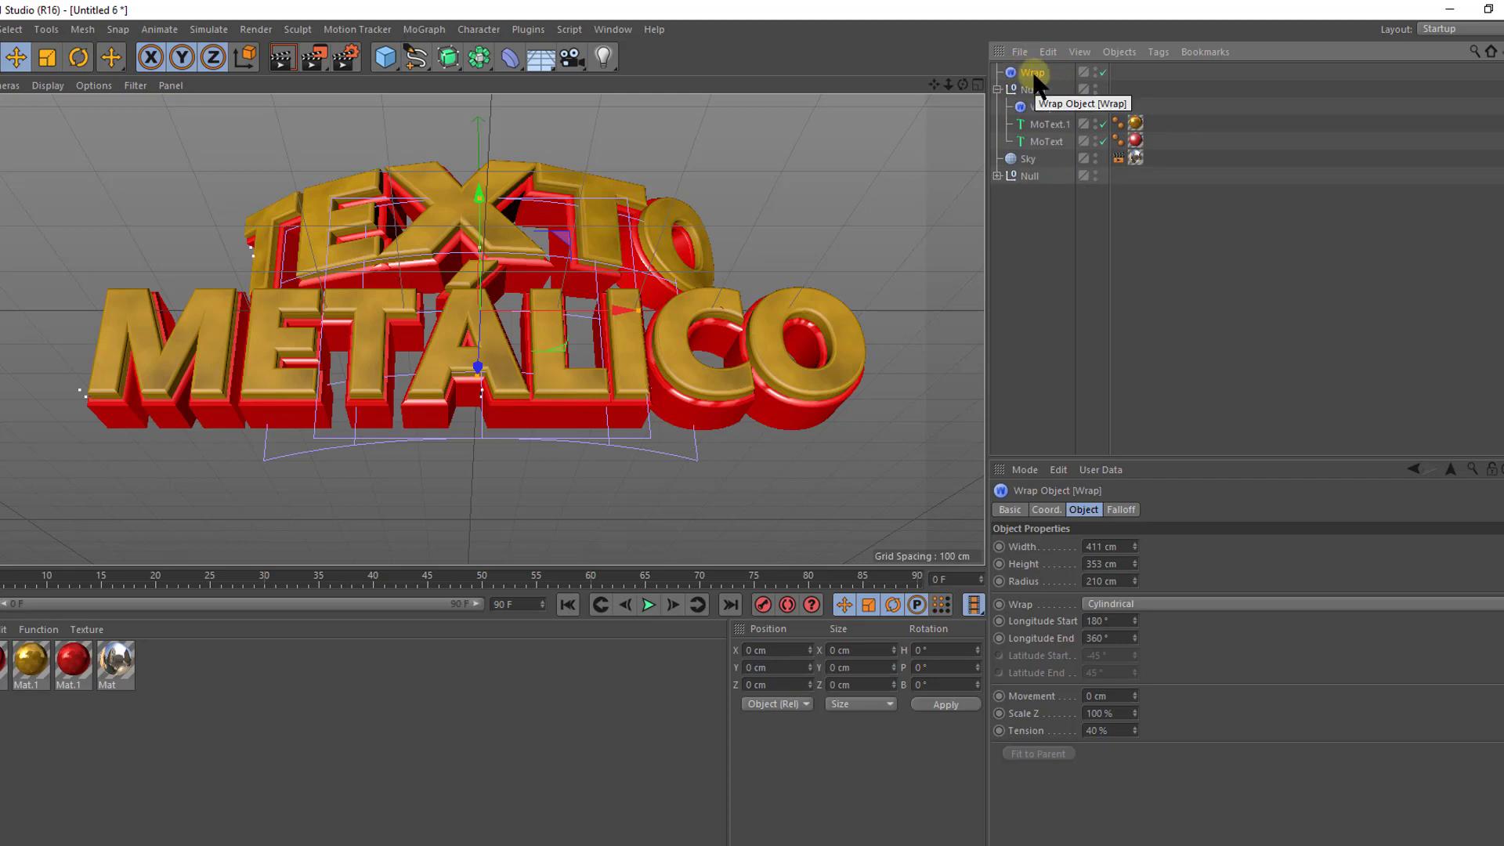
left_click(1033, 75)
left_click(997, 89)
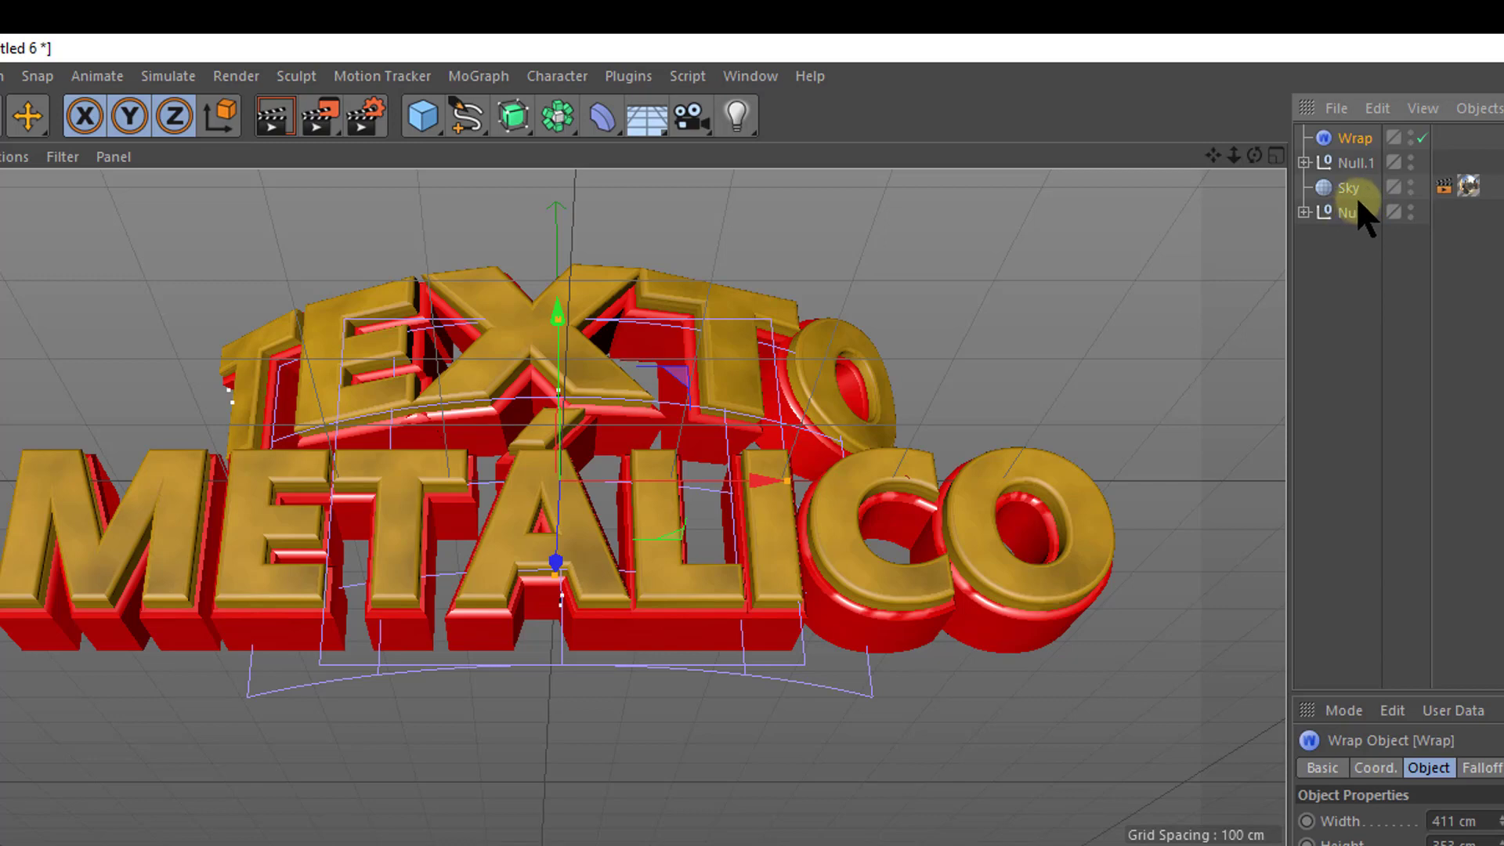
left_click_drag(1346, 137, 1341, 208)
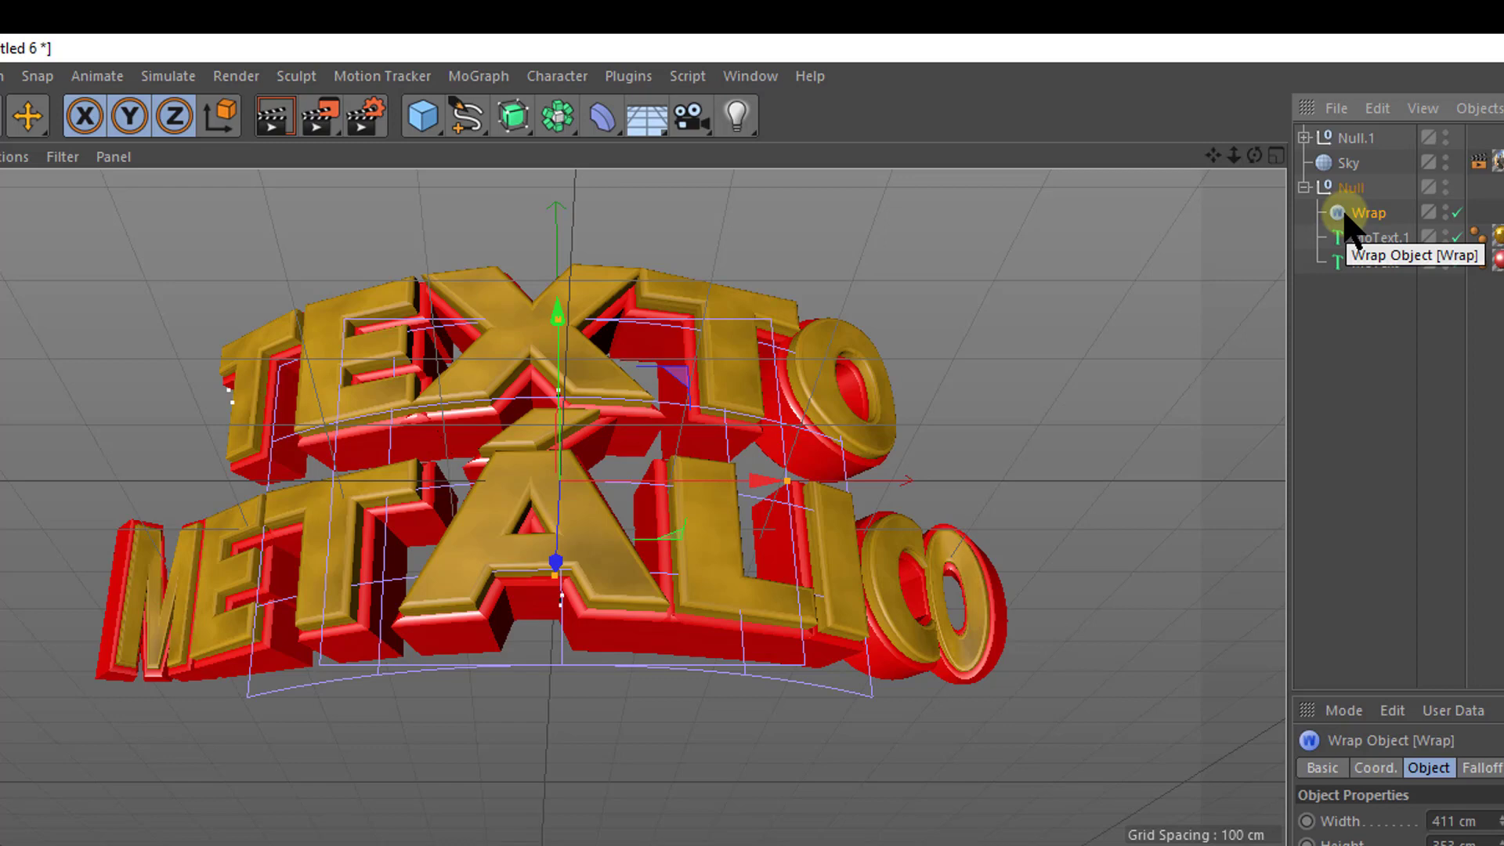
scroll(549, 477, "up", 3)
scroll(548, 478, "up", 3)
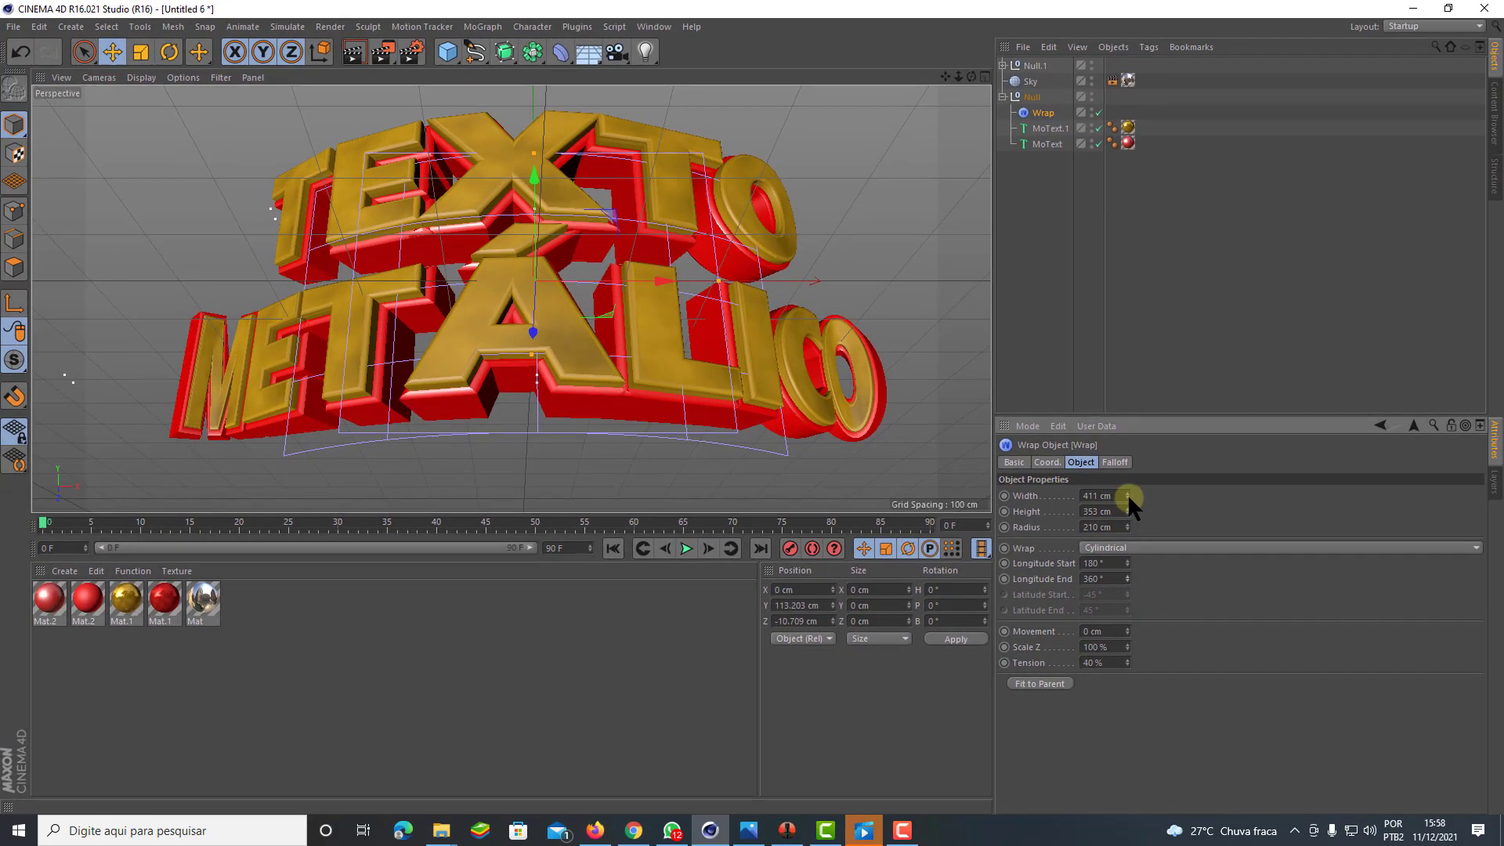
Step: Give METÁLICO's Wrap deformer an 800 cm width and a 300 cm radius
left_click_drag(1126, 494, 1129, 498)
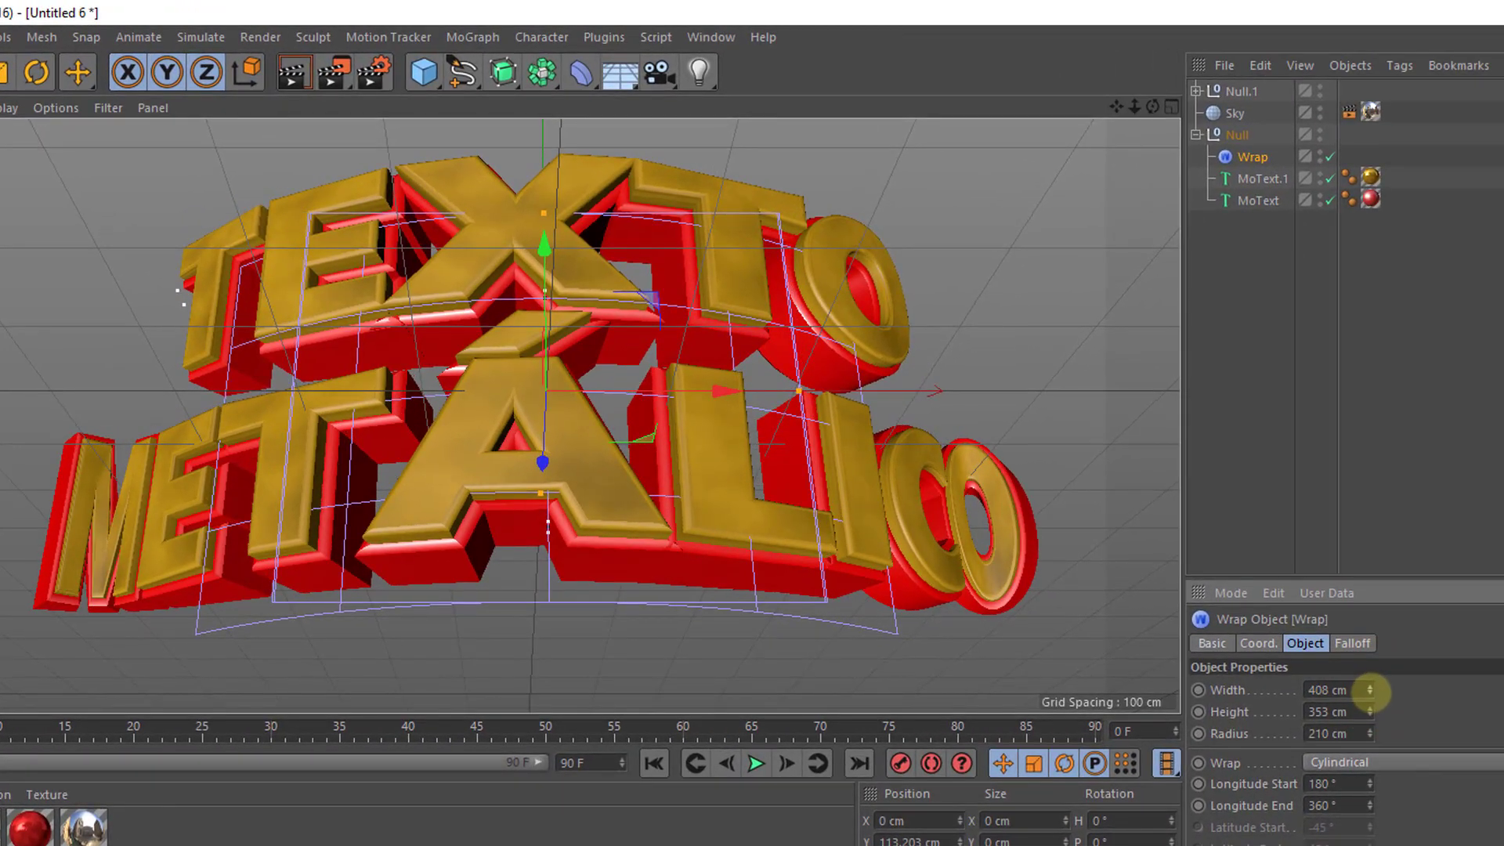
left_click_drag(1369, 691, 1369, 684)
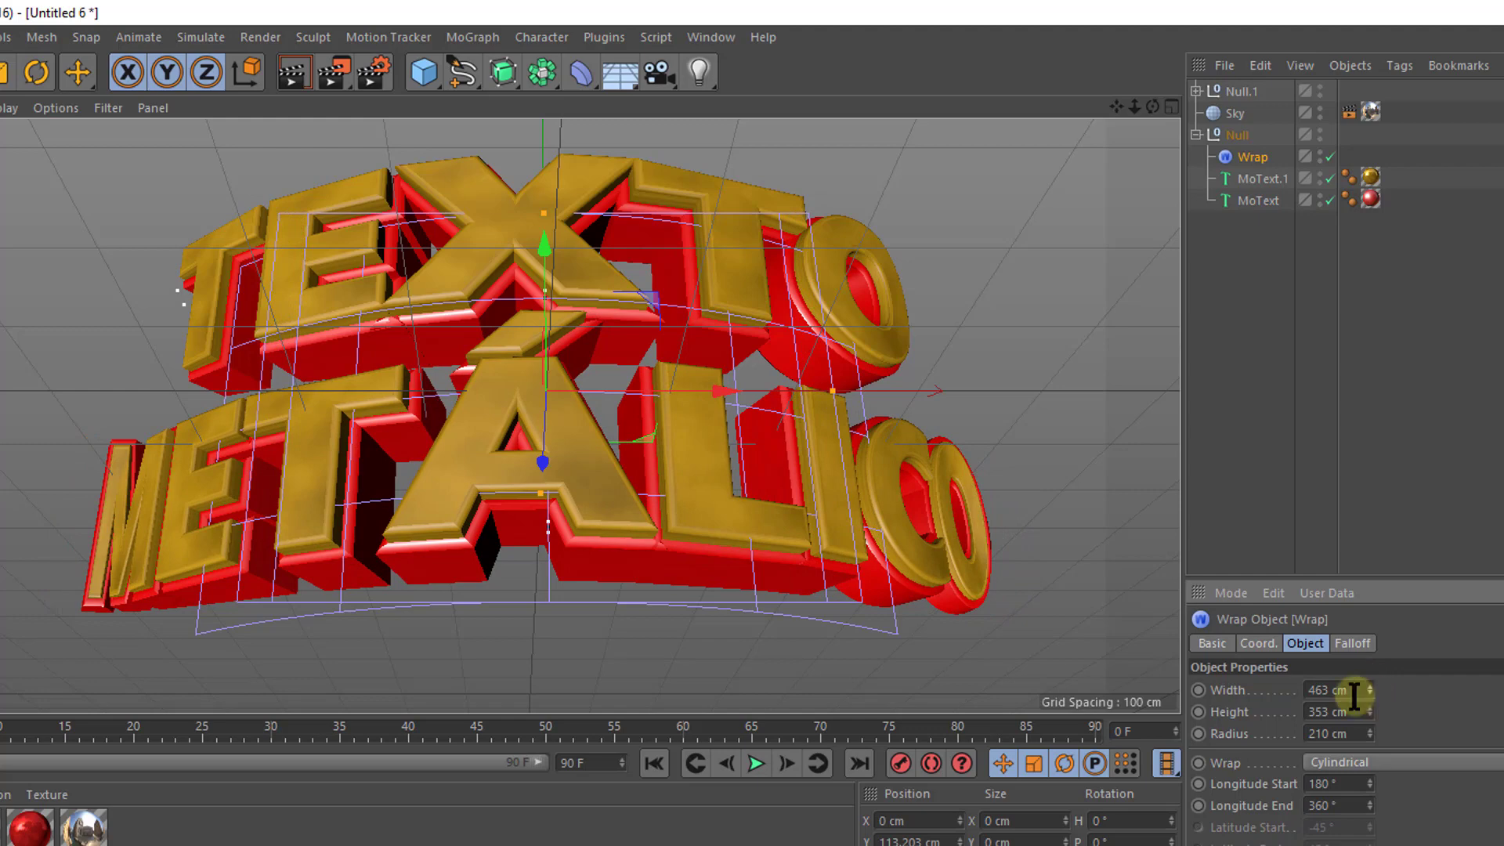
left_click_drag(1369, 689, 1369, 688)
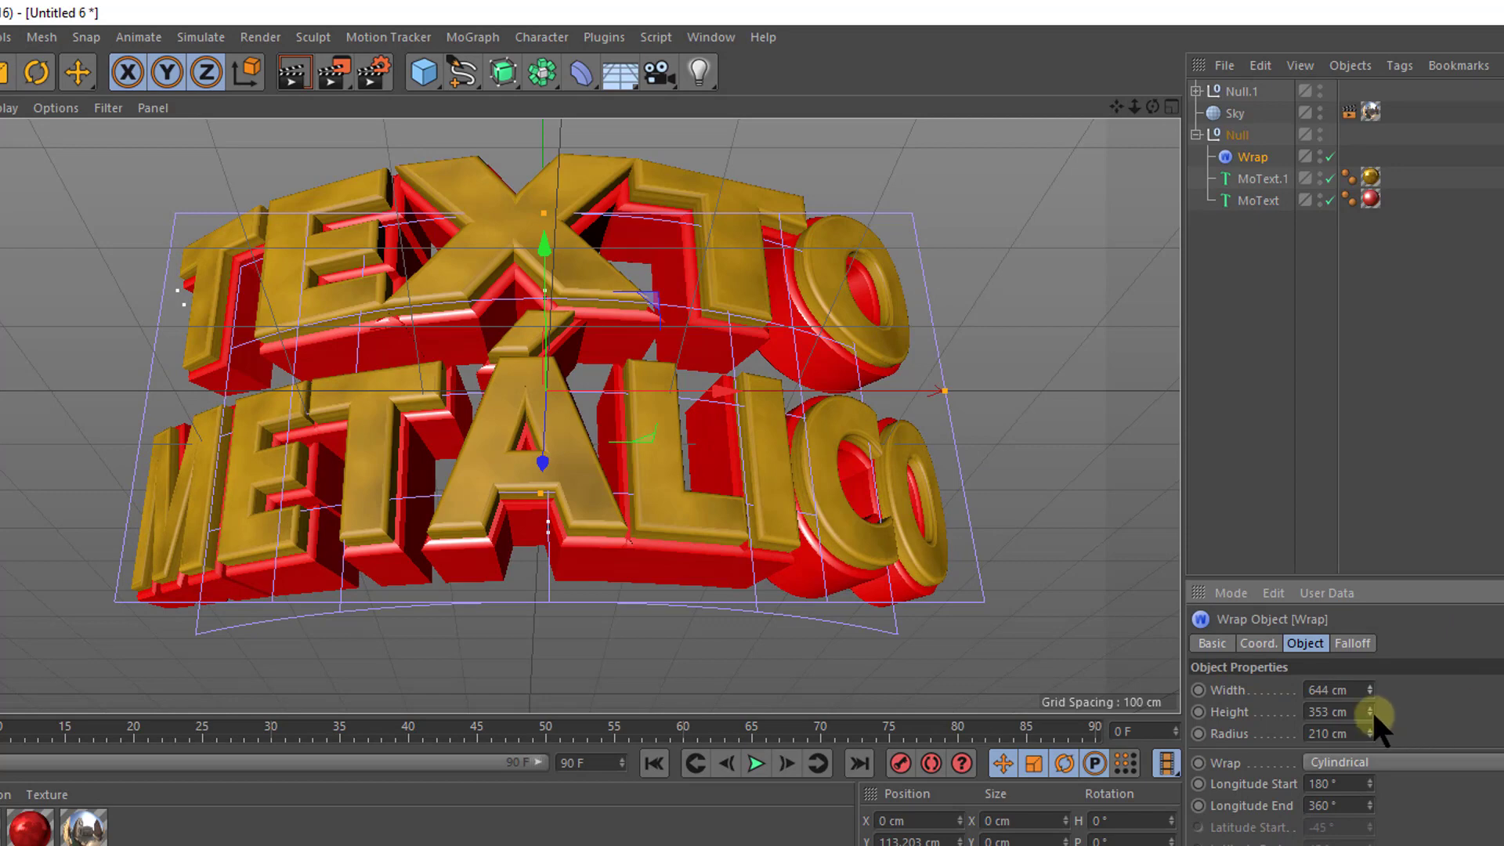
left_click_drag(1369, 728, 1369, 730)
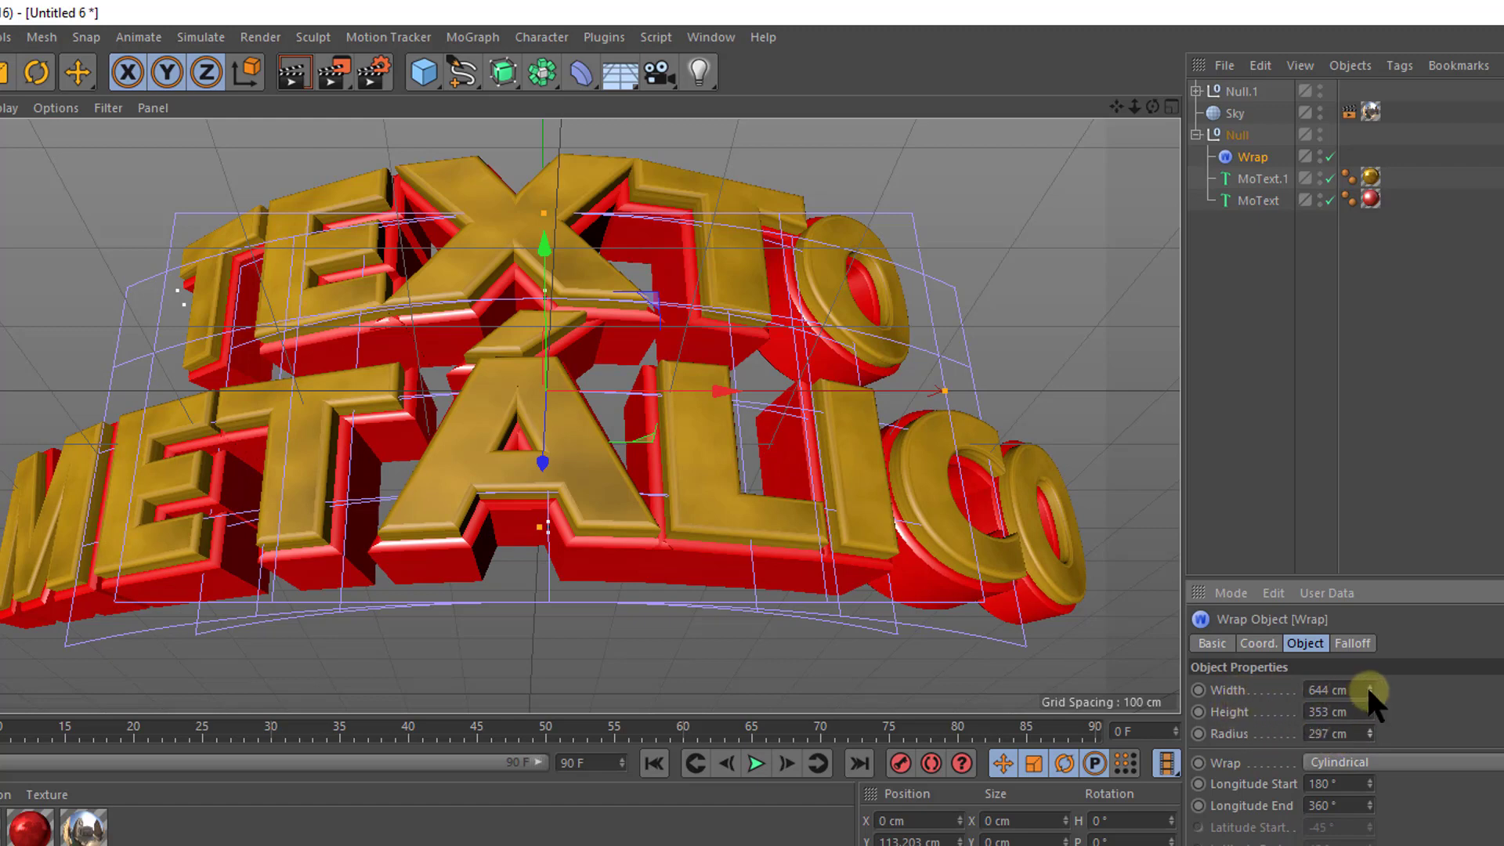
left_click_drag(1368, 689, 1369, 689)
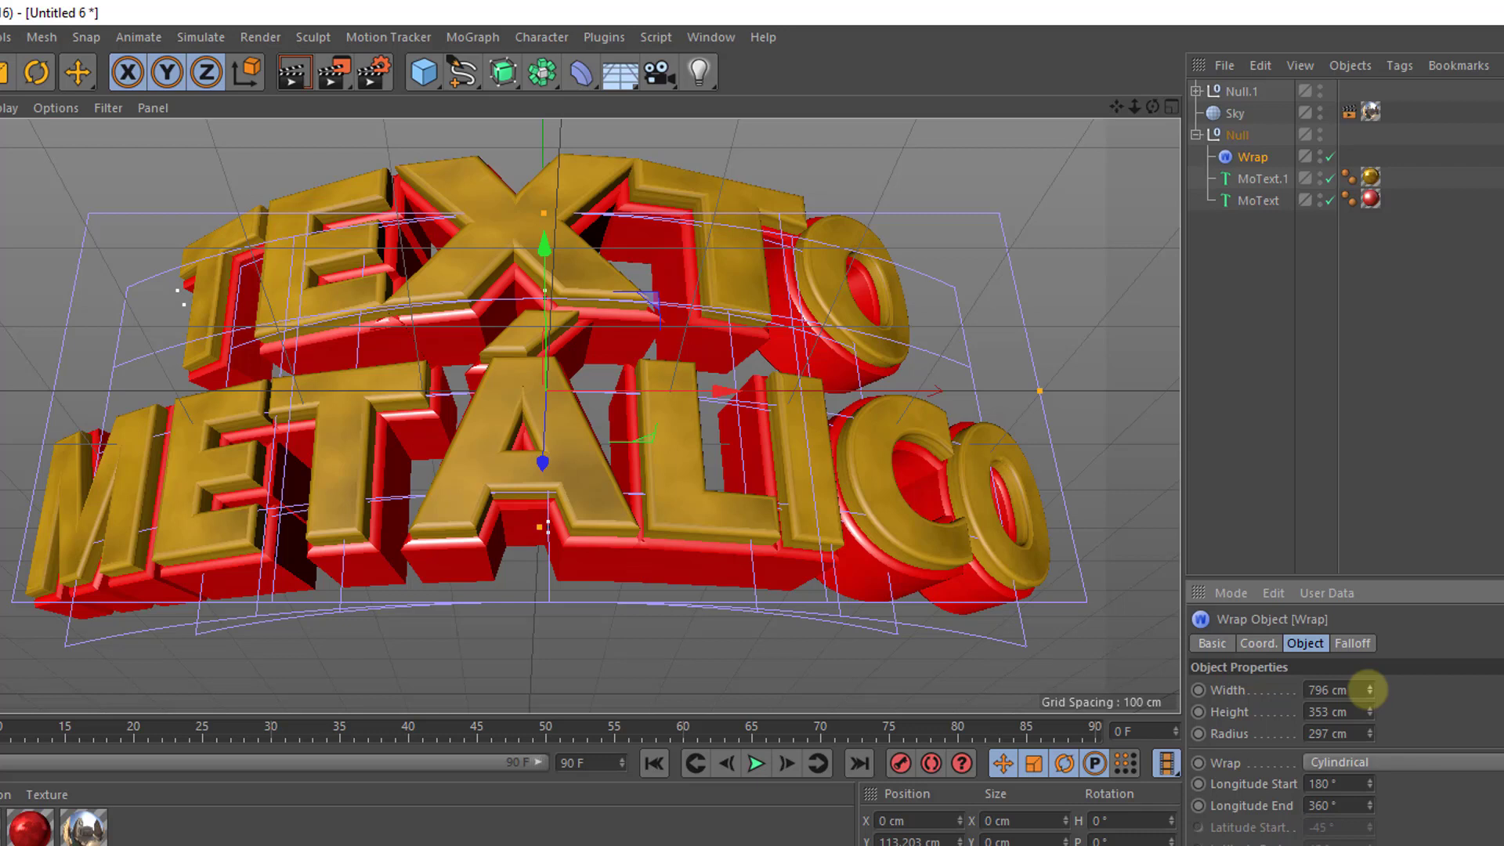
left_click_drag(1369, 689, 1368, 688)
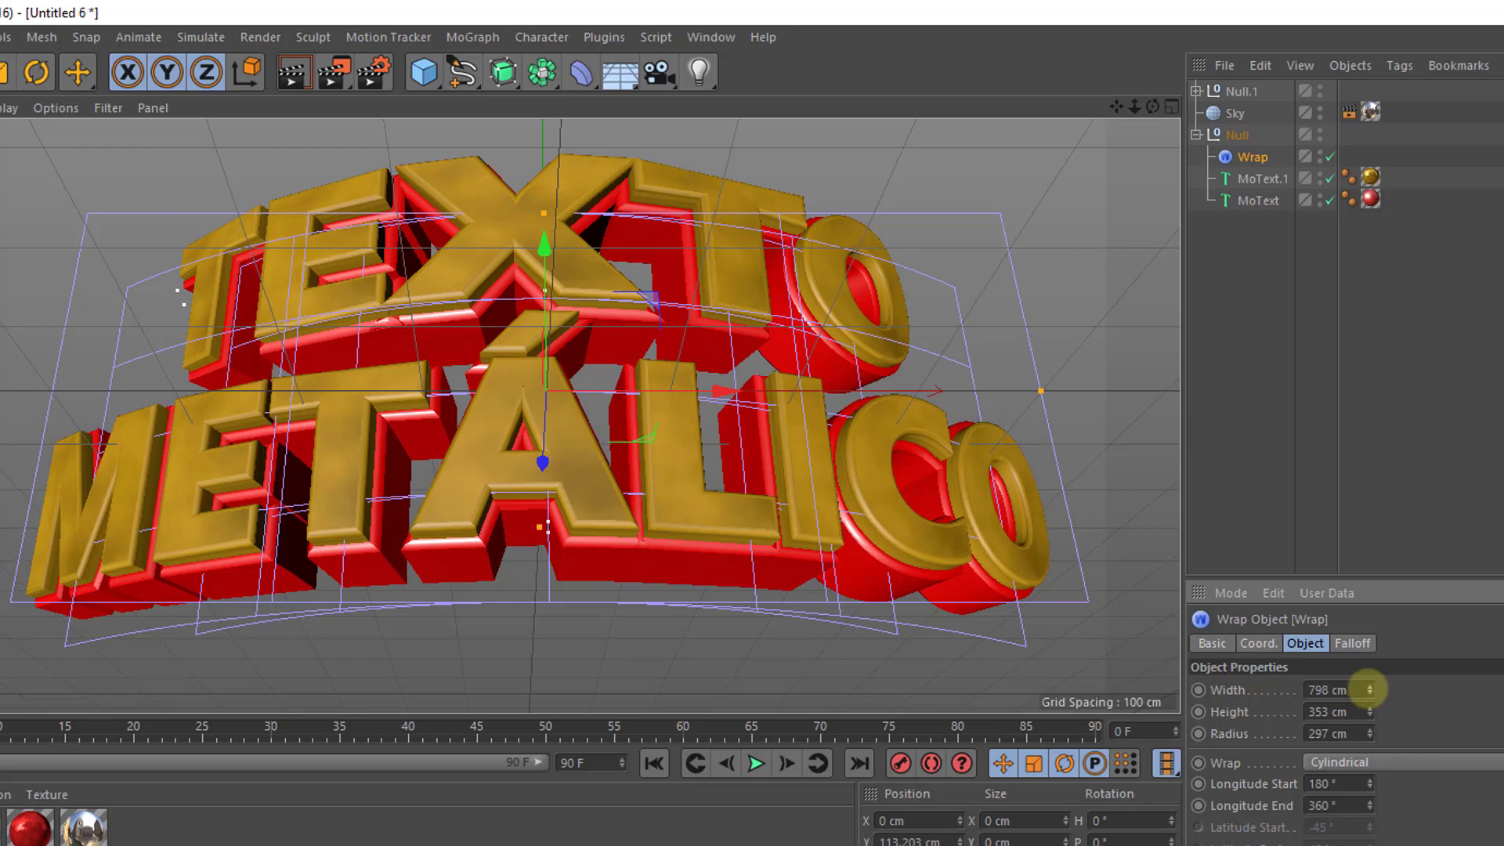
double_click(1331, 689)
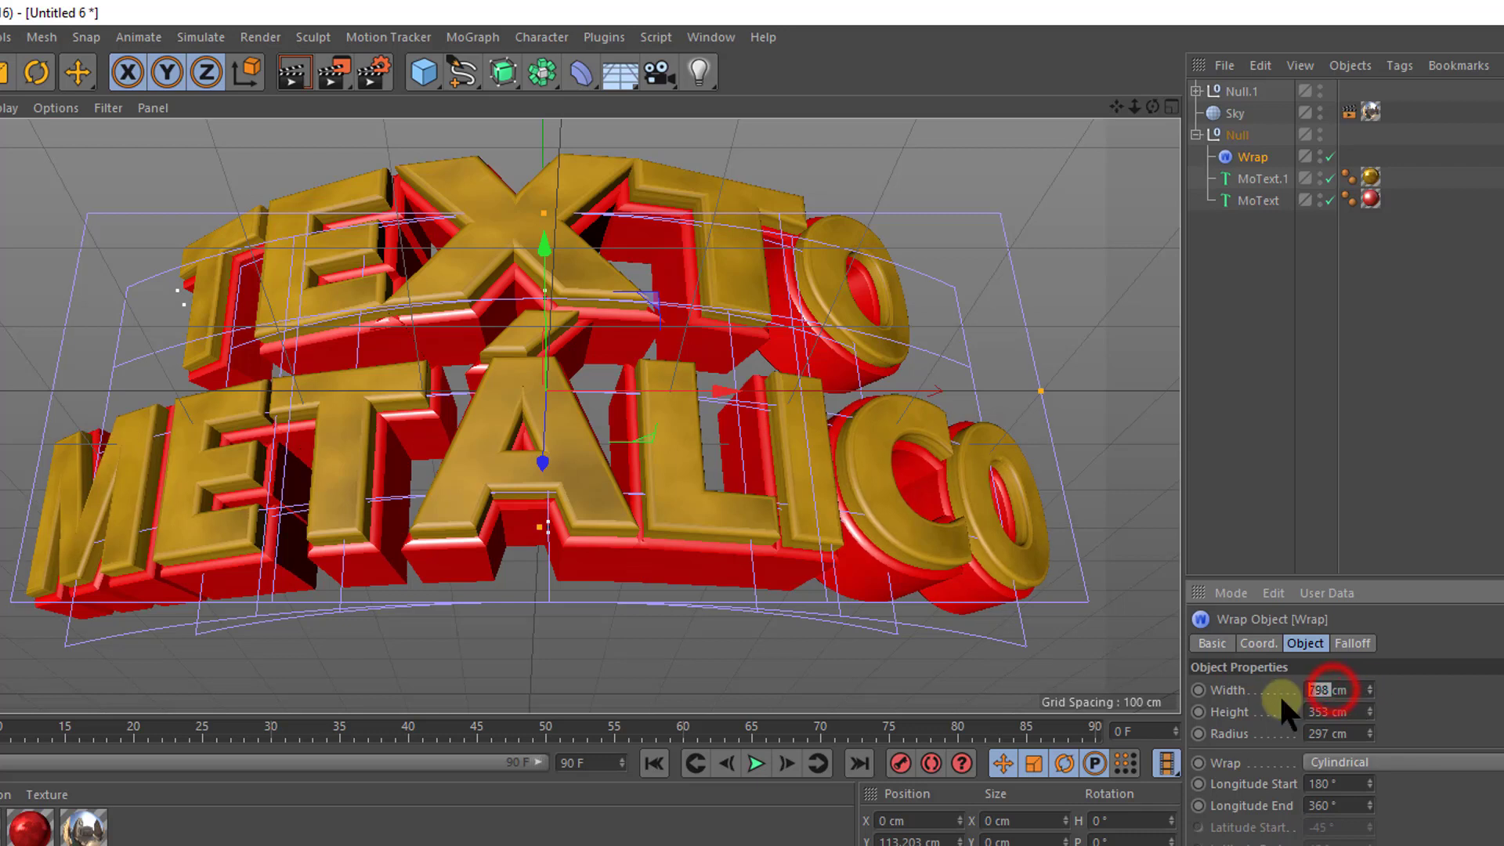
type("800")
left_click(1329, 731)
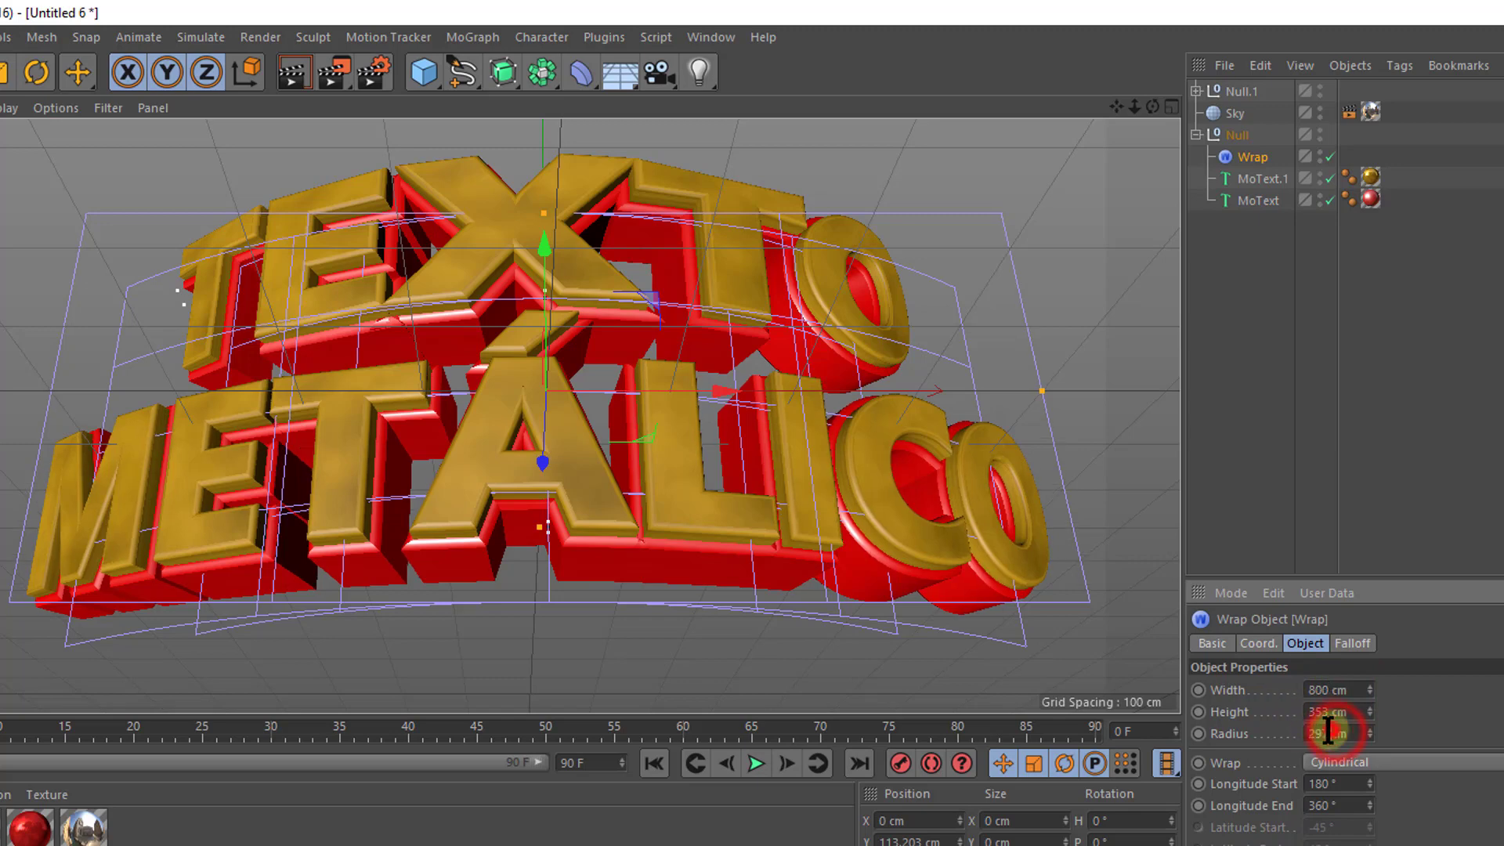
type("300")
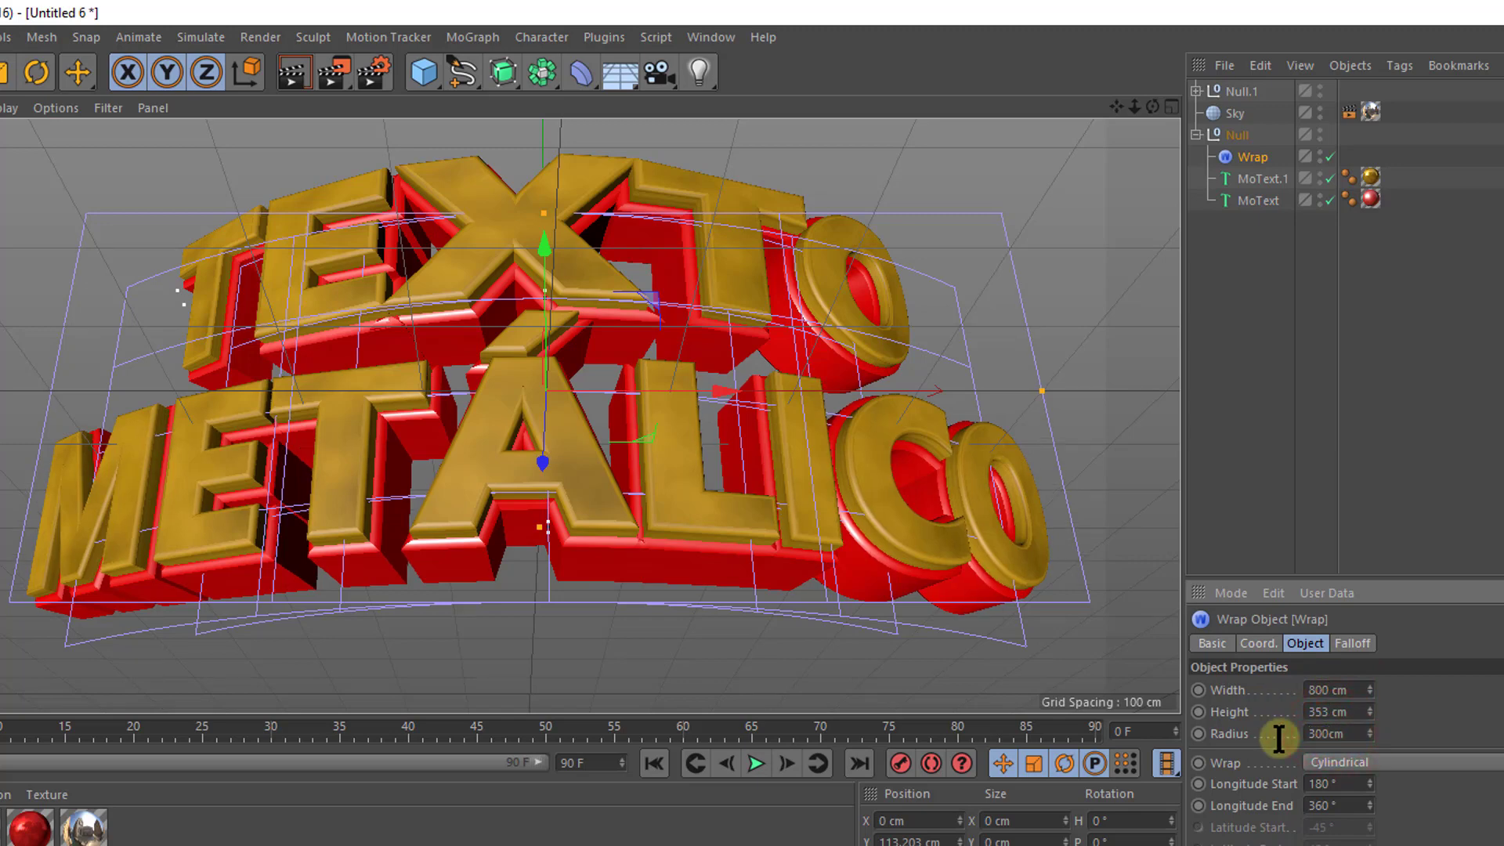
left_click(1344, 692)
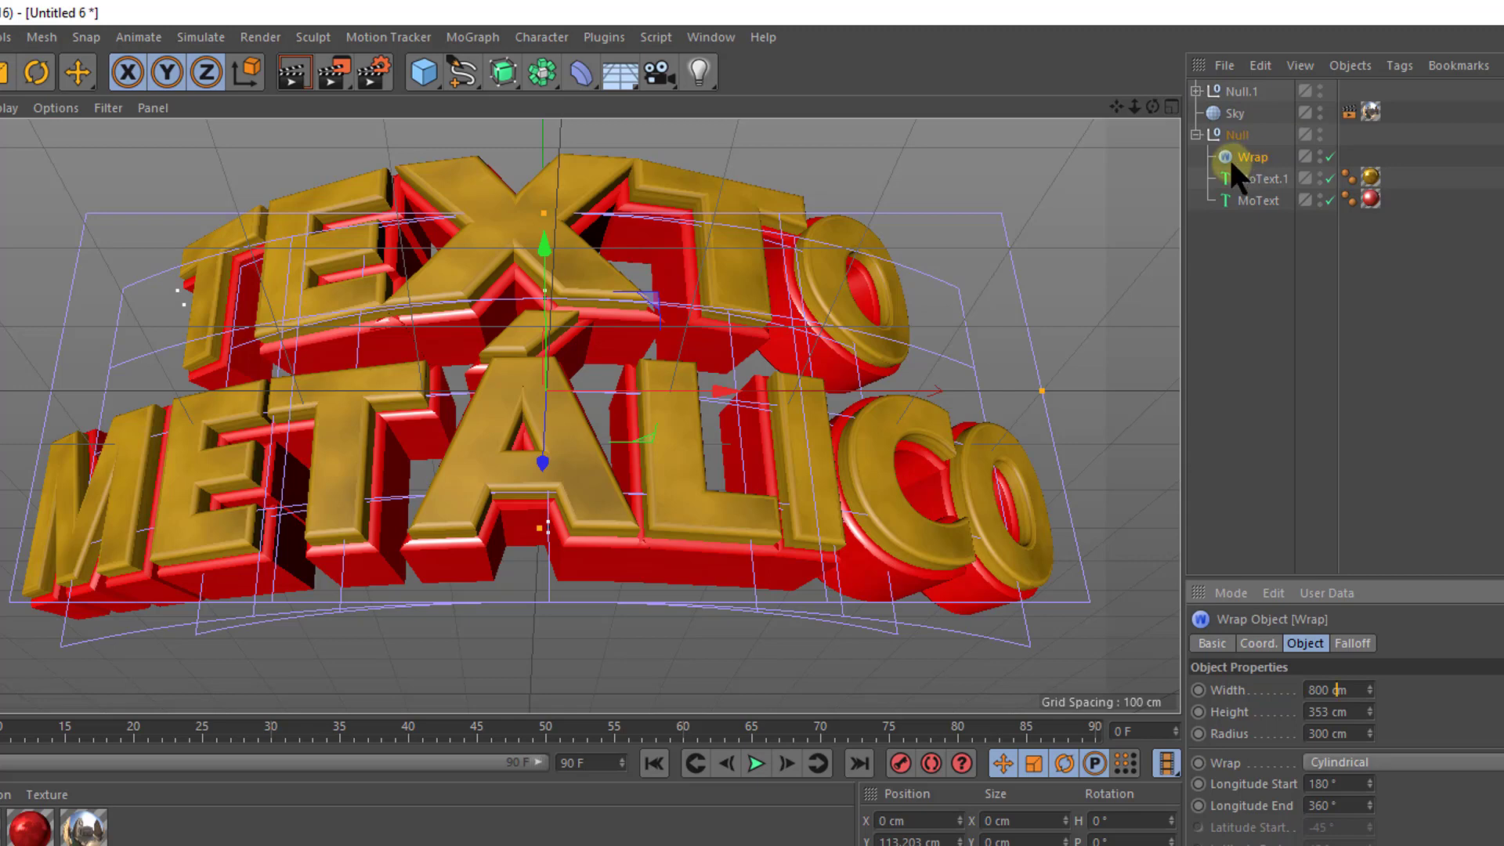
Step: Select the Wrap inside Null.1 and set its radius to 300 cm
left_click(1251, 158)
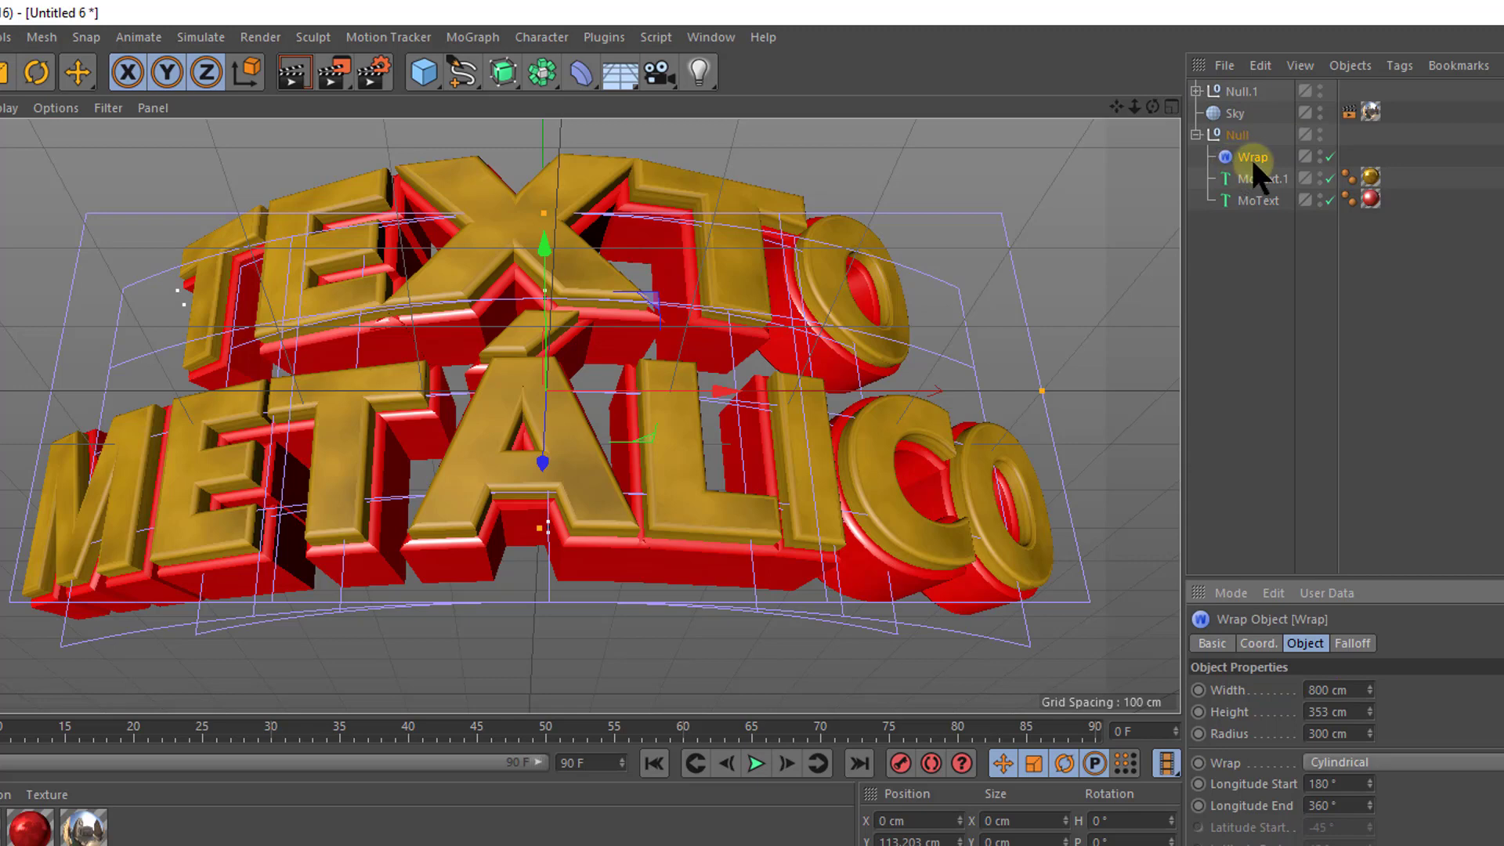
left_click(1196, 135)
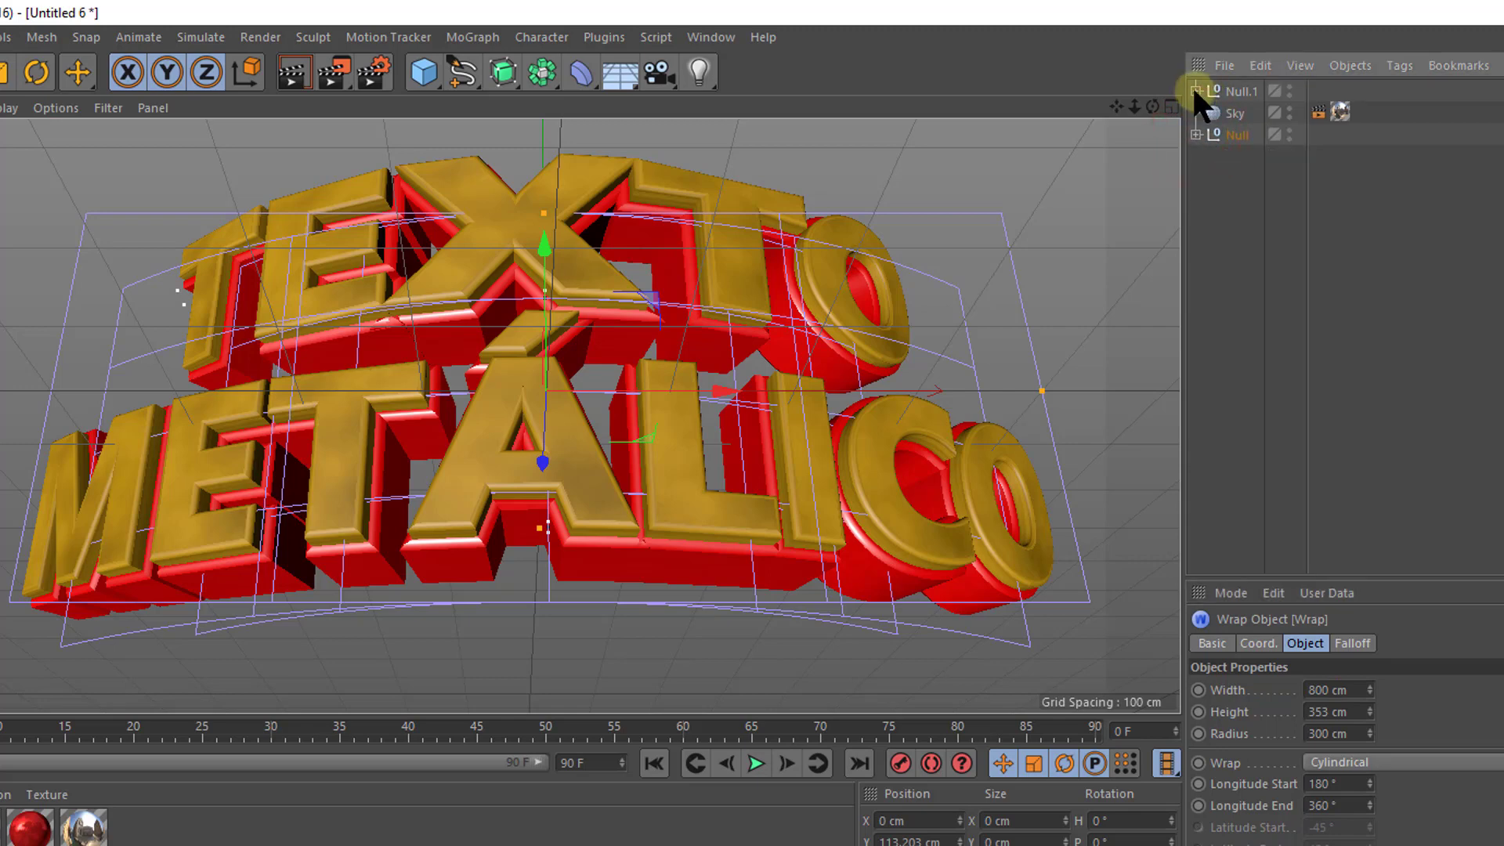
left_click(1196, 91)
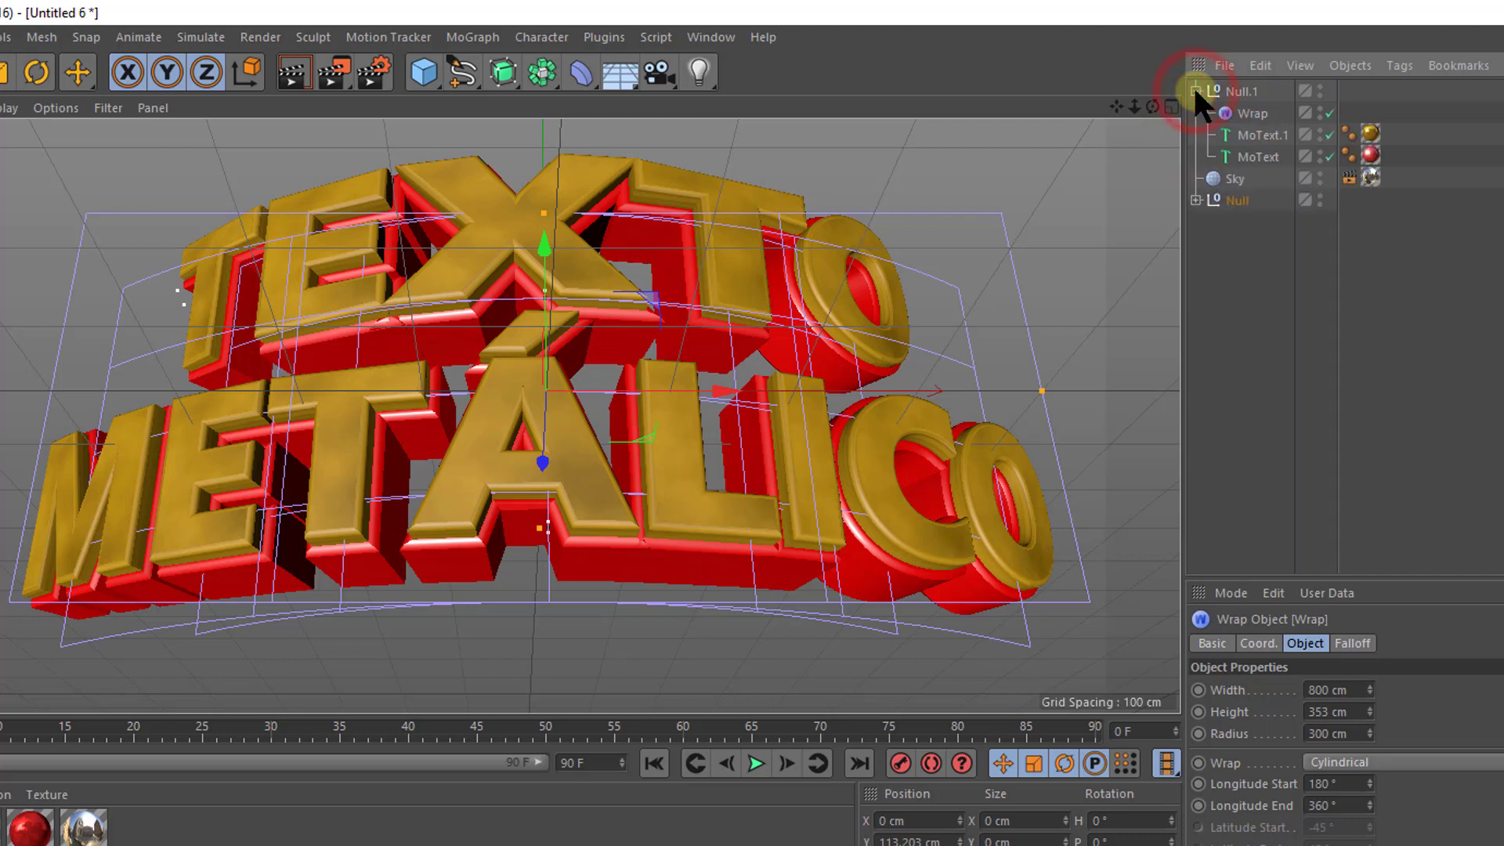
left_click(1252, 105)
left_click(1344, 735)
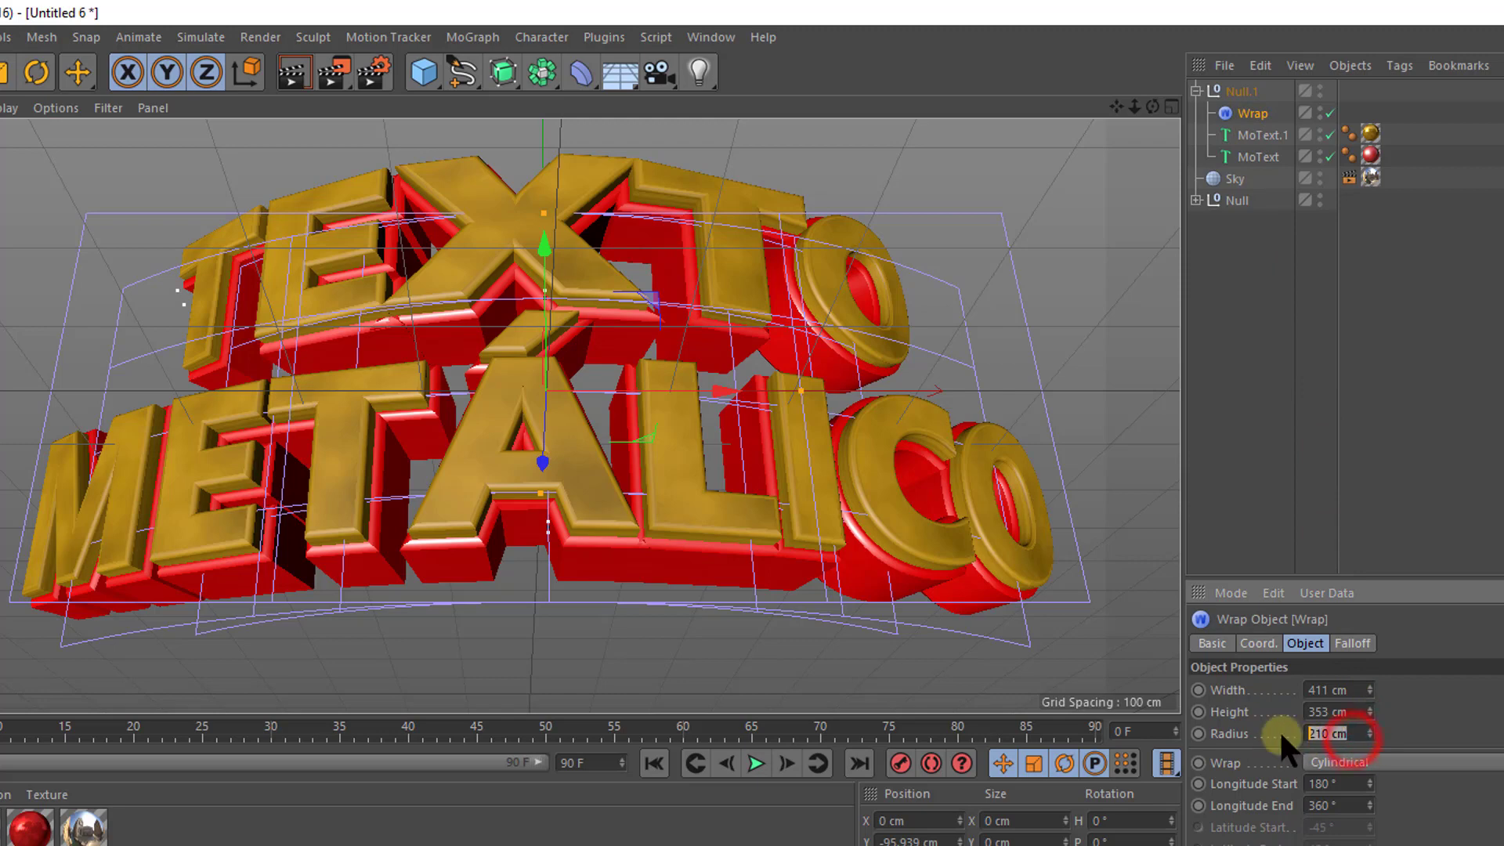
type("300")
left_click(1354, 694)
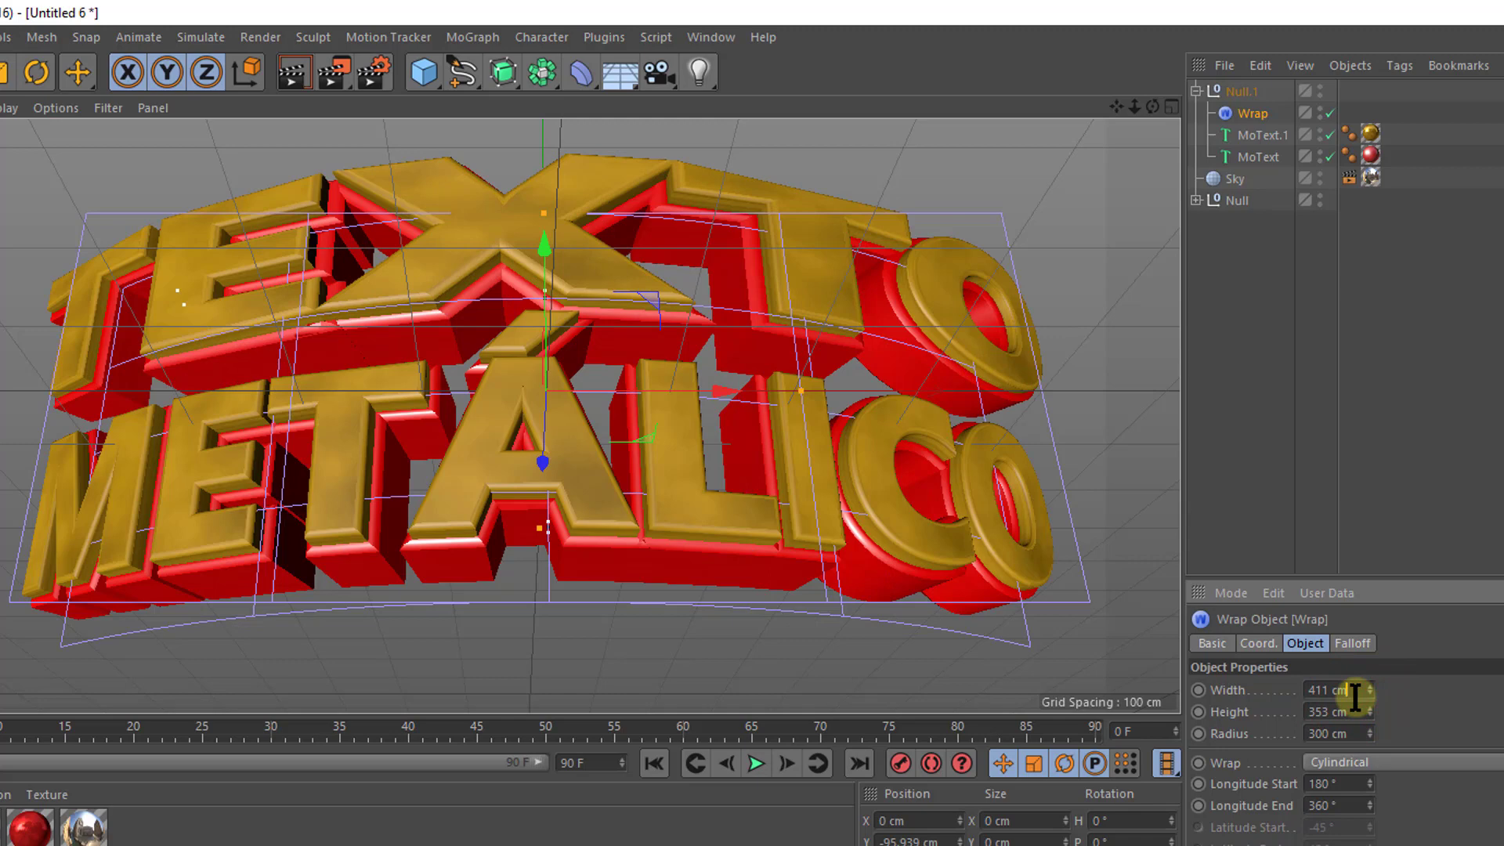
Step: Set the Null.1 Wrap's width to 800 cm
left_click_drag(1370, 690, 1361, 684)
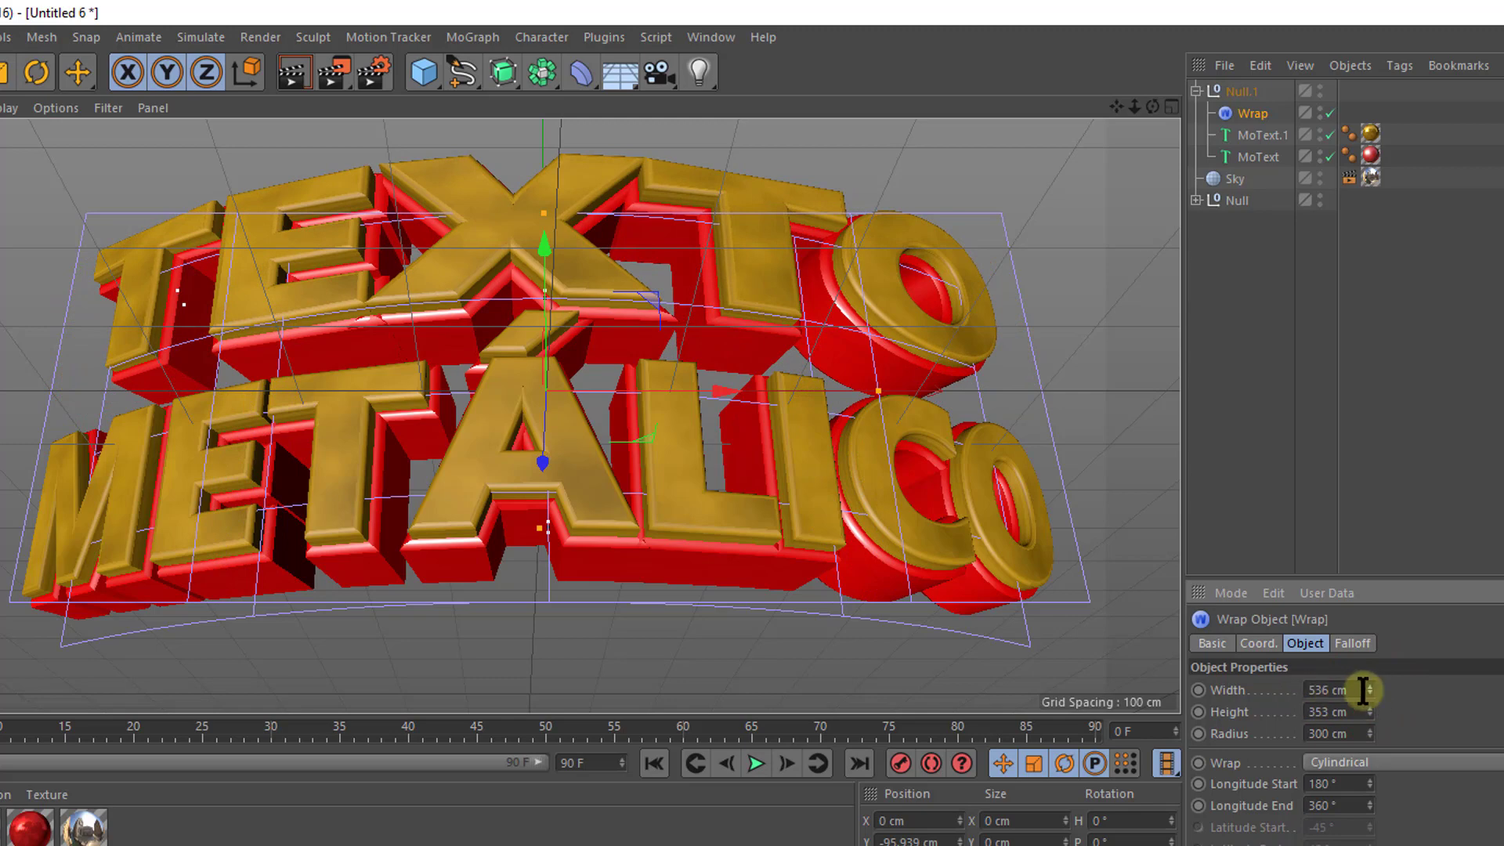
left_click_drag(1369, 690, 1370, 689)
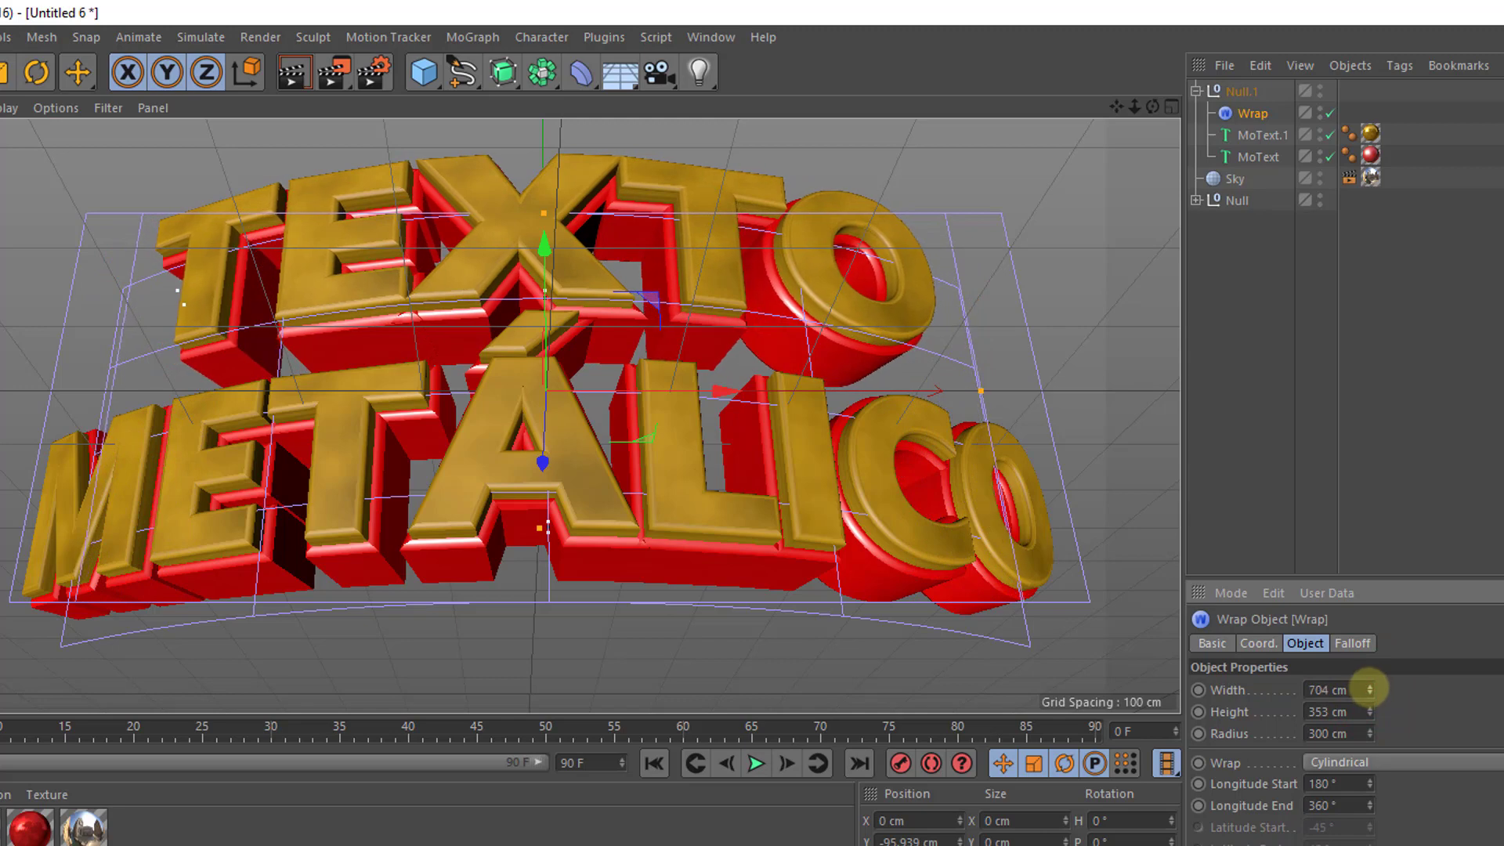
left_click_drag(1369, 689, 1367, 709)
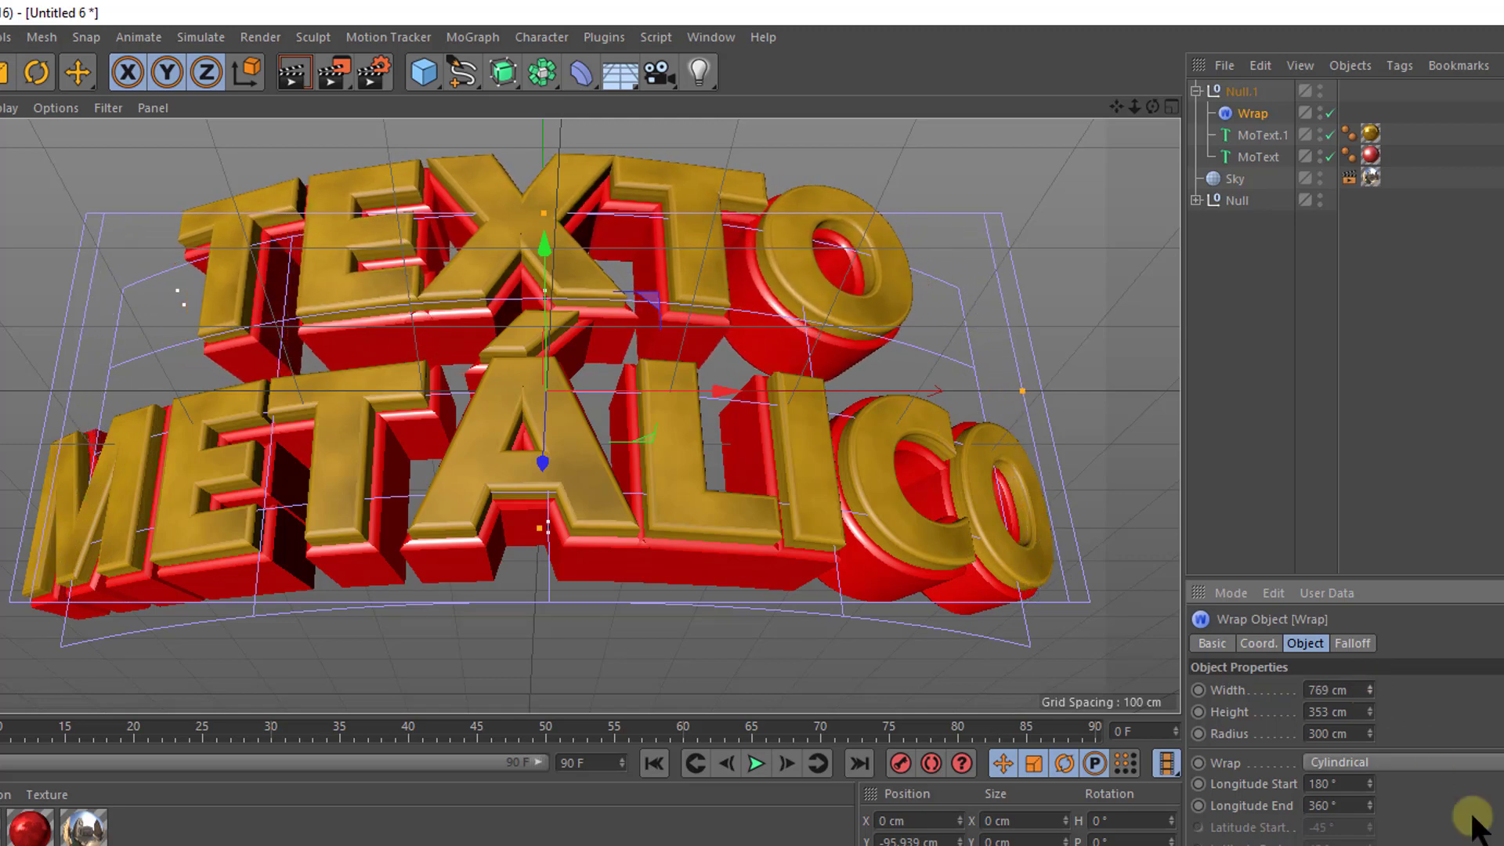
double_click(1327, 690)
type("8")
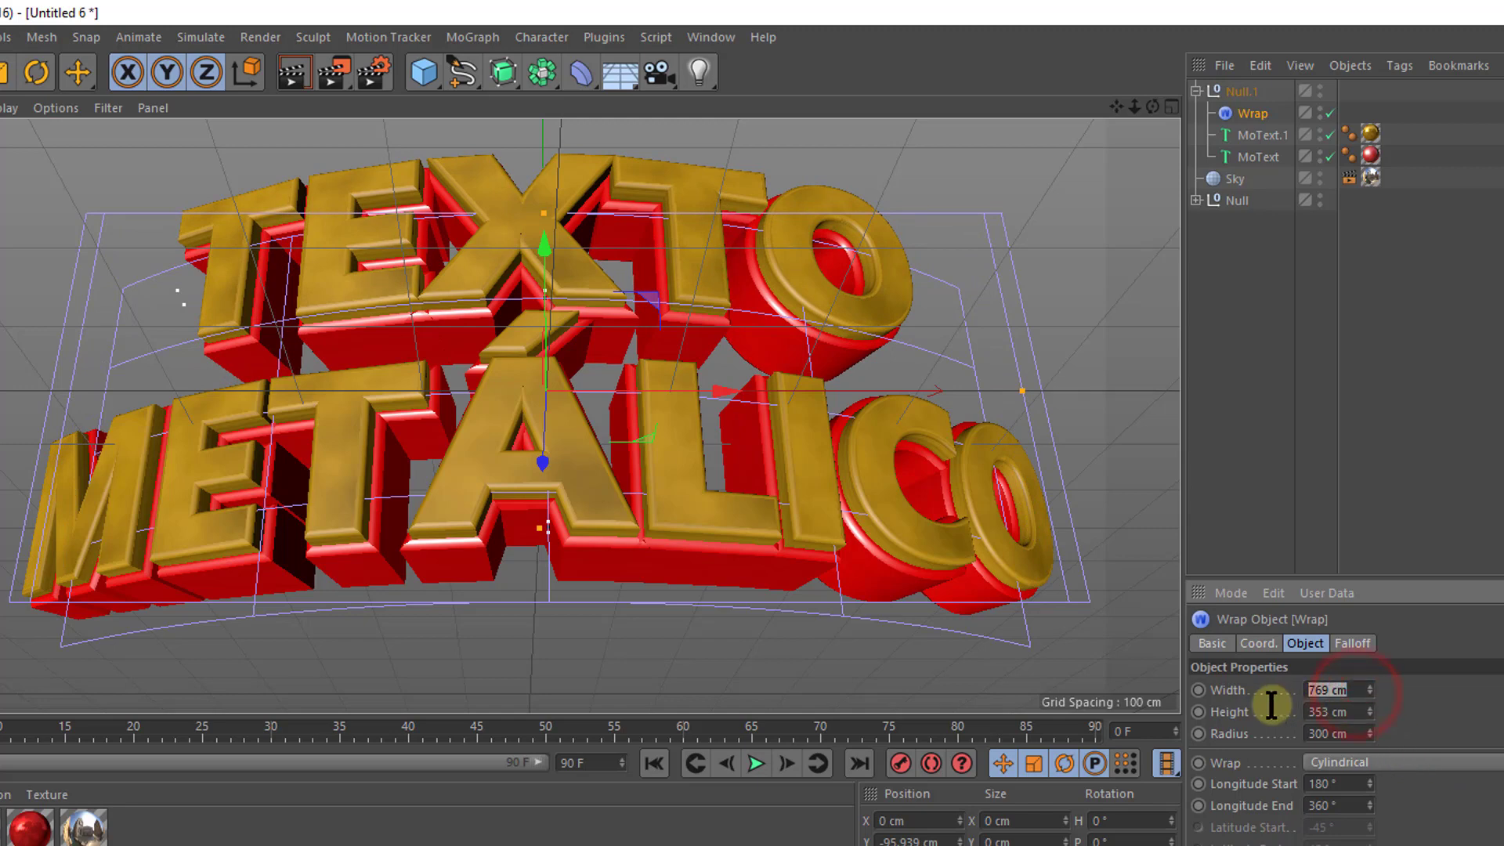
type("00")
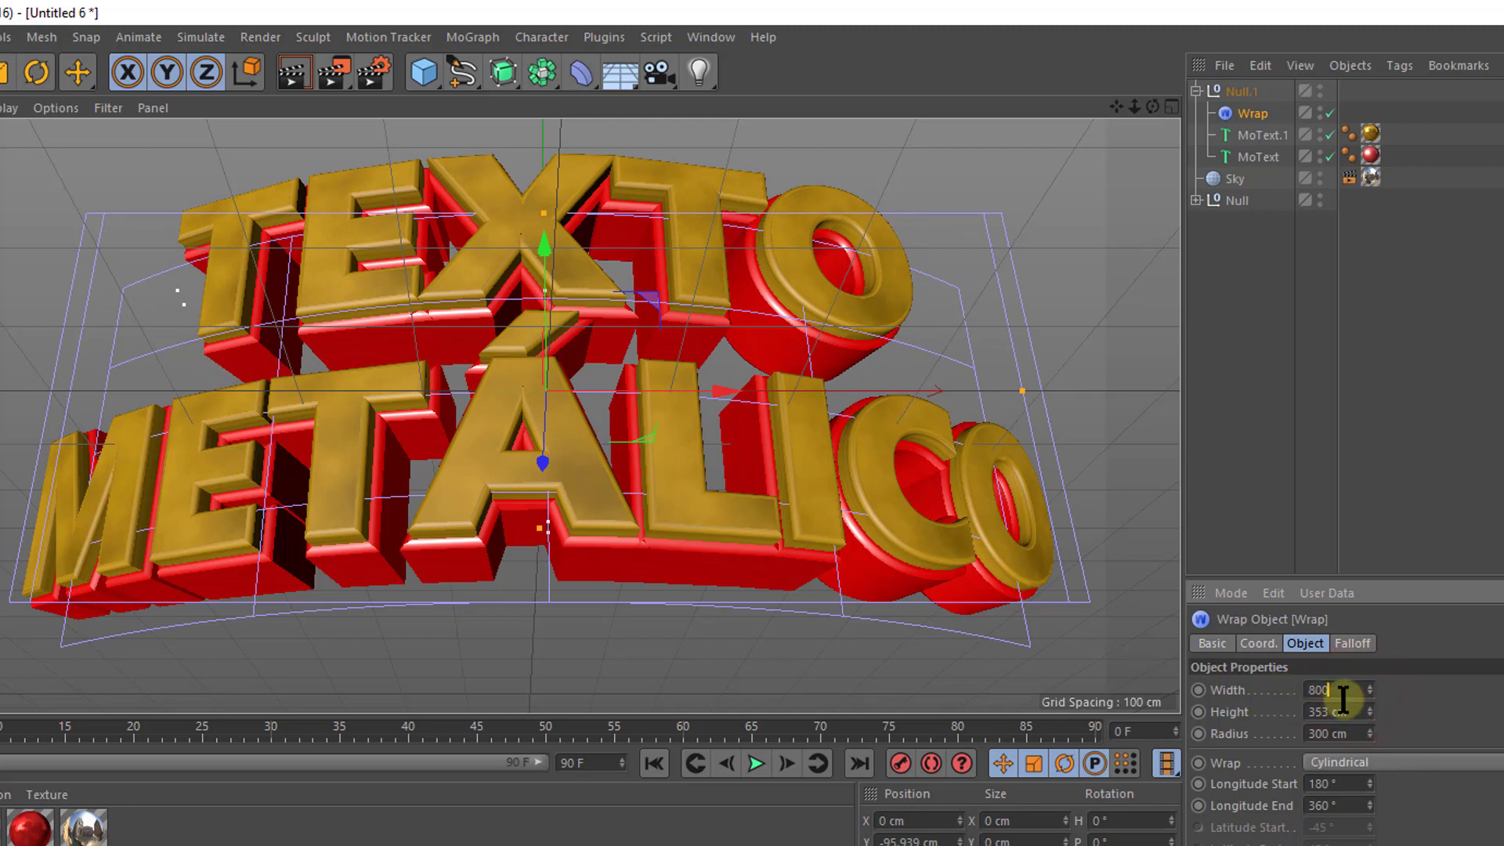
key("Return")
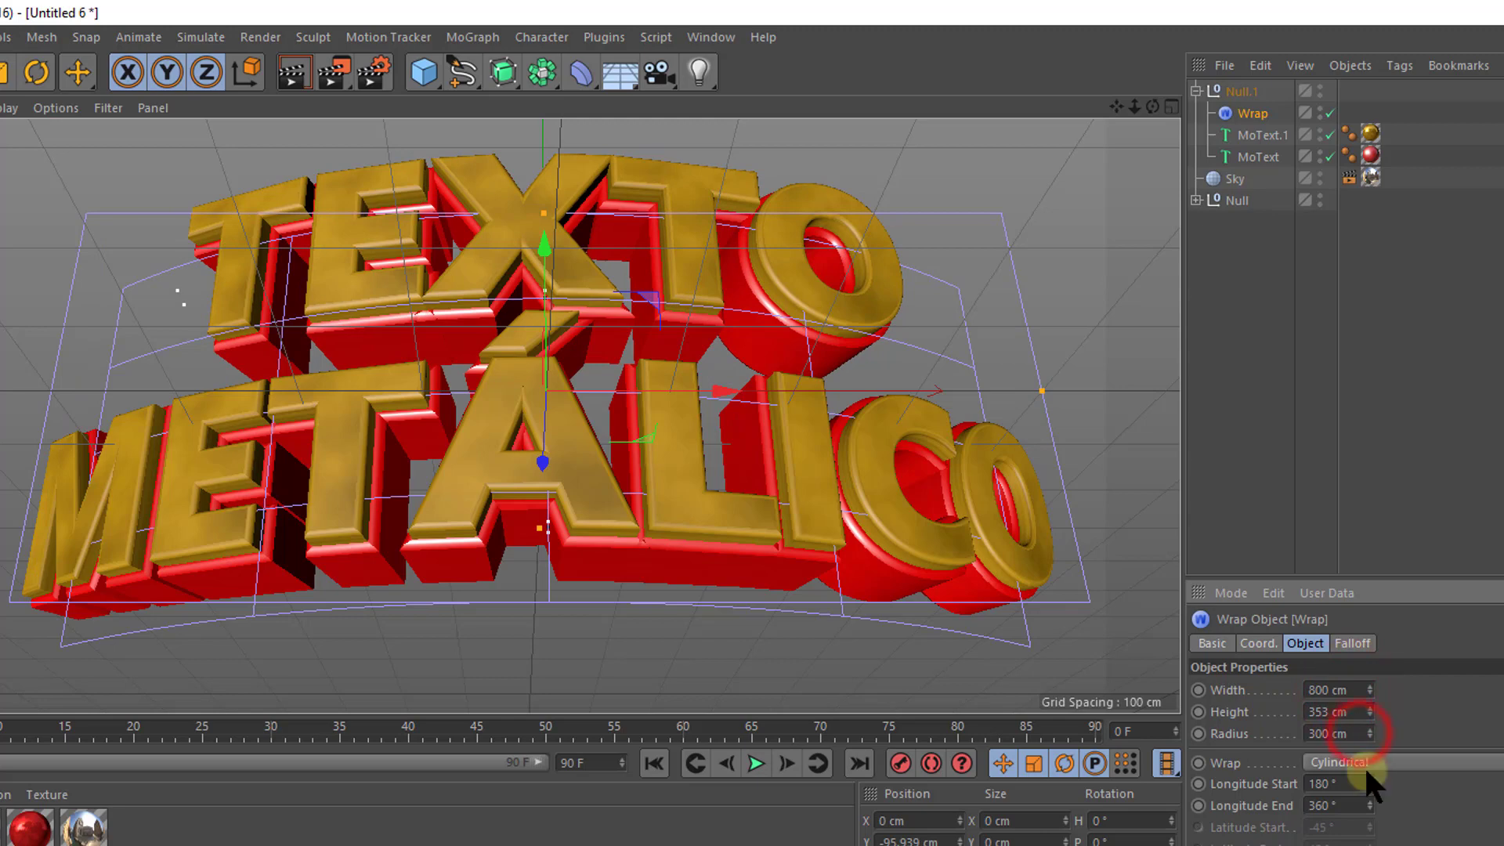
left_click(707, 622)
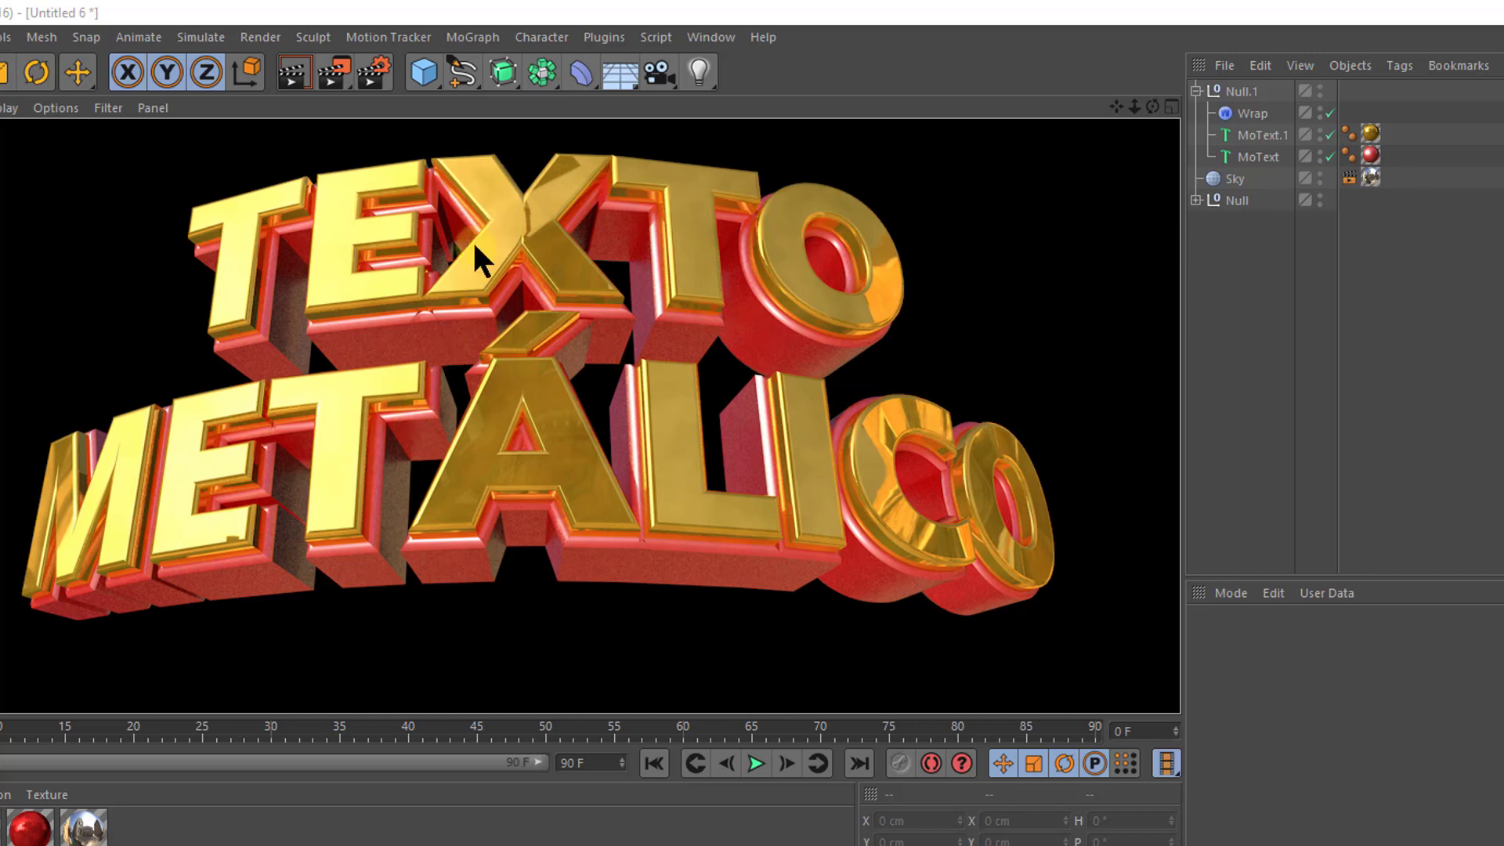
Step: Move Sky to the top of the hierarchy above Null.1 and Null, then select Null.1's Wrap
left_click(1250, 114)
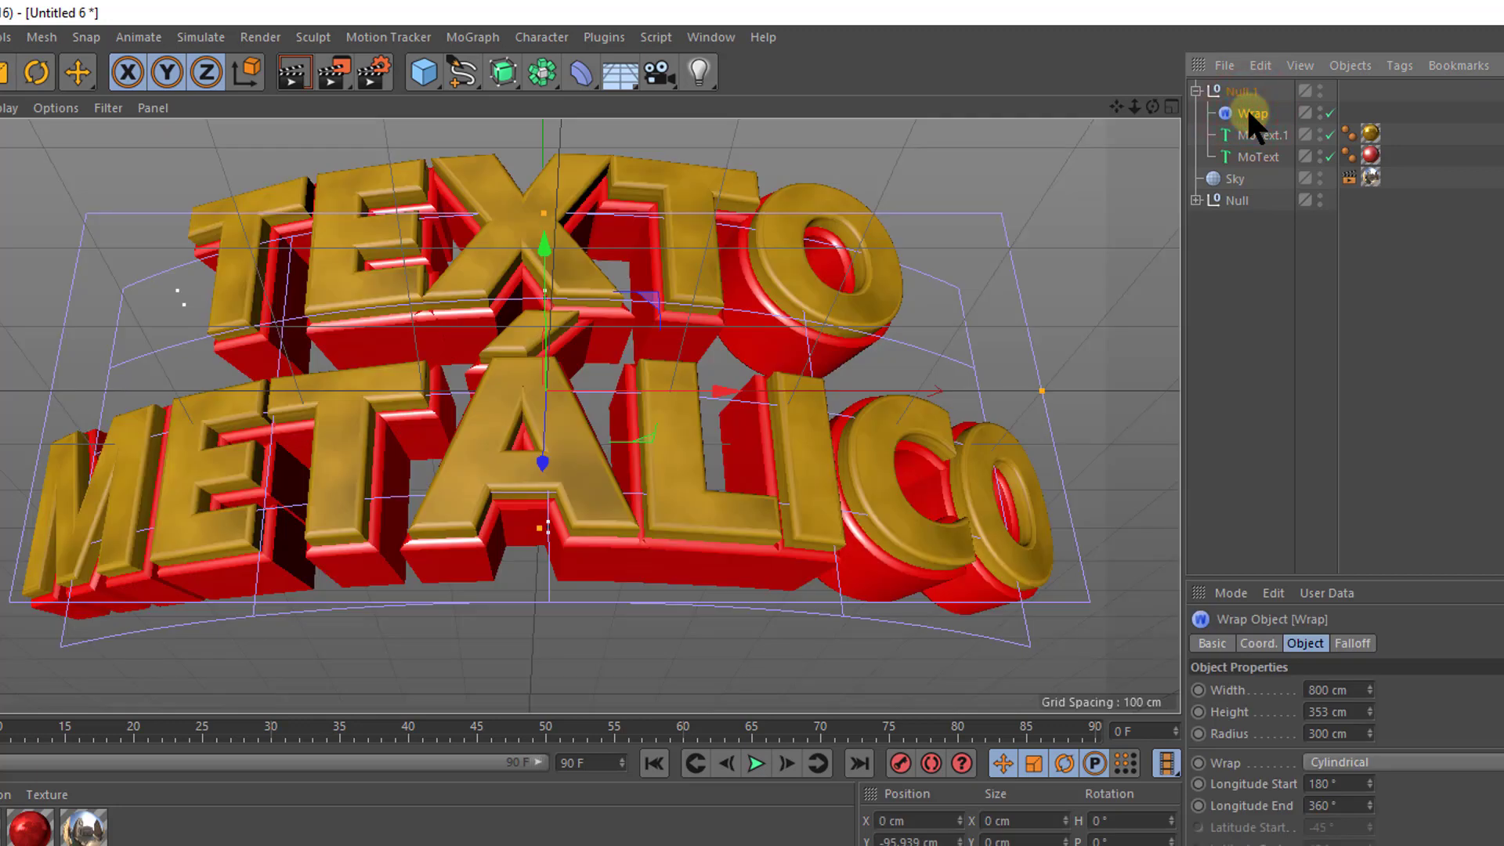
left_click(1196, 91)
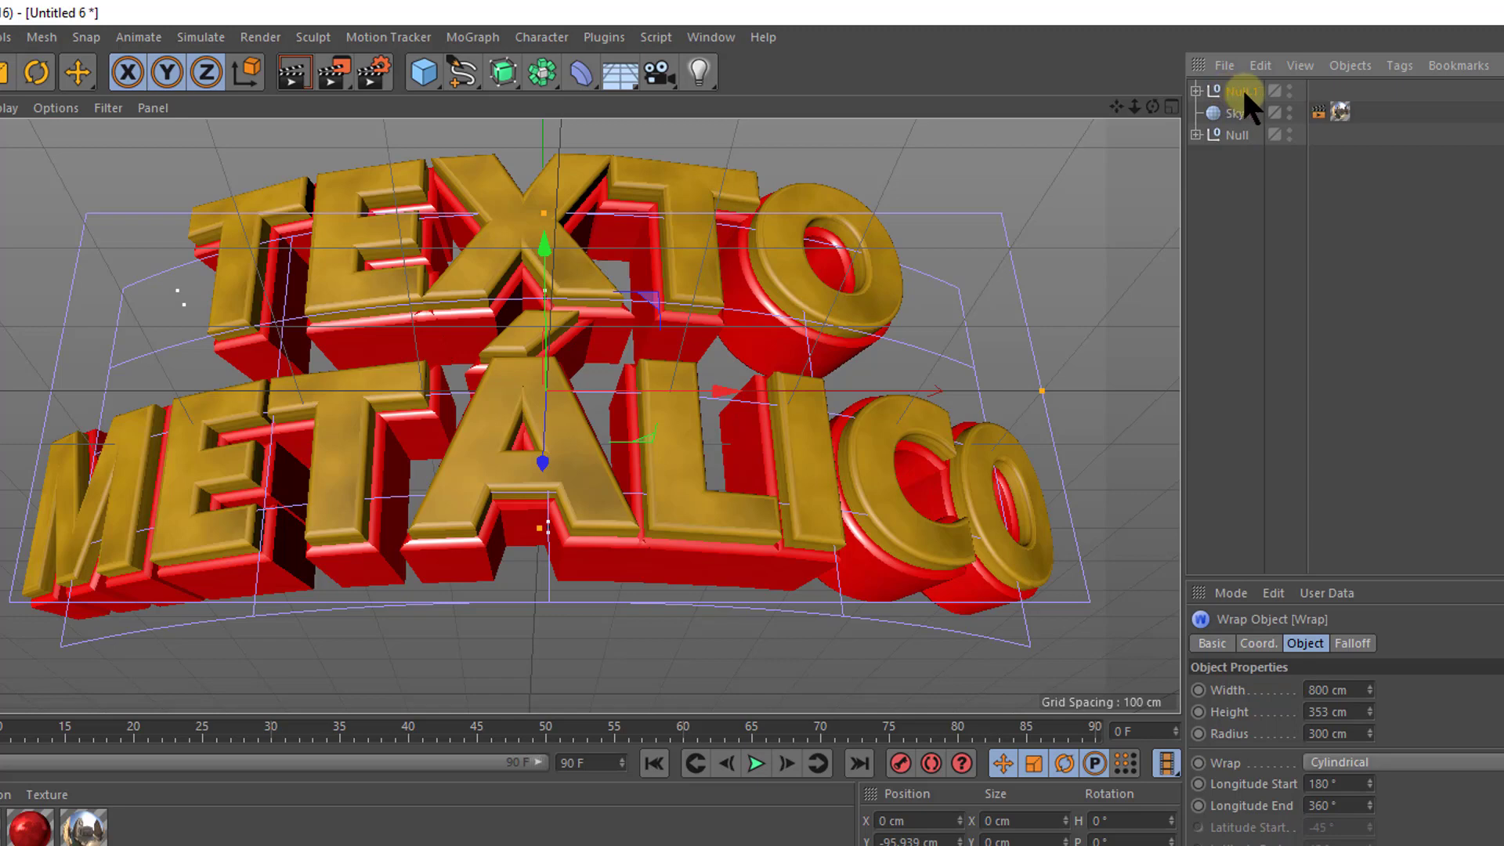
left_click(1231, 133)
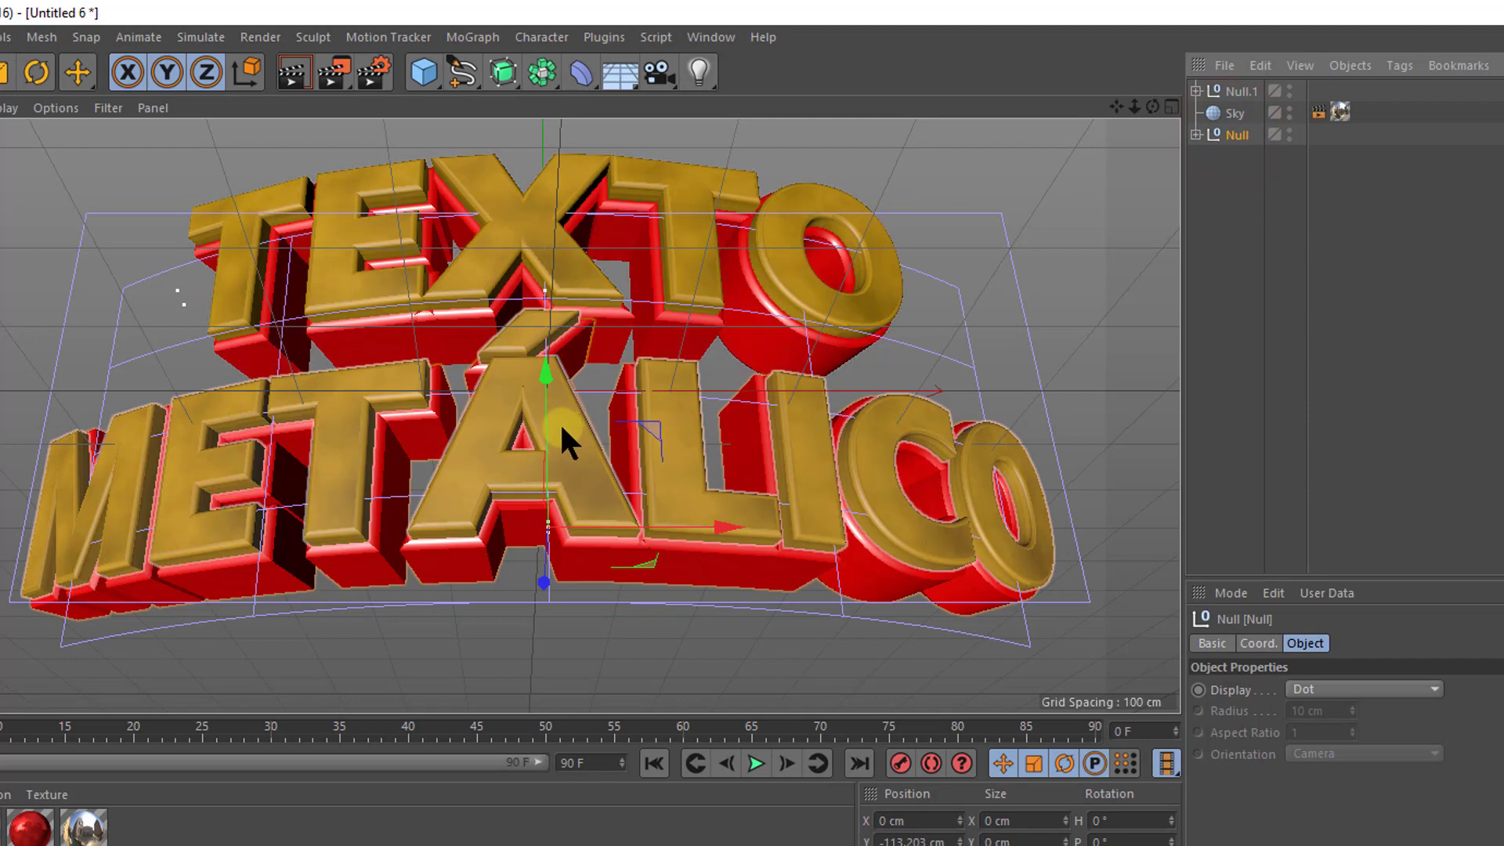
left_click(1233, 88)
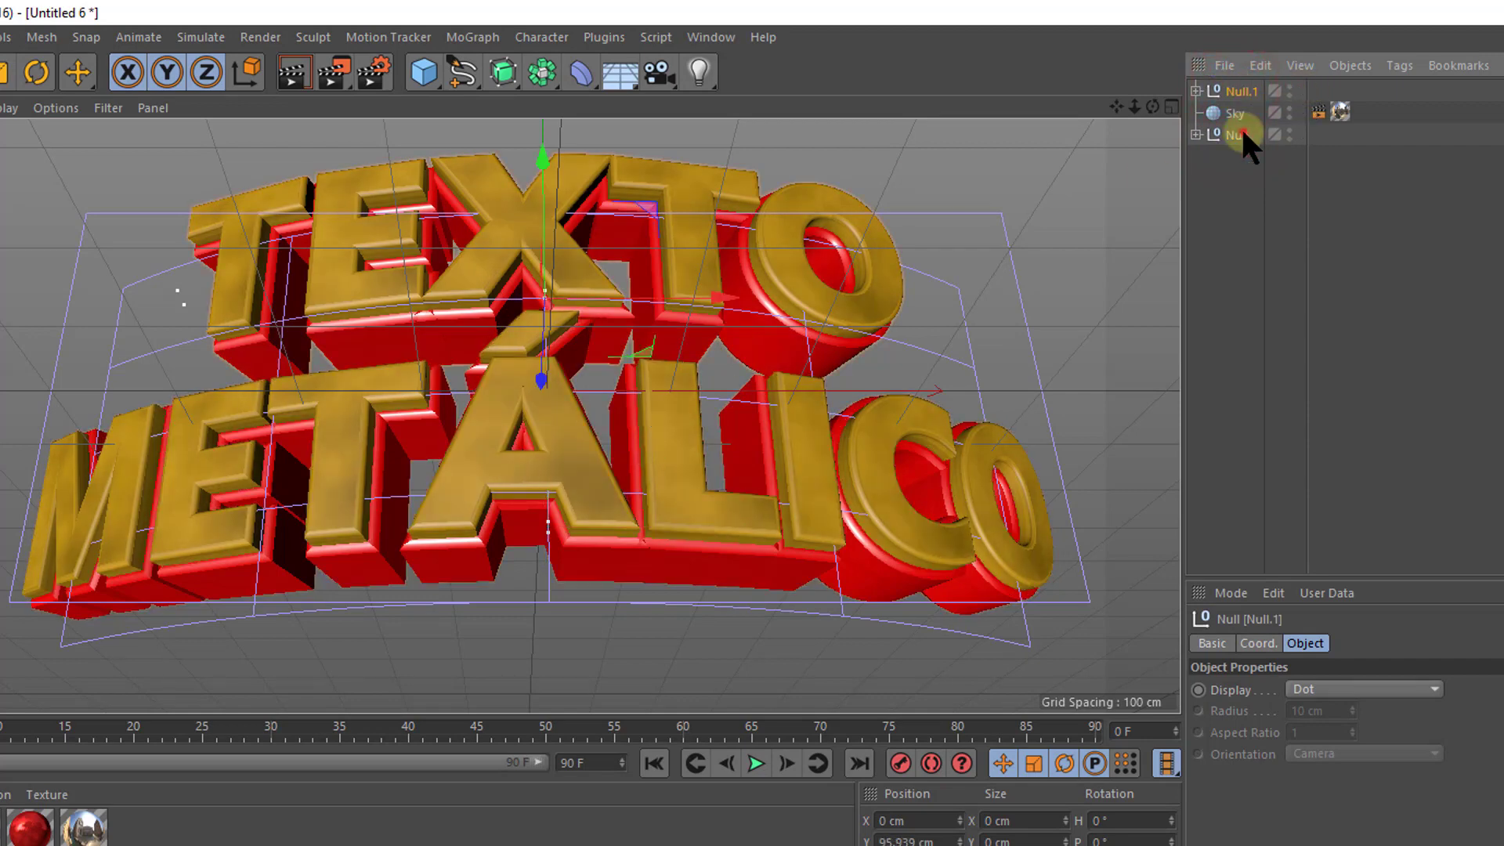
left_click(1242, 133)
left_click(1242, 113)
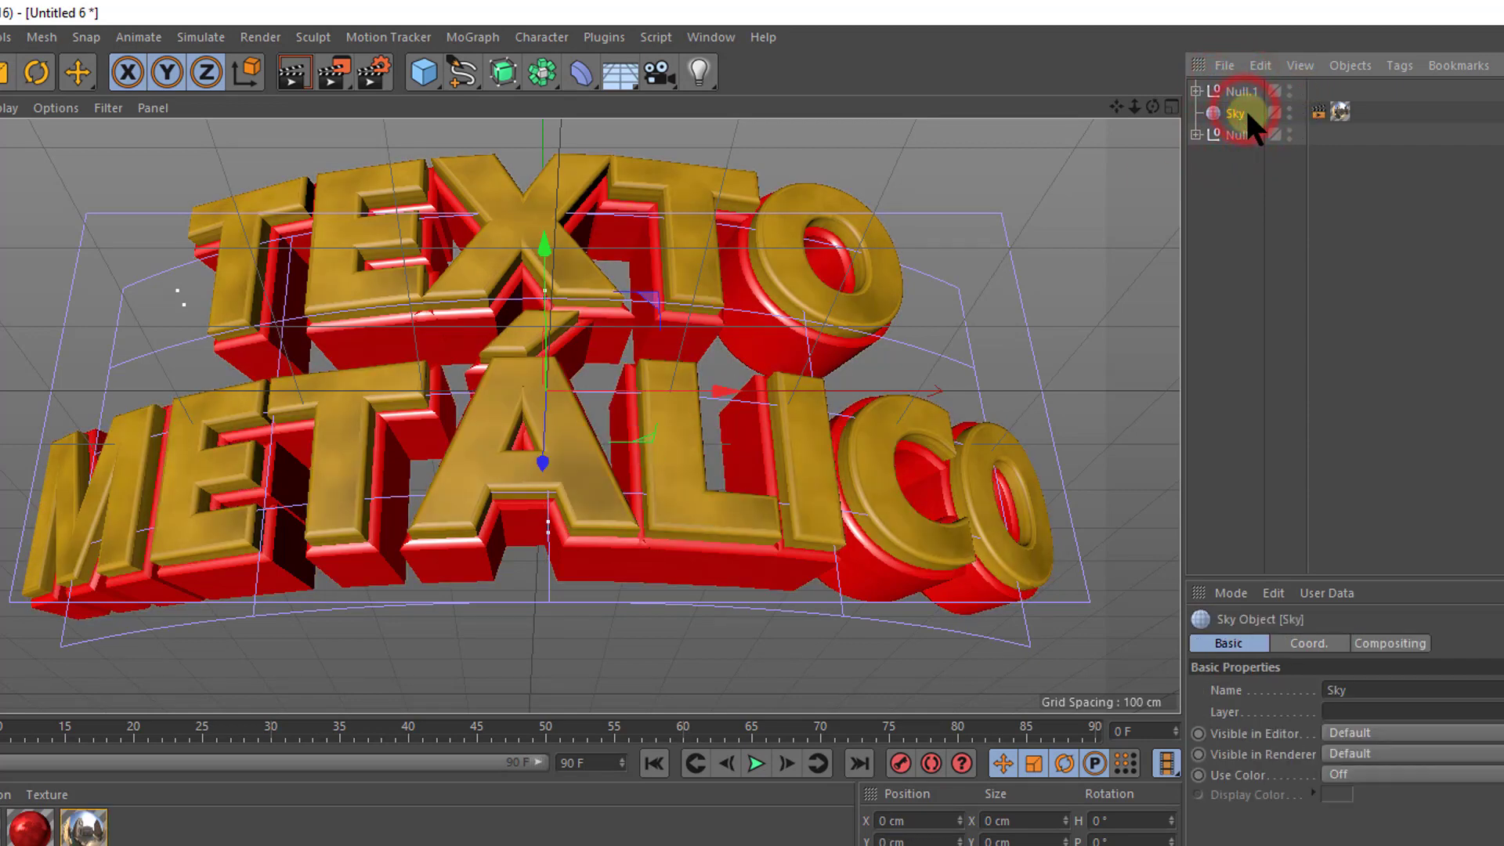
left_click_drag(1247, 113, 1242, 83)
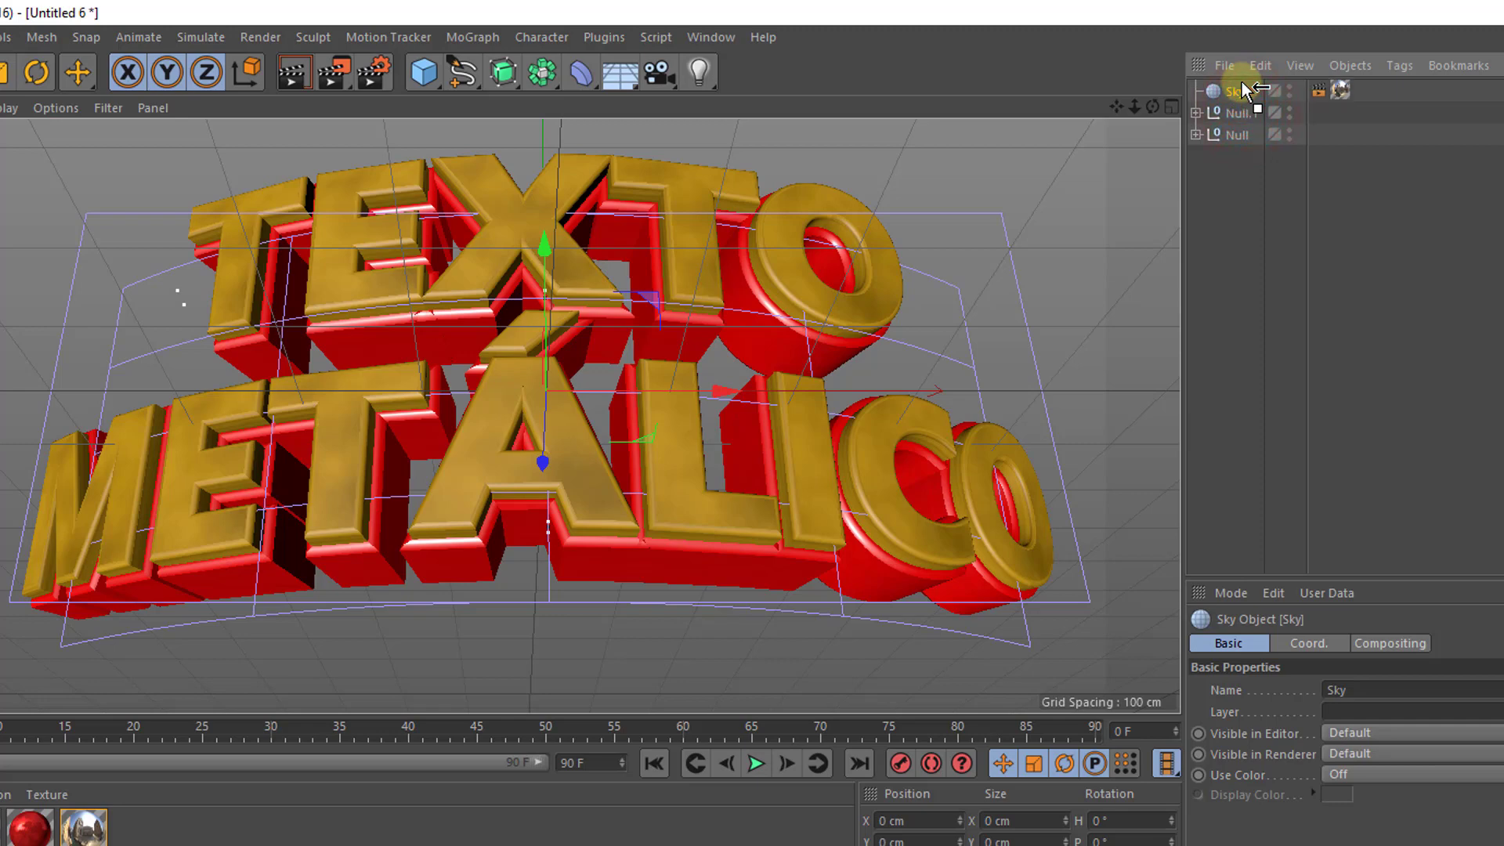
left_click(1196, 112)
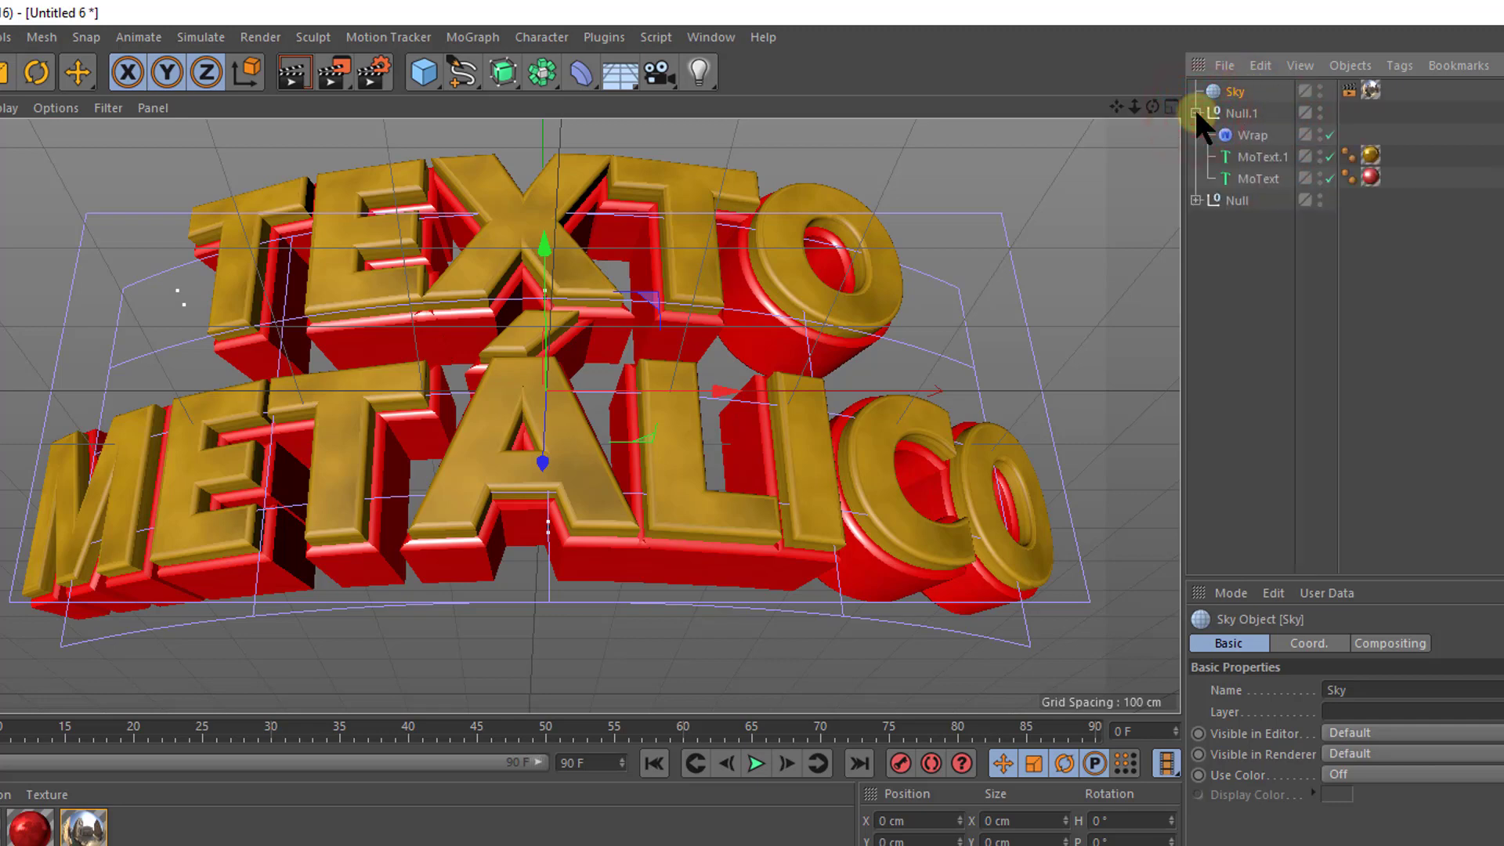
left_click(1246, 131)
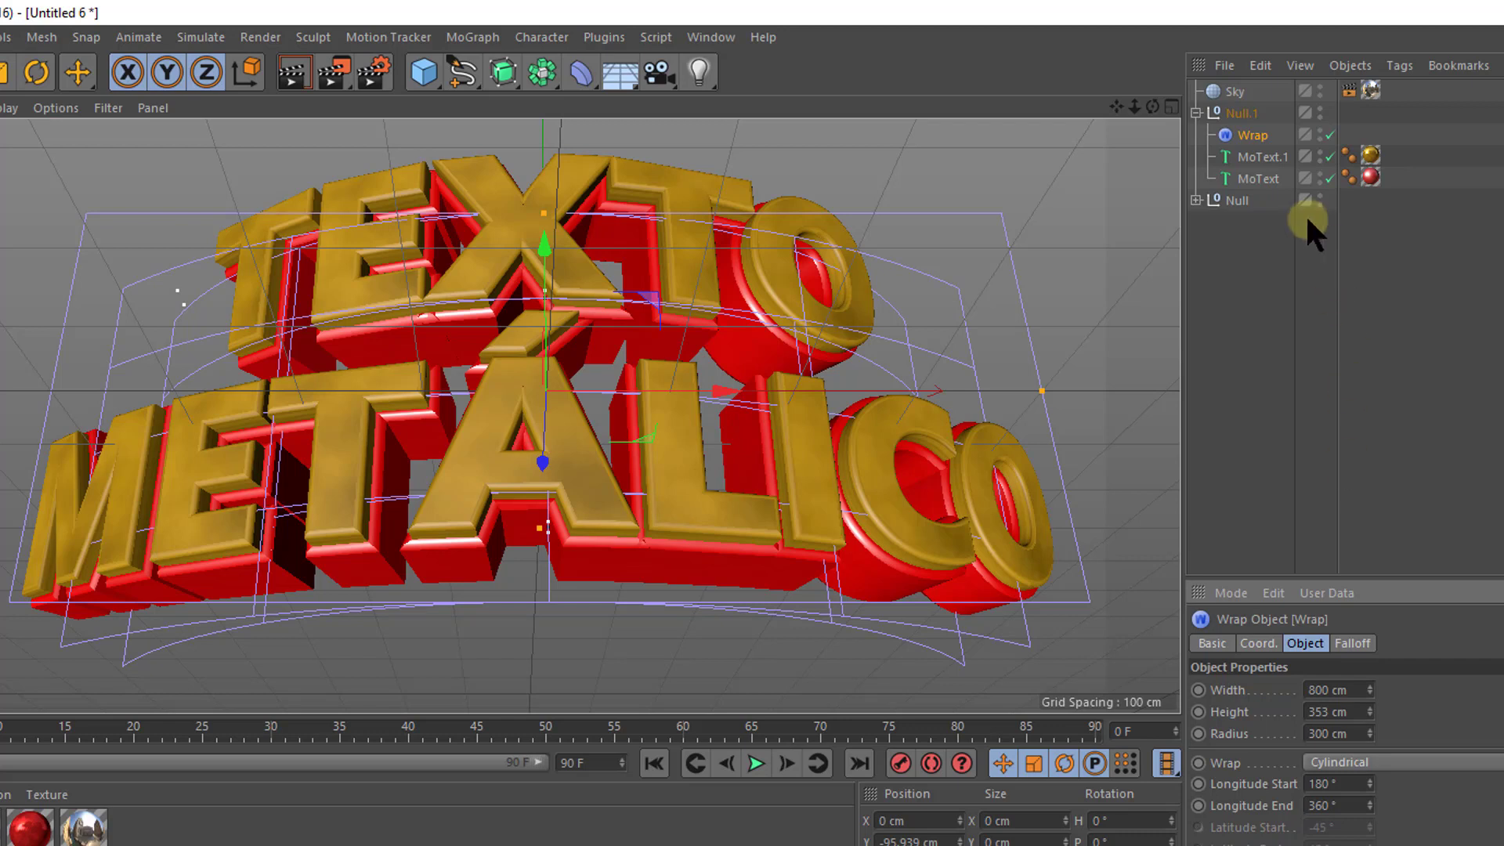
Step: Select the Wrap inside Null and adjust how it bends the METÁLICO line
left_click(1195, 112)
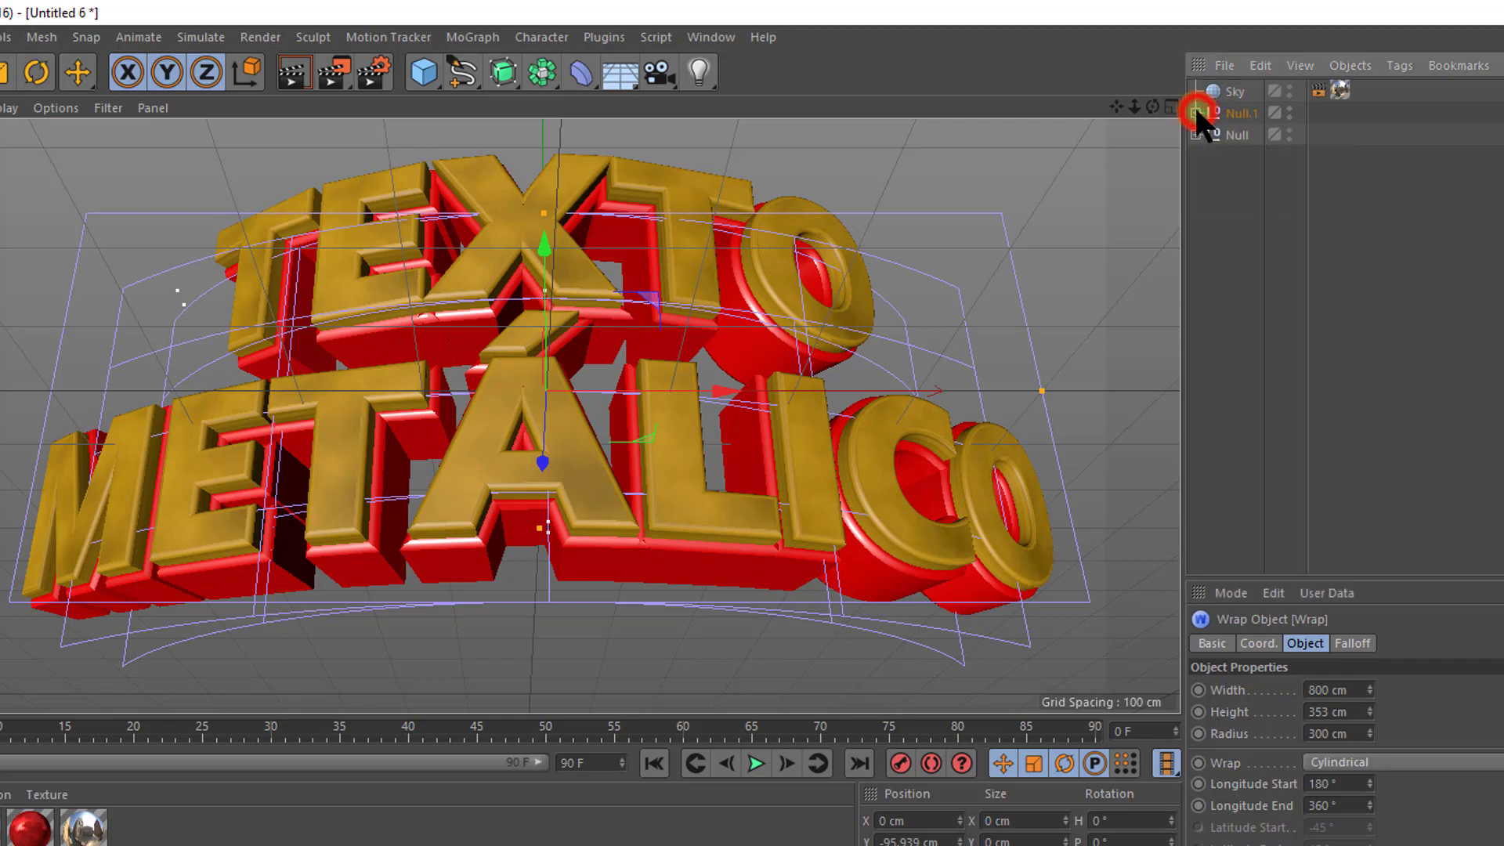
left_click(1195, 134)
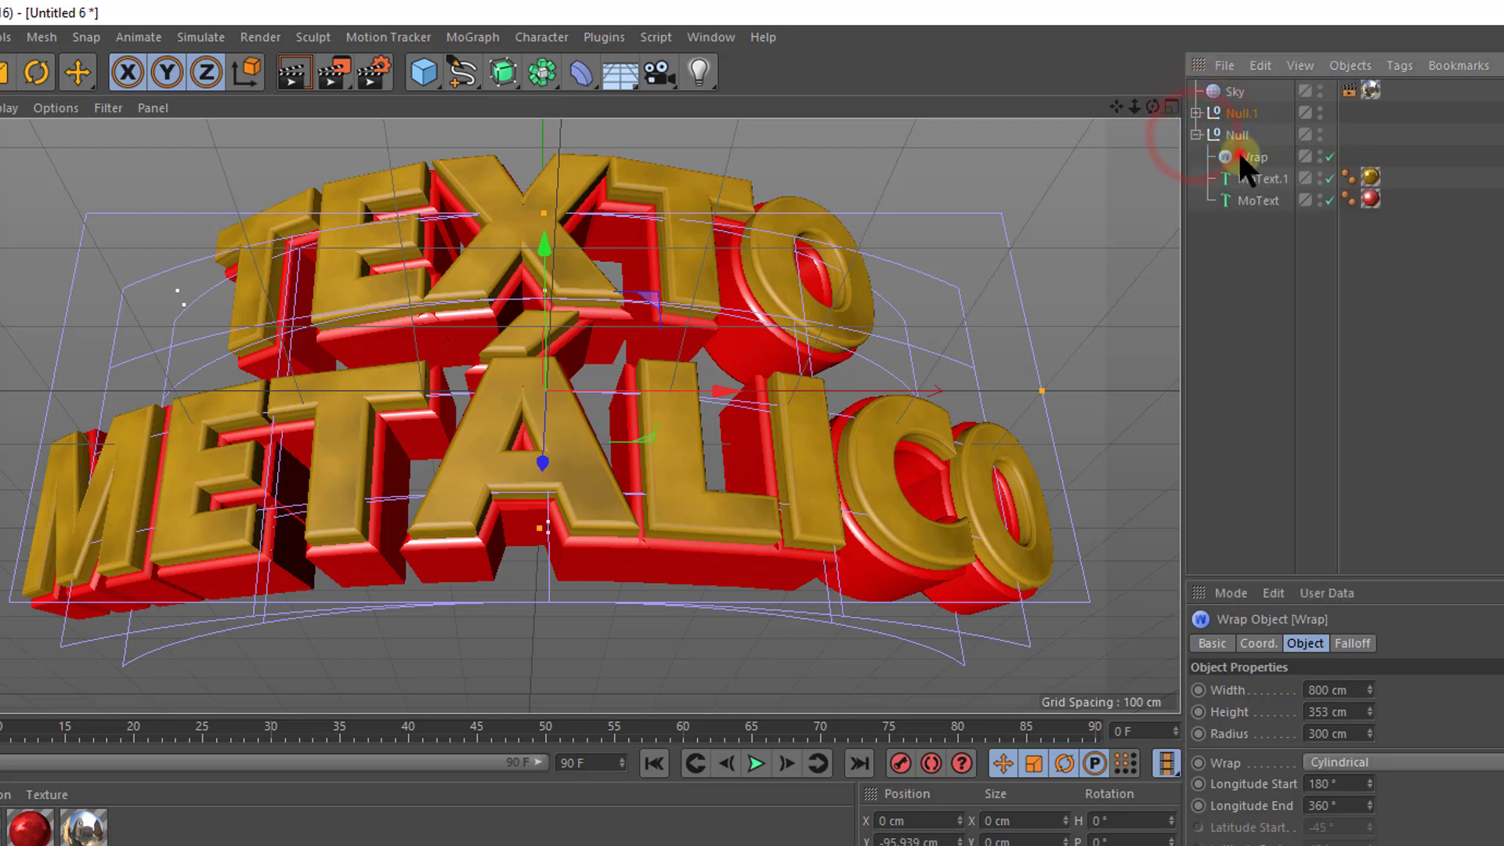
left_click(1240, 155)
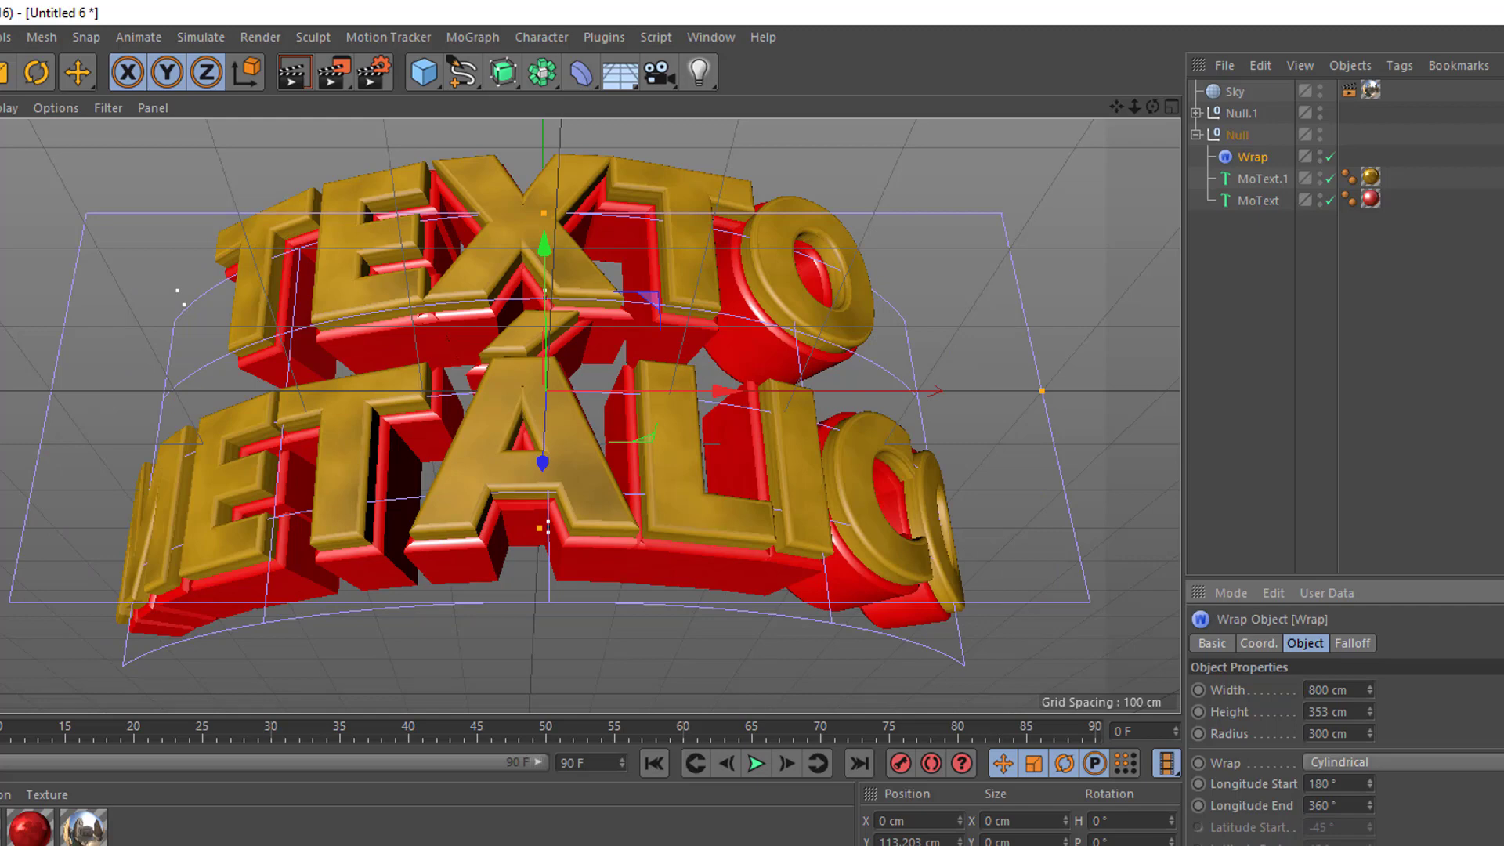
left_click(578, 508)
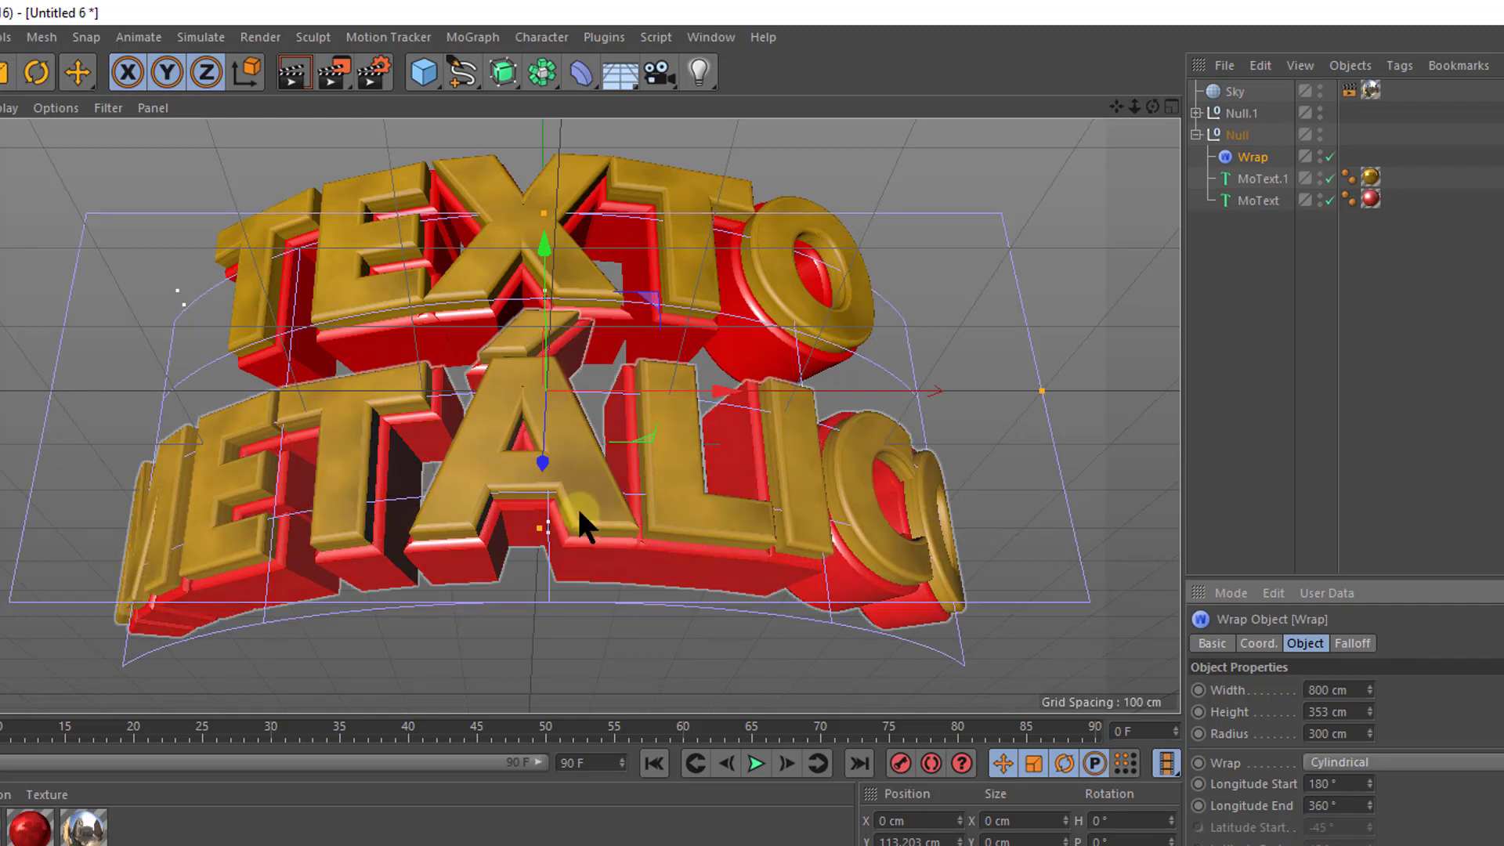
left_click(241, 589)
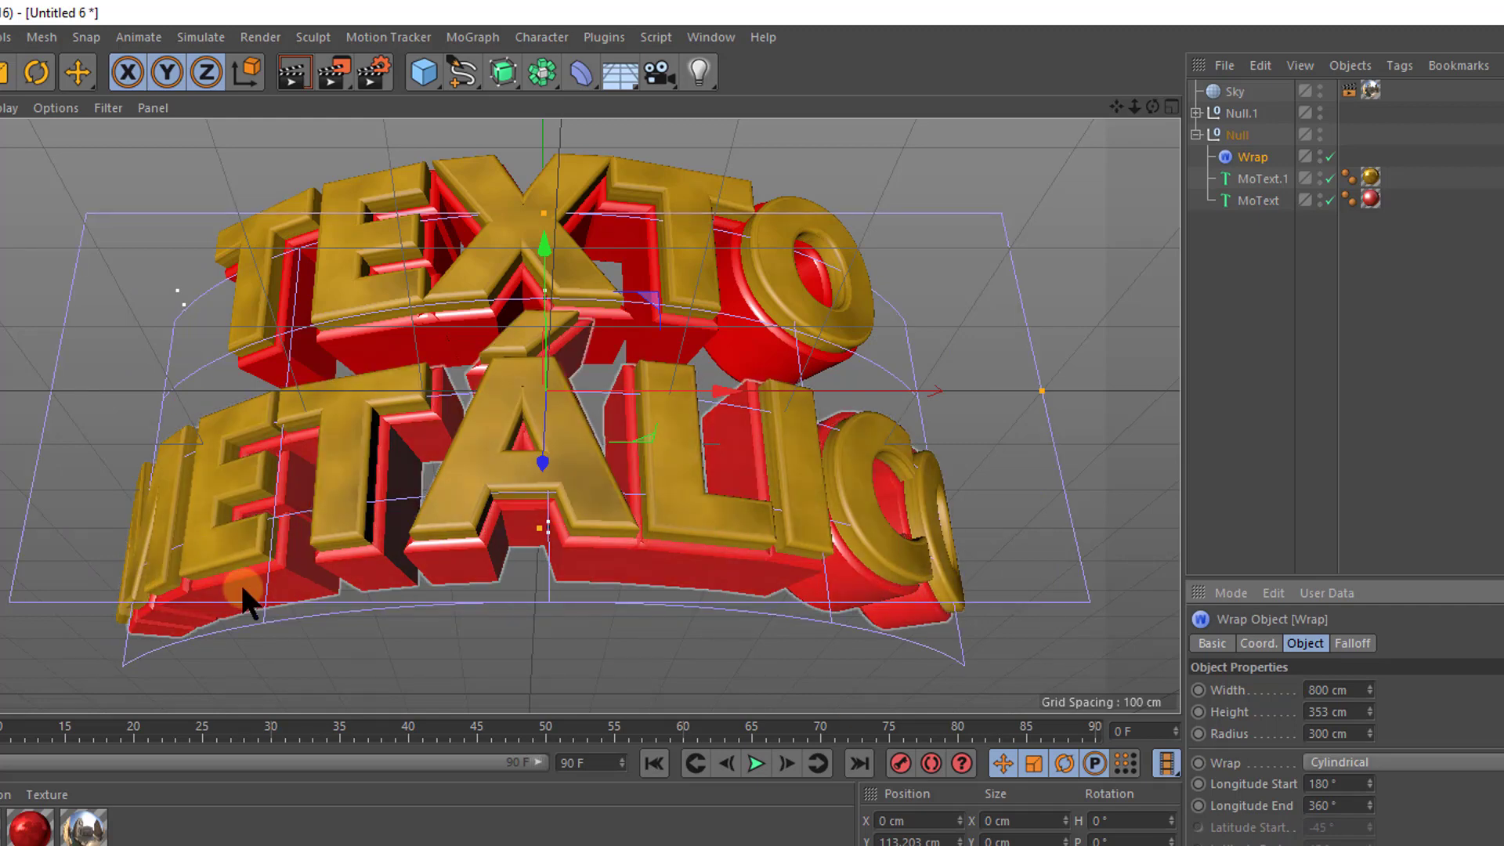
mouse_move(157, 586)
left_mouse_down()
mouse_move(134, 584)
mouse_move(113, 524)
mouse_move(118, 540)
left_mouse_up()
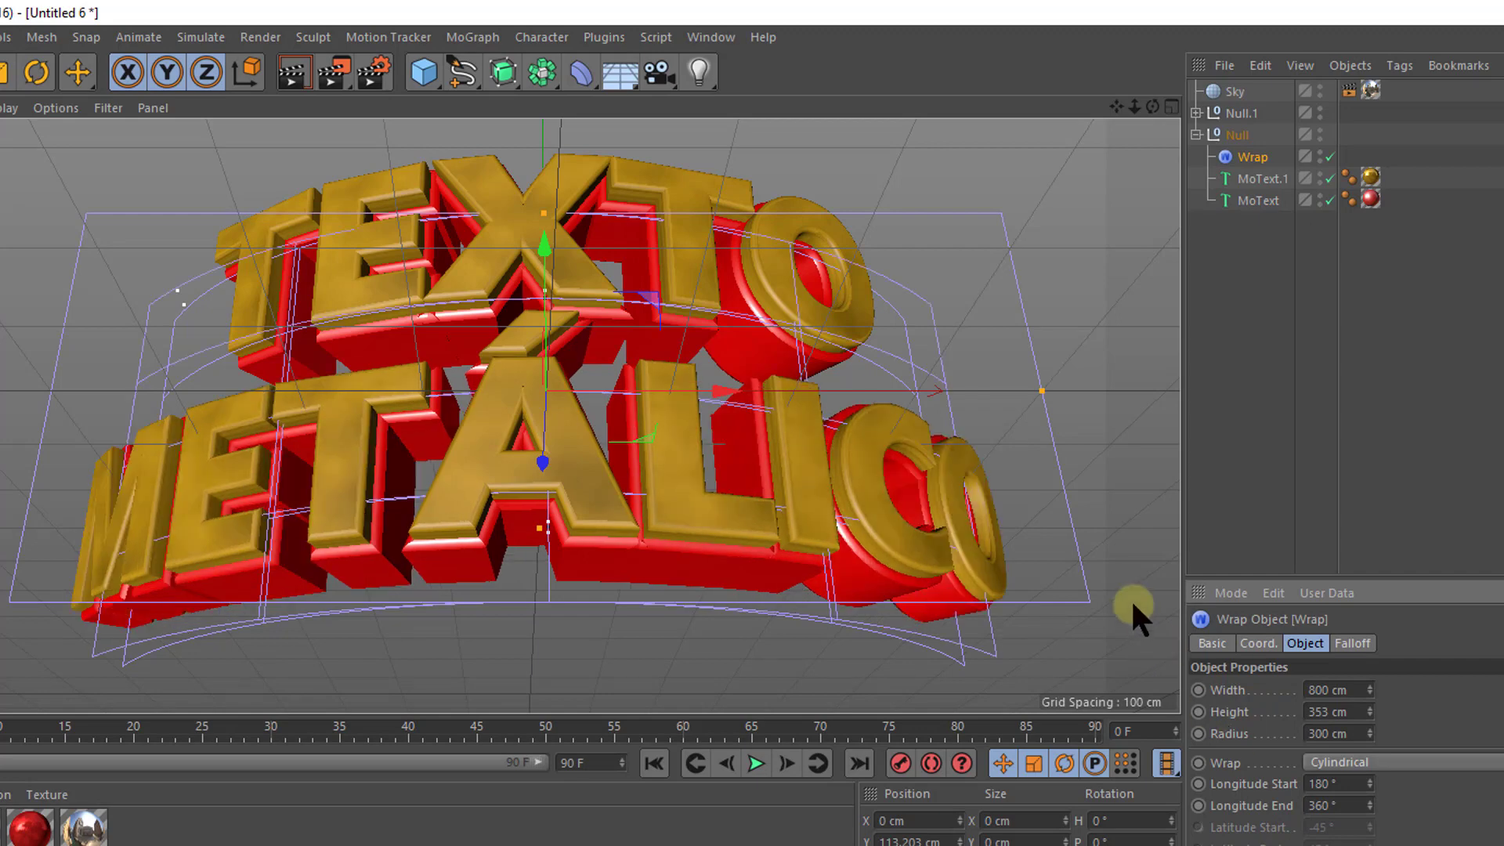
Step: Expand the Null.1 group to inspect its Wrap deformer, then clear the selection
left_click(806, 646)
left_click(810, 163)
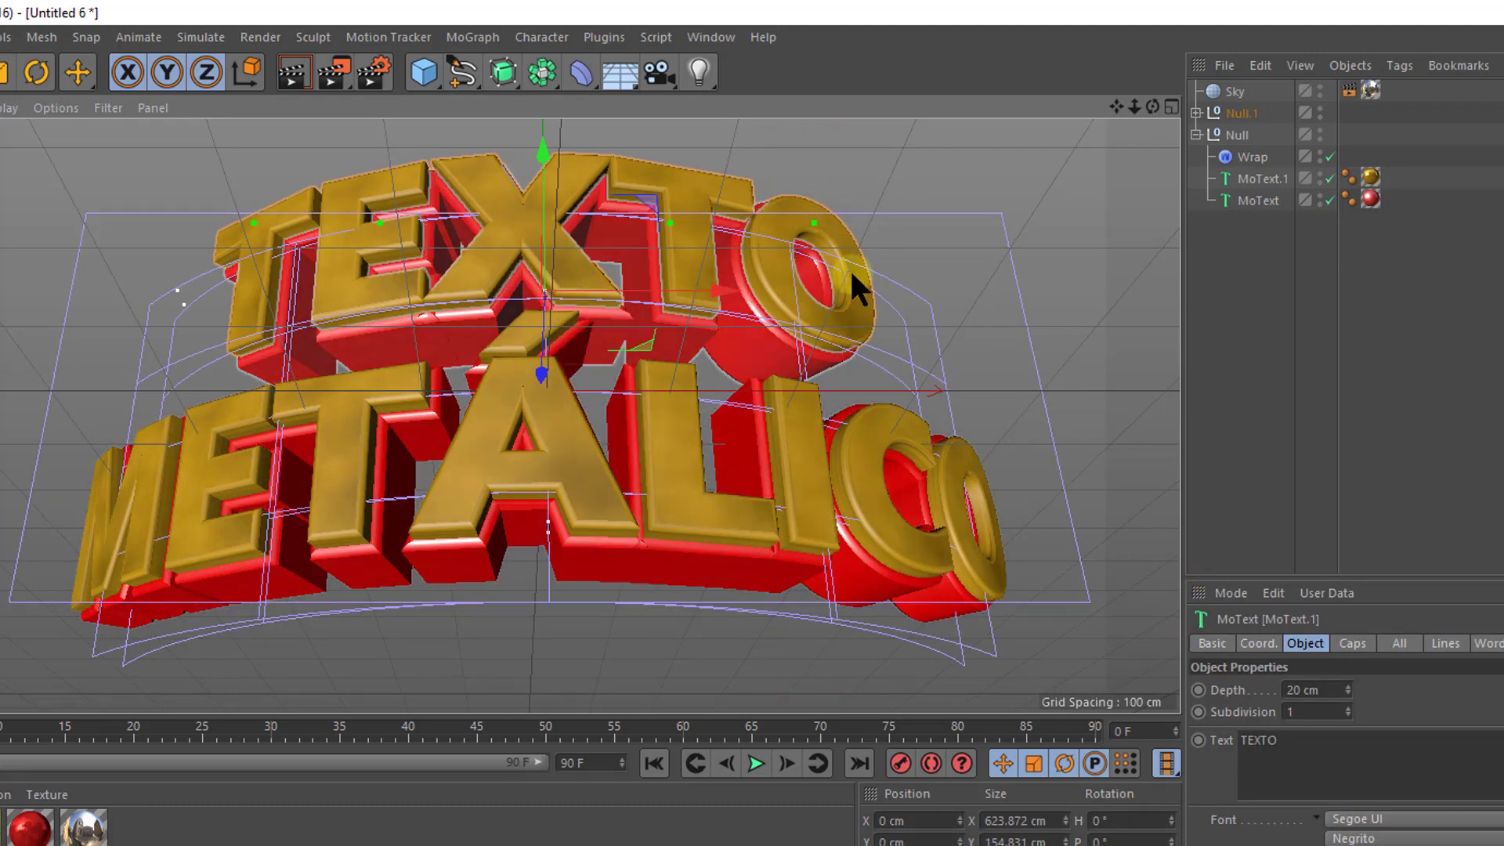
left_click(1195, 113)
left_click(1251, 135)
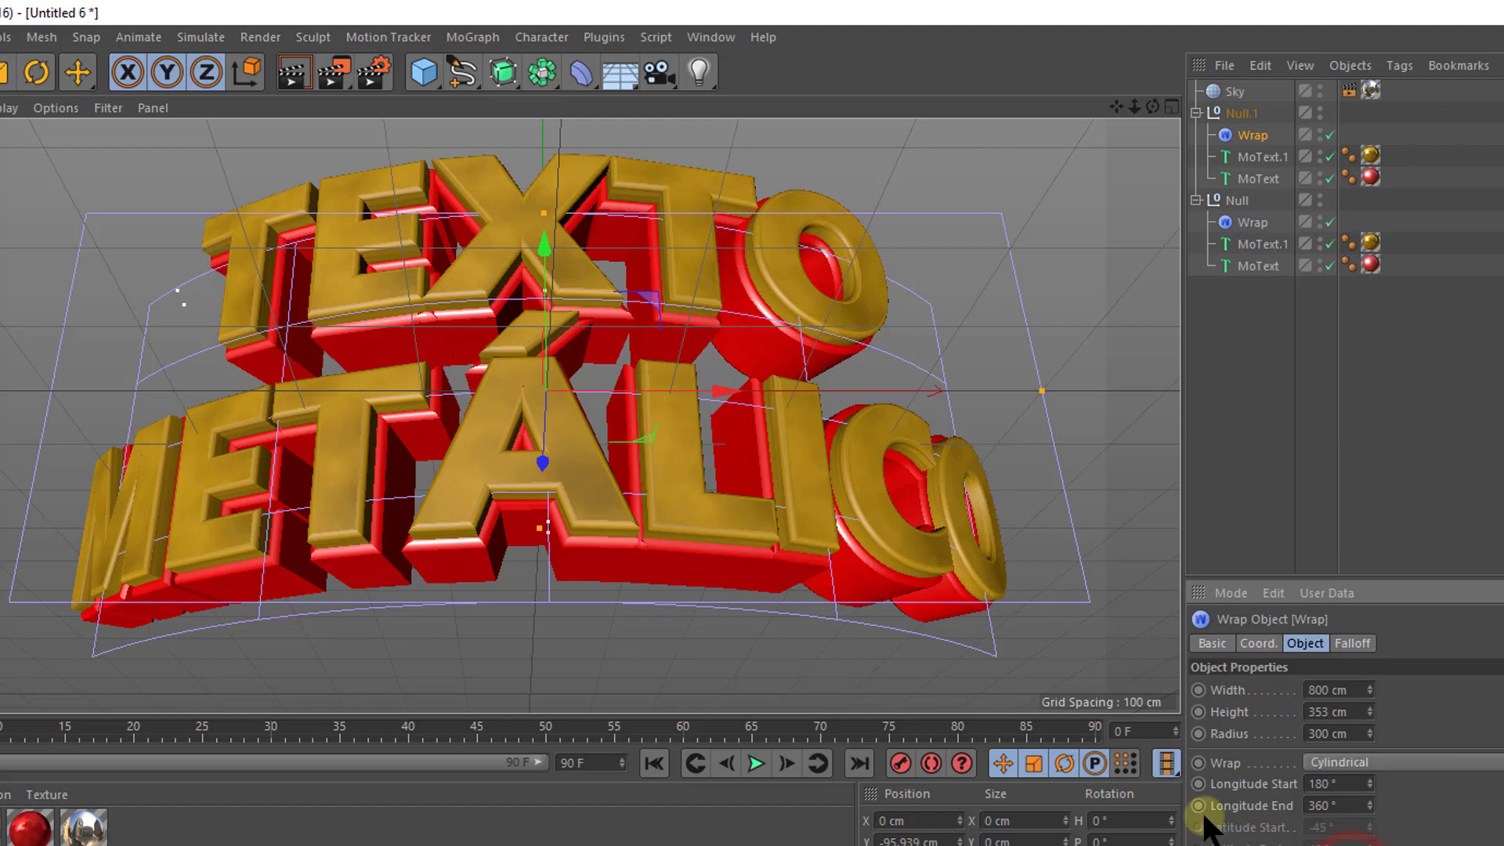
left_click(595, 660)
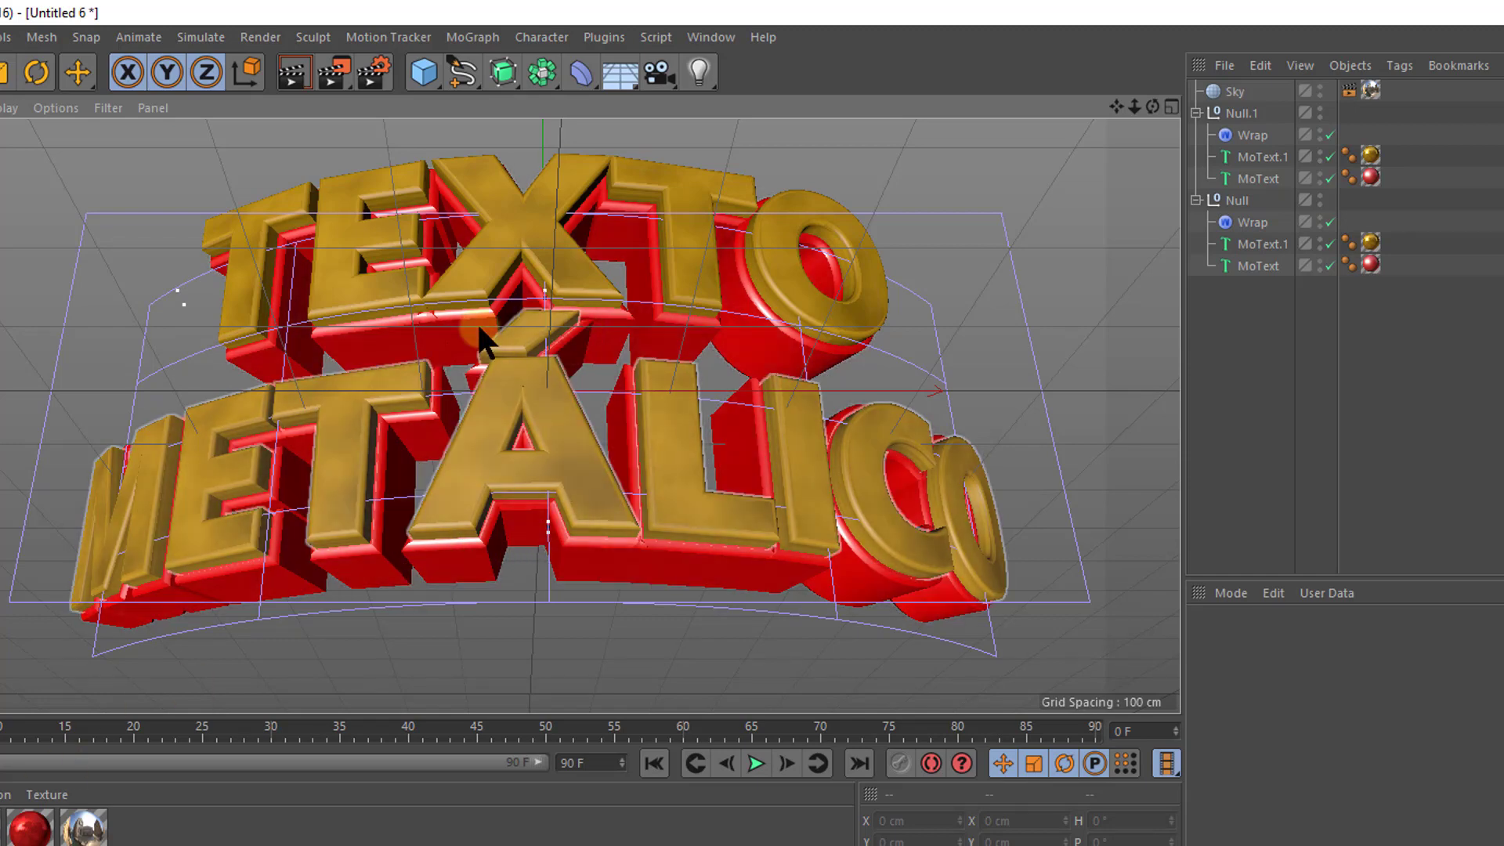
Step: Lower red Mat.2's reflectance layer to 7% and its Reflection Strength to 69%
double_click(30, 827)
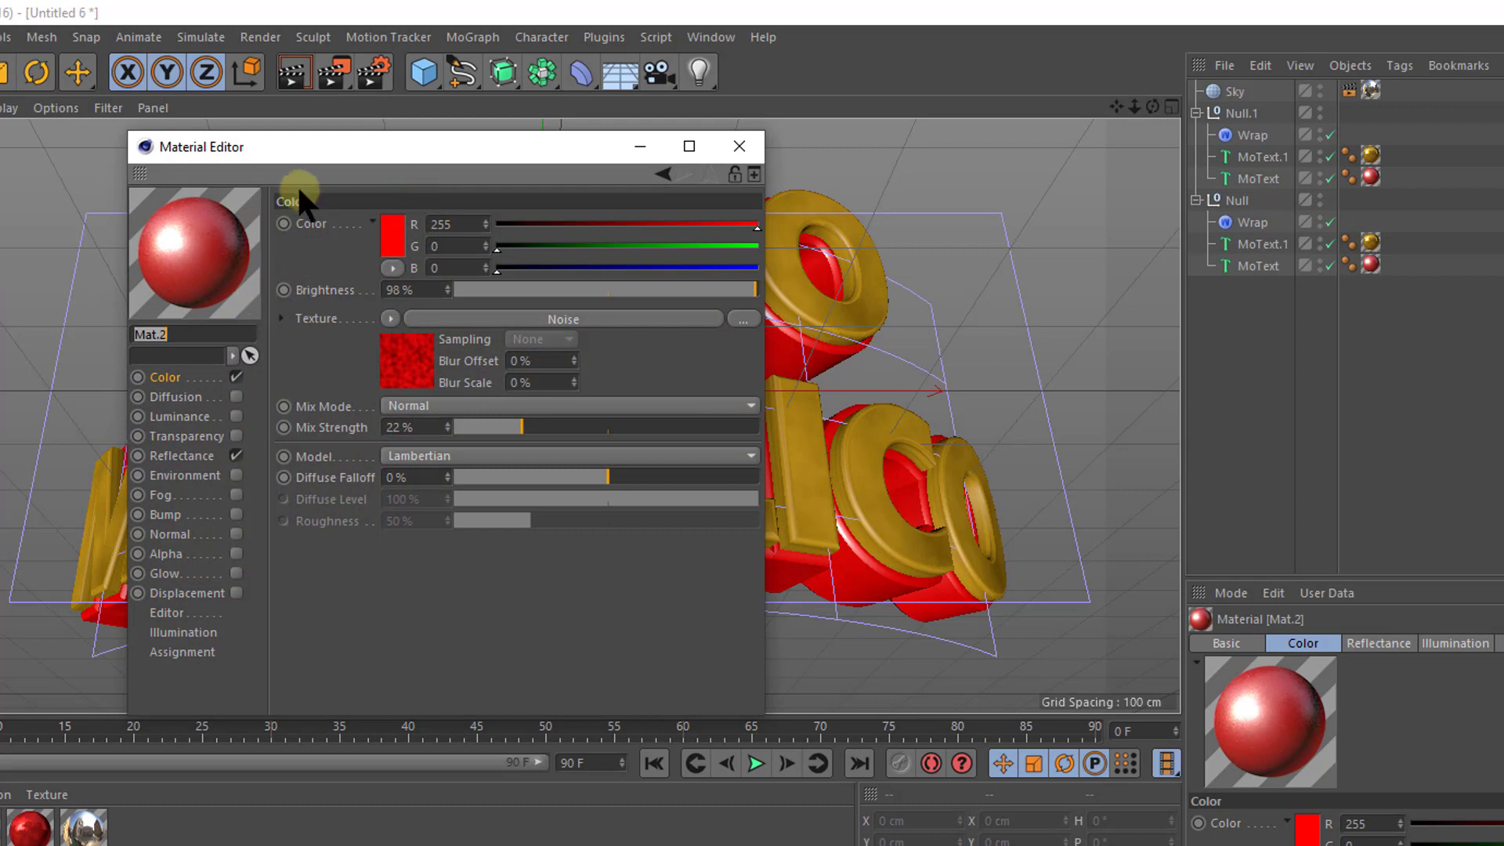
left_click(182, 455)
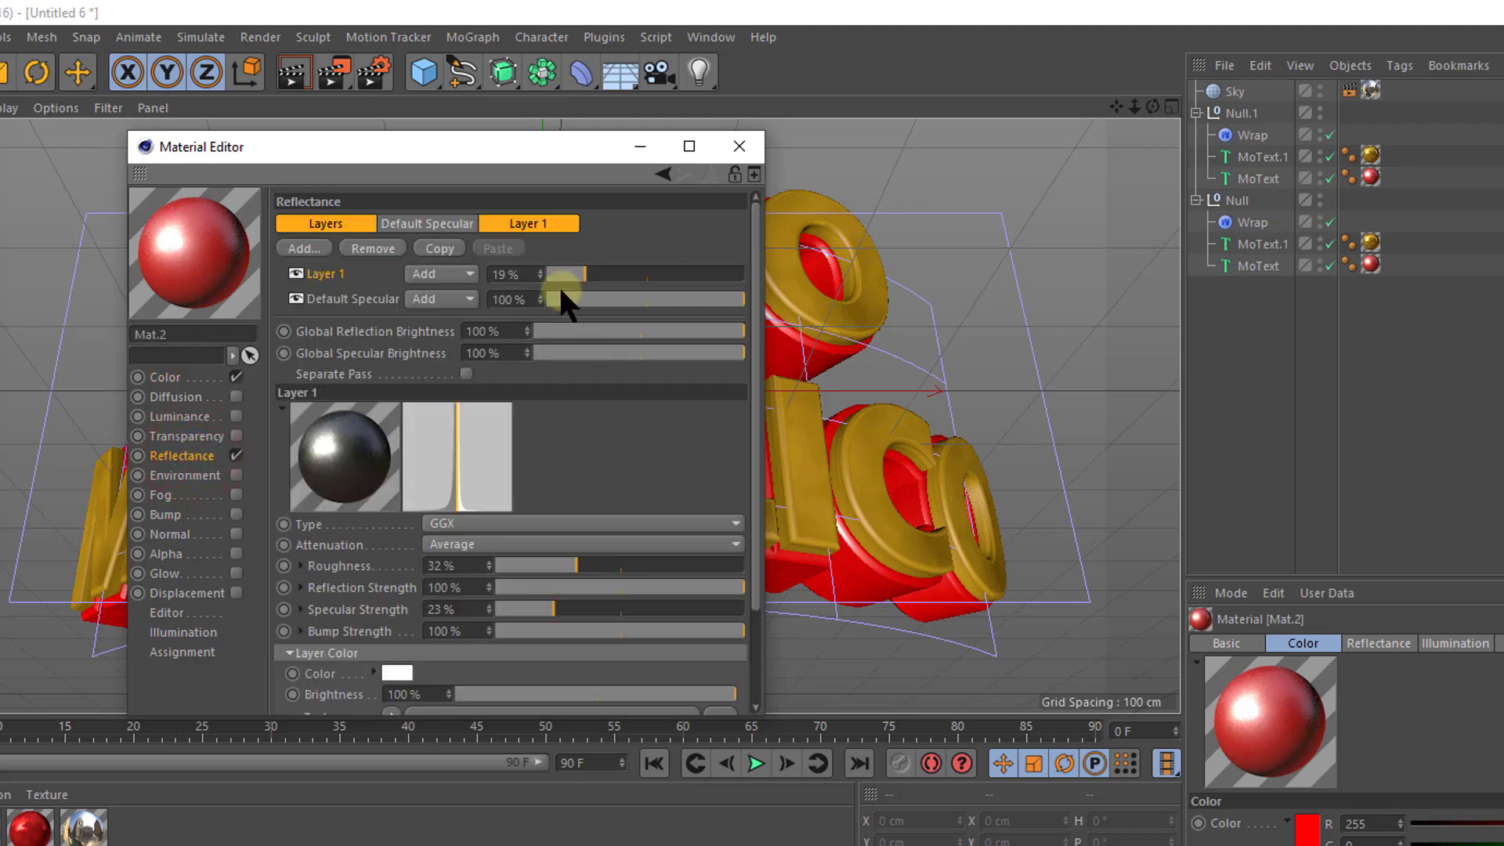
mouse_move(580, 272)
left_mouse_down()
mouse_move(555, 274)
mouse_move(626, 275)
mouse_move(564, 269)
left_mouse_up()
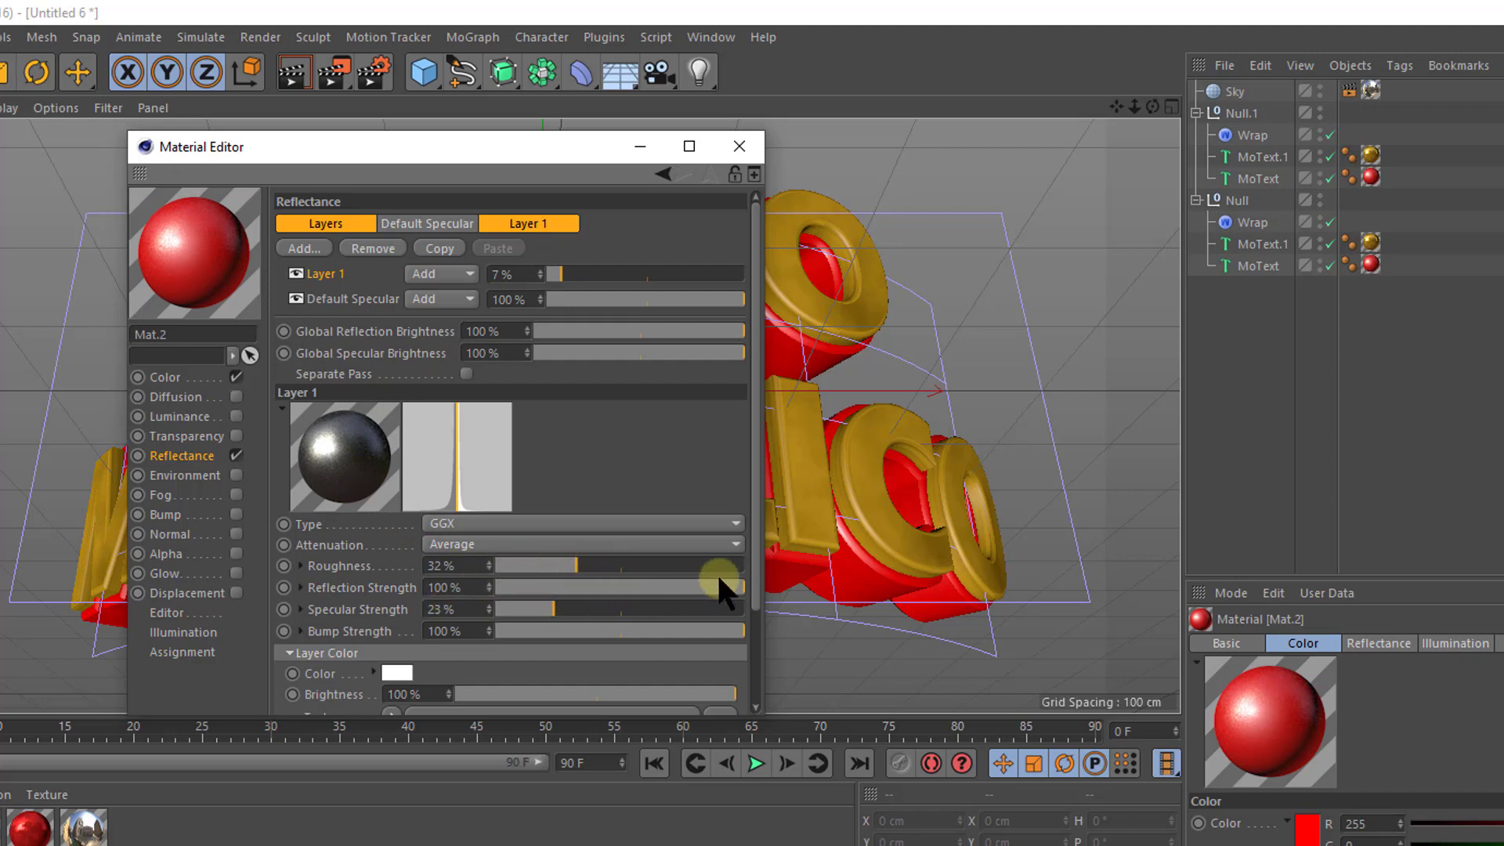
left_click_drag(736, 589, 637, 589)
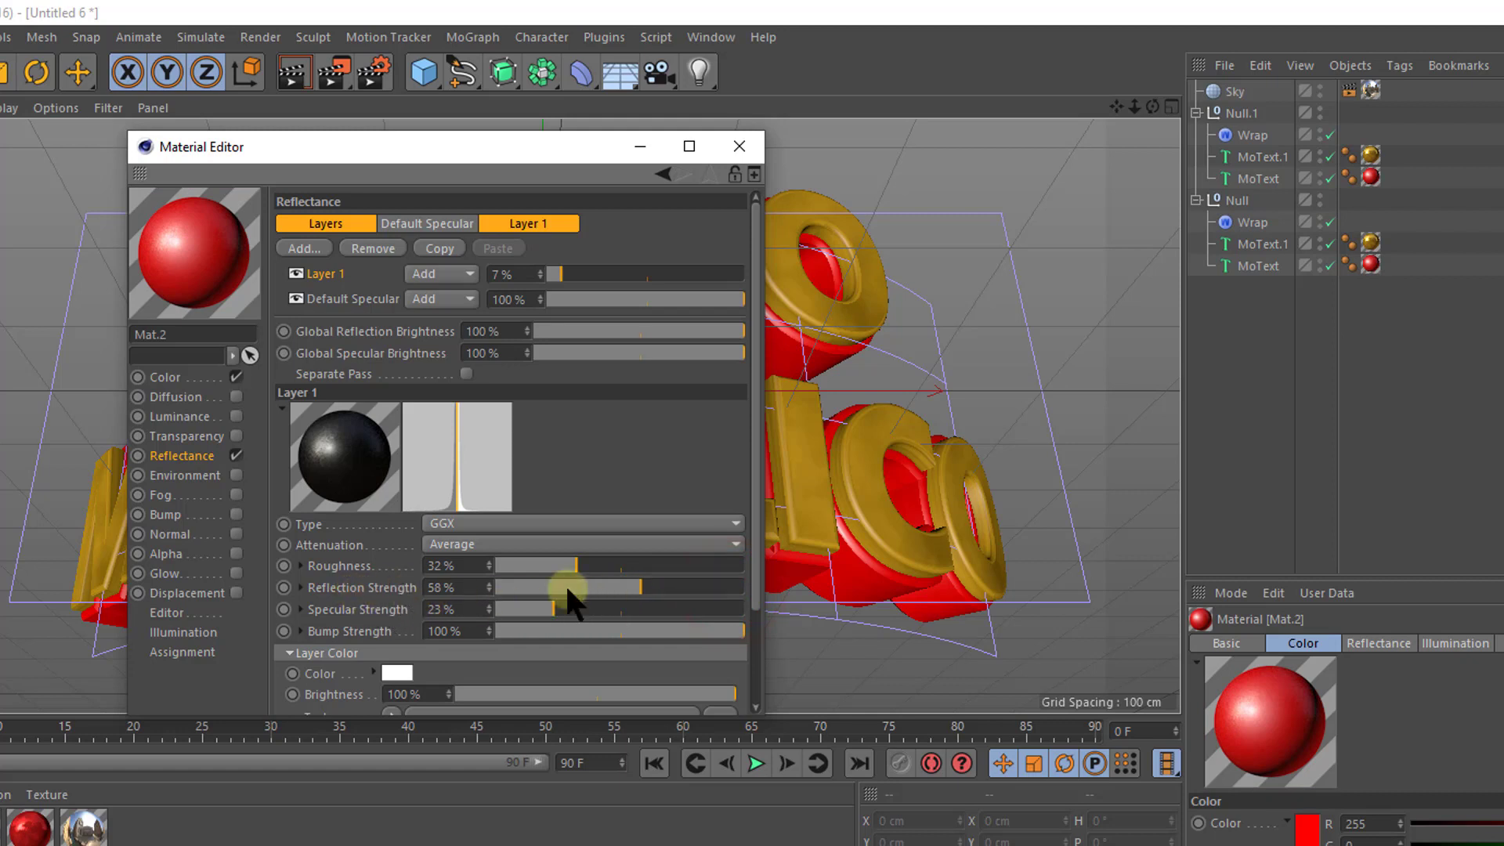
left_click_drag(621, 588, 667, 588)
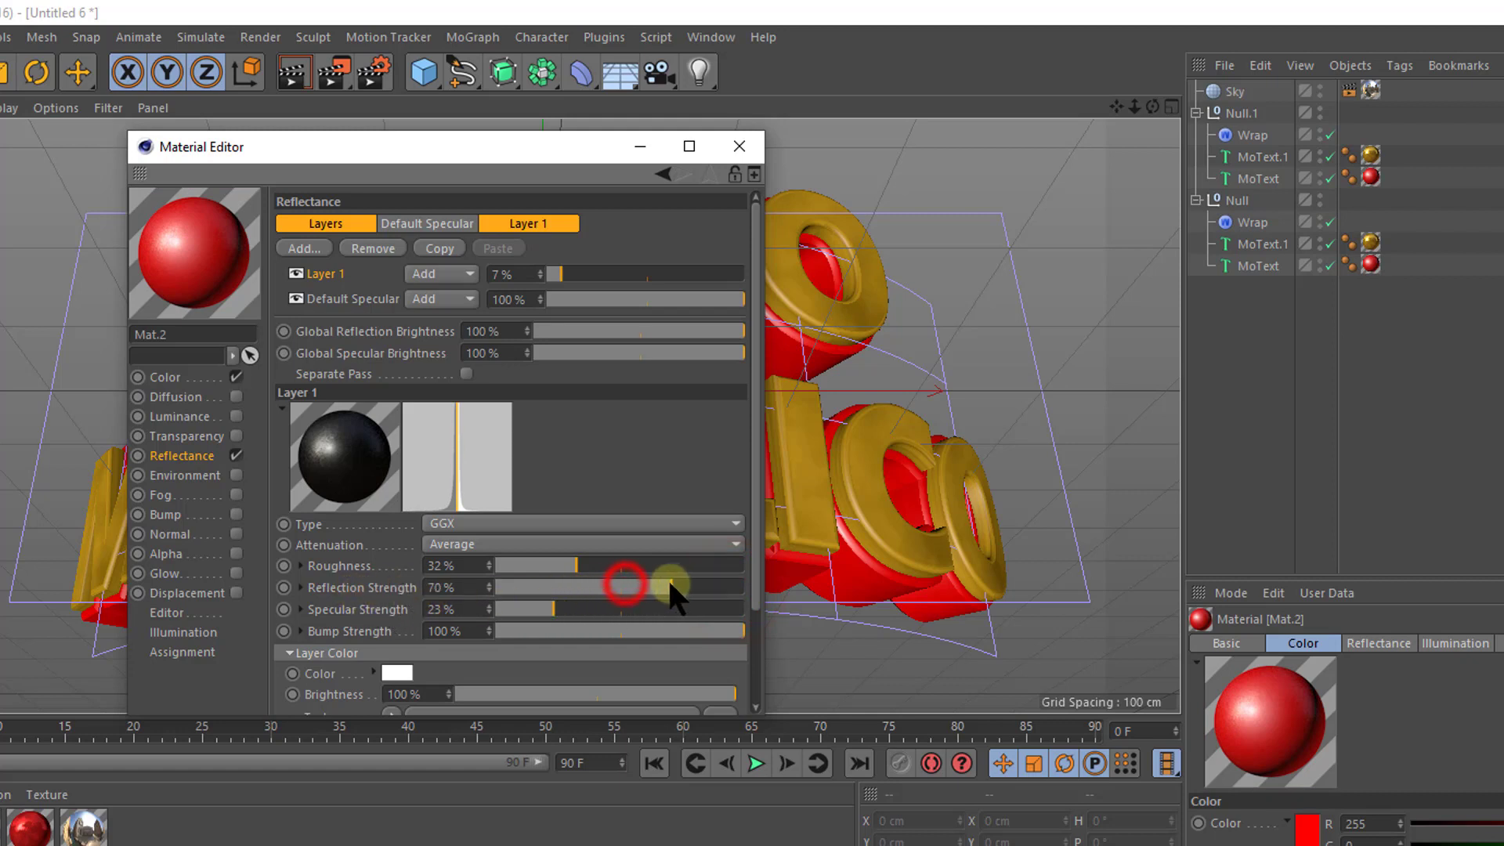
left_click(740, 141)
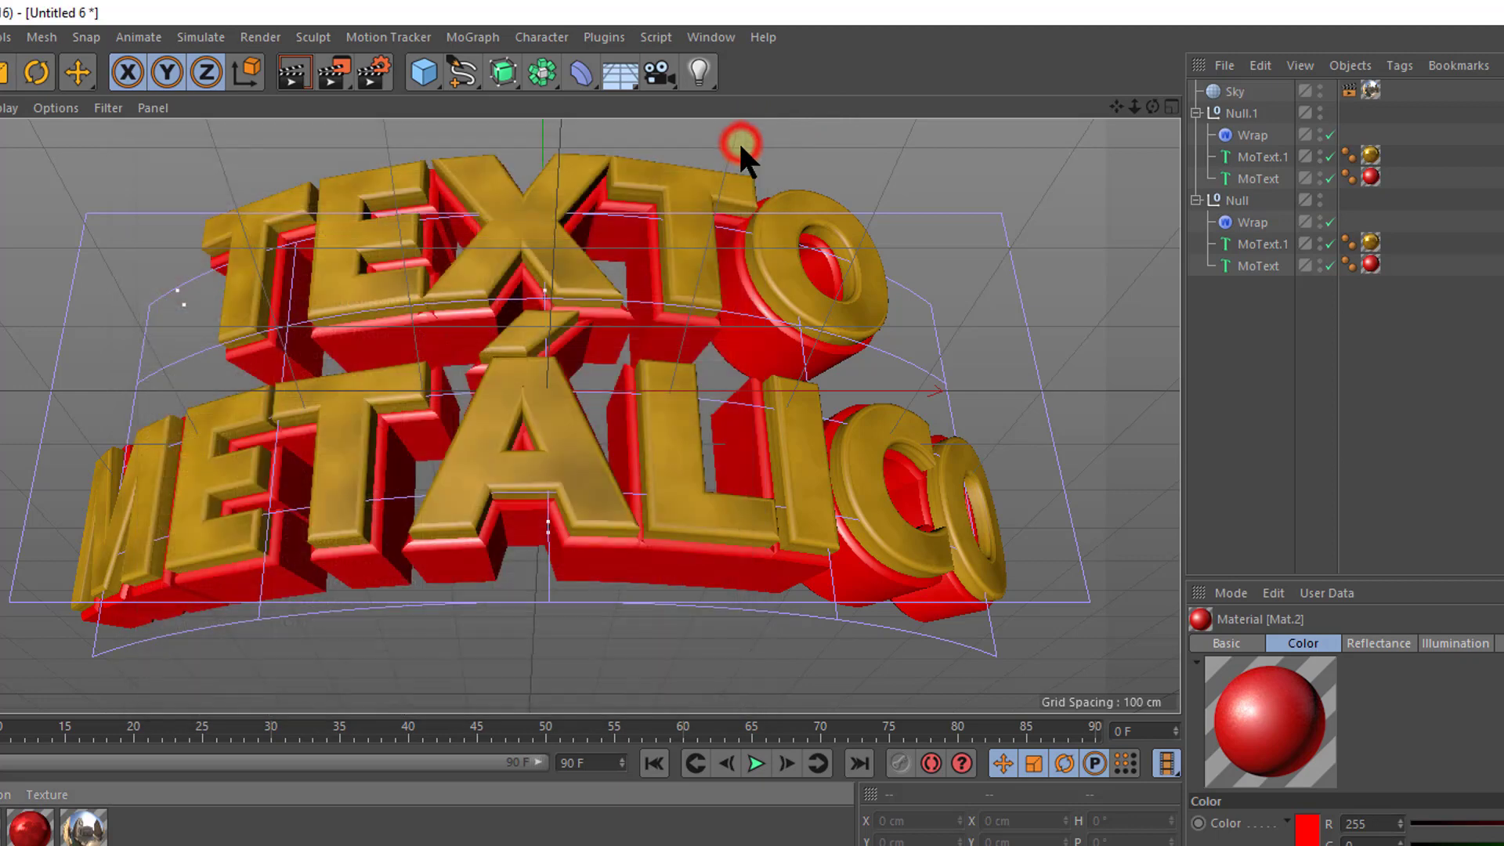
Step: Render a viewport preview of the gold-and-red TEXTO METÁLICO text
left_click(291, 69)
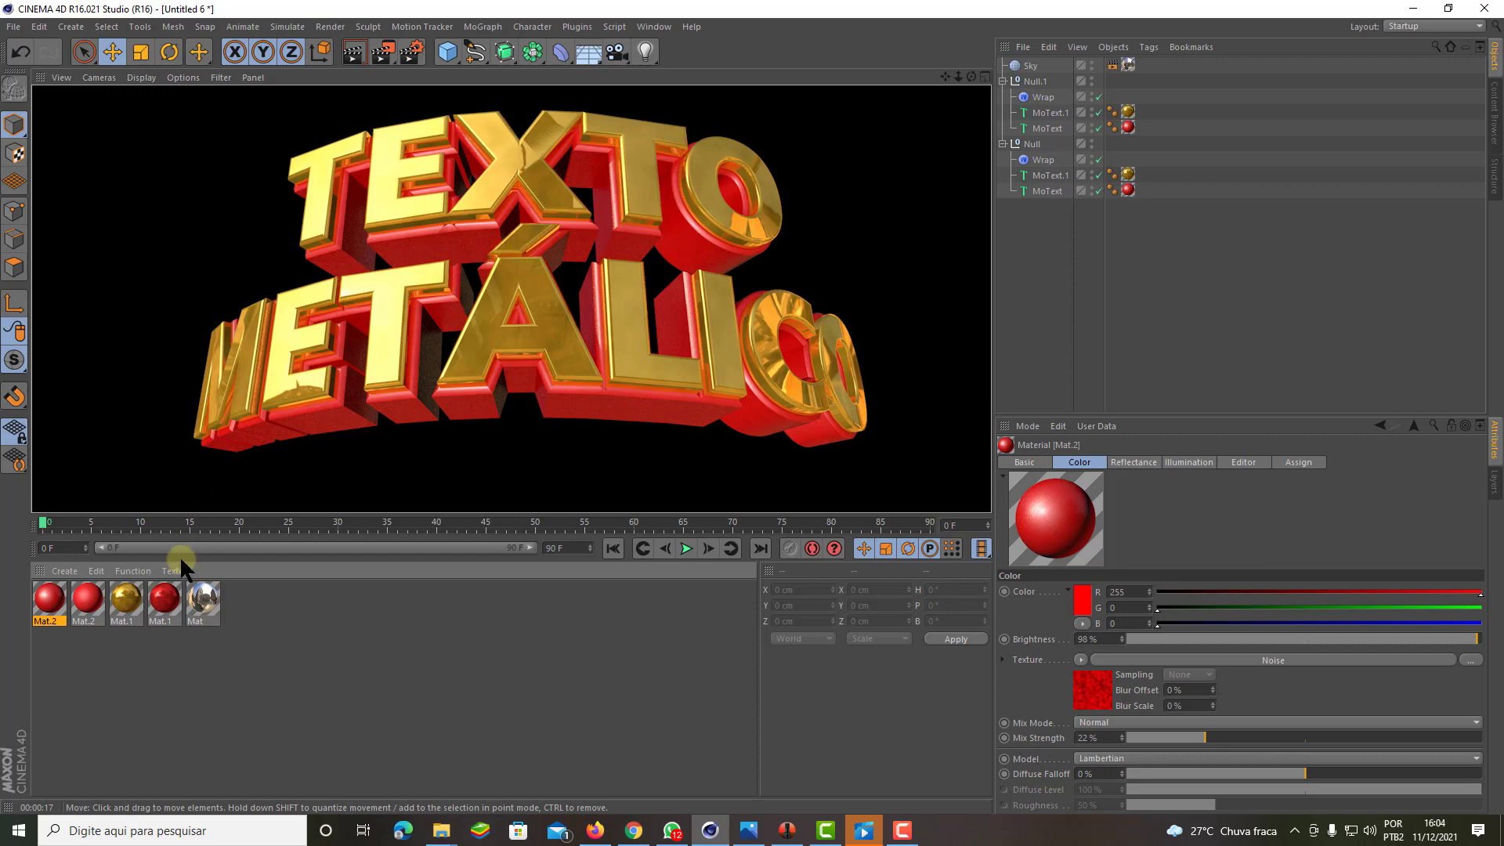
mouse_move(163, 608)
left_mouse_down()
mouse_move(410, 407)
mouse_move(654, 407)
left_mouse_up()
mouse_move(654, 407)
left_mouse_down()
mouse_move(615, 109)
mouse_move(410, 47)
left_mouse_up()
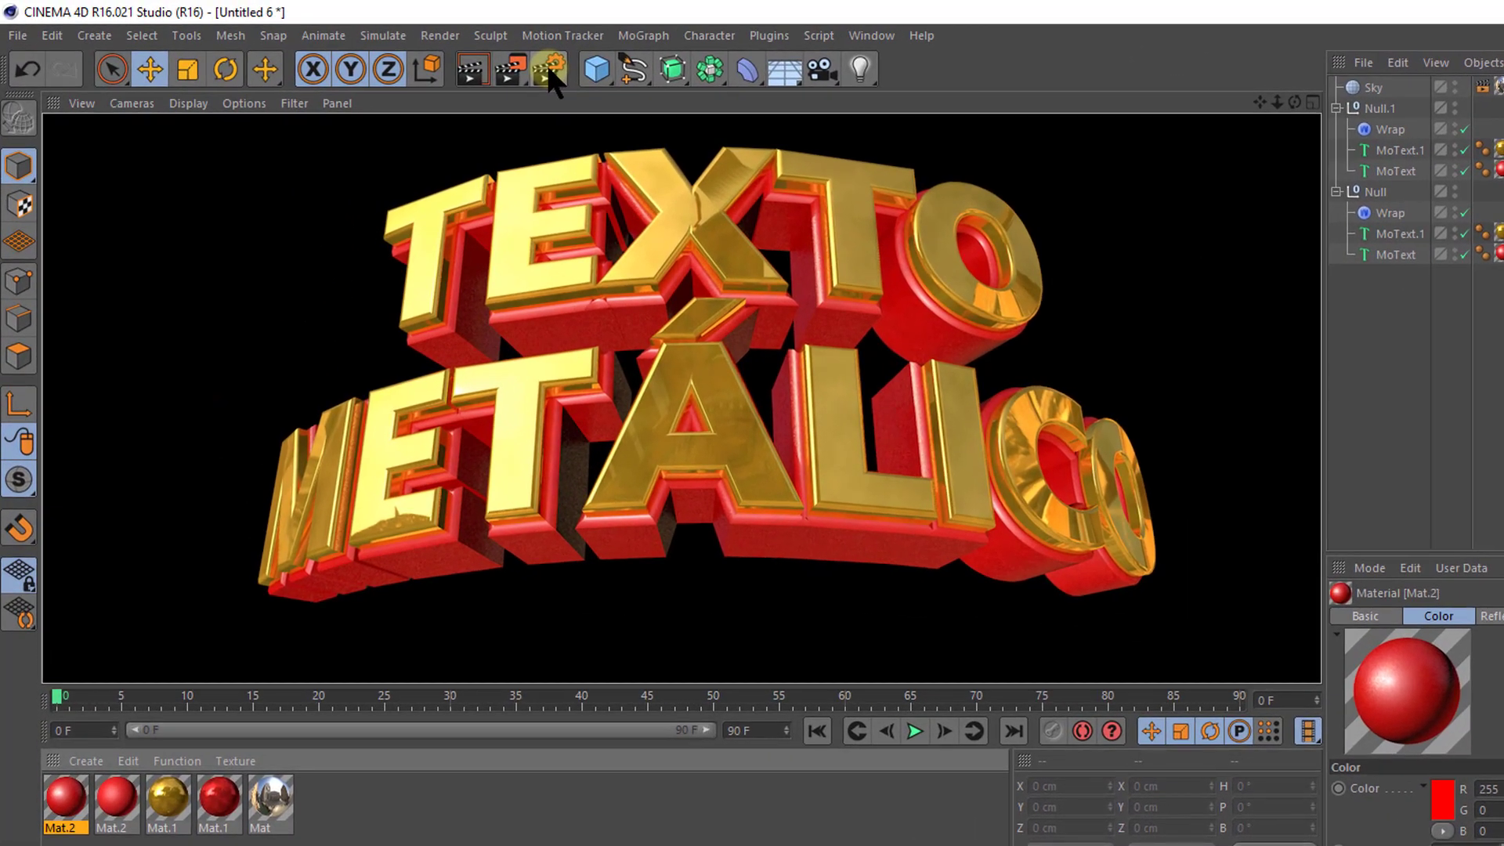
Step: Open the Save page of Render Settings and browse for the output file location
left_click(546, 64)
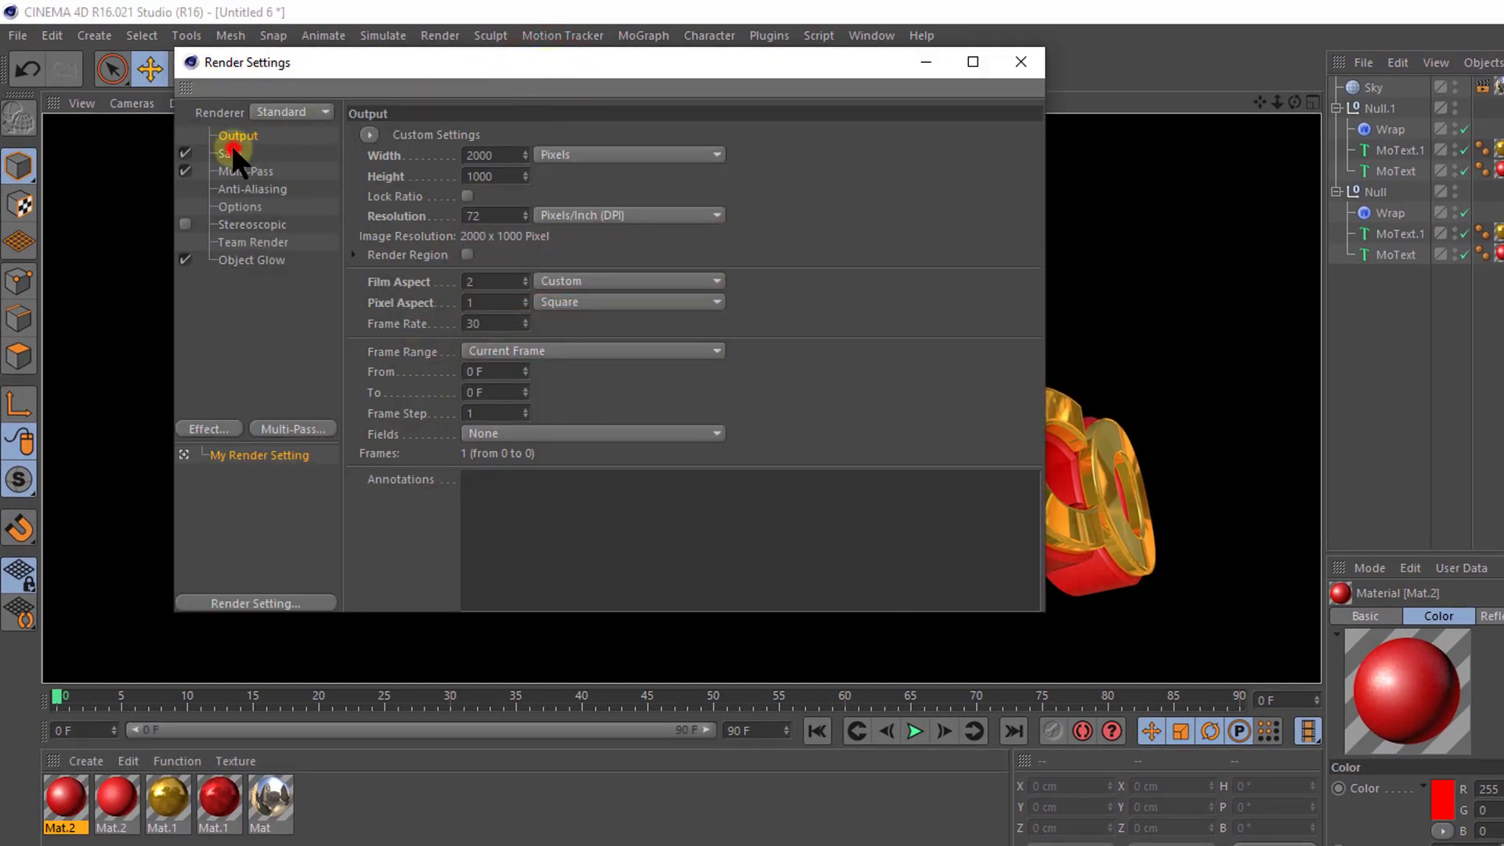
left_click(232, 149)
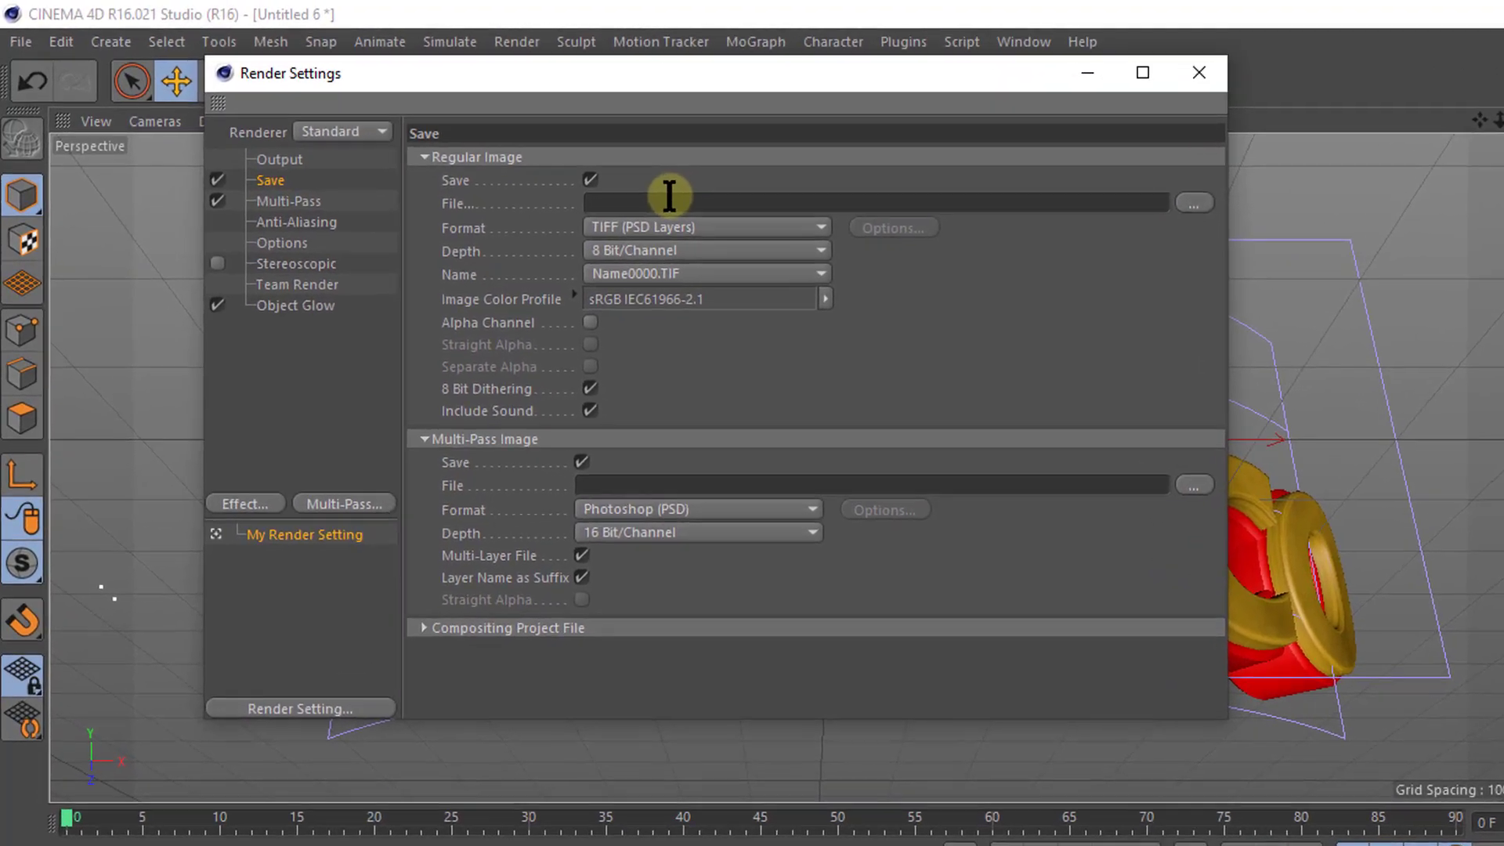
left_click(1216, 205)
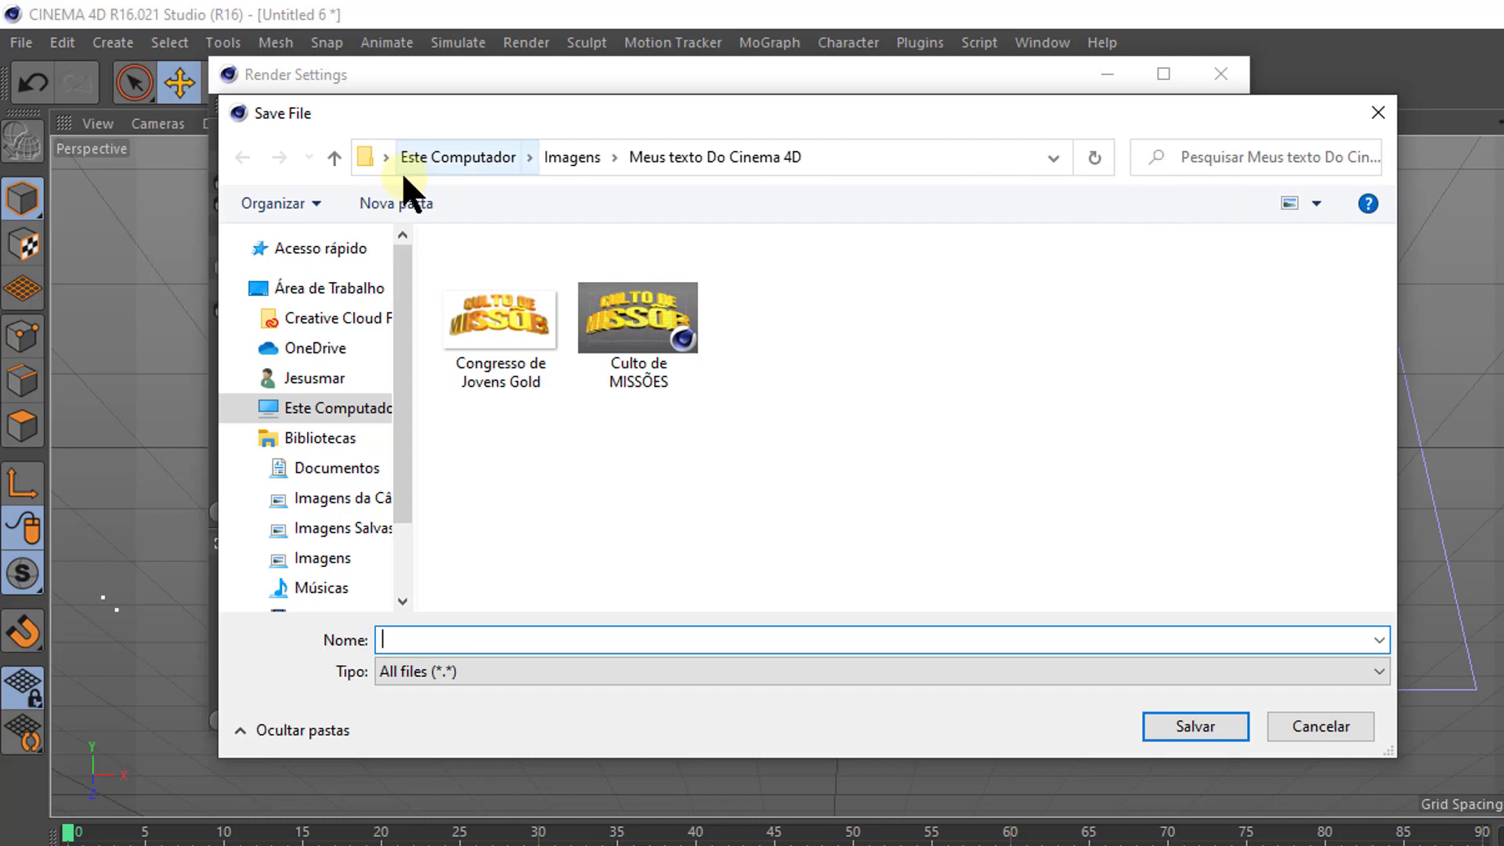
Step: Create a new folder named 'Meus Textos 3D' inside Este Computador > Imagens
left_click(339, 407)
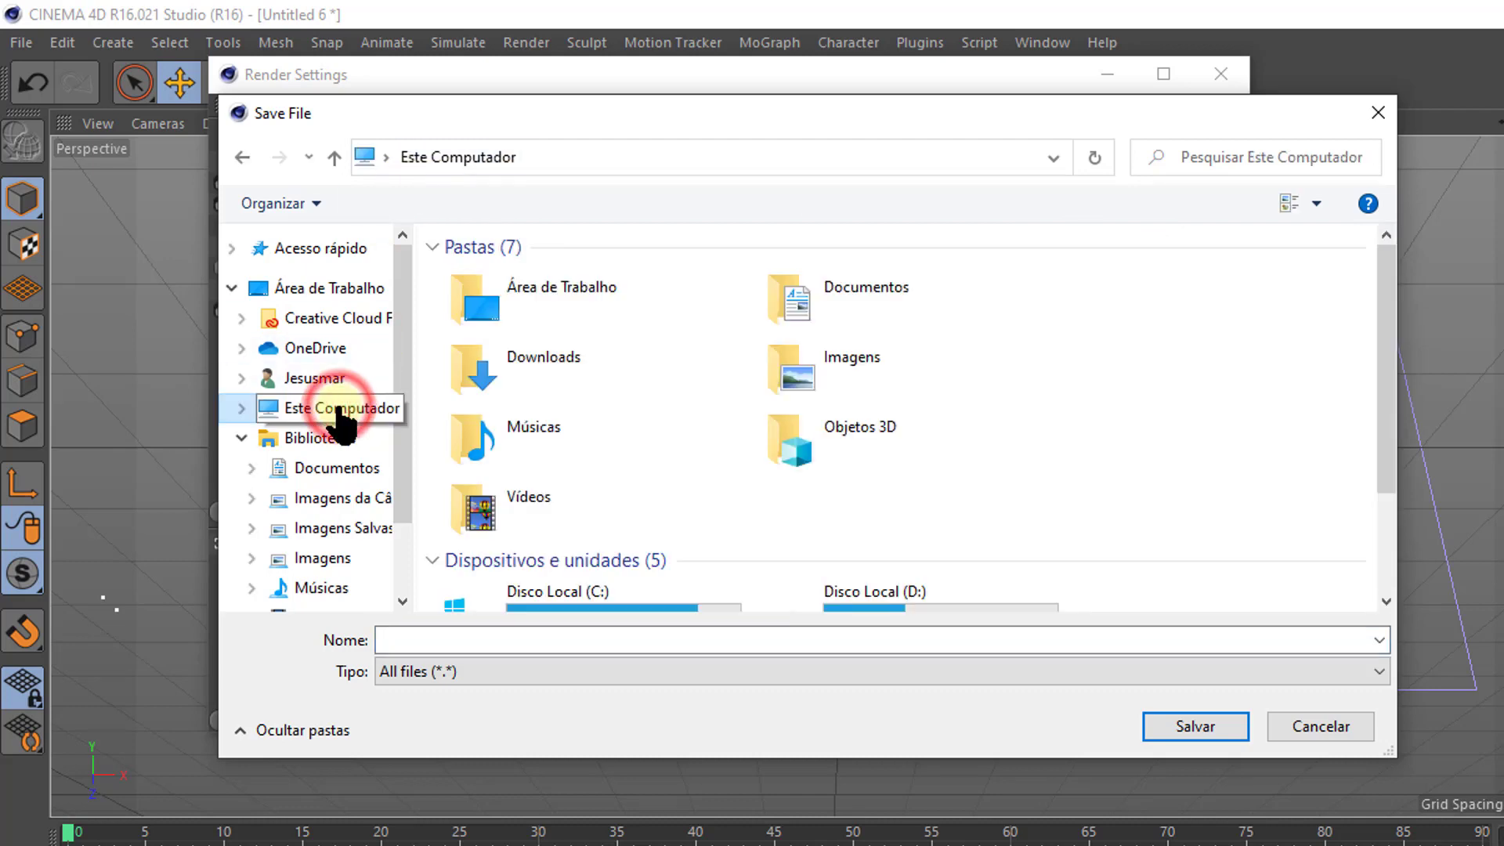
left_click(853, 354)
double_click(854, 354)
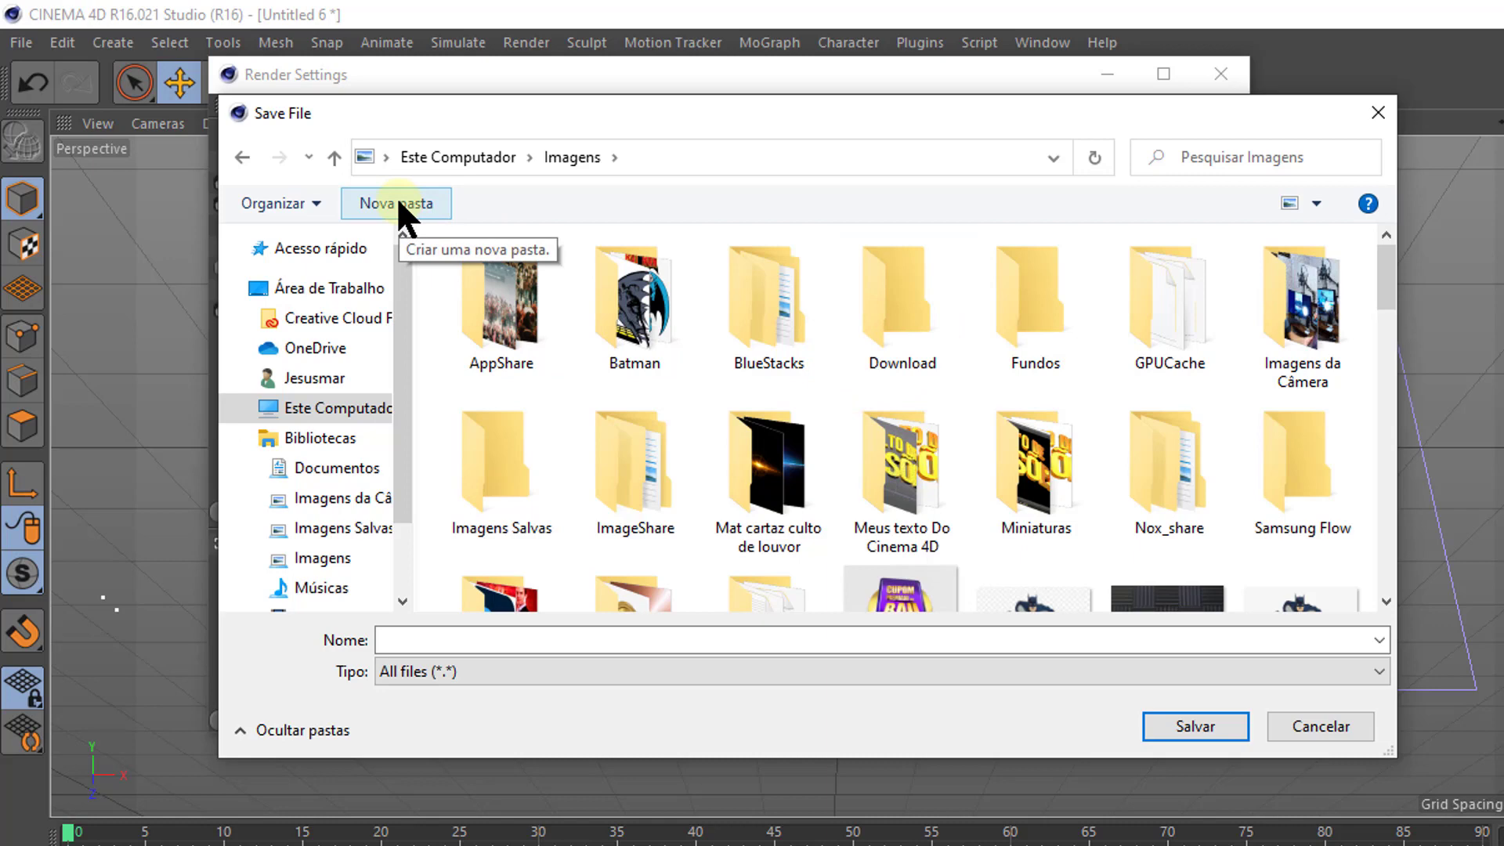
left_click(396, 196)
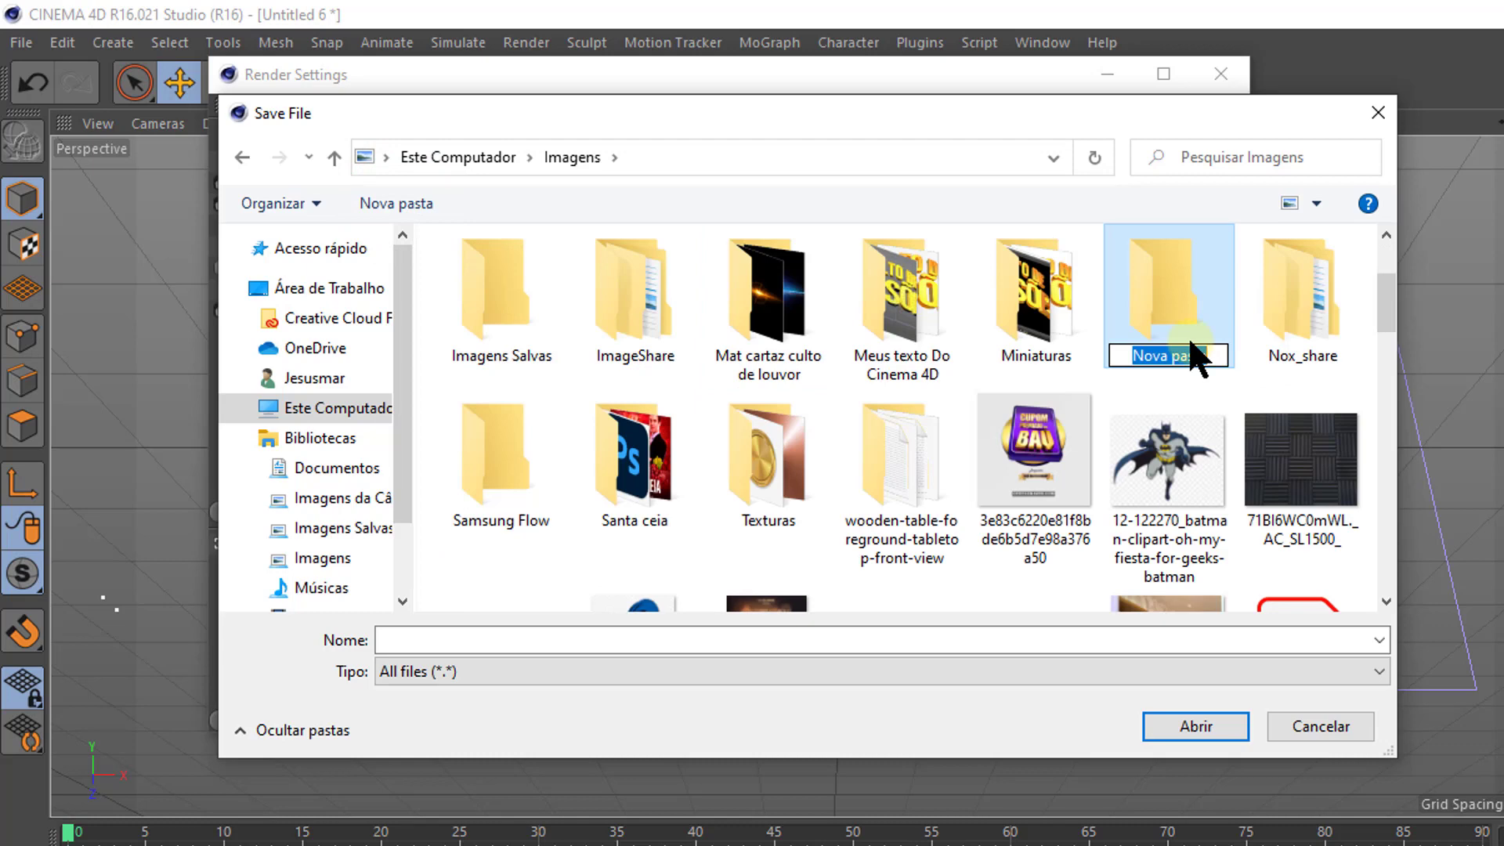
type("Meus")
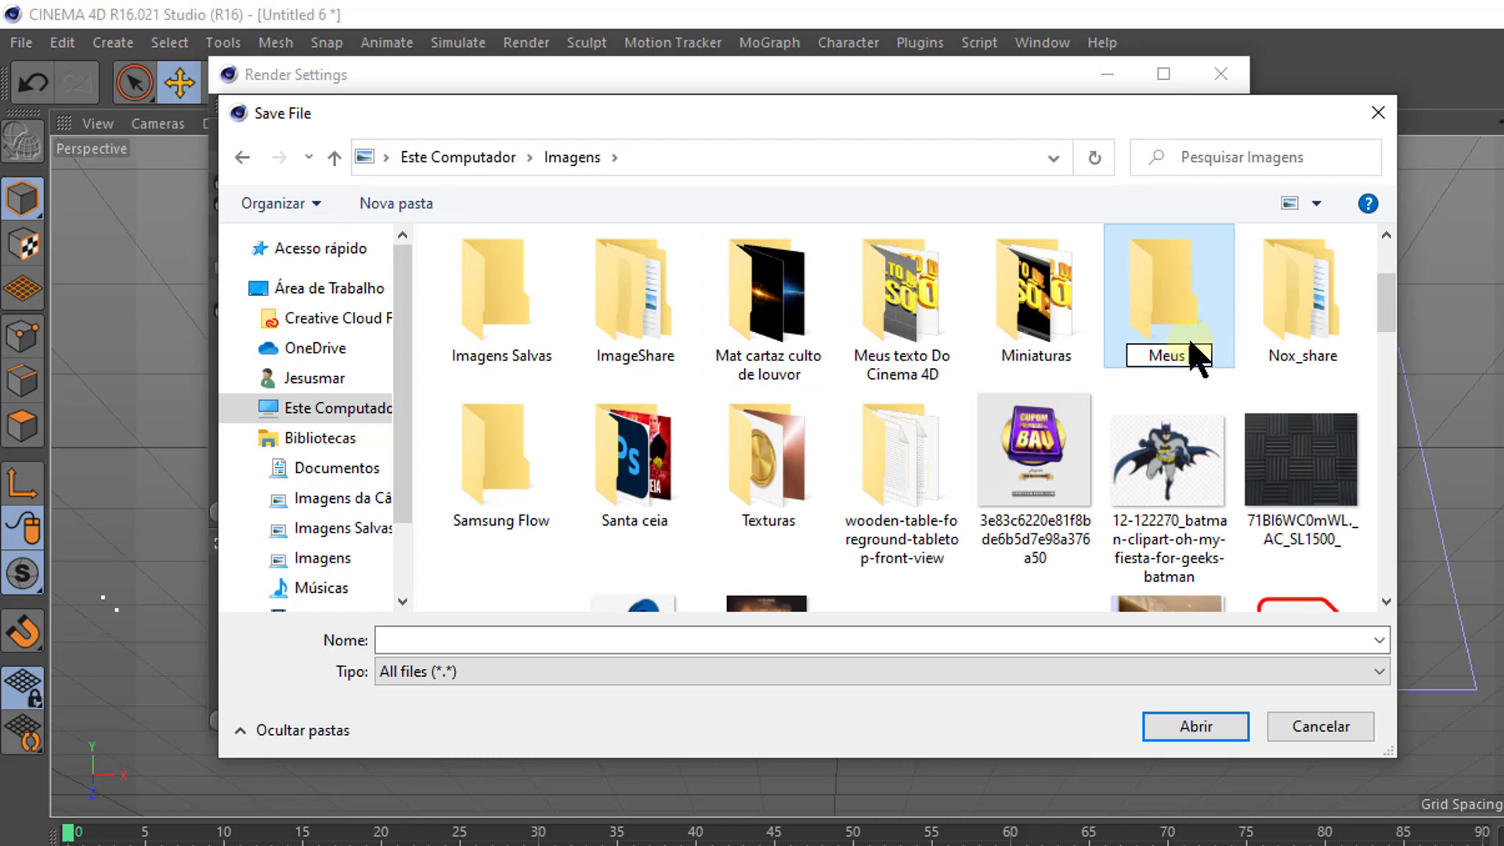
type(" Textos")
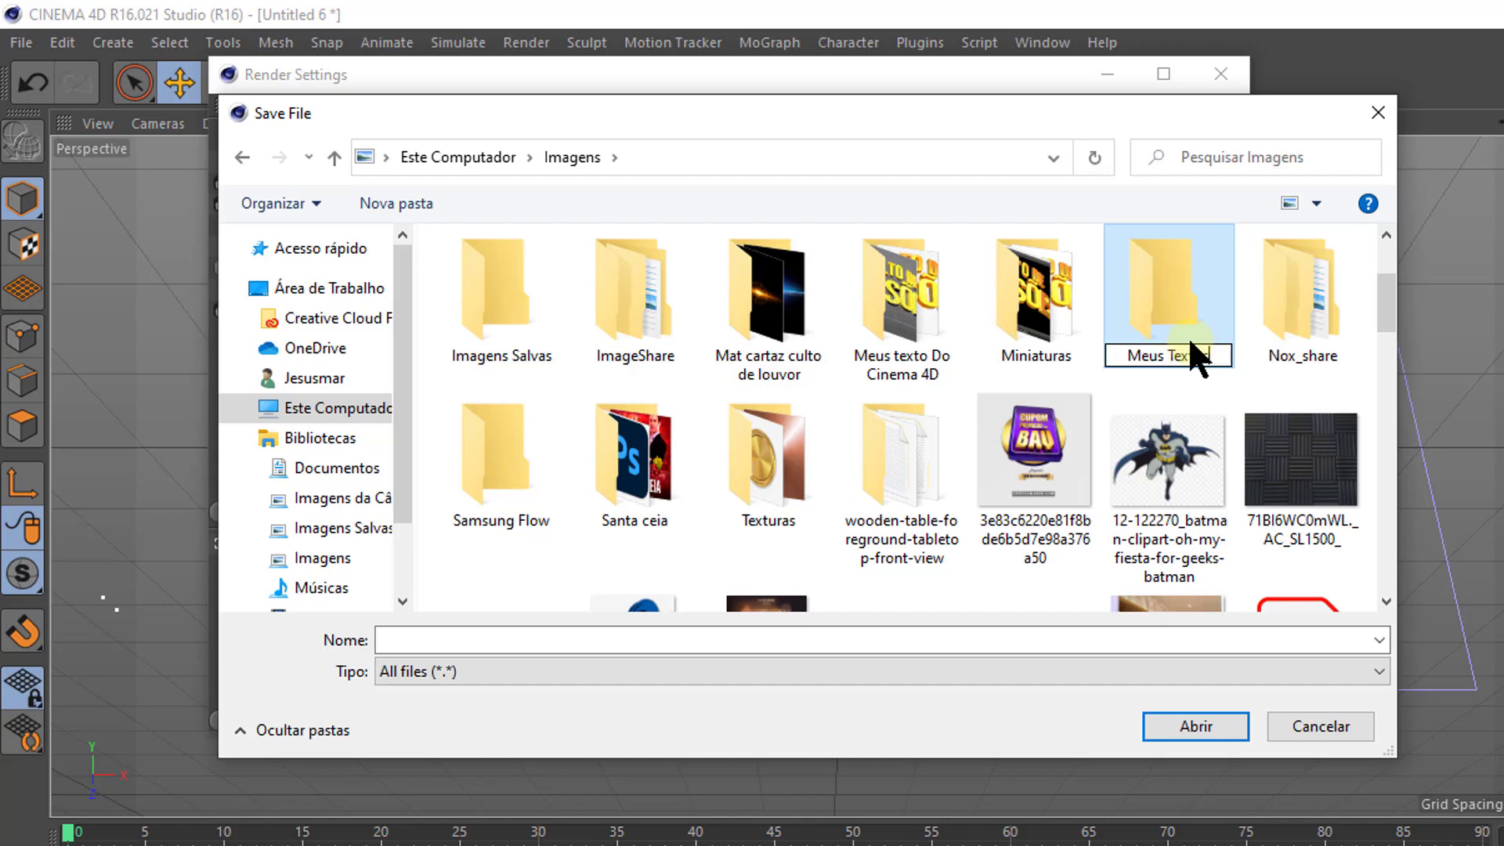
type(" 3")
type("D")
key("Return")
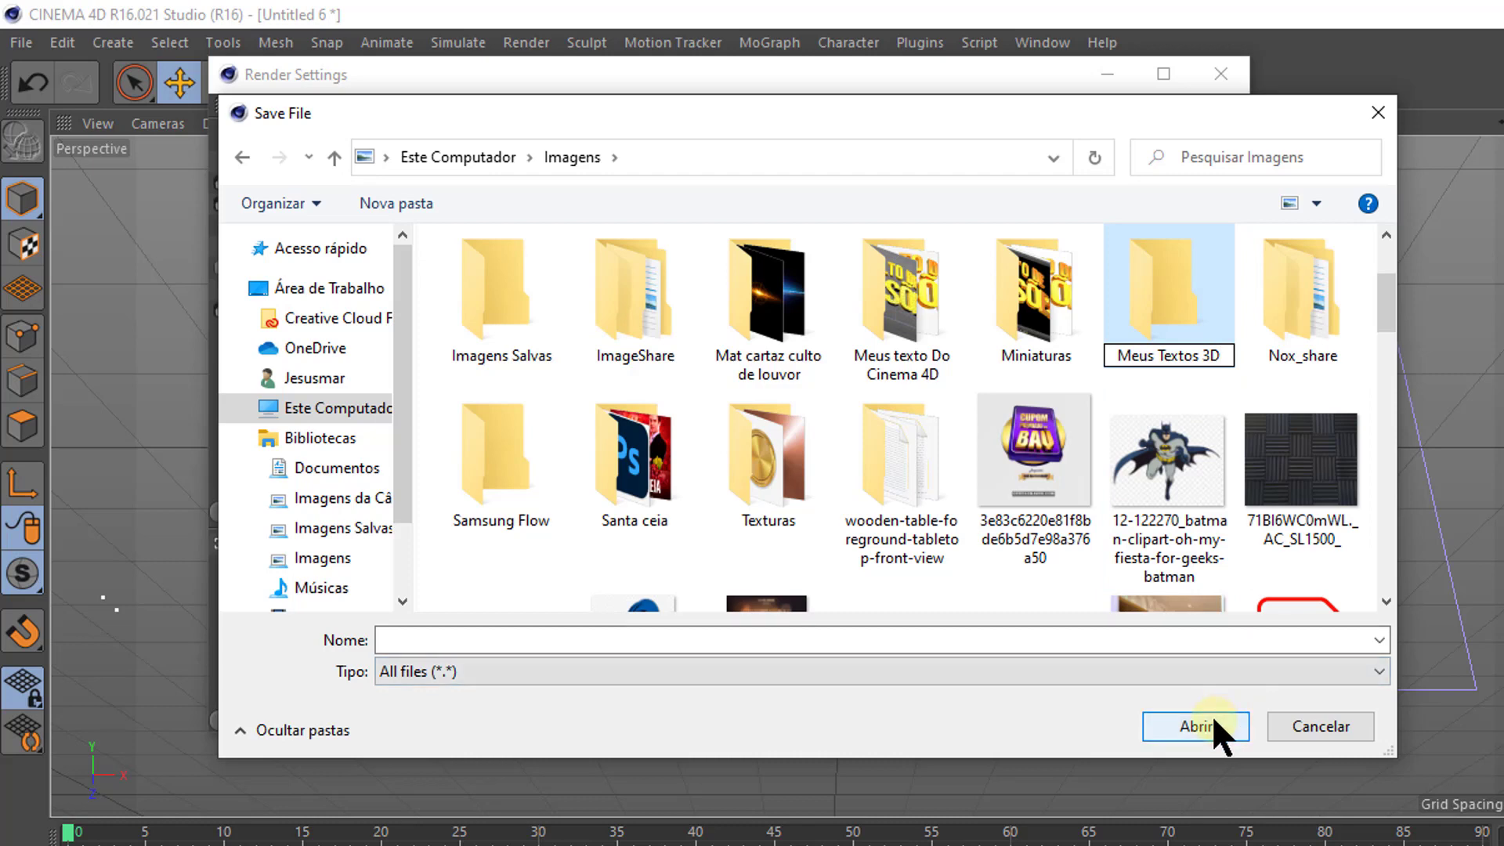
left_click(1212, 721)
left_click(1210, 724)
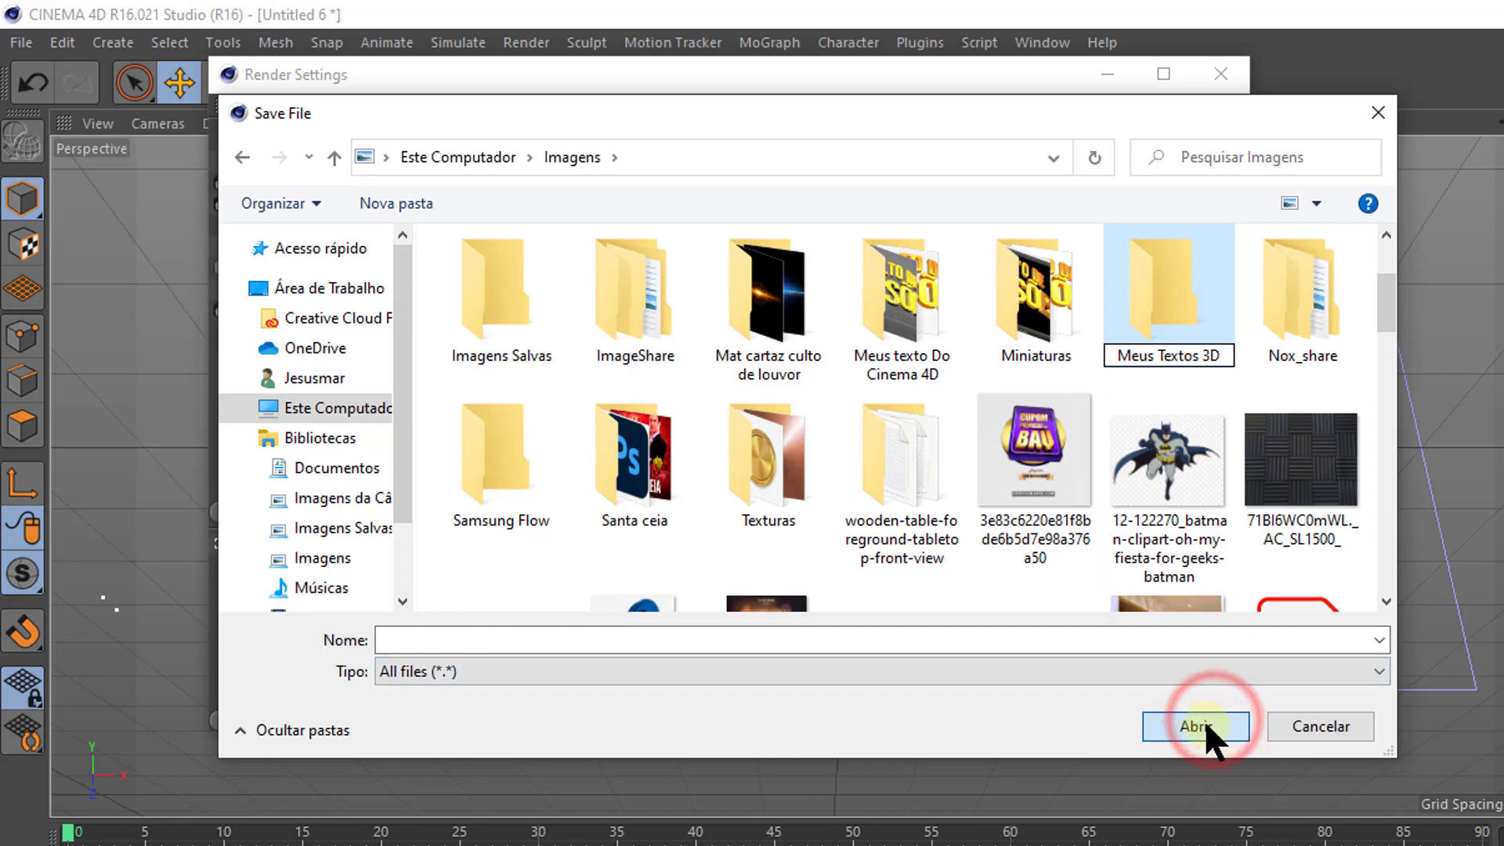
Step: Enter the Meus Textos 3D folder and name the render file 'Texto Metálico curvo'
left_click(1027, 275)
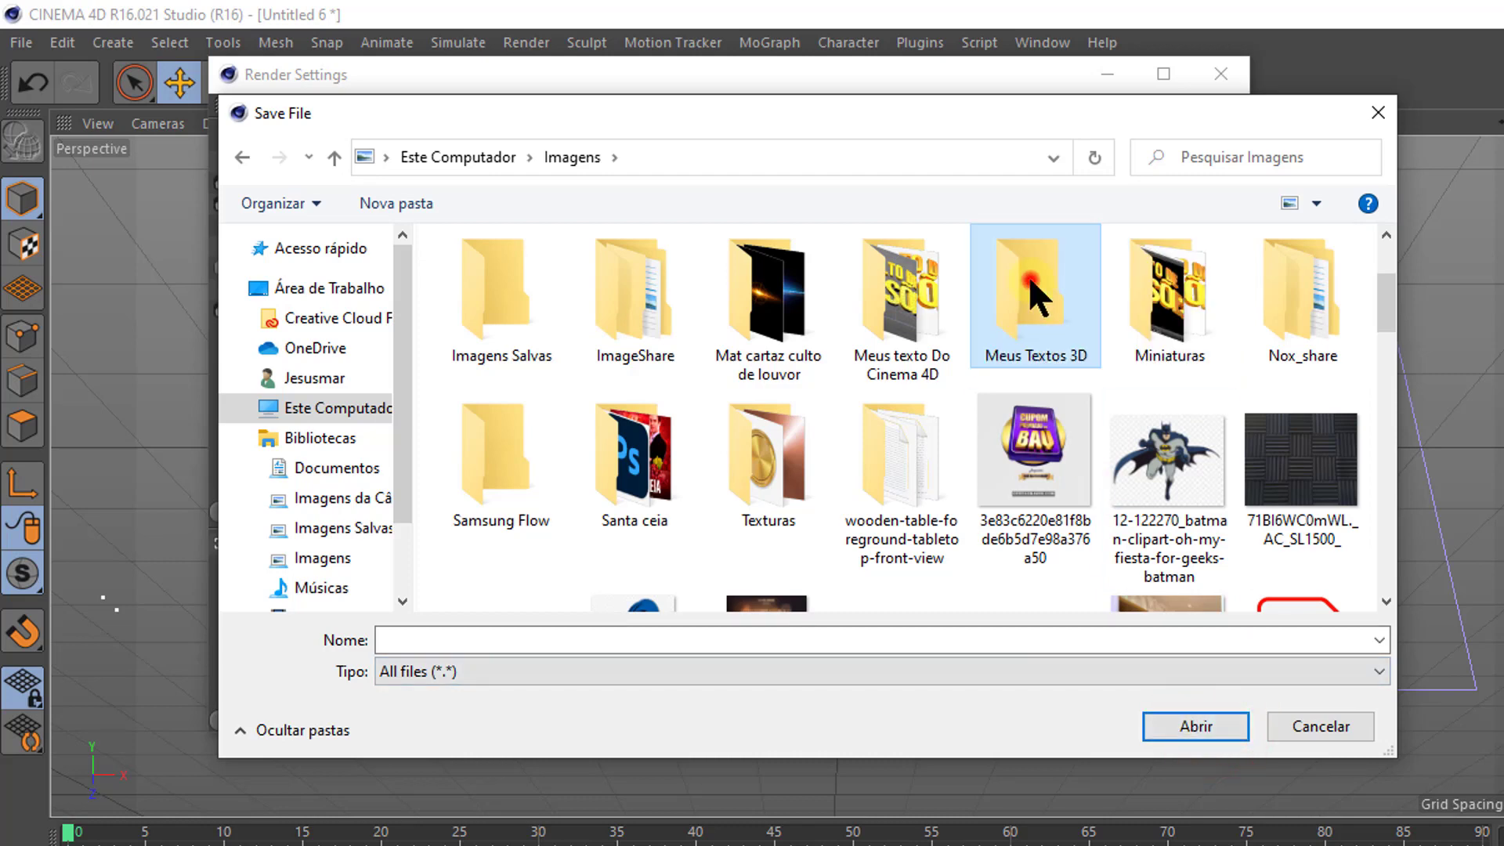
left_click(504, 640)
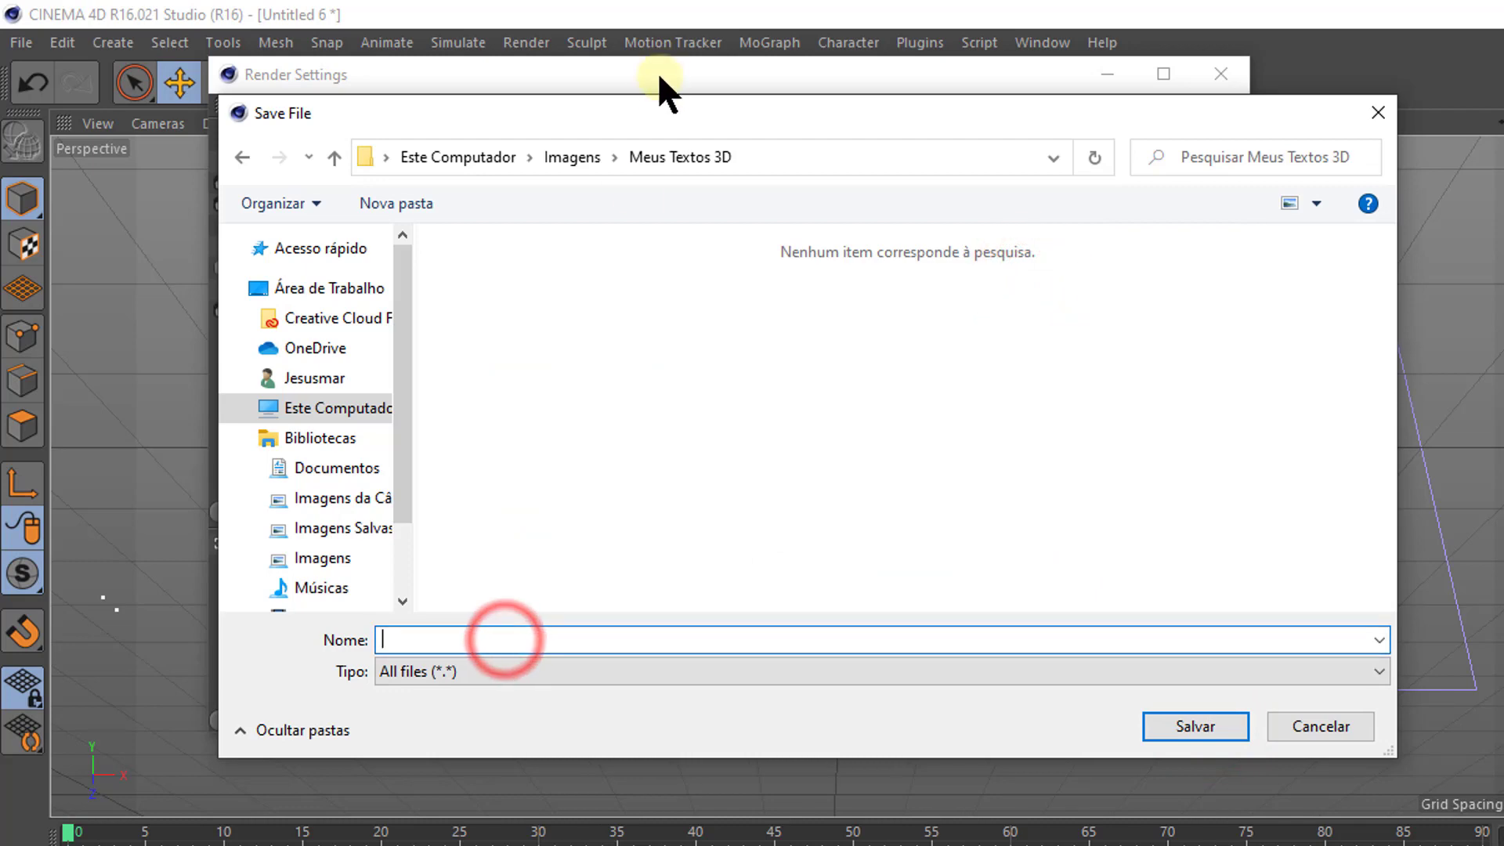
left_click_drag(671, 120, 1419, 113)
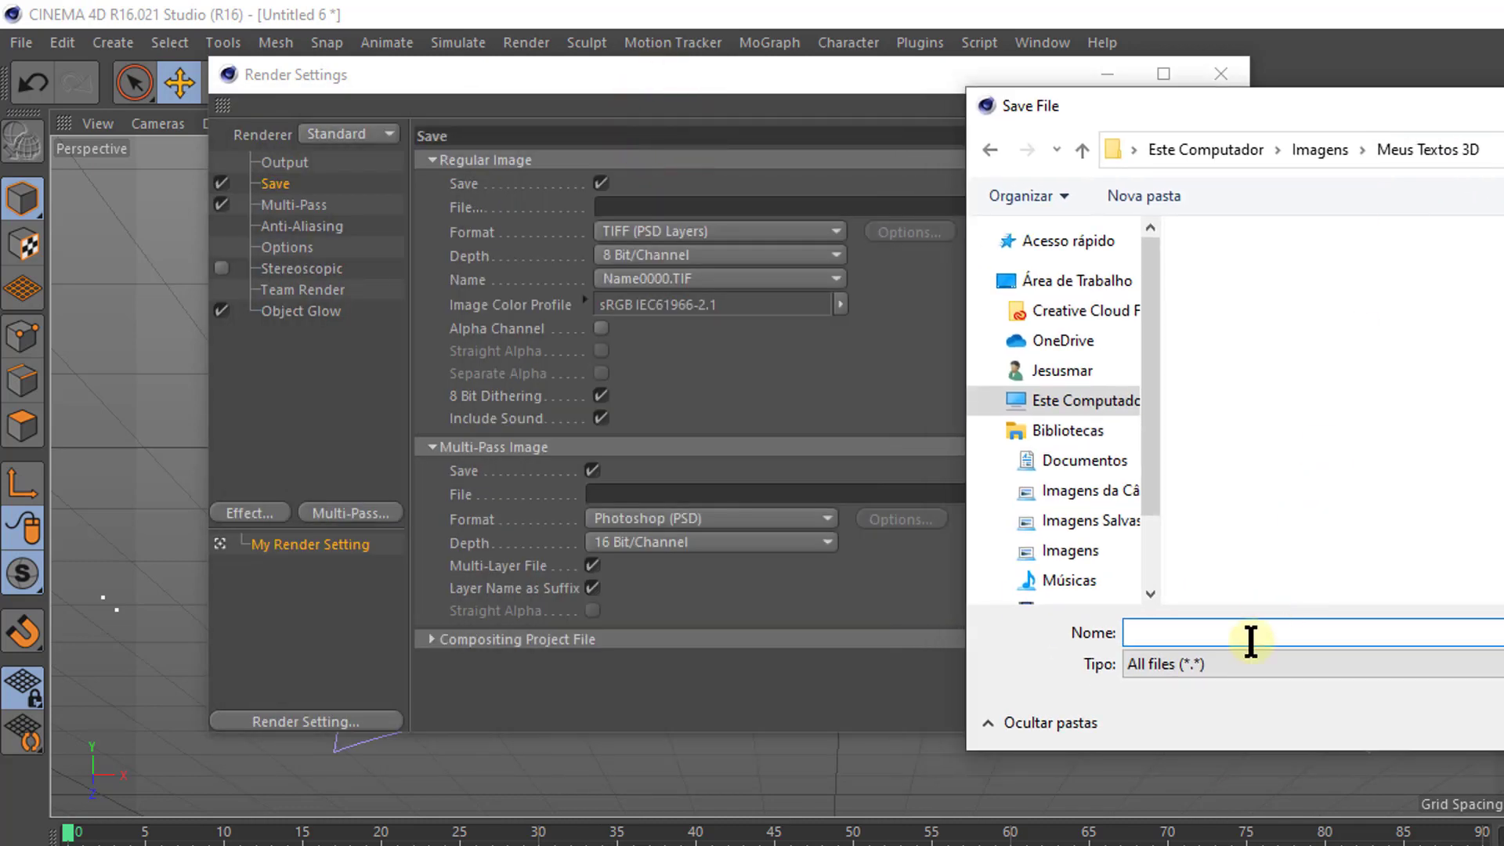
type("Texto ")
type("Metá")
type("li")
type("co cu")
type("bo")
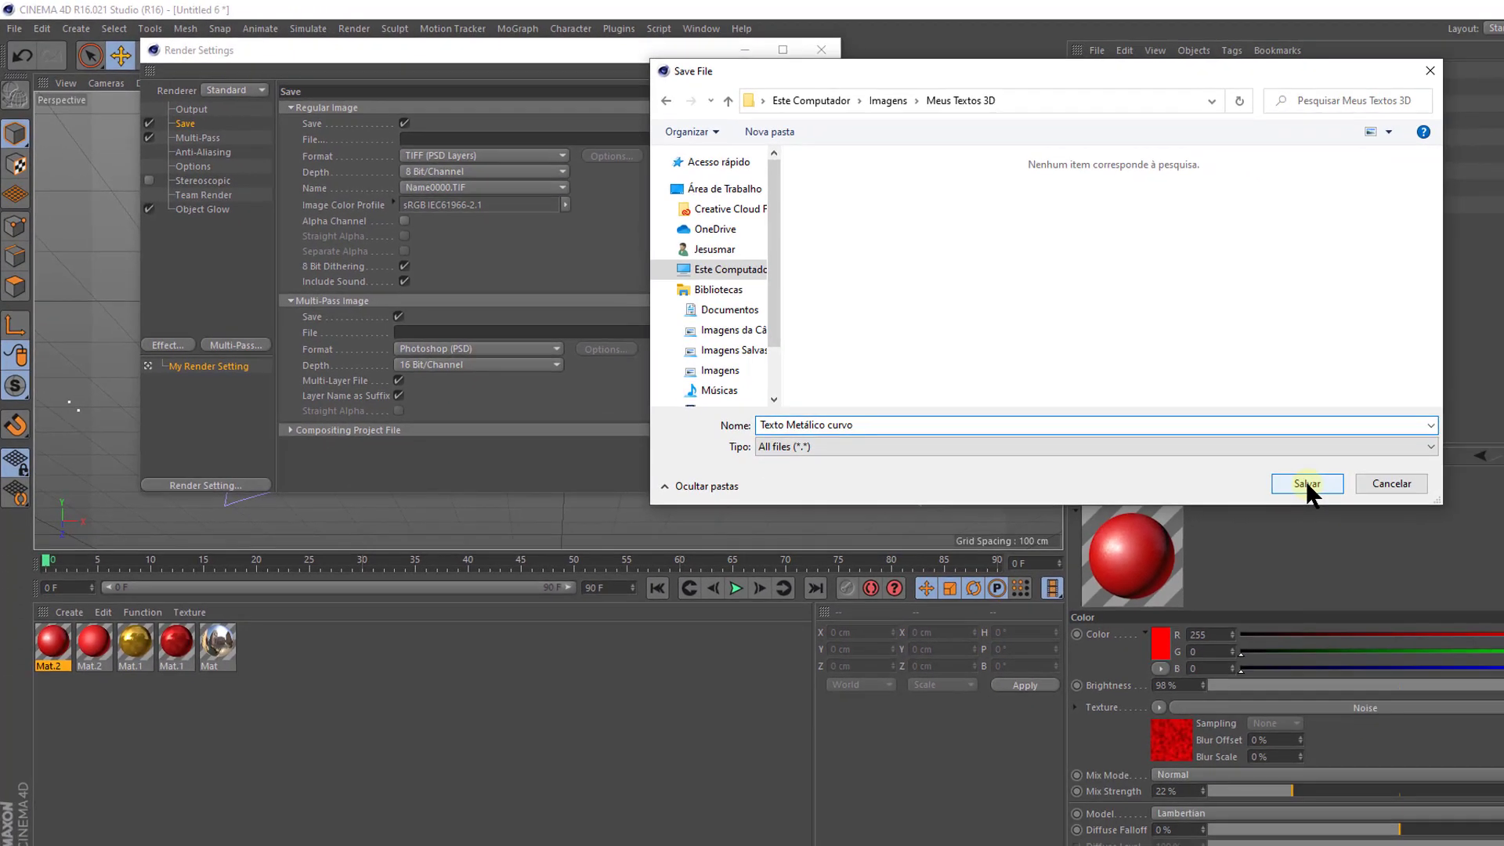
Step: Confirm the output file and set the render format to PNG with Alpha Channel
left_click(1305, 482)
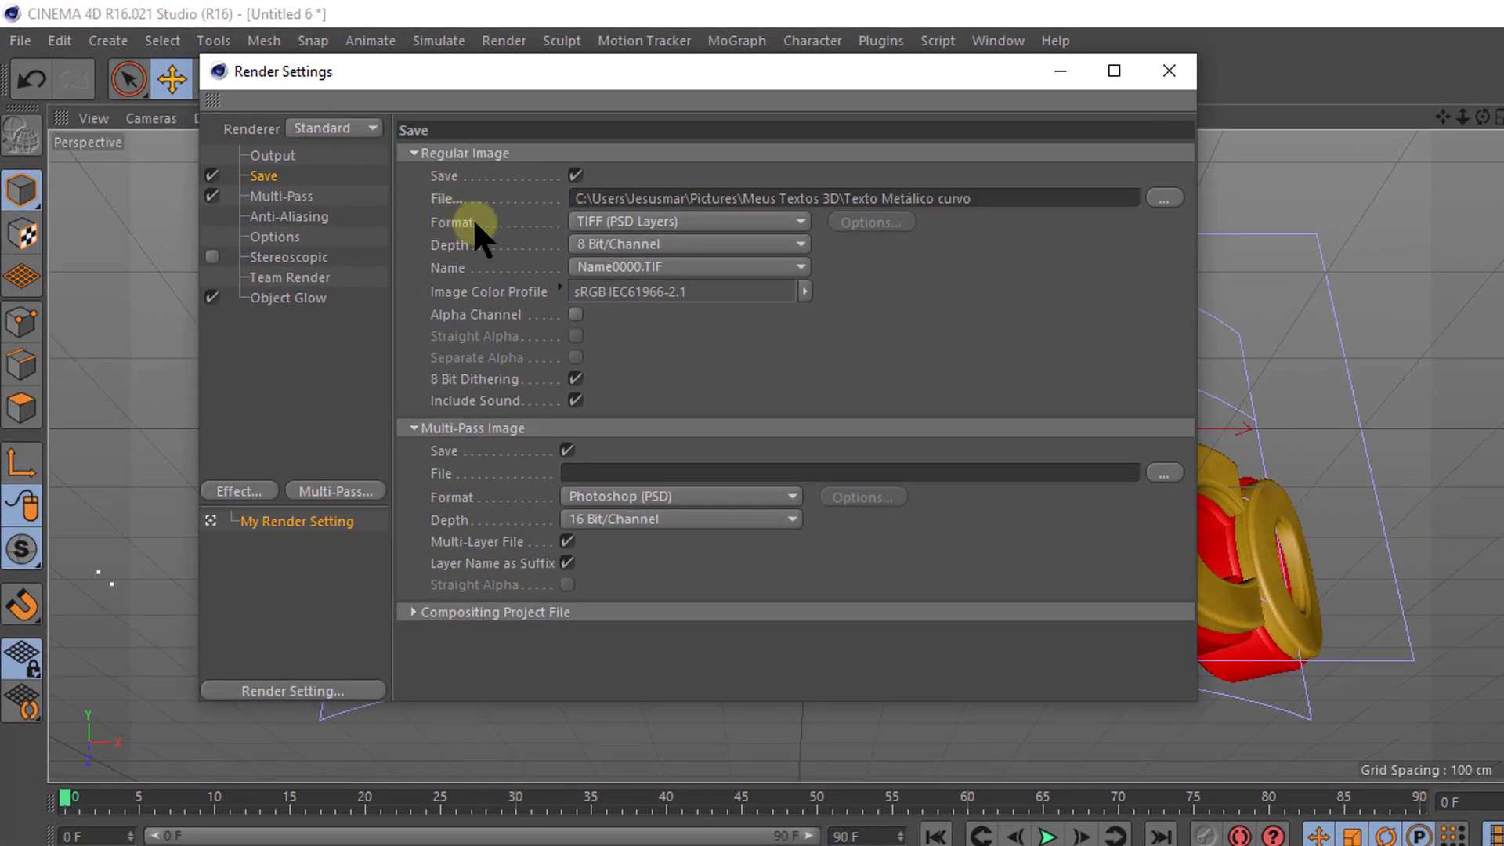
left_click(792, 222)
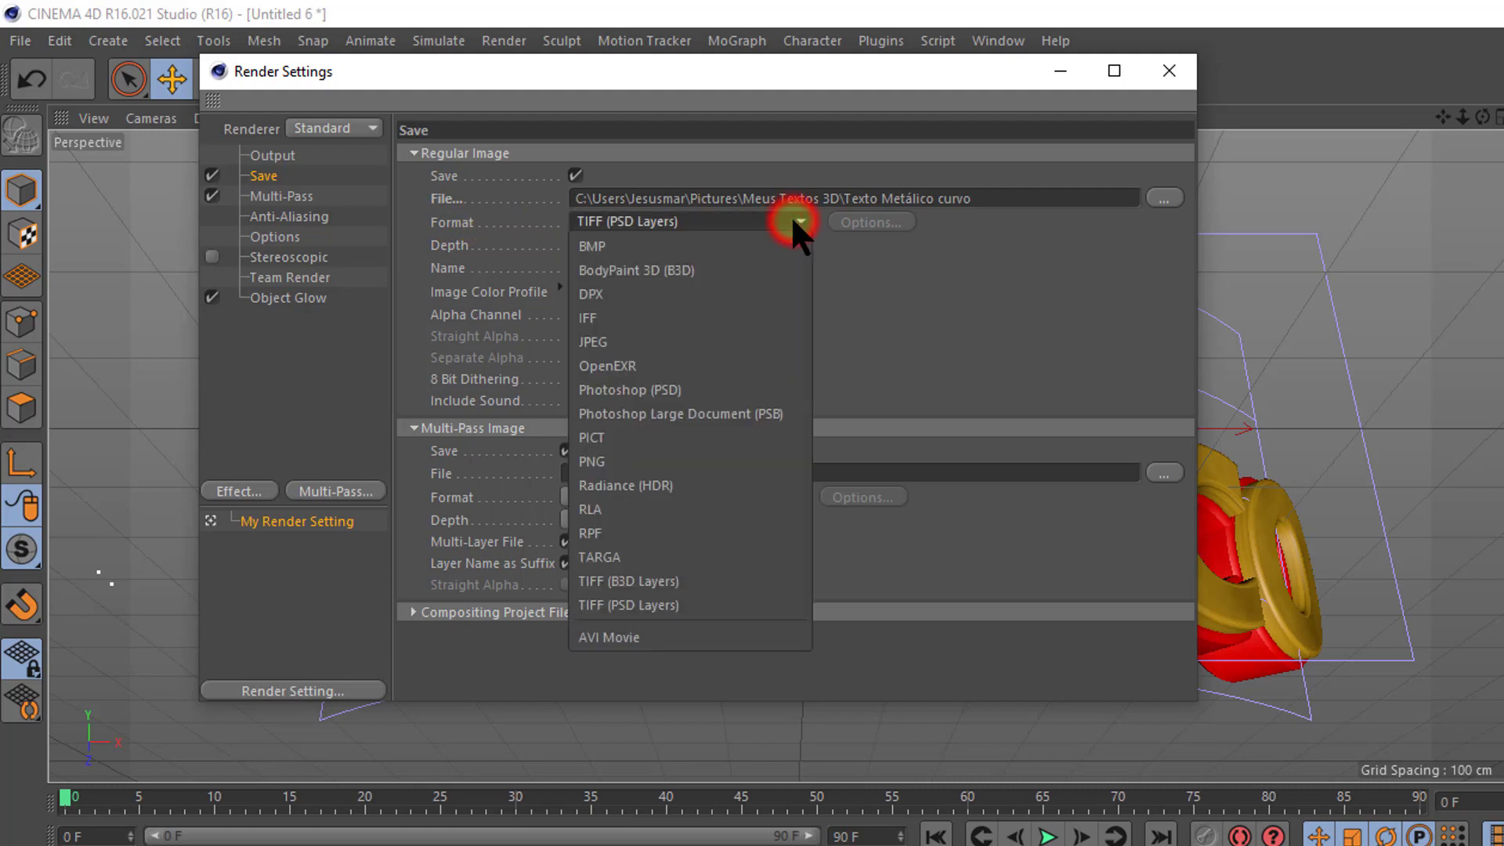
left_click(592, 460)
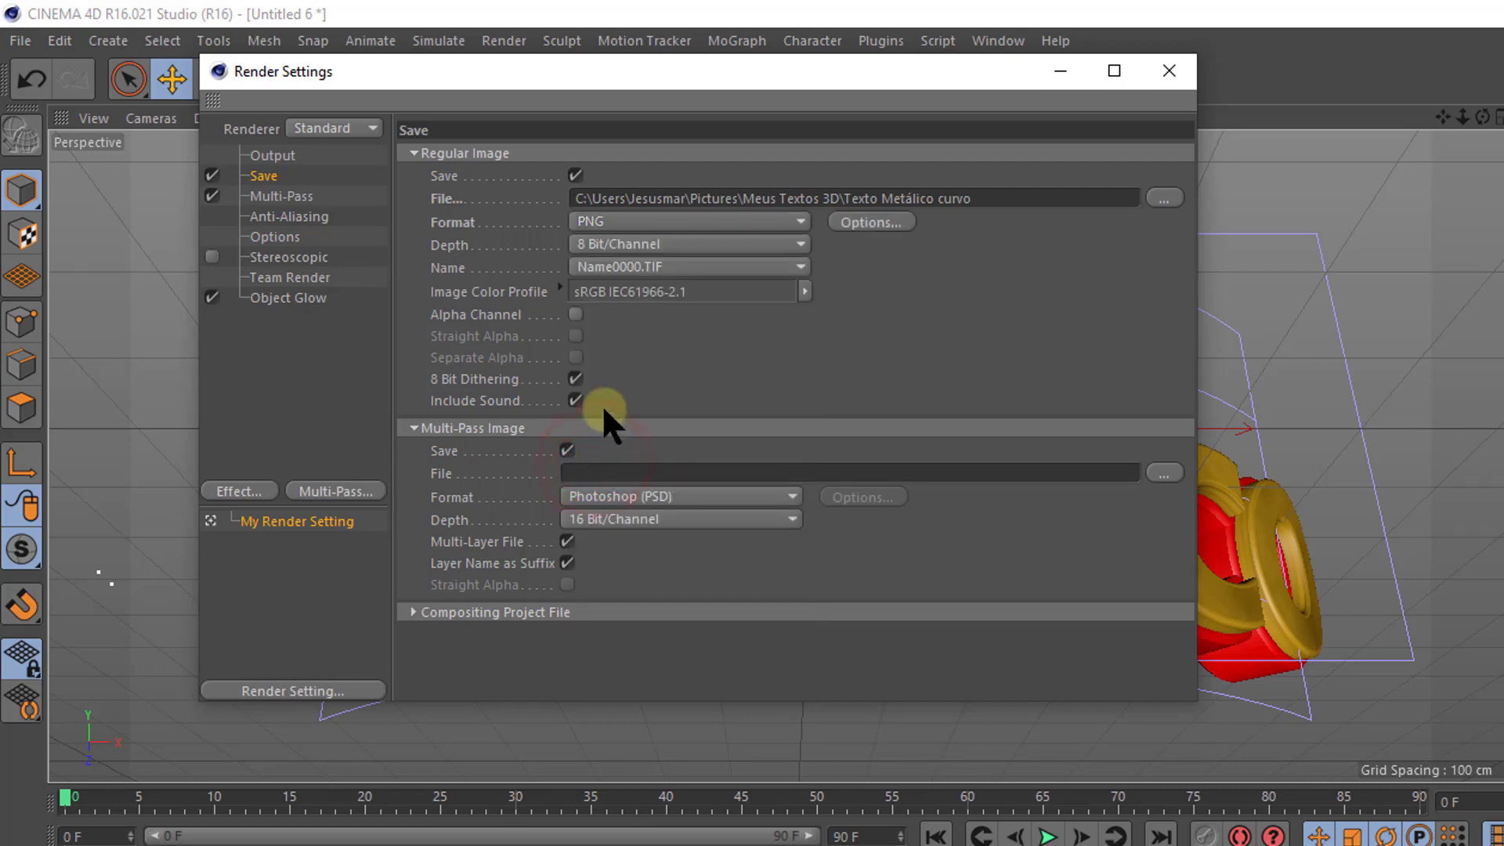
left_click(574, 313)
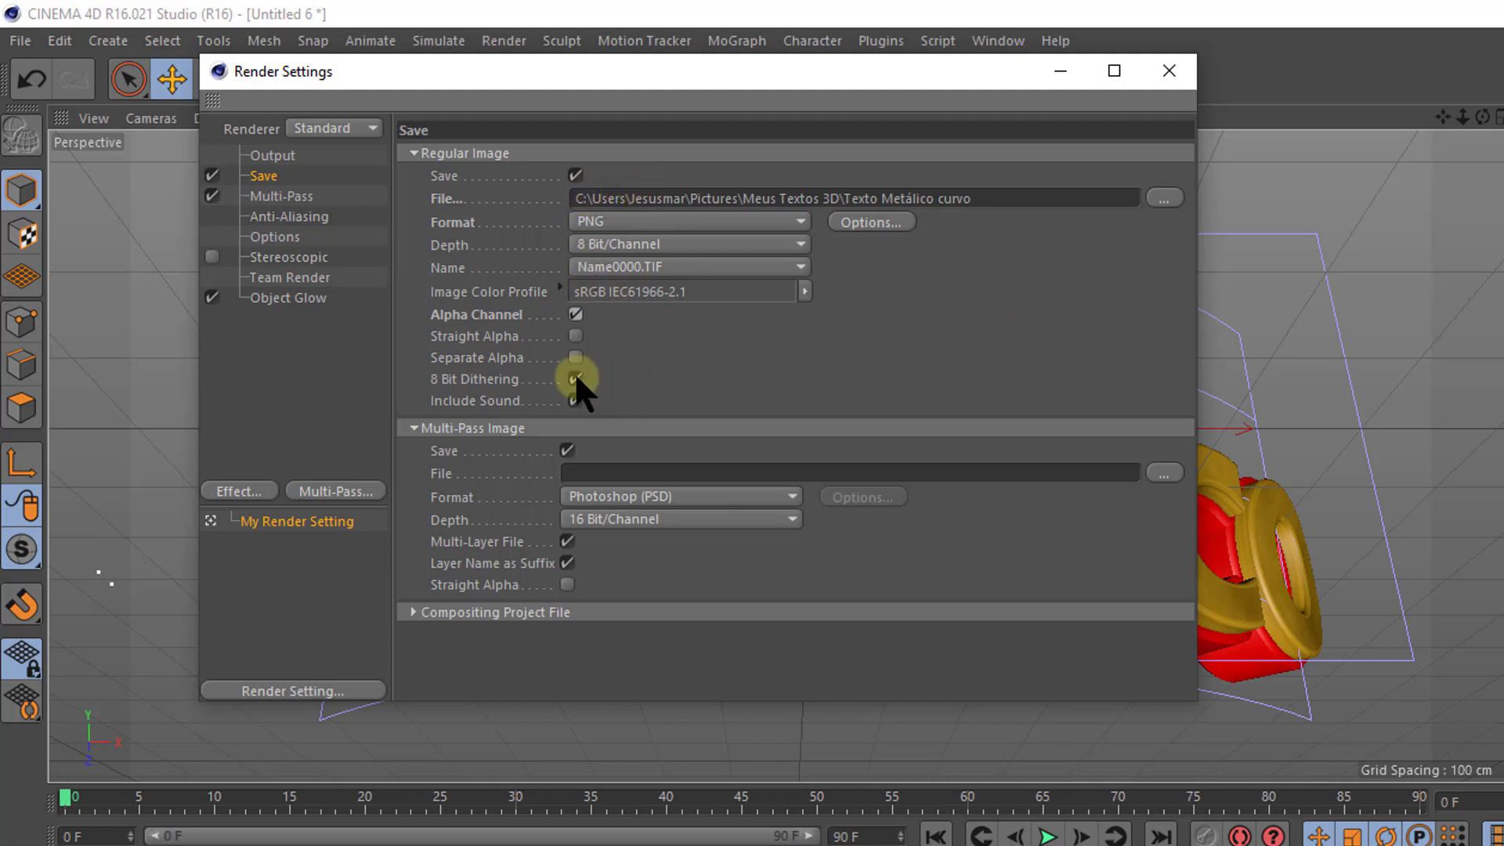
Step: Add Ambient Occlusion as a render effect
left_click_drag(805, 74, 987, 52)
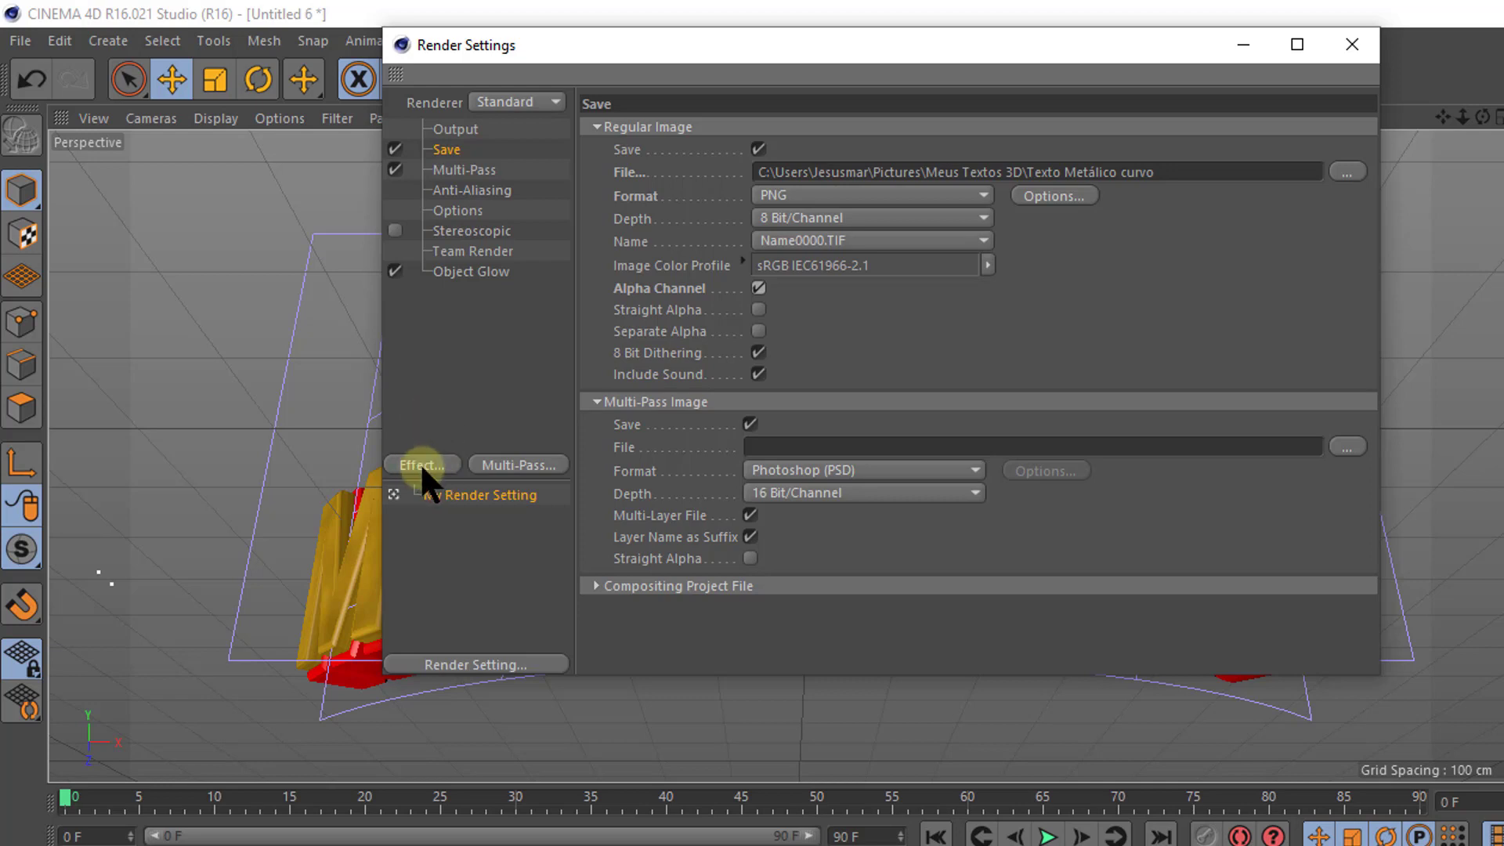
left_click(424, 463)
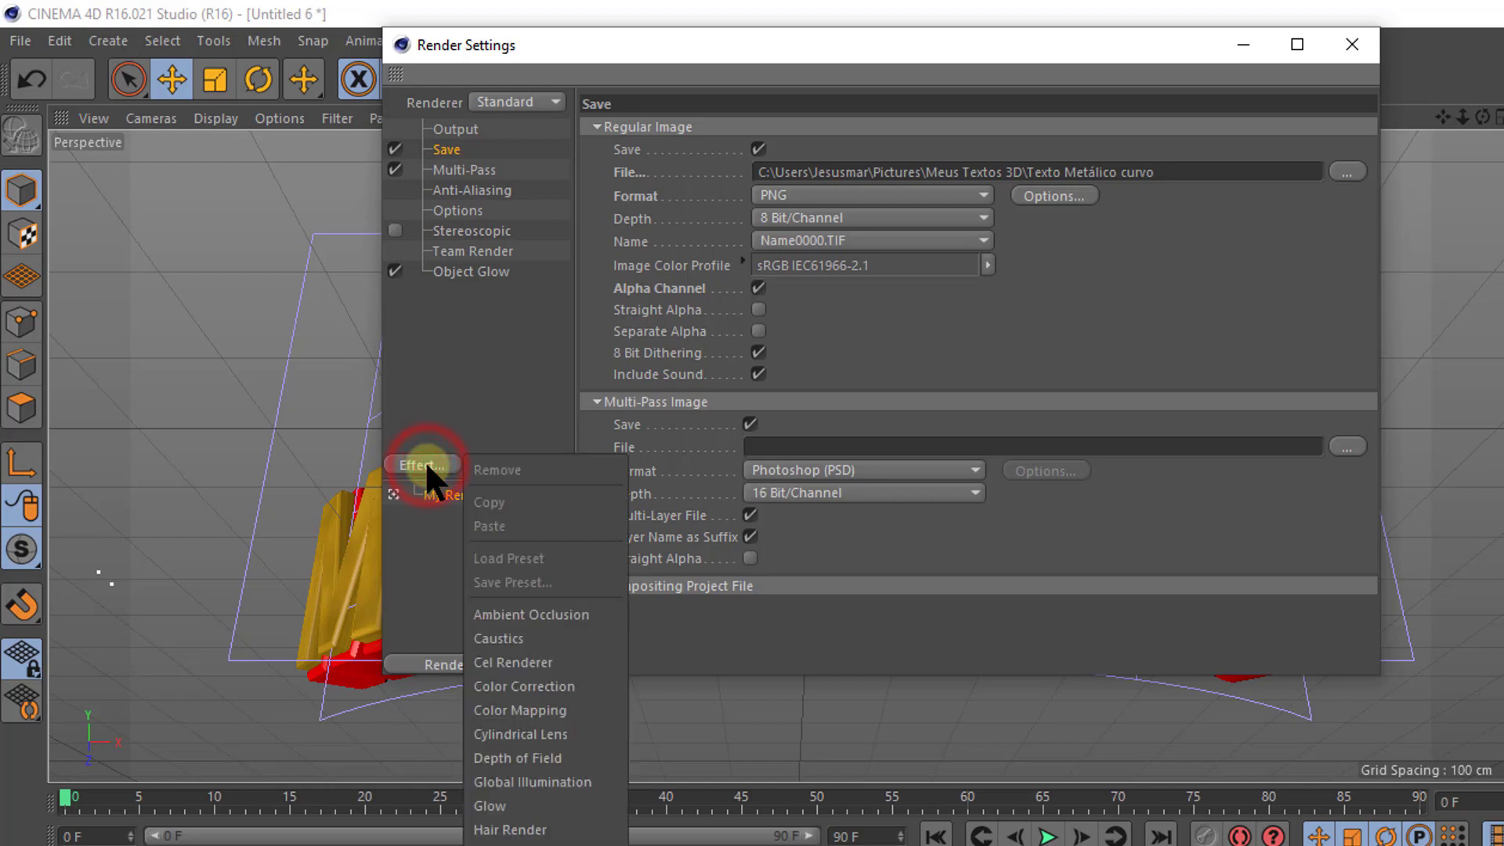
left_click(526, 613)
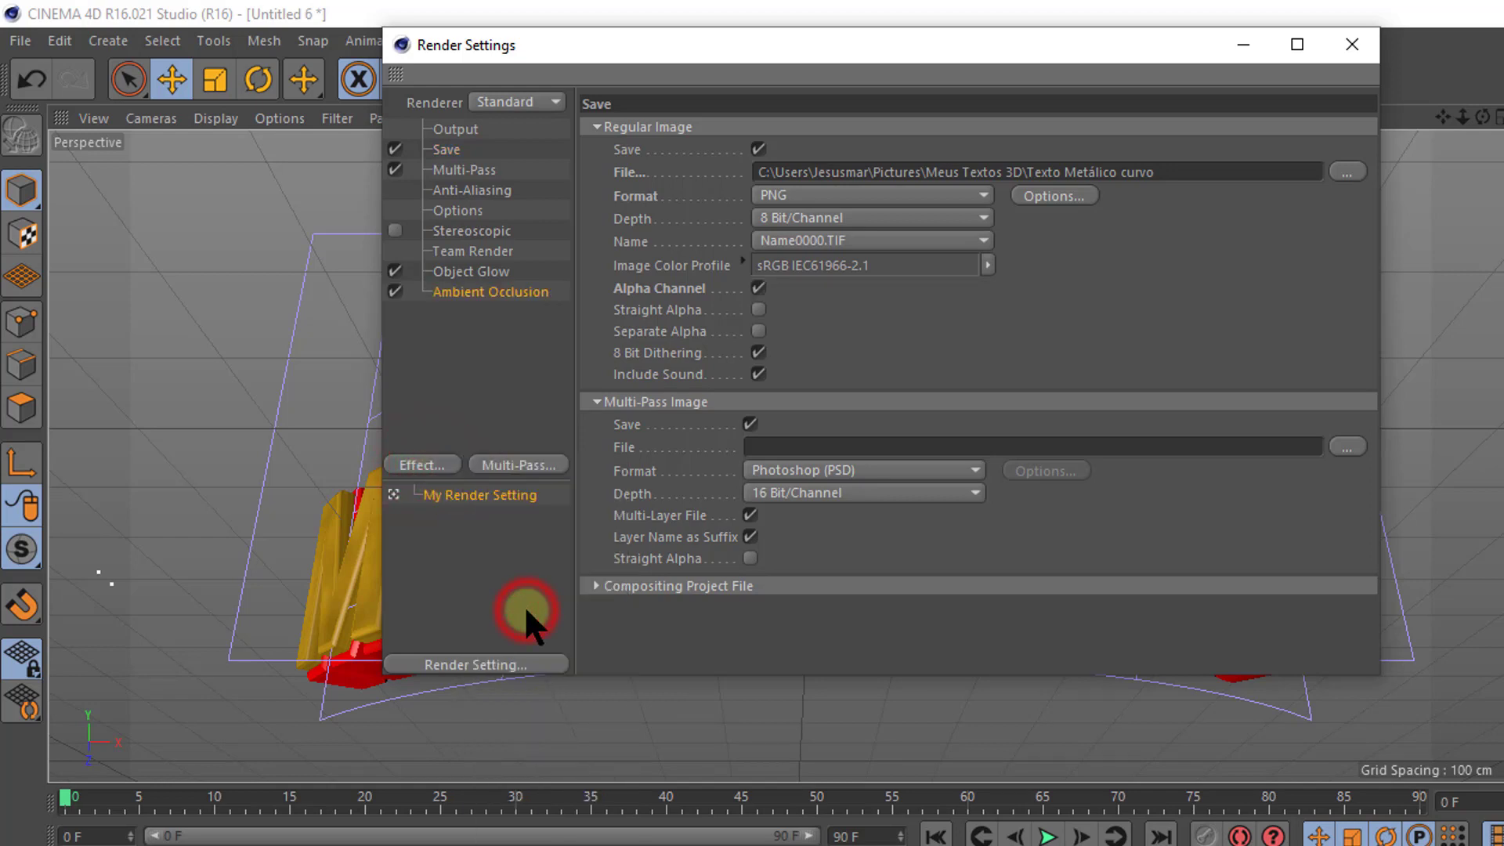
left_click(425, 463)
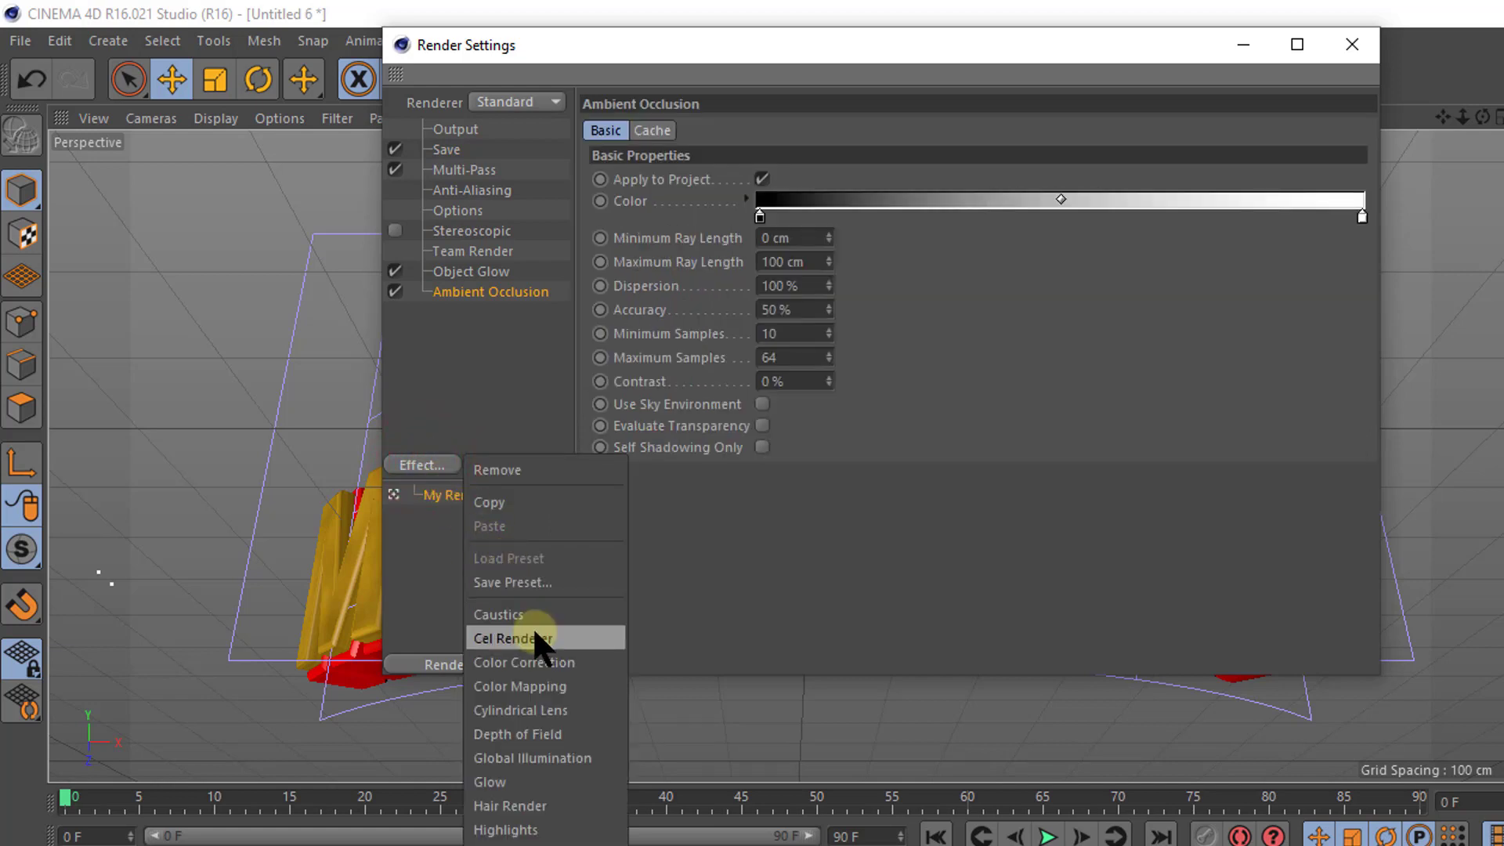
Step: Add Global Illumination as a render effect and confirm the effects are enabled
left_click(534, 756)
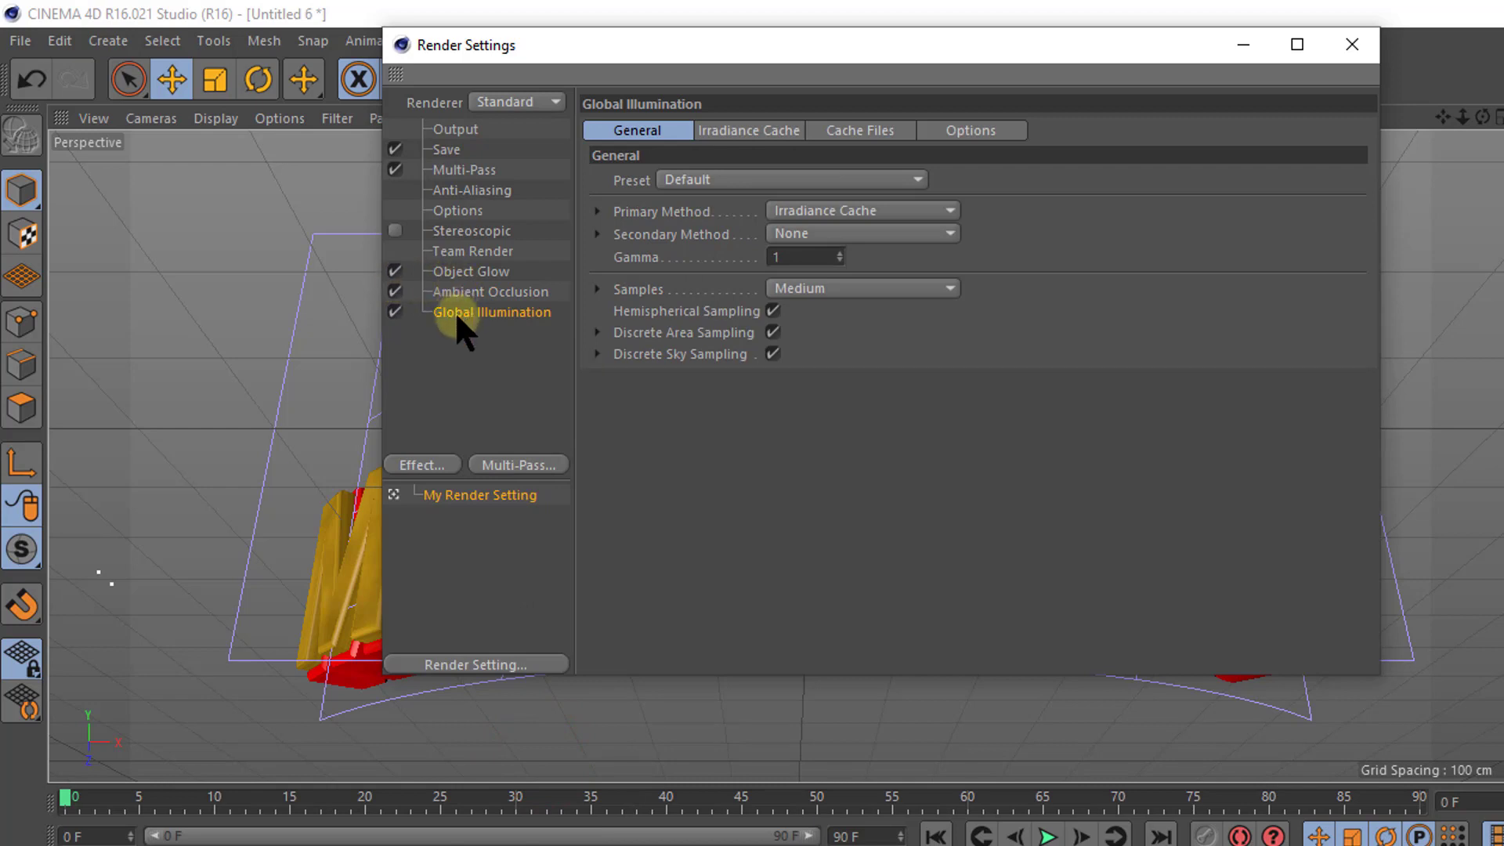
left_click(395, 291)
left_click(394, 311)
left_click(396, 291)
left_click(494, 311)
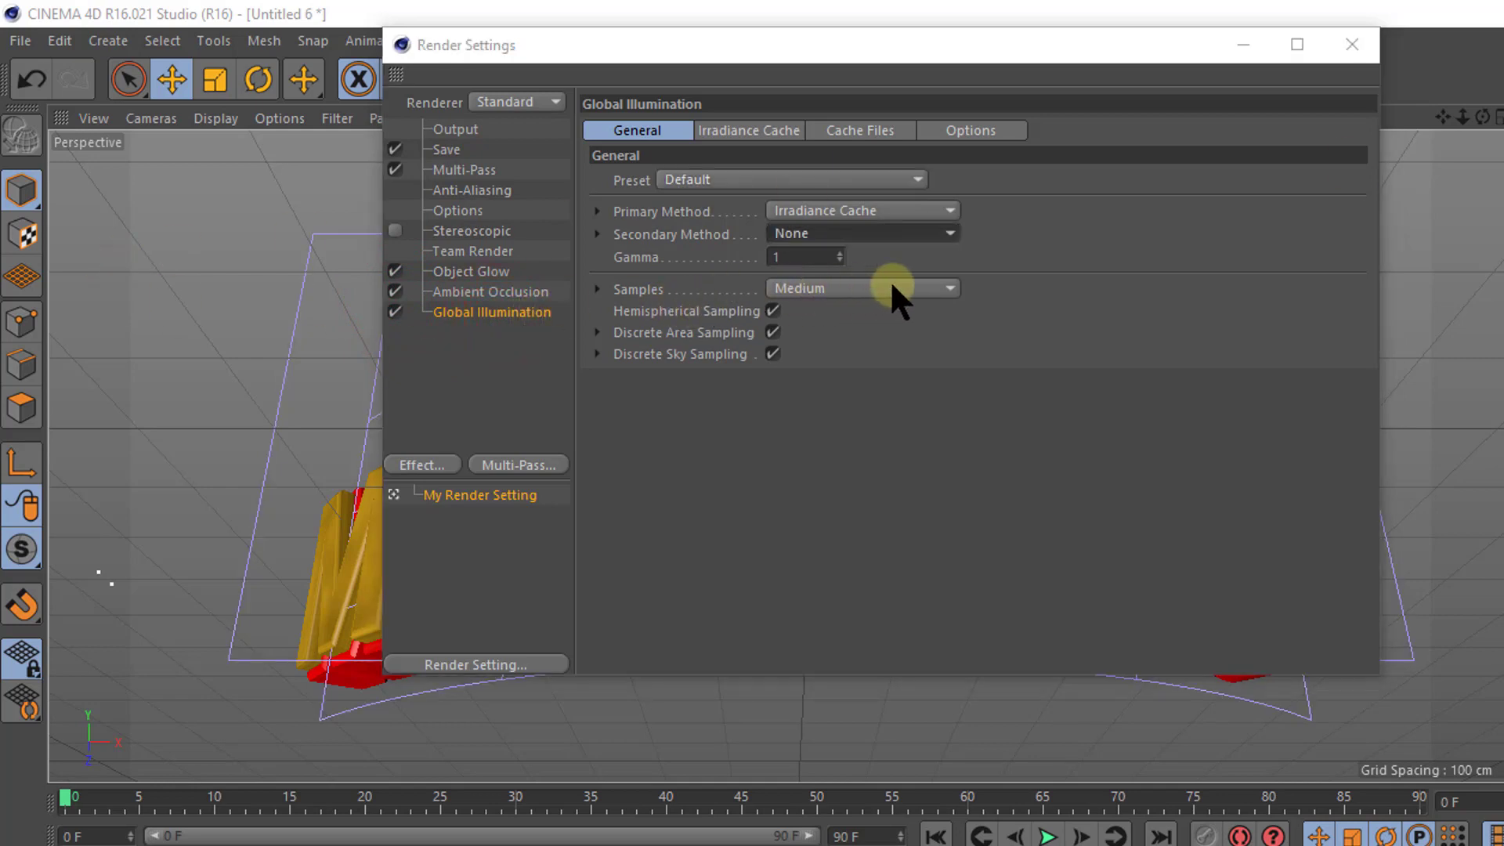
Step: Set Global Illumination samples to High and primary method to Irradiance Cache (Legacy), then close
left_click(949, 290)
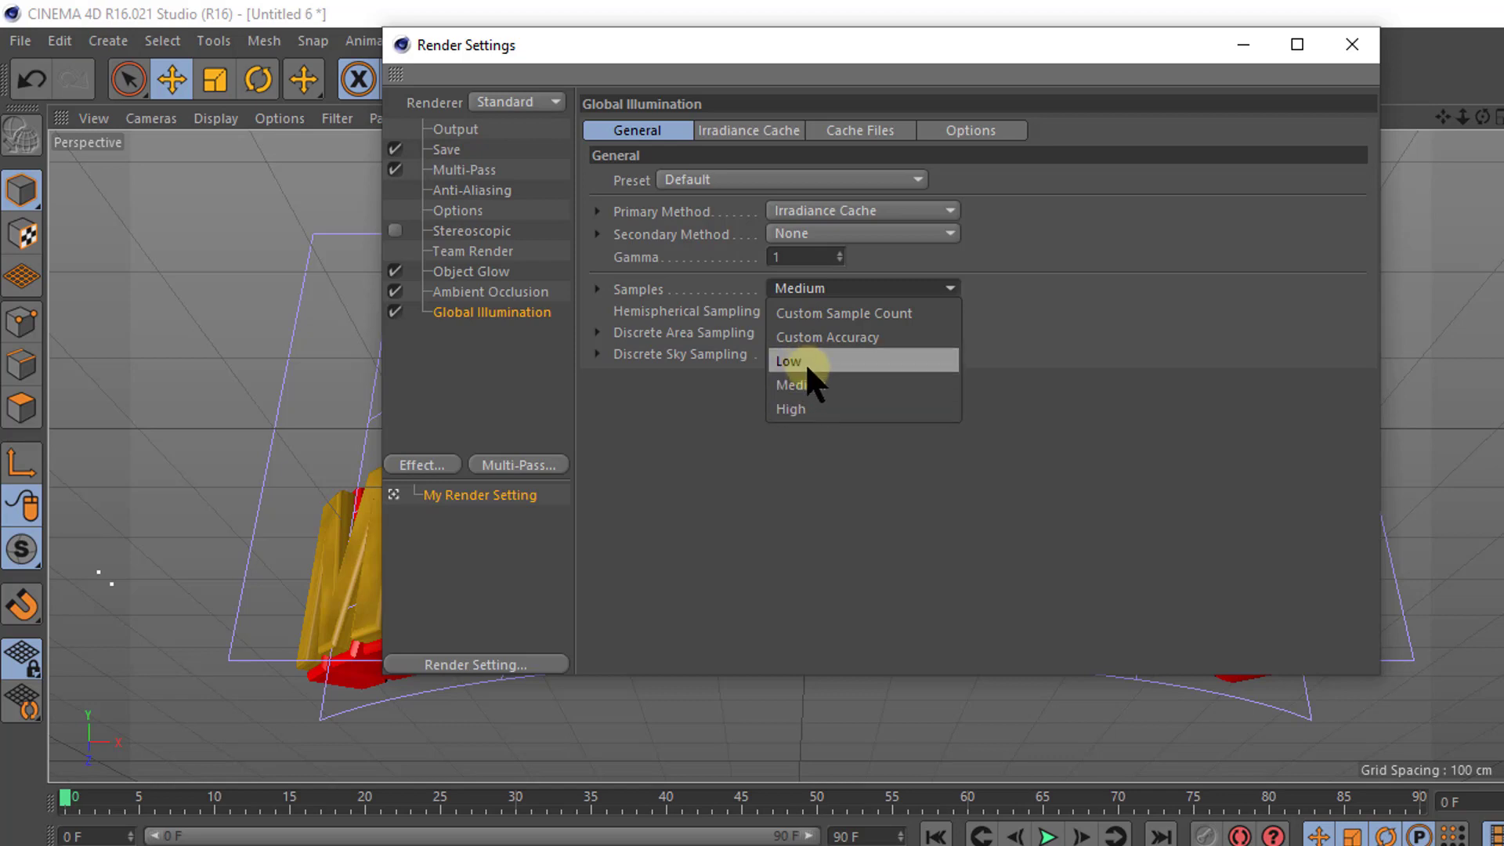
left_click(793, 408)
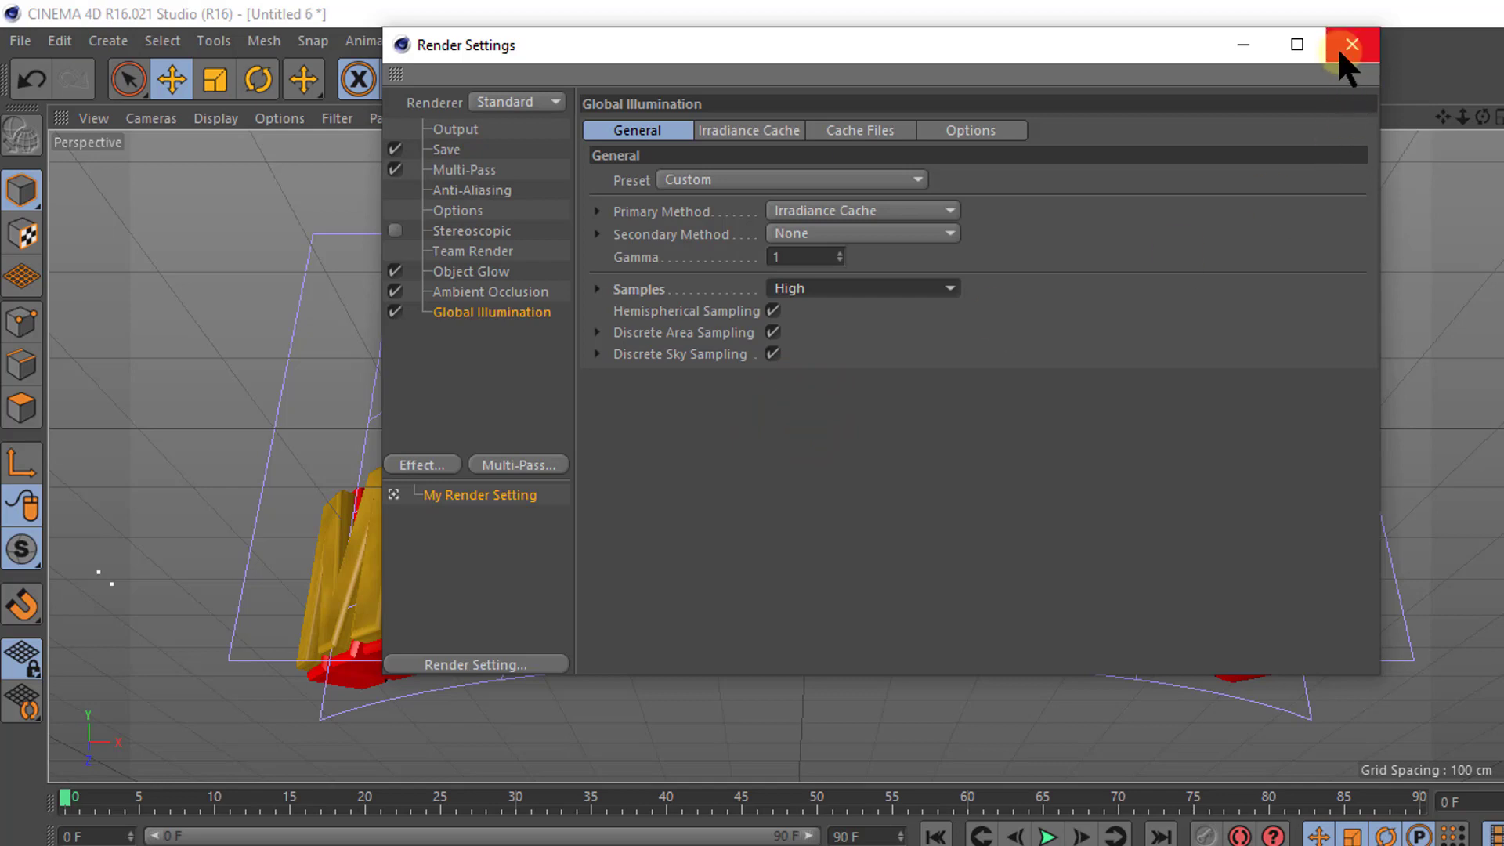
left_click(944, 211)
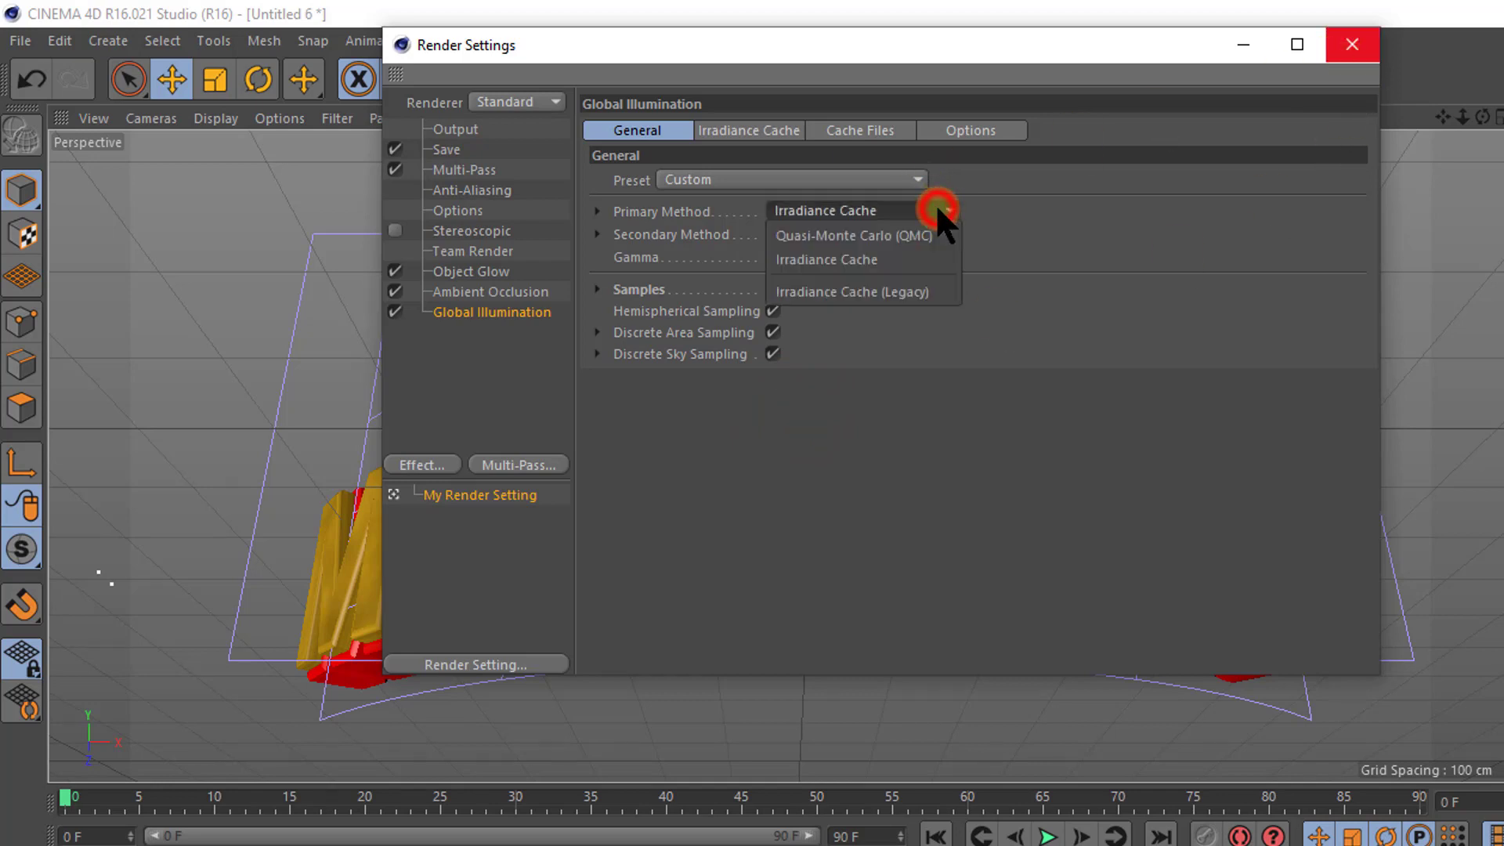
left_click(860, 289)
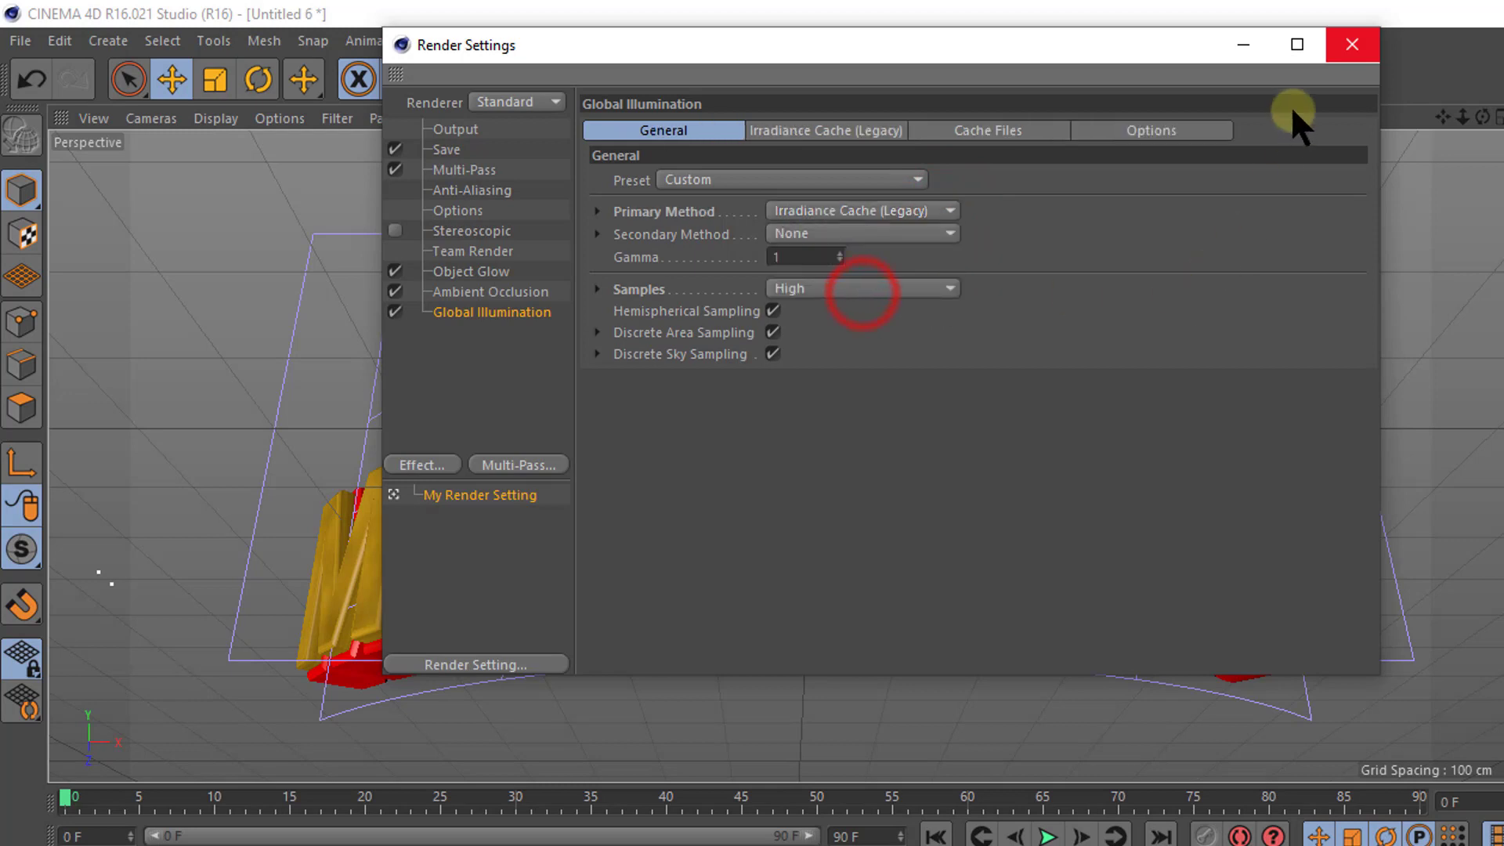
left_click(1347, 41)
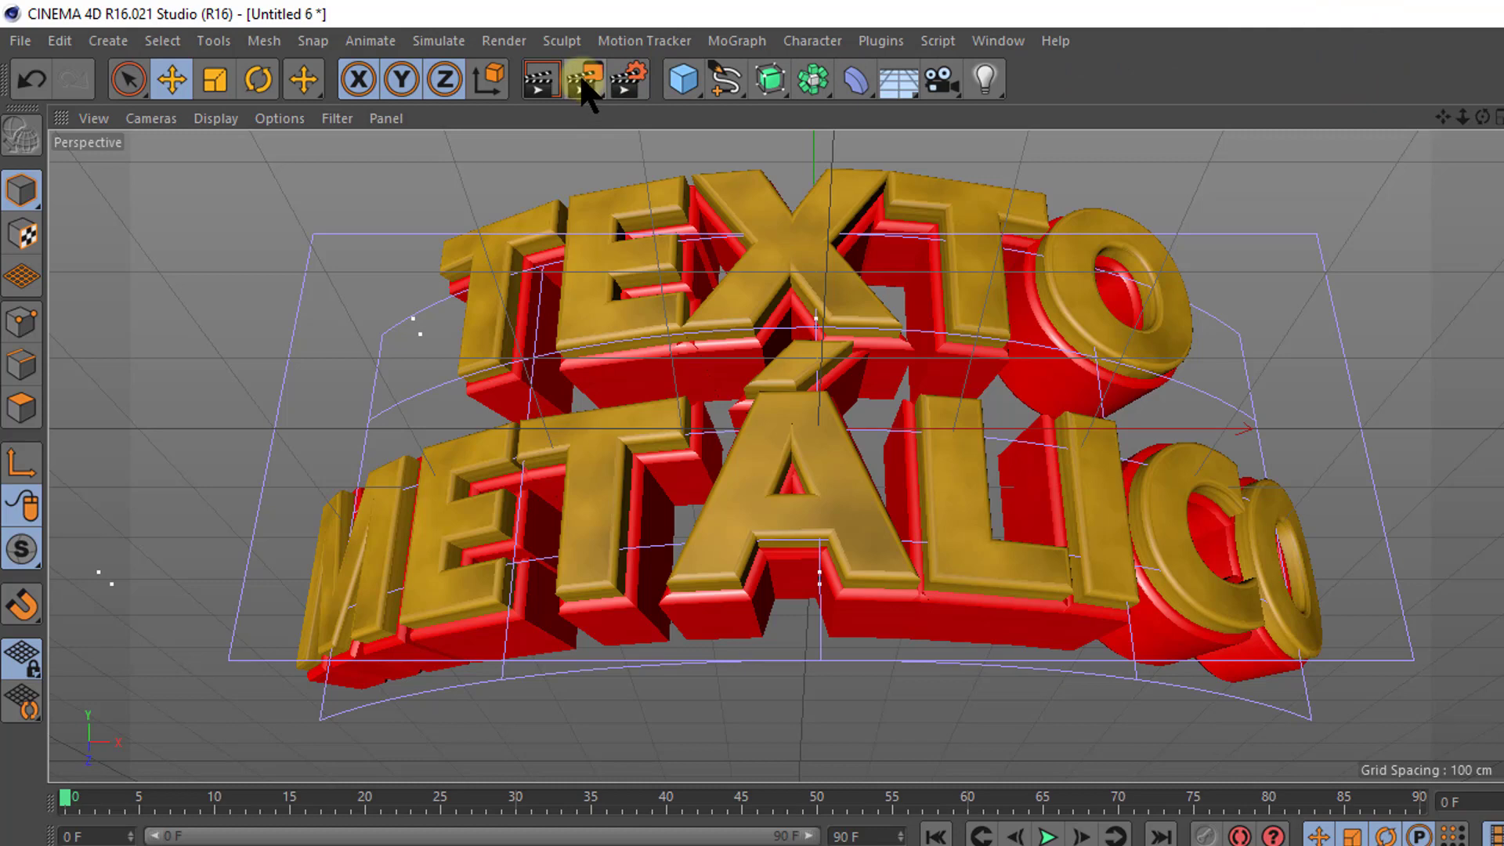
Step: Save the project as 'Texto curvo metálico' in the Meus Textos 3D folder via Save as
left_click(764, 231)
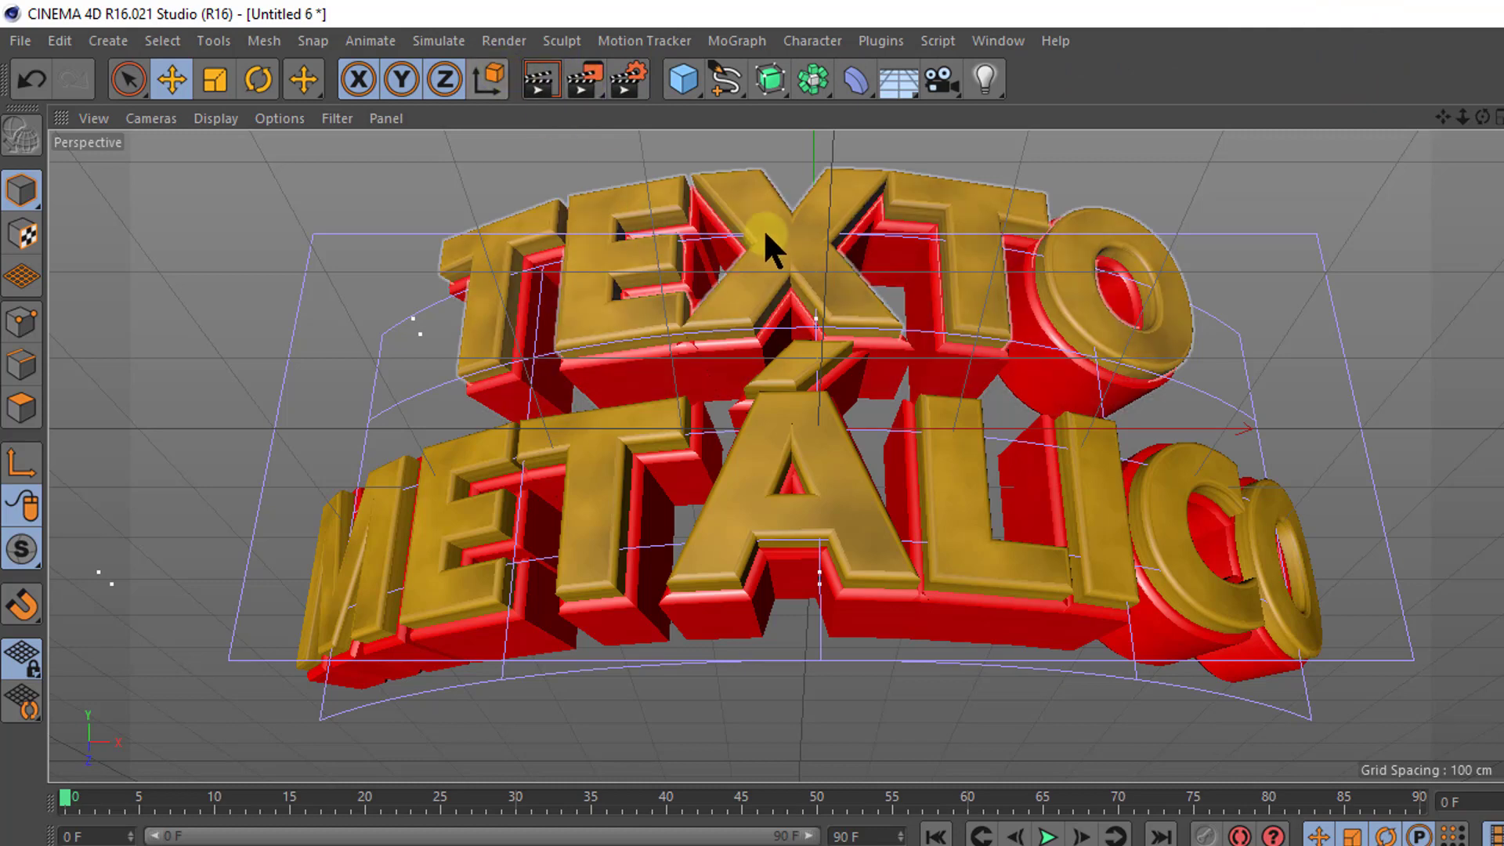
left_click(18, 40)
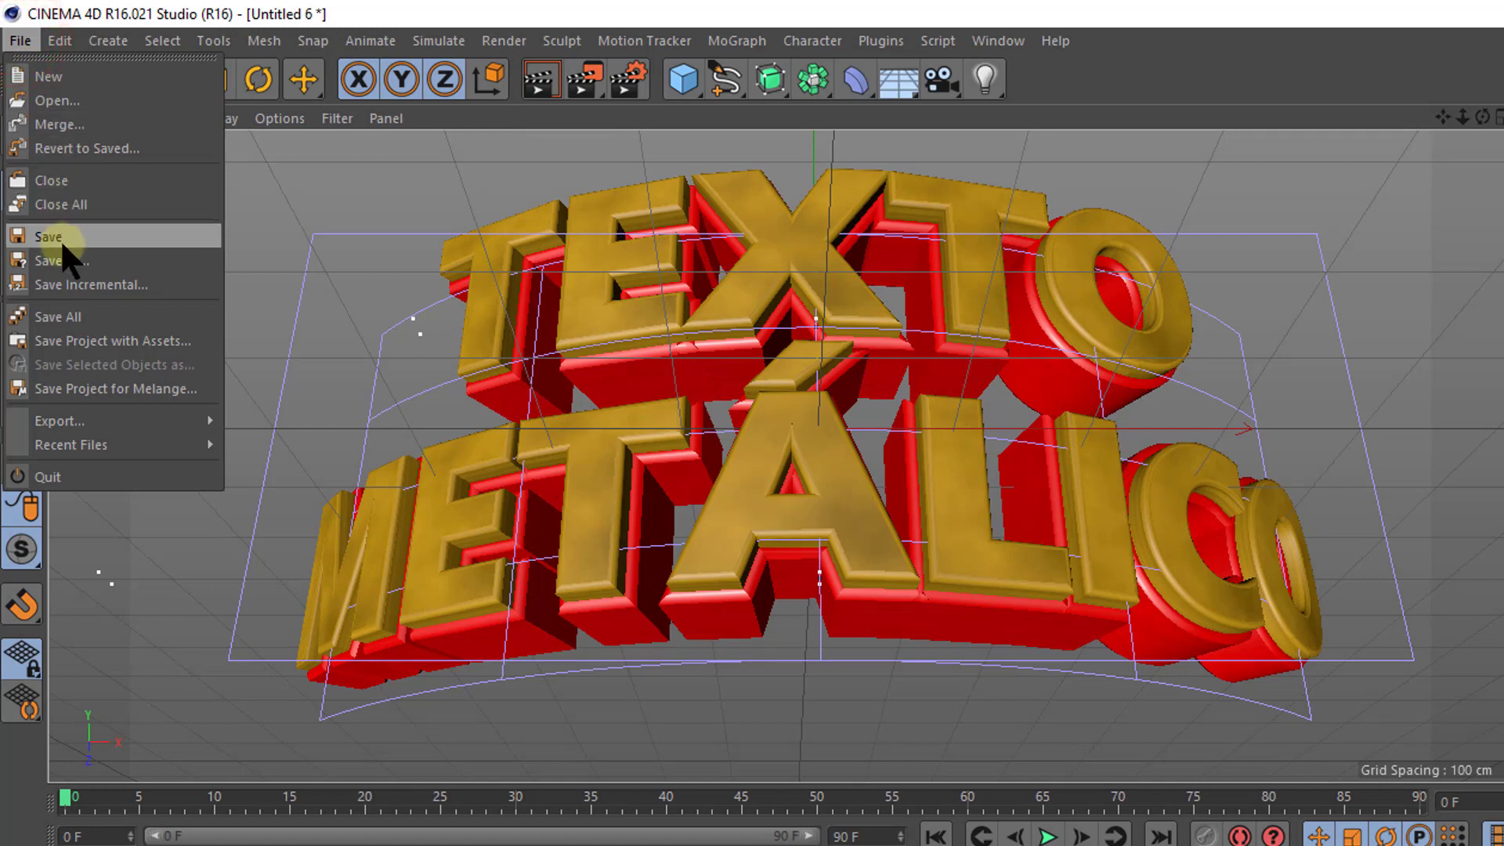
left_click(61, 261)
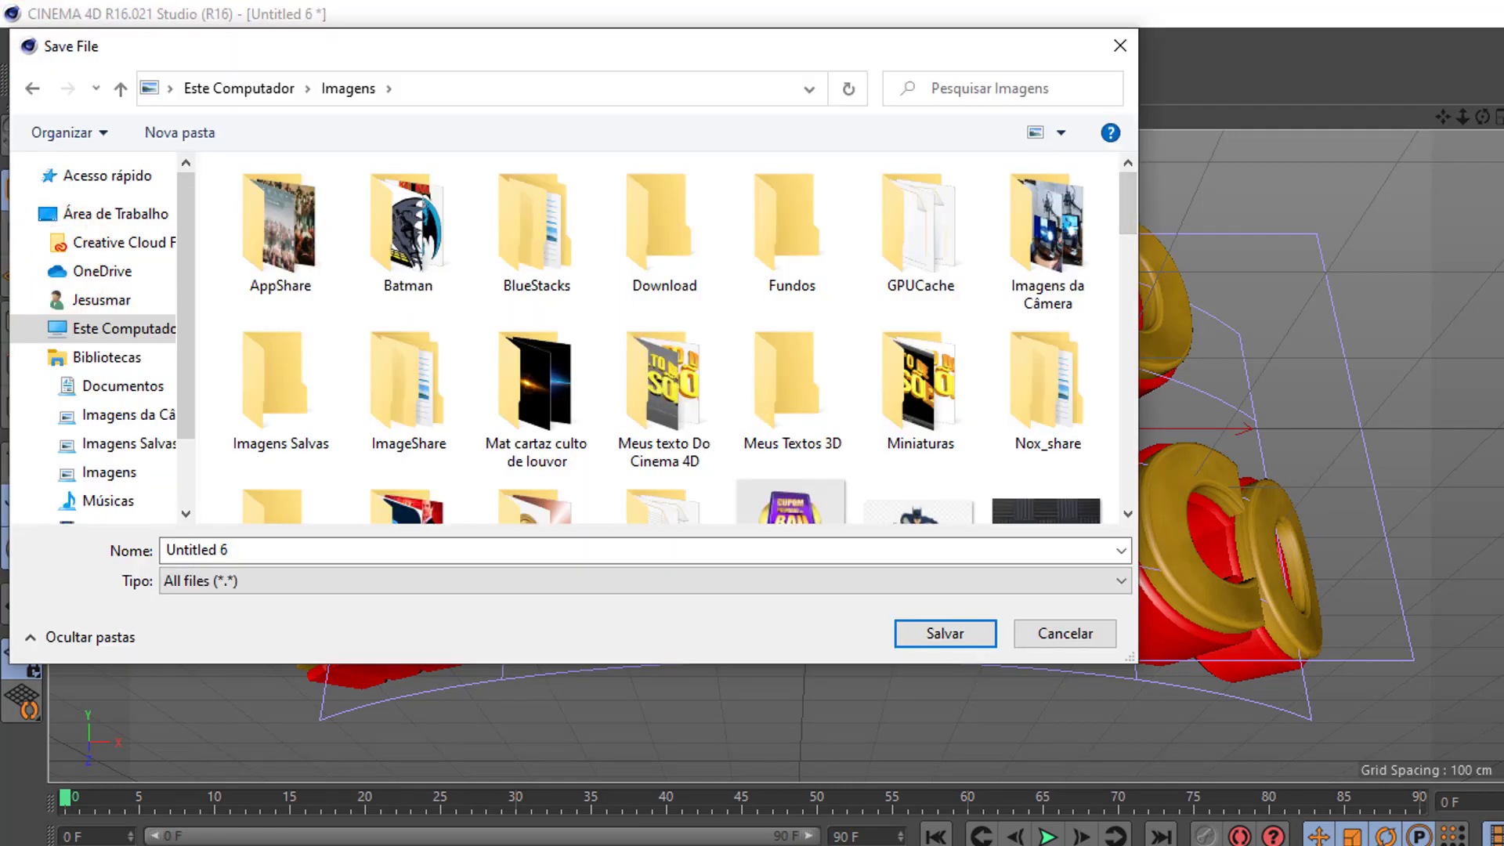
double_click(792, 384)
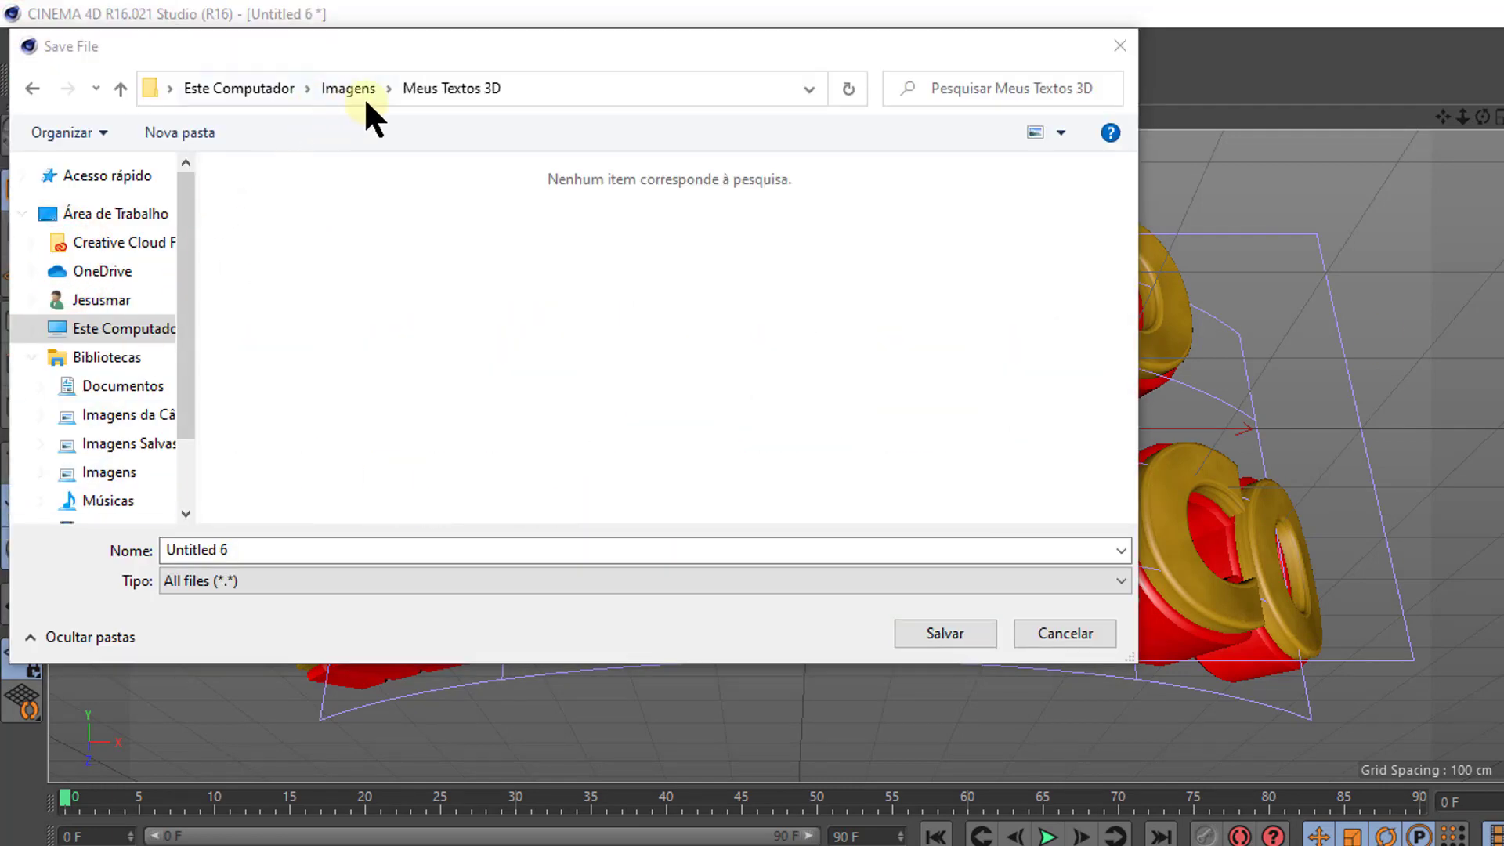
left_click(242, 548)
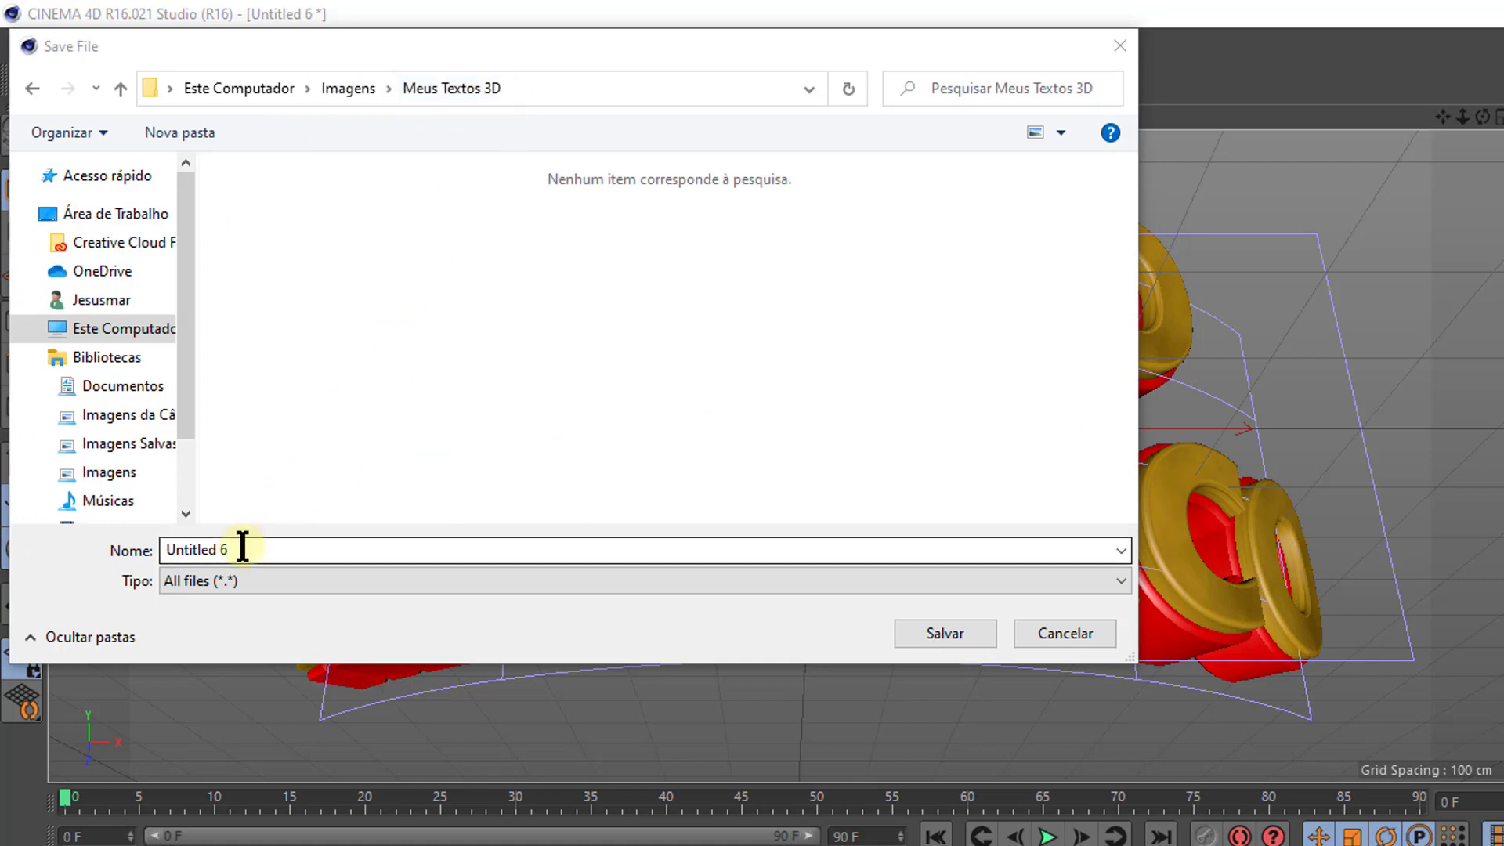
double_click(242, 548)
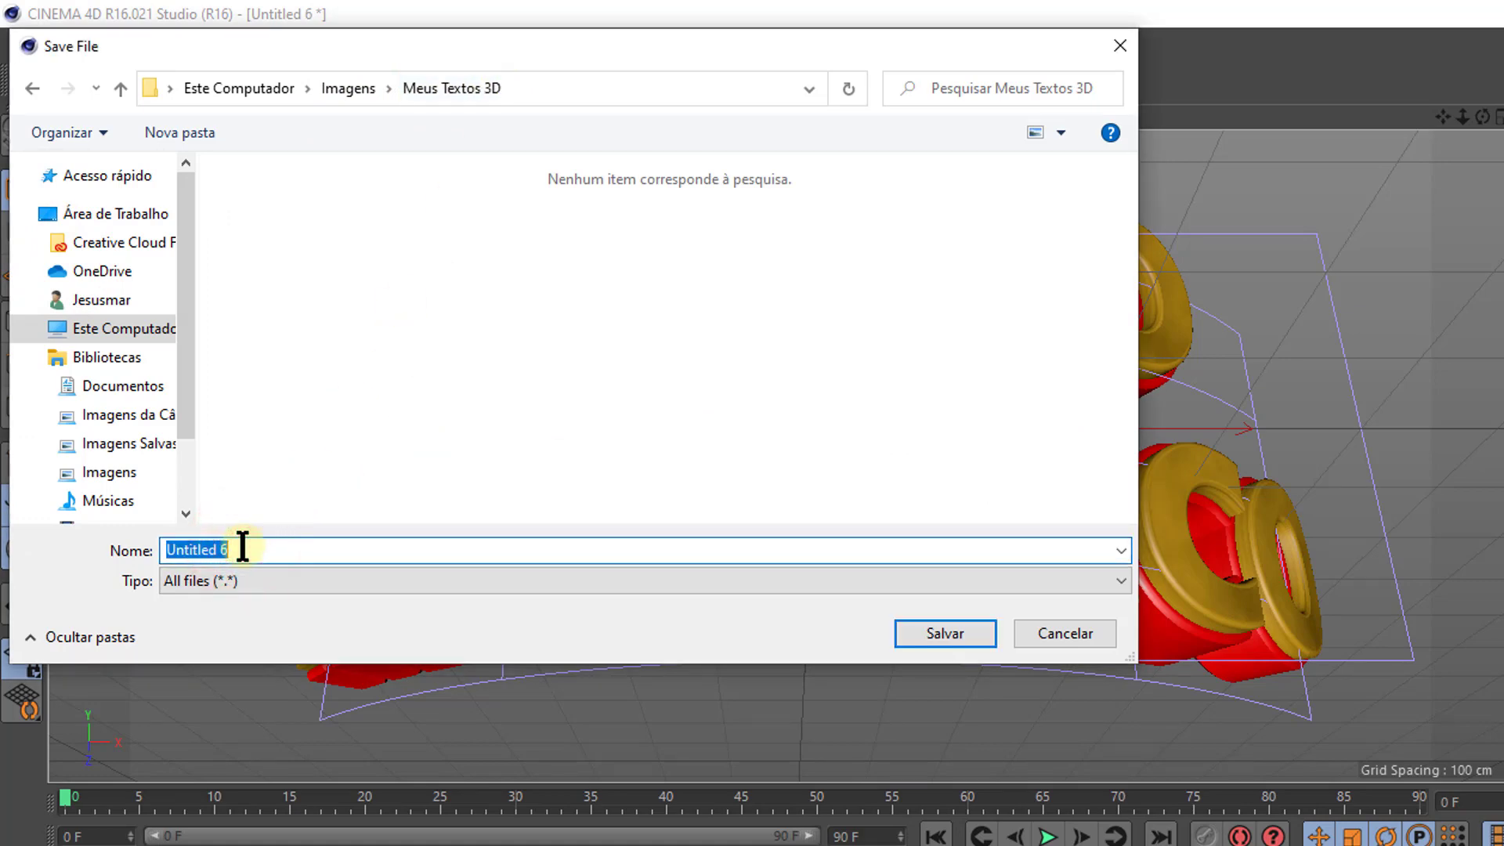
type("Tex")
type("to")
type(" curvo")
type(" met")
type("ál")
type("ico")
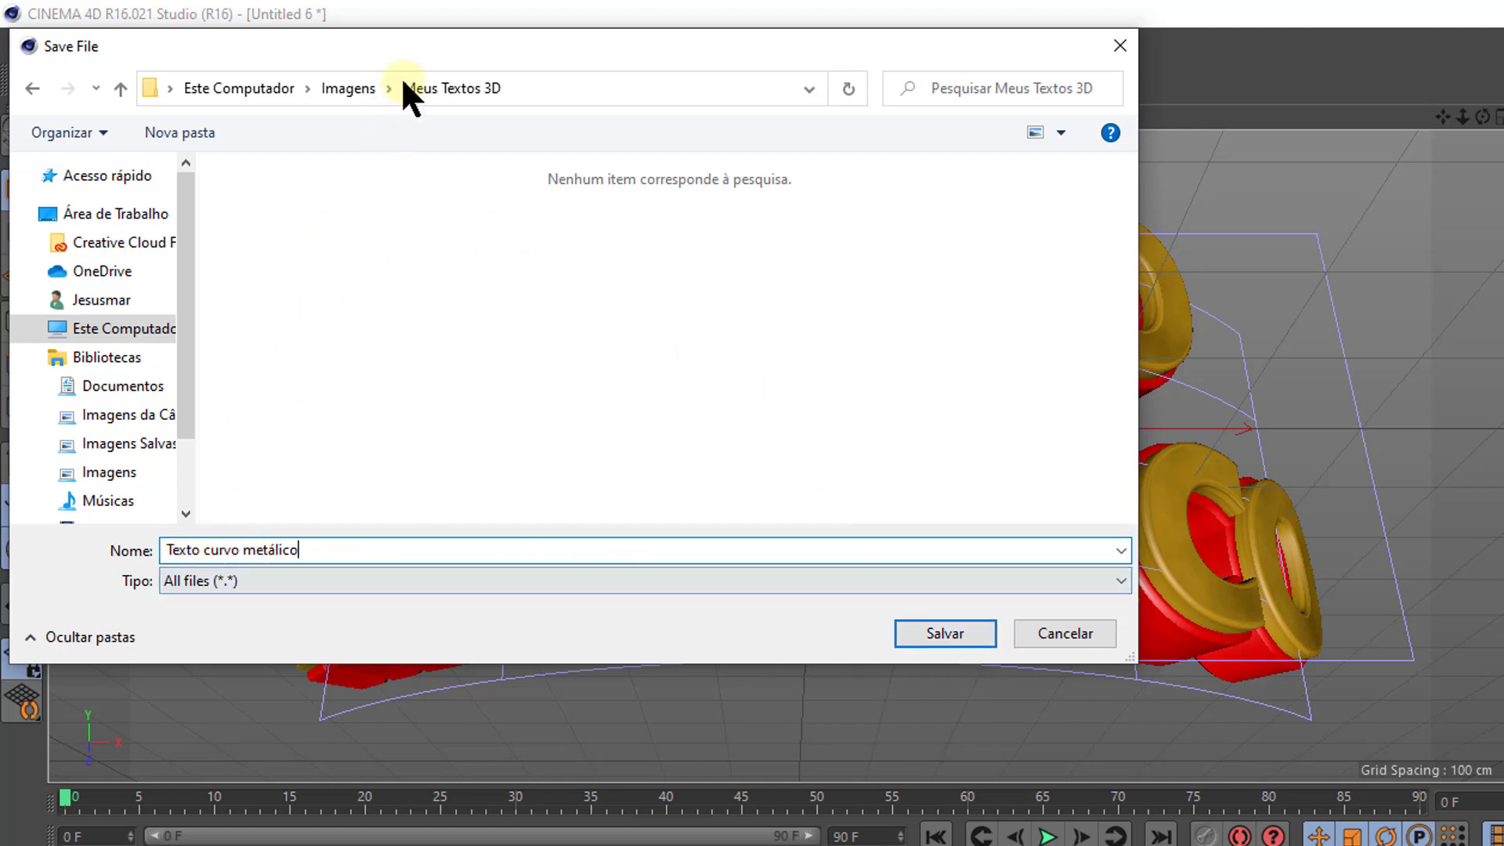
left_click(943, 625)
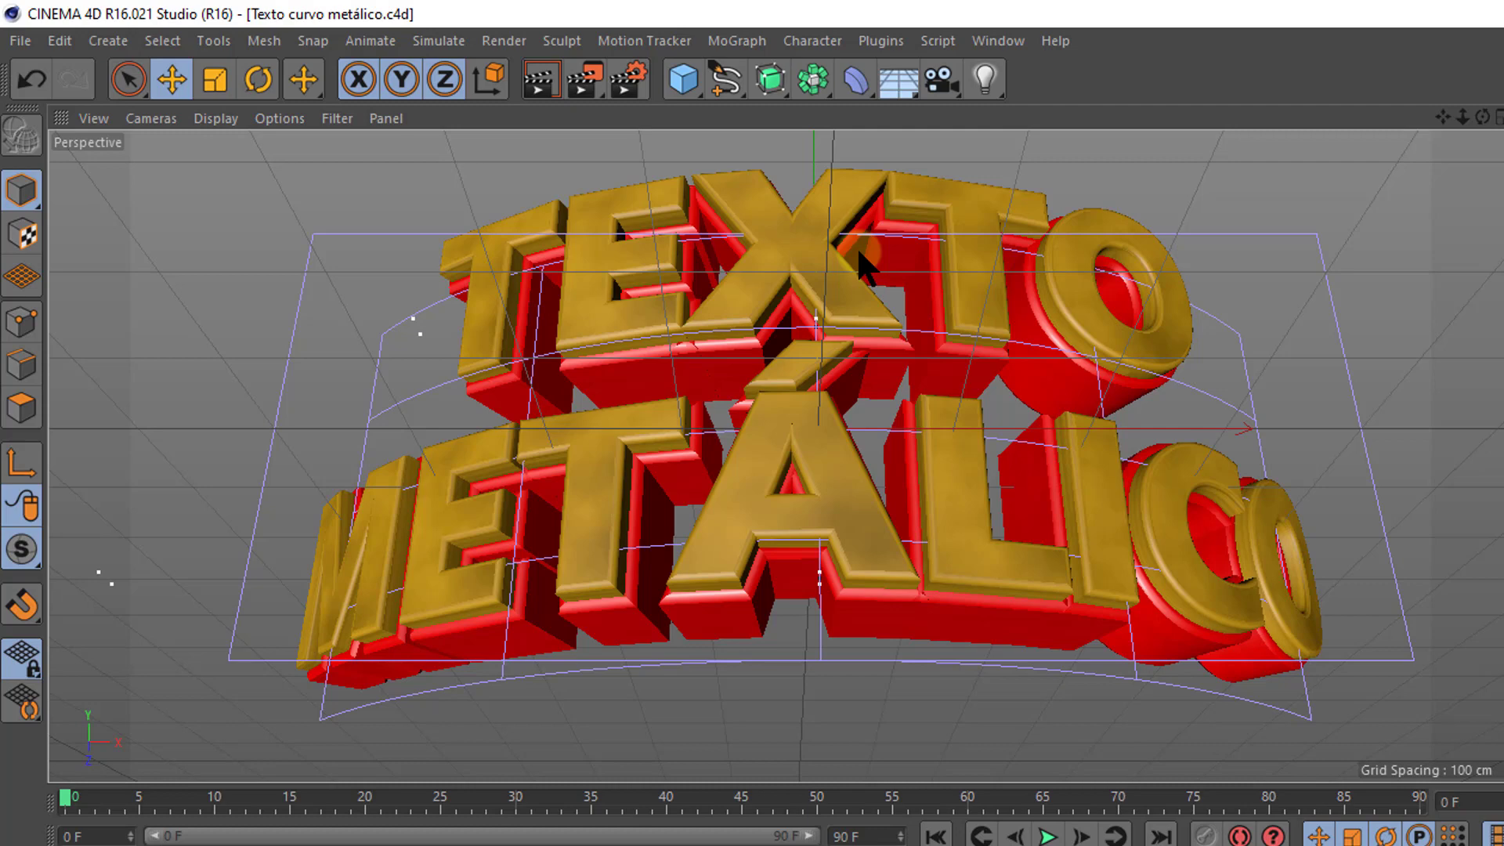
Step: Review the render Save settings, render to the Picture Viewer, and maximize it
left_click(628, 78)
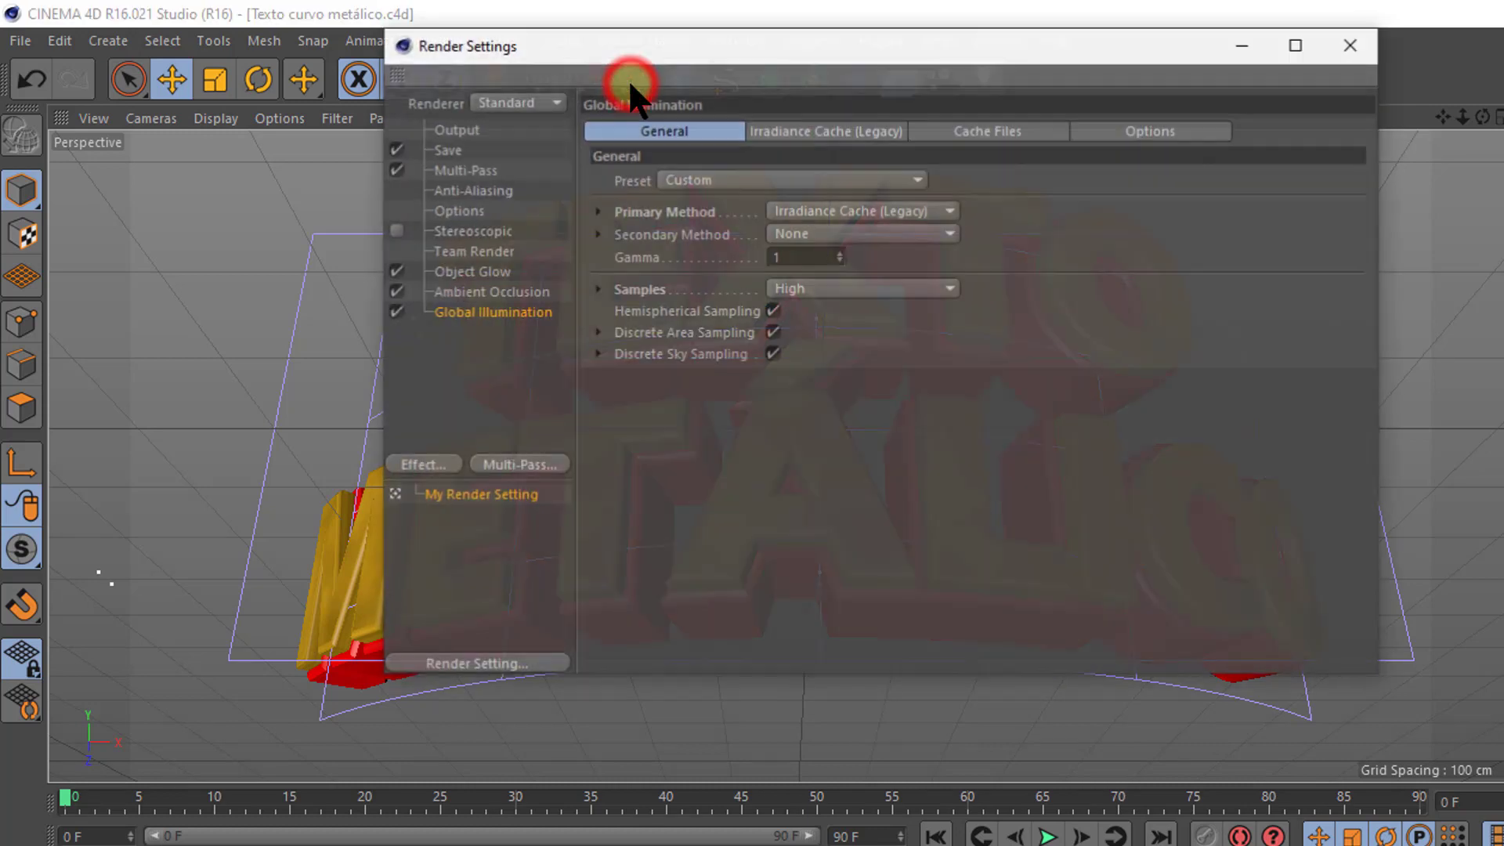
left_click(459, 149)
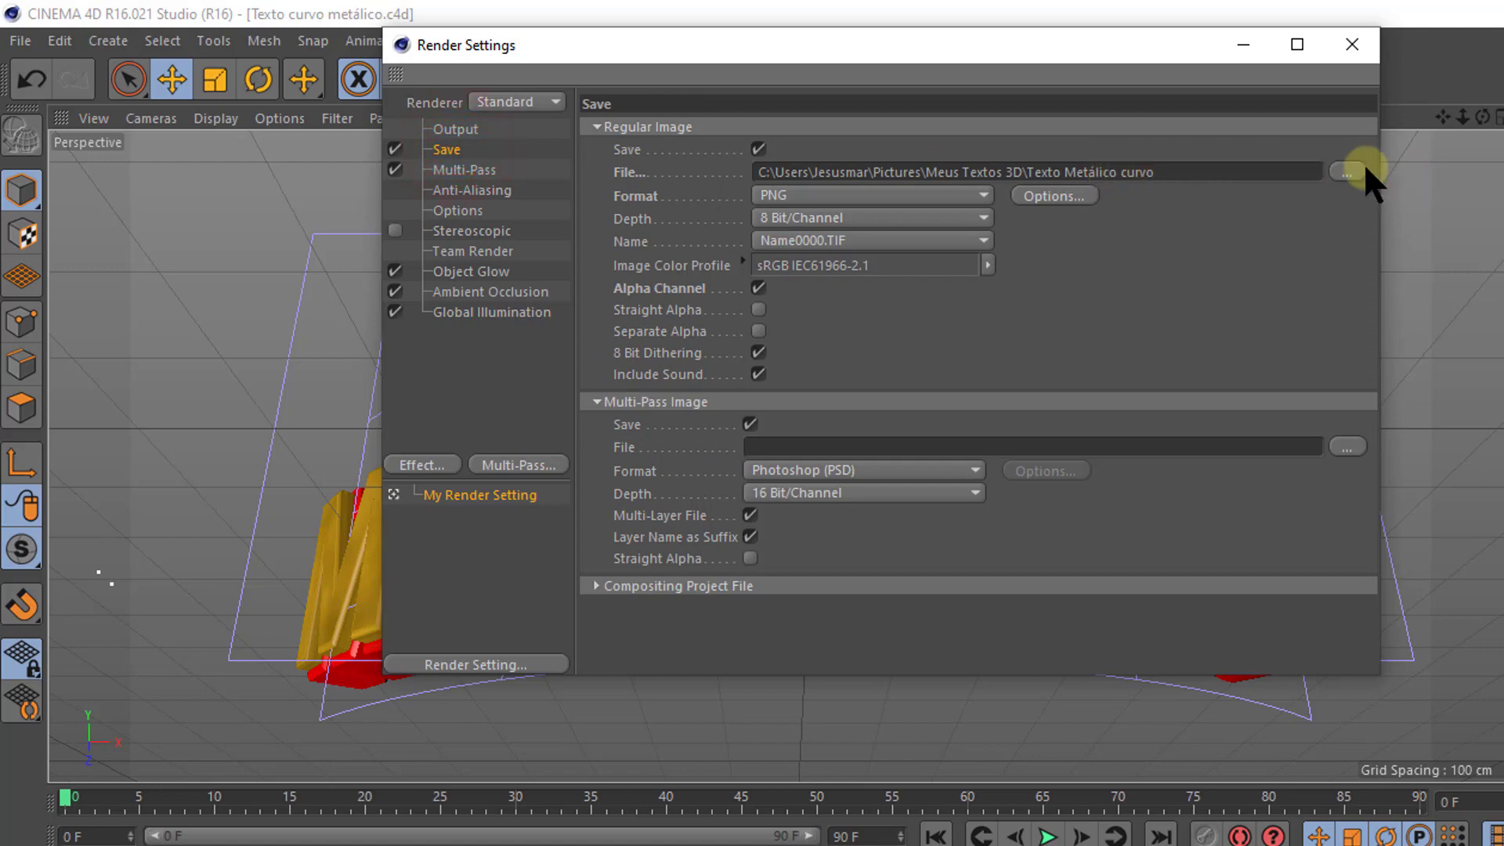
left_click(1352, 49)
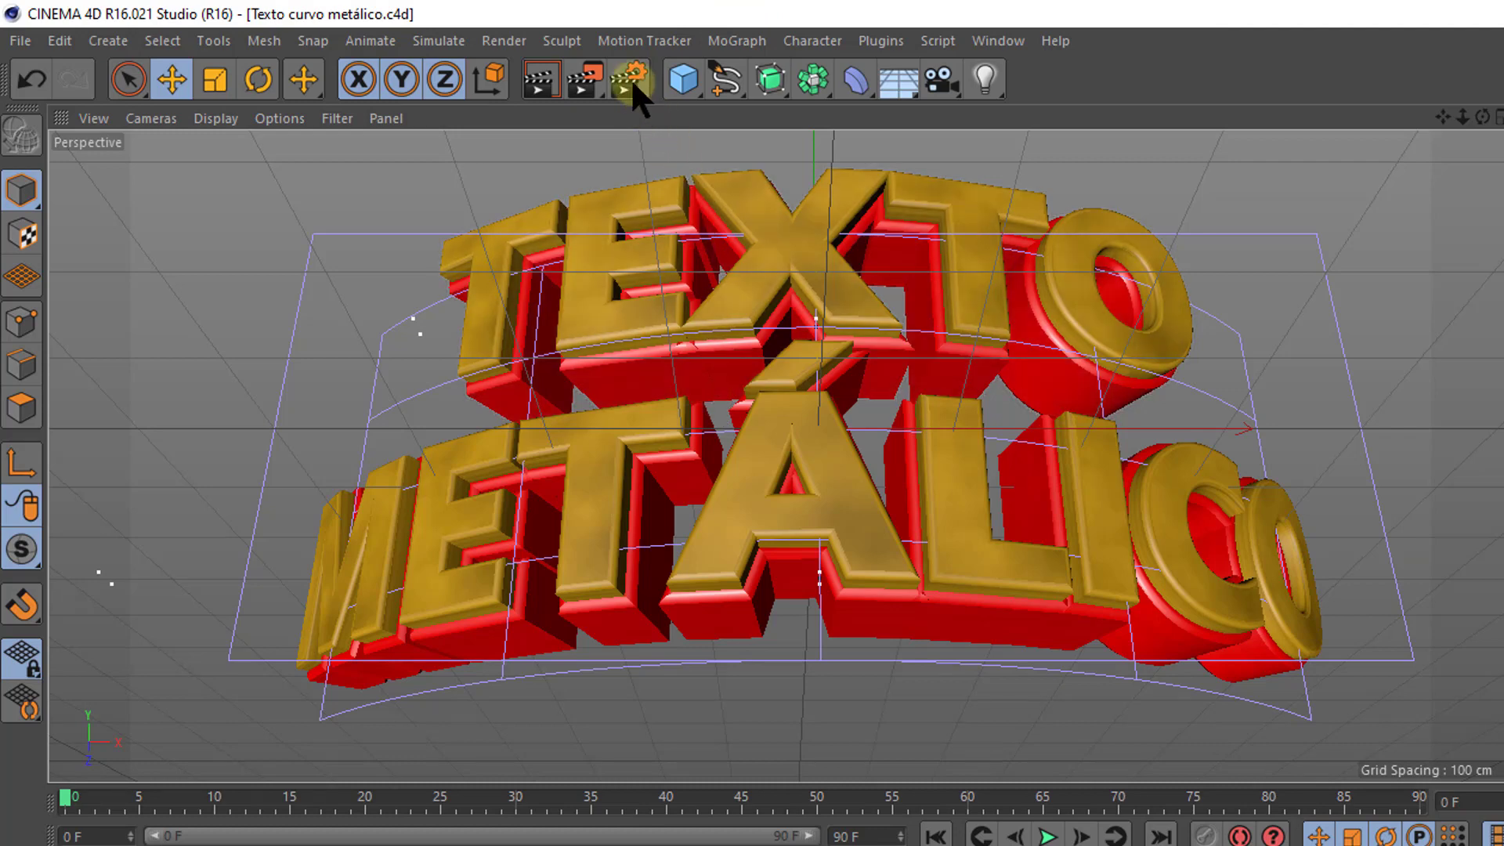
left_click(585, 78)
left_click(589, 82)
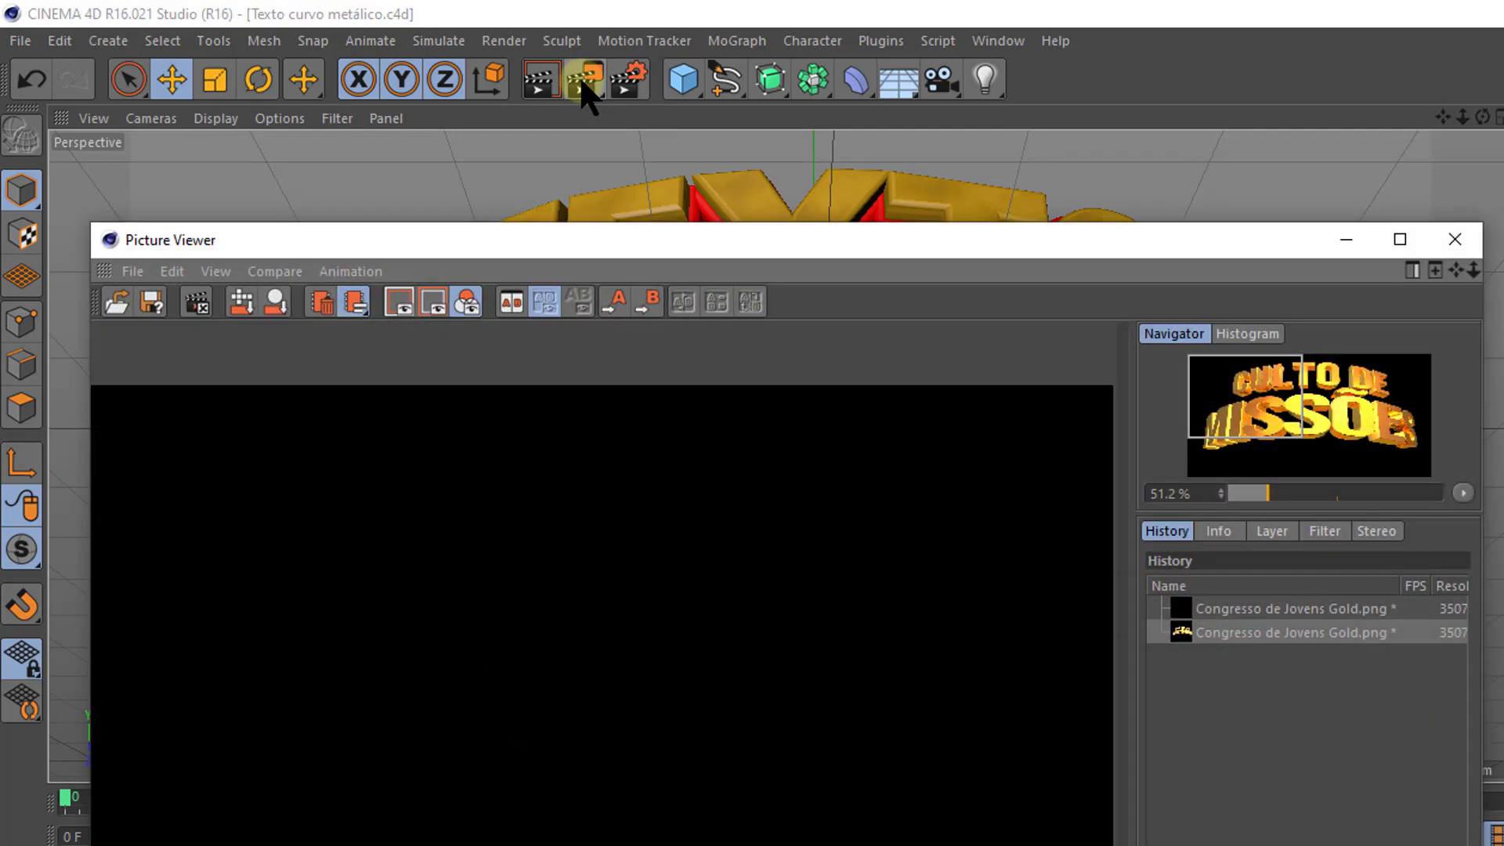
left_click(1399, 240)
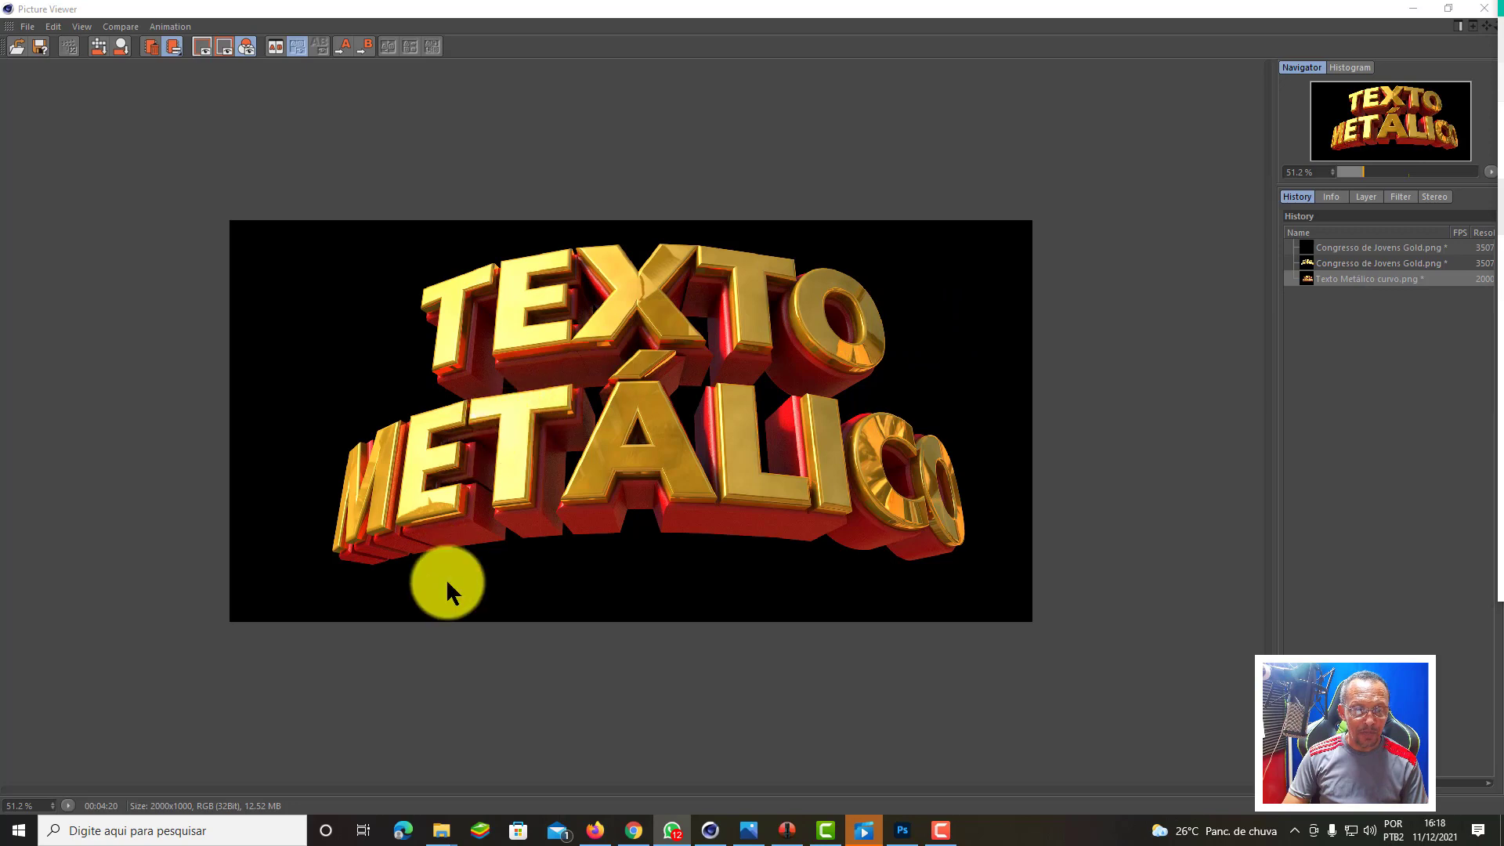
mouse_move(440, 830)
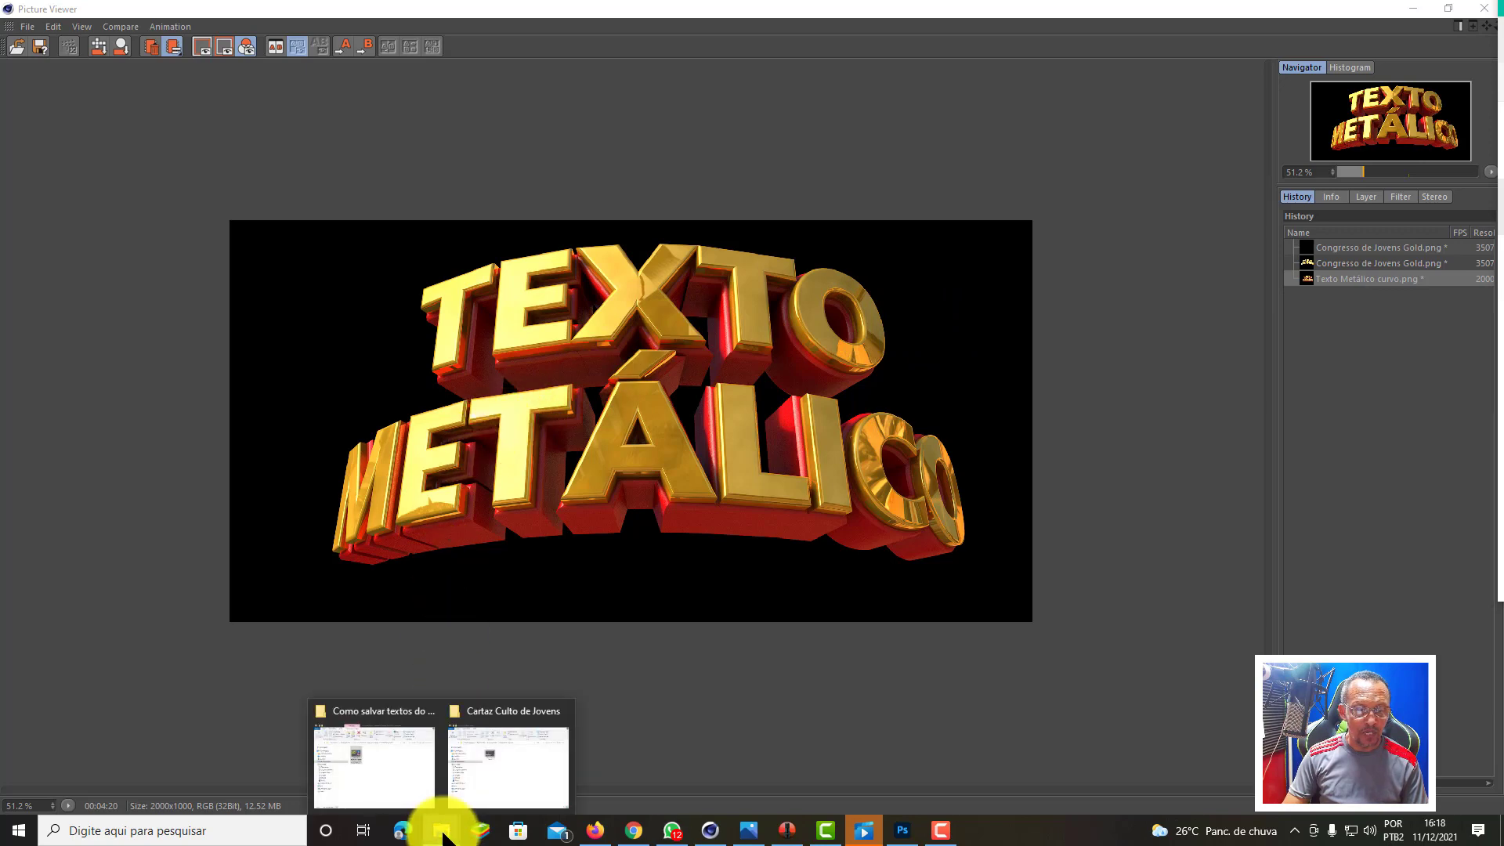
Step: Browse File Explorer through Bibliotecas > Imagens to the Meus Textos 3D folder
left_click(384, 762)
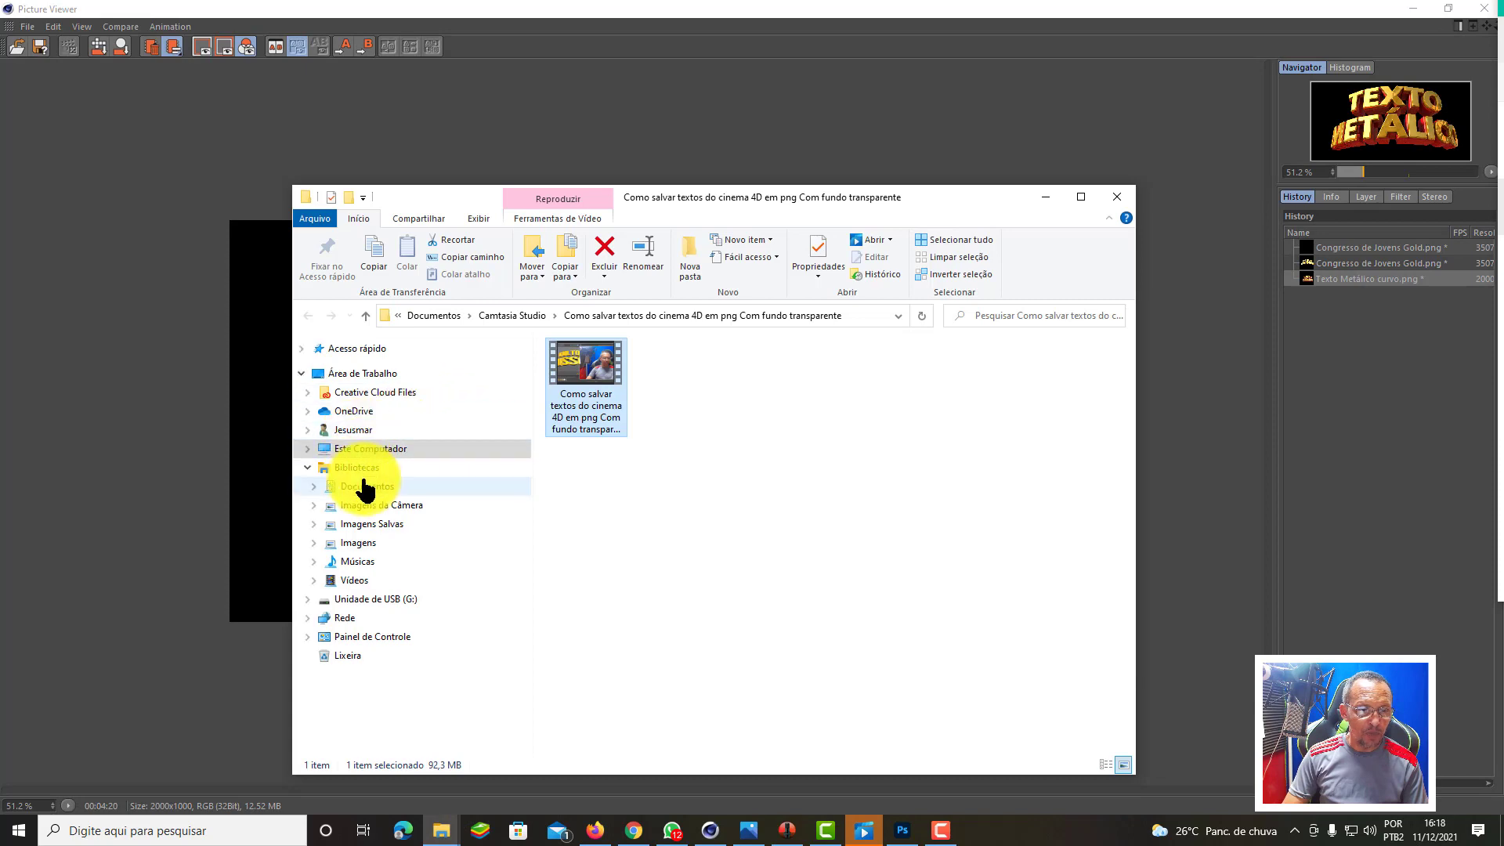
left_click(354, 468)
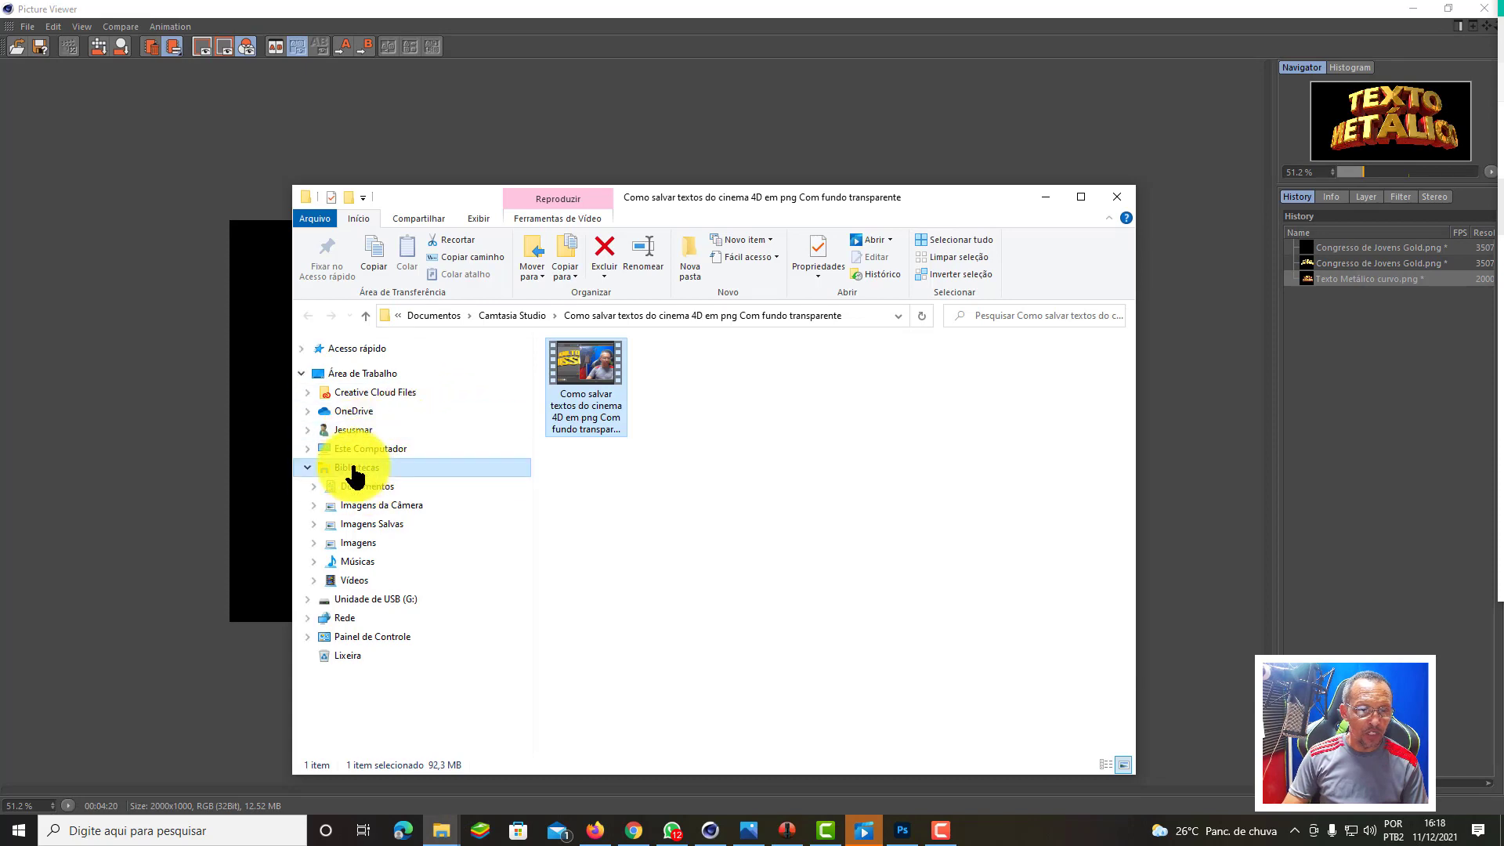
left_click(1080, 198)
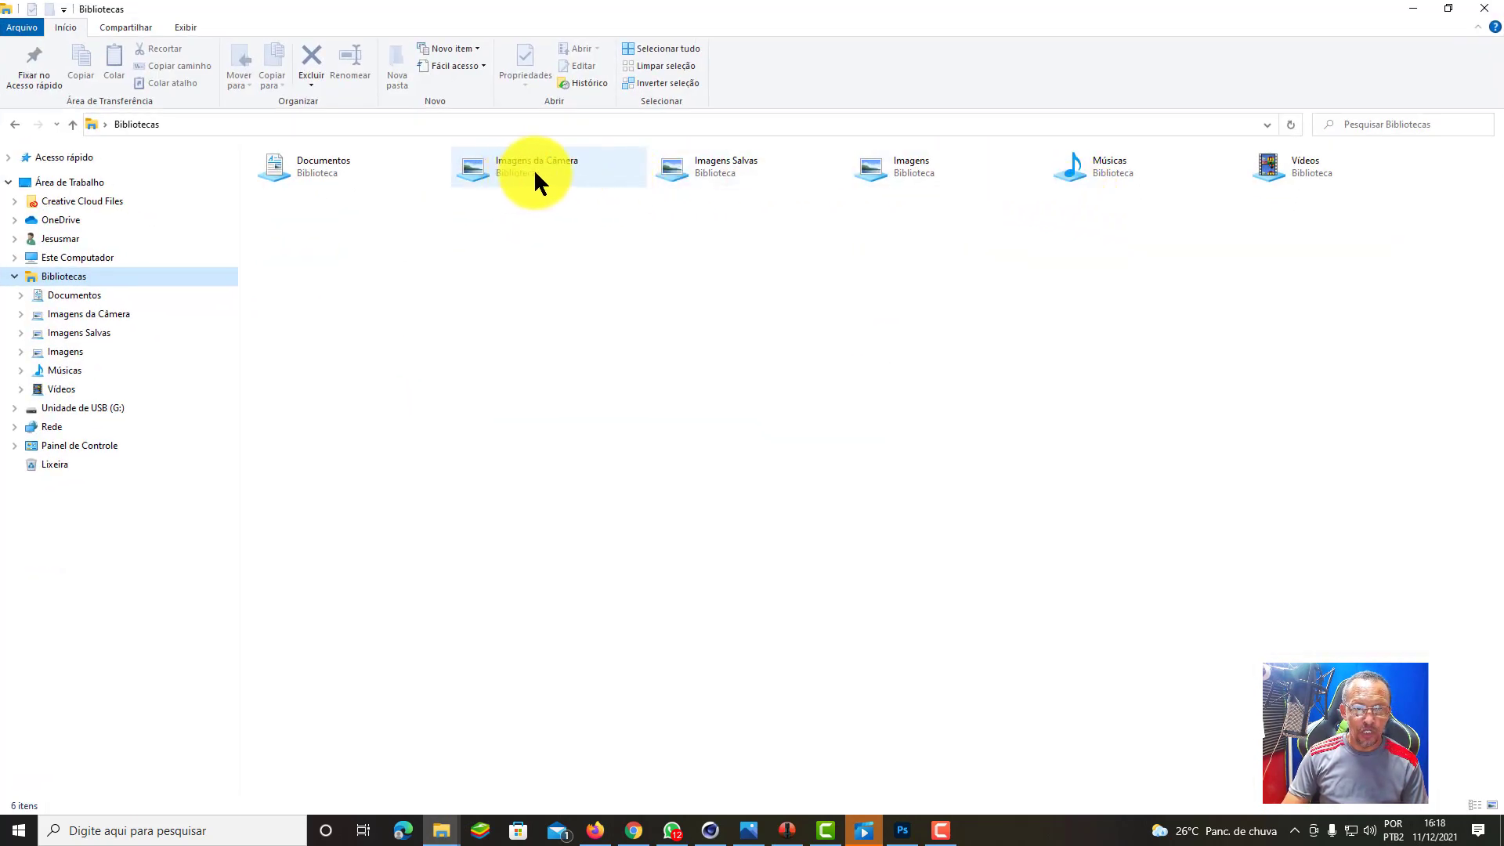
double_click(906, 168)
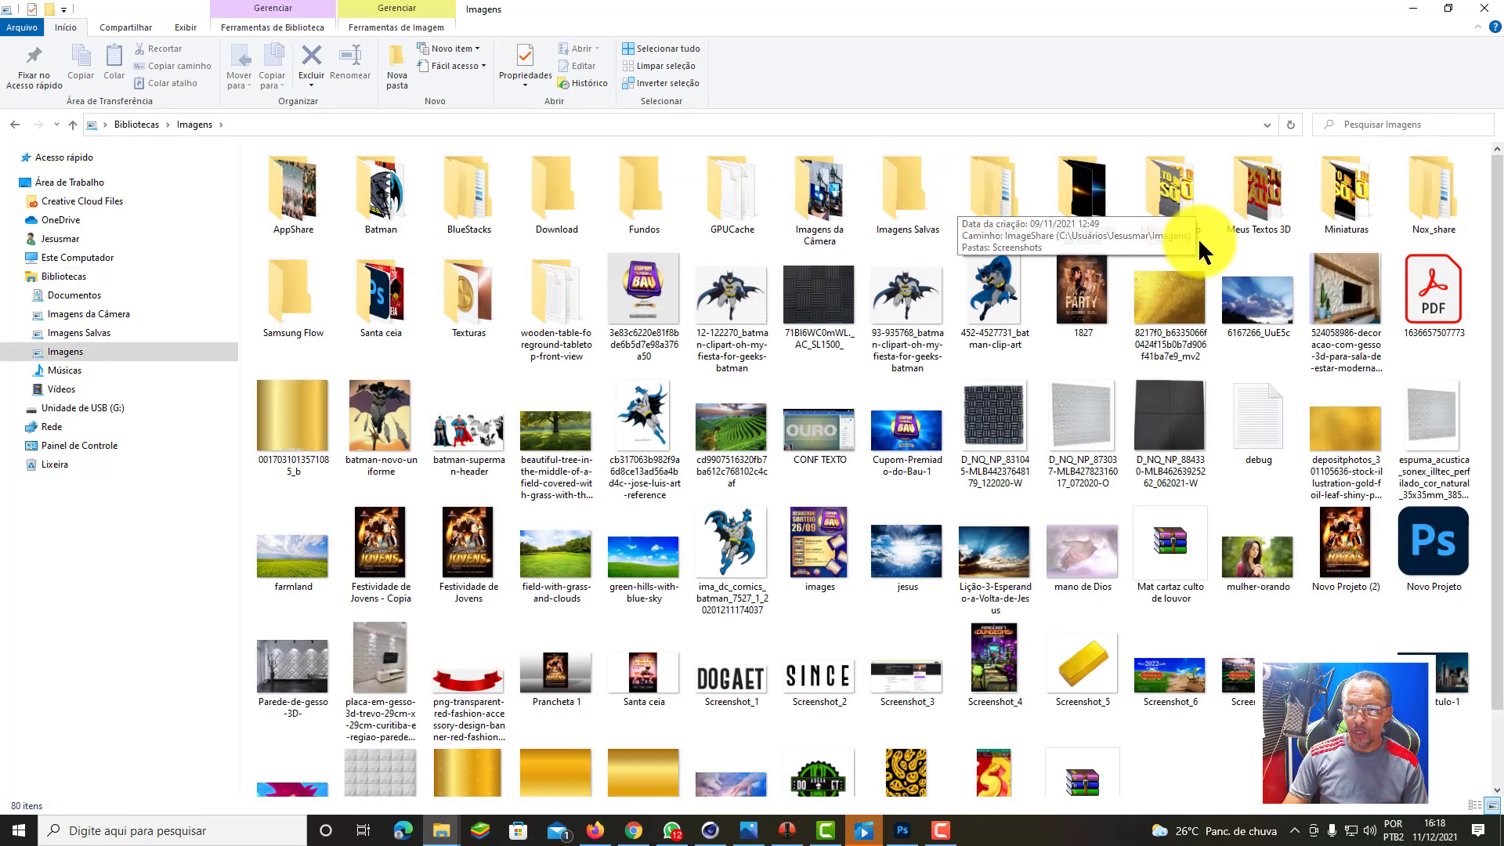
left_click(1261, 204)
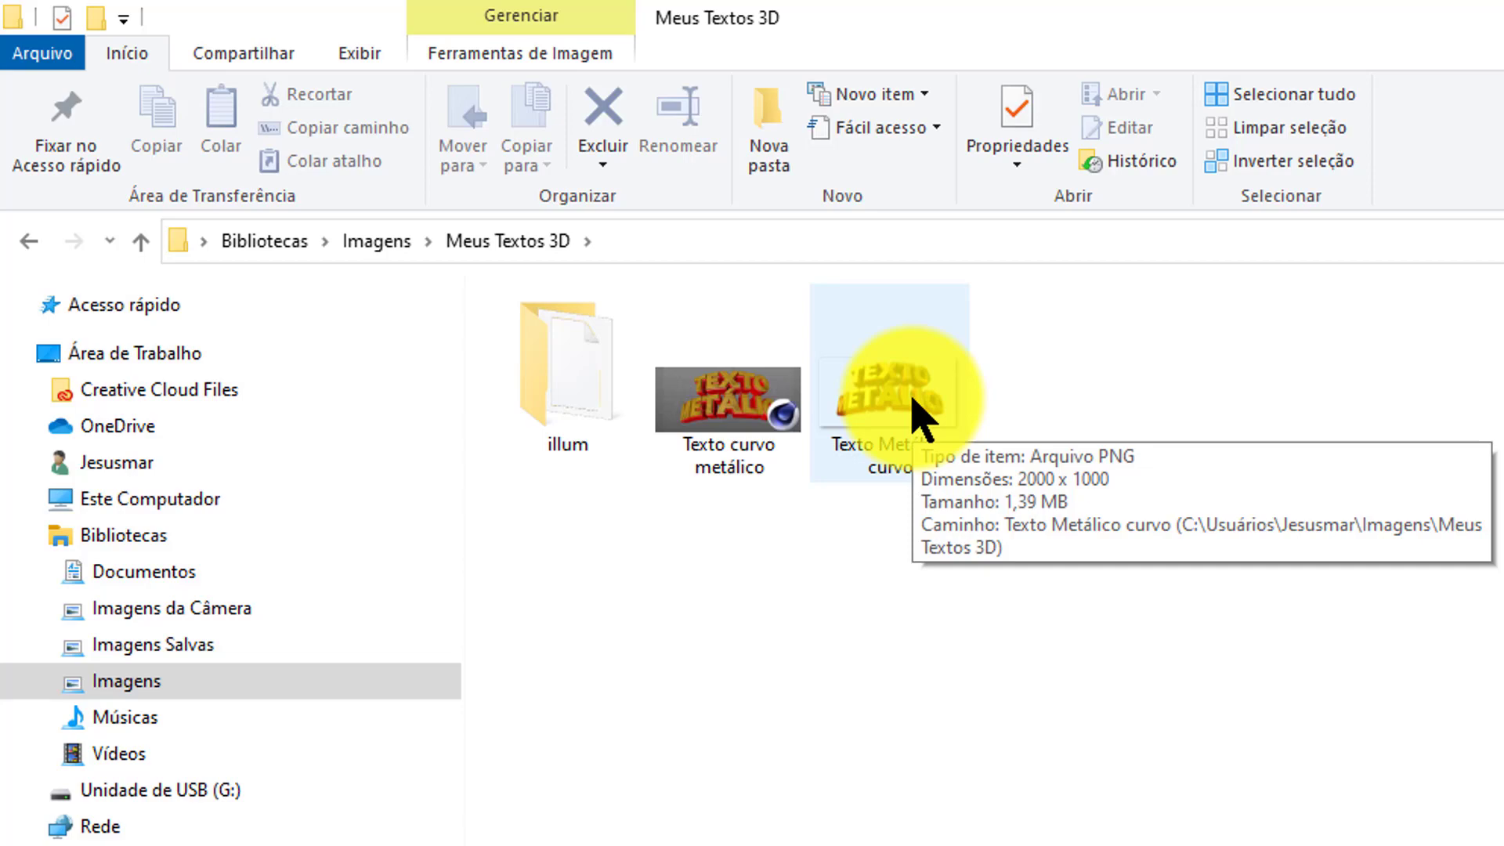
Step: Open Texto Metálico curvo.png, dismissing the error and retrying once
left_click(913, 399)
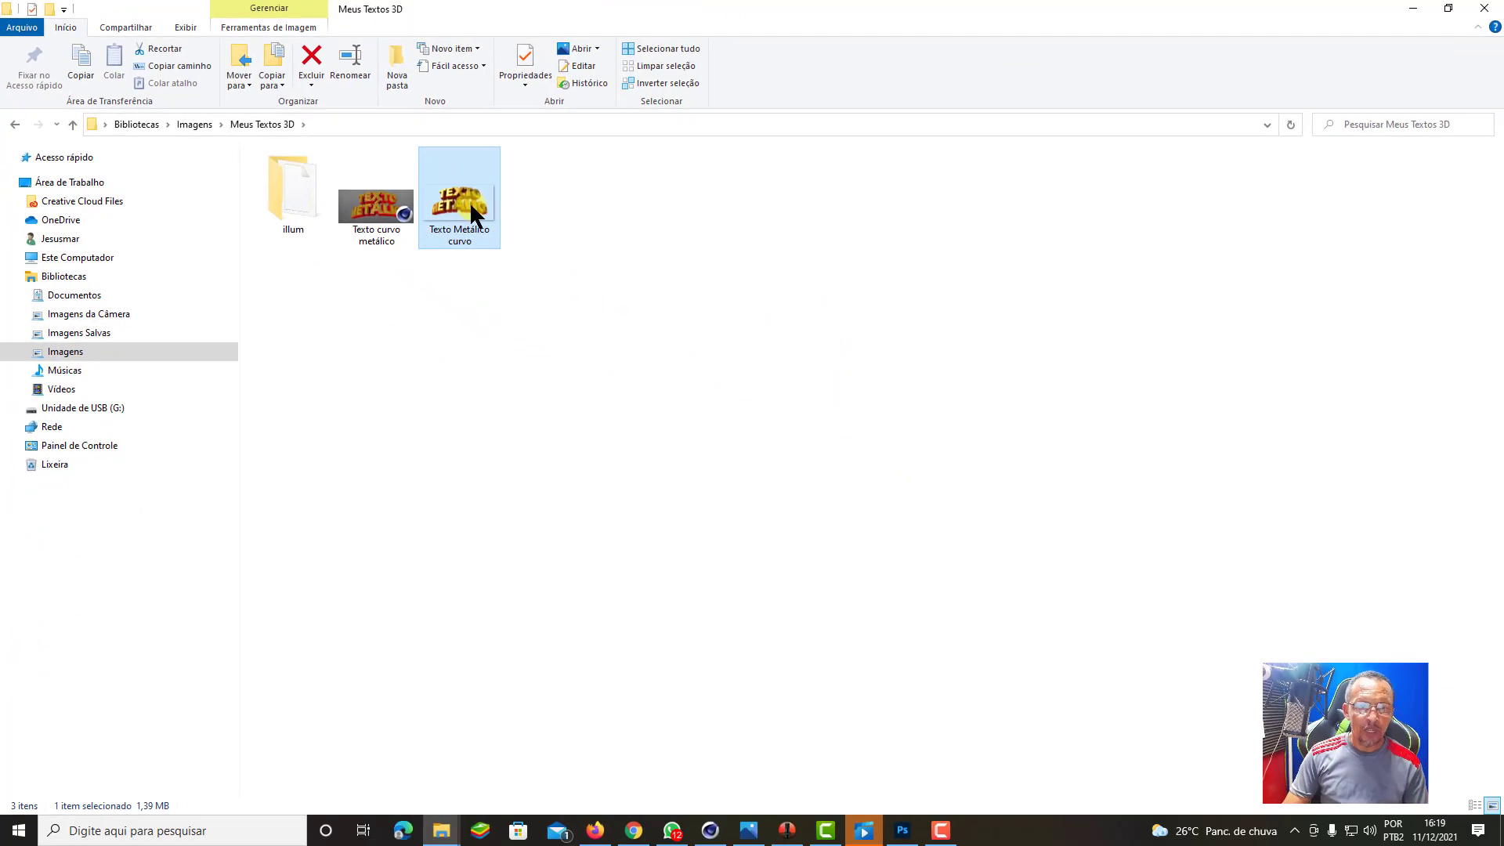
double_click(471, 206)
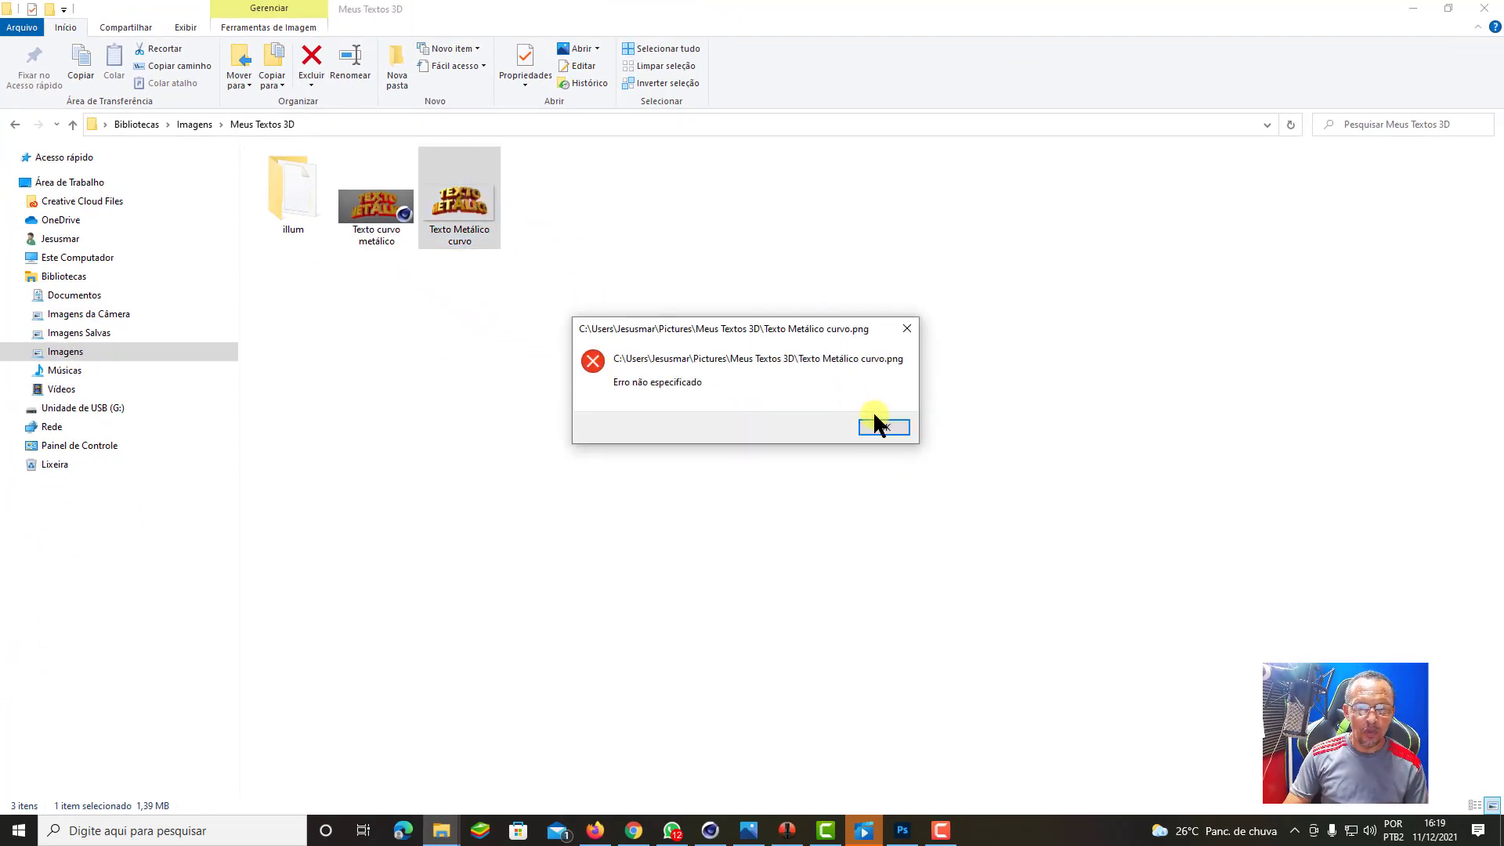
left_click(877, 427)
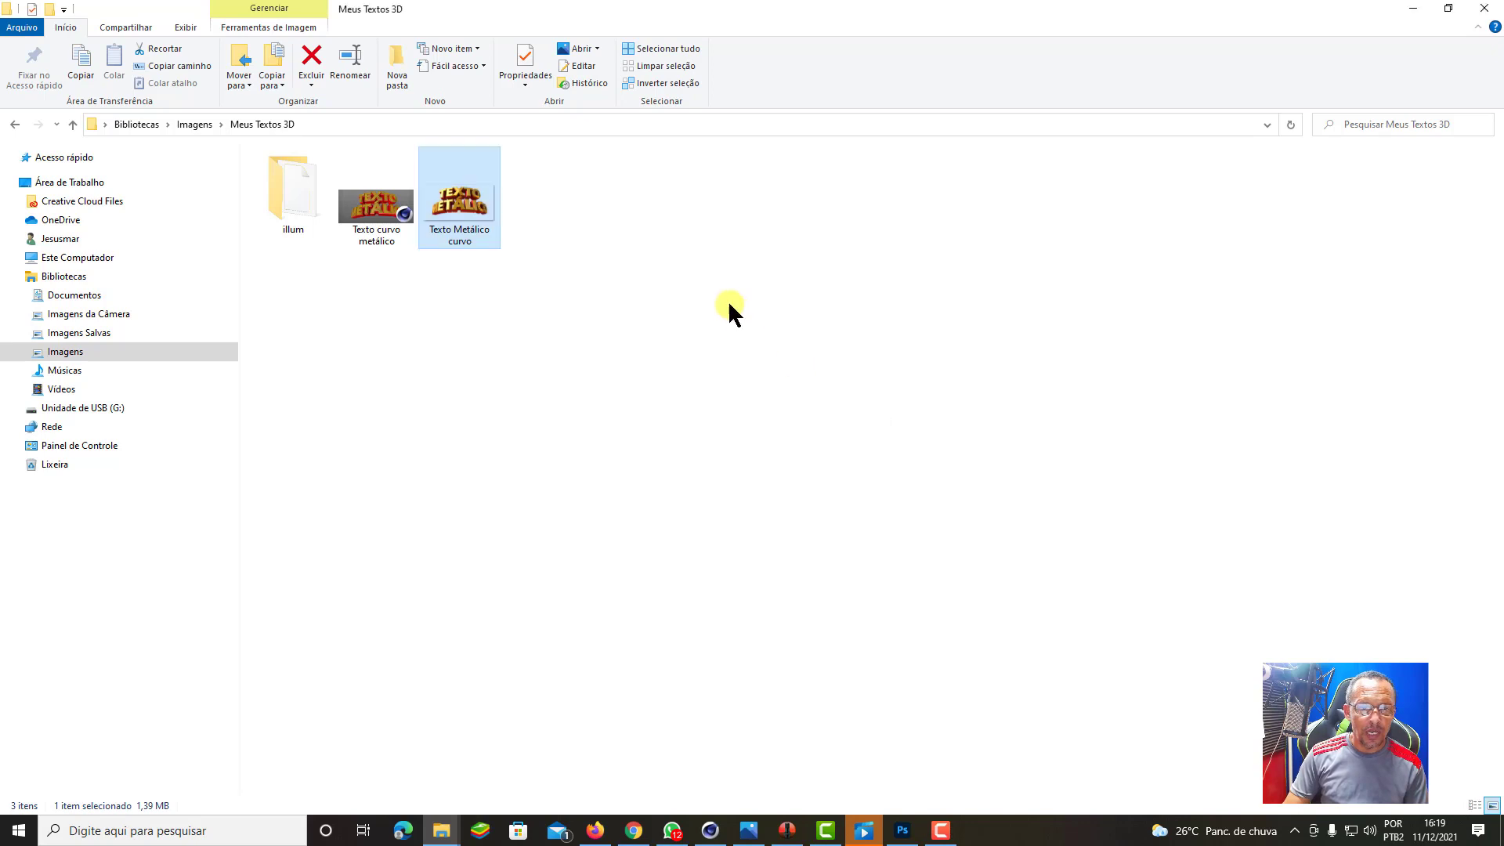
double_click(489, 212)
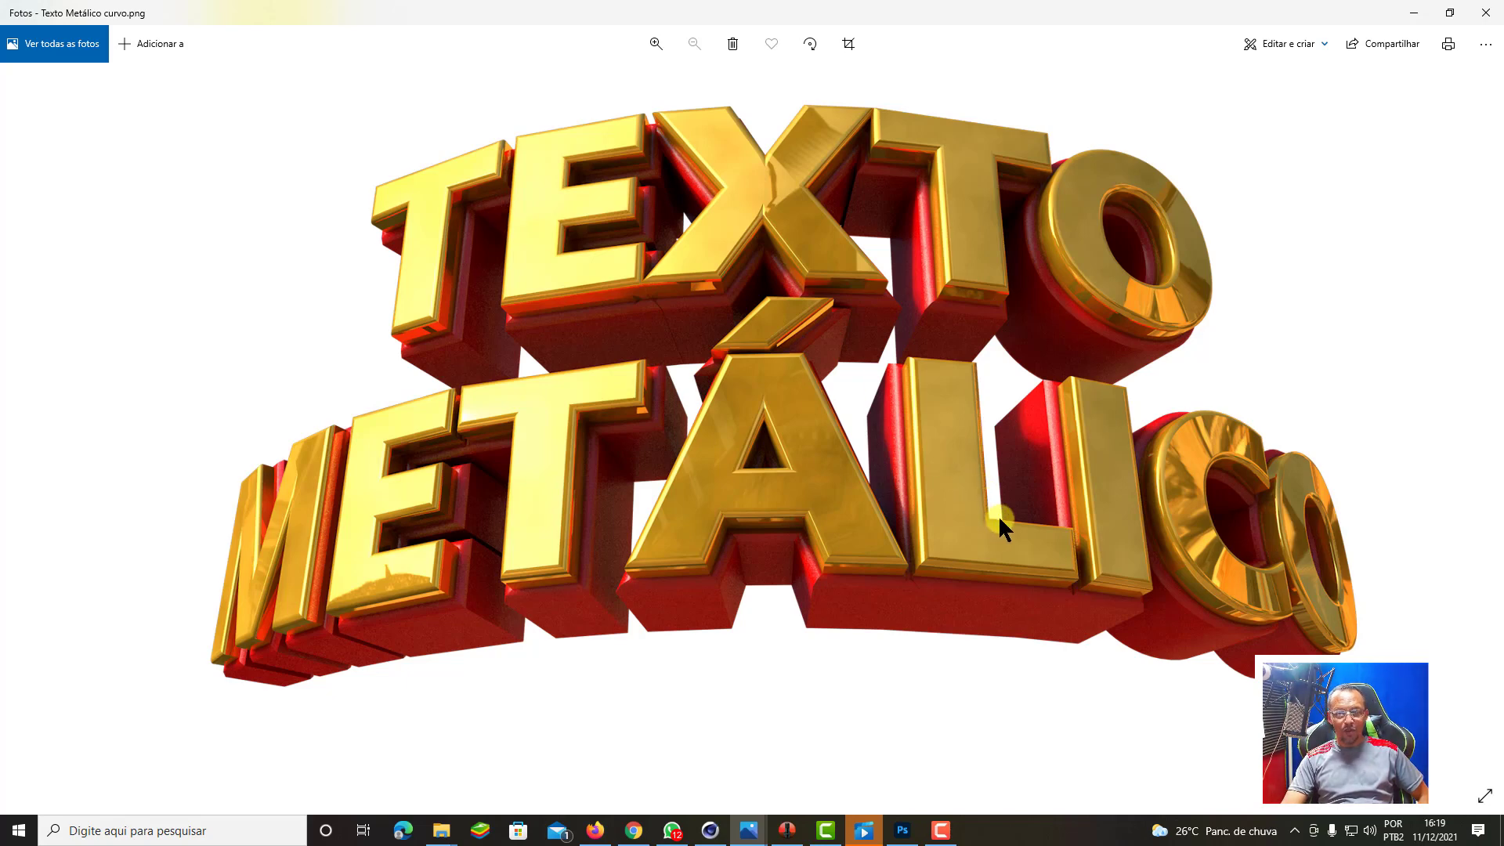
Step: Inspect the Texto Metálico curvo render full screen, zooming into the letters
left_click(1484, 796)
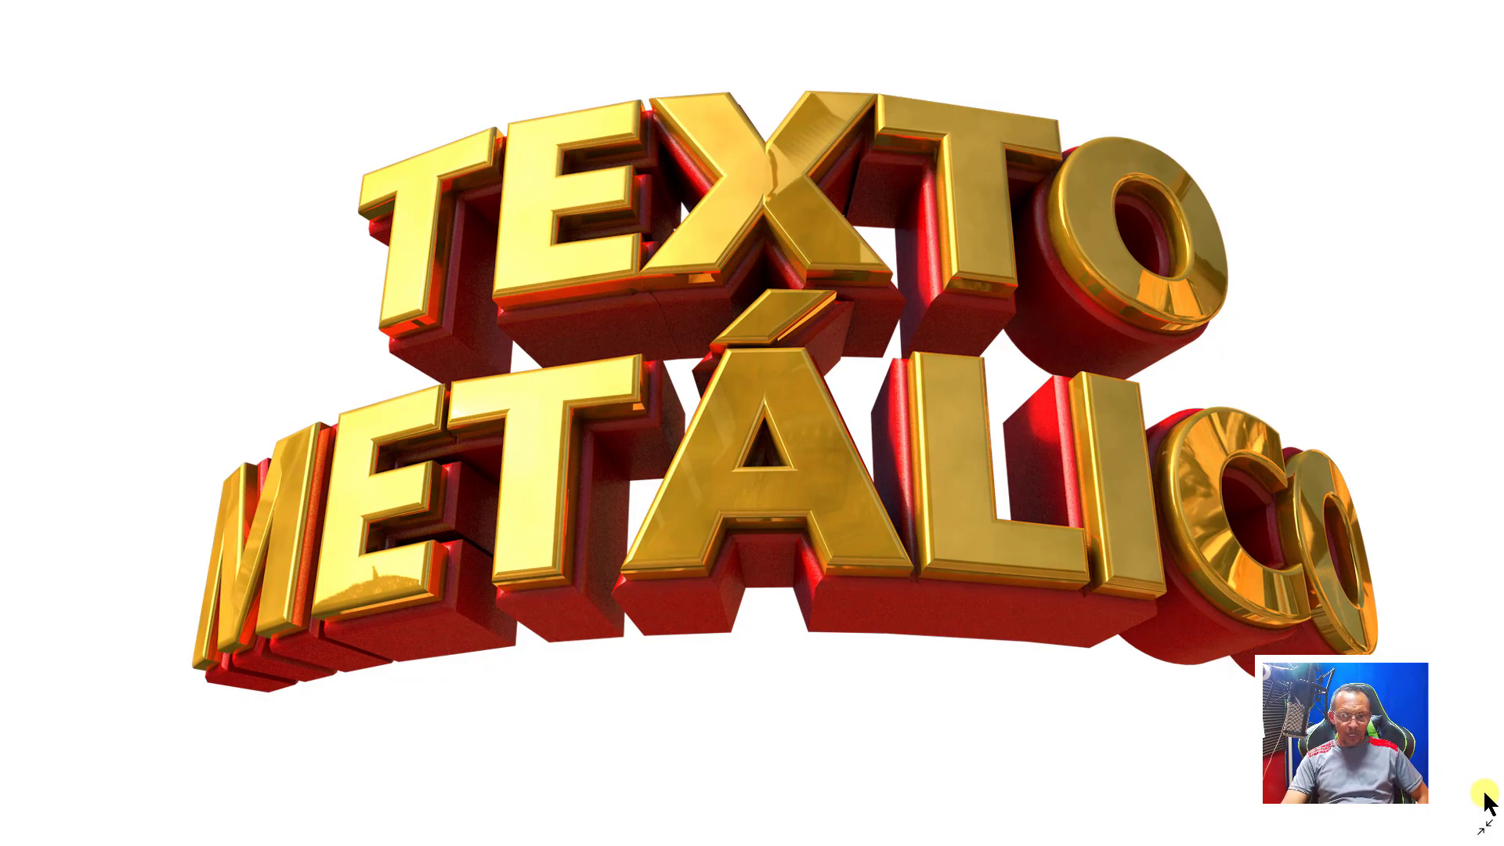
scroll(934, 246, "up", 1)
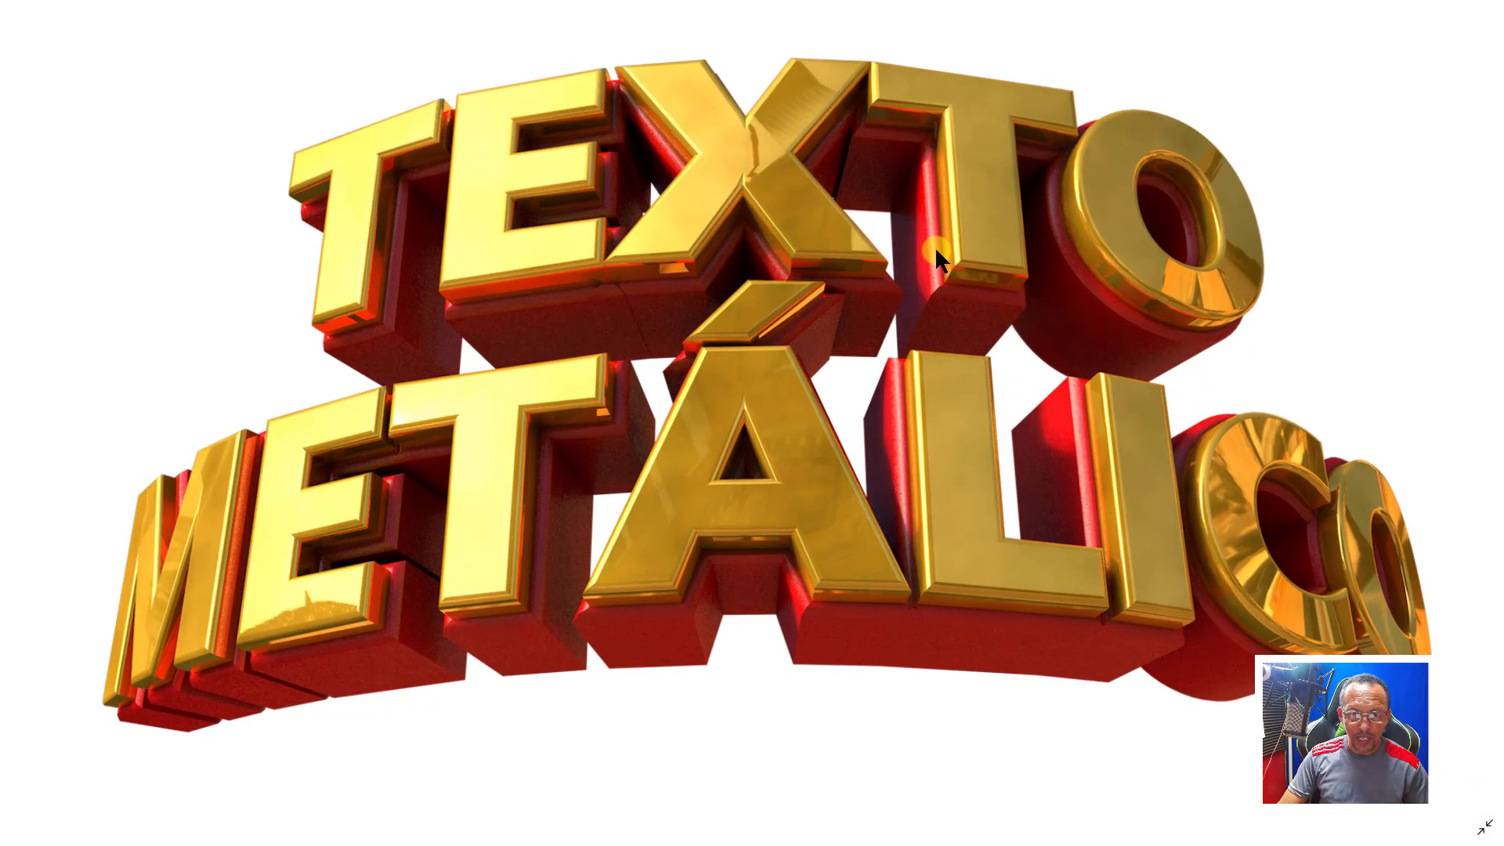
scroll(933, 246, "up", 2)
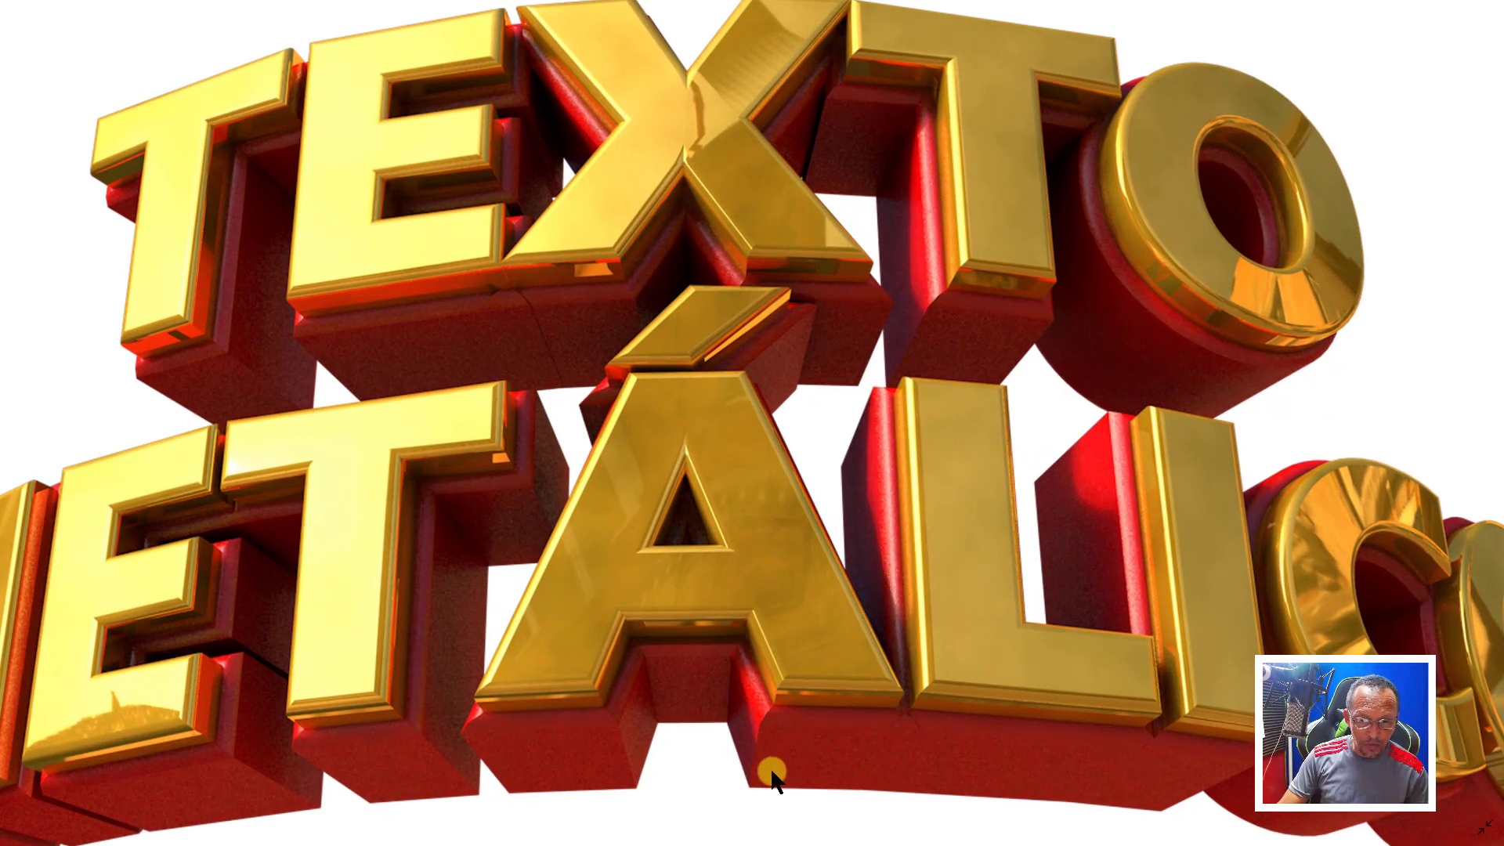
scroll(775, 766, "up", 1)
scroll(775, 766, "up", 1)
scroll(776, 766, "up", 1)
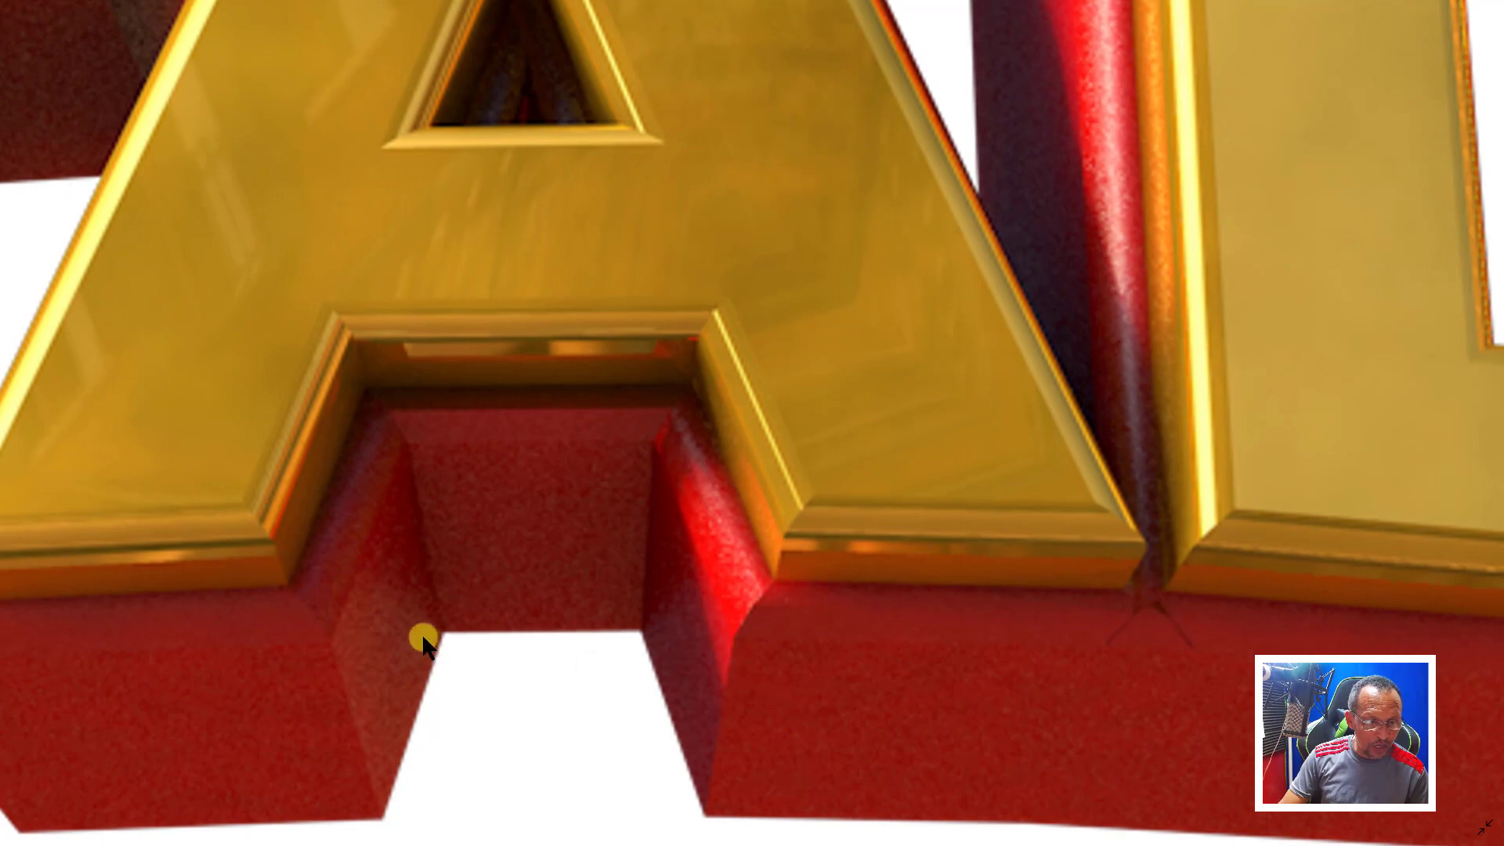
Step: Zoom back out, leave full screen, and return to the planet-in-the-universe image in Photoshop
scroll(415, 596, "down", 1)
scroll(421, 603, "down", 1)
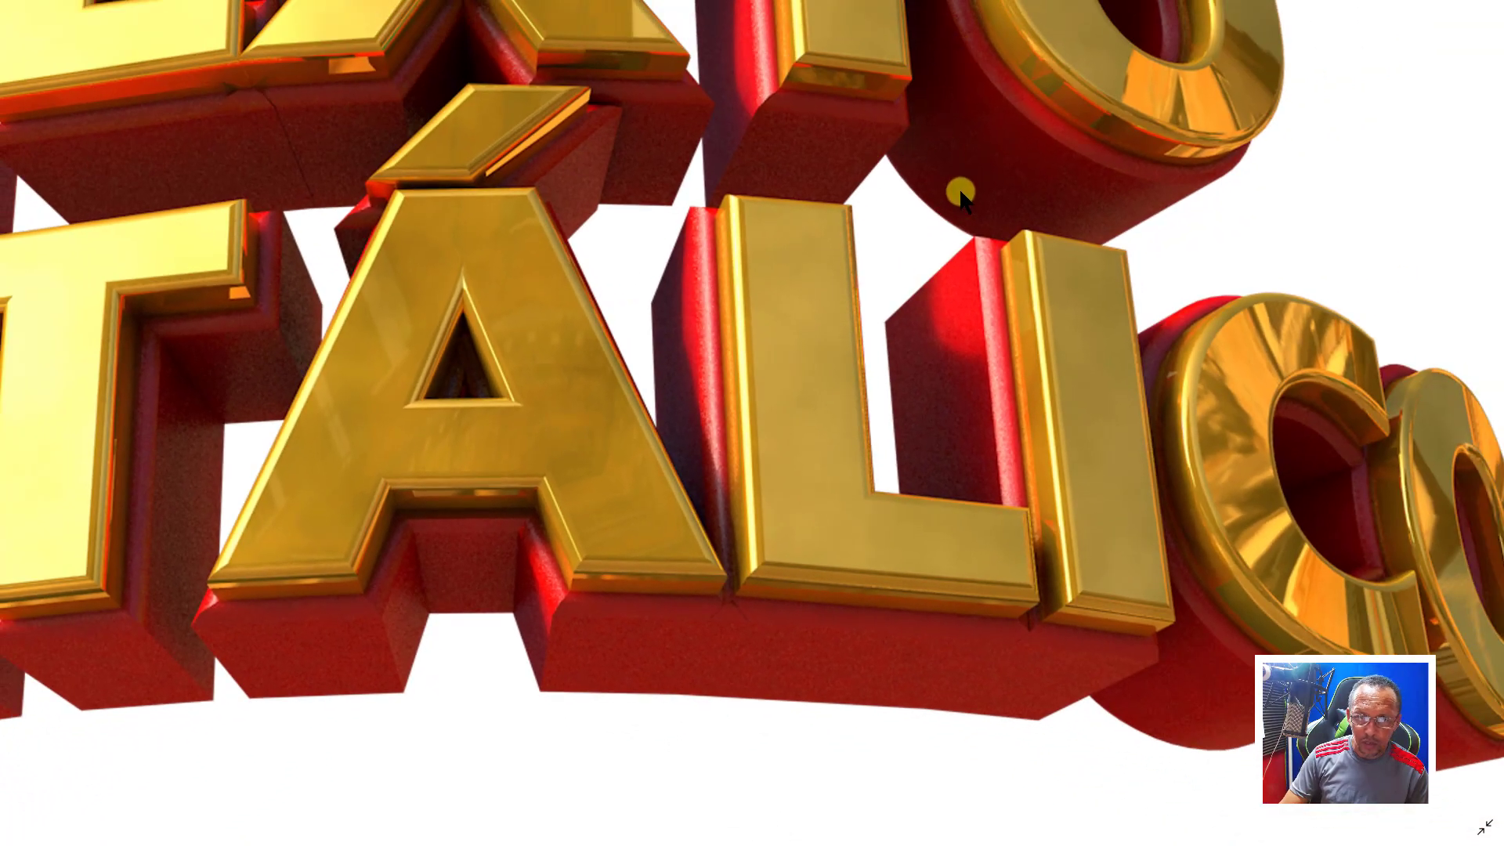
scroll(990, 263, "up", 2)
scroll(989, 258, "down", 2)
scroll(839, 530, "down", 1)
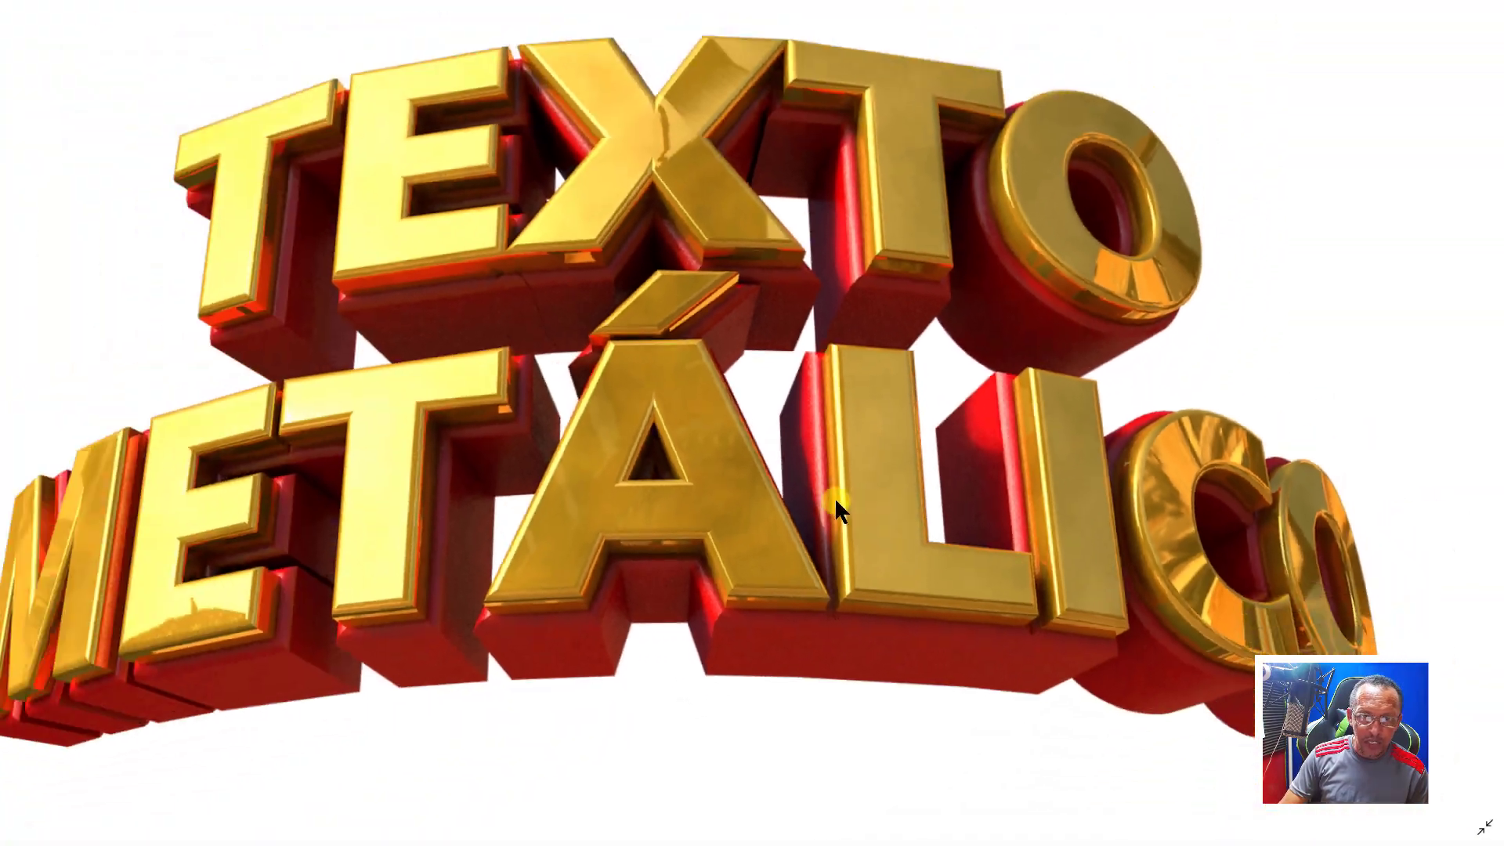
scroll(895, 141, "up", 2)
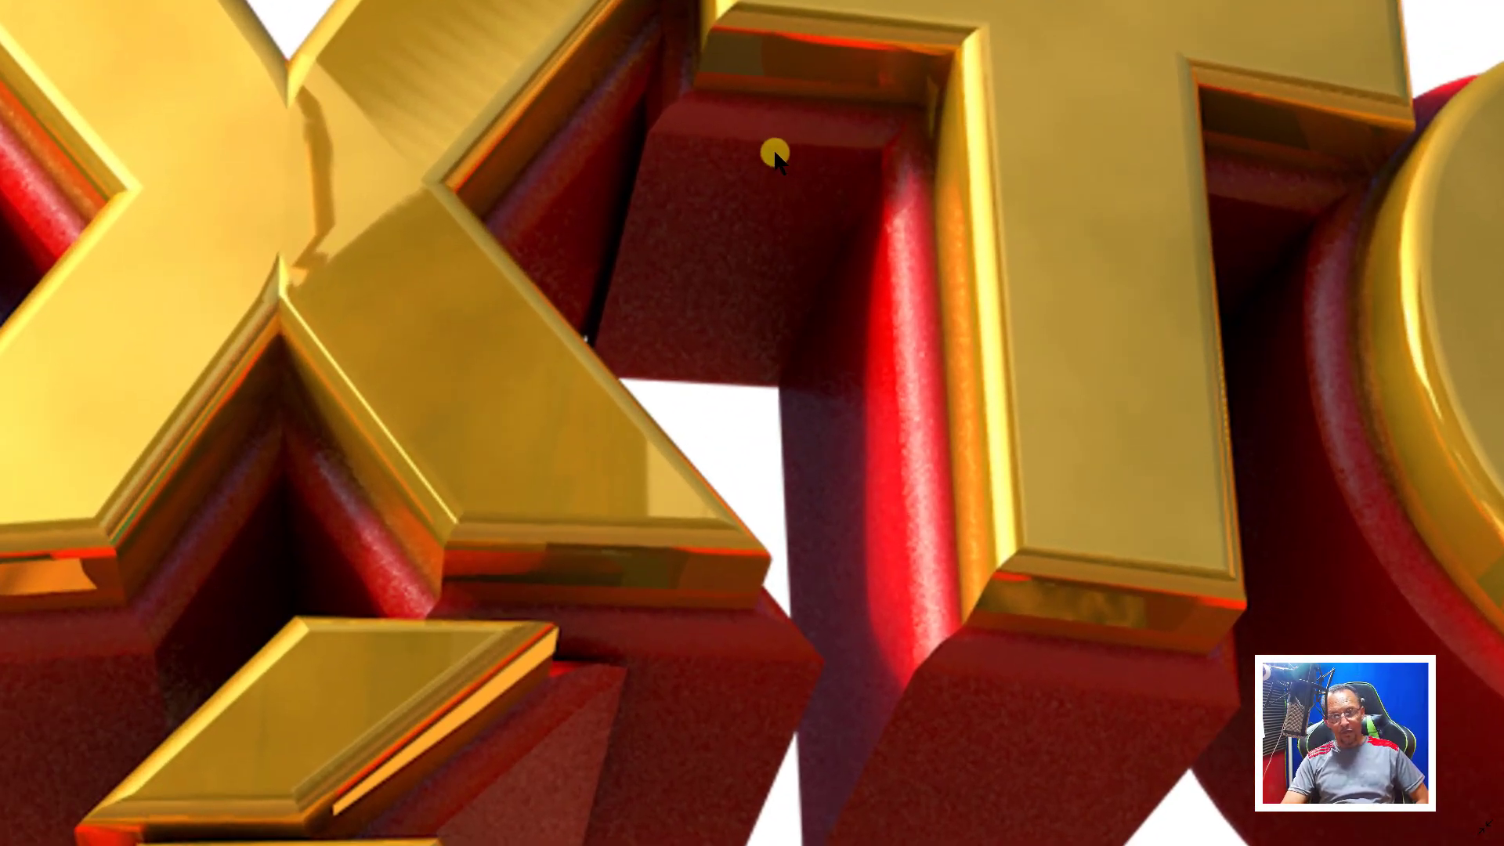
scroll(781, 387, "down", 5)
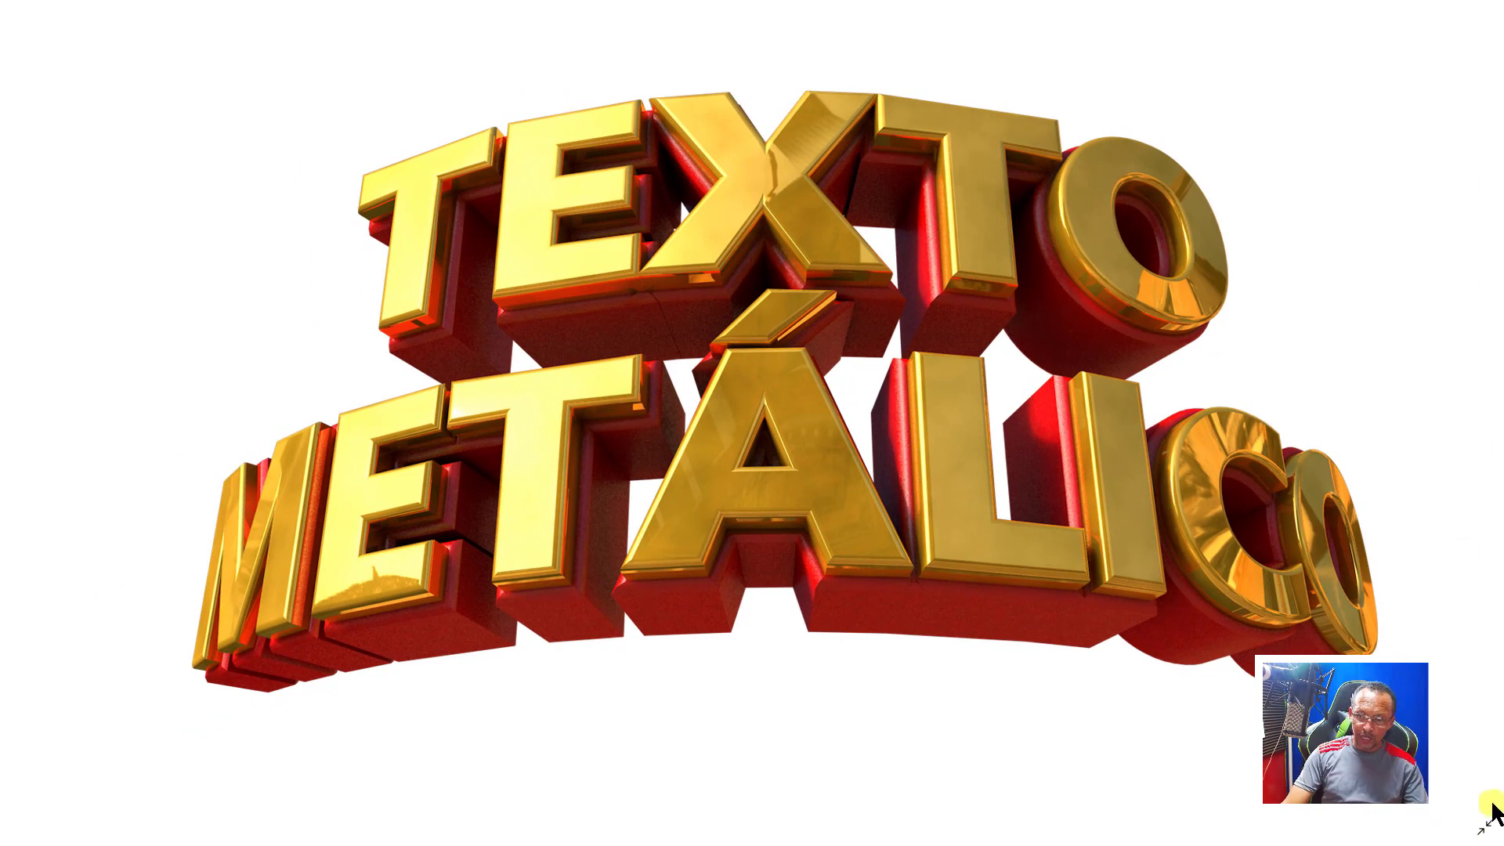
left_click(1484, 826)
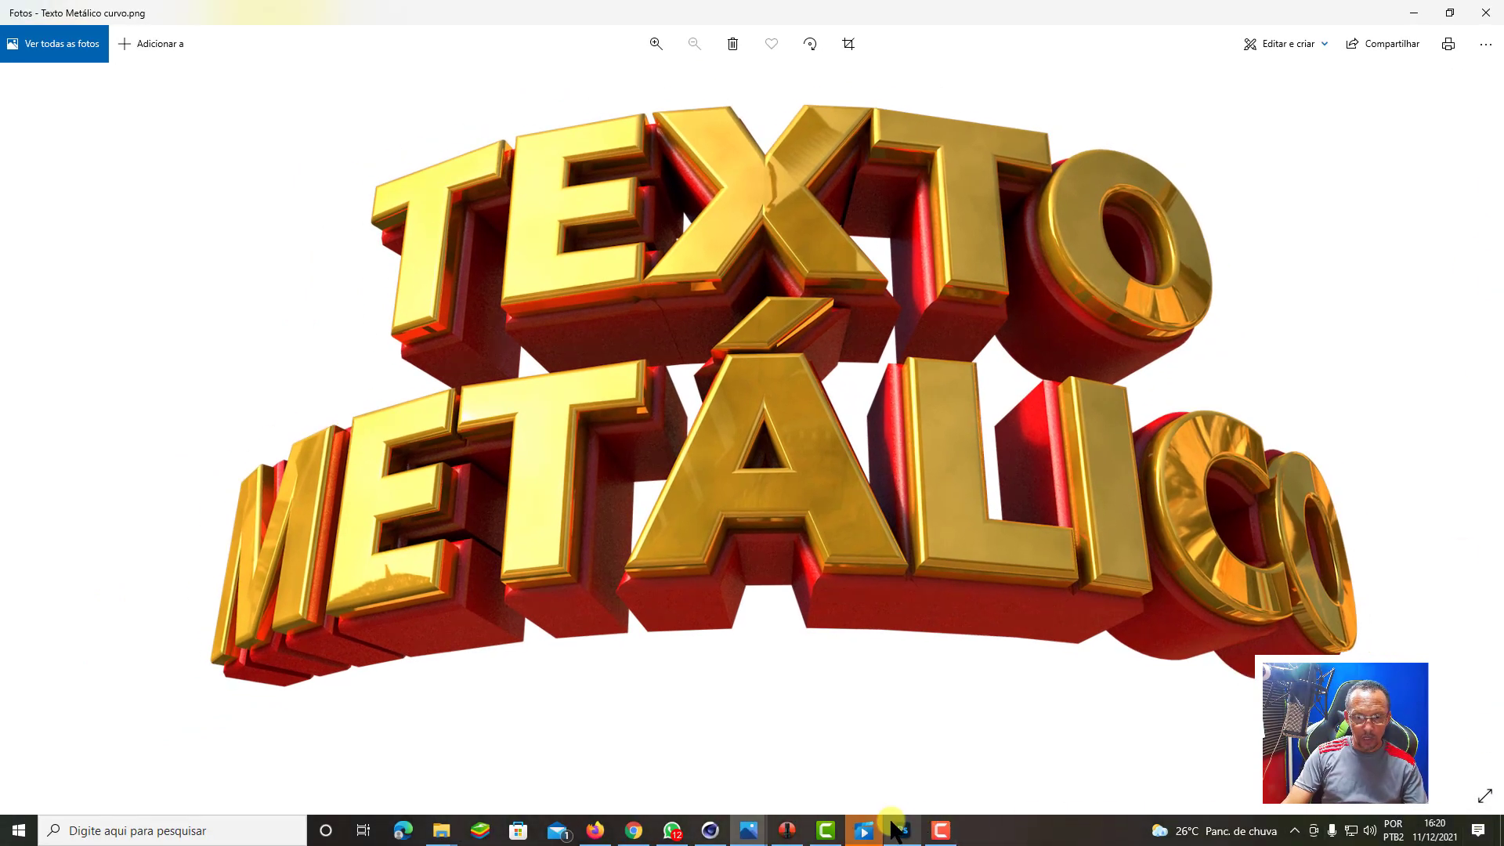
left_click(902, 830)
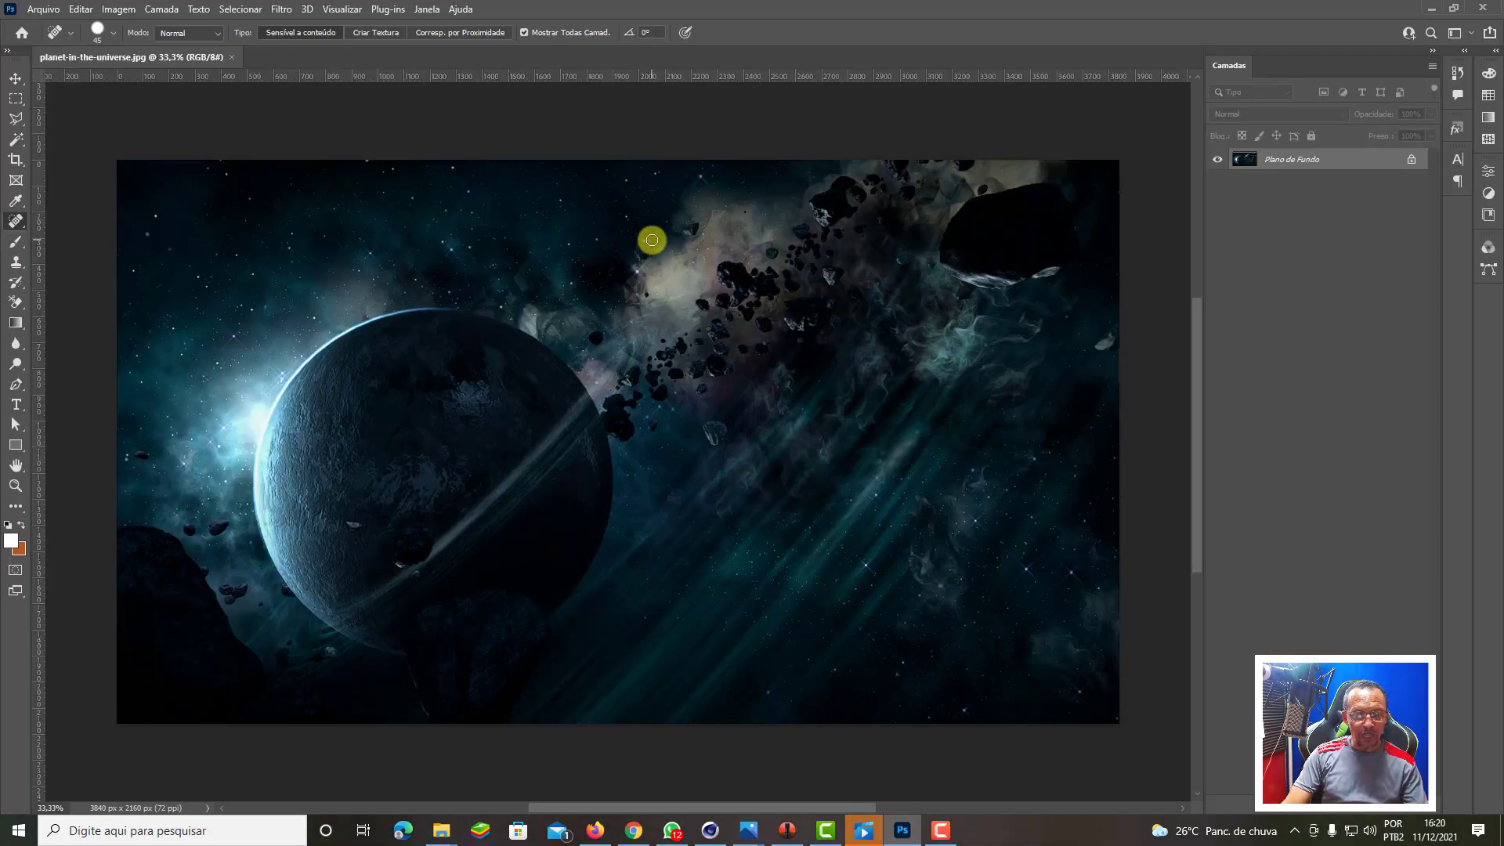
Step: Place 'Texto Metálico curvo' from Imagens > Meus Textos 3D as an embedded layer over the planet image
left_click(43, 9)
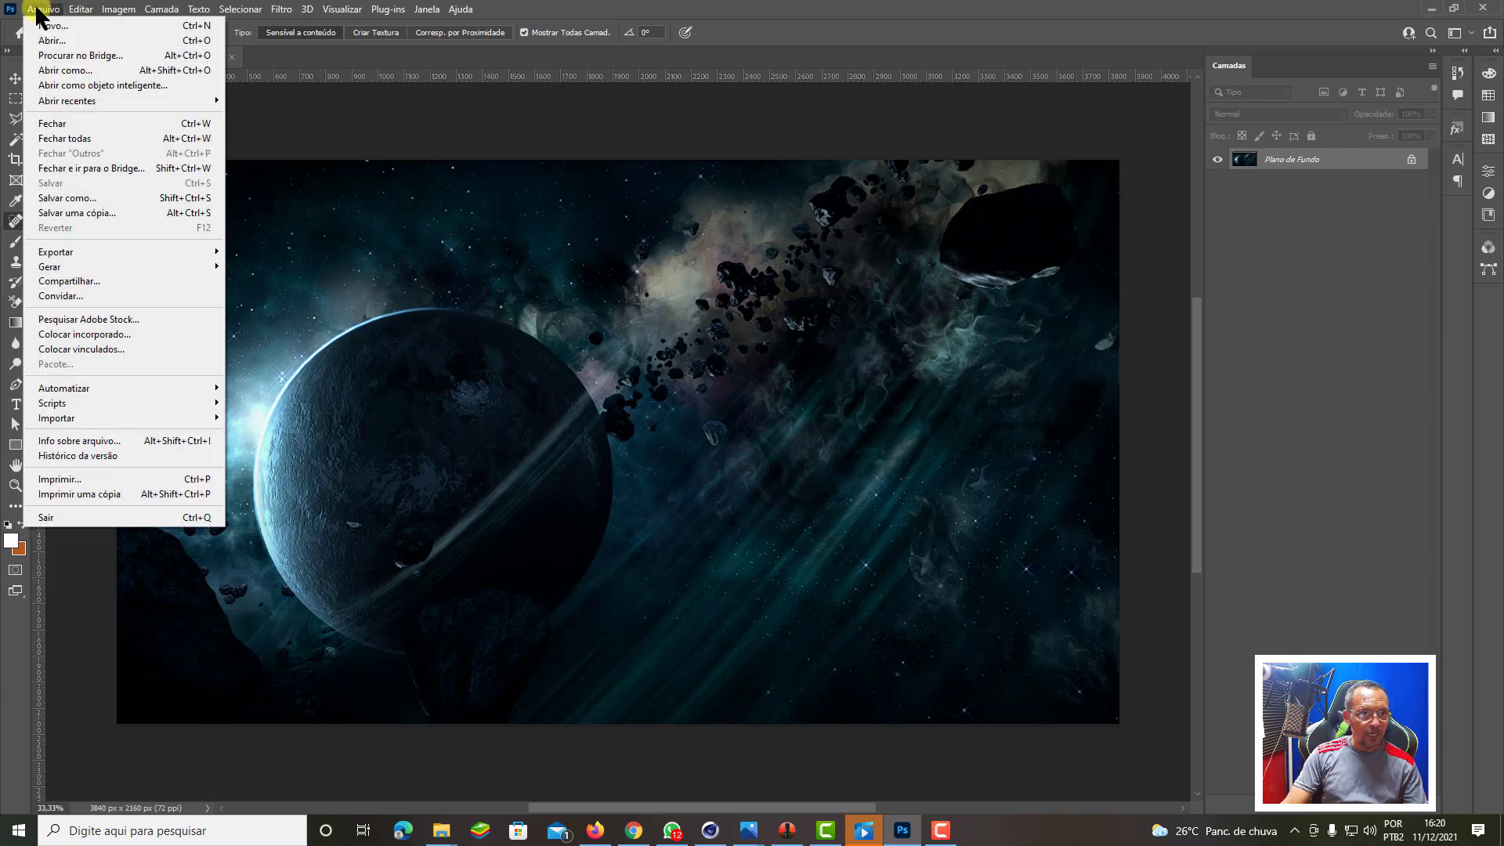
left_click(83, 335)
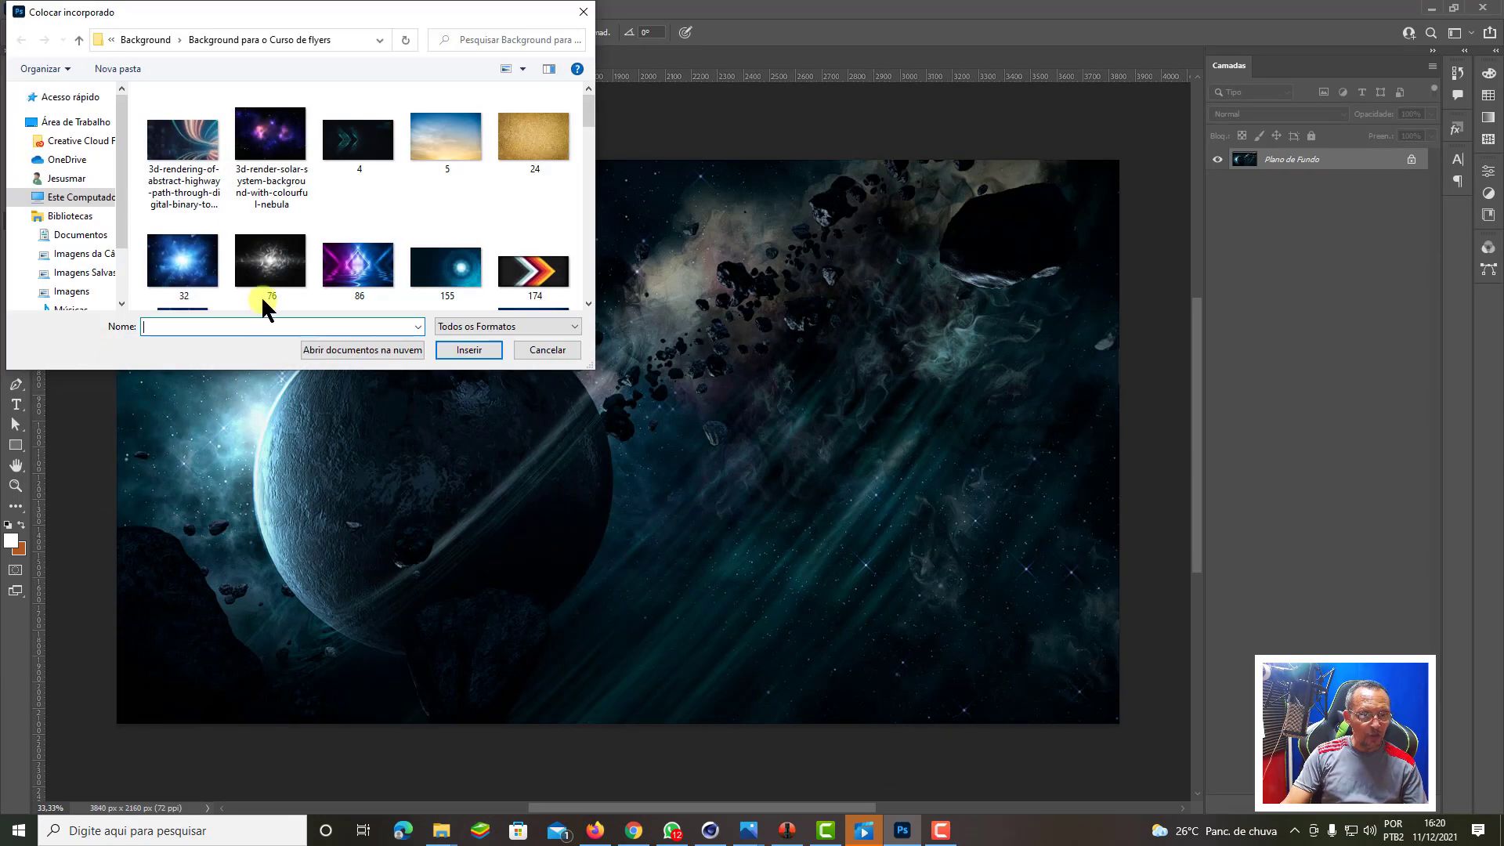
left_click(86, 219)
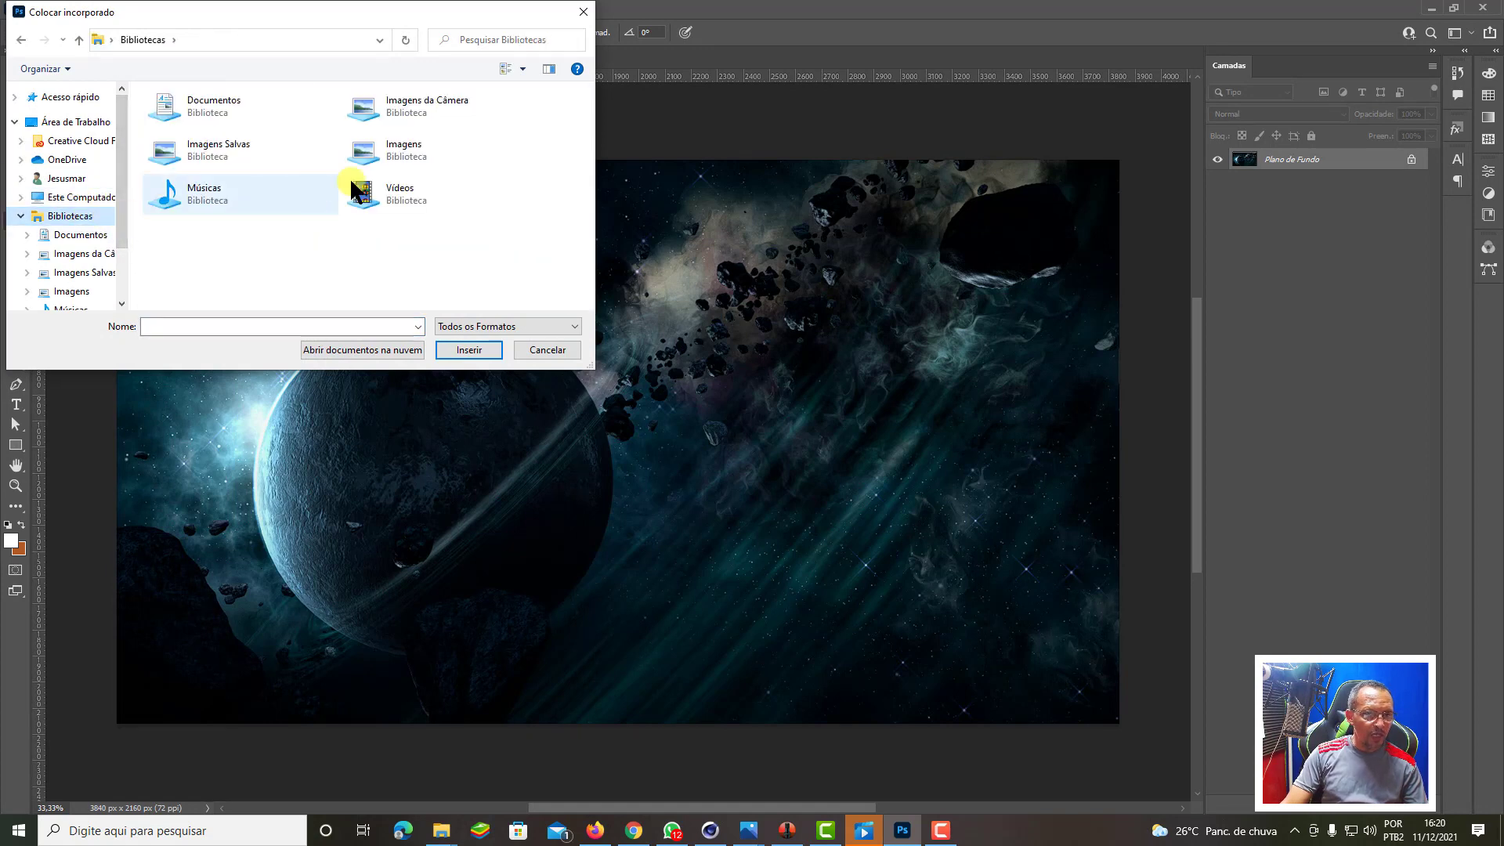
left_click(401, 147)
double_click(401, 147)
scroll(486, 188, "down", 2)
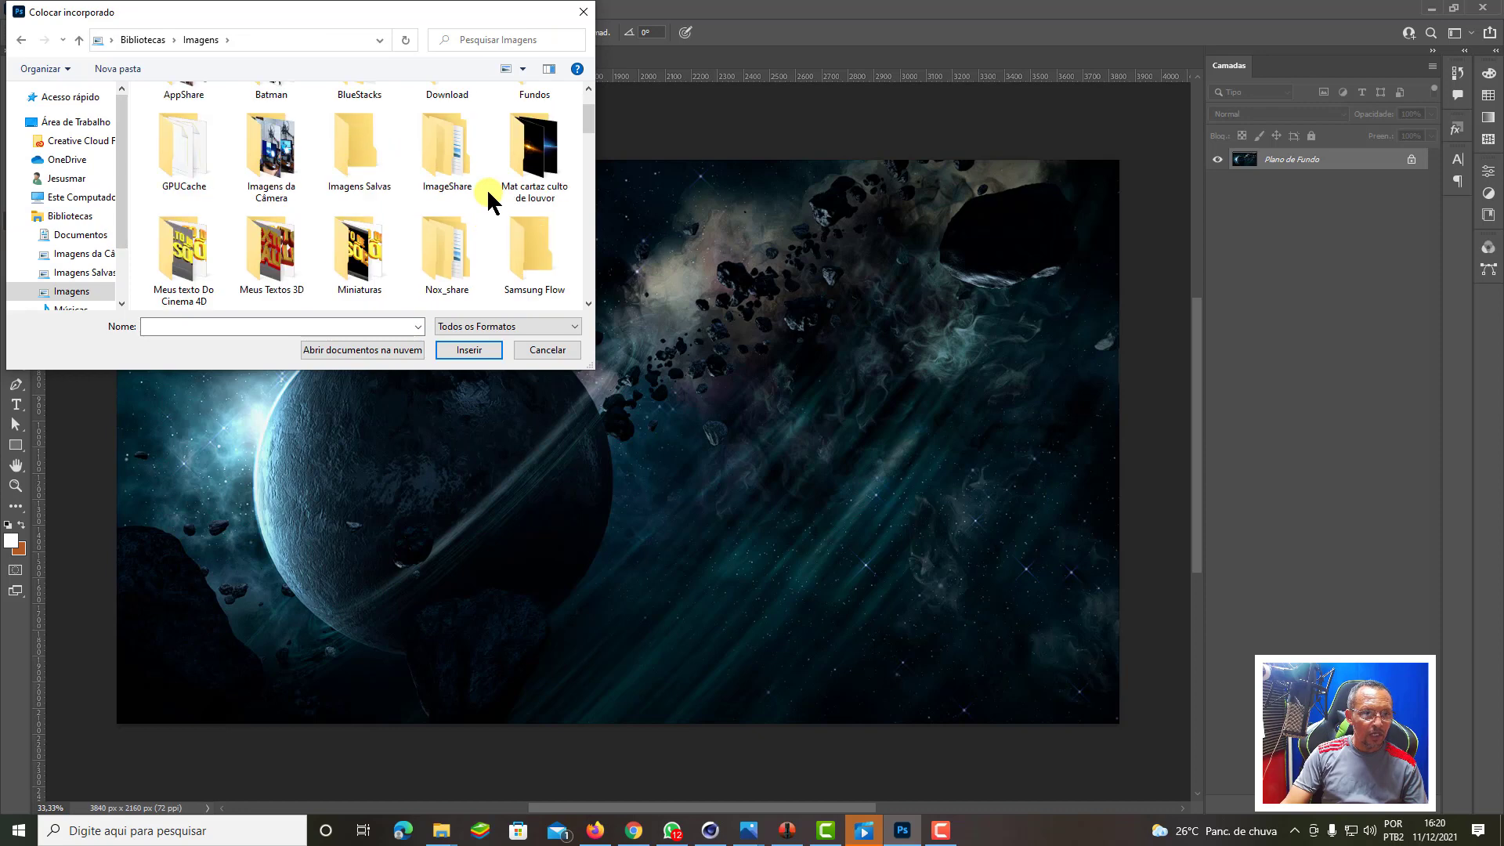
double_click(287, 219)
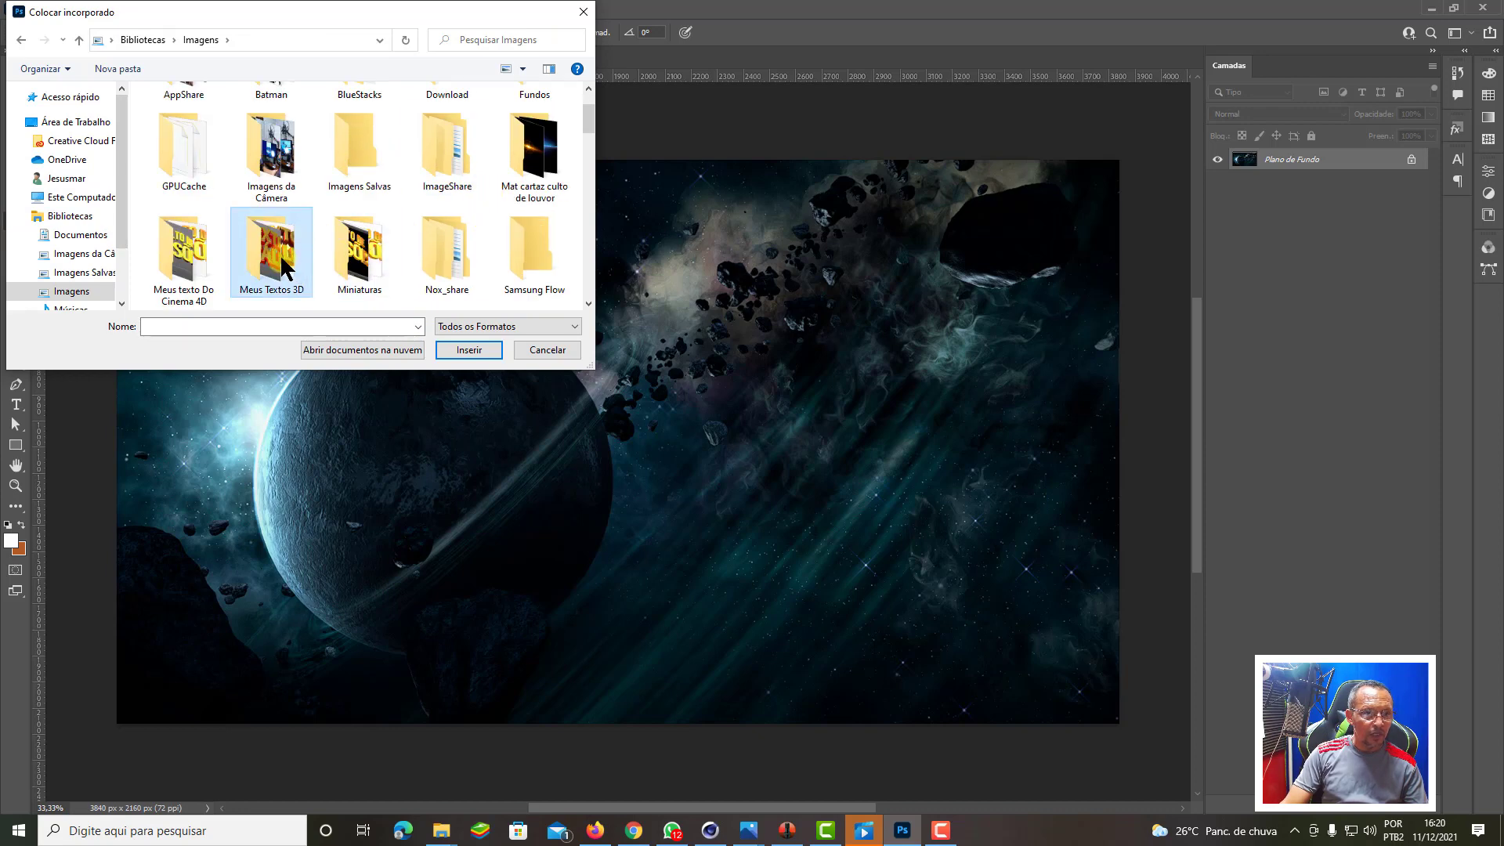
left_click(382, 163)
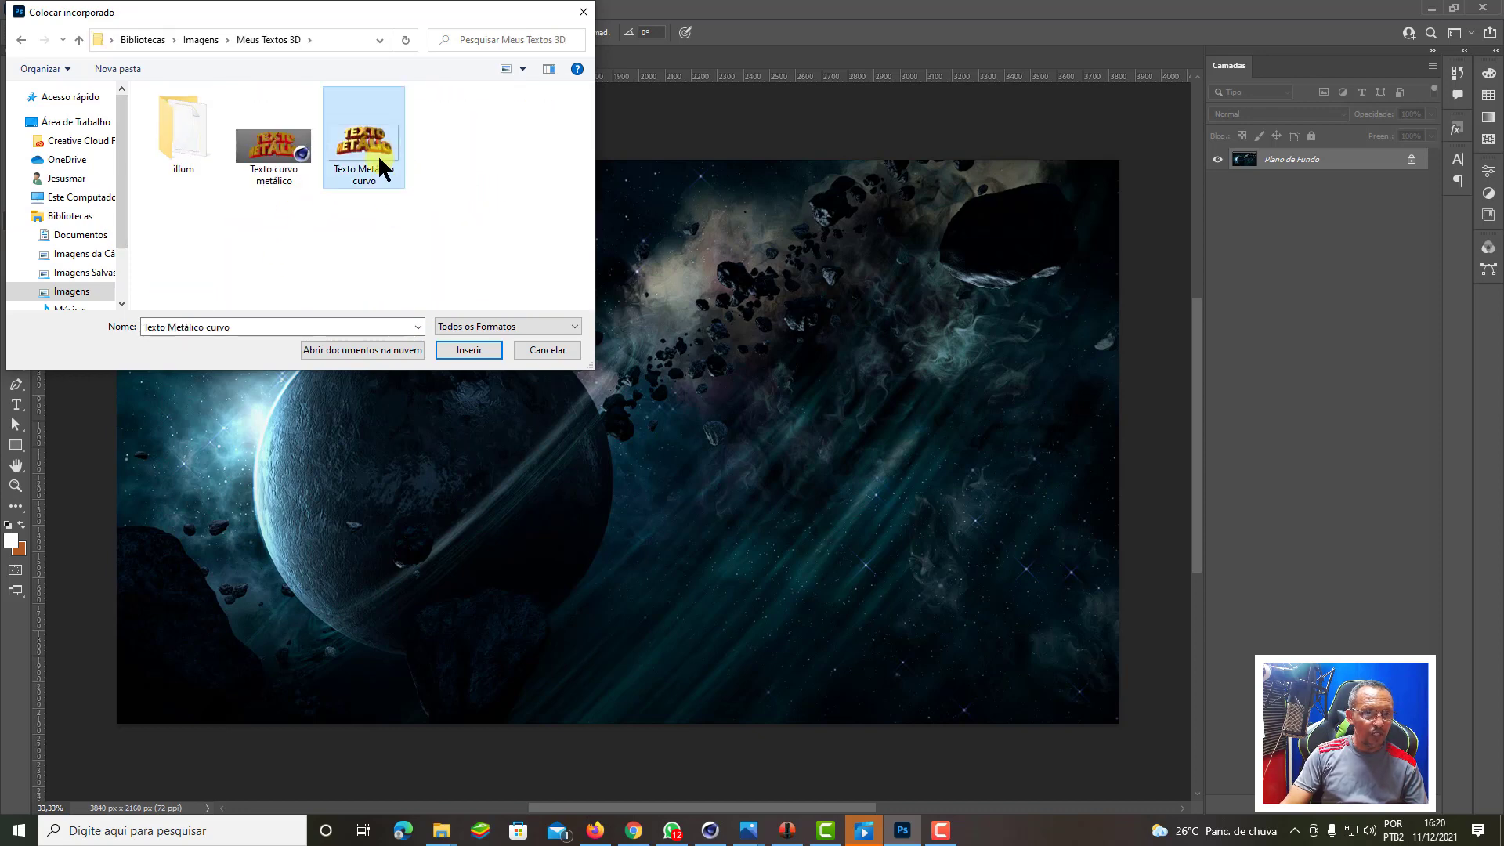
left_click(470, 348)
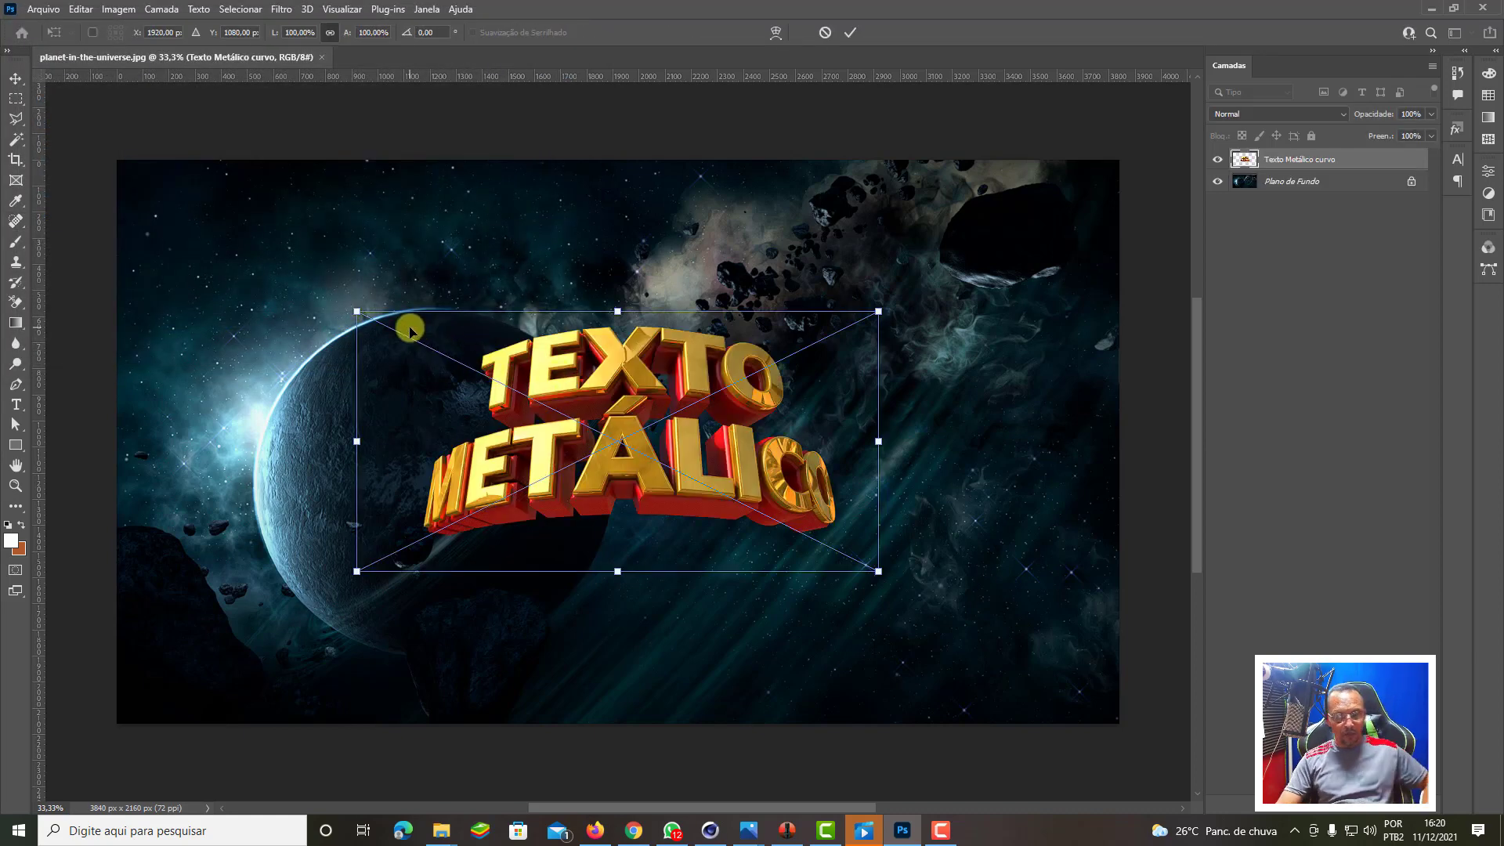
Step: Scale the placed metallic text to about 174.5% and commit the transform
left_click_drag(357, 311, 156, 212)
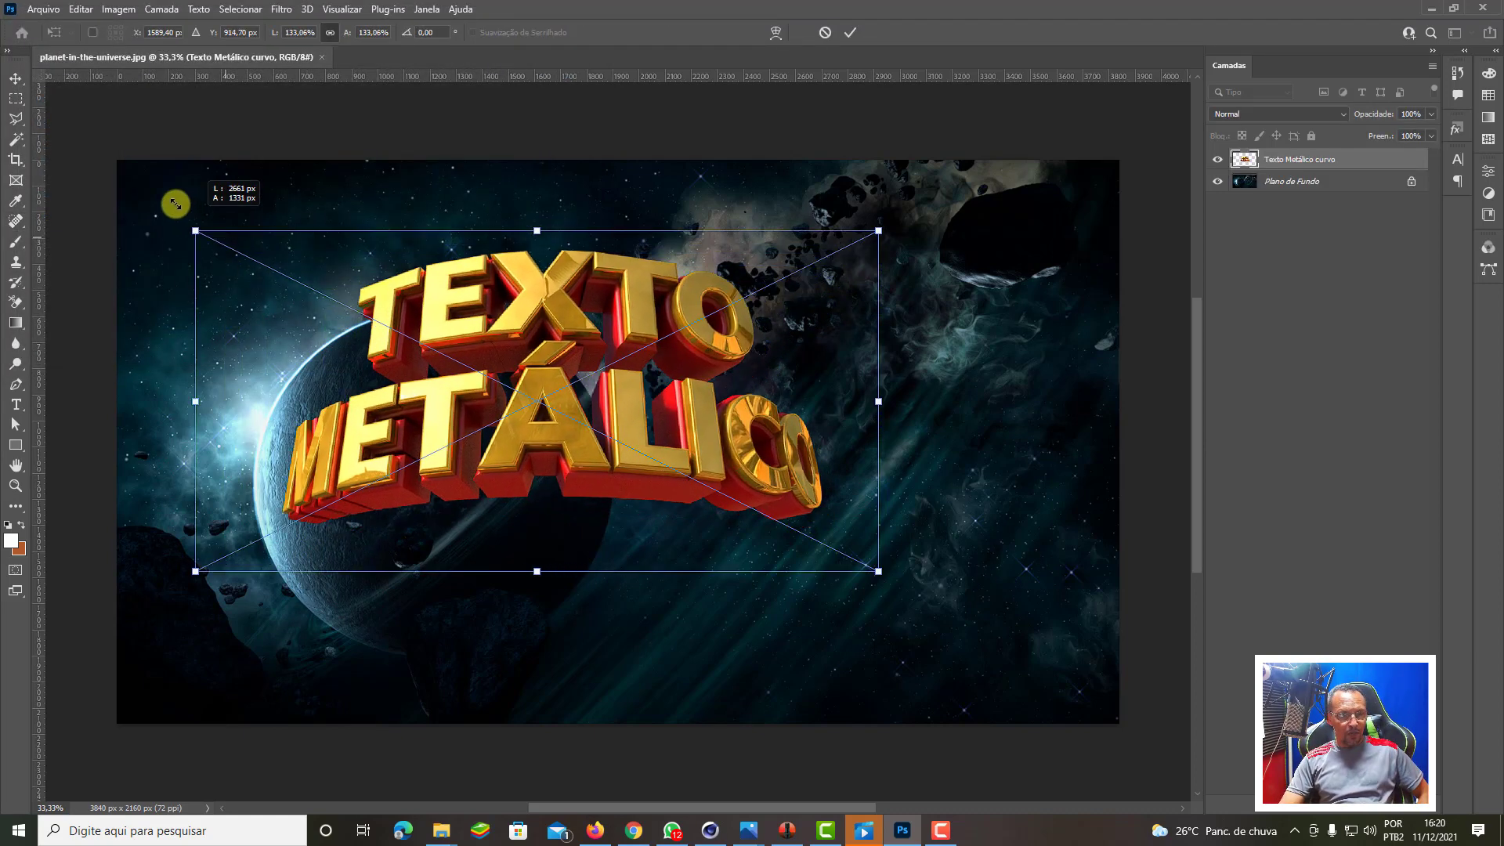
left_click_drag(877, 571, 1065, 672)
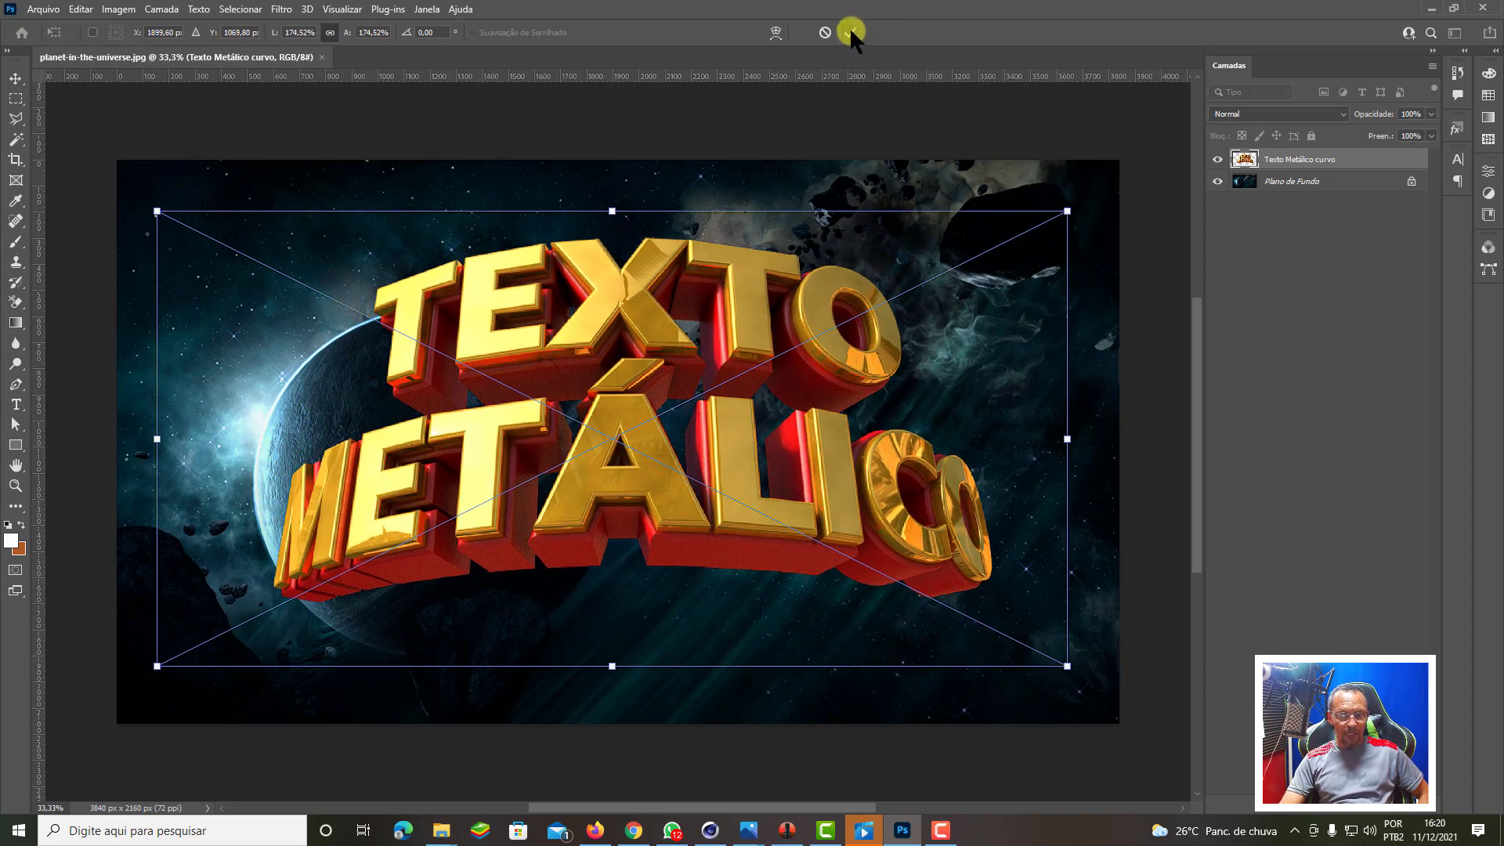
left_click(850, 31)
key("j")
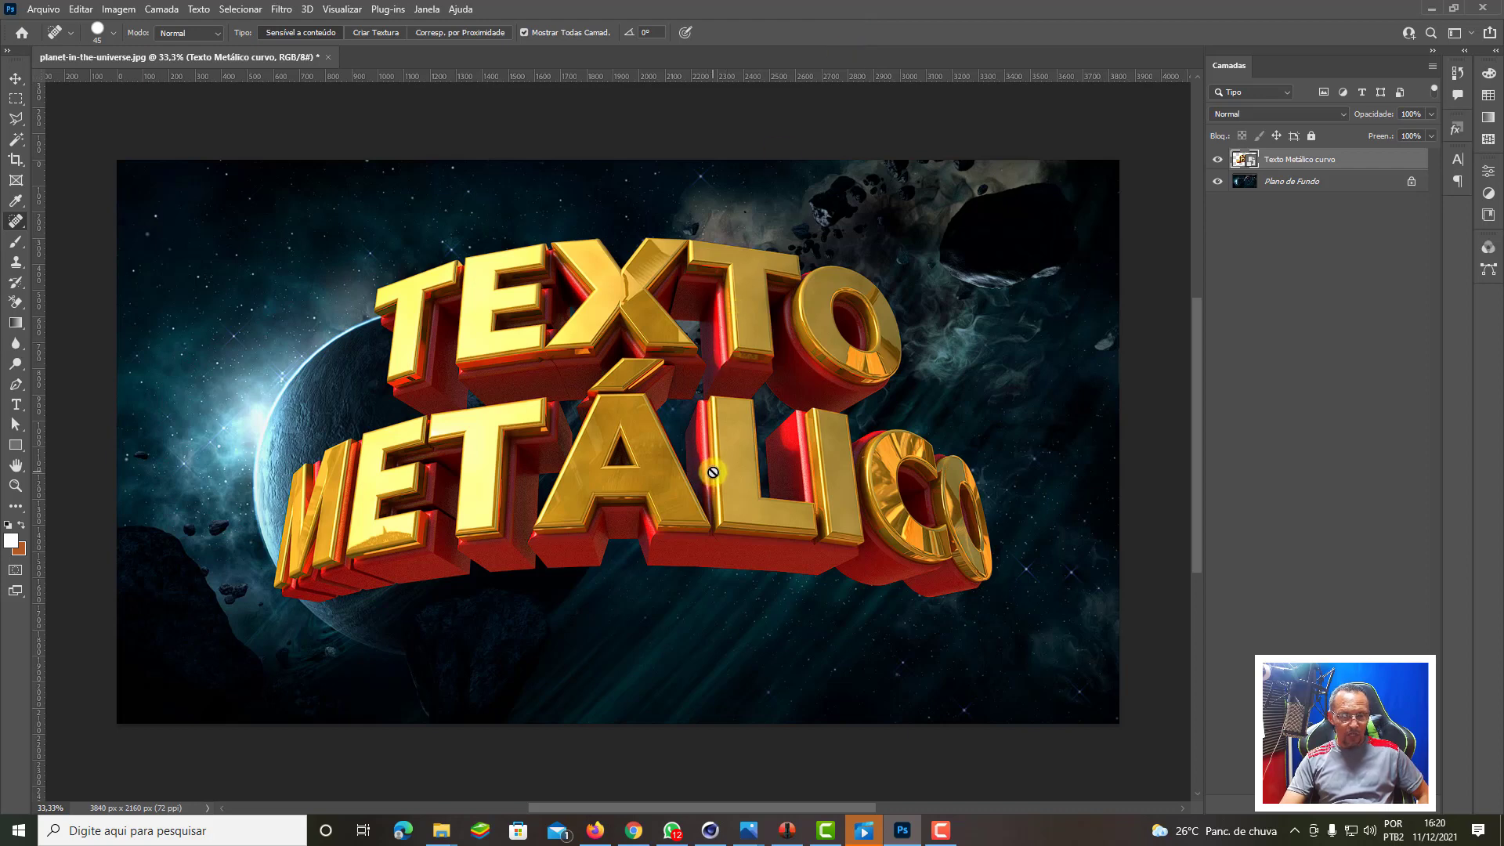
scroll(716, 480, "up", 1, "alt")
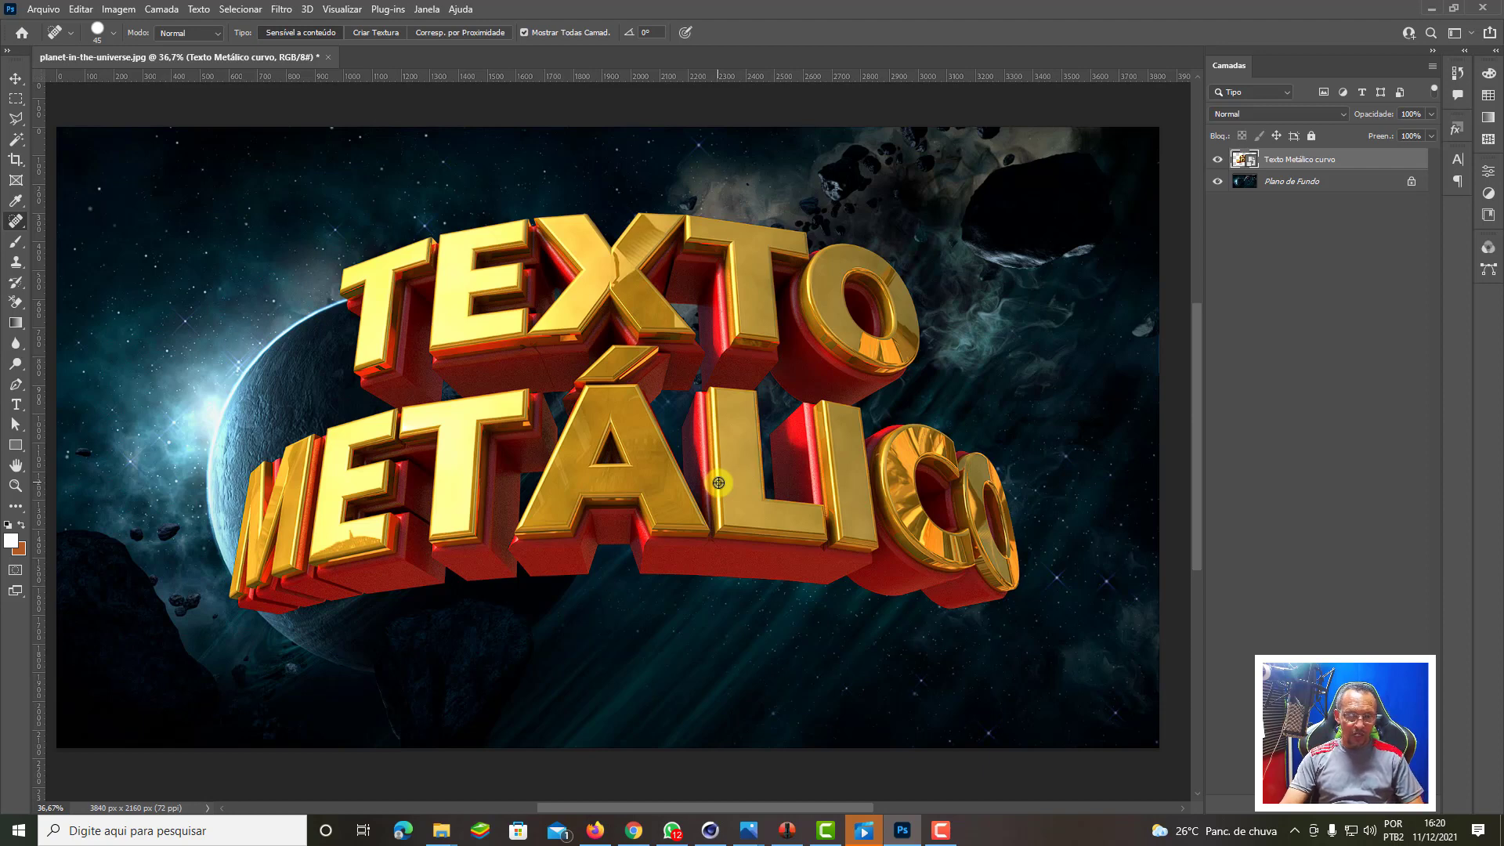
Step: Add a Níveis 1 Levels layer over the space background with output levels 59 and 234
left_click(1299, 182)
left_click(1347, 799)
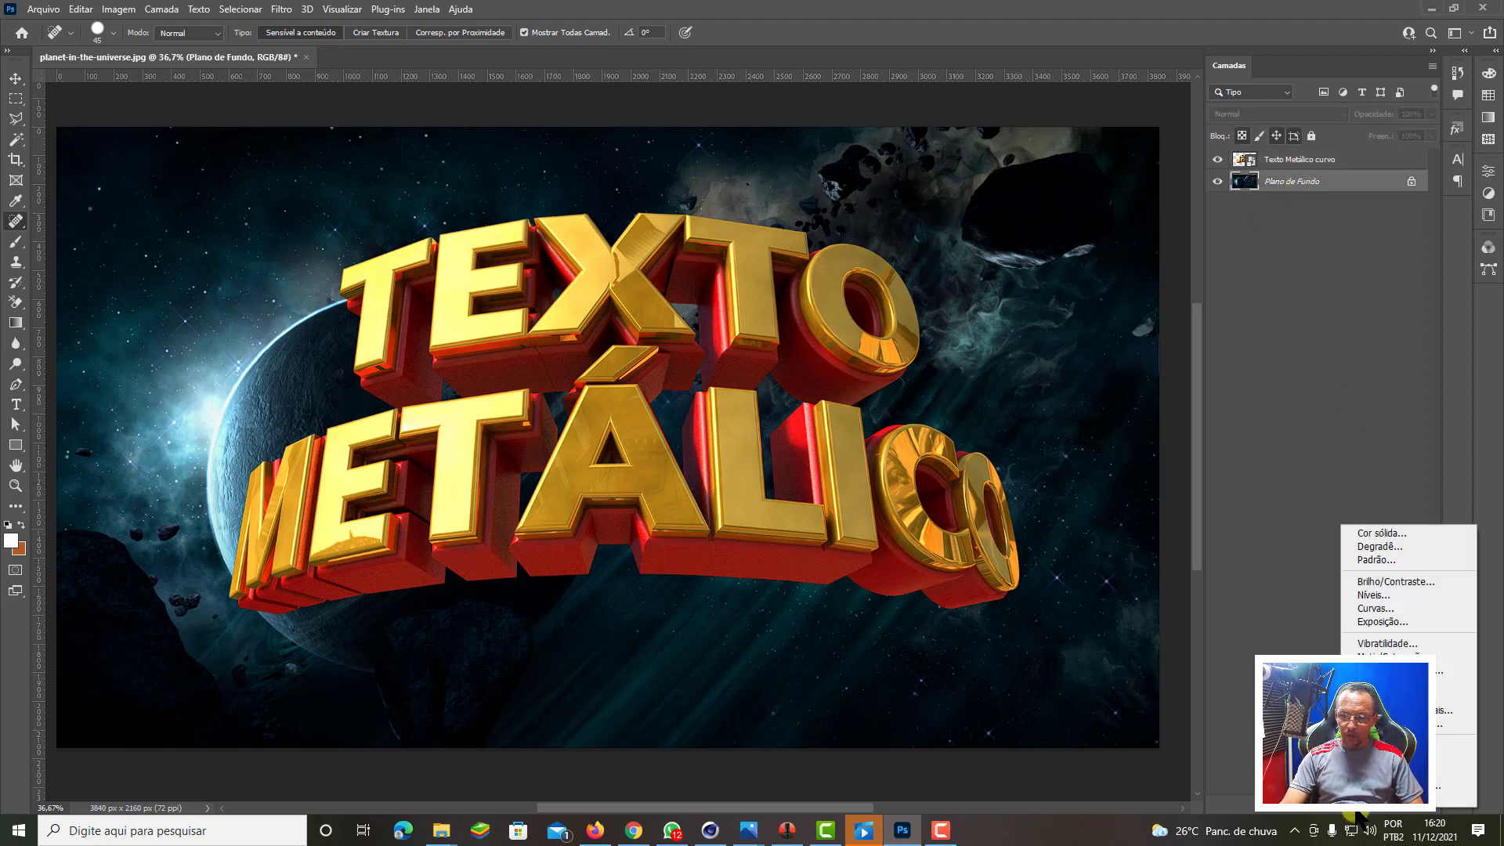
left_click(1372, 595)
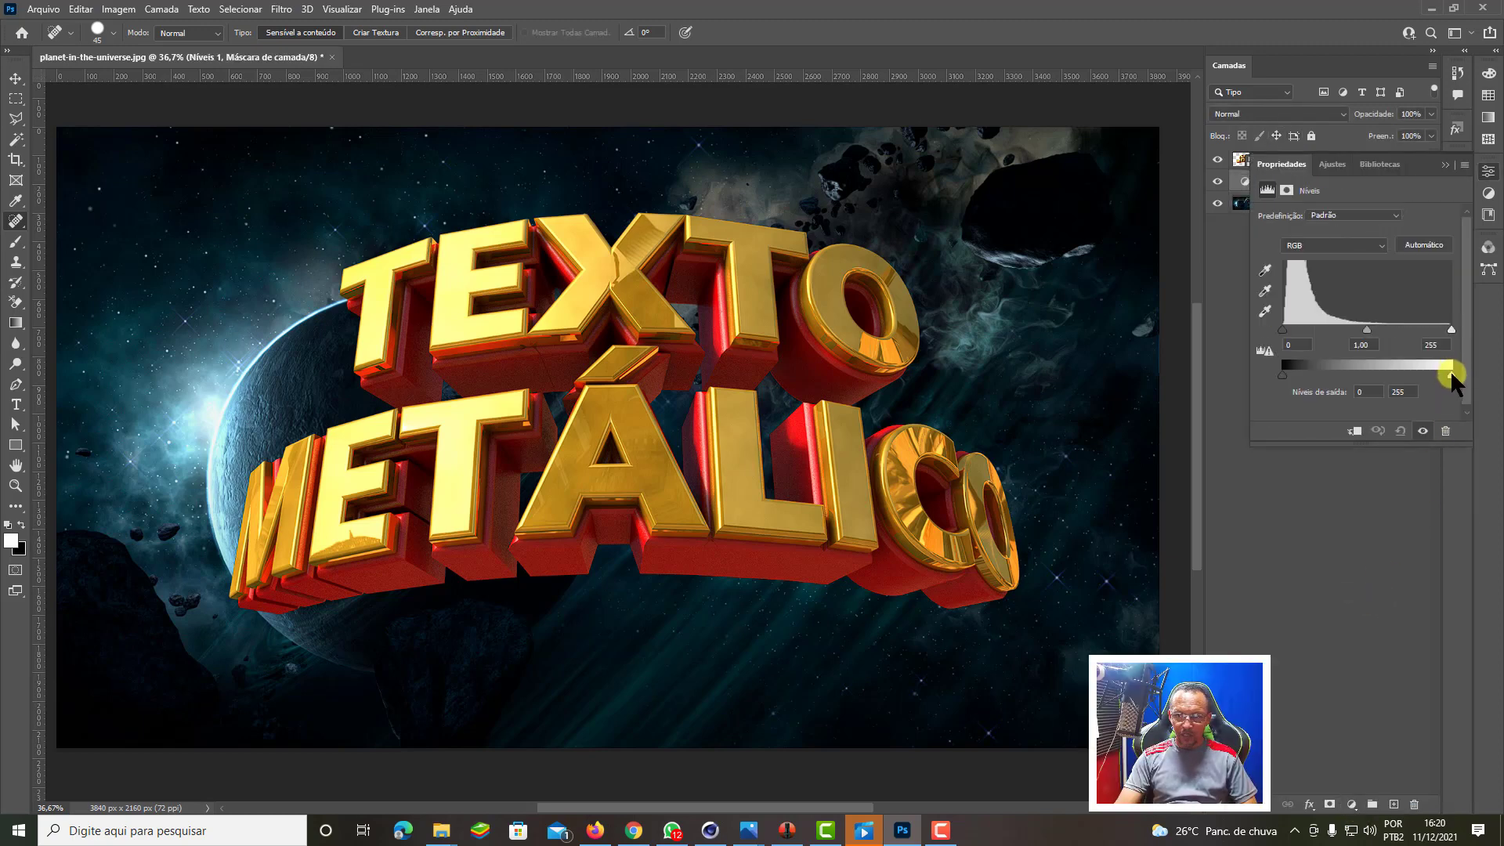
mouse_move(1450, 370)
left_mouse_down()
mouse_move(1349, 361)
mouse_move(1417, 368)
left_mouse_up()
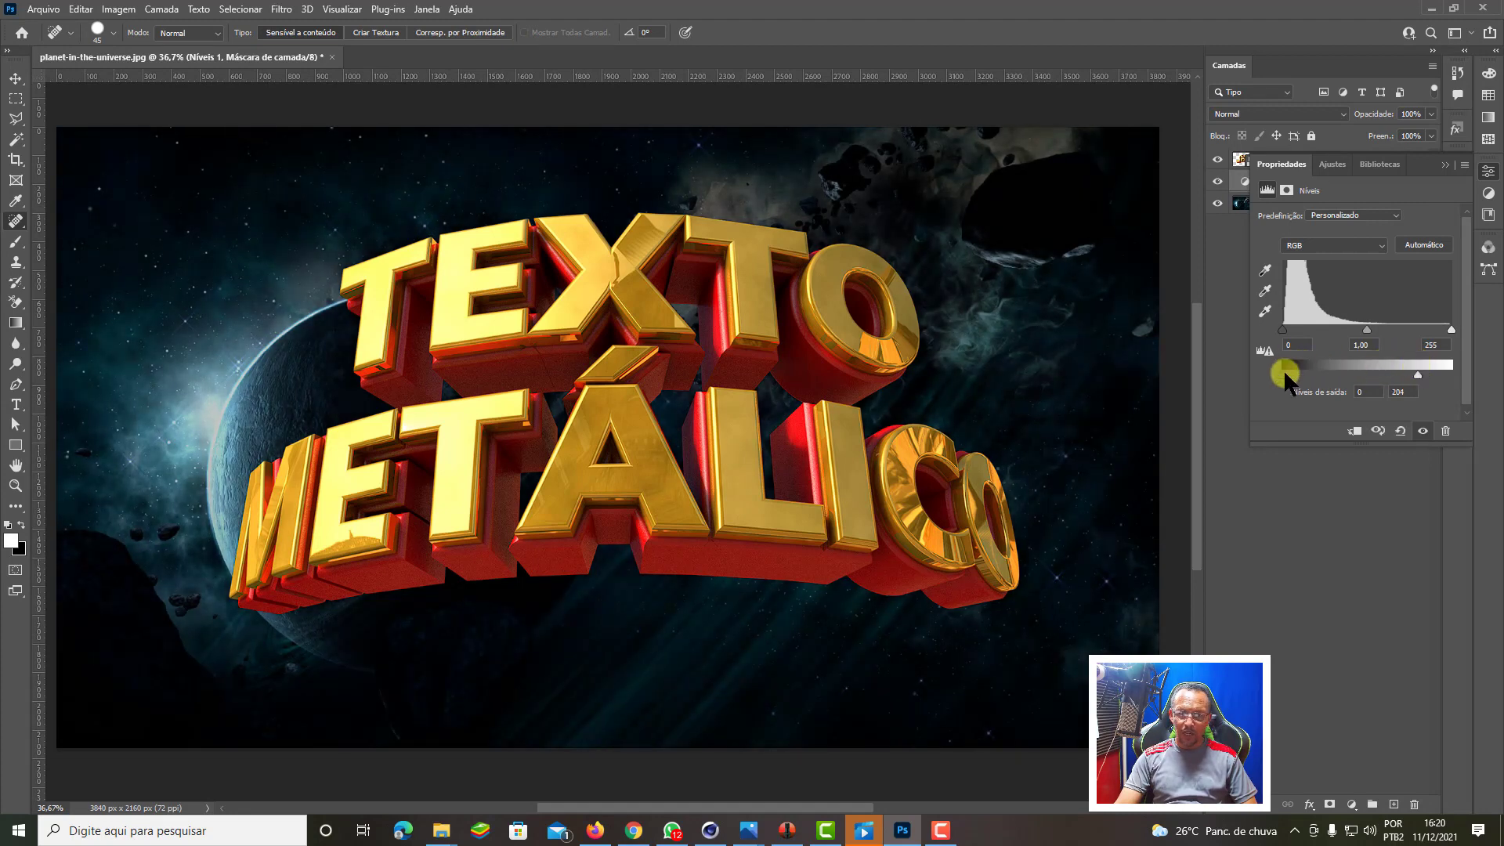
left_click_drag(1285, 373, 1326, 376)
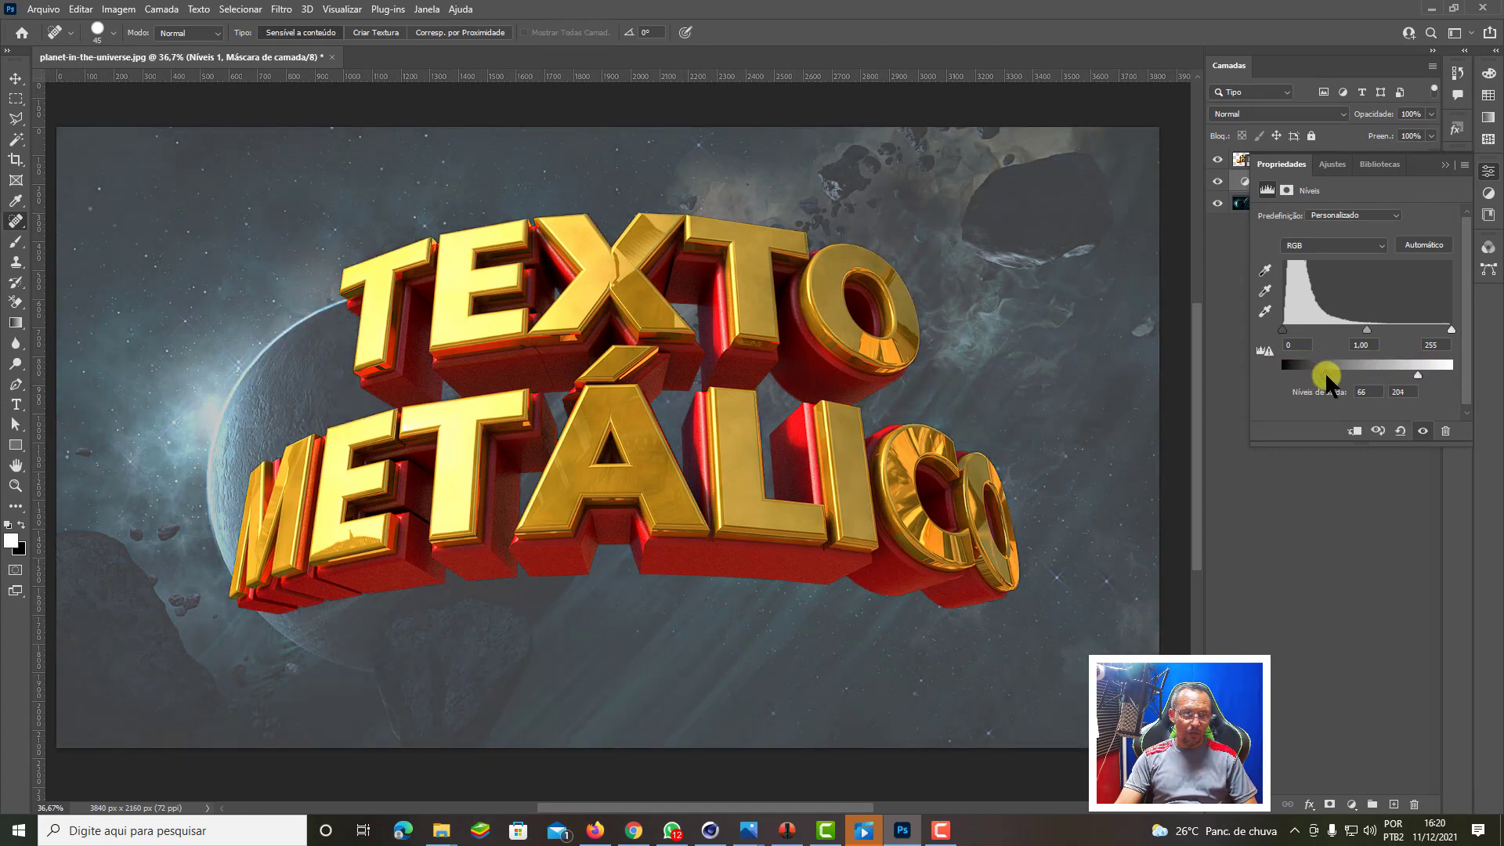
left_click_drag(1311, 375, 1320, 373)
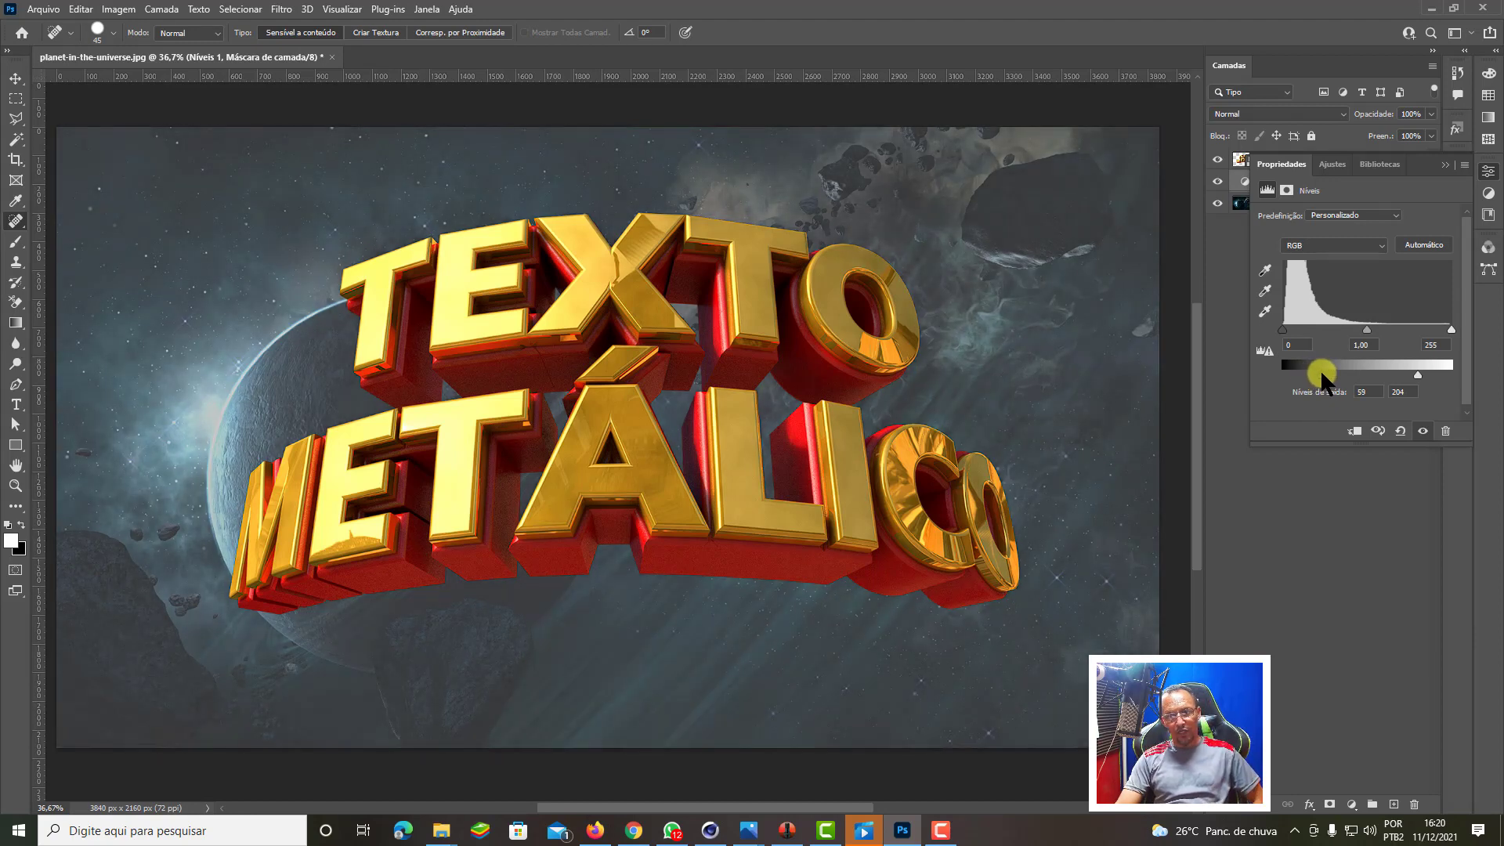
left_click_drag(1406, 374, 1441, 369)
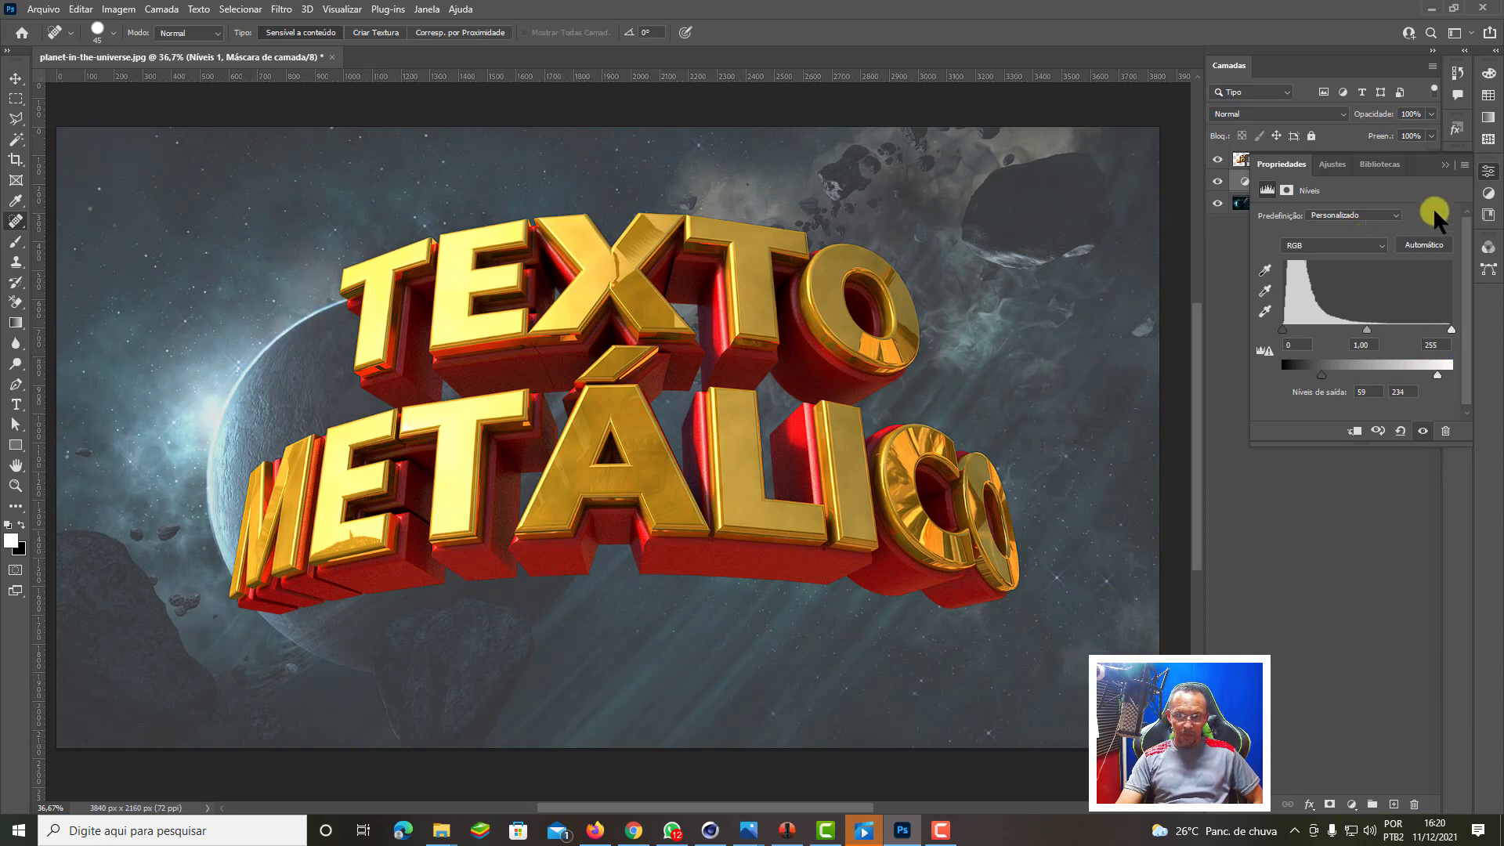
left_click(1445, 156)
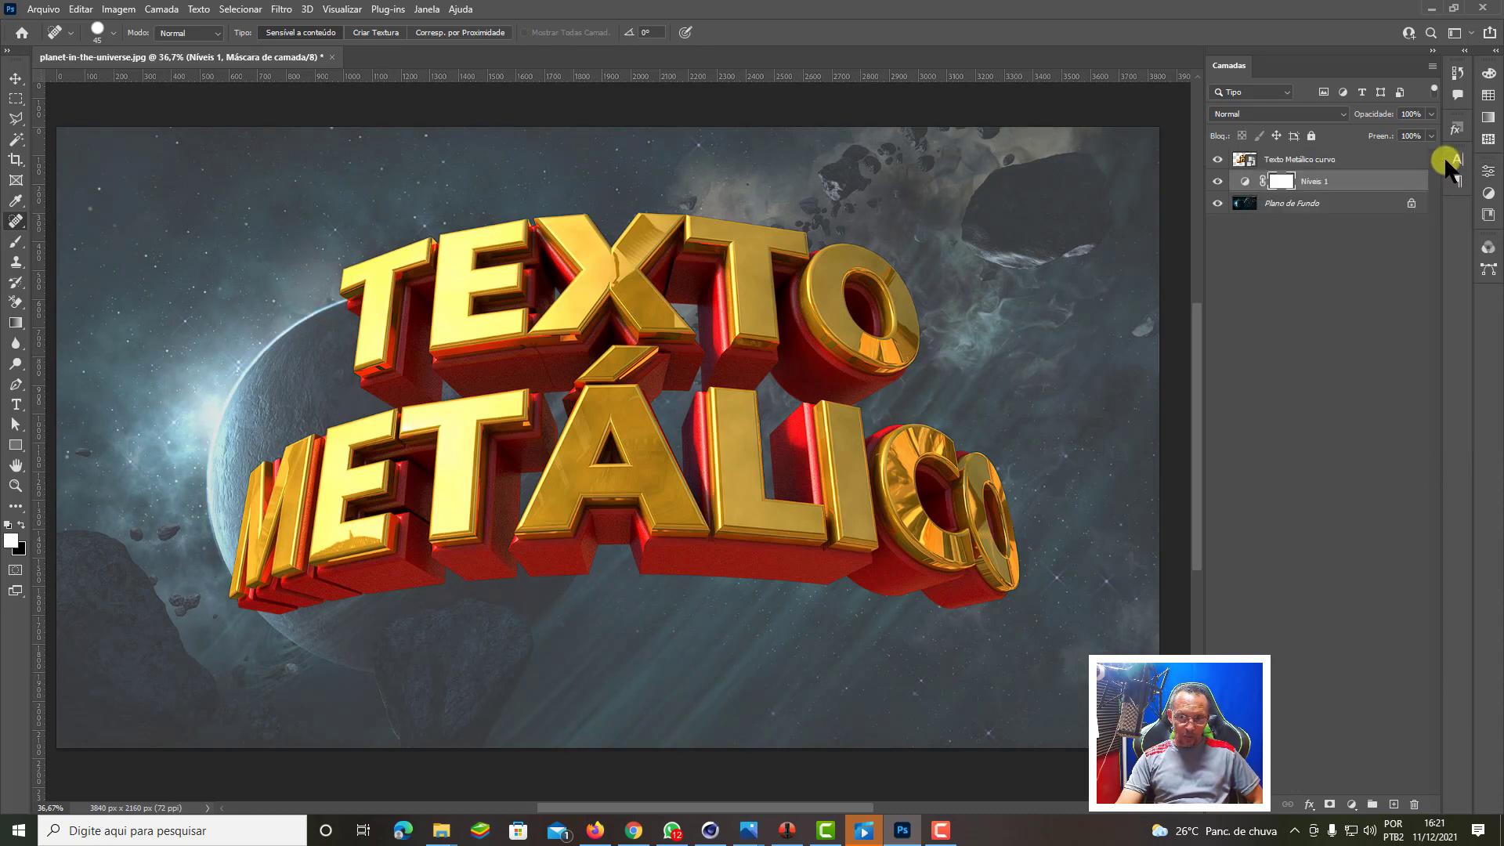
Step: Add a Níveis 2 Levels layer above the text with input levels 0, 0.91 and 205
left_click(1285, 166)
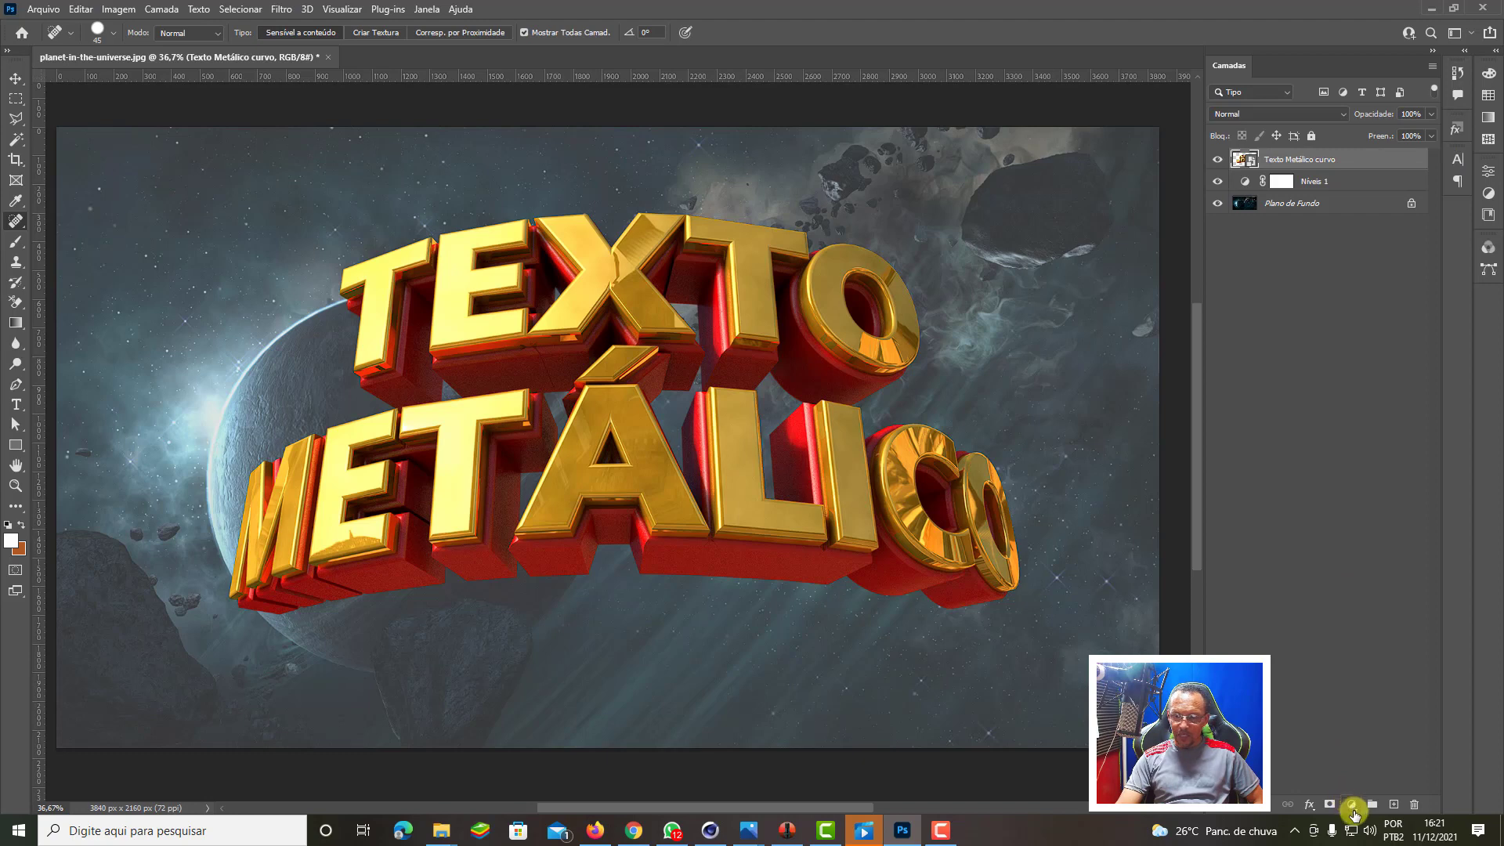
left_click(1351, 805)
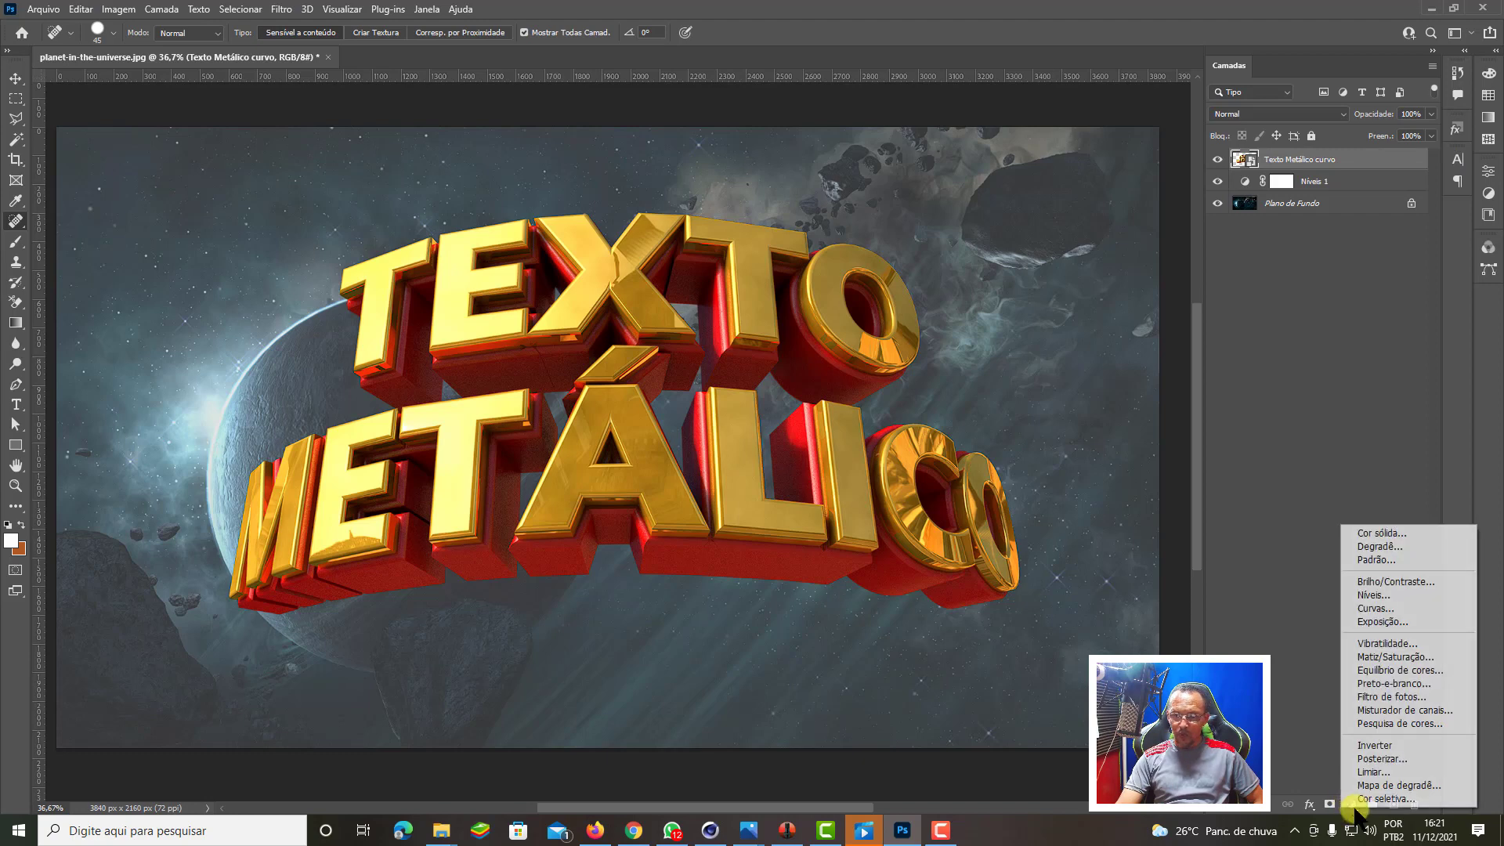
left_click(1372, 594)
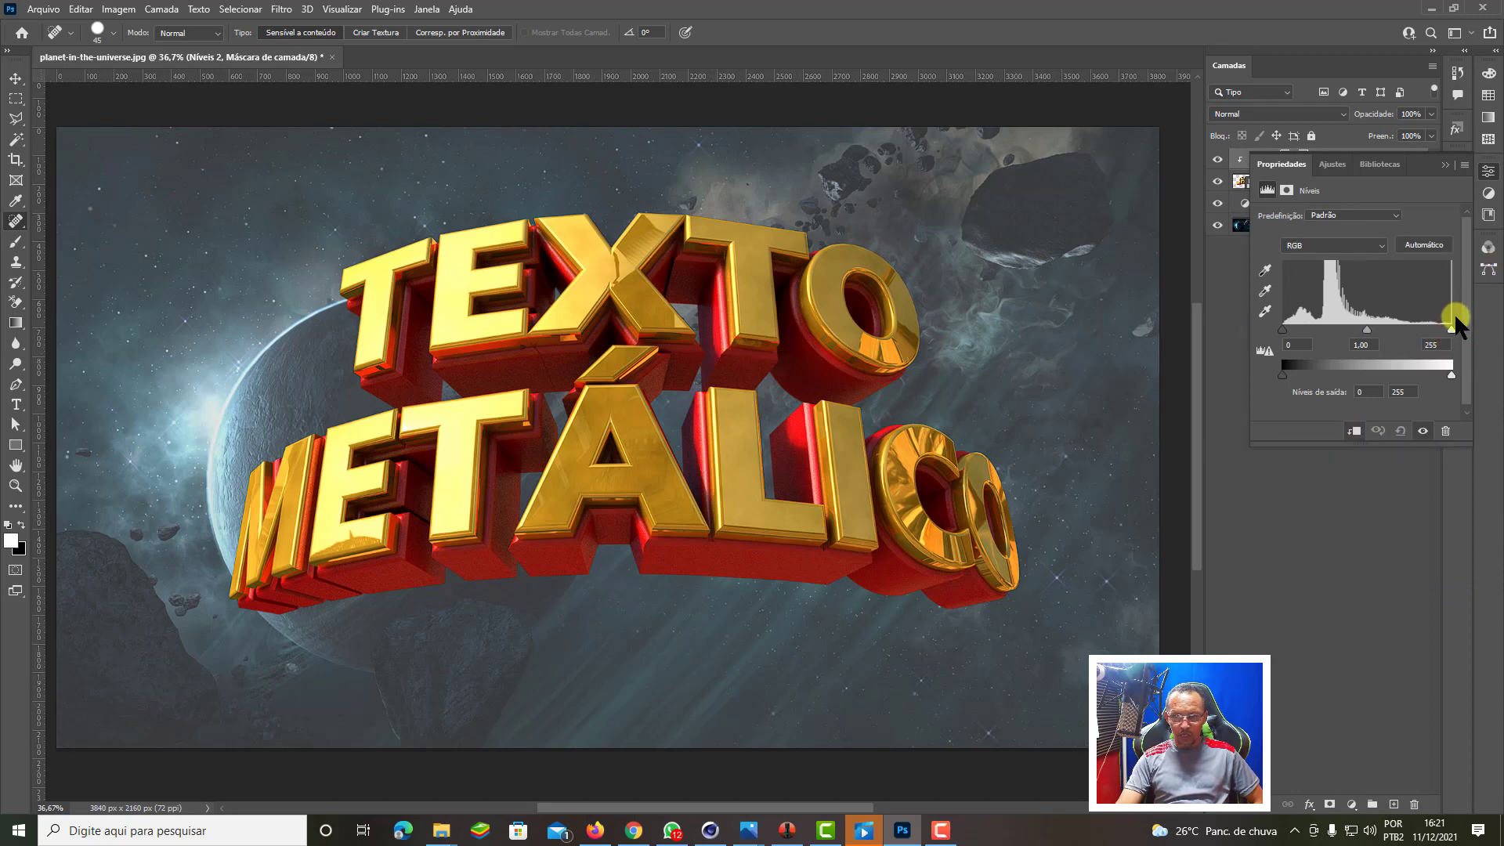
left_click_drag(1449, 327, 1408, 331)
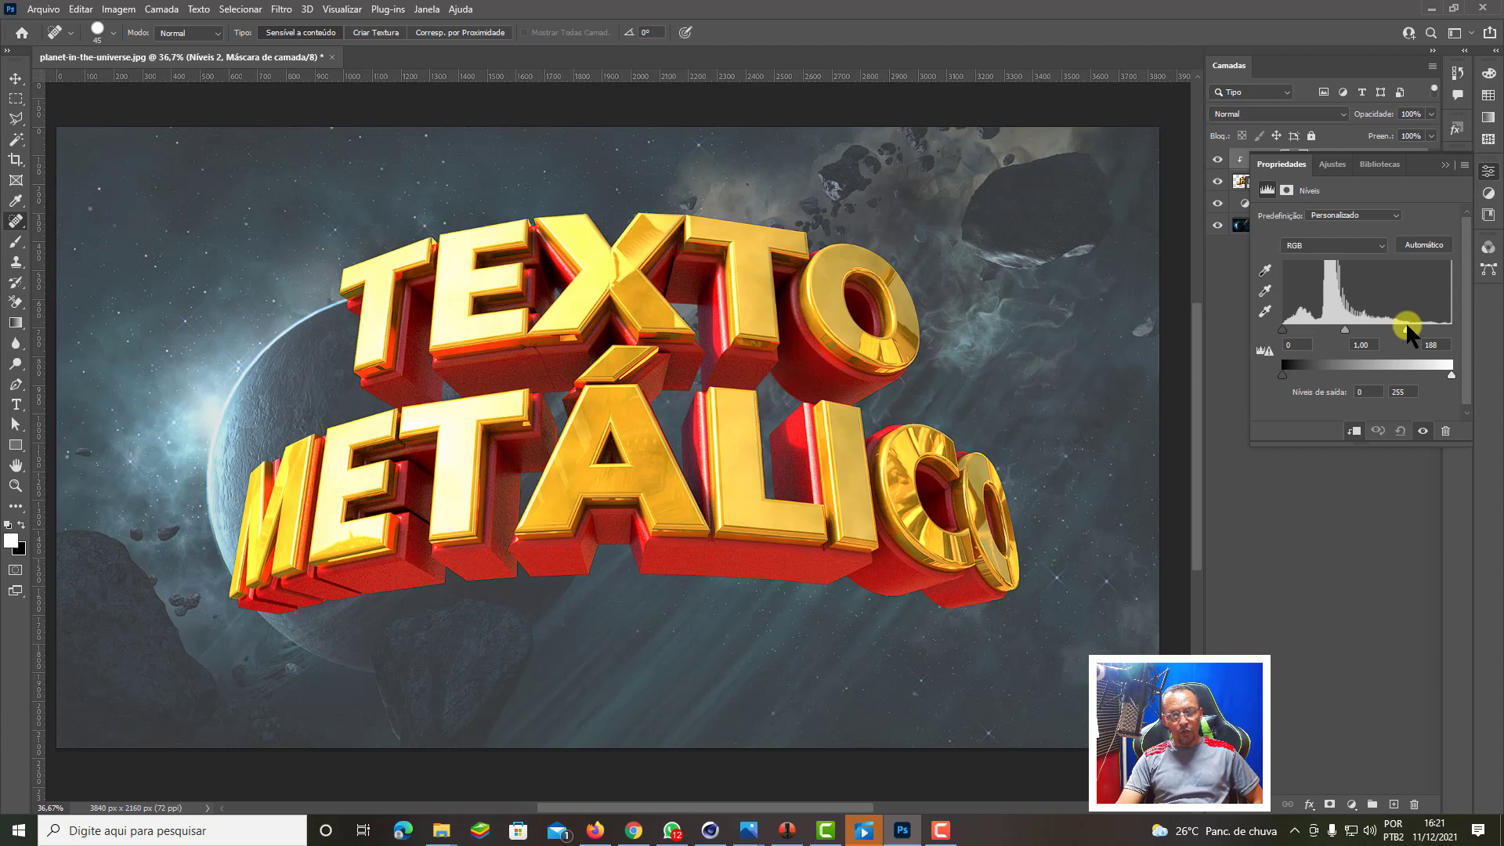
left_click_drag(1404, 321, 1446, 319)
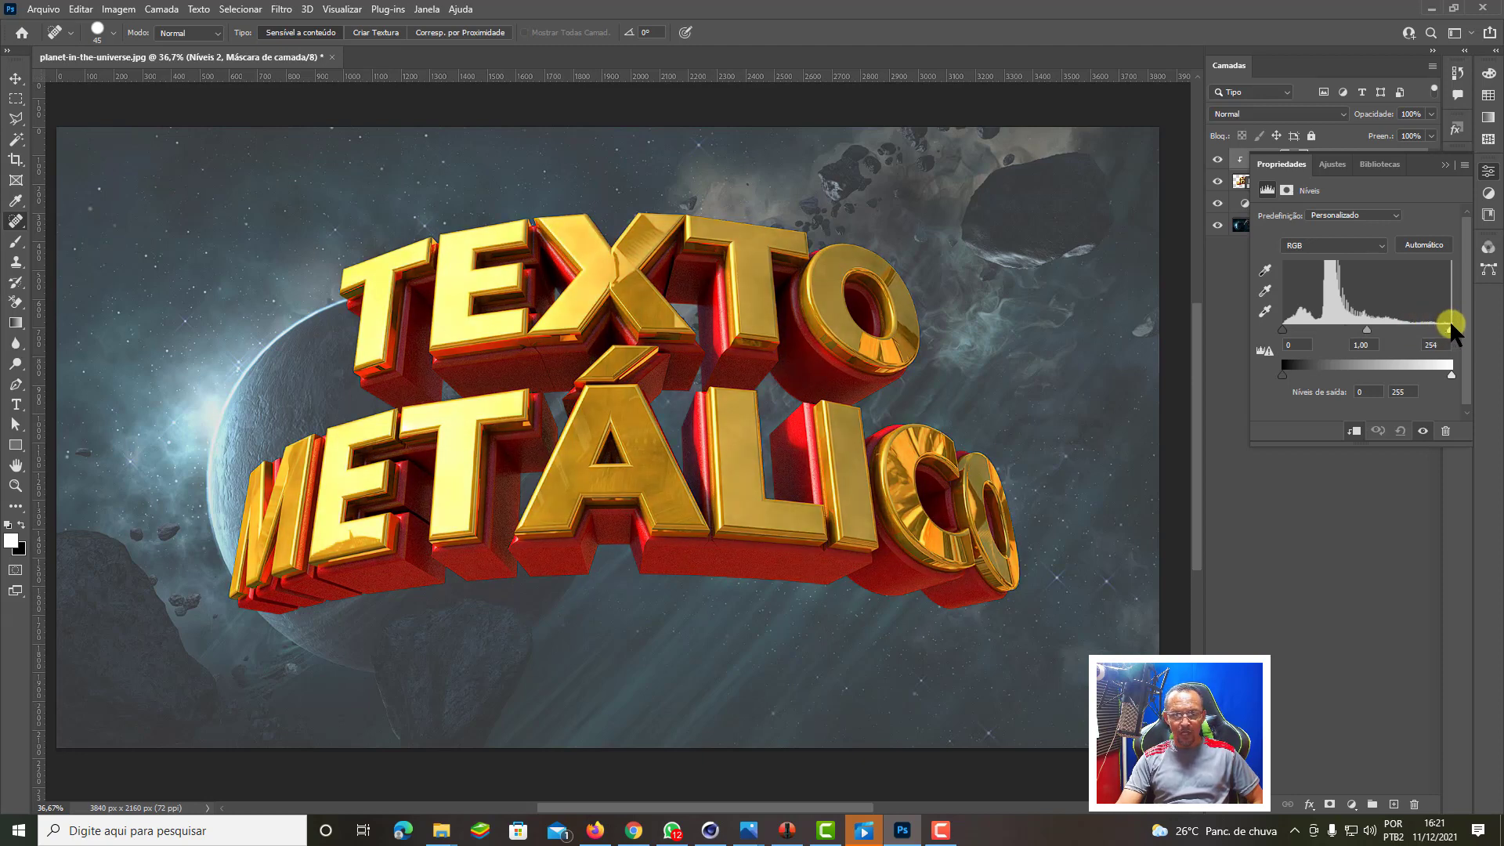
left_click_drag(1450, 324, 1416, 323)
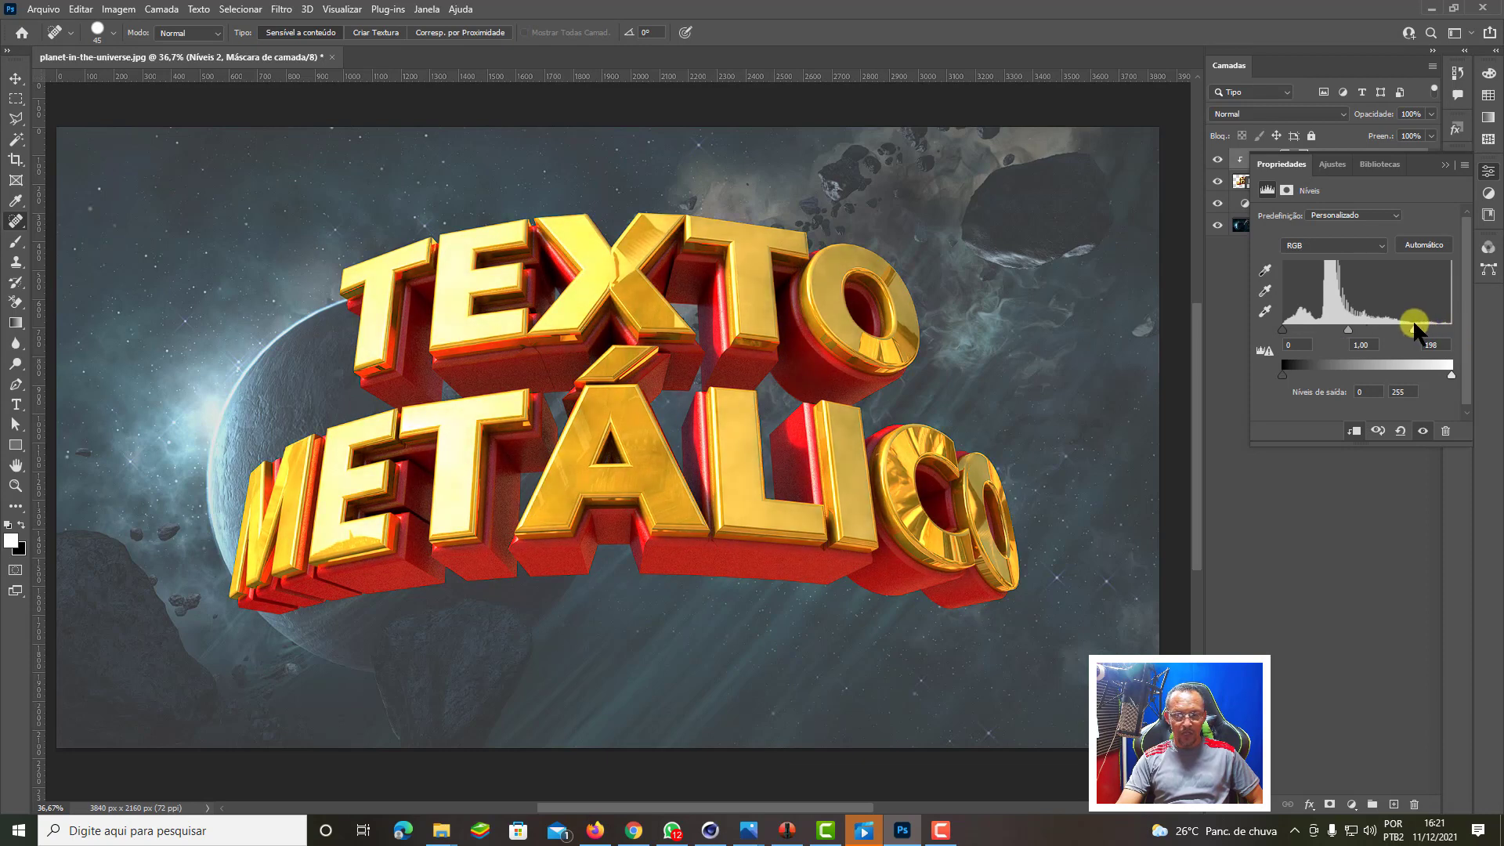
left_click_drag(1414, 328, 1355, 327)
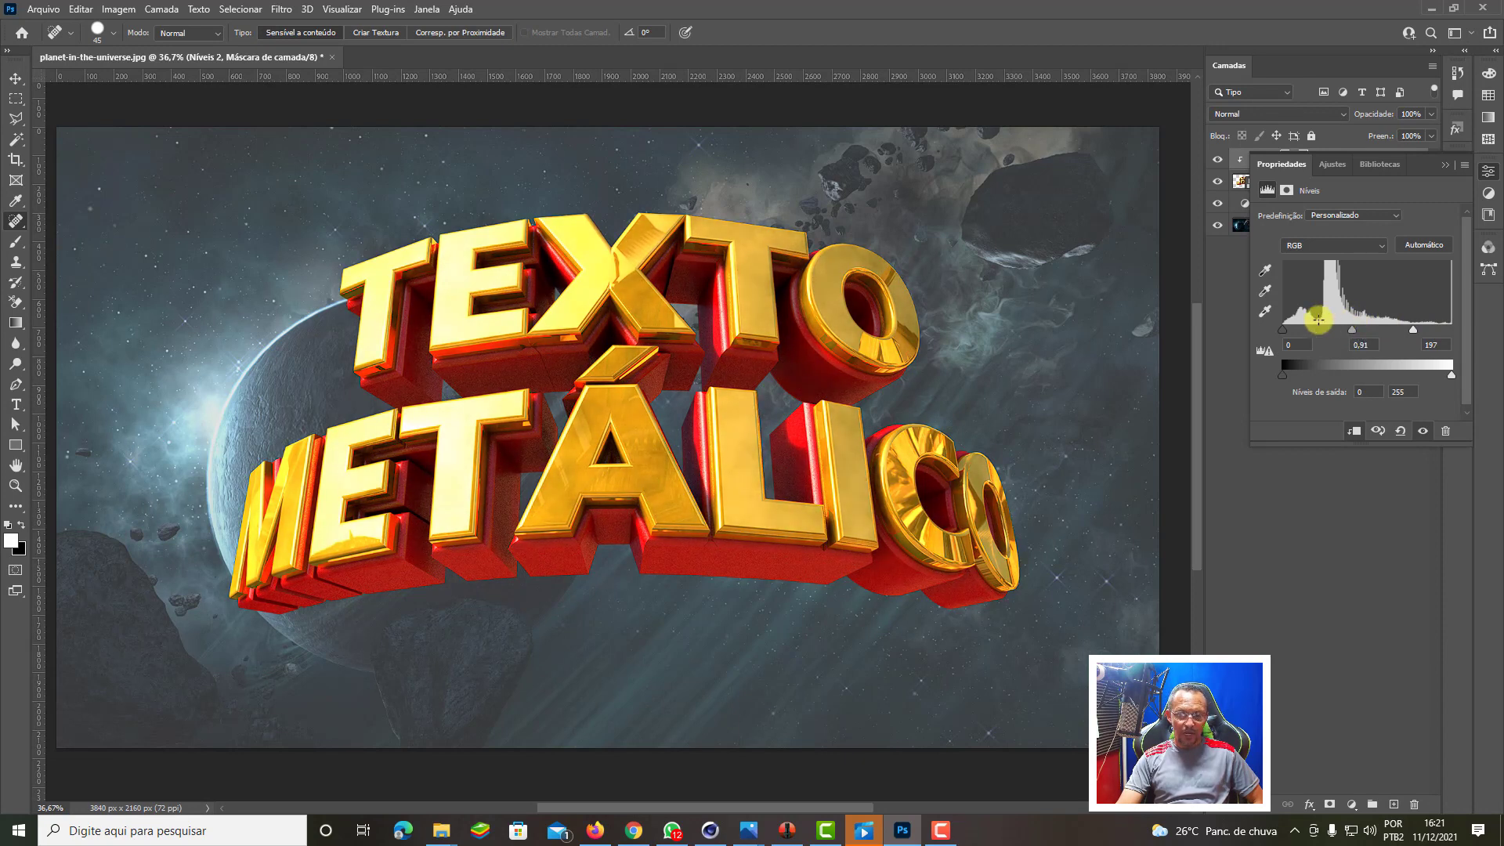
left_click_drag(1283, 329, 1269, 329)
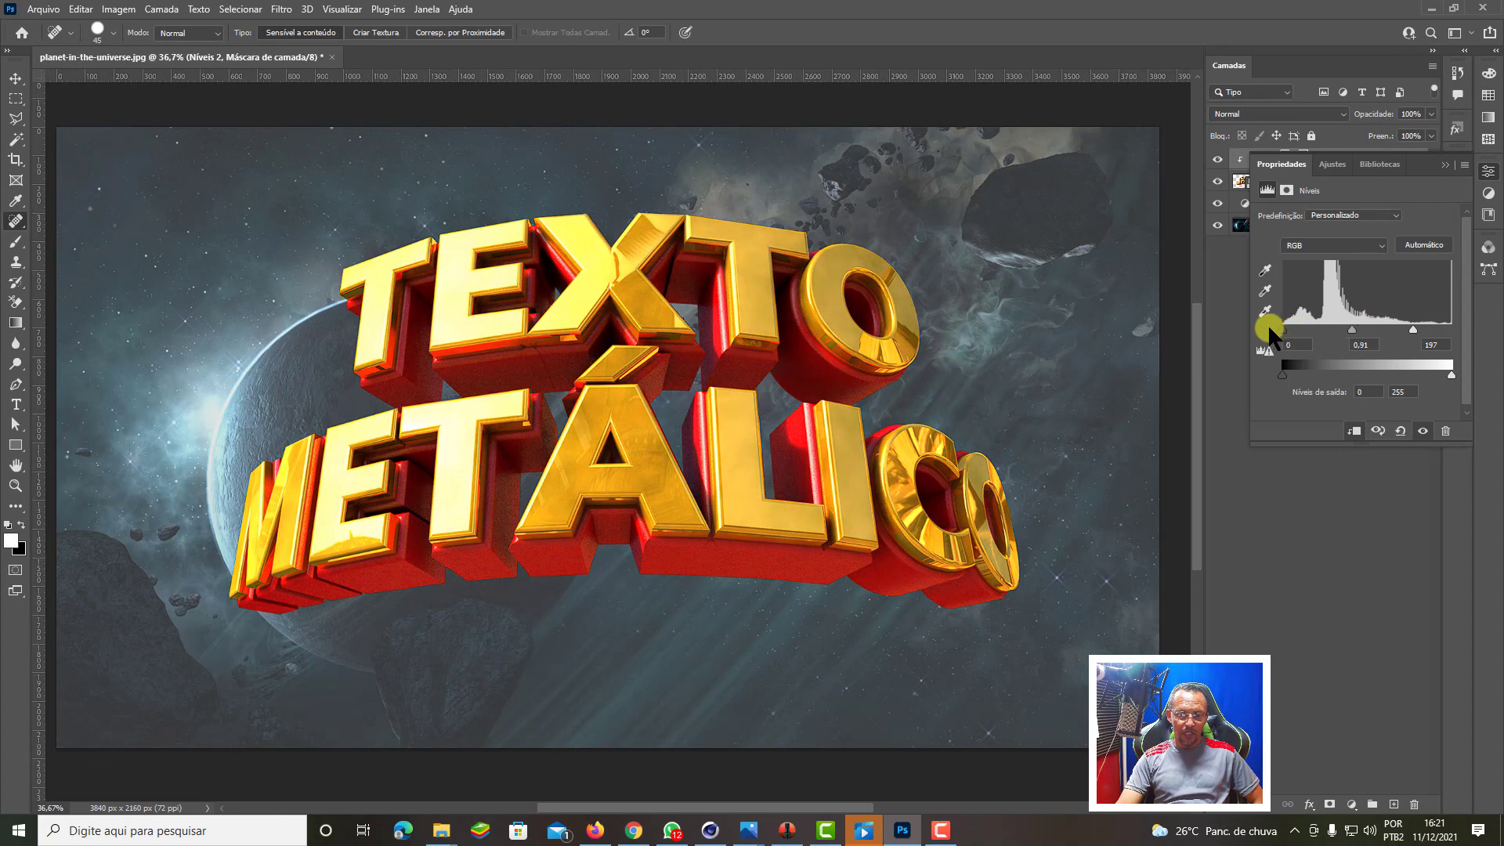
mouse_move(1414, 329)
left_mouse_down()
mouse_move(1450, 329)
mouse_move(1417, 321)
left_mouse_up()
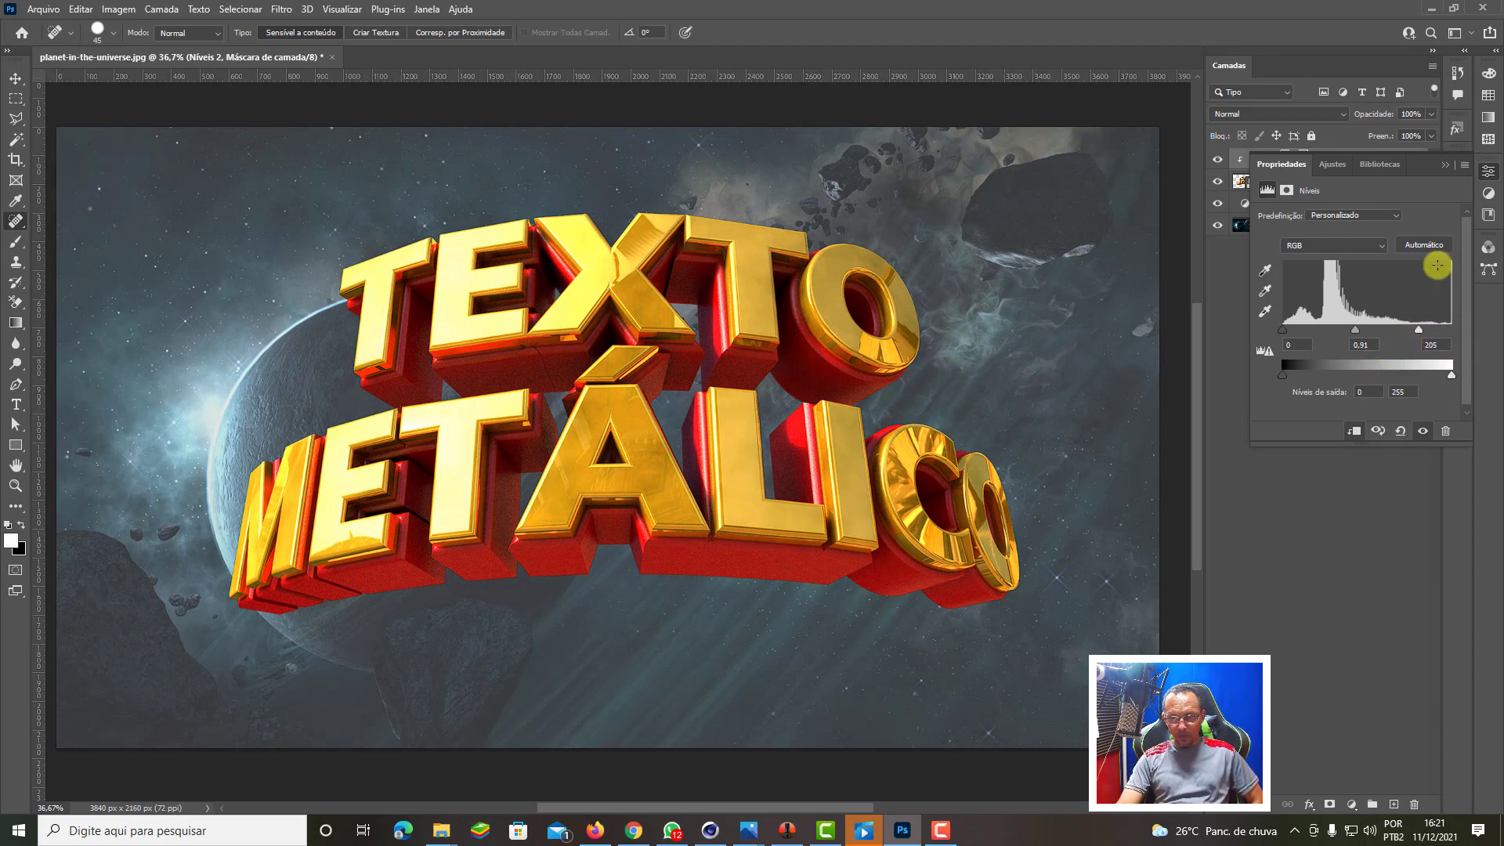
left_click(1444, 163)
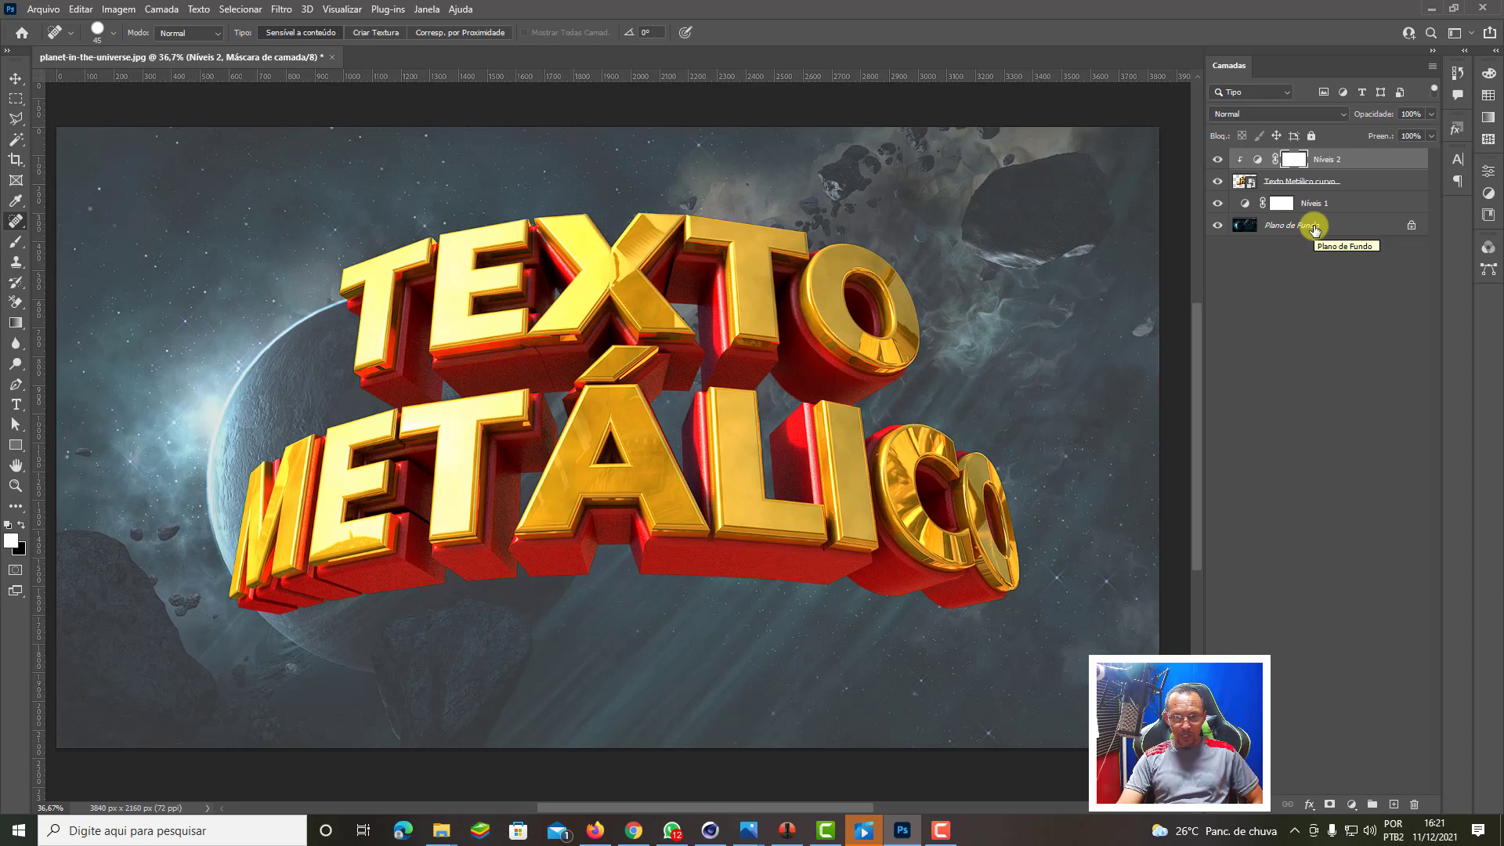
Step: Hide the Níveis 1 layer so the space background returns to its darker tones
left_click(1314, 227)
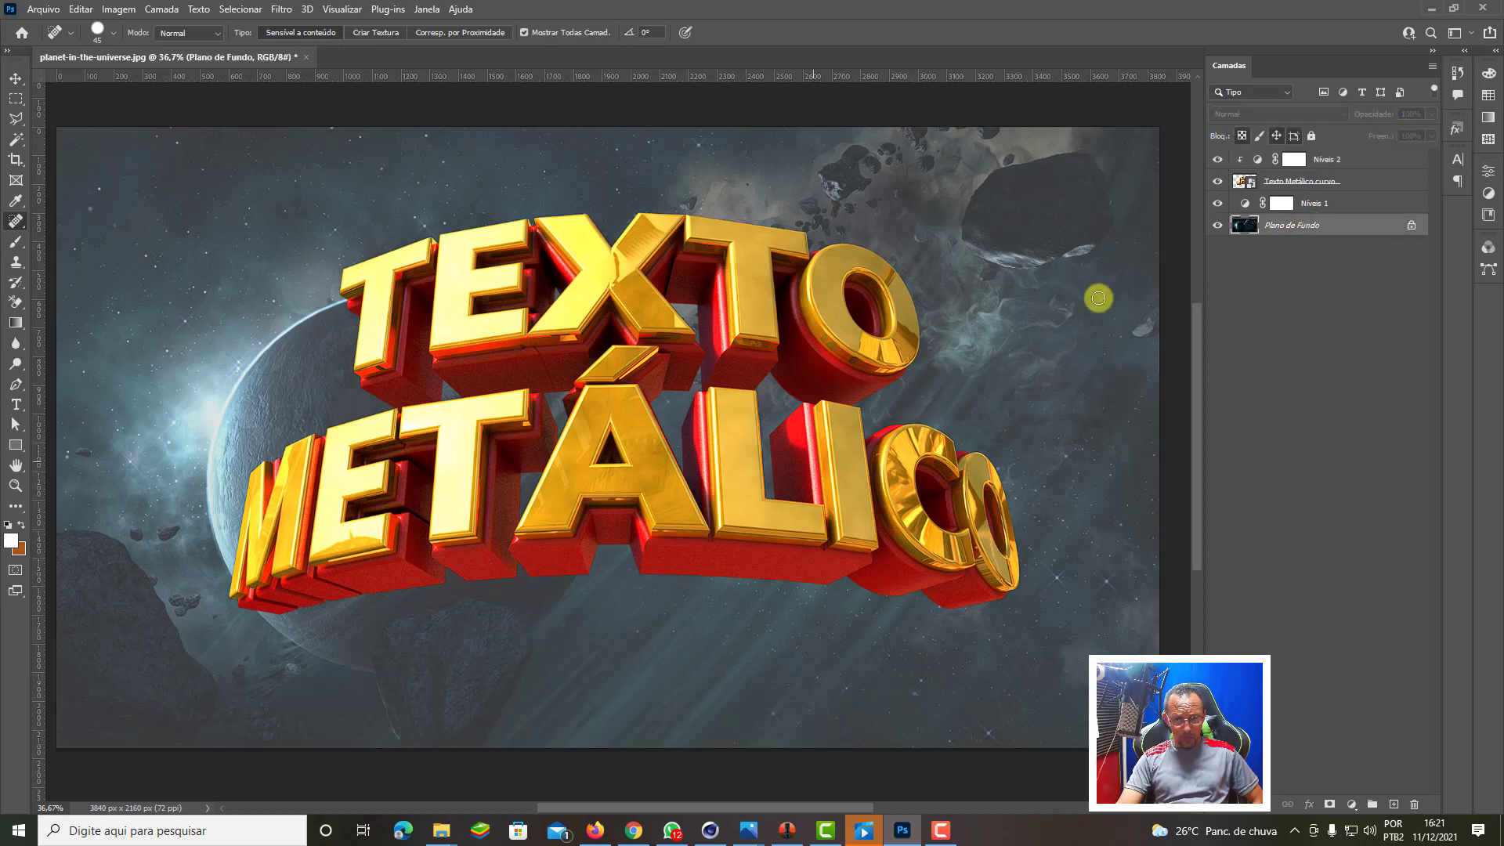
left_click(1218, 205)
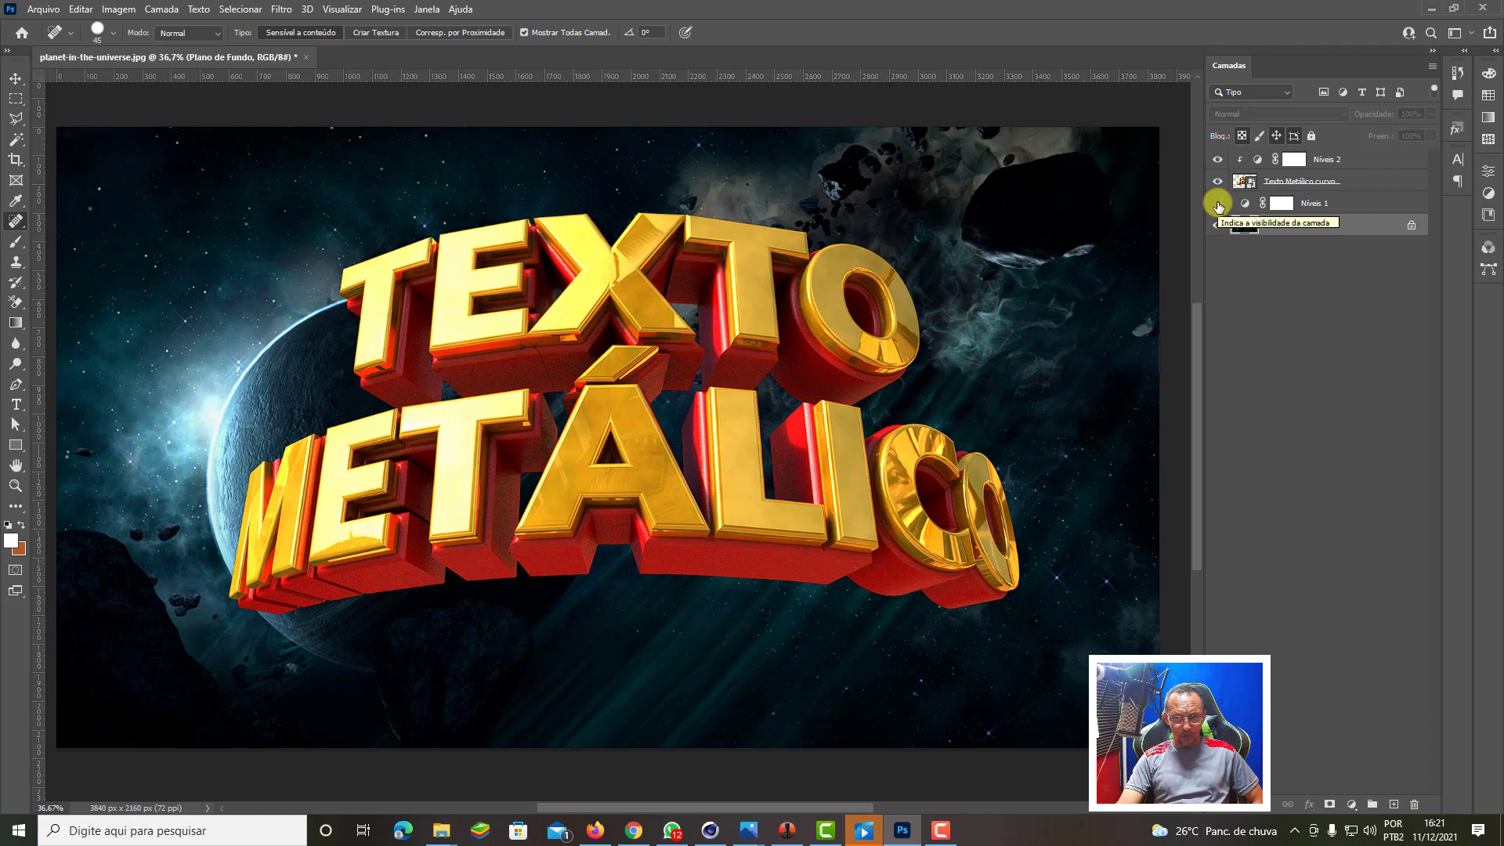
left_click(1218, 205)
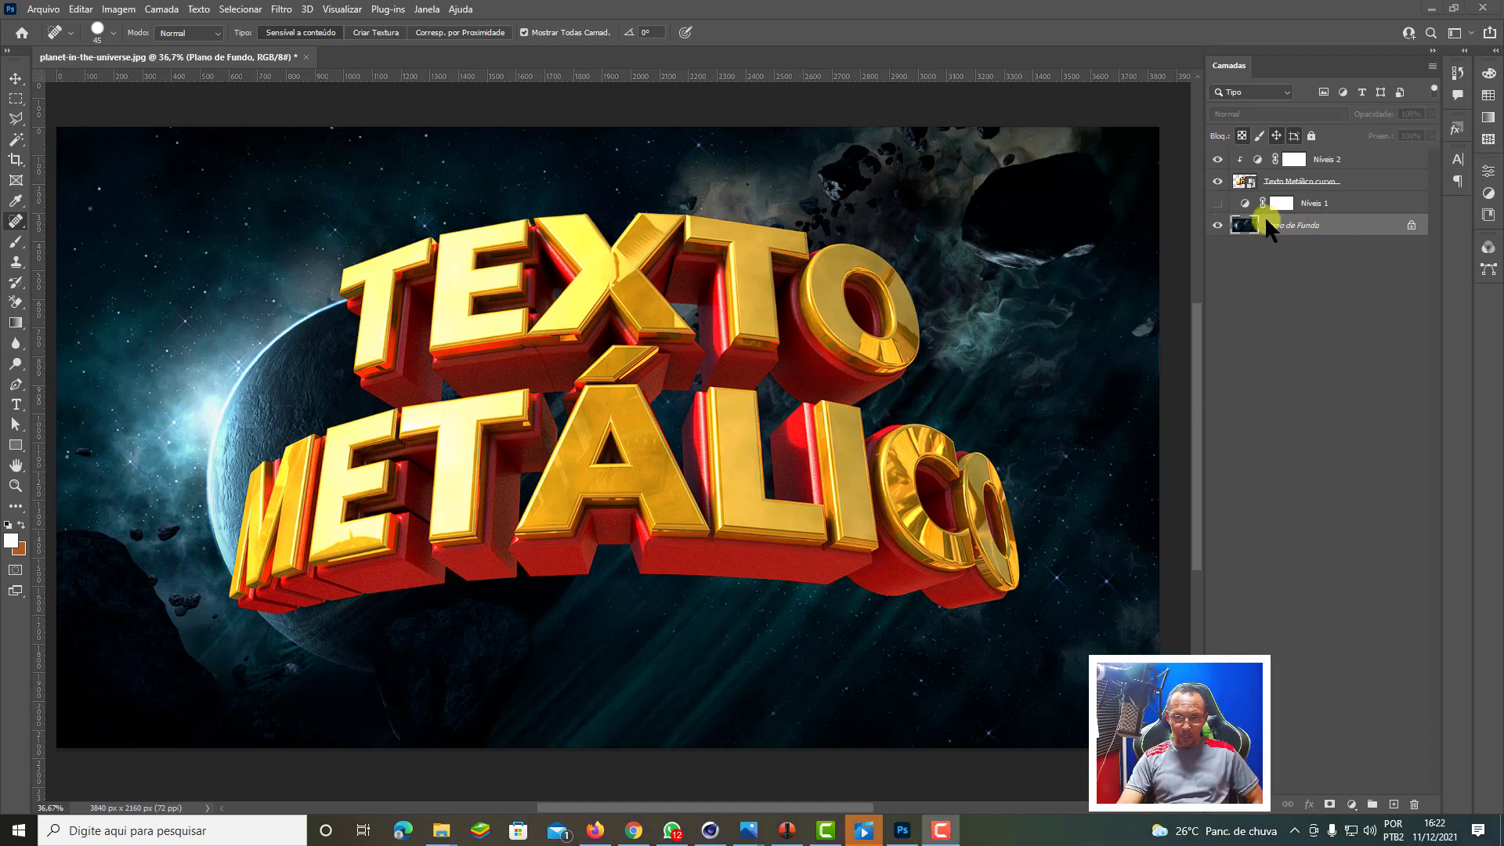
left_click(1354, 811)
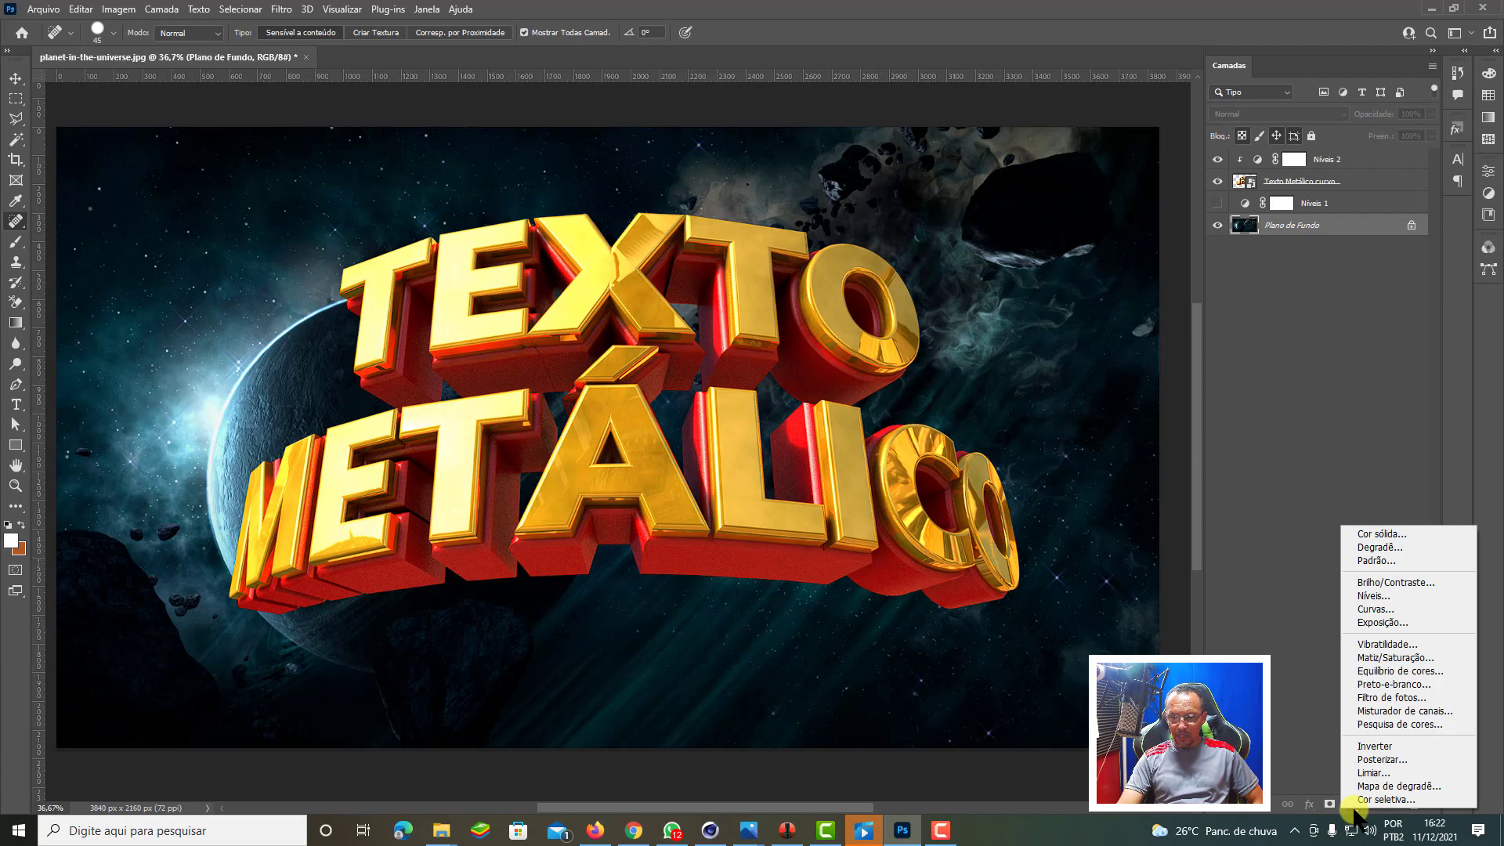
Step: Colorize the background with a Matiz/Saturação layer: hue 215, saturation 78, lightness +14
left_click(1383, 657)
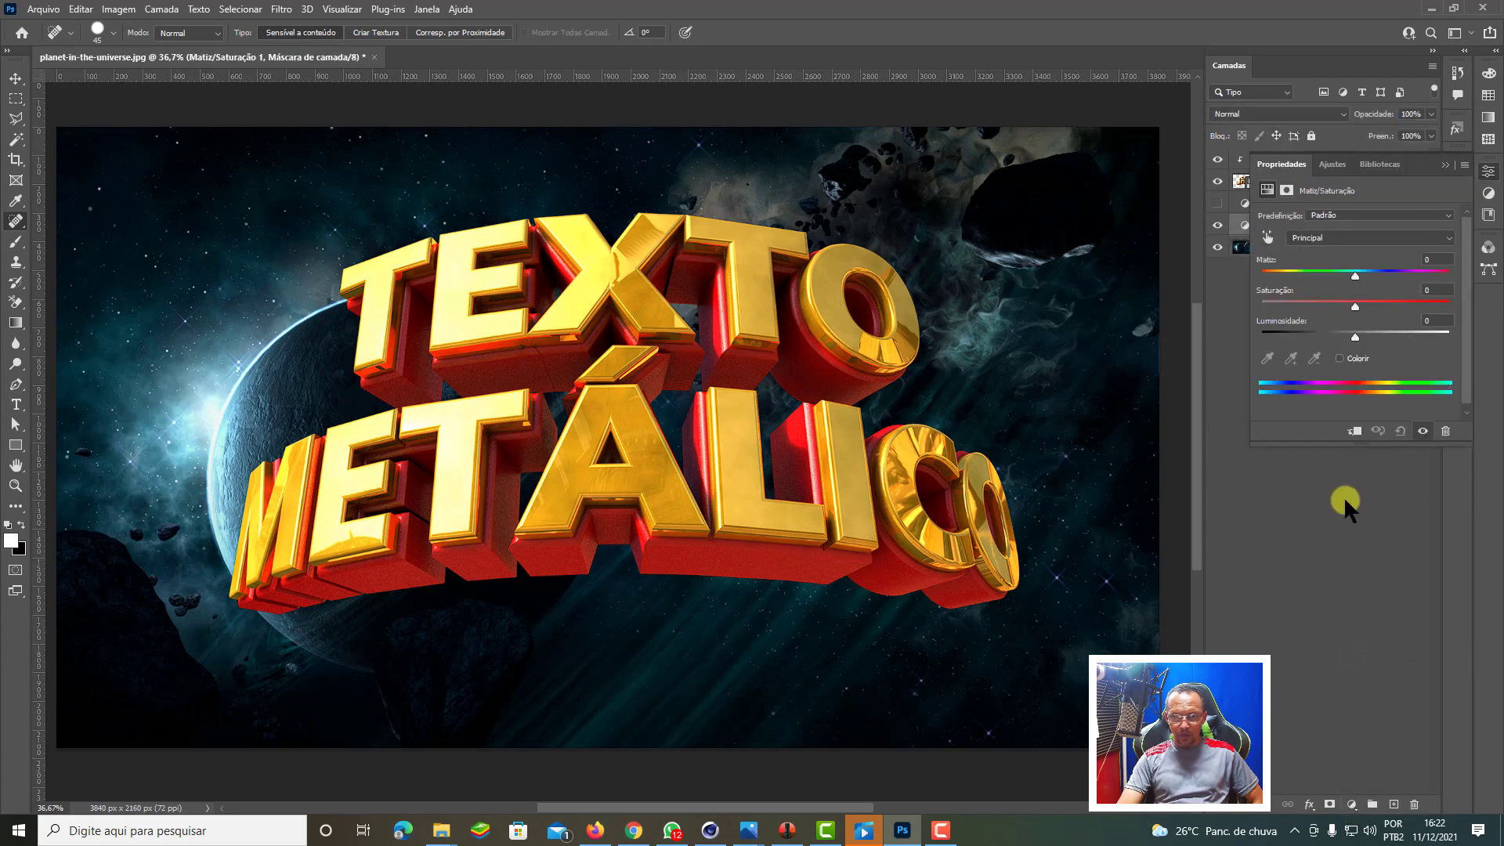
left_click(1339, 358)
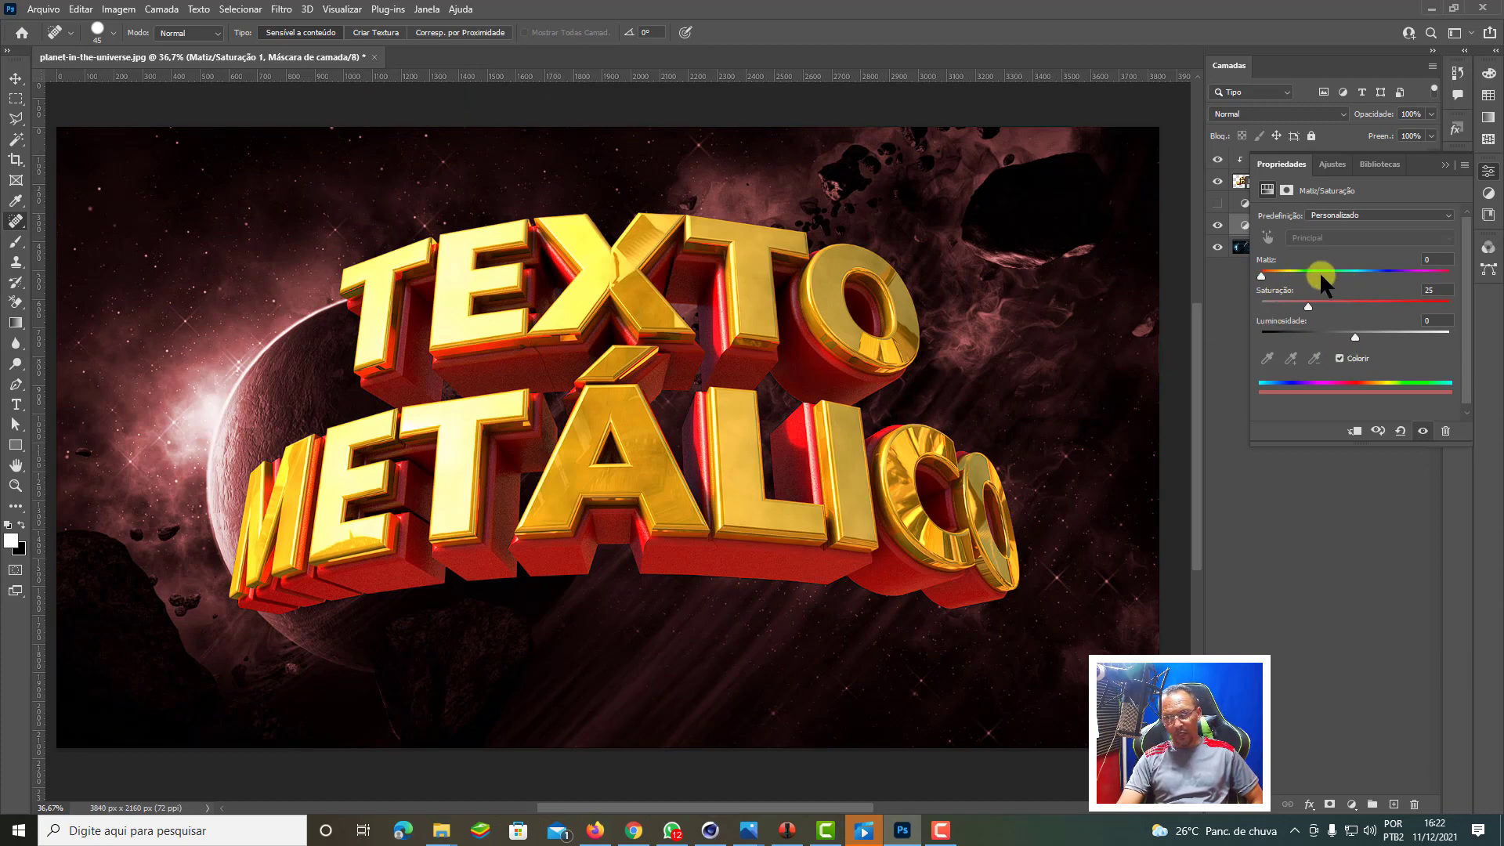
left_click_drag(1261, 274, 1383, 272)
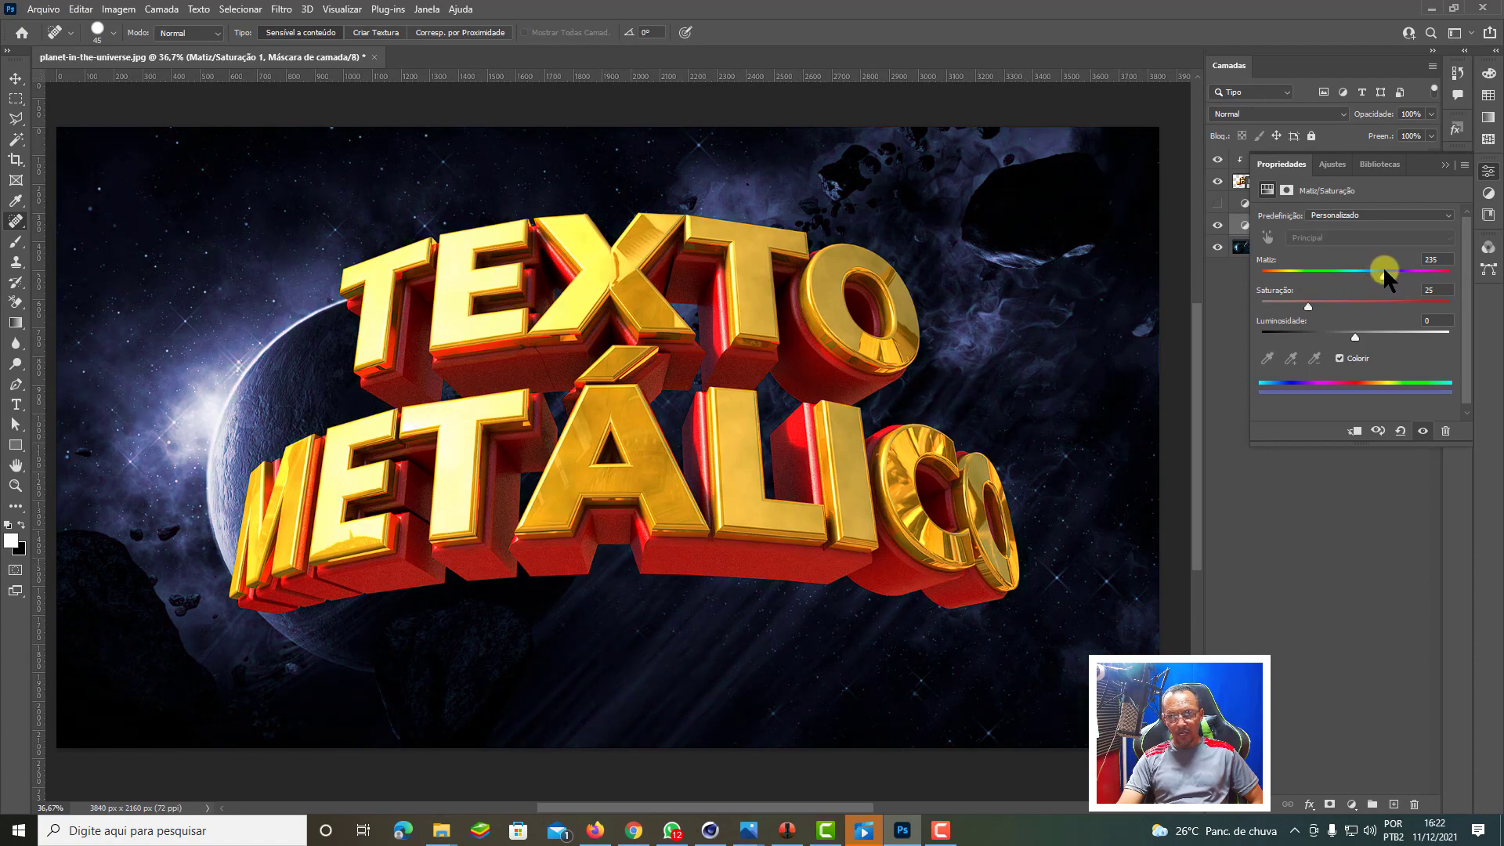
mouse_move(1368, 332)
left_mouse_down()
mouse_move(1384, 332)
mouse_move(1371, 334)
left_mouse_up()
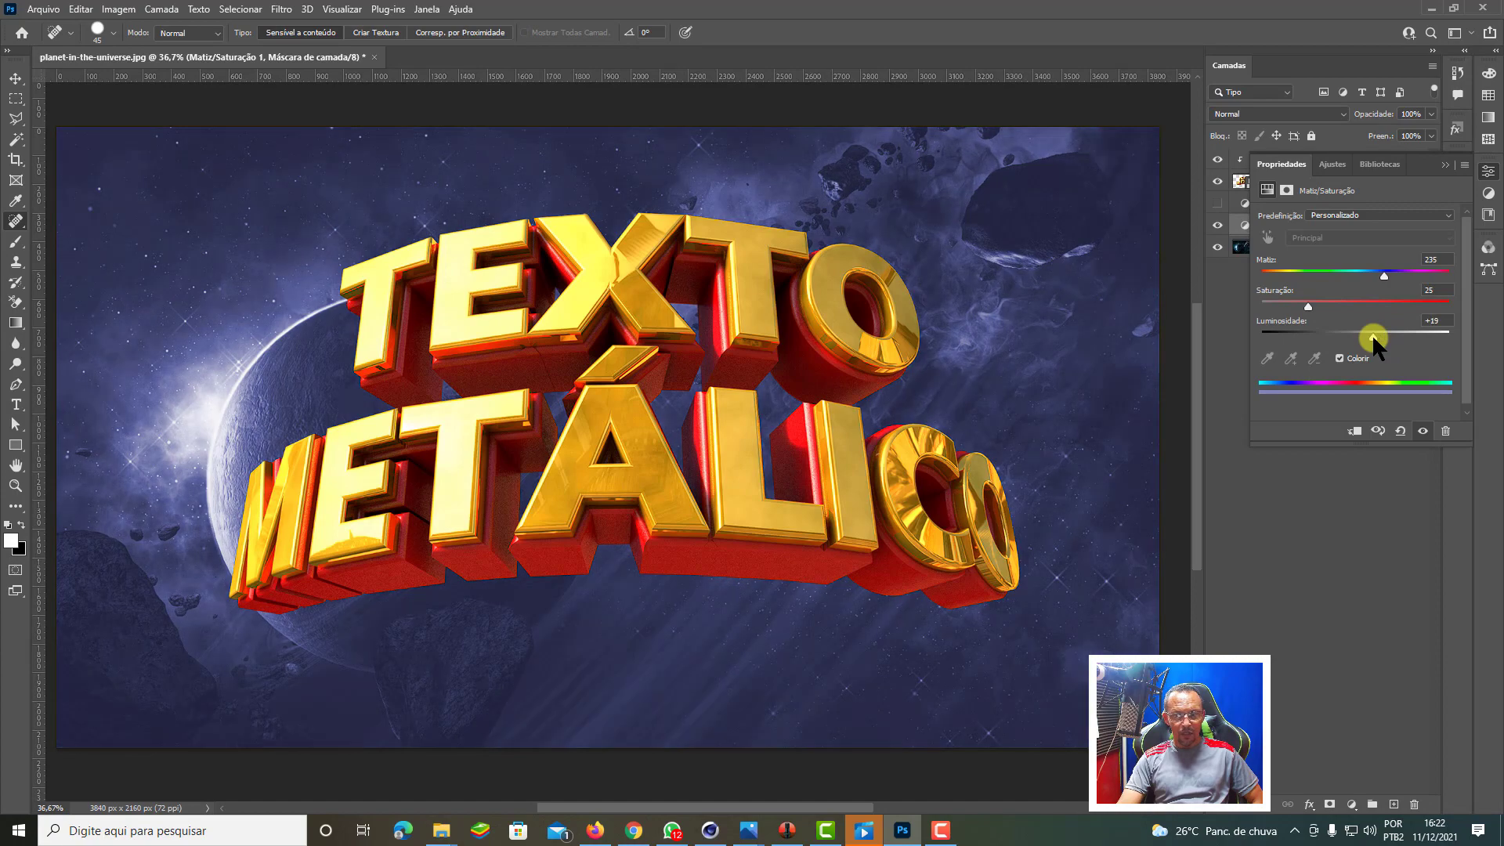
mouse_move(1366, 270)
left_mouse_down()
mouse_move(1423, 271)
mouse_move(1352, 264)
mouse_move(1392, 259)
left_mouse_up()
mouse_move(1371, 332)
left_mouse_down()
mouse_move(1349, 334)
mouse_move(1386, 332)
left_mouse_up()
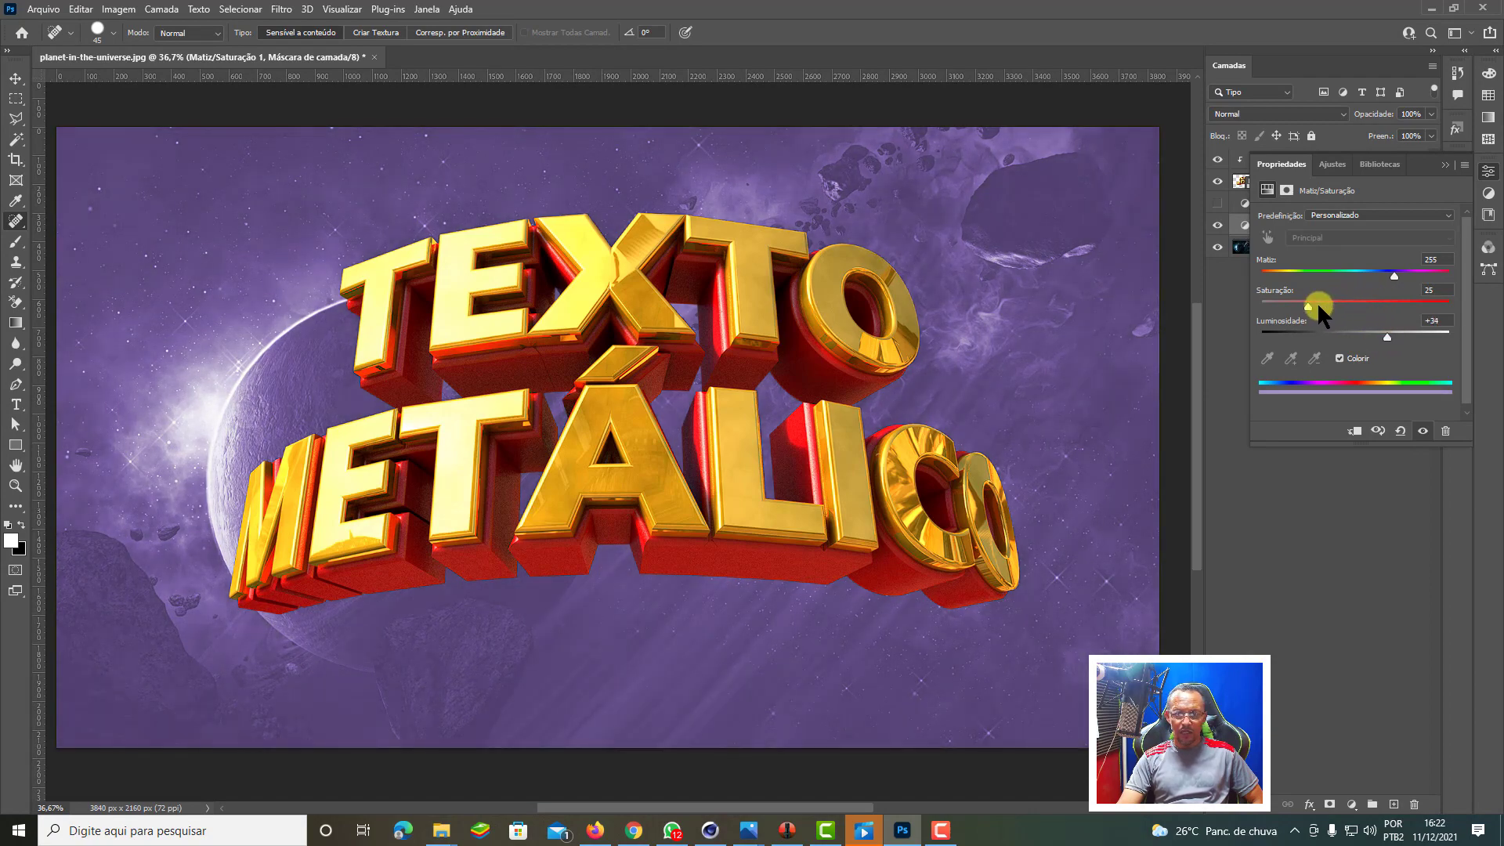
mouse_move(1309, 304)
left_mouse_down()
mouse_move(1416, 304)
mouse_move(1372, 267)
left_mouse_up()
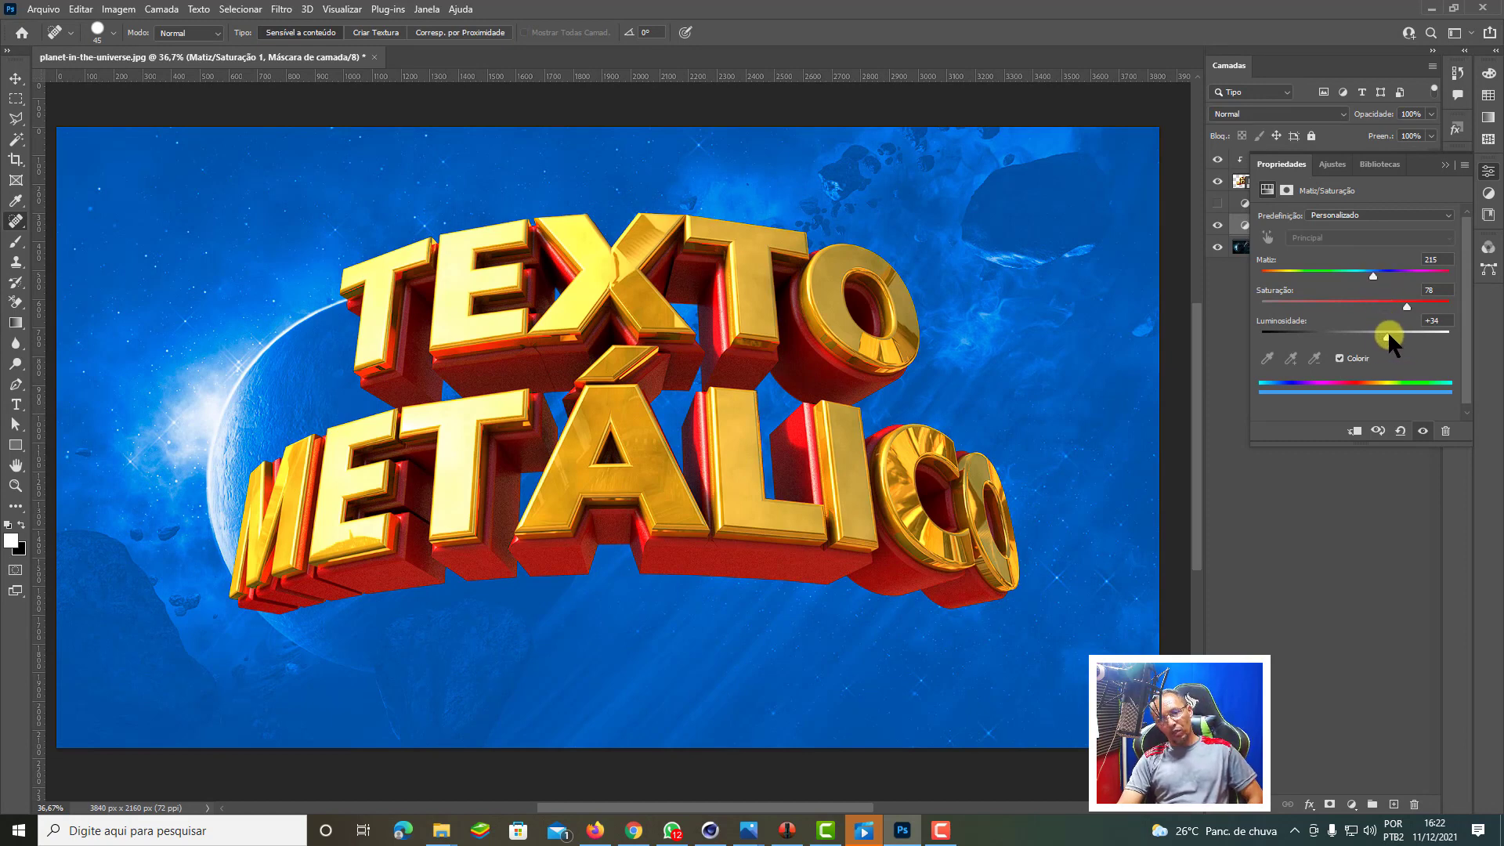
left_click_drag(1388, 335, 1367, 337)
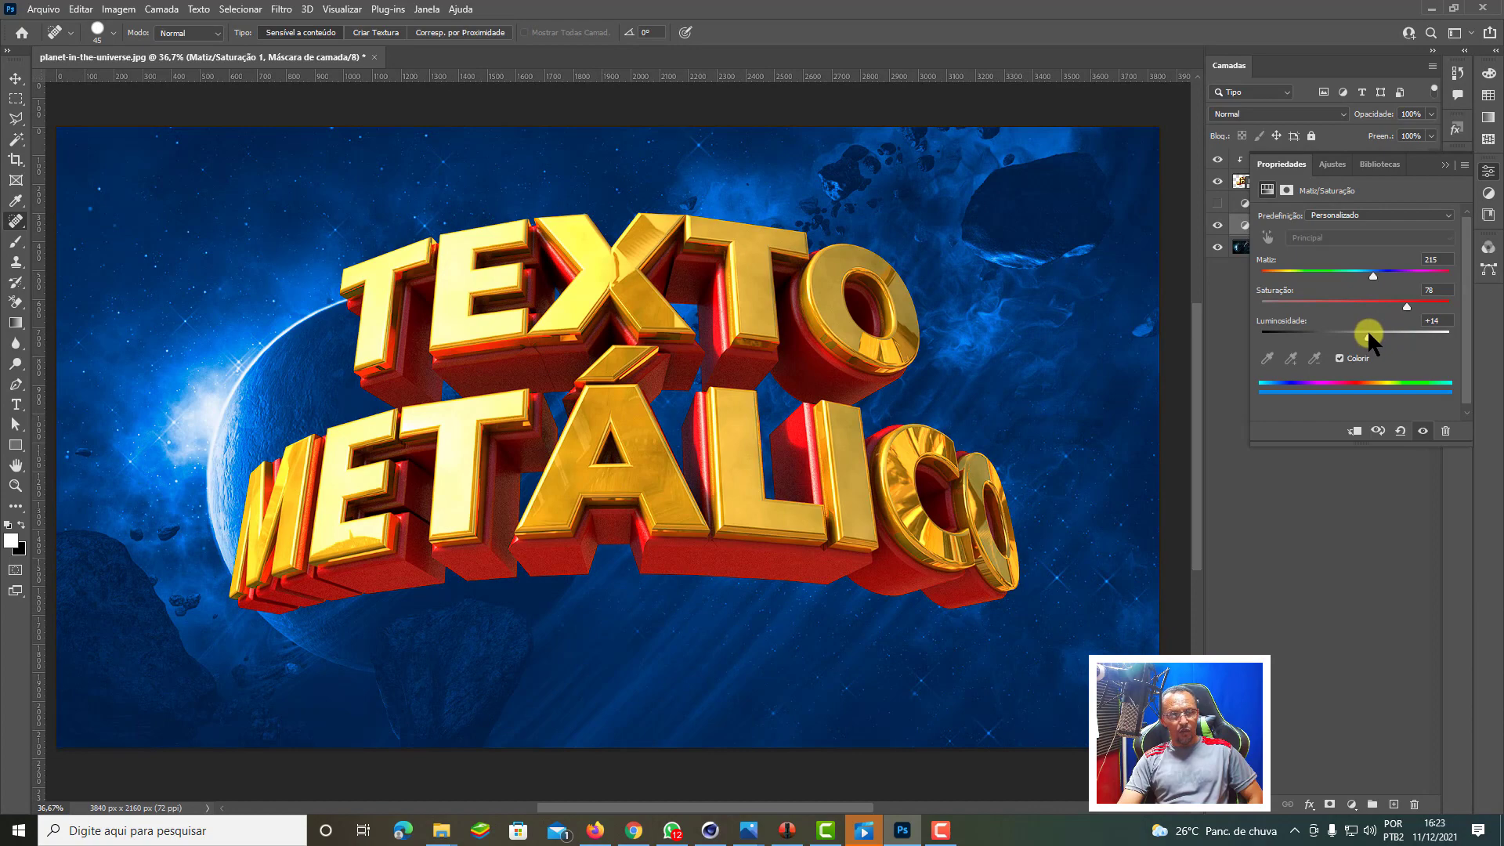